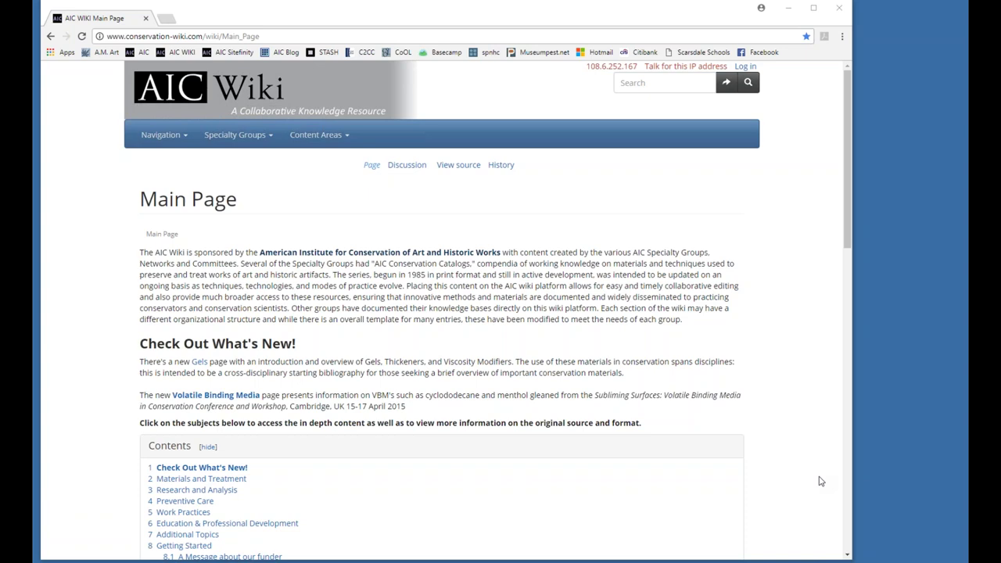
Step: Look over the wiki's Main Page introduction and the list of specialty groups
scroll(563, 308, down, 3)
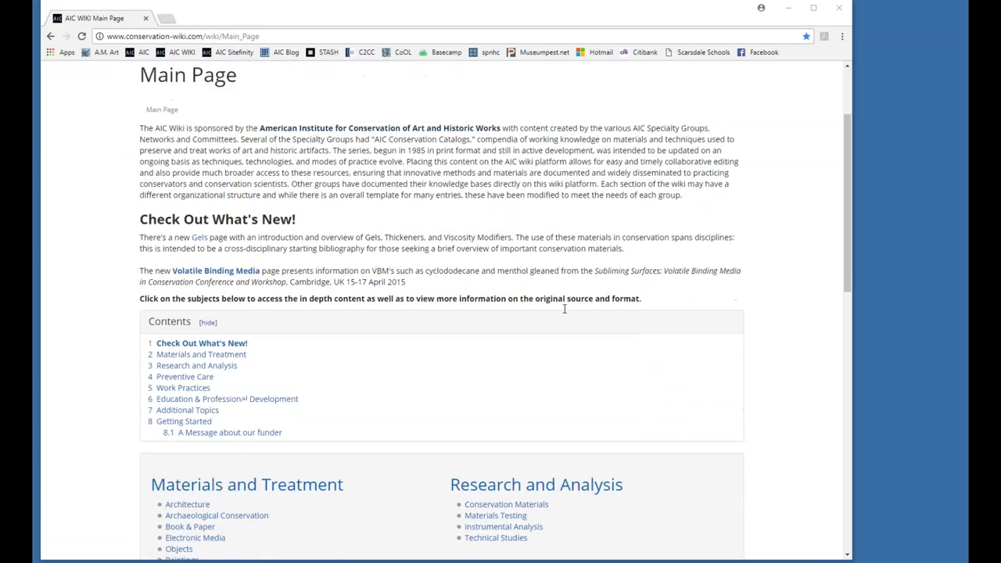
scroll(563, 308, down, 2)
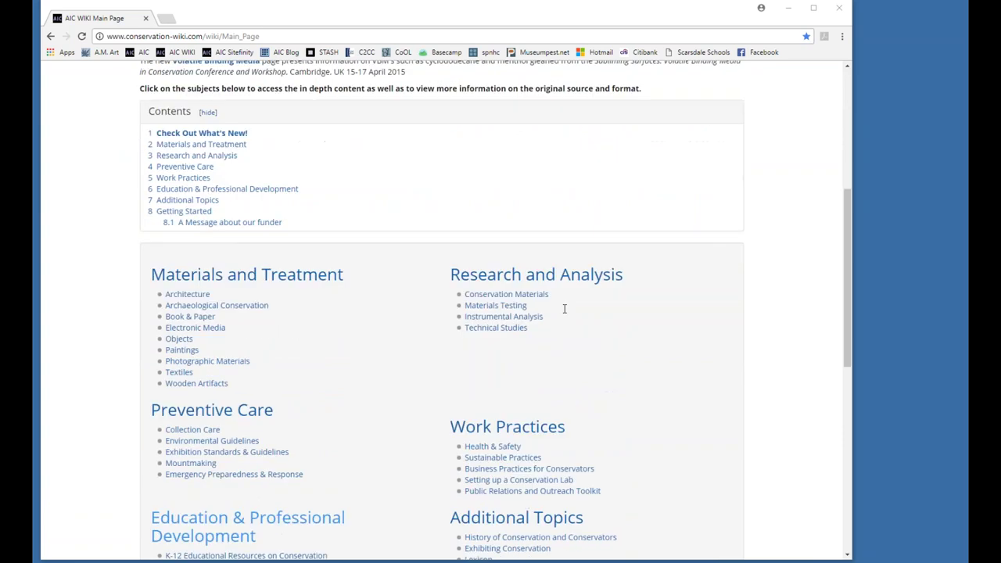
scroll(564, 308, up, 3)
scroll(563, 308, up, 2)
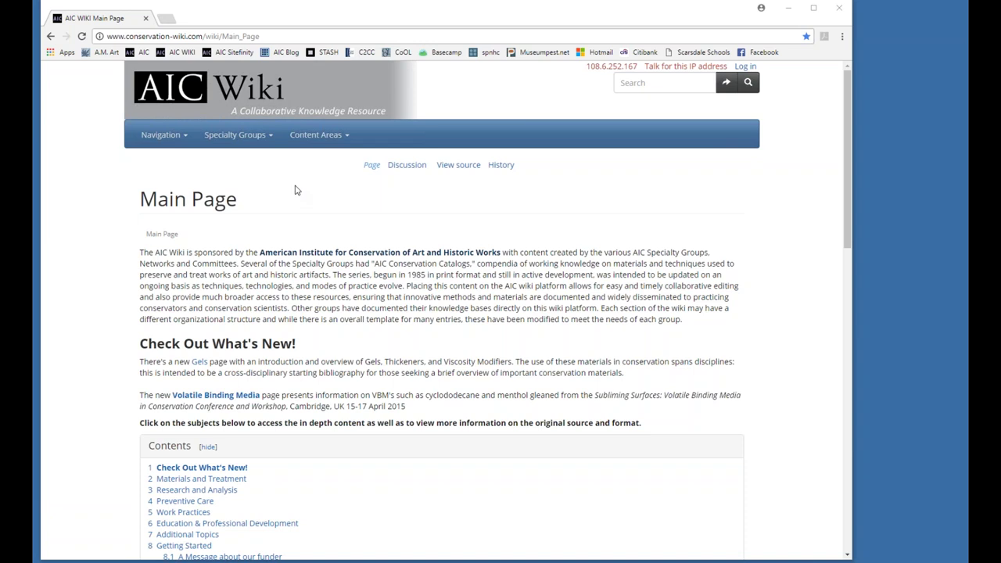
click(249, 140)
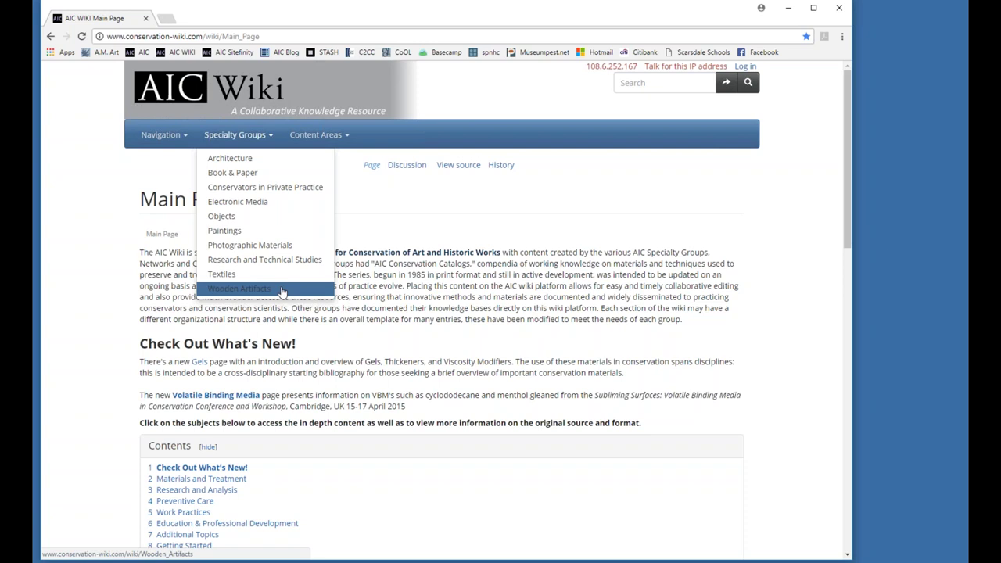
click(540, 277)
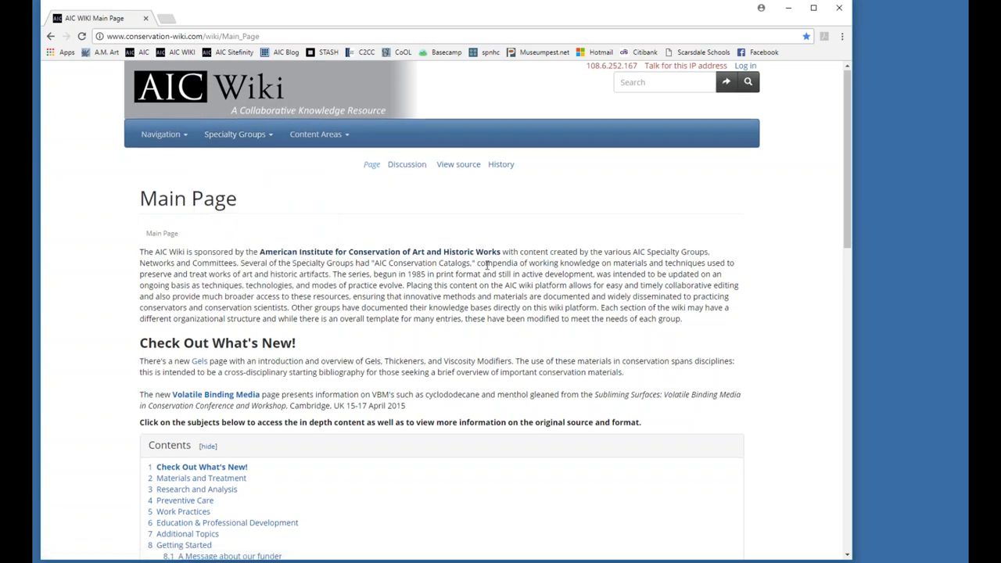
Step: Read through the Main Page from the What's New section to the Getting Started resources
scroll(487, 266, down, 1)
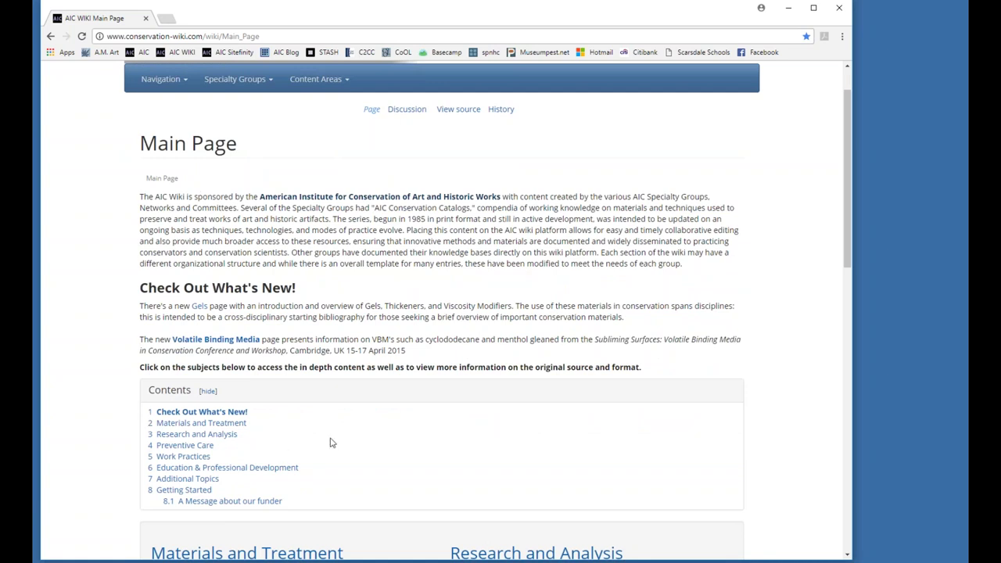
scroll(427, 278, down, 1)
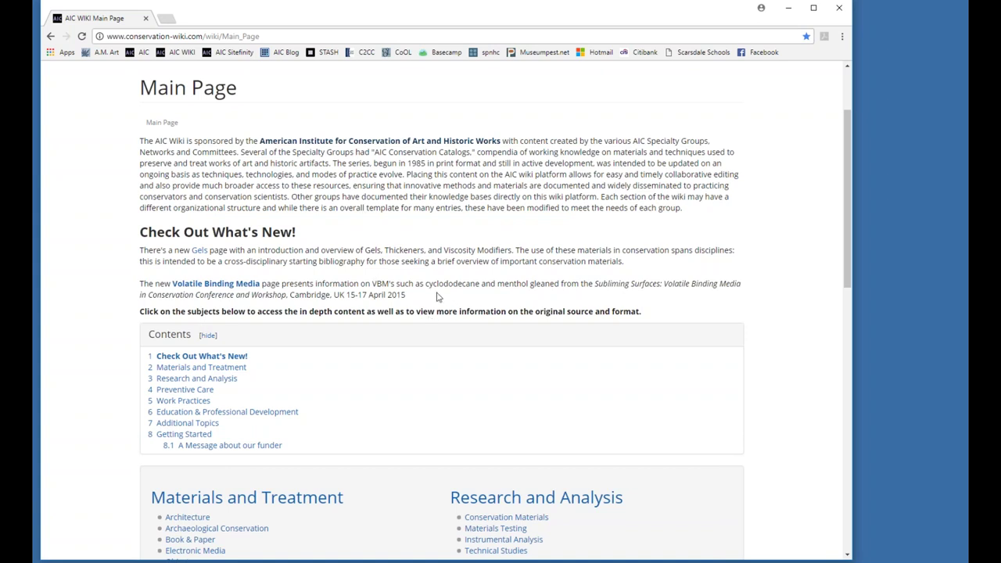
scroll(438, 300, up, 1)
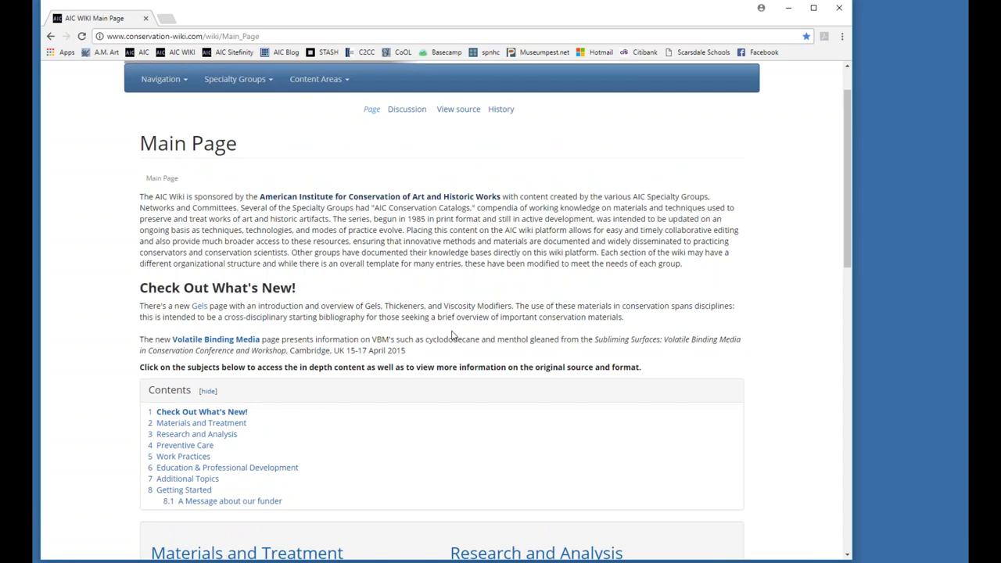
scroll(445, 351, down, 3)
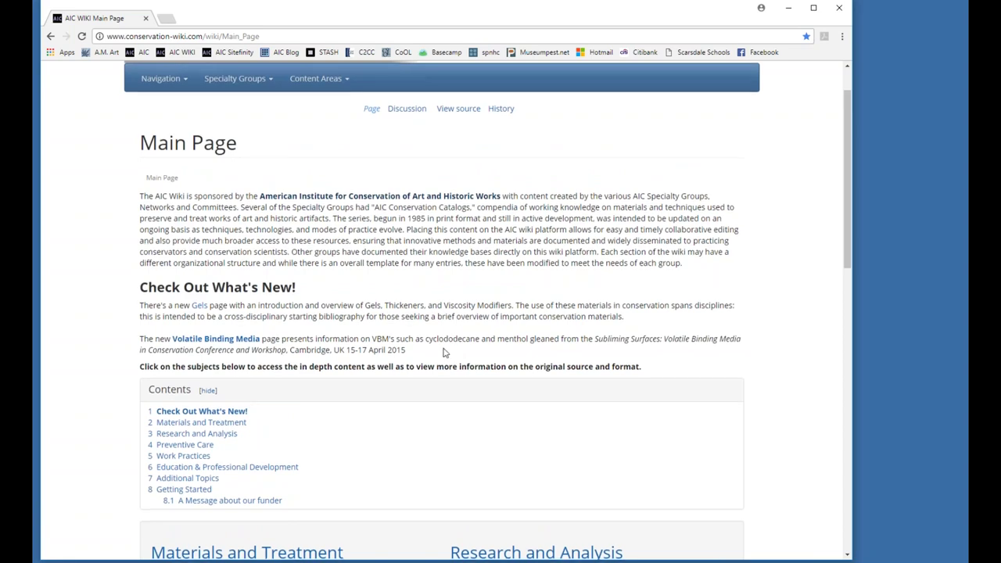
scroll(380, 473, down, 3)
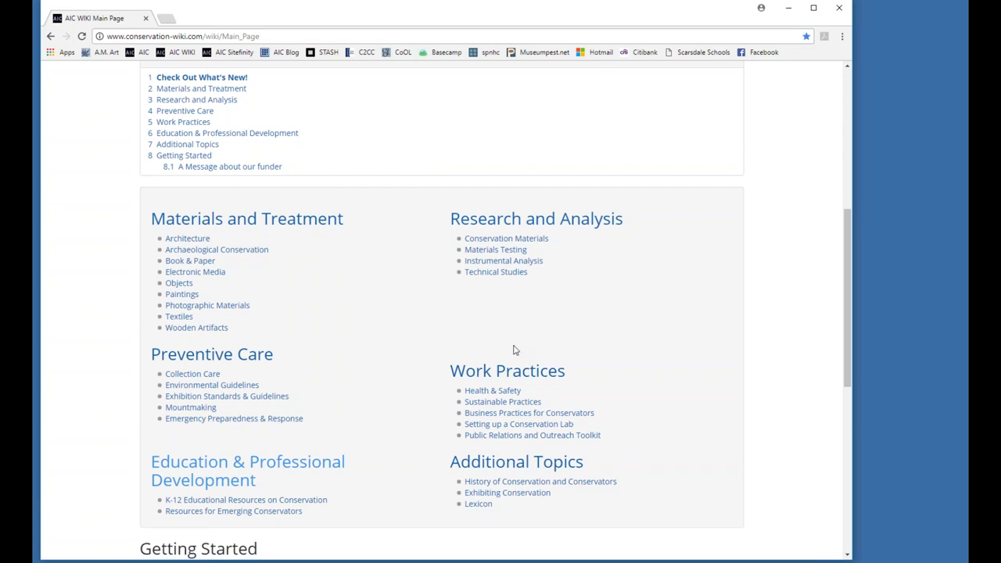
scroll(516, 351, down, 1)
scroll(516, 351, down, 2)
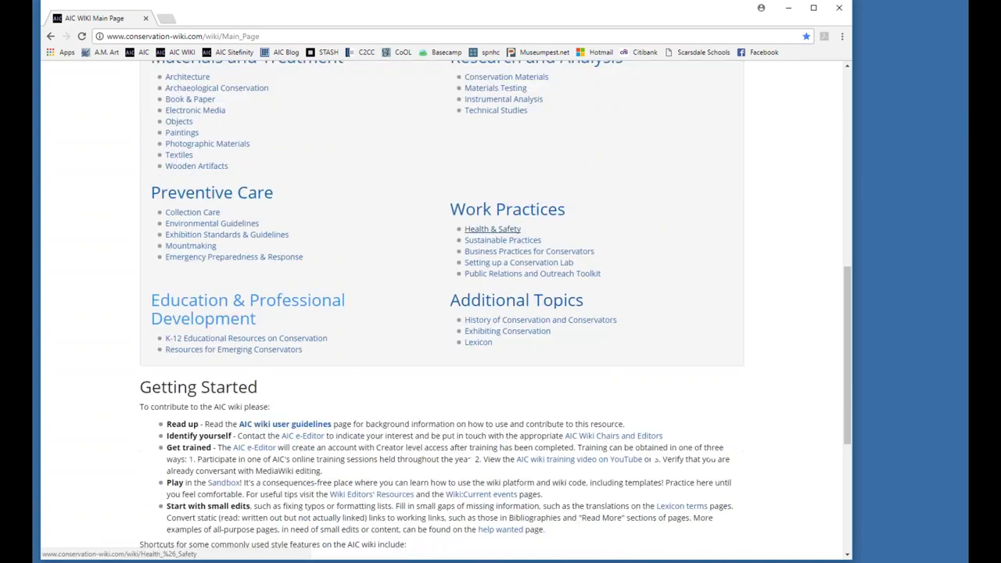
scroll(516, 351, down, 1)
scroll(559, 337, down, 1)
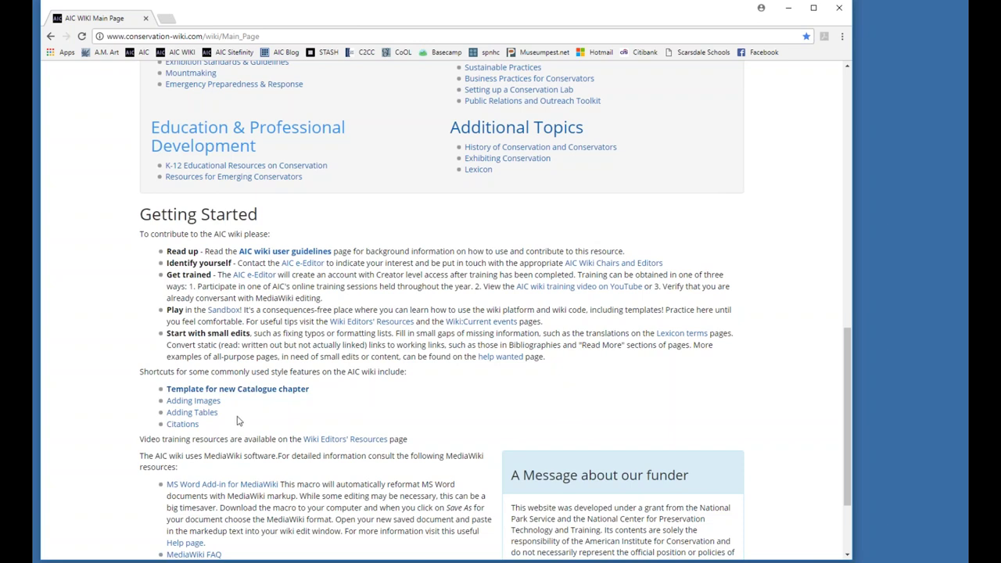
scroll(360, 246, down, 1)
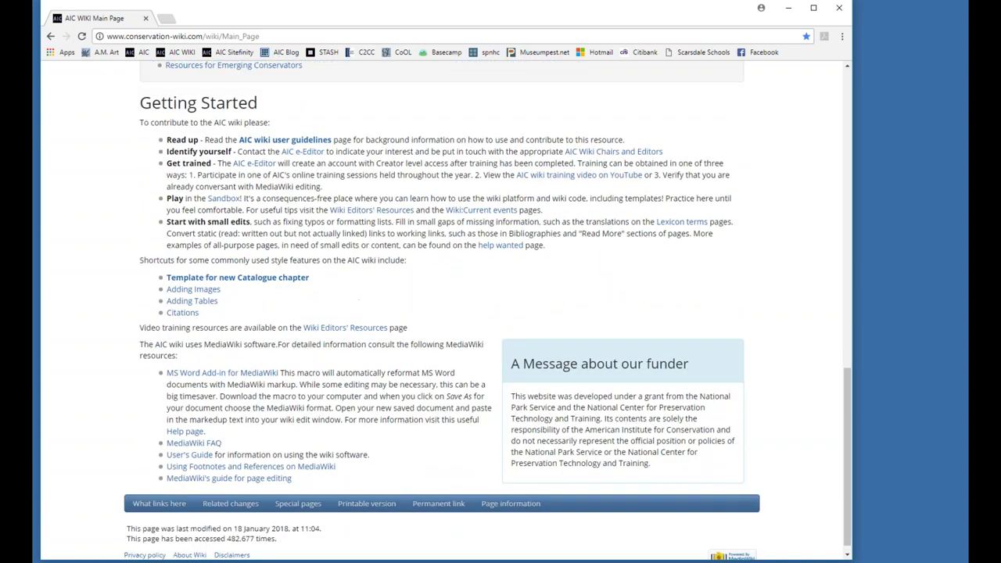
scroll(311, 310, up, 4)
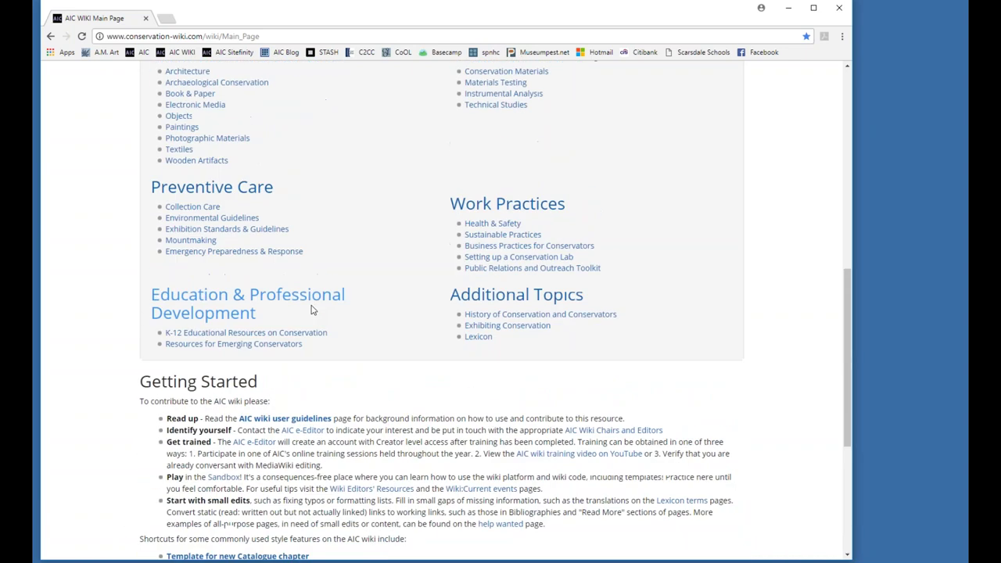
scroll(311, 310, up, 8)
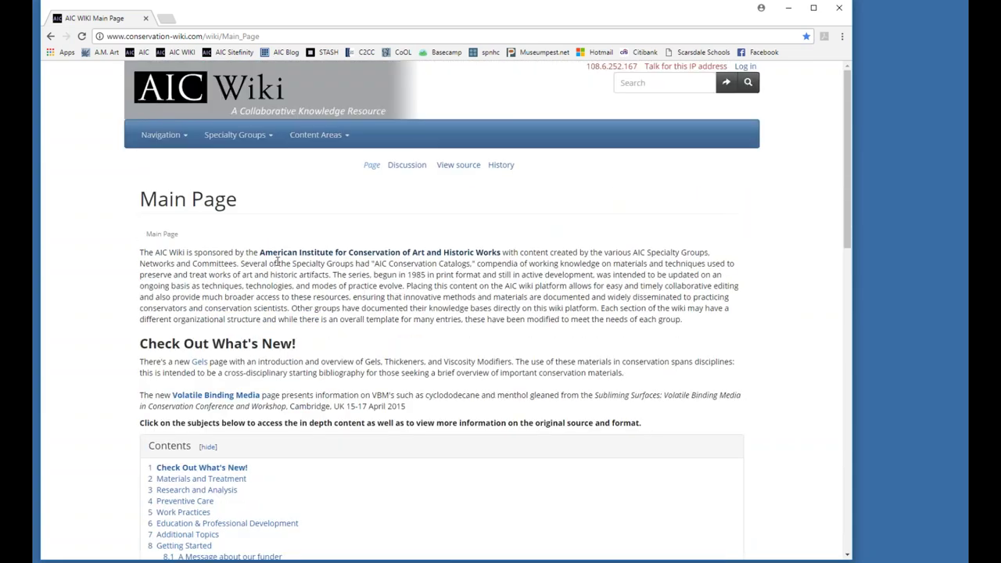
Step: Open the Current events page, look over its list of wiki tips, and return to the Main Page
click(181, 140)
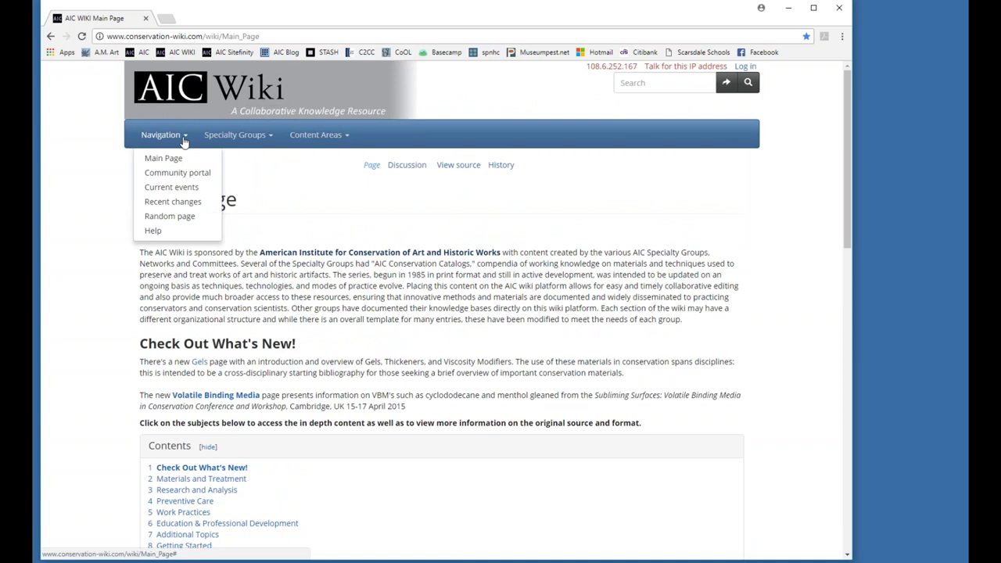
click(195, 192)
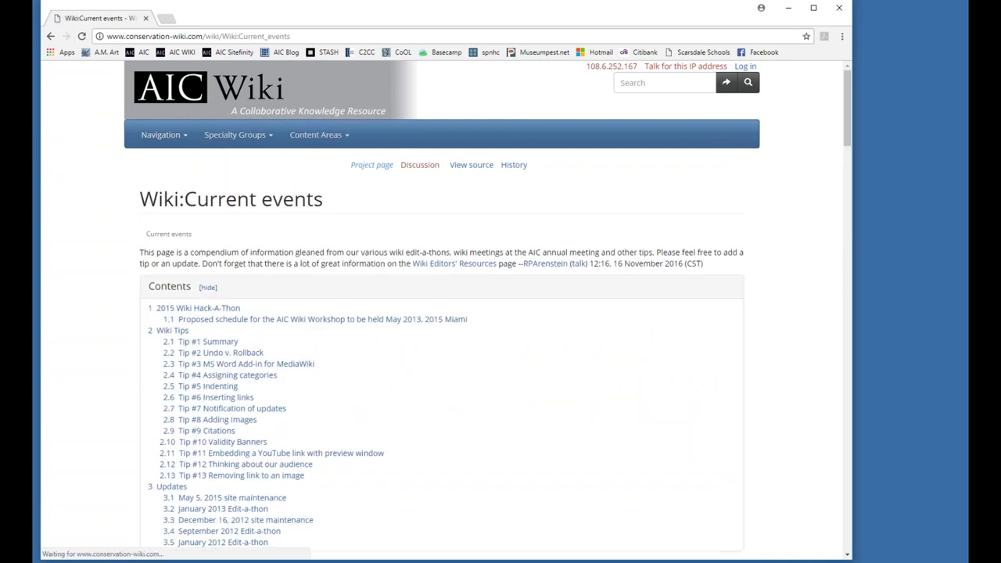
scroll(286, 278, down, 2)
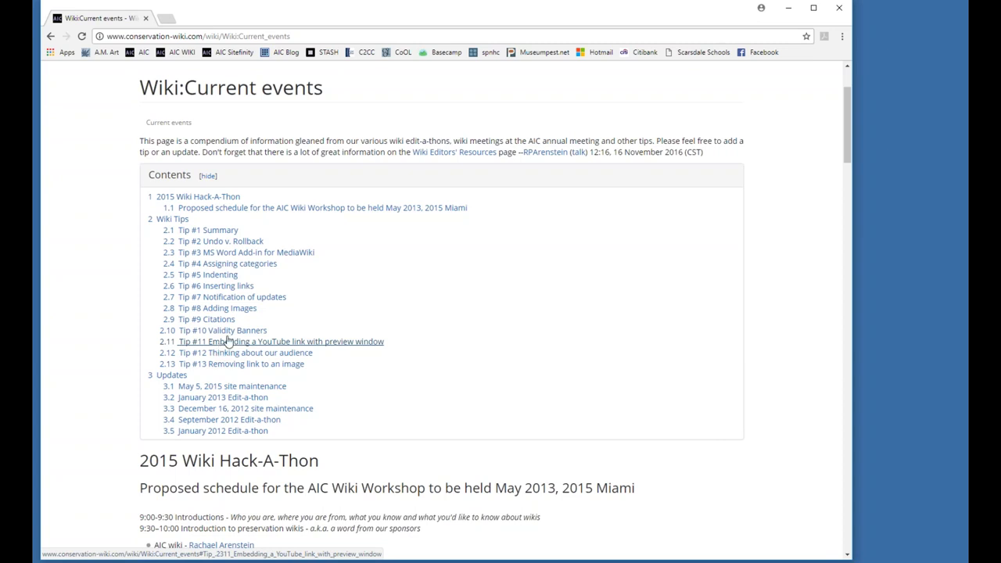
scroll(200, 336, up, 2)
click(200, 97)
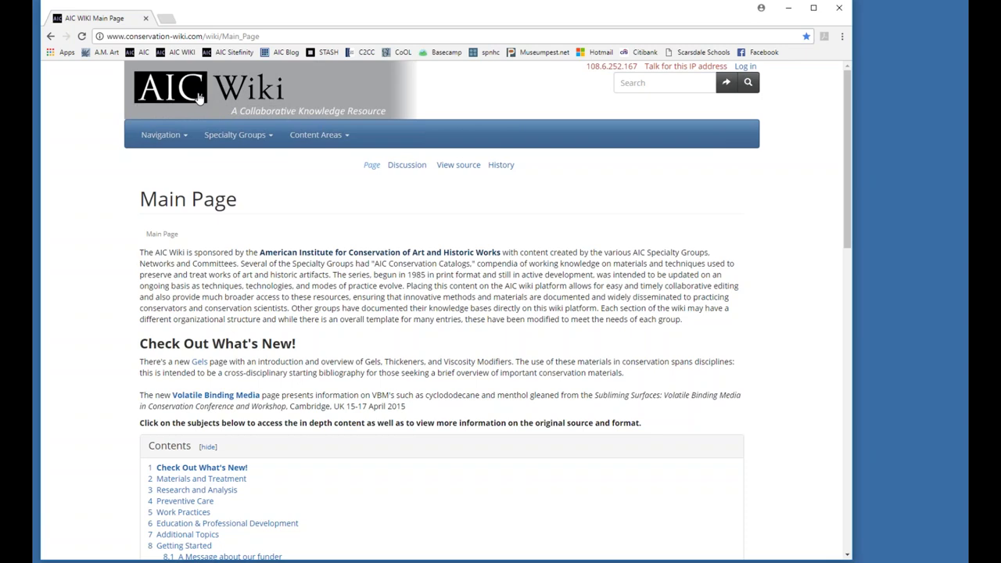
Step: Review the Getting Started instructions and the content areas from Materials and Treatment to Additional Topics on the Main Page
scroll(238, 248, down, 8)
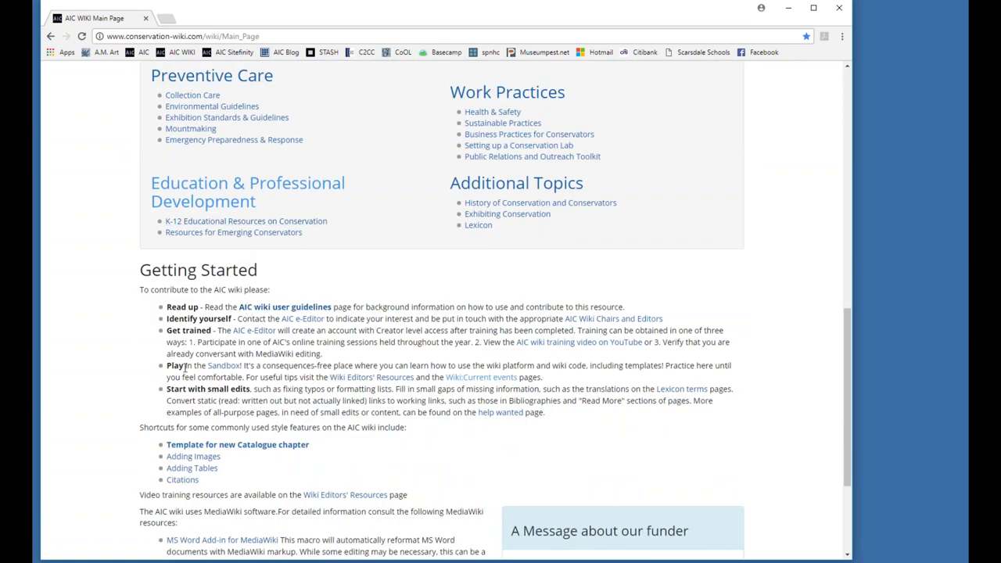
scroll(237, 455, down, 3)
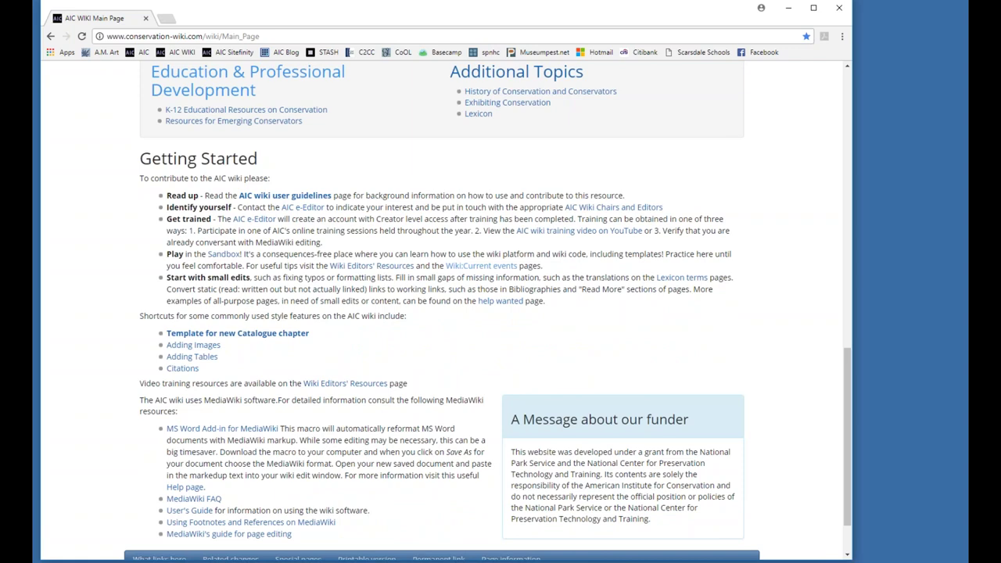
scroll(302, 393, up, 4)
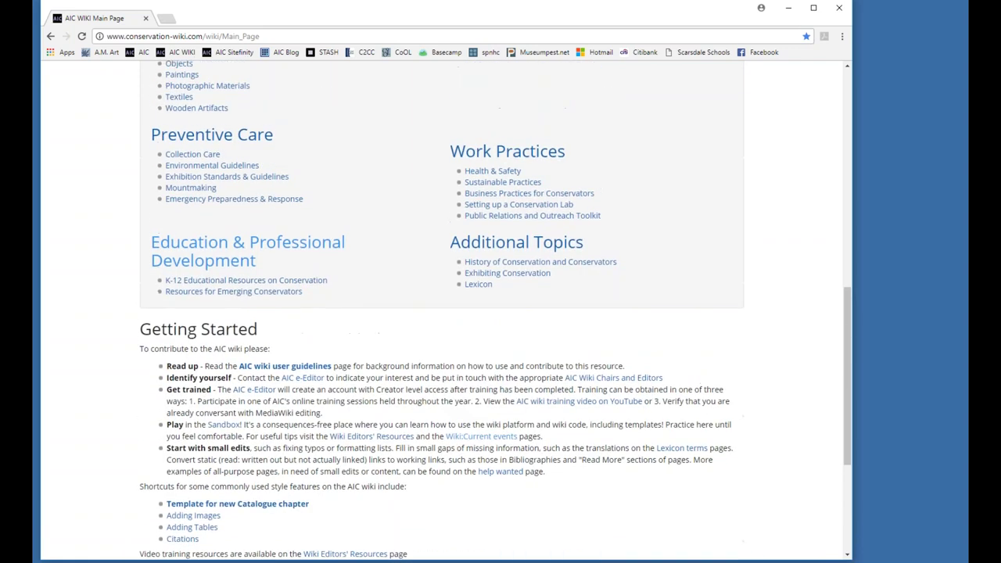
scroll(303, 392, up, 2)
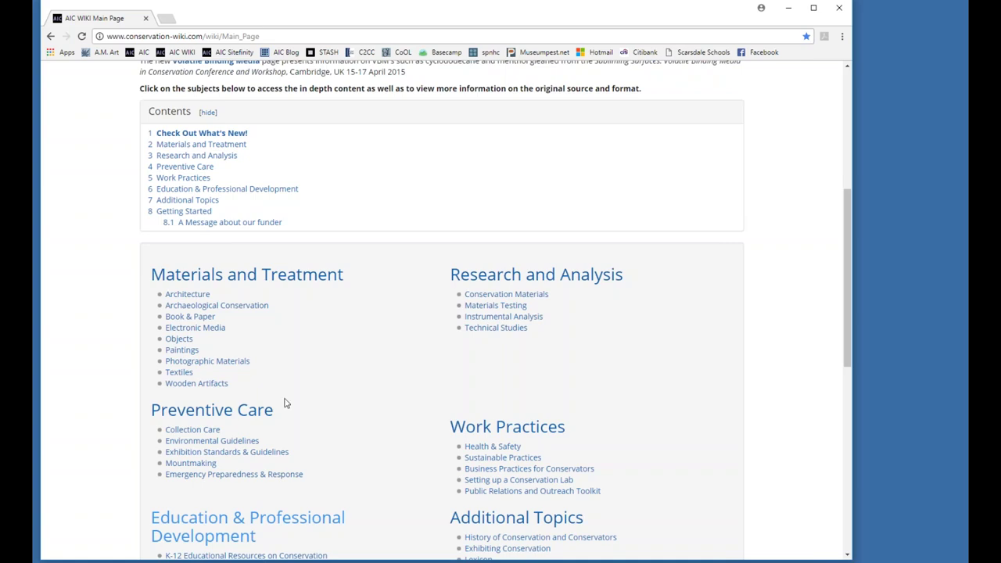
scroll(283, 406, up, 3)
scroll(283, 411, up, 2)
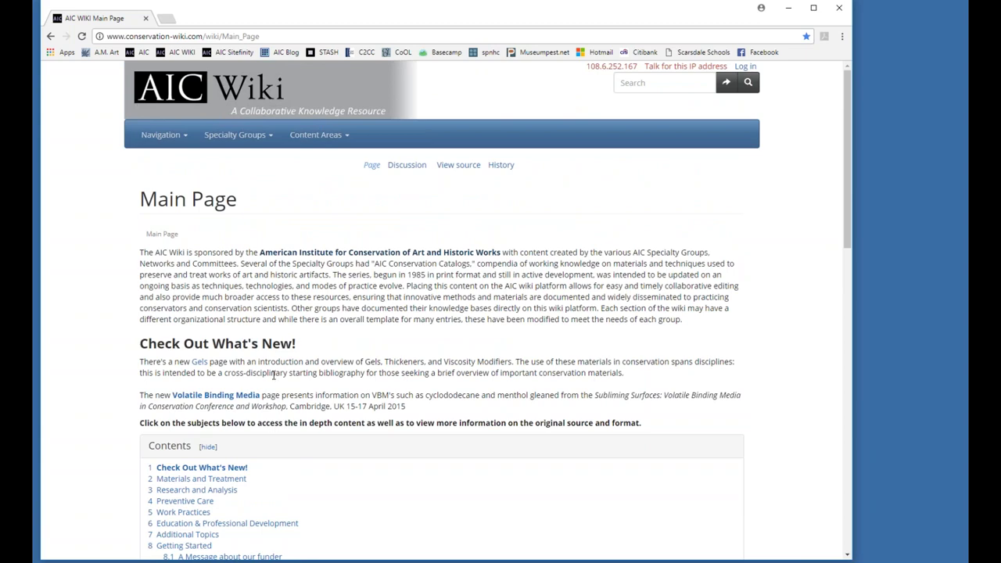
scroll(274, 381, down, 2)
scroll(274, 381, down, 2)
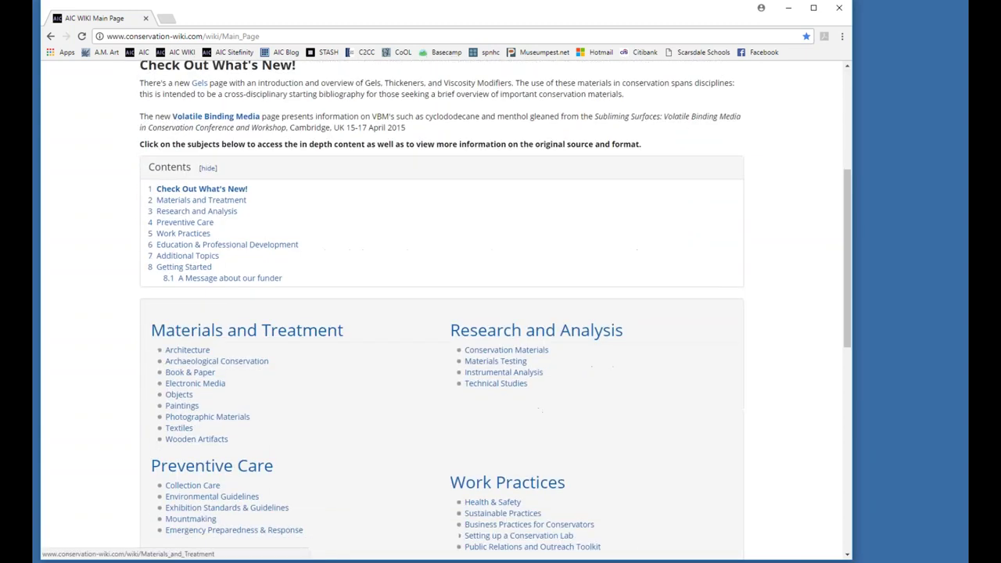
scroll(273, 380, down, 2)
scroll(442, 312, down, 1)
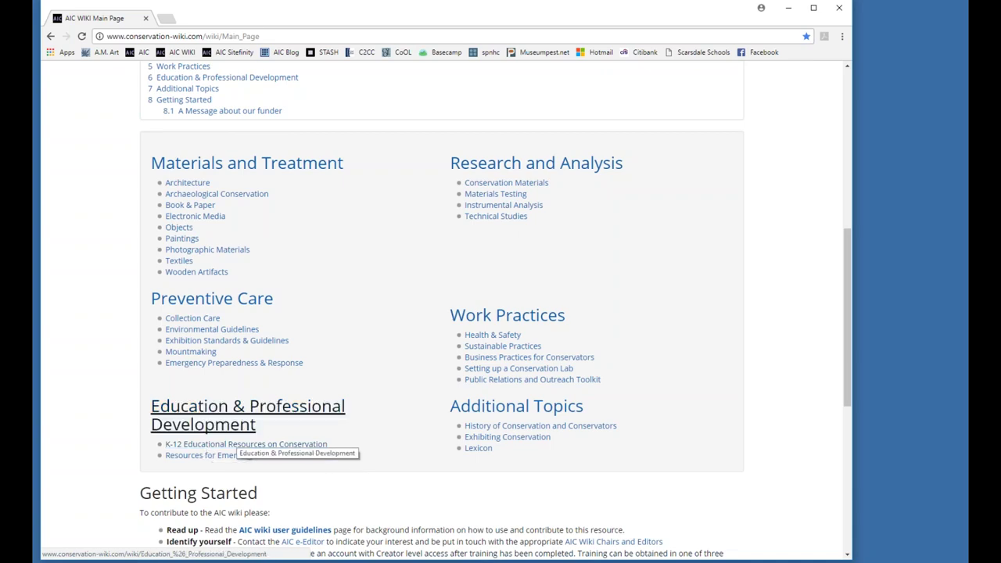
scroll(223, 457, up, 4)
scroll(236, 437, up, 3)
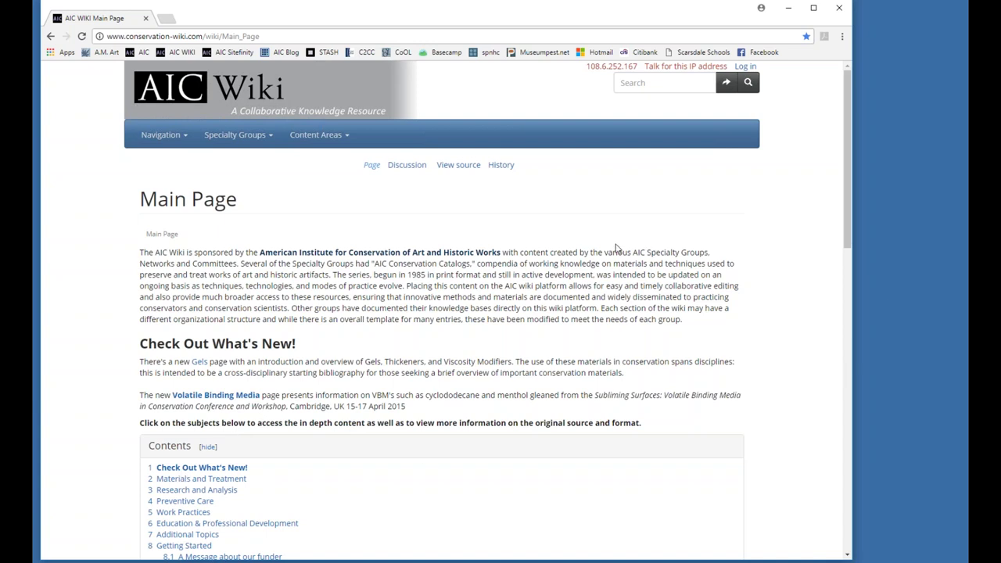
Step: View the revision history of the Main Page and return to the page itself
scroll(426, 409, down, 2)
scroll(426, 410, up, 2)
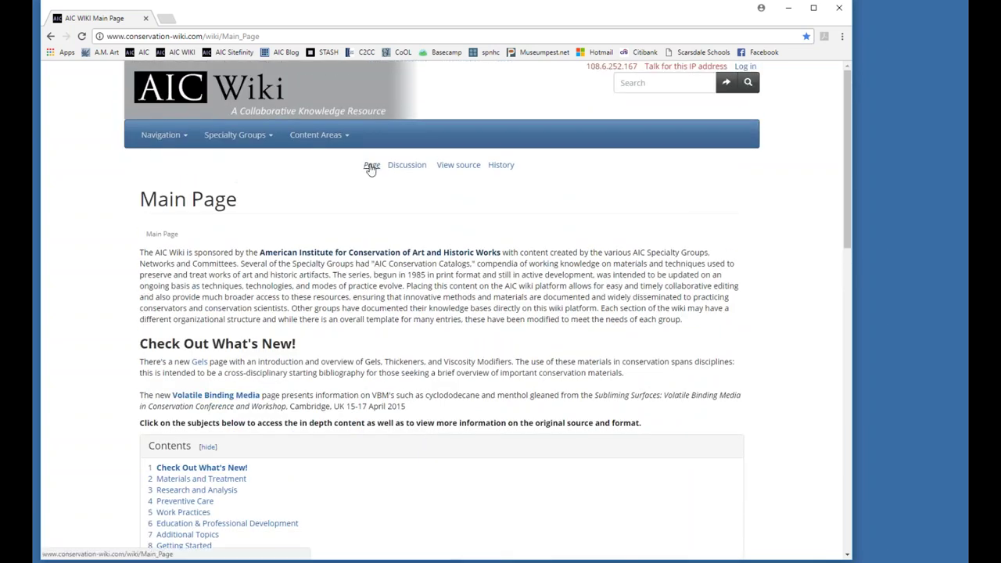
click(506, 169)
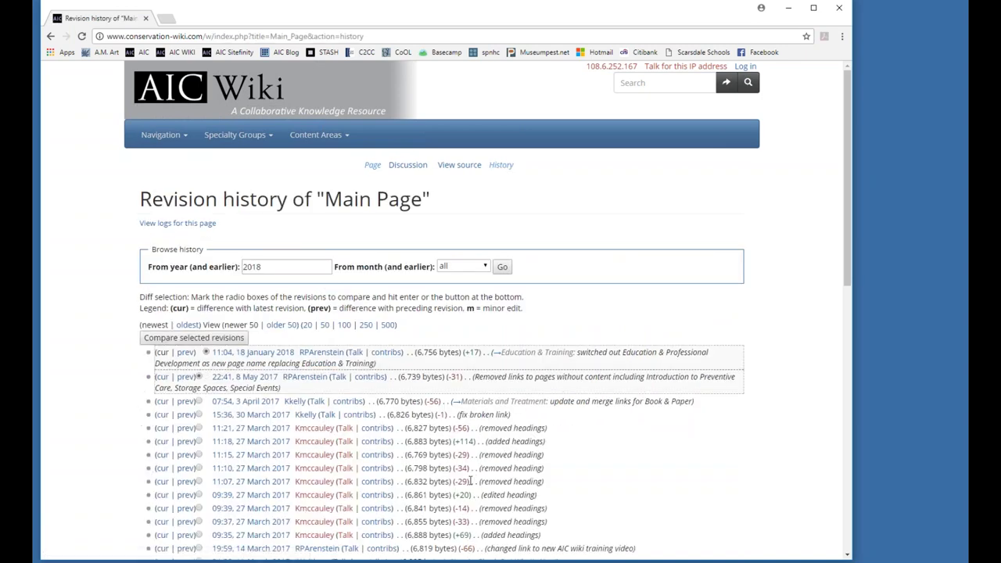
click(374, 168)
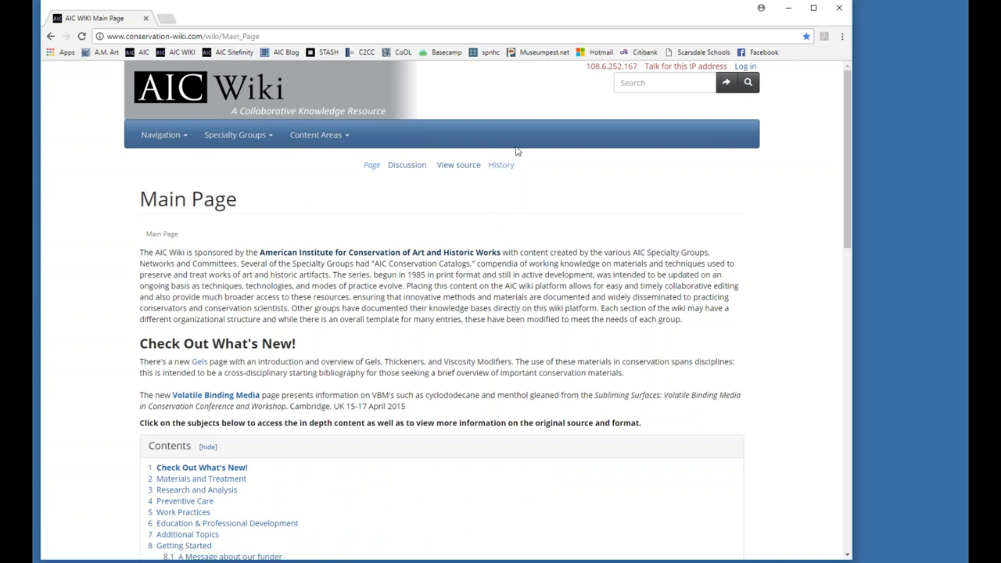
Step: Open the wiki's log-in page
mouse_move(374, 562)
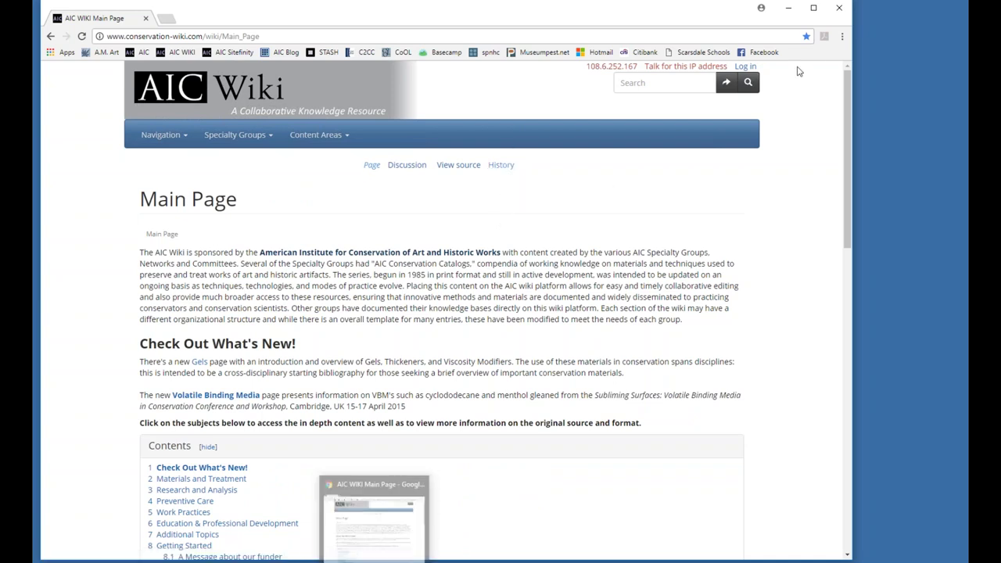
click(745, 67)
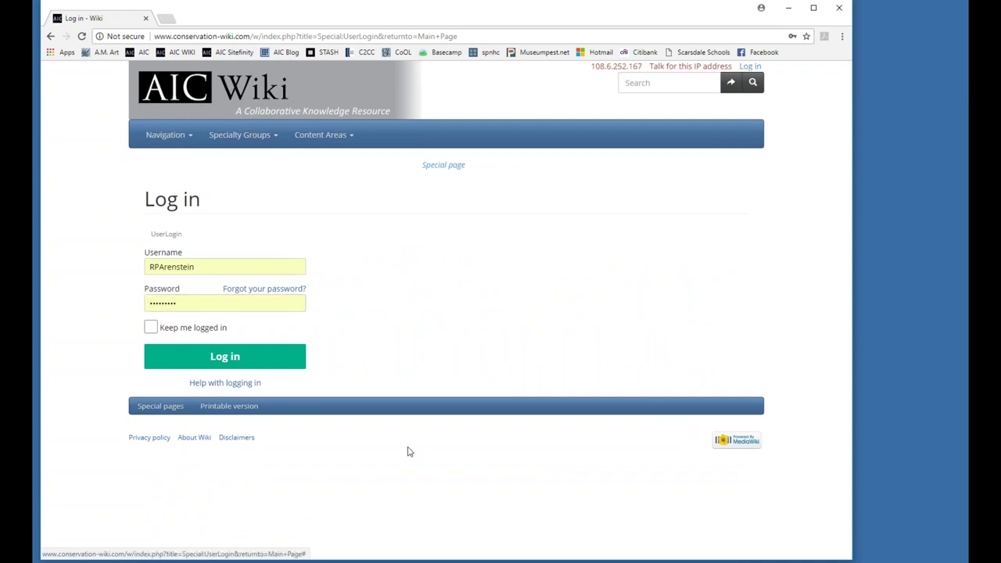
Step: Switch to the Firefox window, log out of the wiki there, and widen the window
key(alt+Tab)
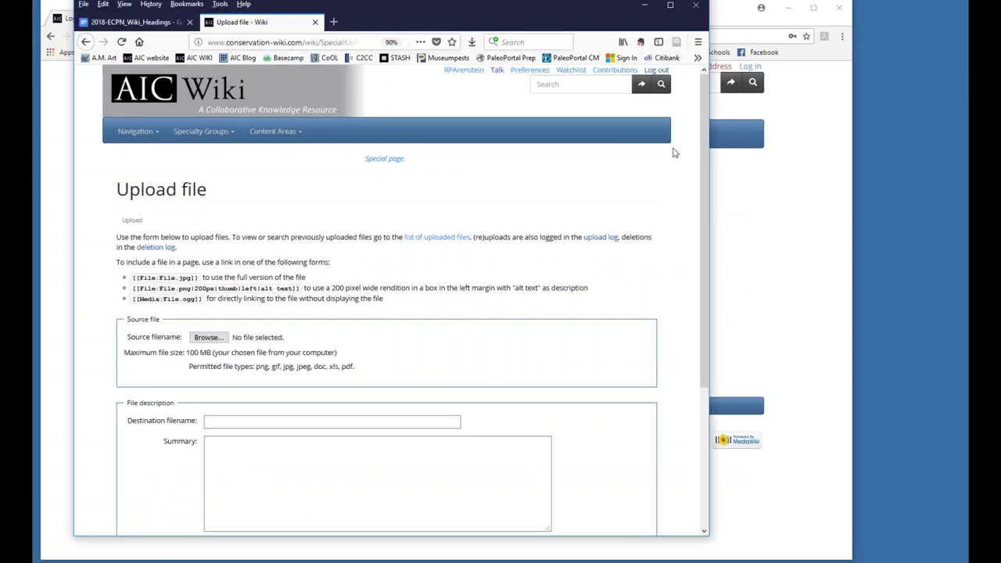
click(656, 70)
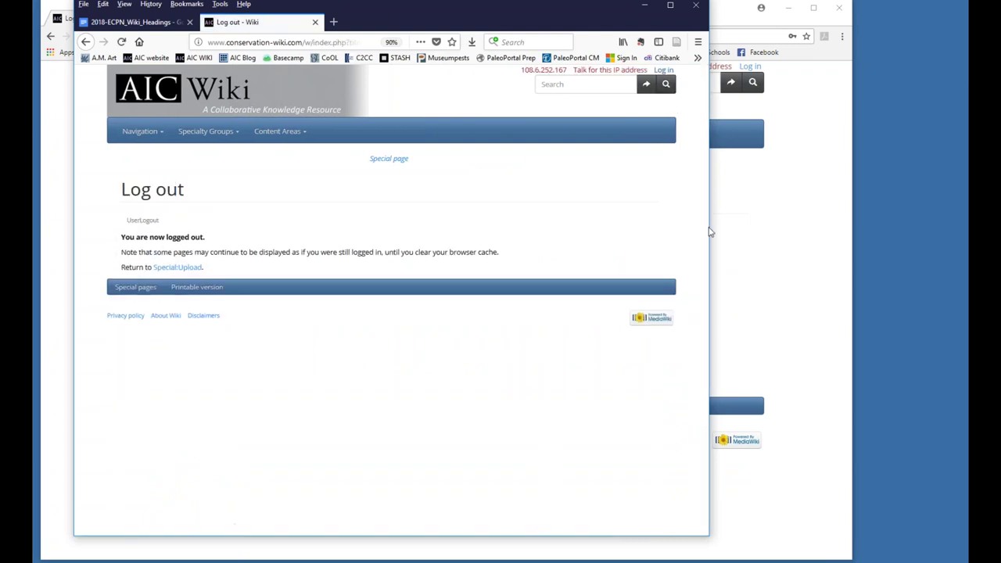
drag(709, 231, 813, 235)
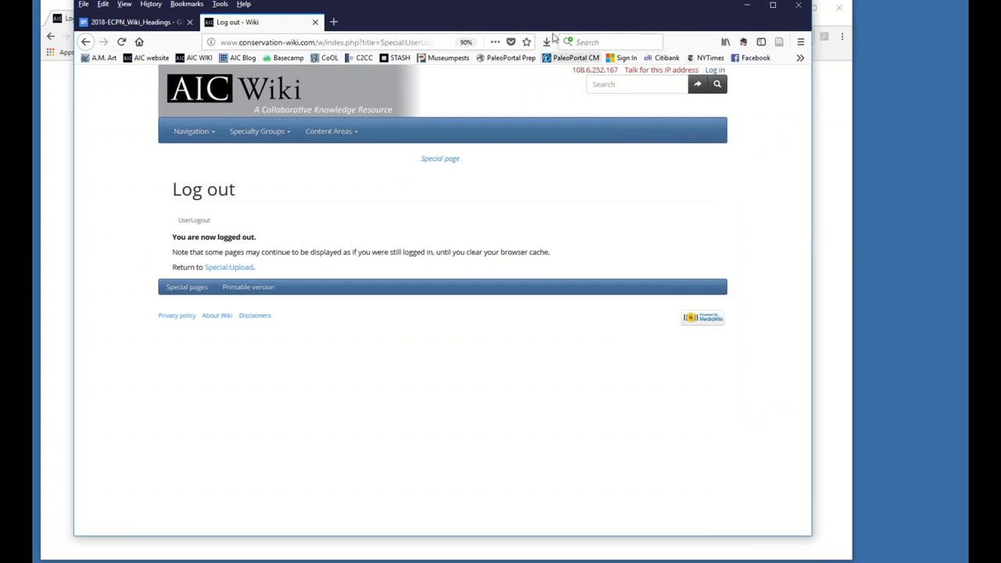
Step: Reposition the browser window, go to the wiki's Main Page, and open the log-in page from there
drag(552, 16, 521, 41)
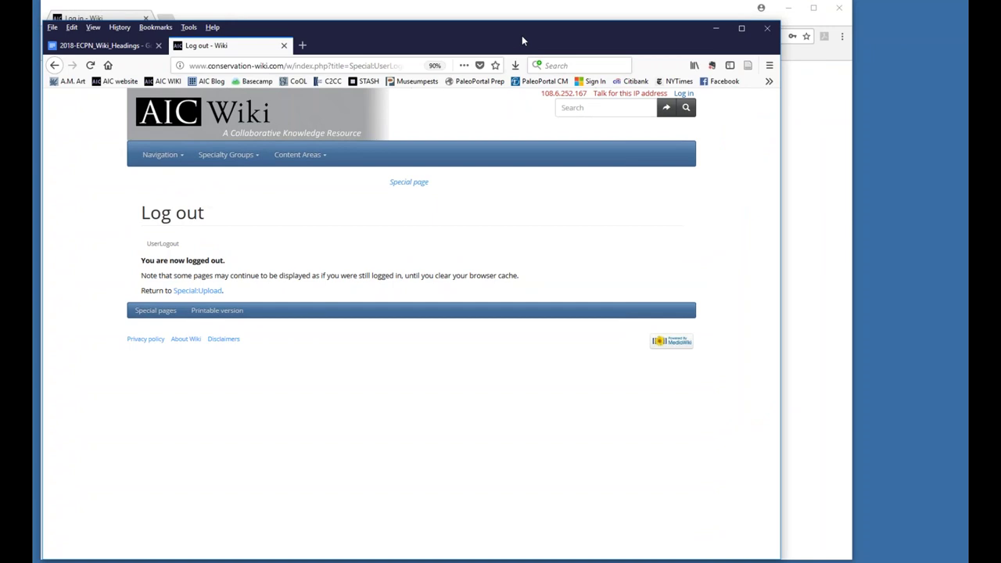
click(255, 95)
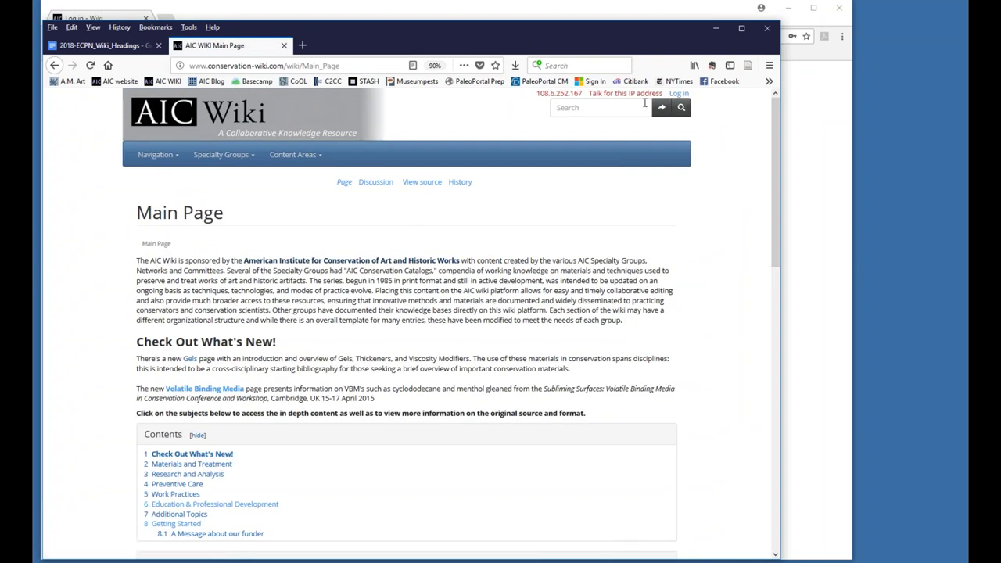
click(683, 95)
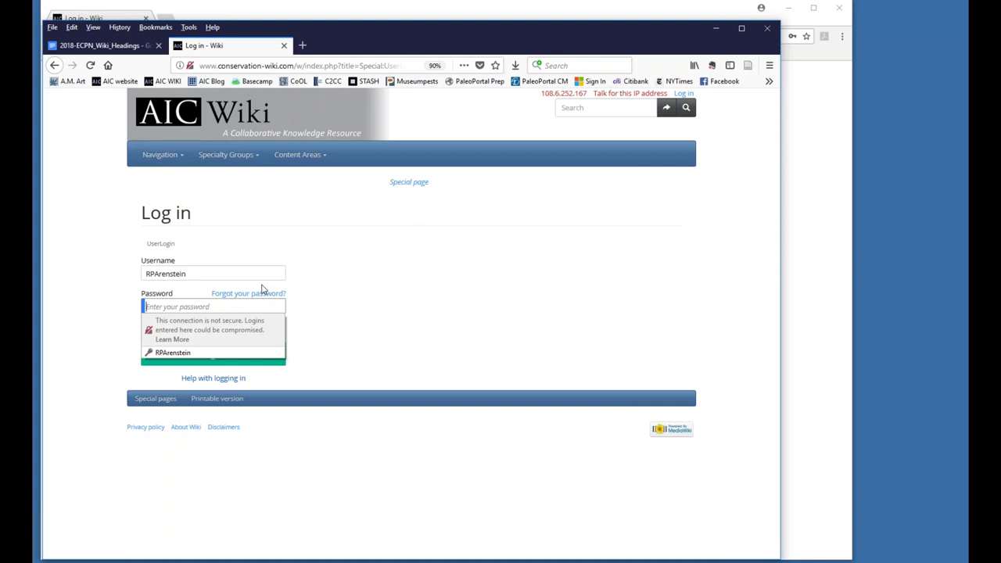
Step: Try to log in to the wiki by entering the account password for the prefilled username
text(*******)
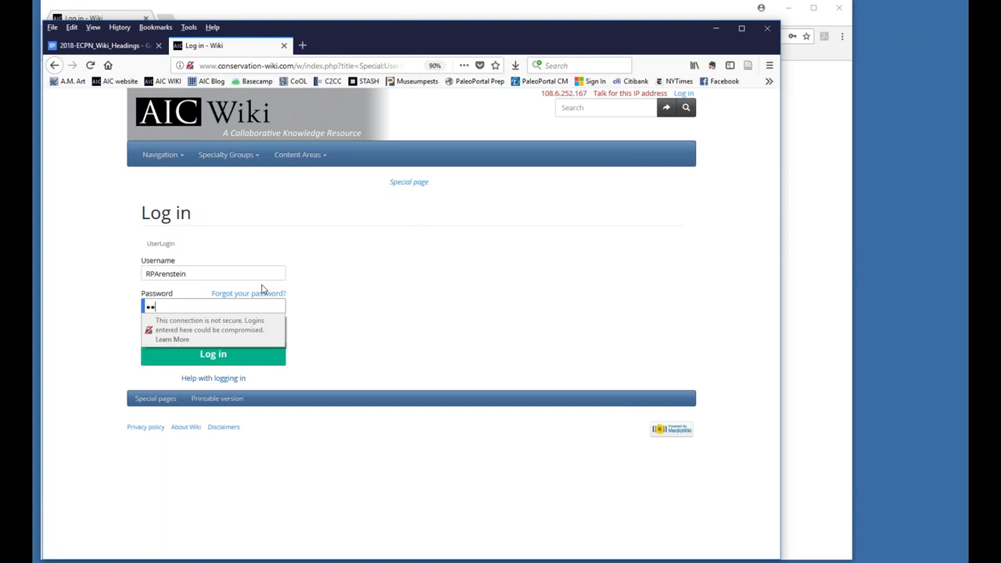
text(*)
click(219, 359)
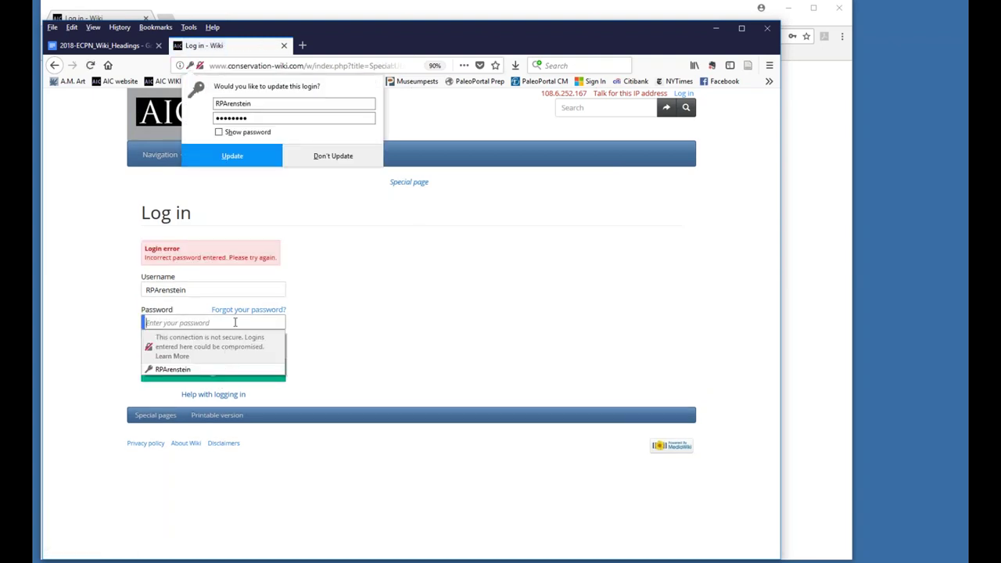
Step: Re-enter the account password, log in to the wiki, and decline updating the saved login
click(234, 322)
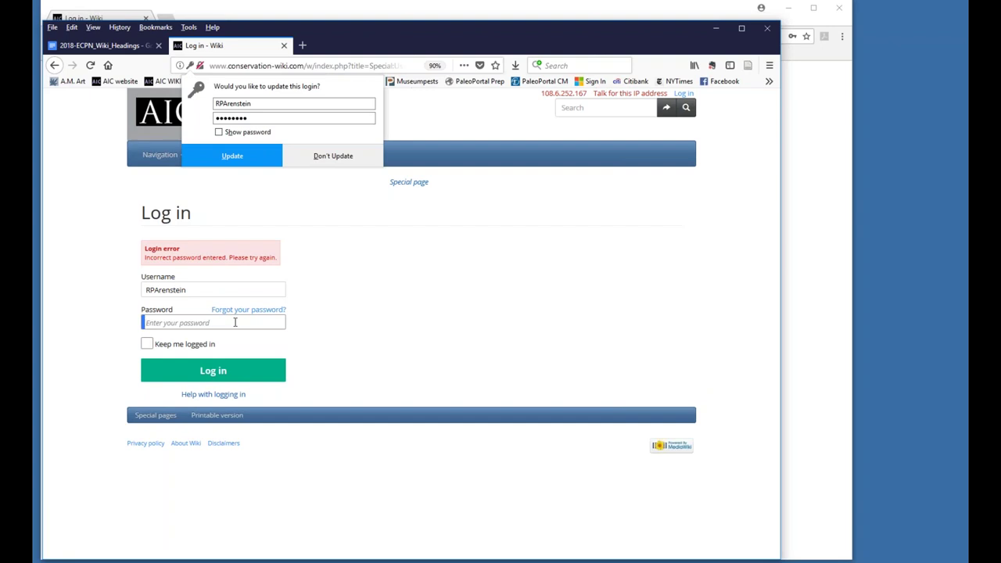
text(•••••)
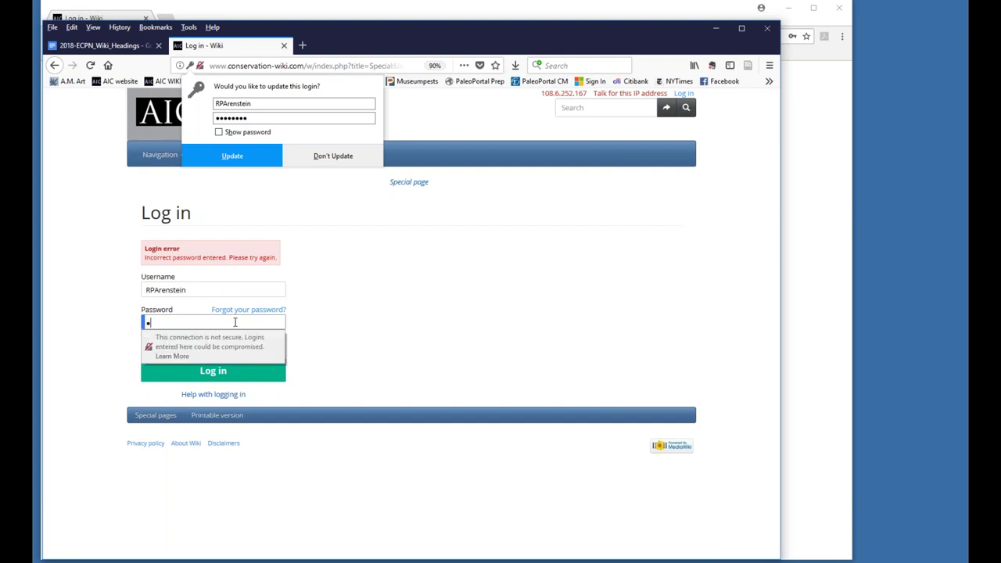
text(•••)
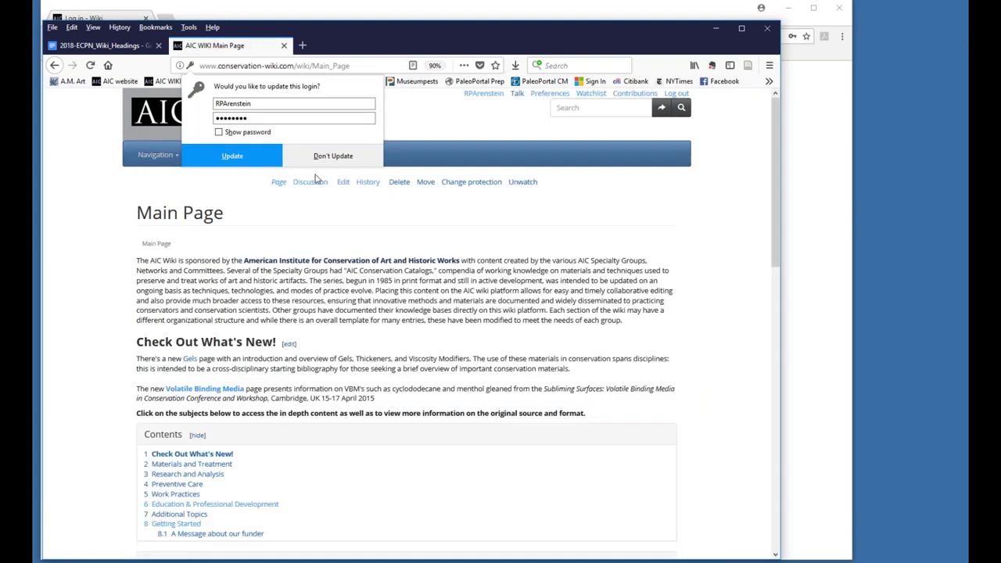
click(335, 158)
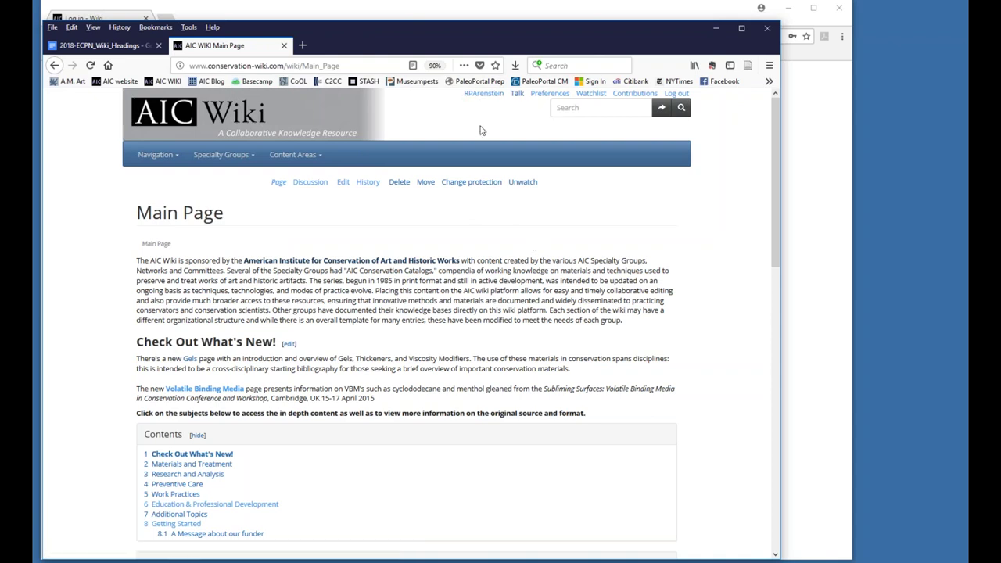
Step: Open the logged-in editor's user page and review its title, profile sections and personal sandbox links
click(487, 97)
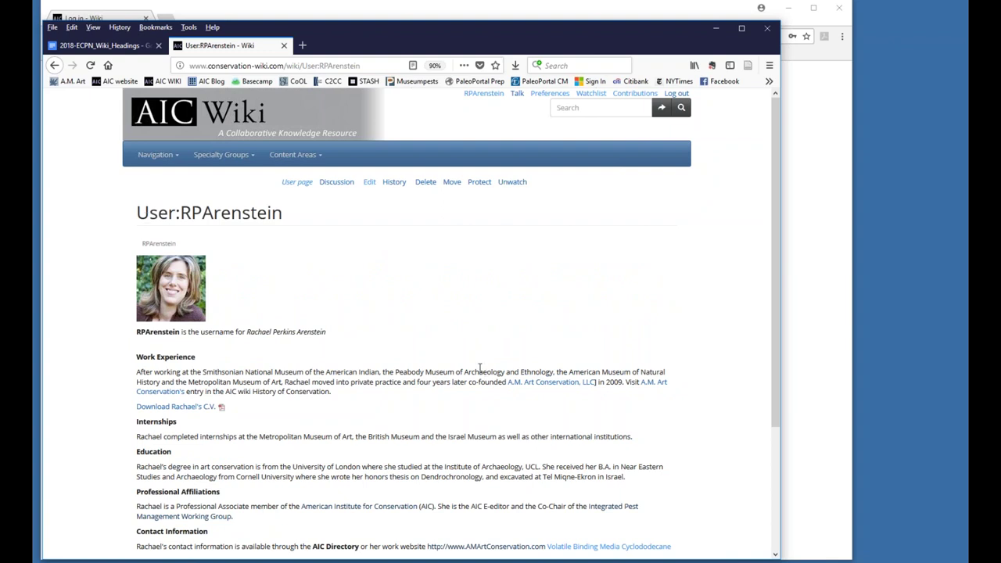
drag(147, 212, 287, 223)
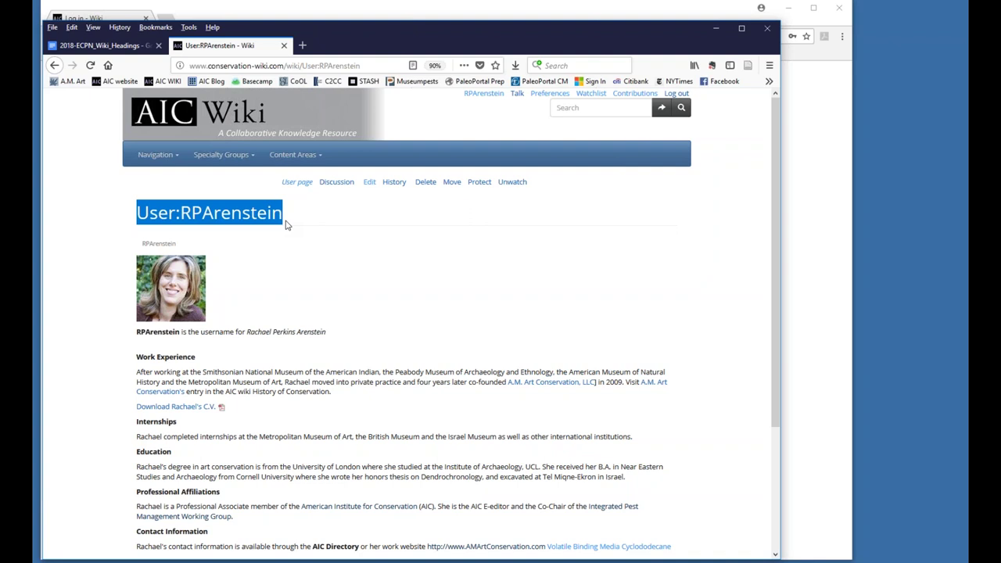
scroll(286, 225, down, 3)
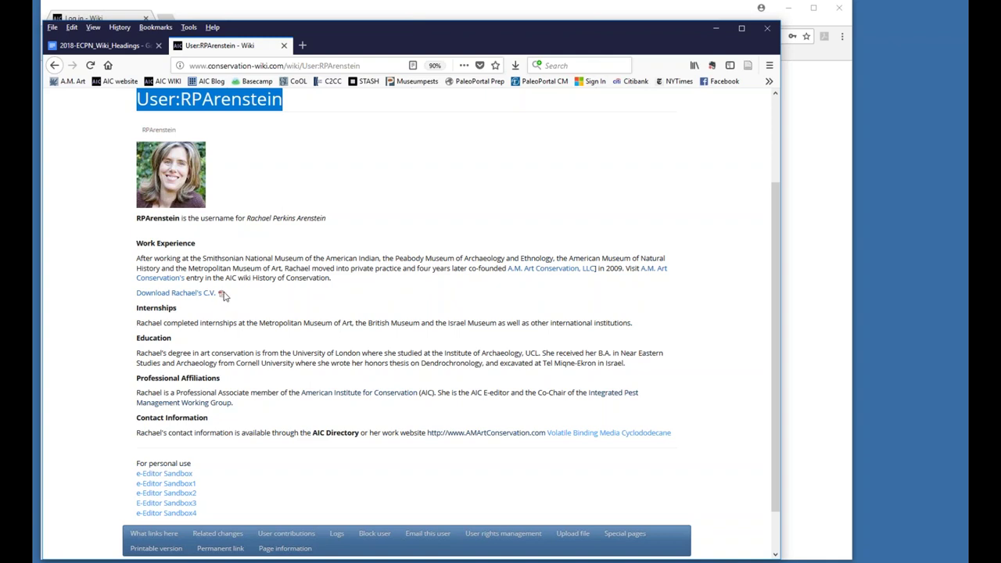
scroll(224, 294, up, 3)
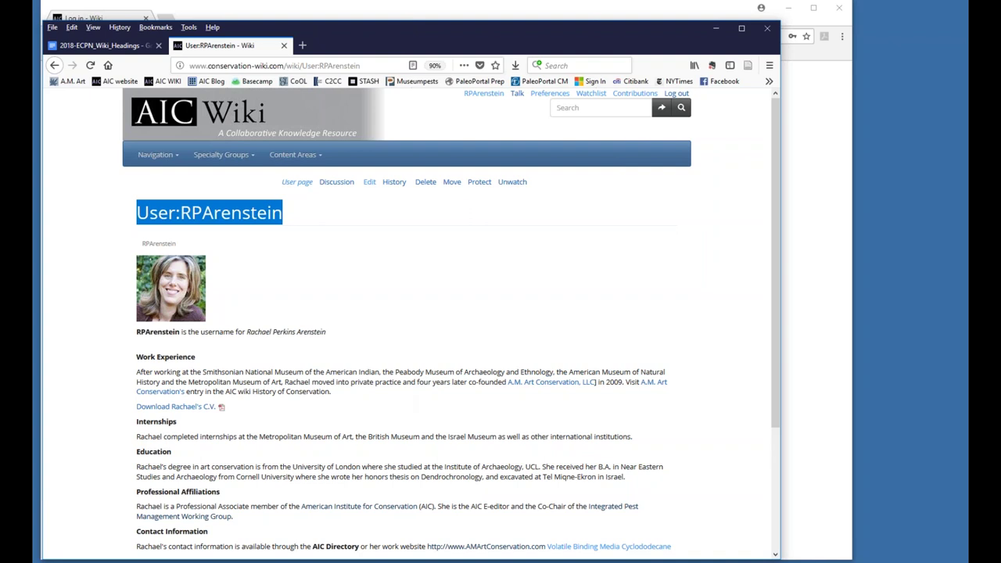
scroll(405, 401, down, 3)
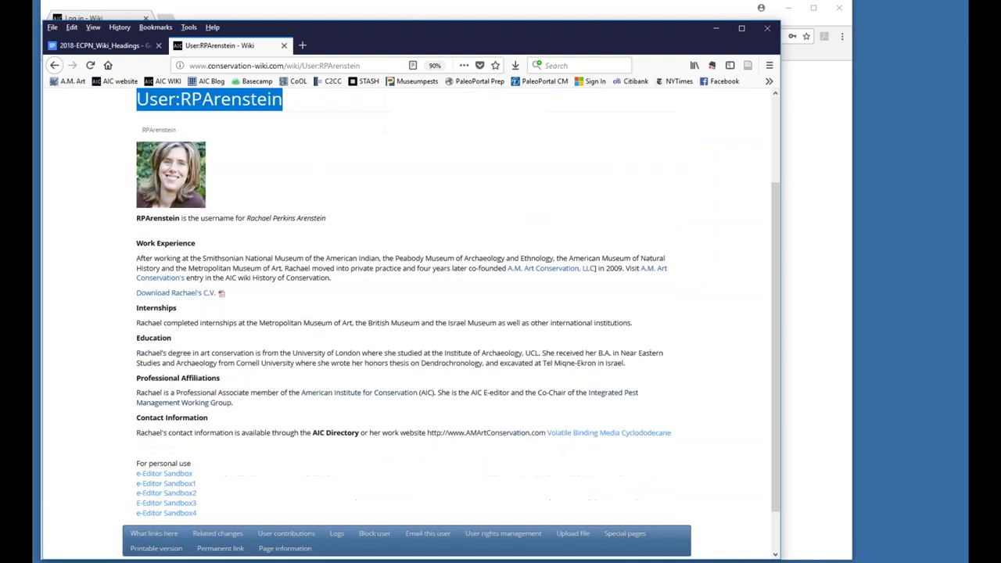
scroll(451, 323, up, 1)
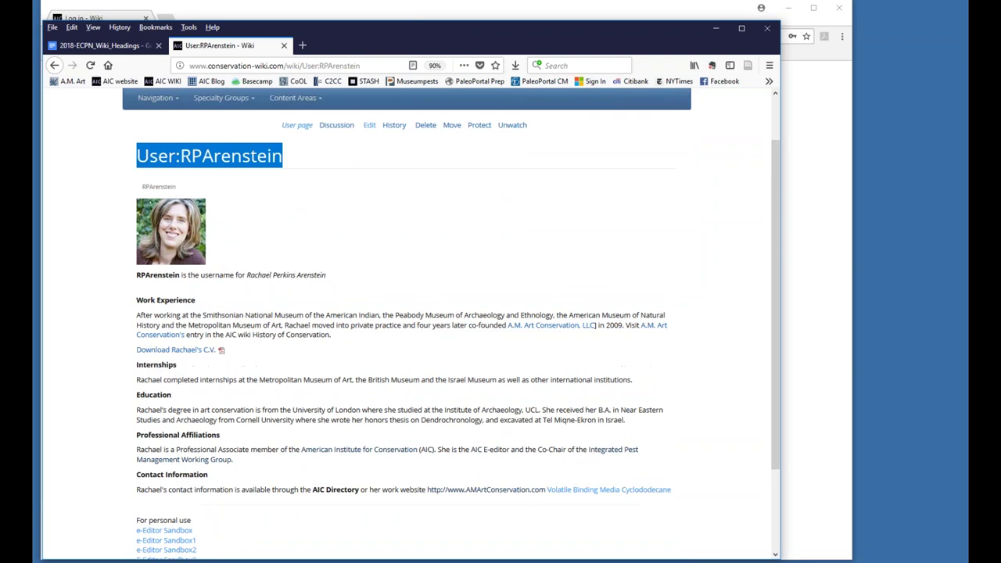
scroll(451, 321, up, 1)
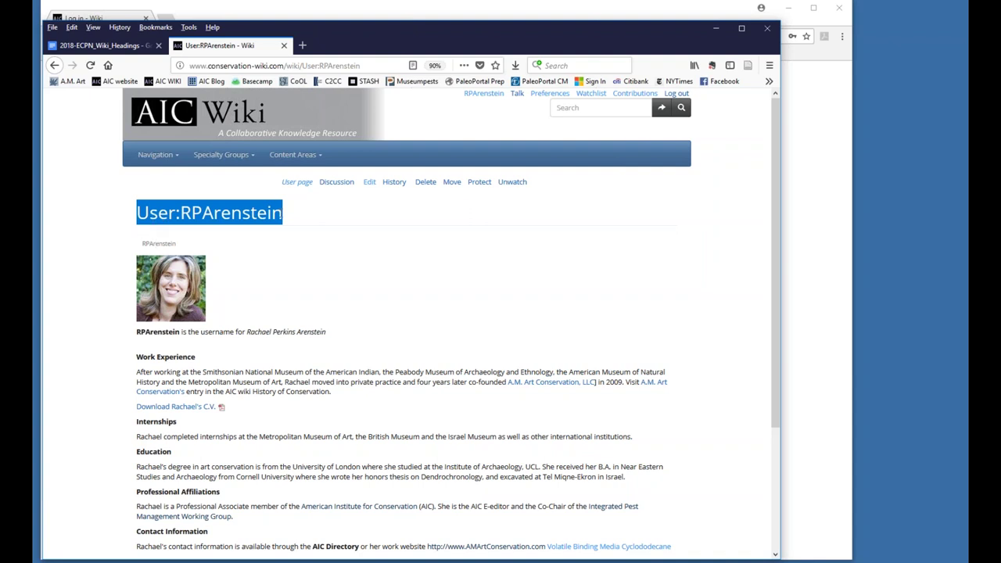
drag(280, 214, 304, 217)
Step: Return to the Main Page, highlight its title, and open the Education & Professional Development content area
click(191, 121)
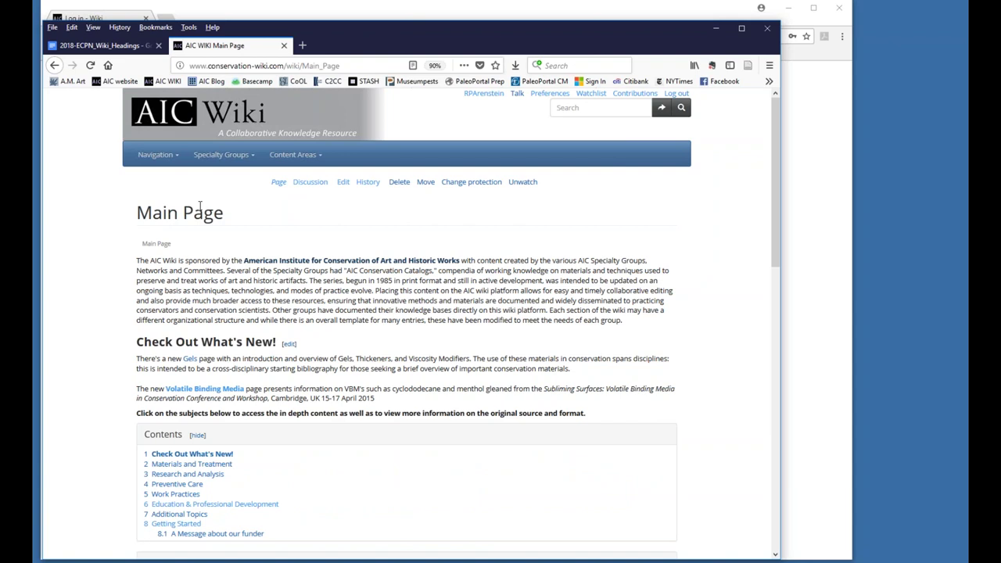
drag(229, 218, 134, 211)
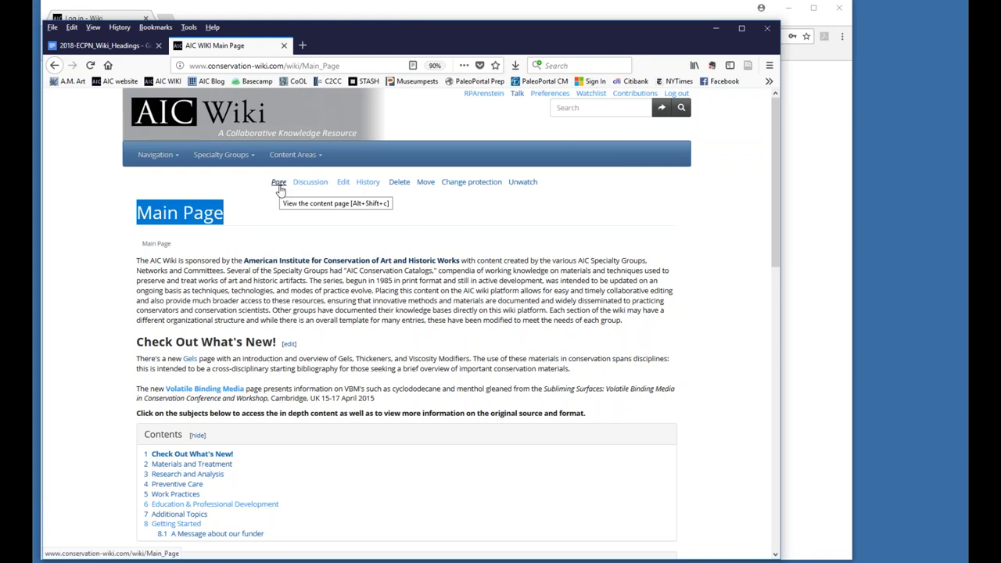
scroll(286, 273, down, 5)
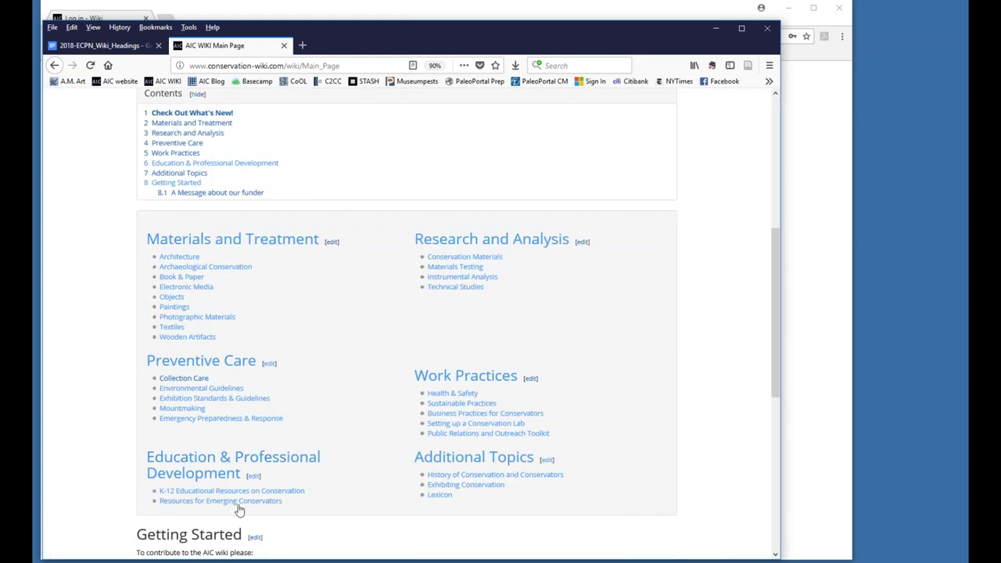
click(223, 471)
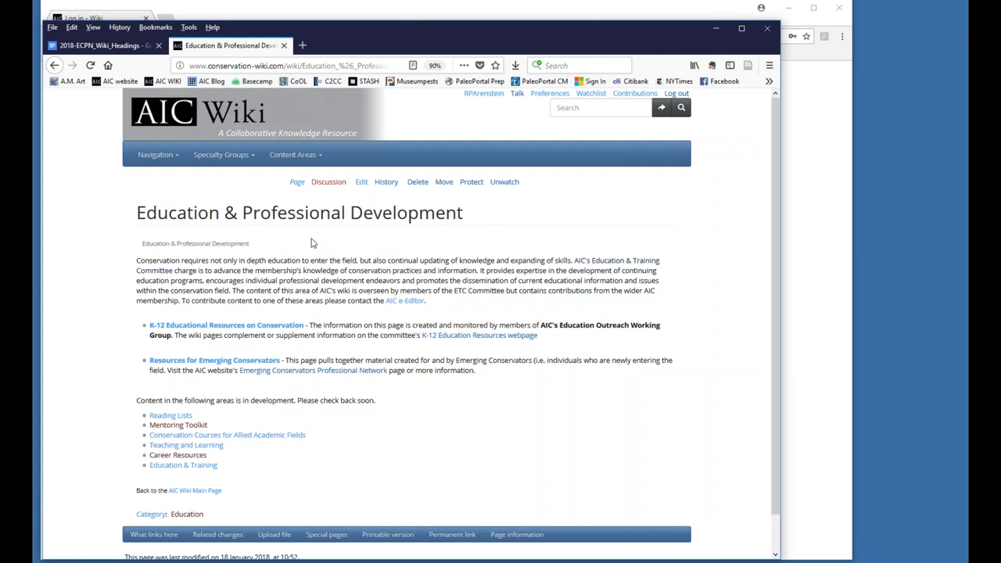
Step: Open the discussion page of Education & Professional Development and highlight "Talk:" in its heading
click(330, 184)
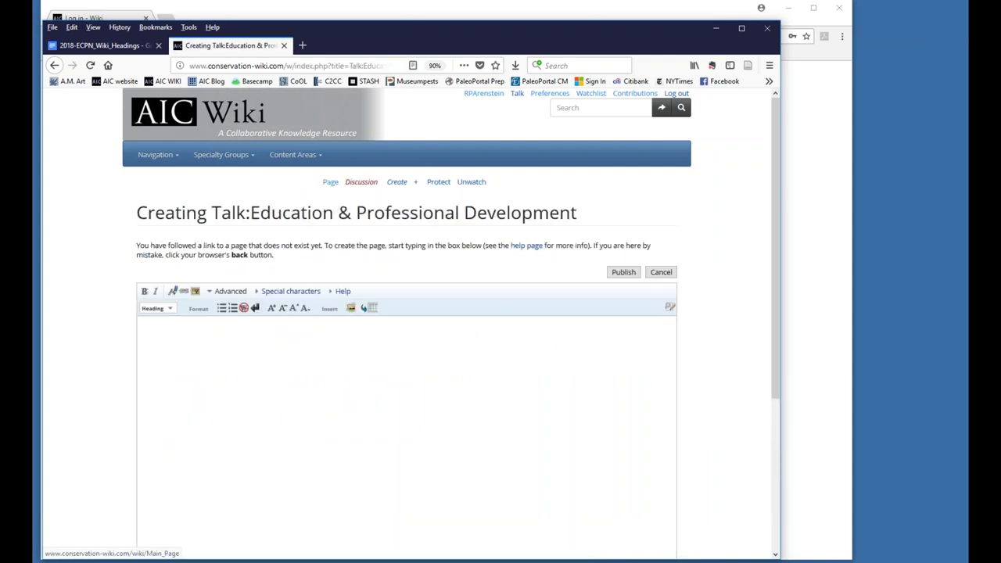
scroll(509, 326, down, 2)
scroll(509, 326, up, 1)
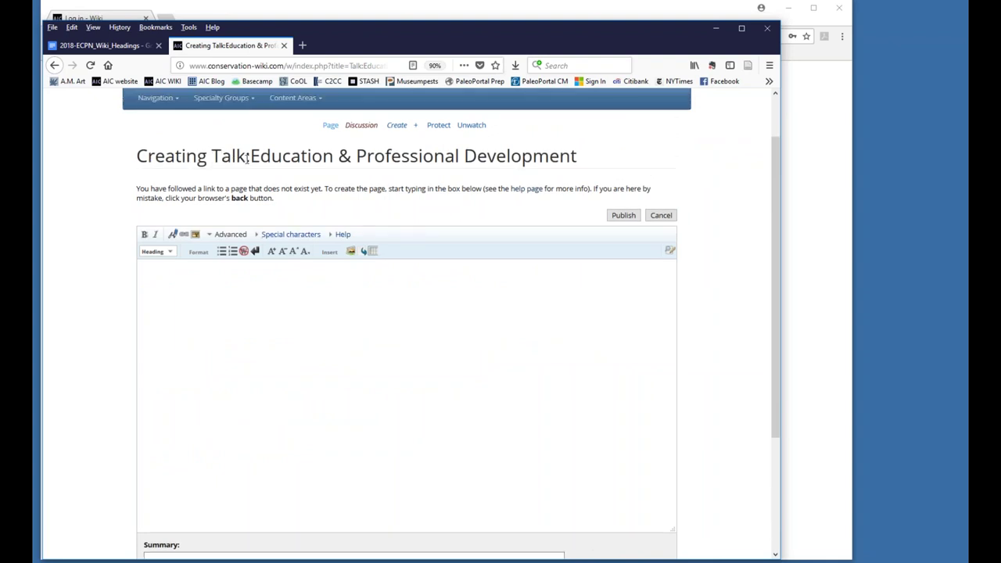
drag(249, 156, 211, 156)
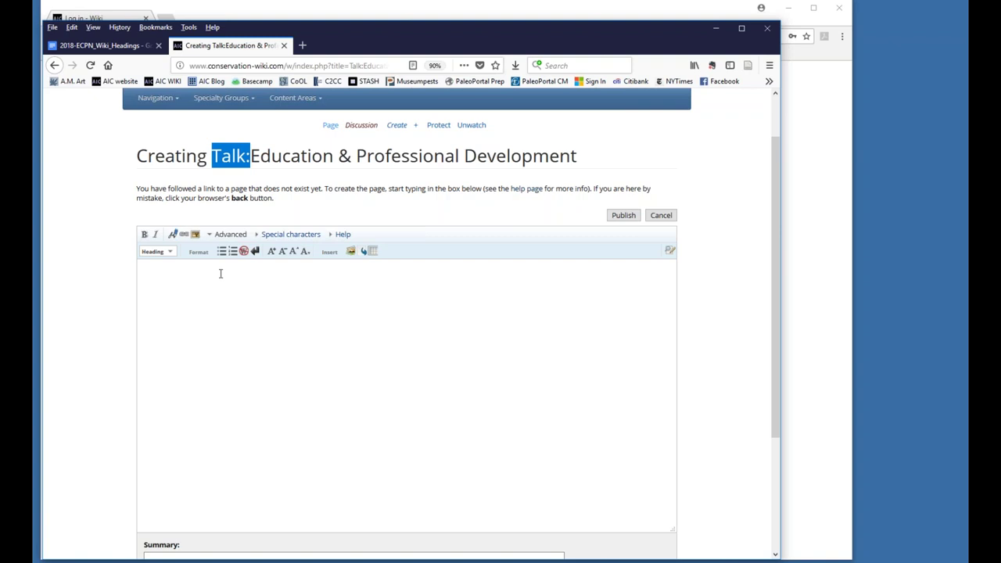
Step: Write on the talk page: "This page was renamed from Education & Training to Education & Professional Development to better accommodate the range of ECPN content."
click(221, 274)
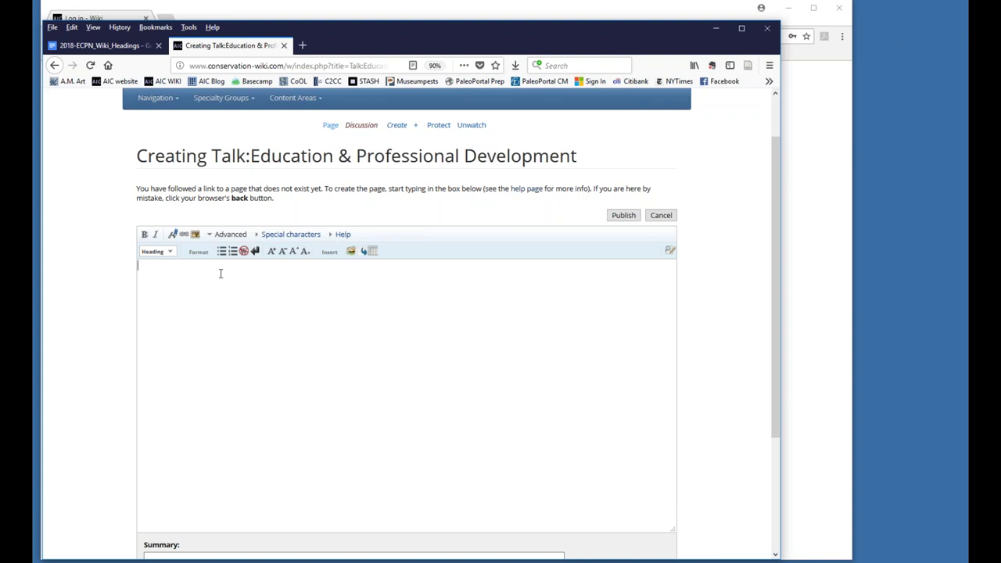
text(This page was renamed from Education & Training to Education &)
key(BackSpace)
key(BackSpace)
text(& Professional Develop)
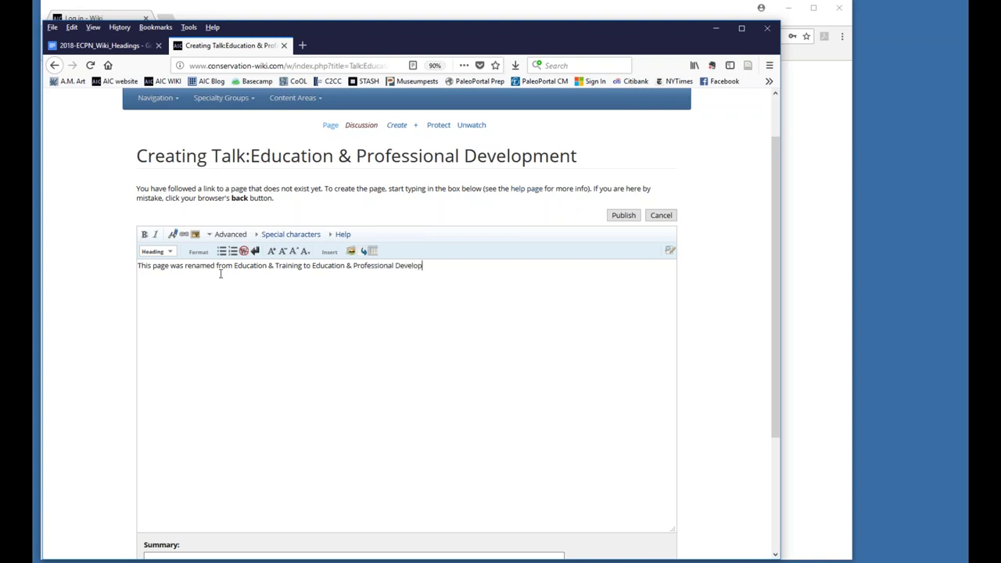
text(ment to better accomodate the)
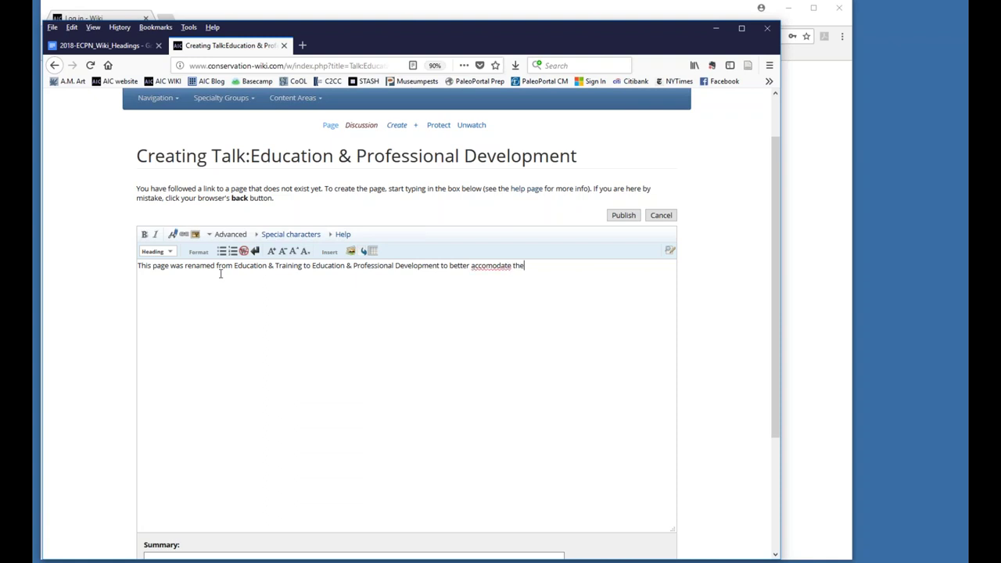
text( range)
right_click(493, 267)
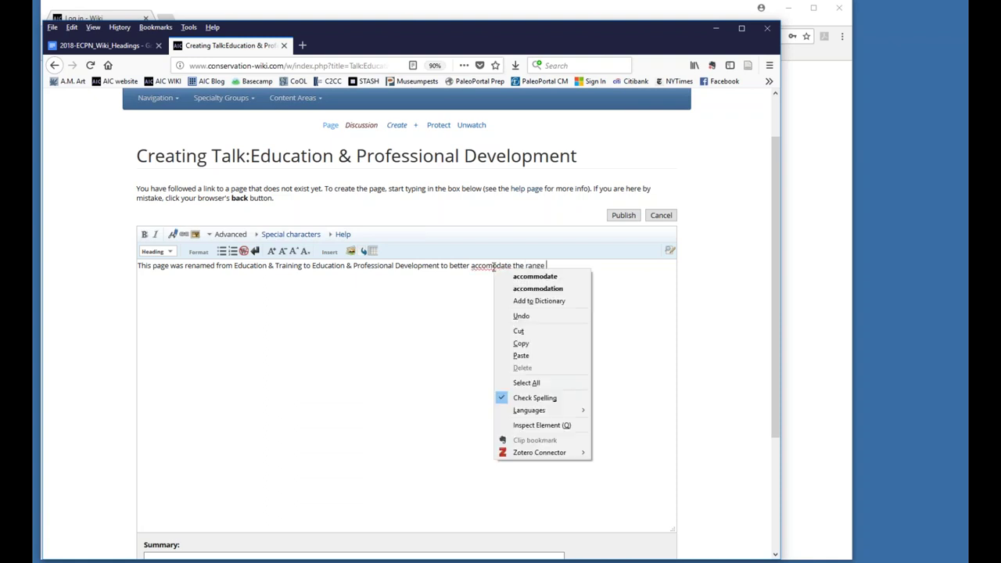
click(534, 276)
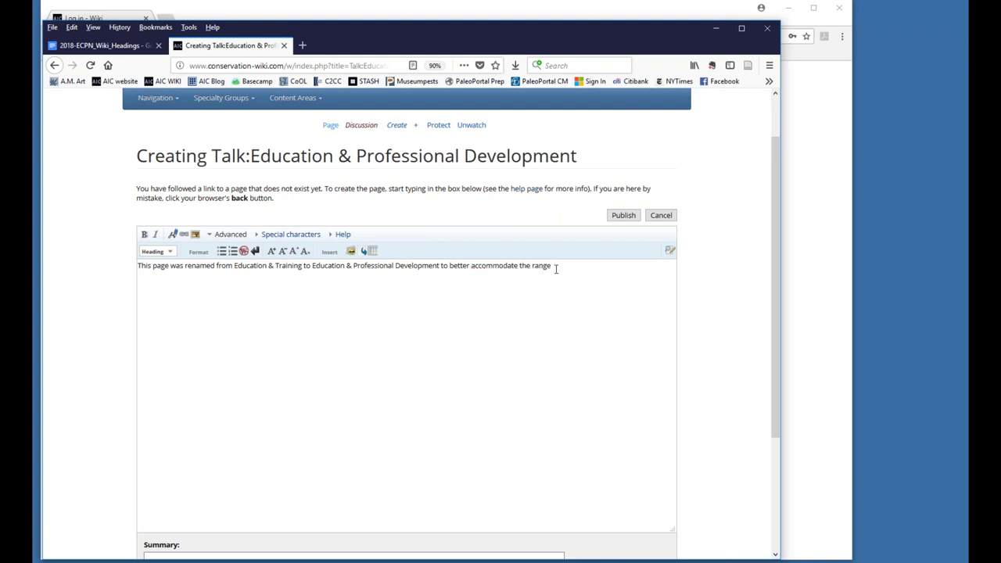
text(of ECPN content.)
Step: Publish the new talk page with the edit summary "discussed page renaming"
scroll(525, 273, down, 1)
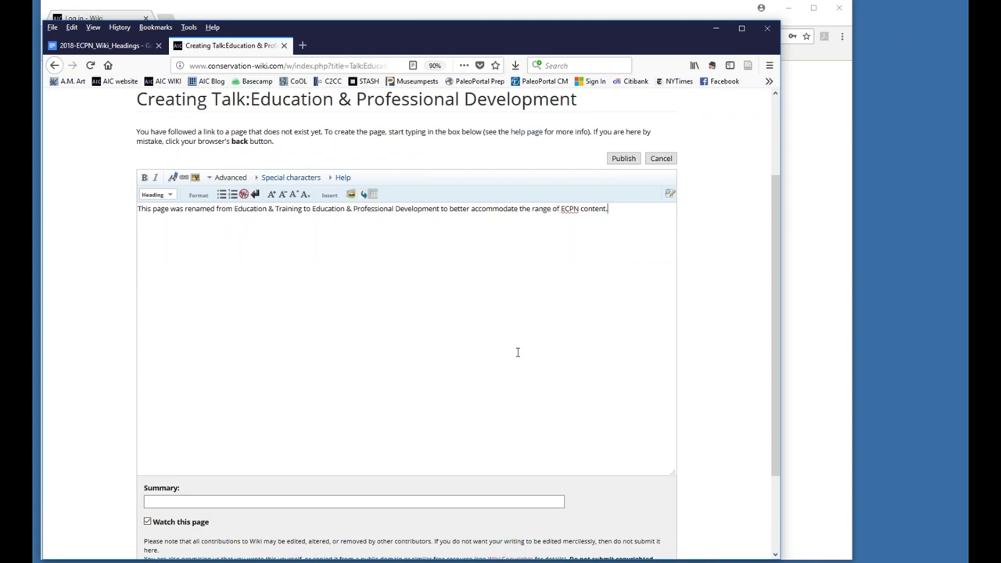
scroll(516, 352, up, 1)
scroll(517, 351, down, 1)
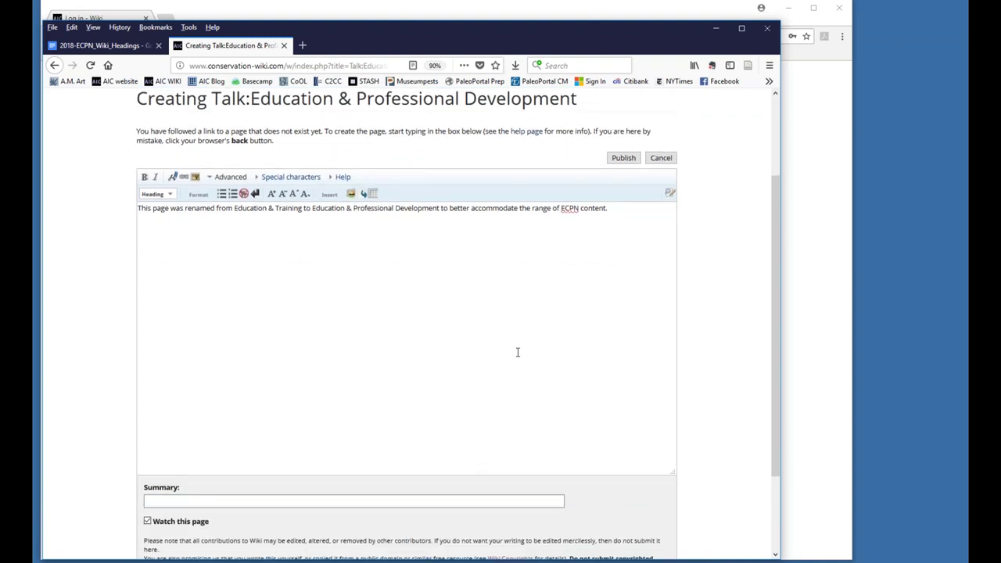
scroll(517, 351, down, 1)
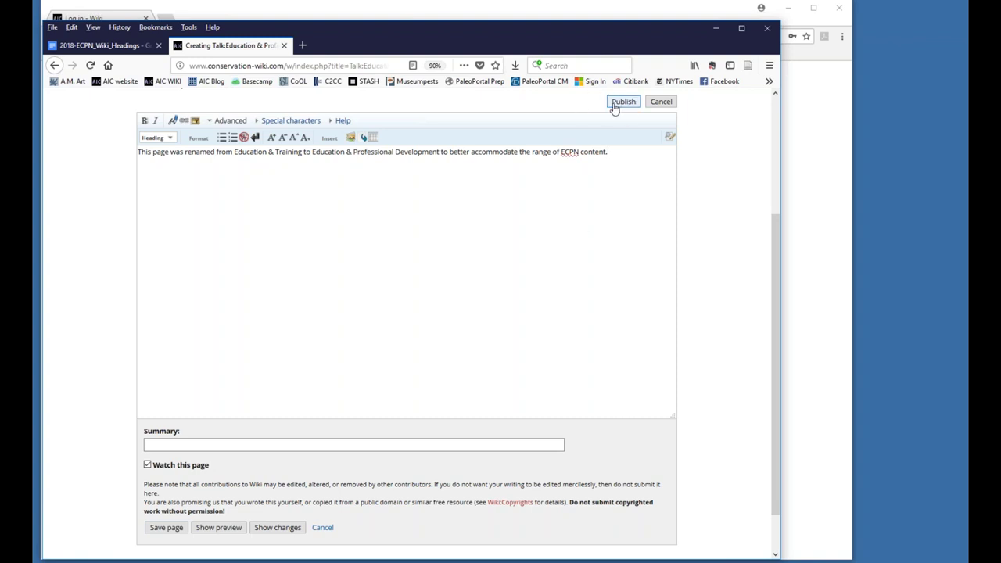
scroll(561, 223, up, 2)
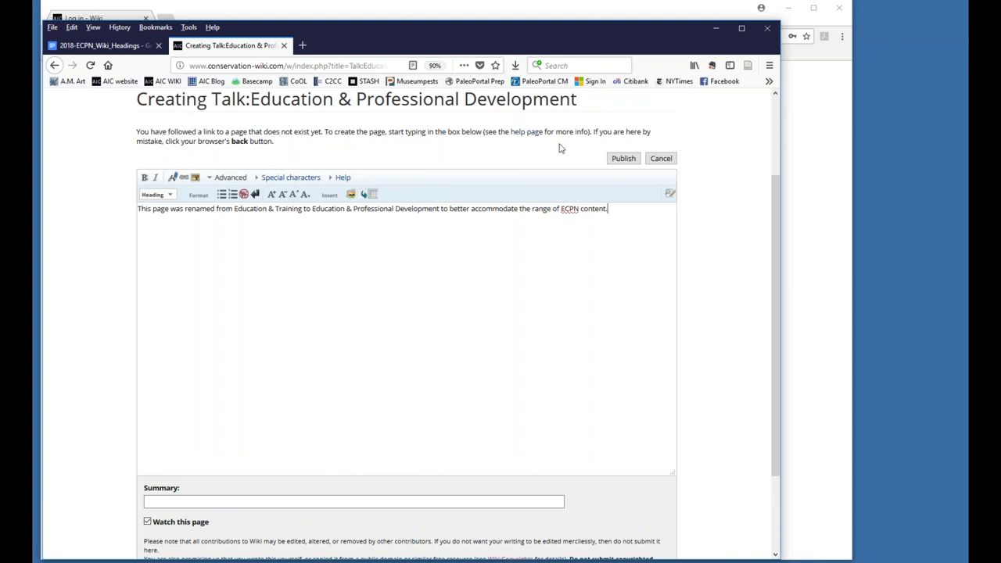
click(622, 160)
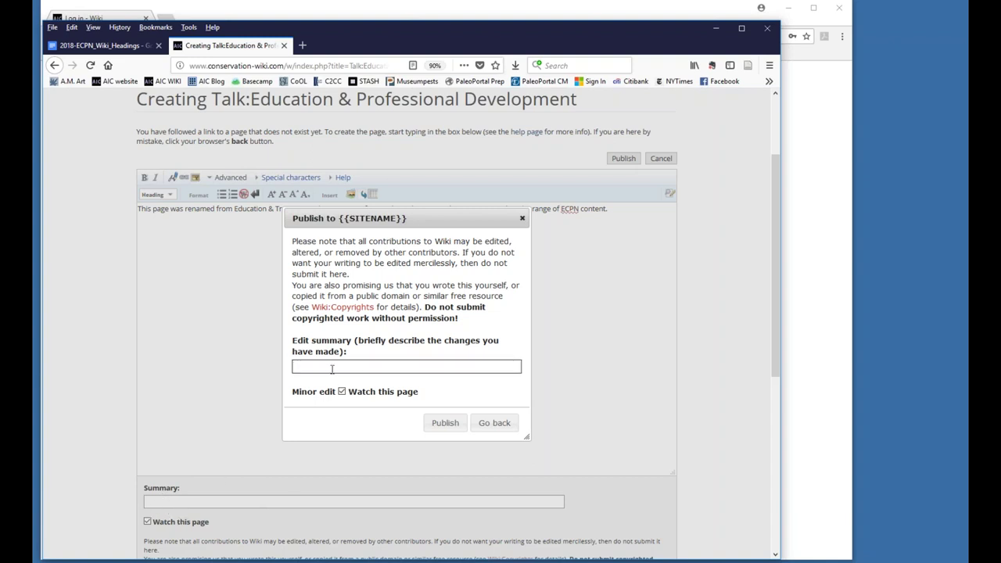
click(301, 367)
text(discussed page renaming)
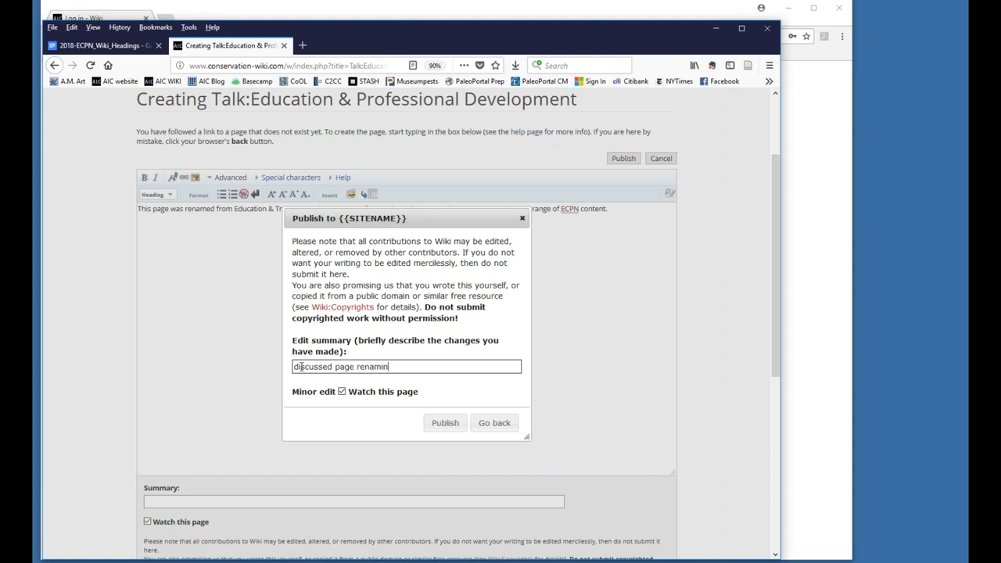
click(444, 426)
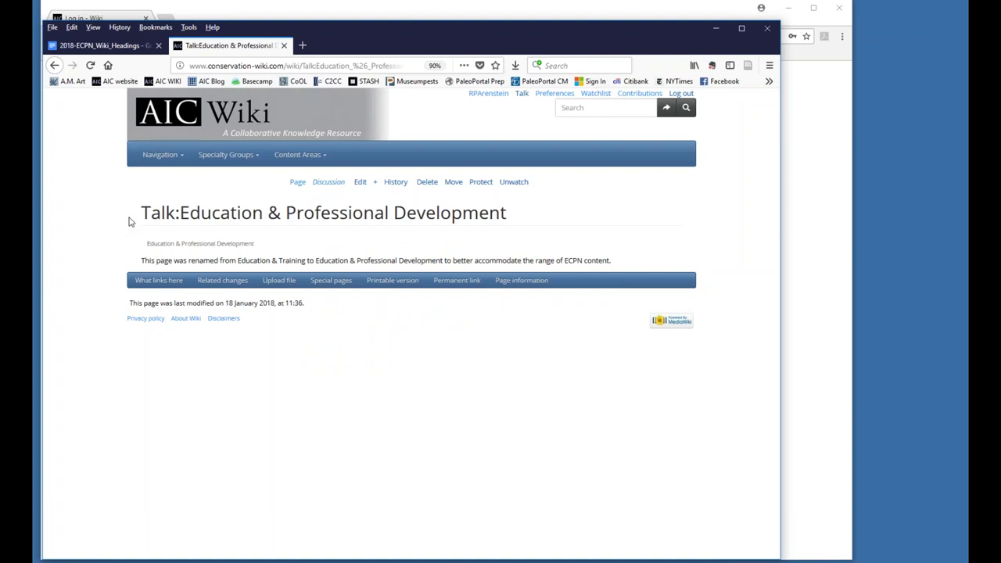
Step: Return from the talk page to its article, then switch to Chrome and open the Objects page from the wiki's Main Page
click(298, 187)
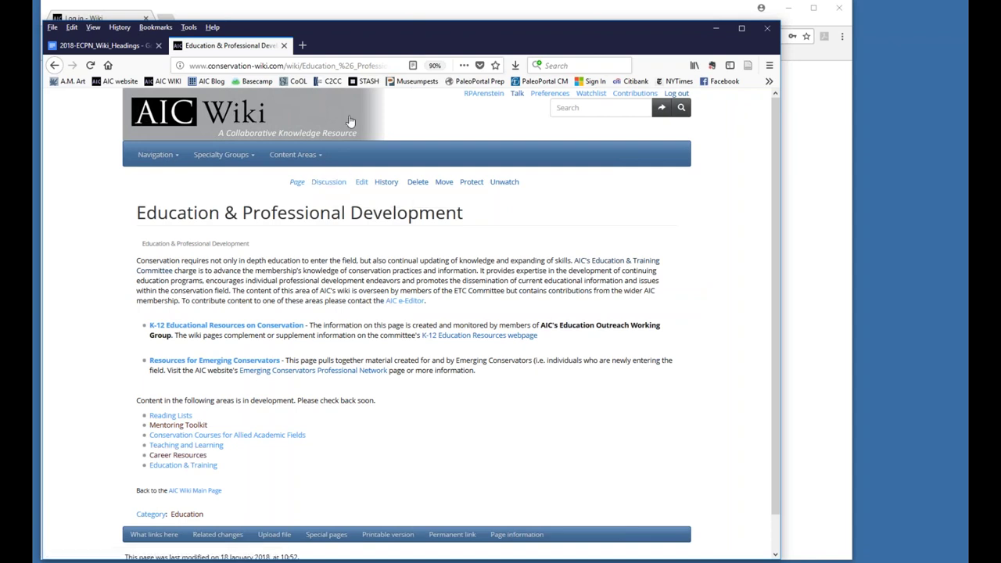
click(796, 541)
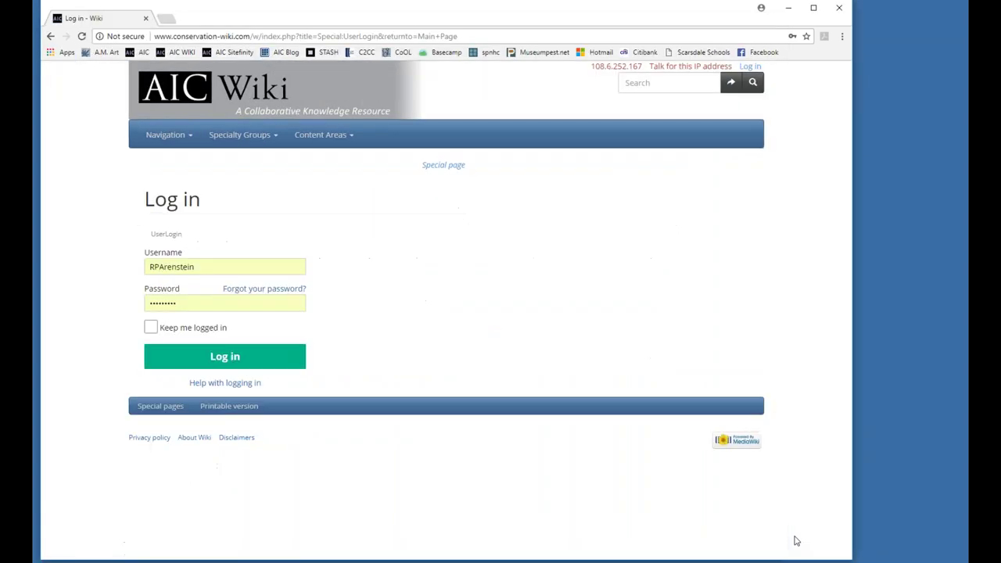
click(218, 94)
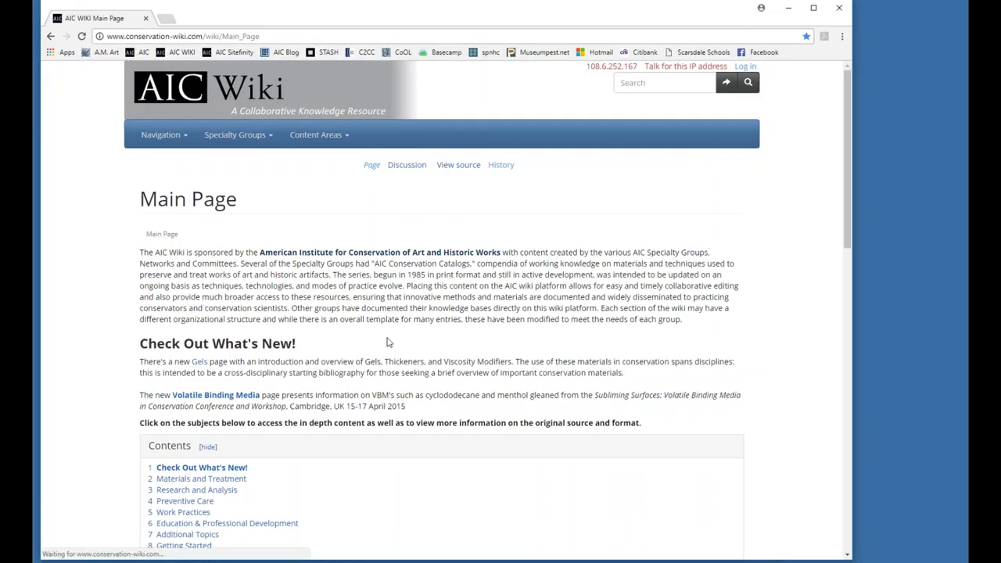
scroll(386, 342, down, 2)
scroll(386, 343, down, 1)
scroll(387, 342, up, 1)
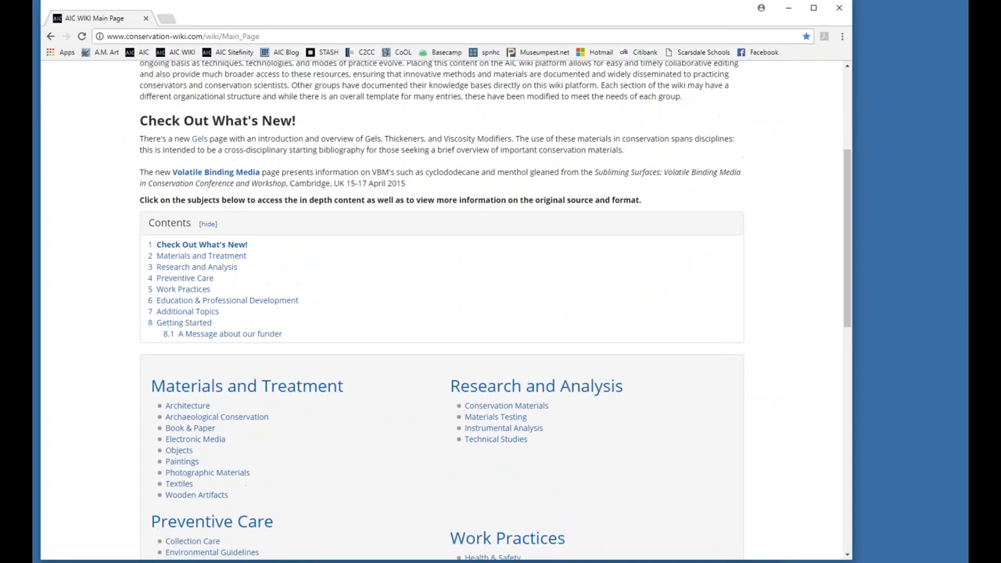
click(186, 451)
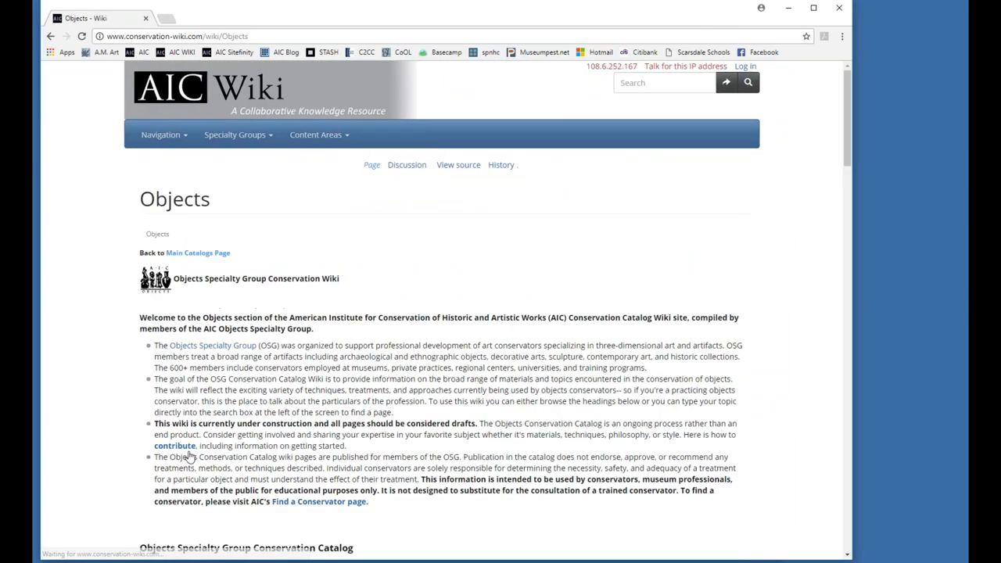
scroll(384, 279, down, 2)
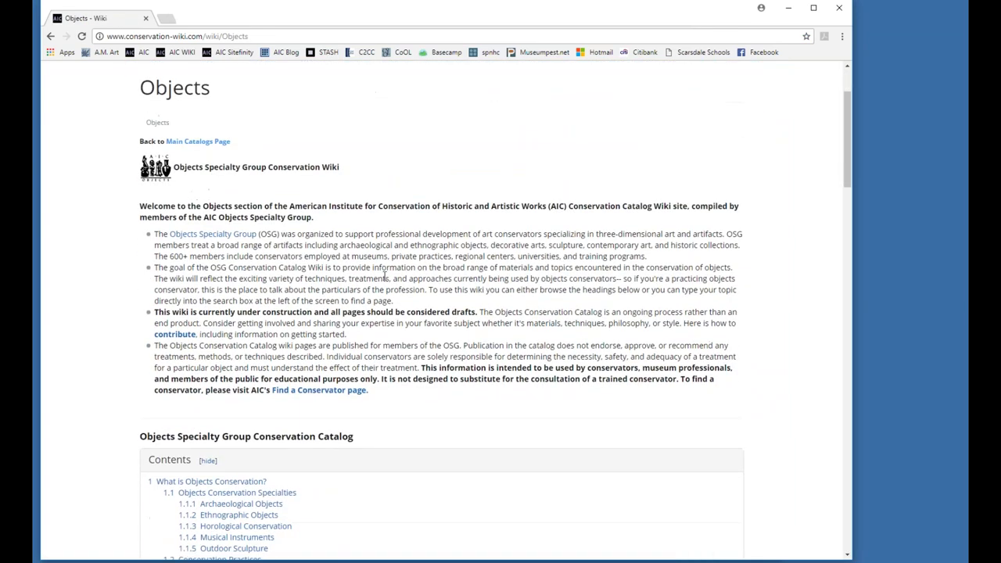
scroll(384, 277, down, 2)
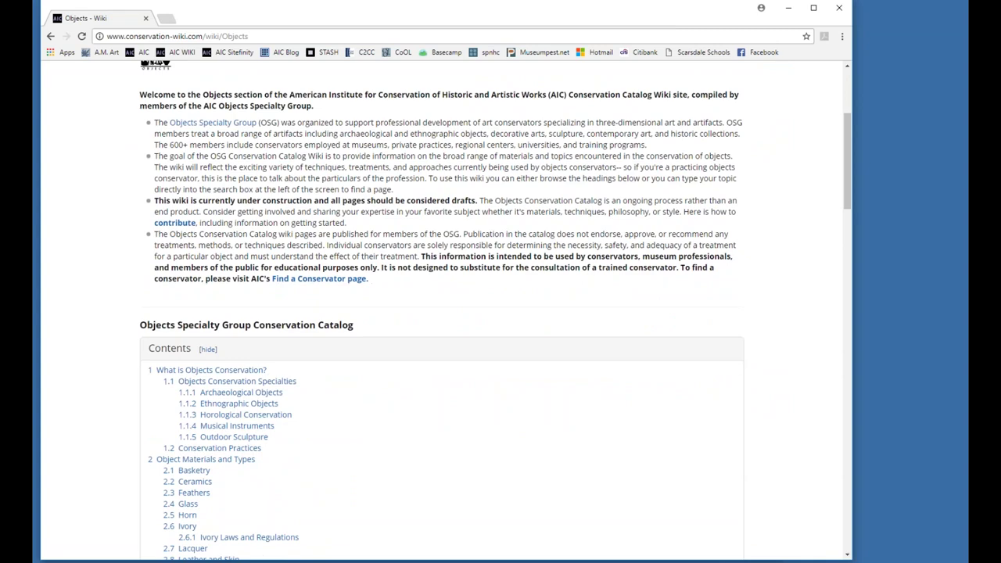
scroll(442, 312, up, 4)
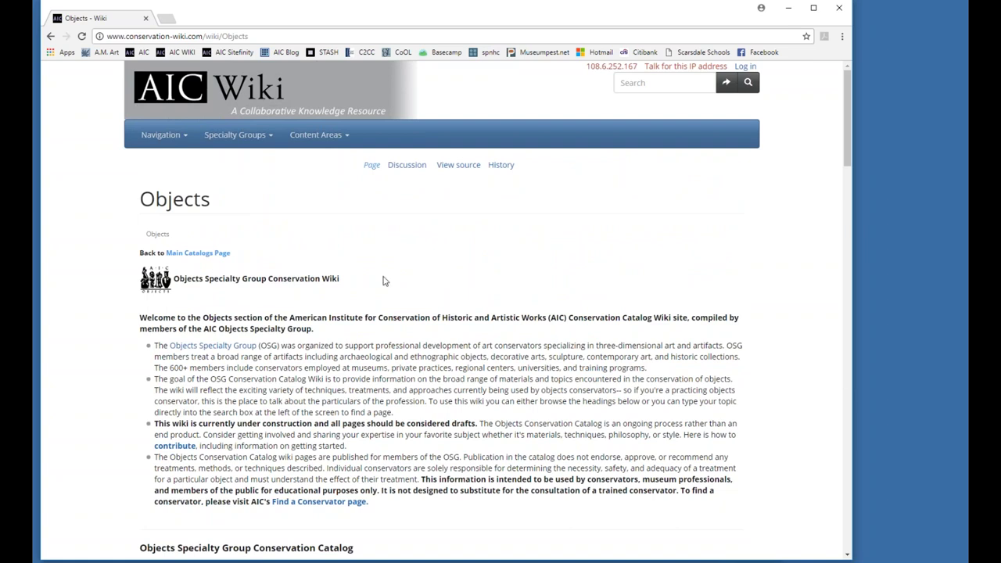
Step: Open the discussion page of Objects and look through its contents list and signed discussion entries
click(409, 165)
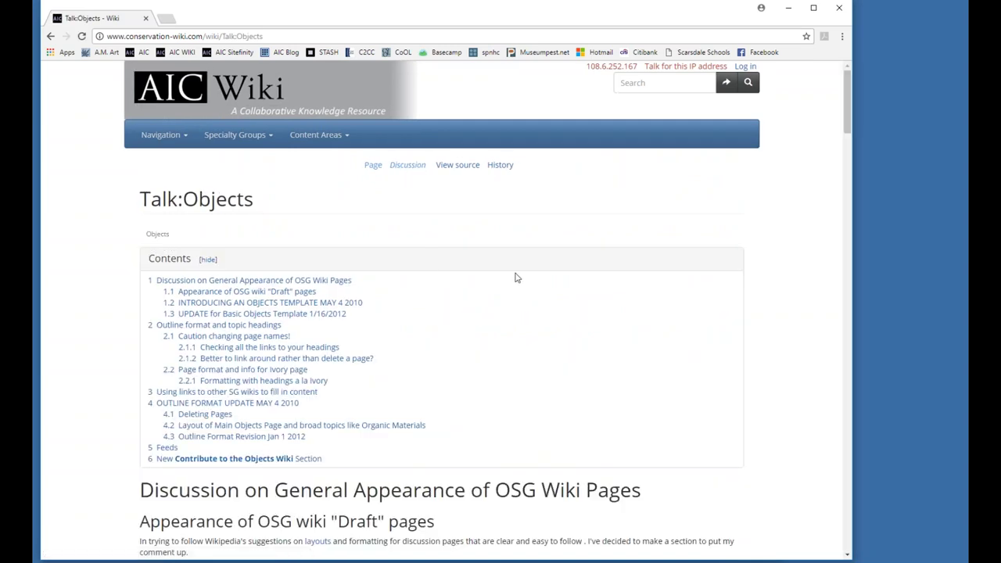
scroll(515, 278, down, 2)
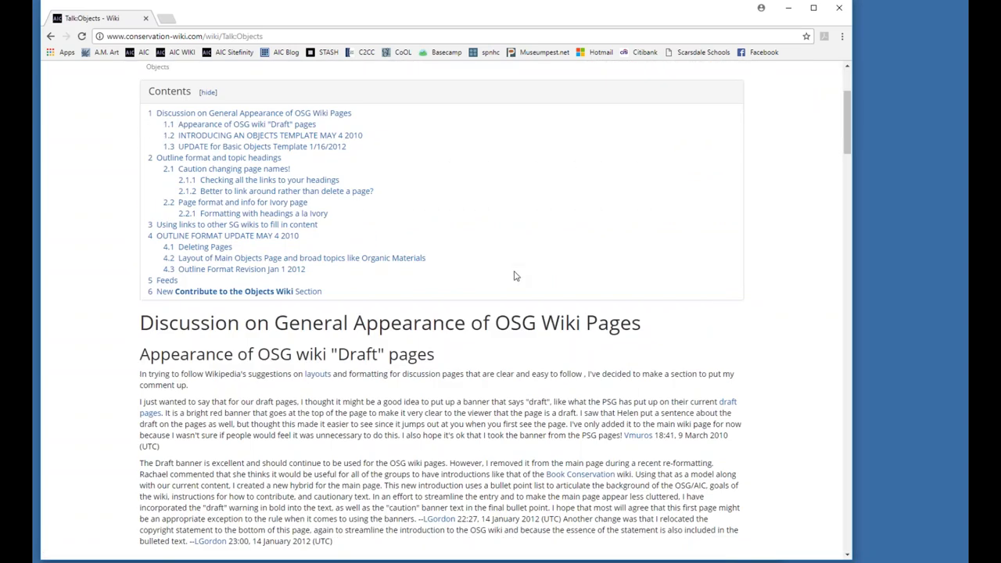
scroll(515, 275, down, 2)
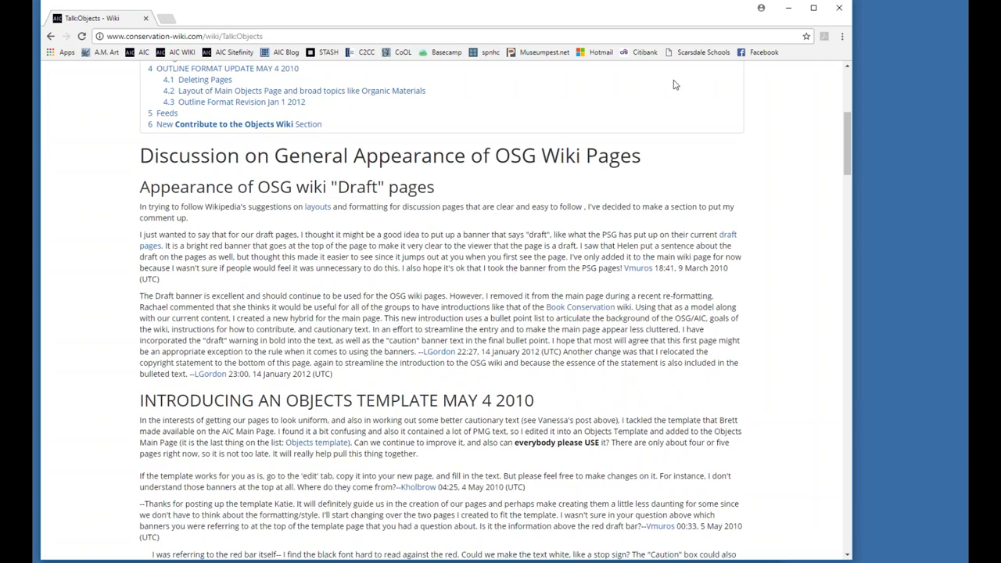
scroll(603, 262, down, 2)
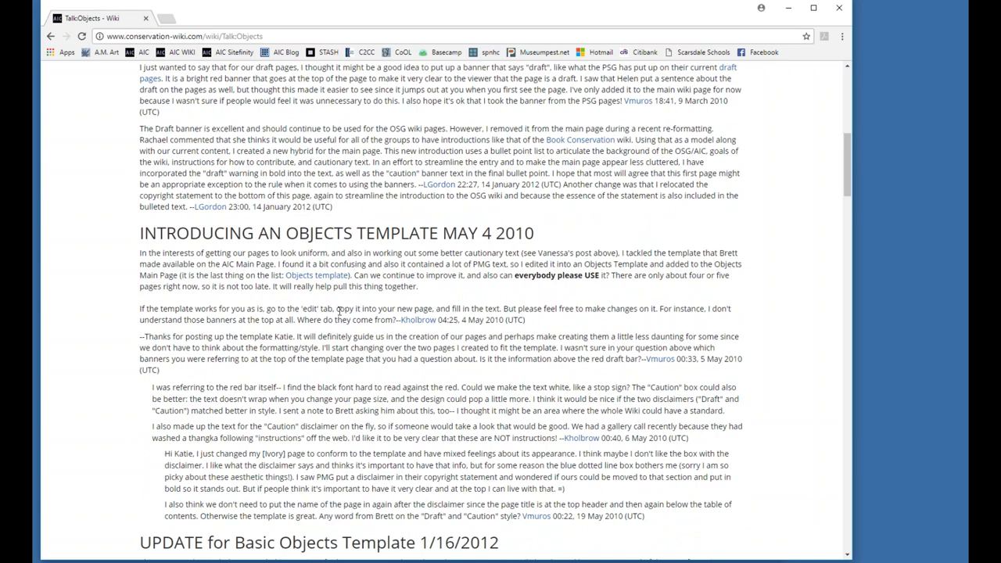
scroll(305, 305, down, 1)
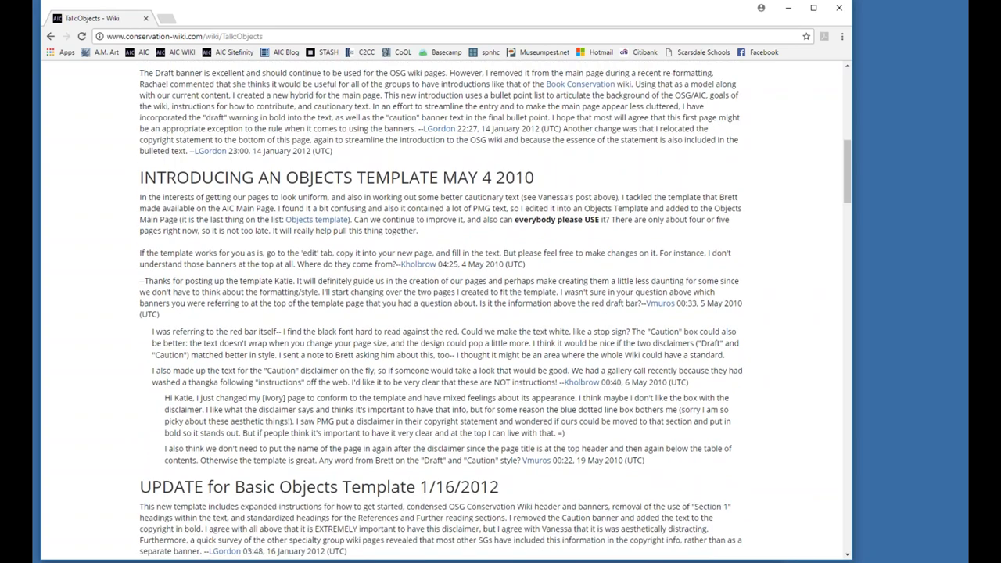
scroll(338, 313, up, 5)
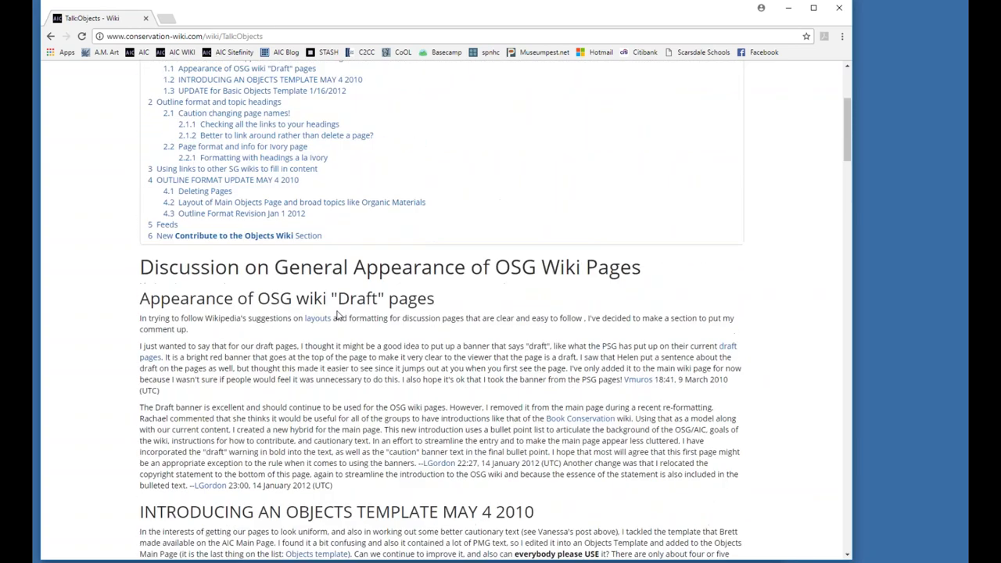
scroll(338, 313, up, 3)
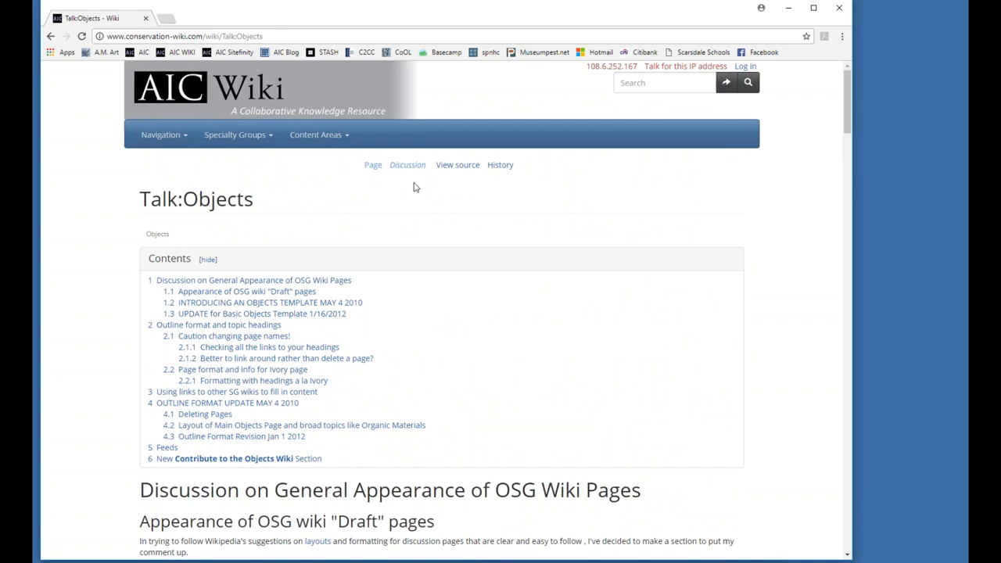
Step: Switch back to Firefox, open Resources for Emerging Conservators, and look over its introduction and contents list
click(788, 12)
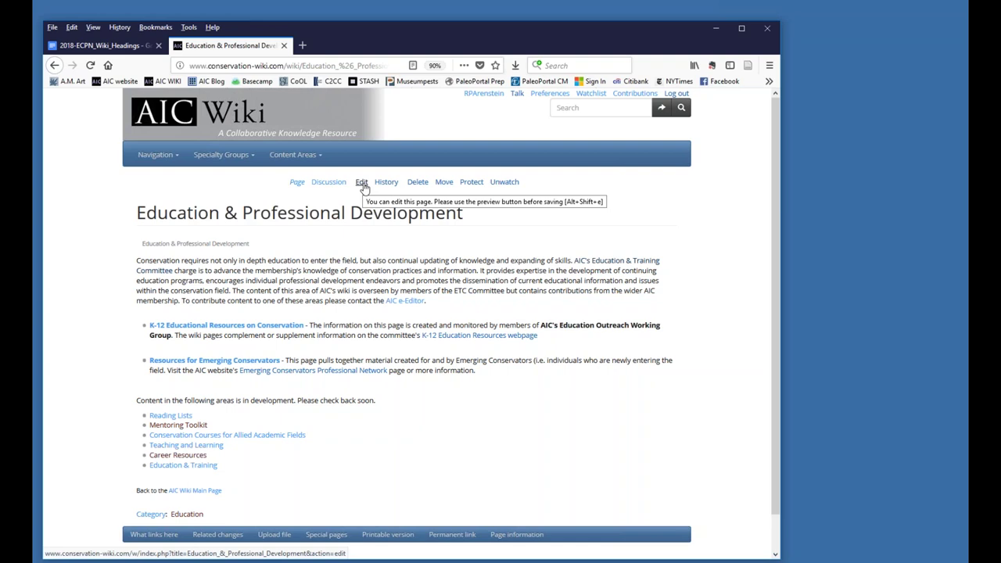
click(248, 364)
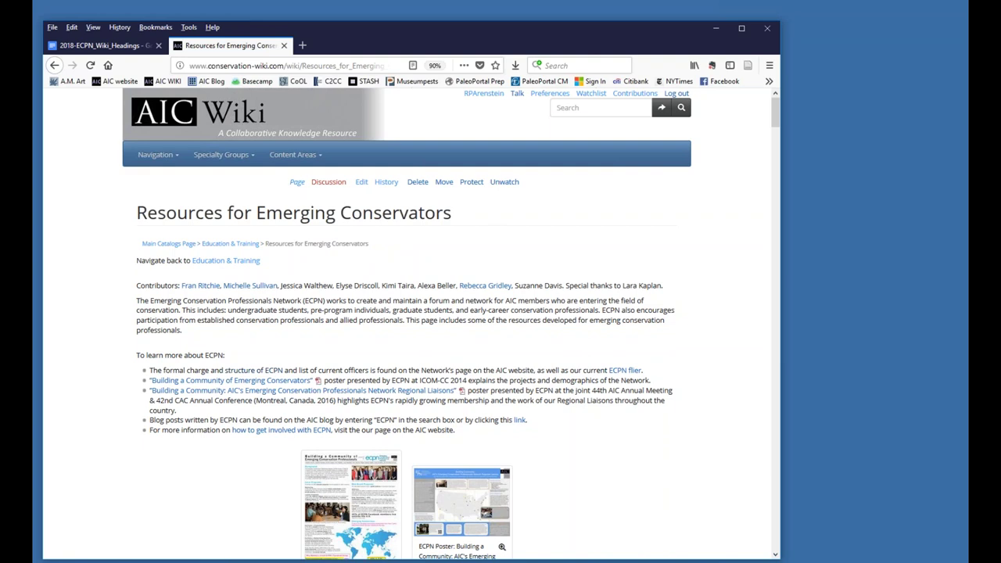
mouse_move(771, 127)
mouse_down()
mouse_move(799, 399)
mouse_move(779, 109)
mouse_up()
scroll(581, 243, down, 3)
scroll(451, 324, down, 1)
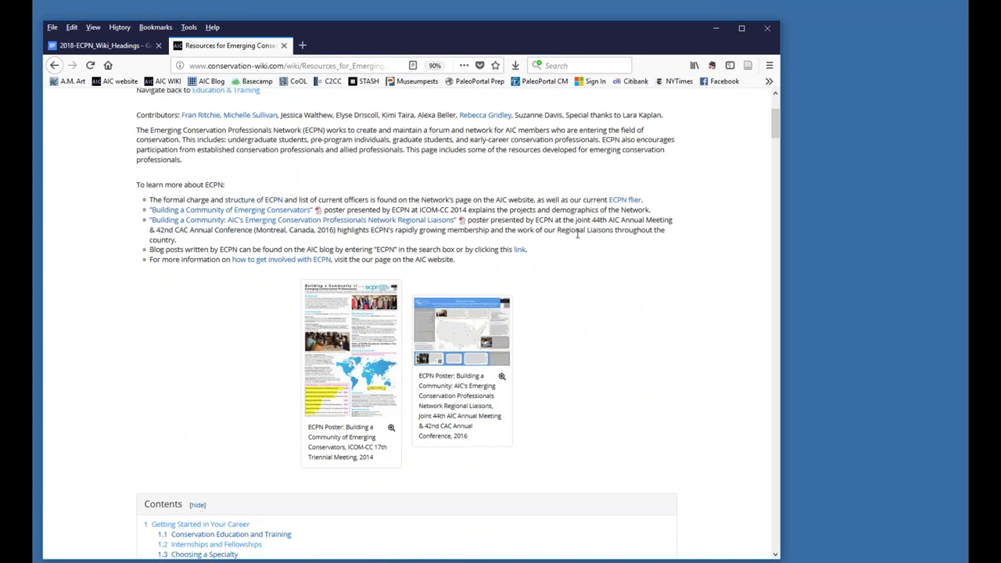
scroll(577, 233, down, 4)
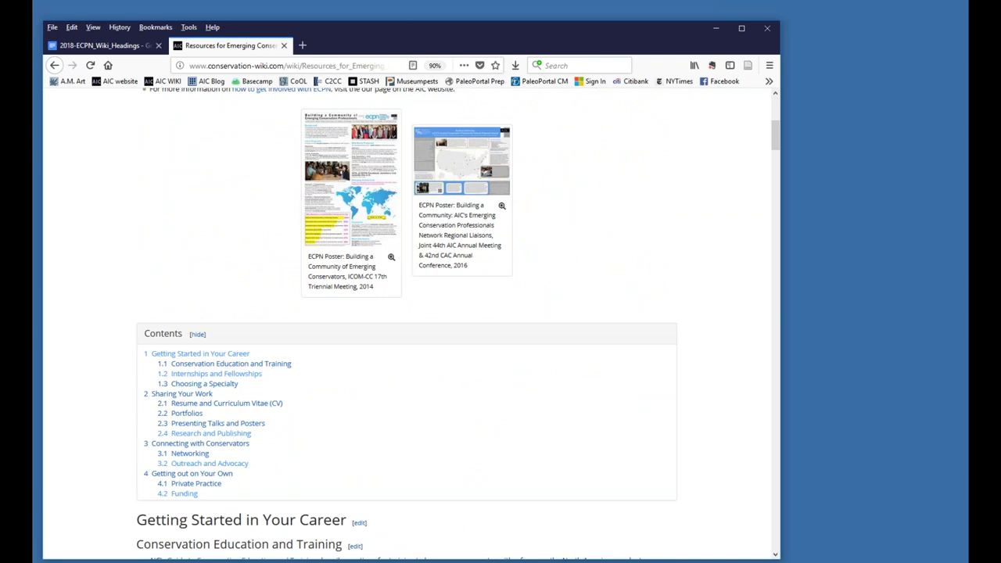
scroll(407, 324, up, 7)
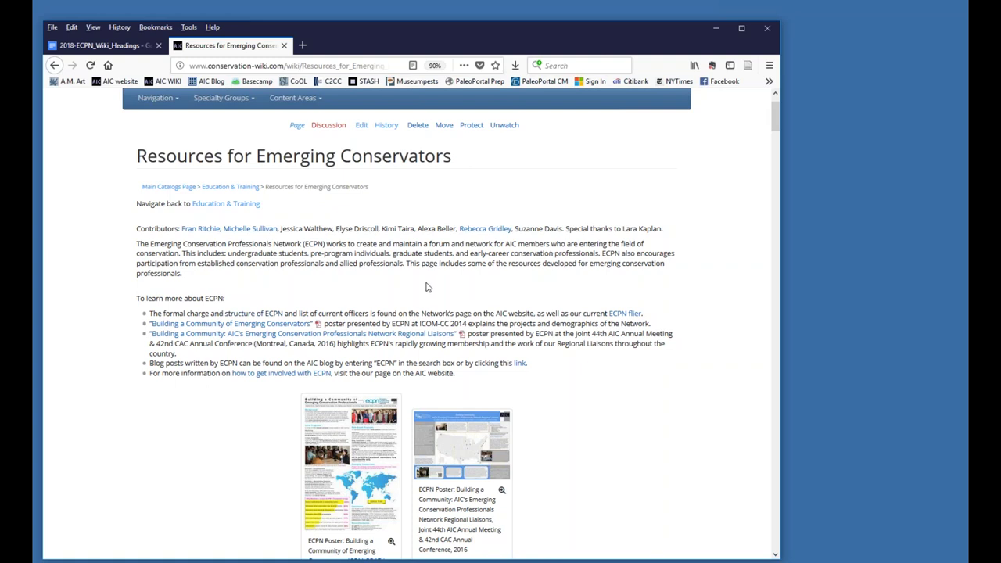
Step: Open the whole Resources for Emerging Conservators page for editing and highlight "Editing" in its heading
click(362, 126)
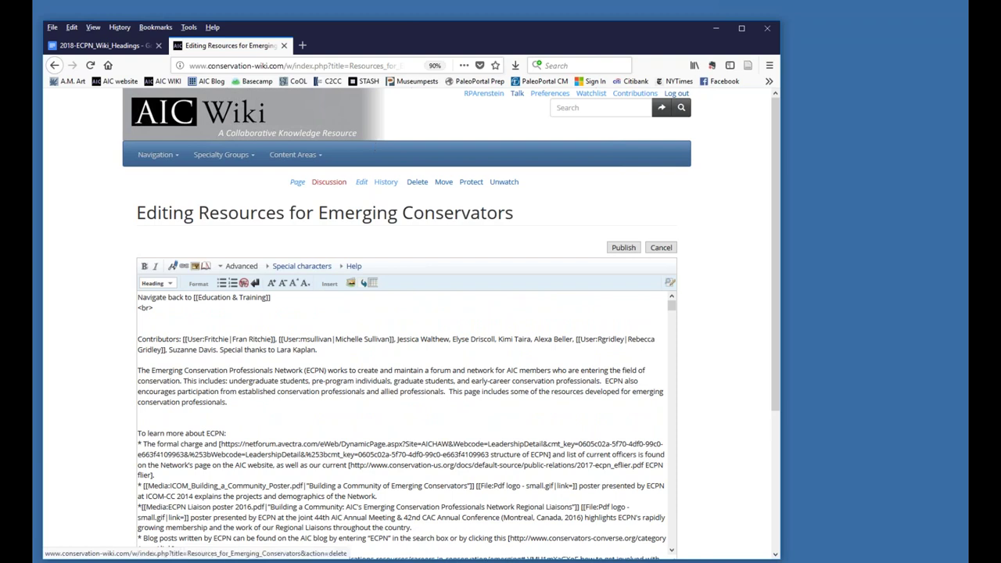
drag(775, 307, 780, 397)
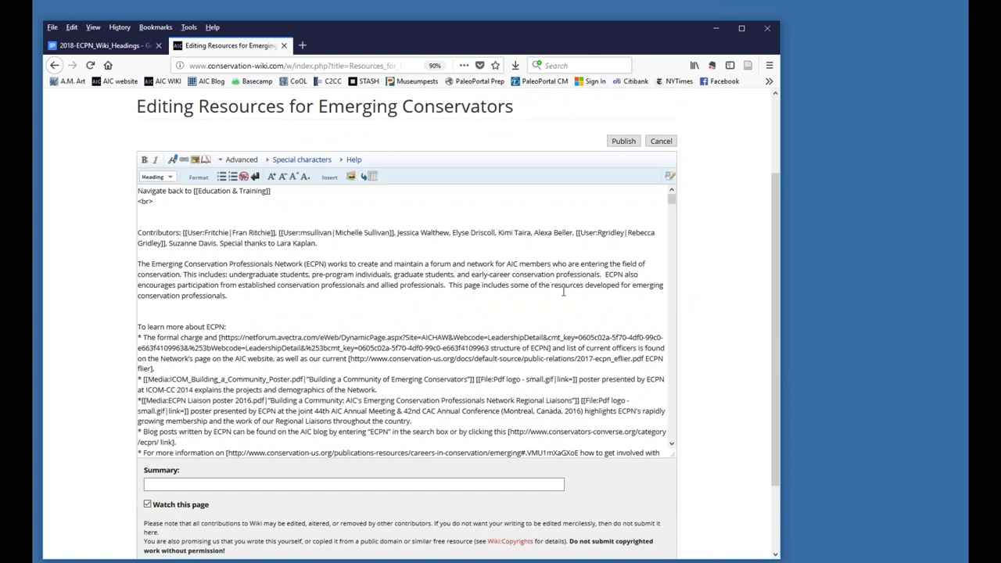
scroll(563, 292, down, 2)
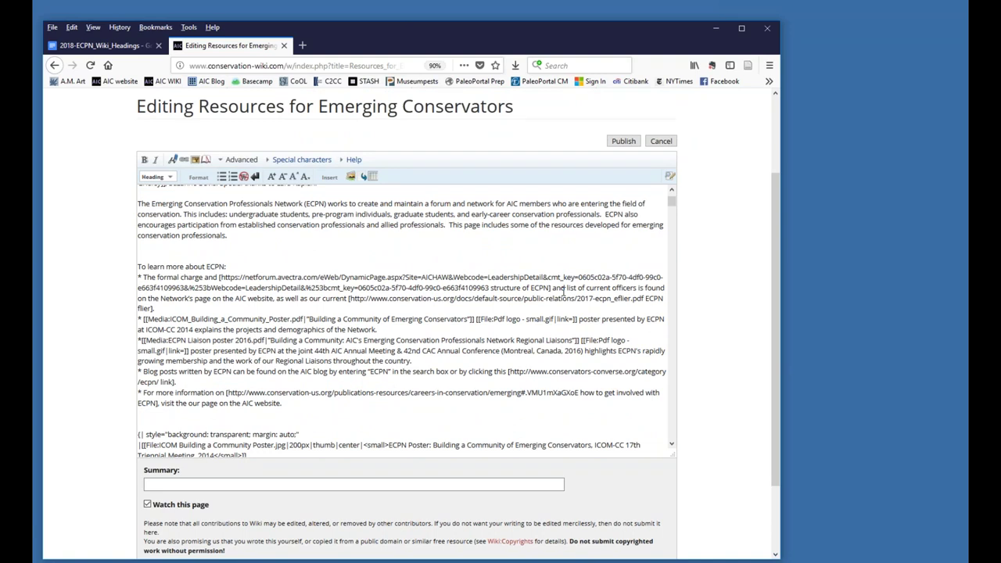
scroll(563, 292, up, 2)
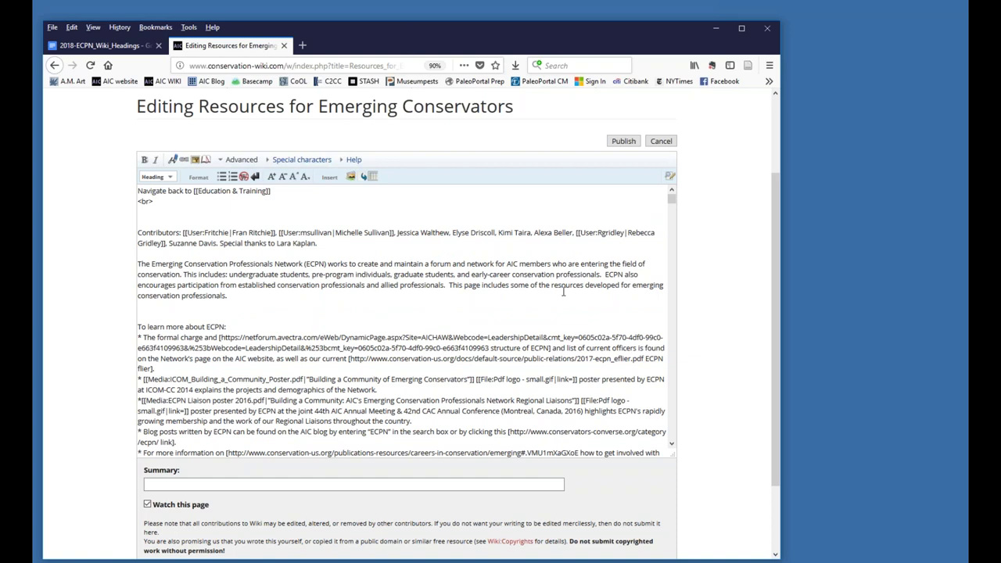
scroll(563, 292, up, 2)
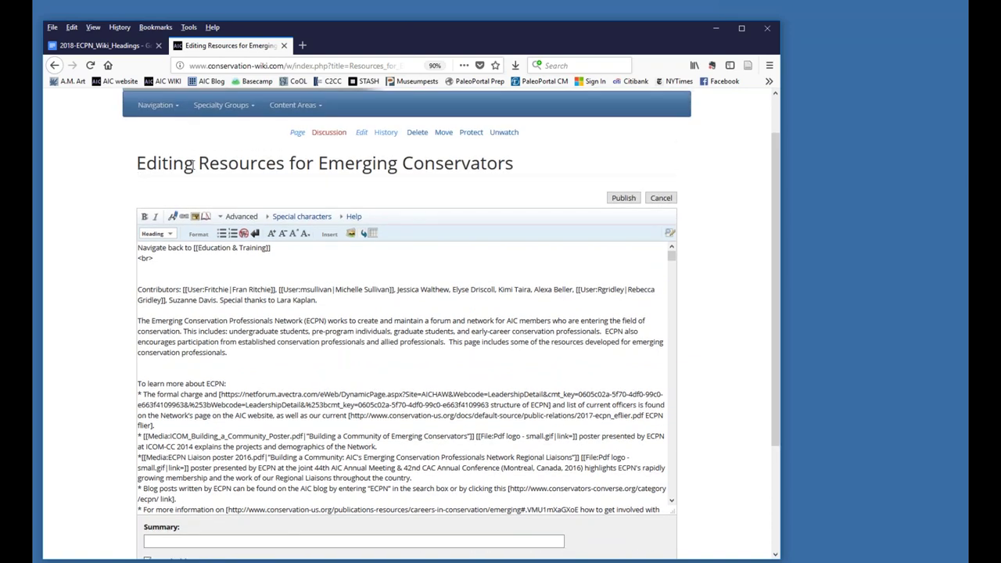
drag(193, 164, 134, 169)
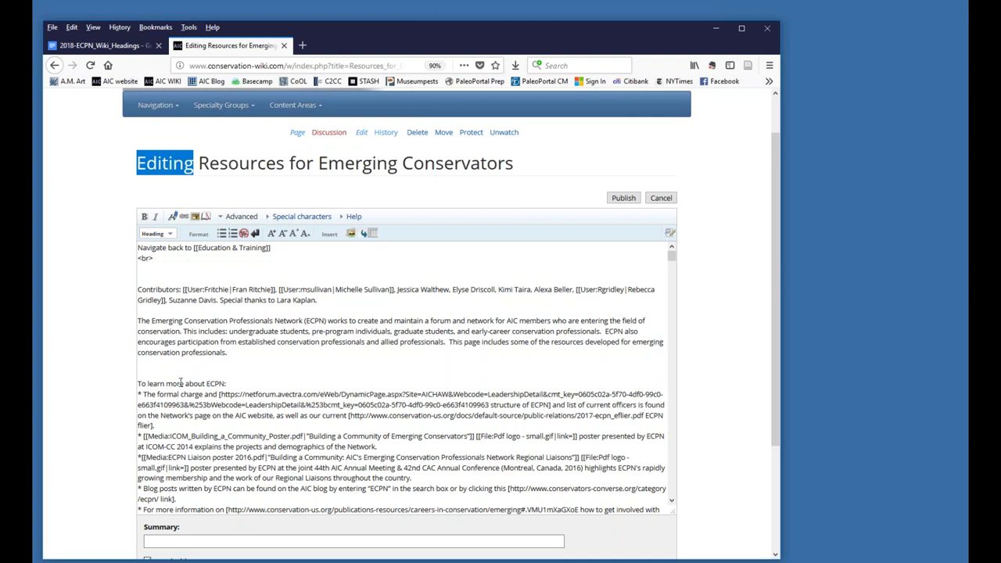
Step: Examine the page's wiki markup, from the ECPN links and poster images to the Getting Started in Your Career section
scroll(180, 382, down, 3)
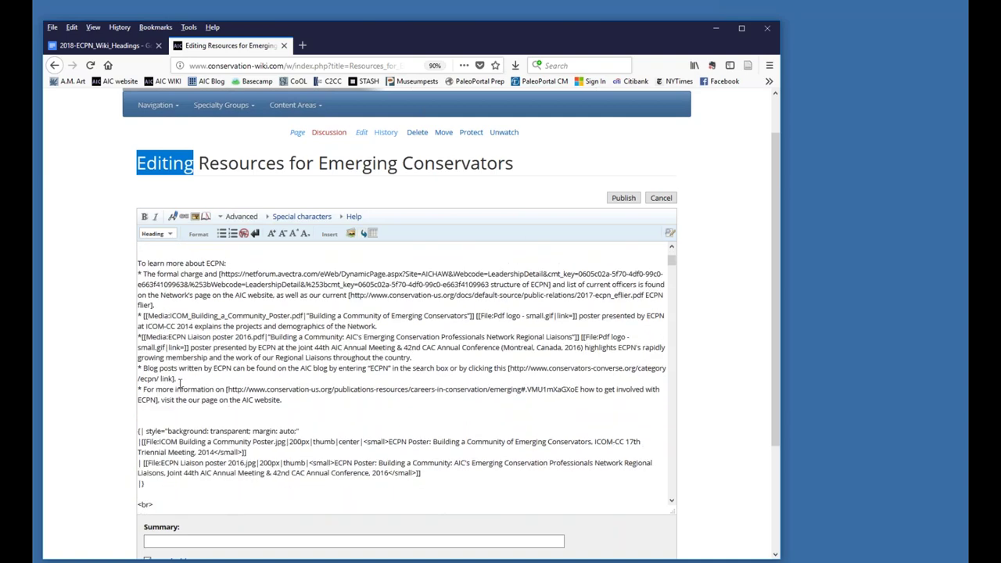
scroll(181, 383, down, 2)
scroll(181, 382, down, 2)
scroll(180, 382, down, 2)
scroll(181, 383, down, 2)
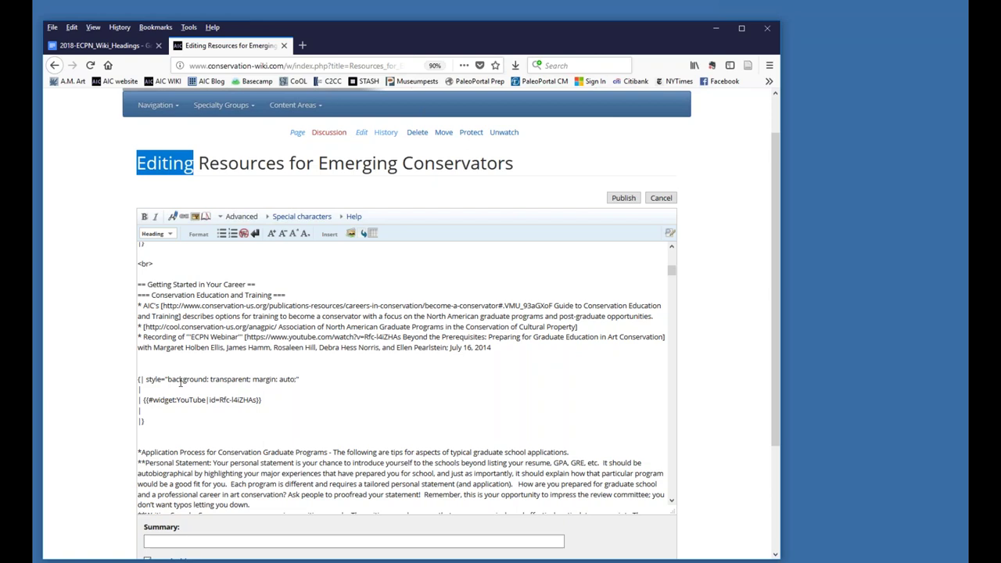
scroll(211, 366, down, 2)
scroll(211, 366, up, 4)
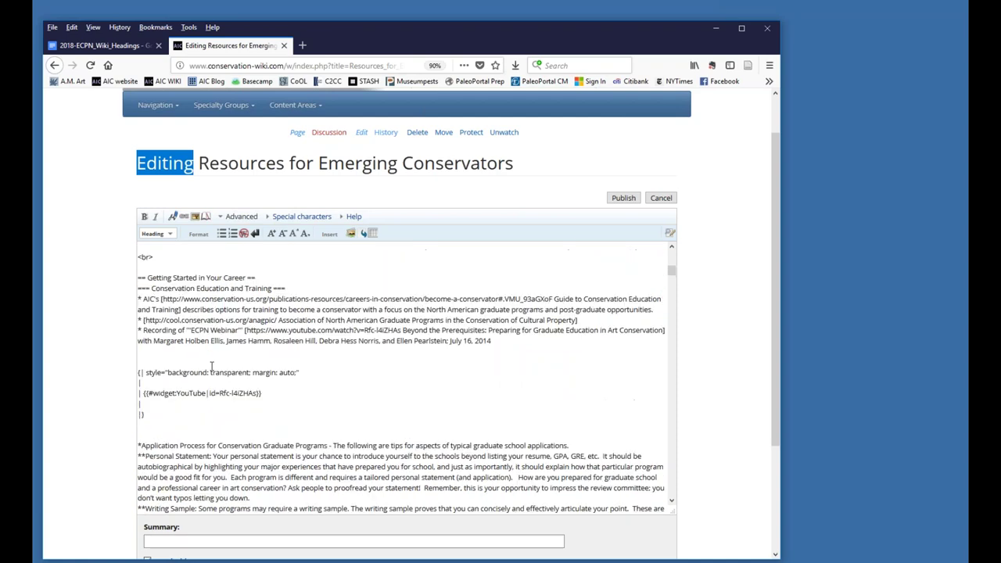
scroll(211, 366, up, 2)
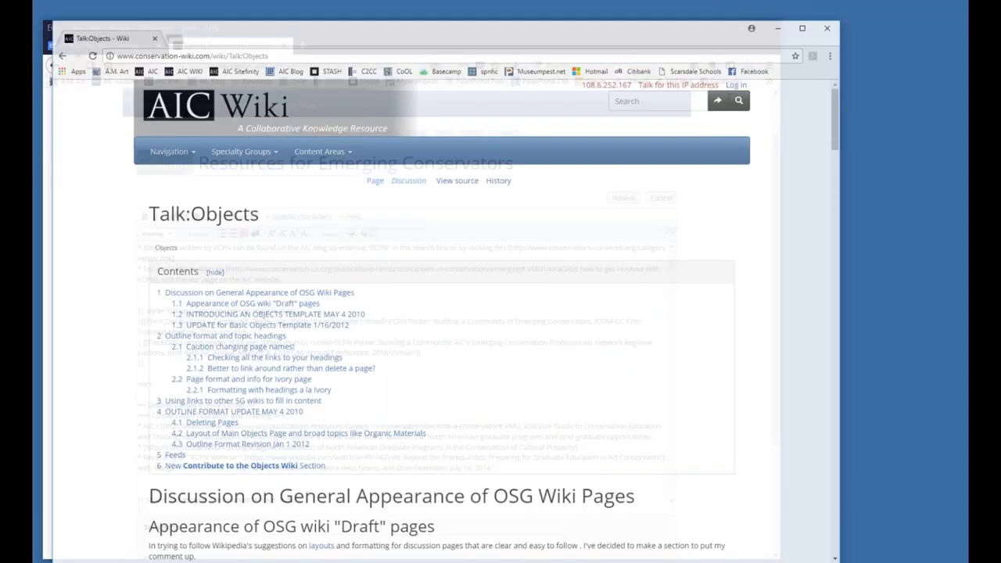
Step: Switch to Chrome and open Resources for Emerging Conservators from the wiki's Main Page to view its published contents list
scroll(352, 252, down, 5)
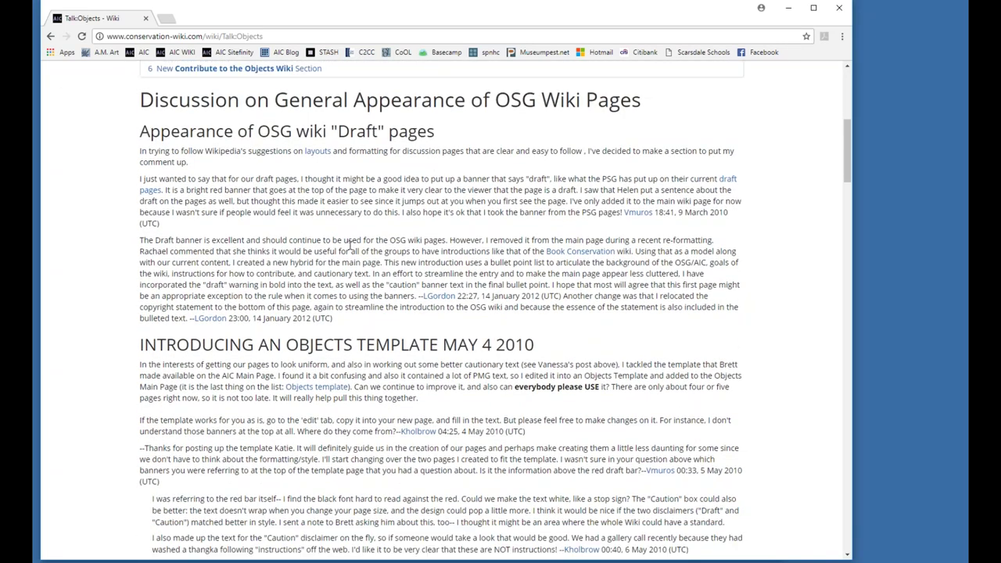
scroll(283, 172, up, 4)
scroll(258, 169, up, 2)
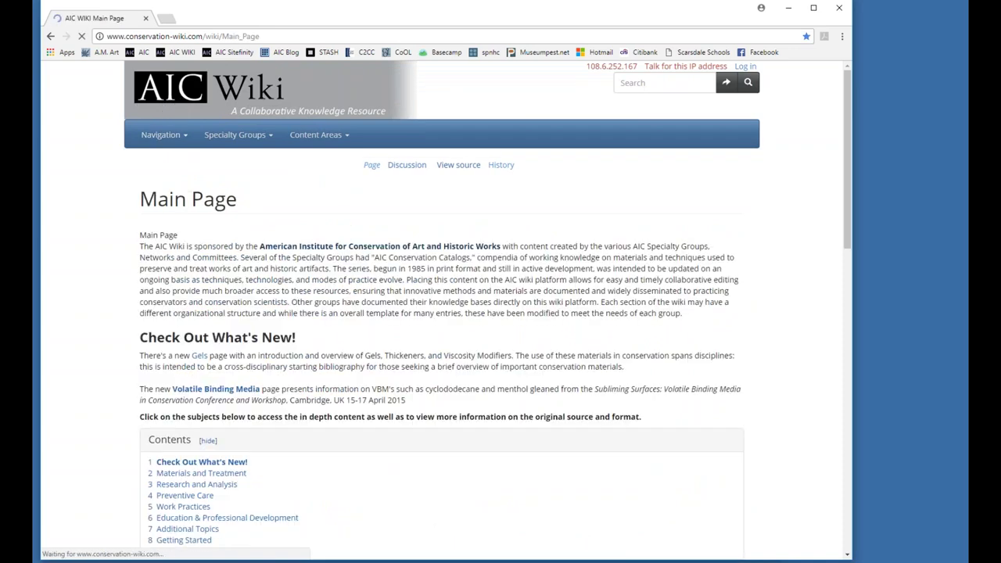
scroll(281, 246, down, 4)
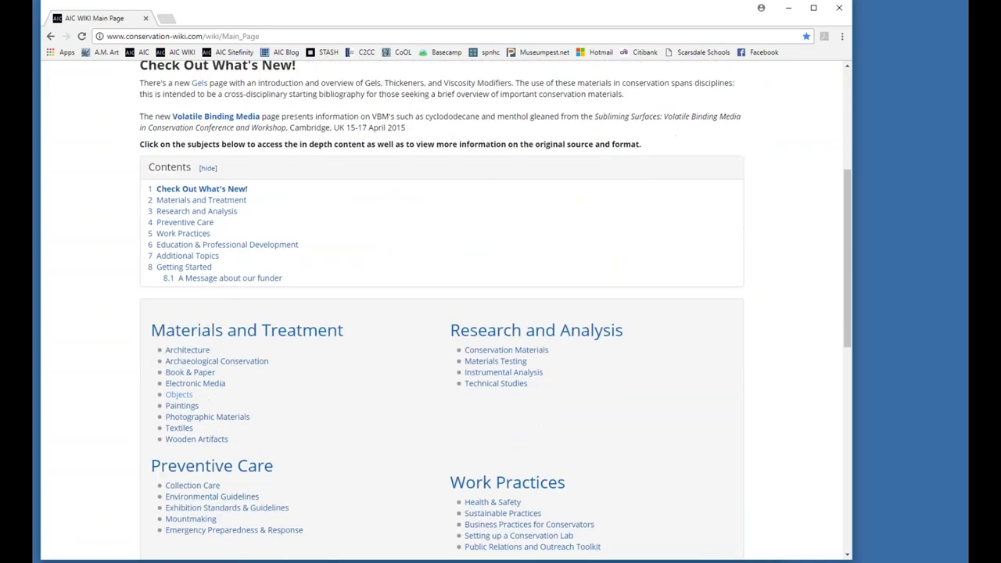
scroll(226, 485, down, 2)
click(228, 456)
scroll(383, 271, down, 6)
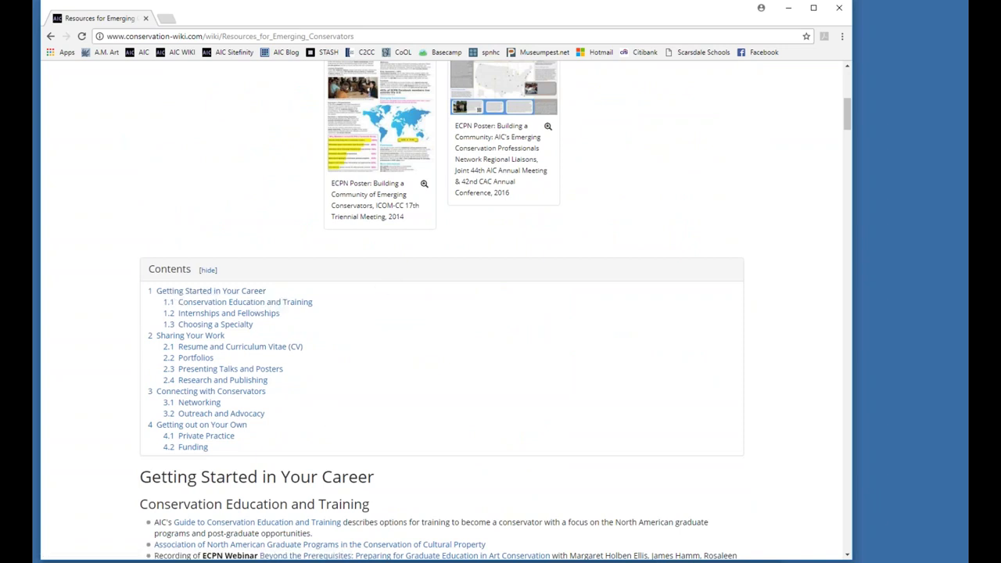
mouse_move(429, 562)
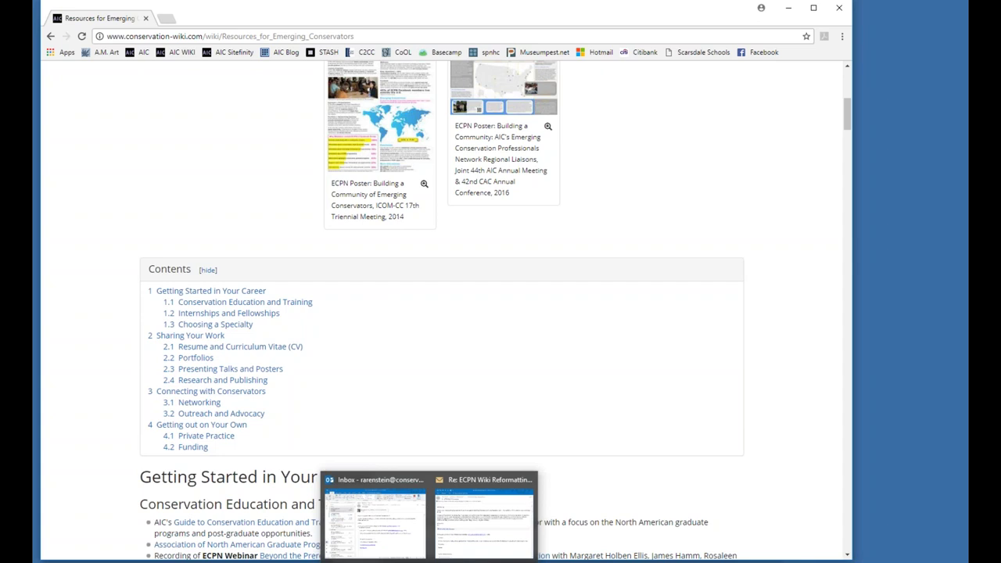
Step: Switch to Firefox, open the 2018-ECPN_Wiki_Headings document, and highlight its "Getting Started in Your Career" heading
mouse_move(347, 562)
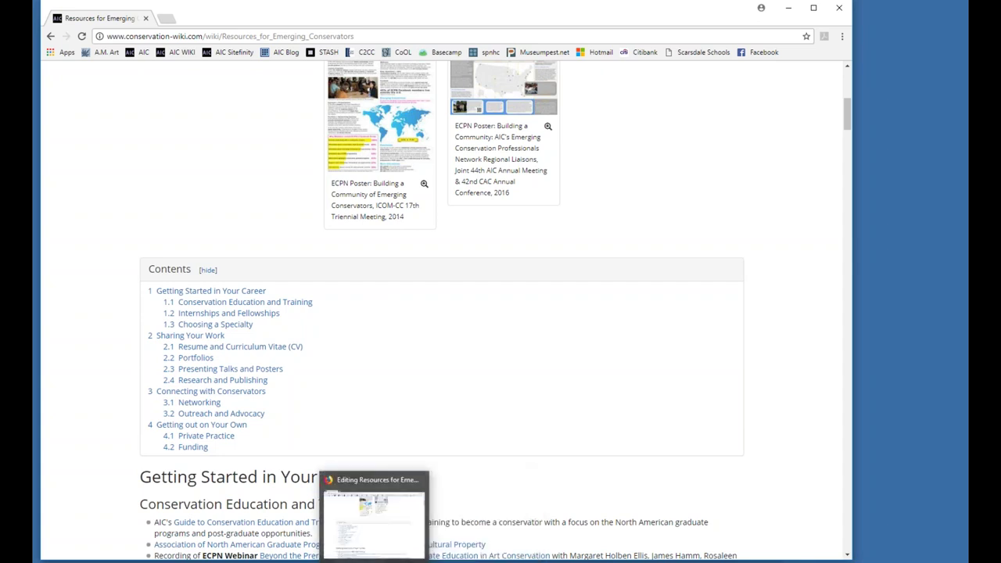
click(347, 520)
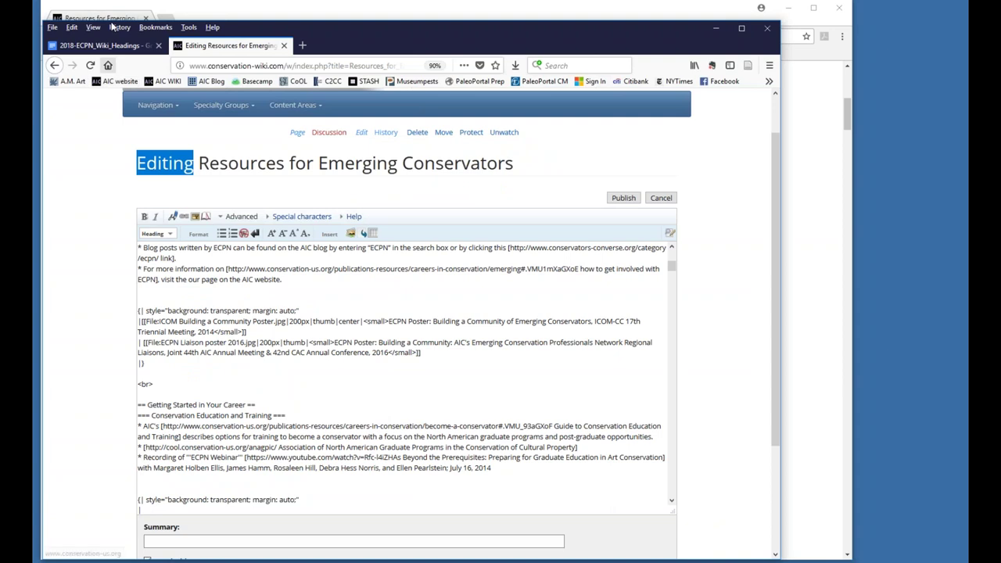
click(110, 47)
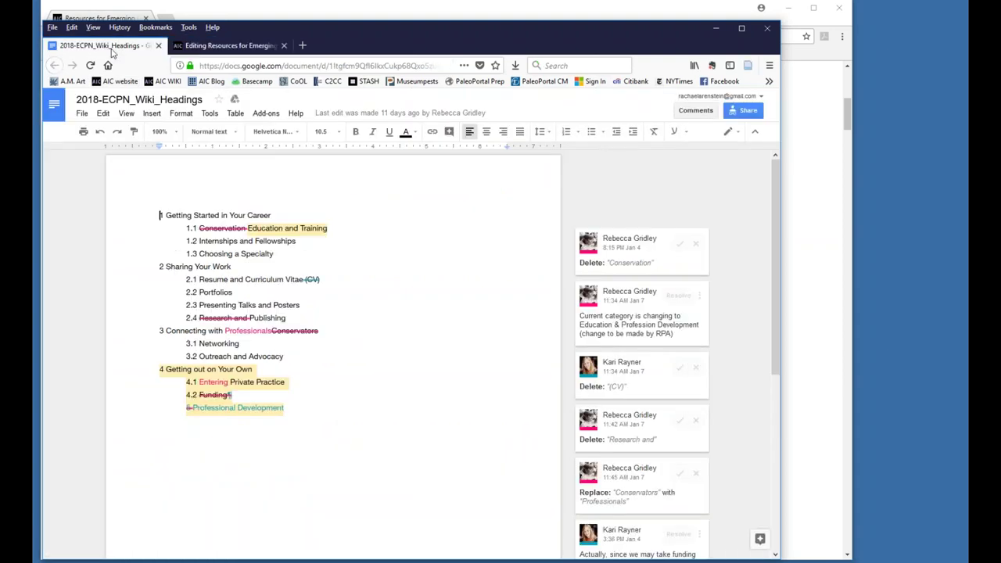
drag(166, 217, 272, 216)
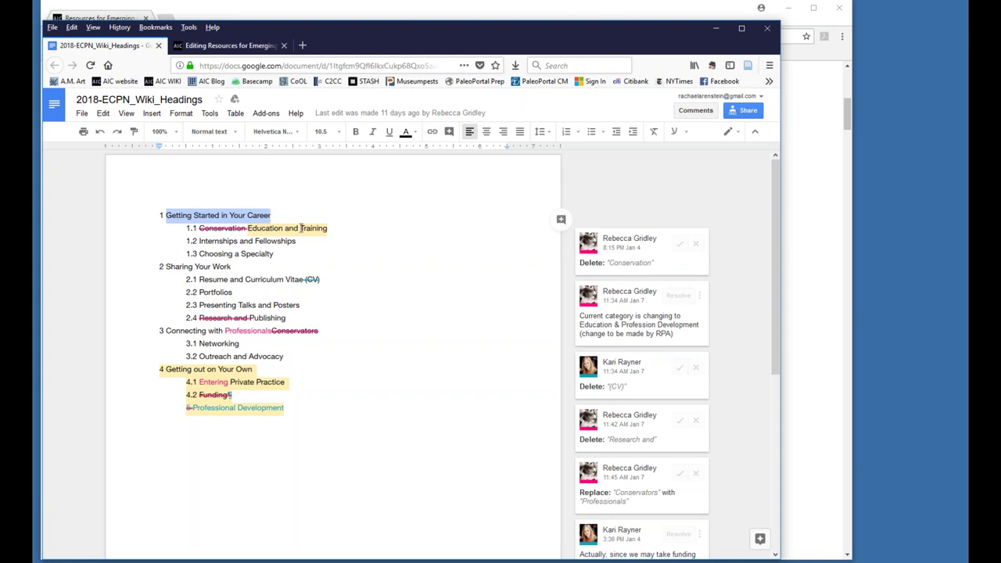
Step: Minimize the Firefox and Chrome windows, restore Firefox, and return to the Resources for Emerging Conservators edit page
click(716, 30)
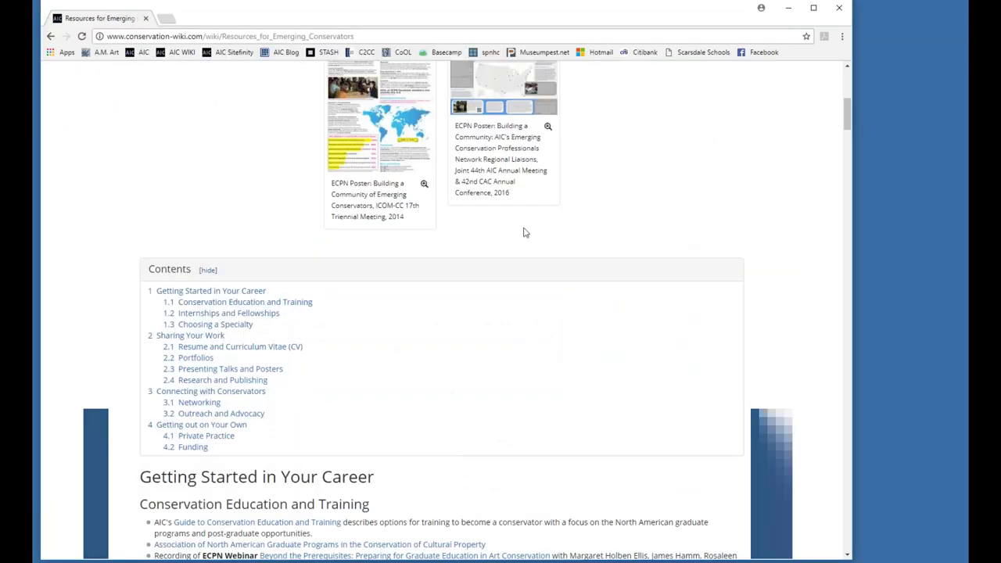
click(788, 12)
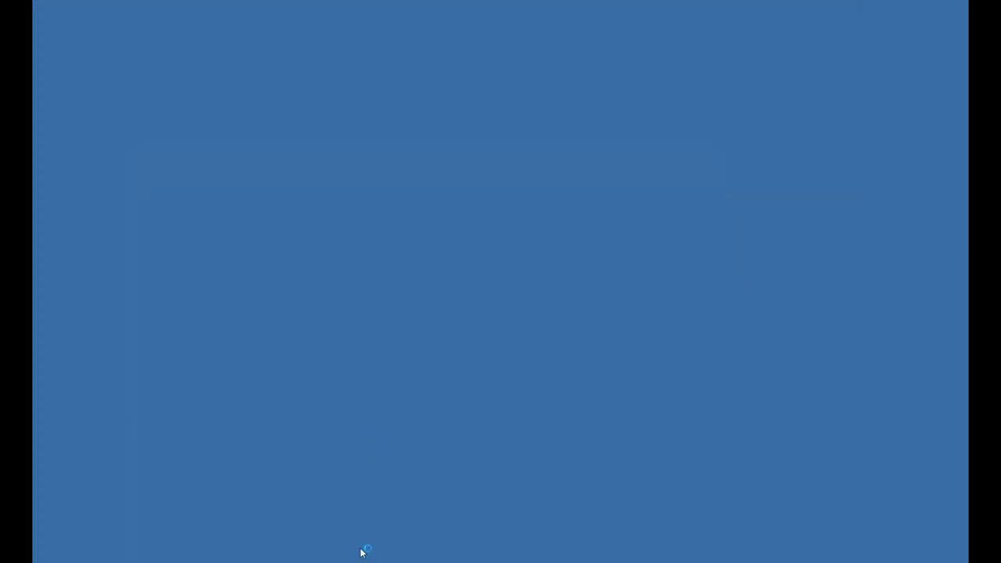
click(362, 553)
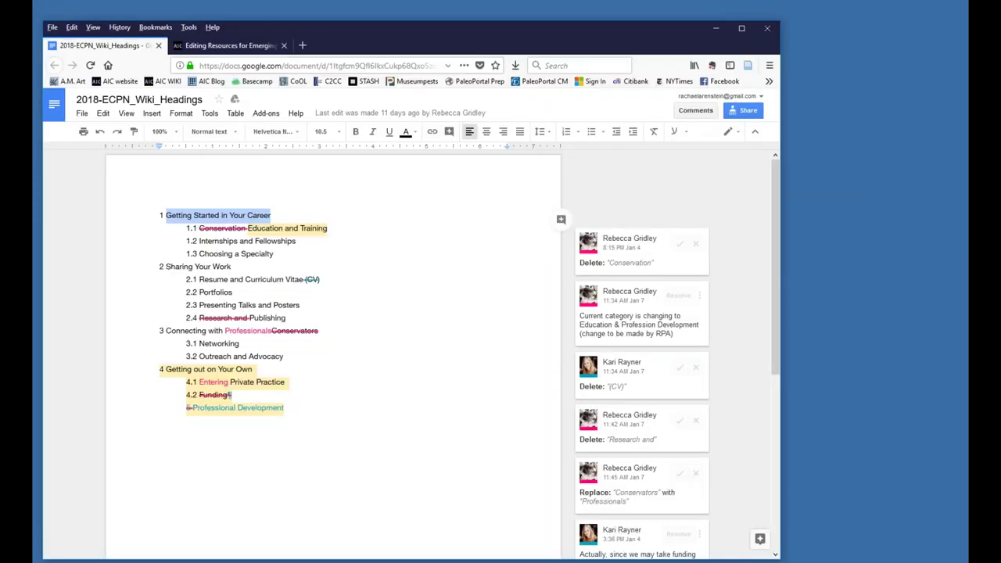
click(227, 46)
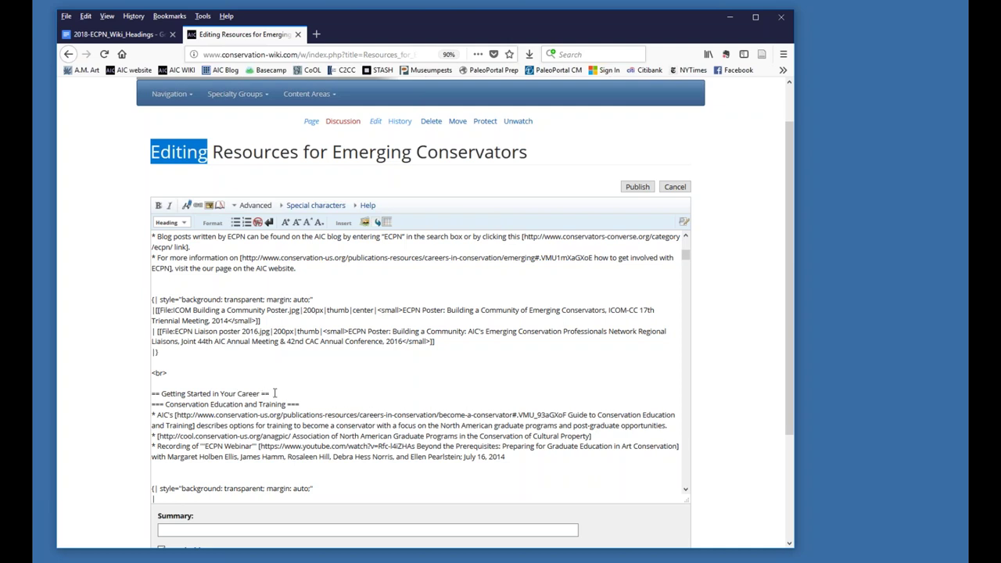
Step: Insert the internal link [[Getting Started in Your Career]] on the empty line above the matching section heading, and highlight it for review
click(194, 383)
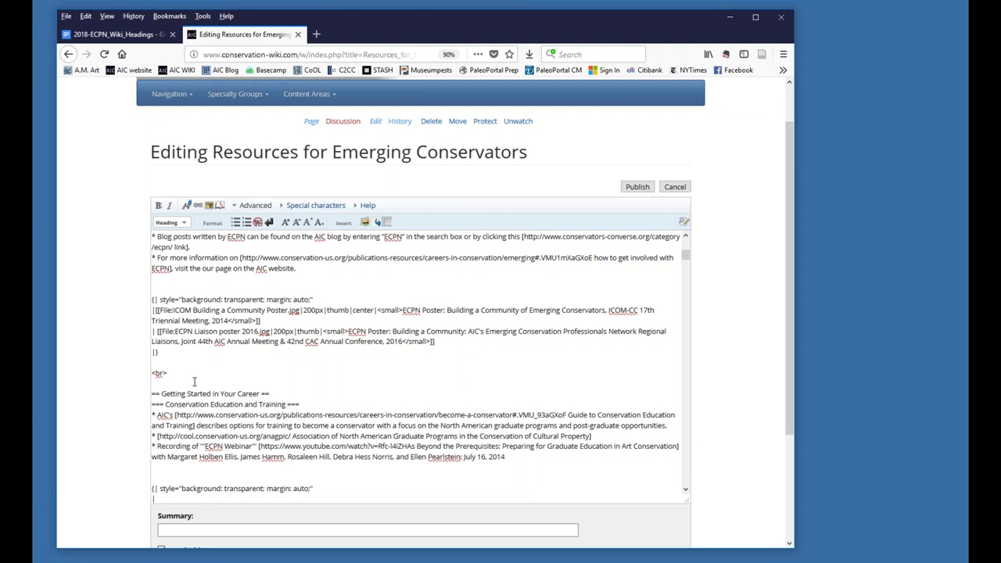
text([[)
text(Getting Started in Your Career)
text(]])
key(Left)
key(Left)
key(ctrl+shift+Left)
key(ctrl+shift+Left)
key(ctrl+shift+Left)
key(ctrl+shift+Left)
key(ctrl+shift+Left)
click(194, 381)
drag(261, 383, 153, 383)
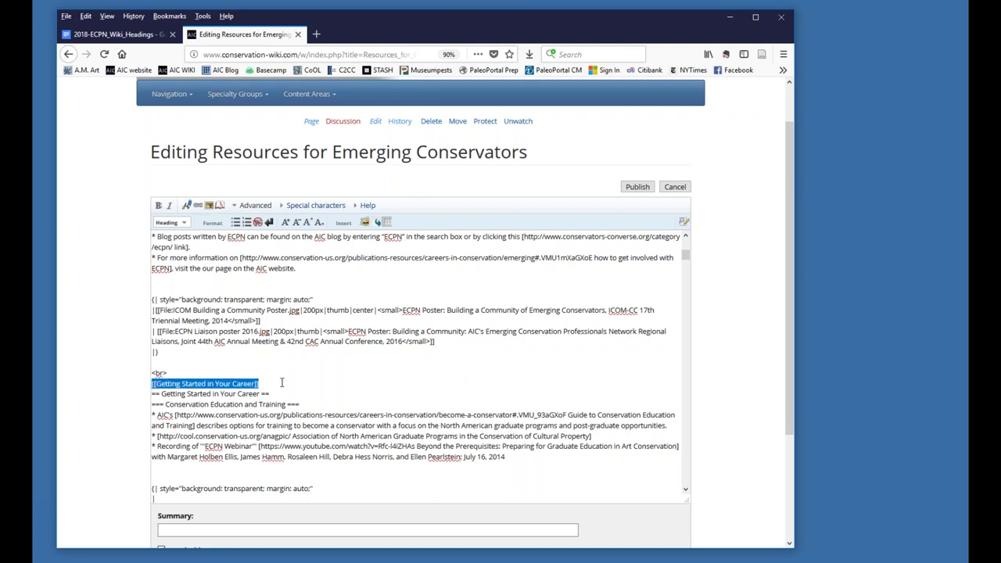
click(270, 384)
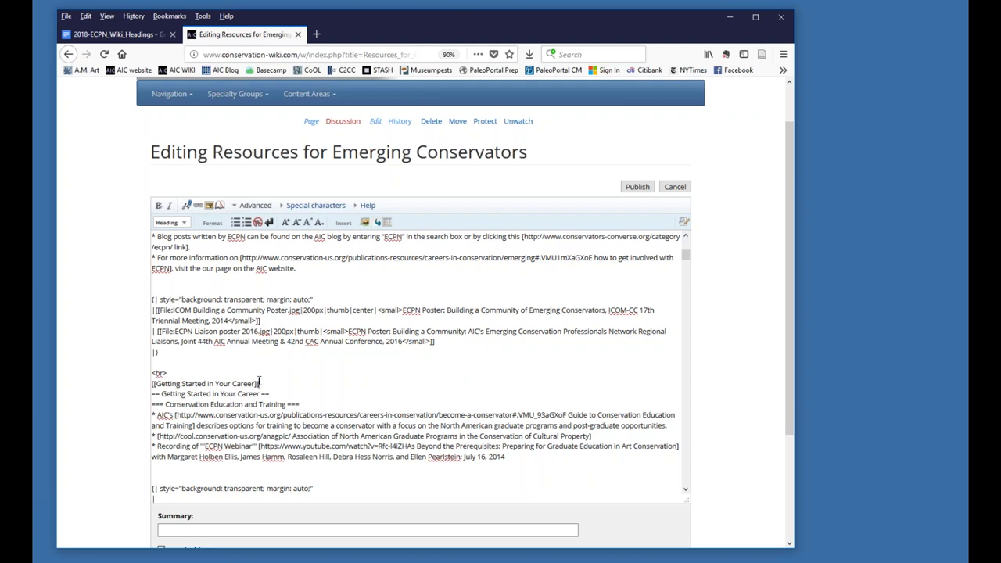
Step: Enter the edit summary "Created link for new Getting Started in Your Career pag"
scroll(288, 347, down, 2)
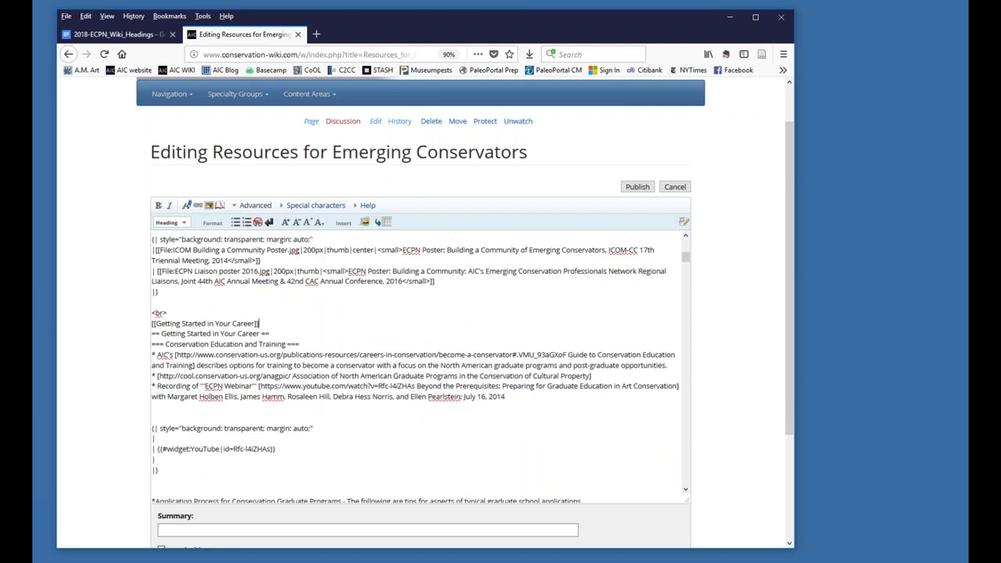
drag(522, 24, 524, 15)
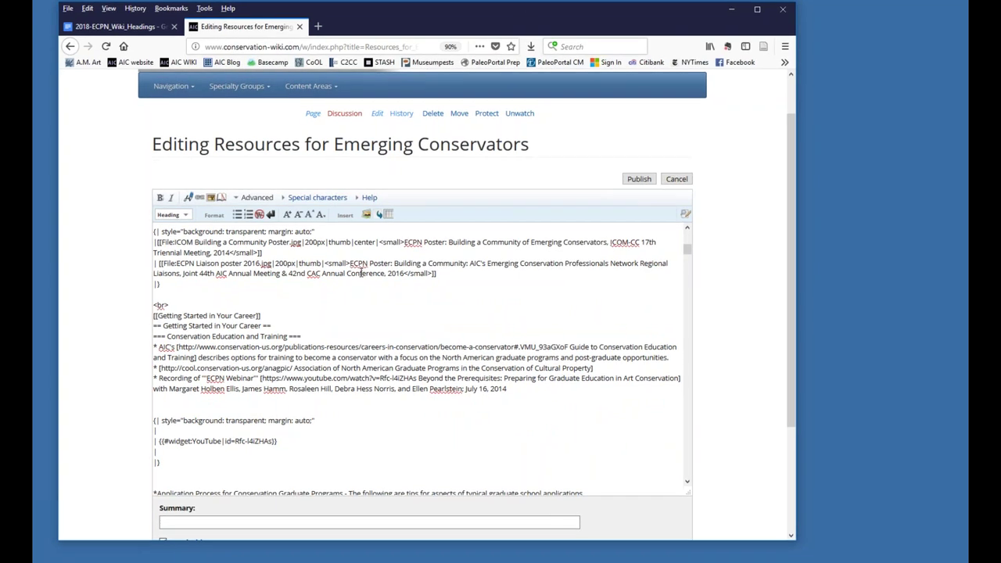
click(218, 520)
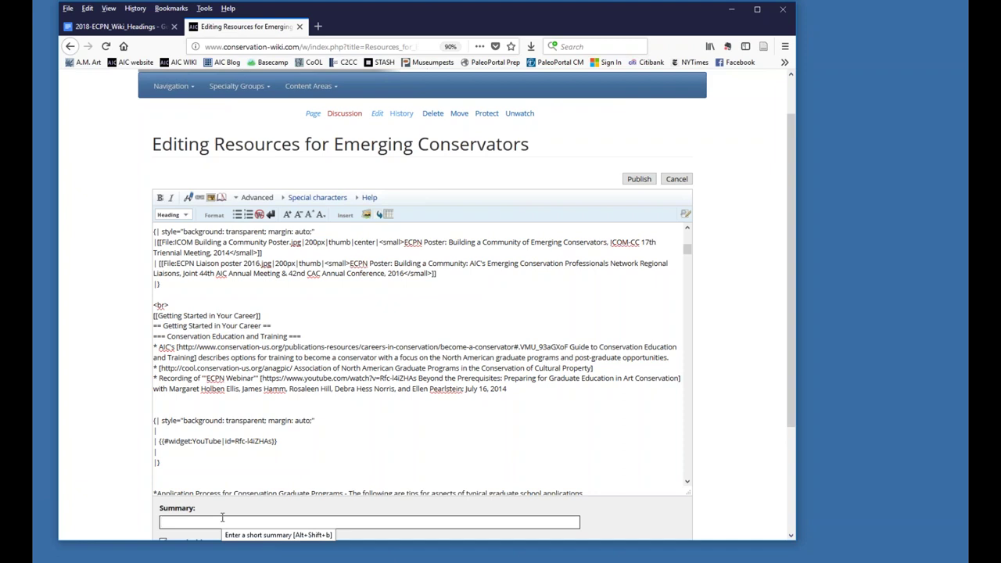
text(edi)
key(BackSpace)
key(BackSpace)
key(BackSpace)
text(Created link for new Getting Started)
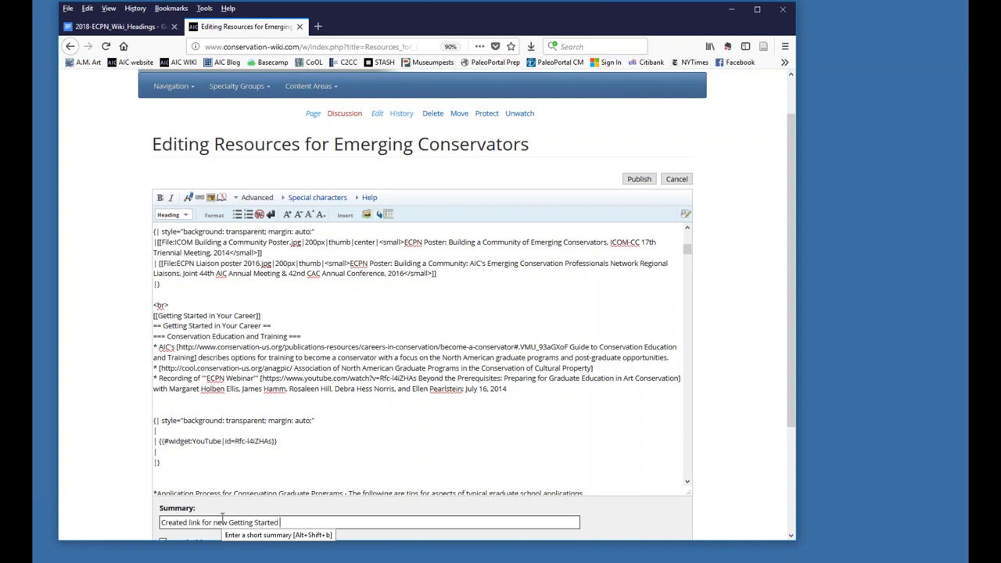
text( in Your Career pag)
Step: Preview the edited page and check the new link above the contents list and its markup in the editing area
scroll(222, 516, down, 3)
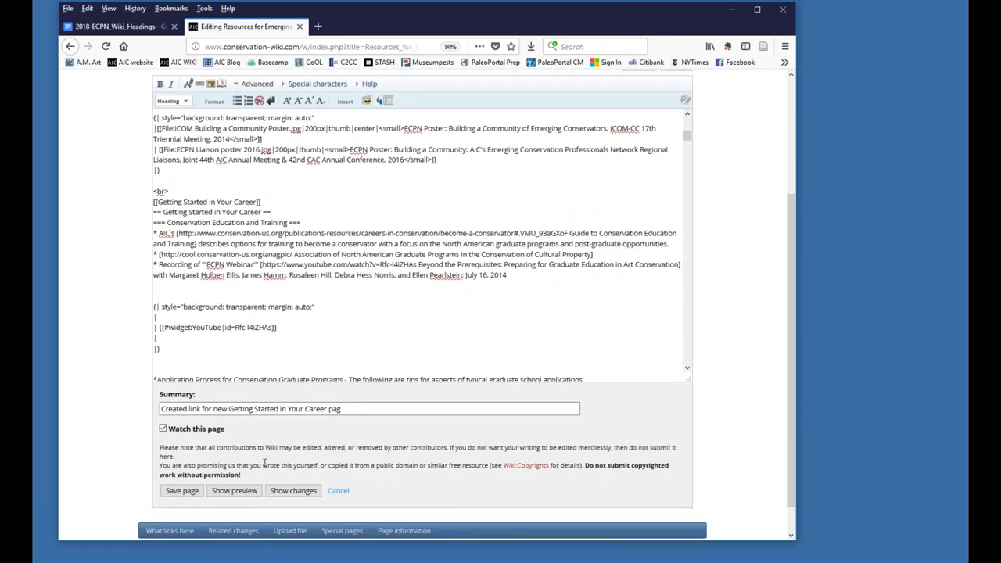
click(177, 493)
click(234, 491)
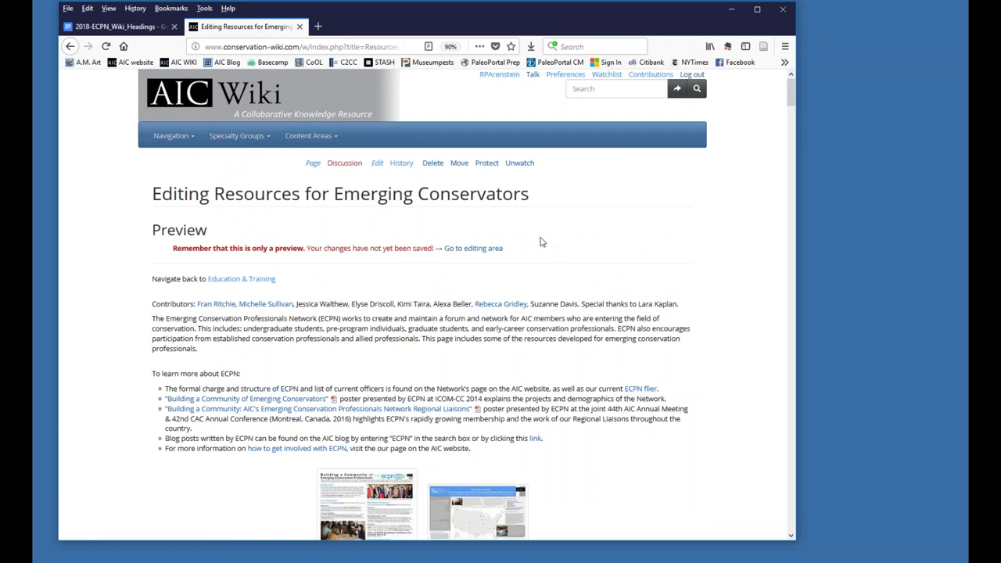
scroll(539, 244, down, 6)
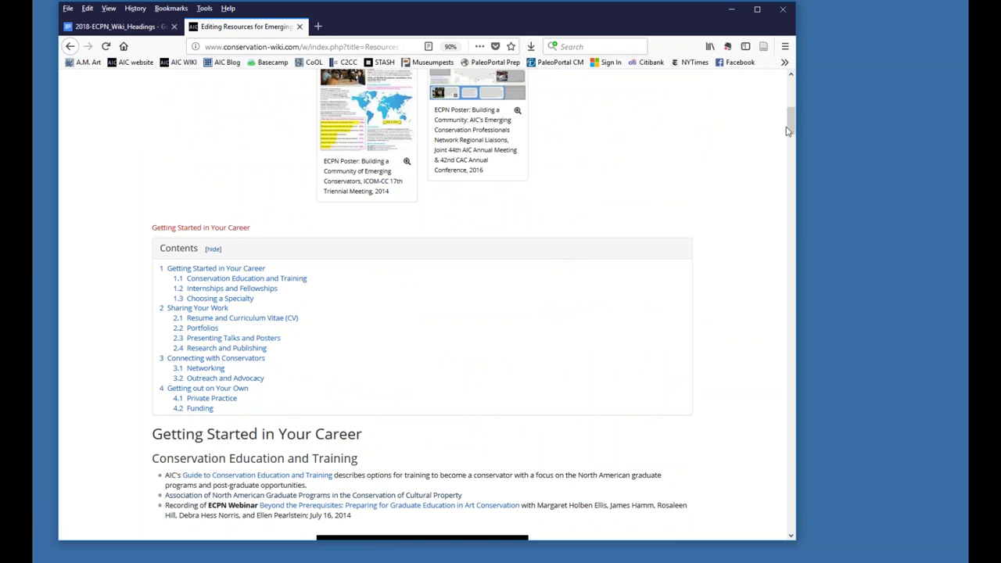
drag(790, 127, 799, 503)
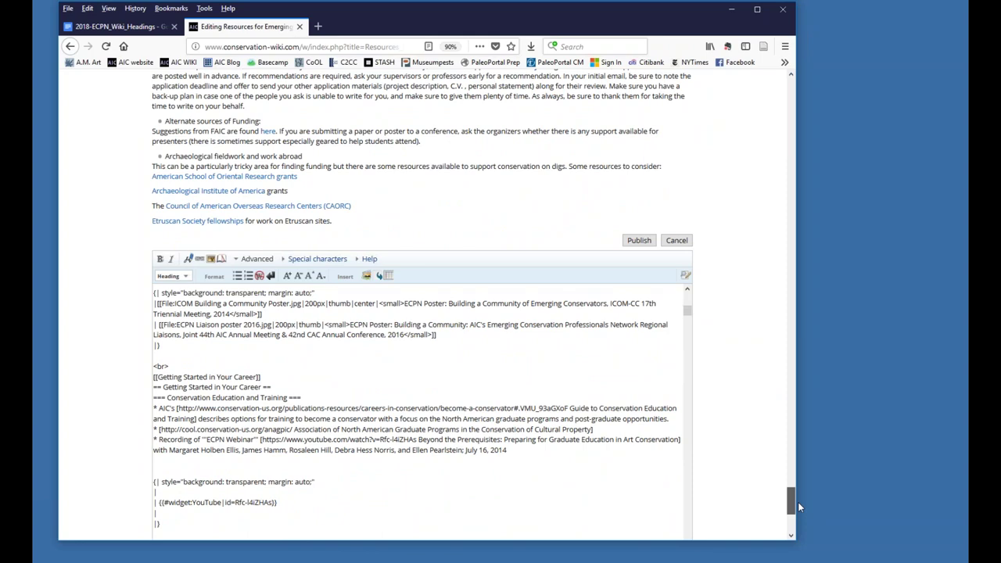
drag(797, 504, 779, 132)
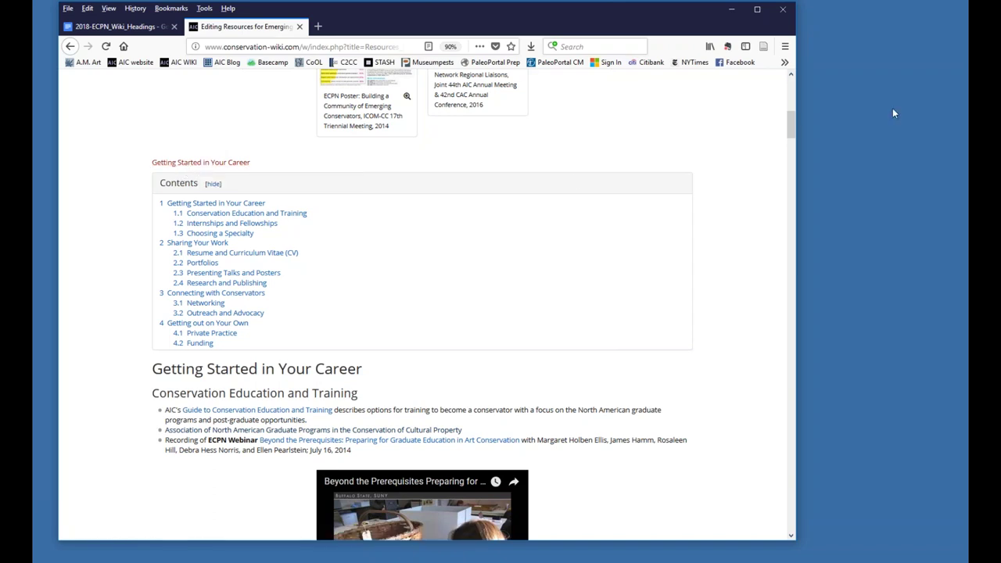
Step: Save the page and view the Getting Started in Your Career link above the published contents list
drag(791, 127, 790, 516)
click(181, 416)
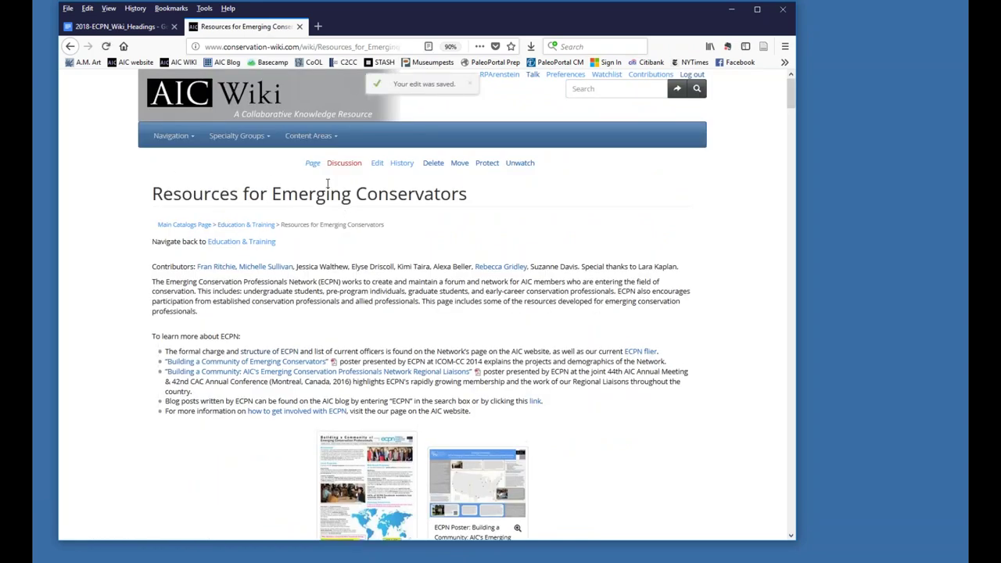
scroll(327, 183, down, 5)
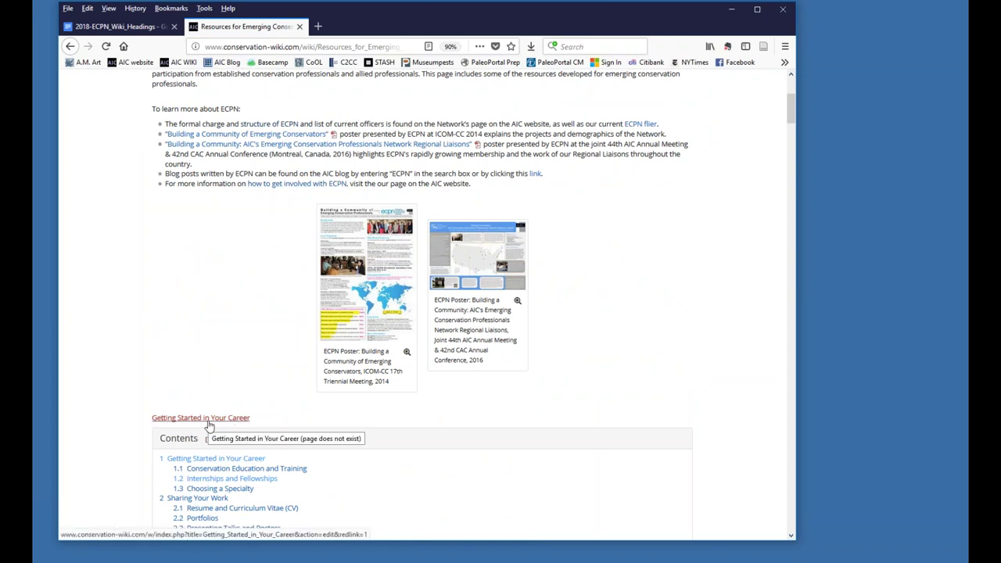
scroll(307, 410, down, 2)
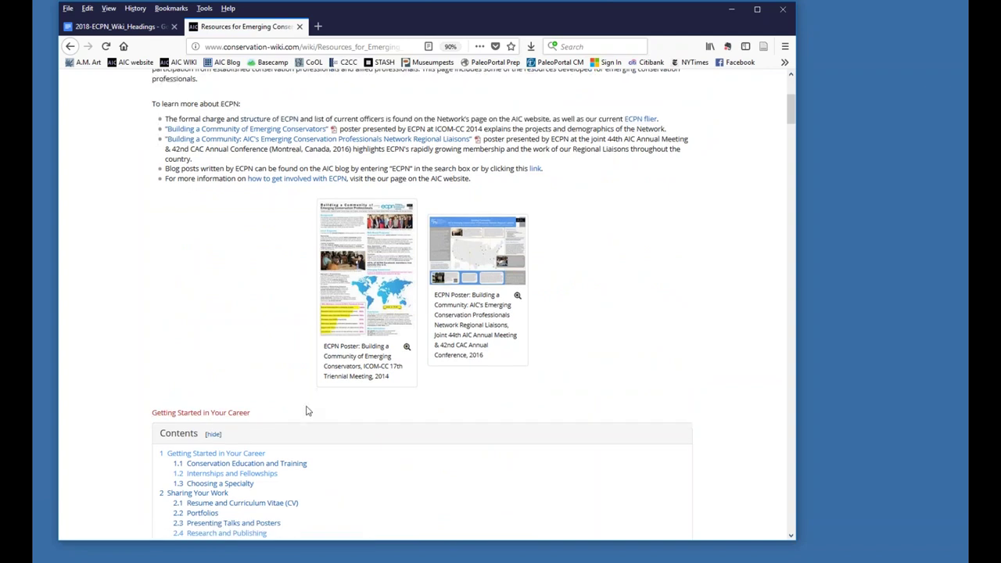
scroll(307, 411, down, 3)
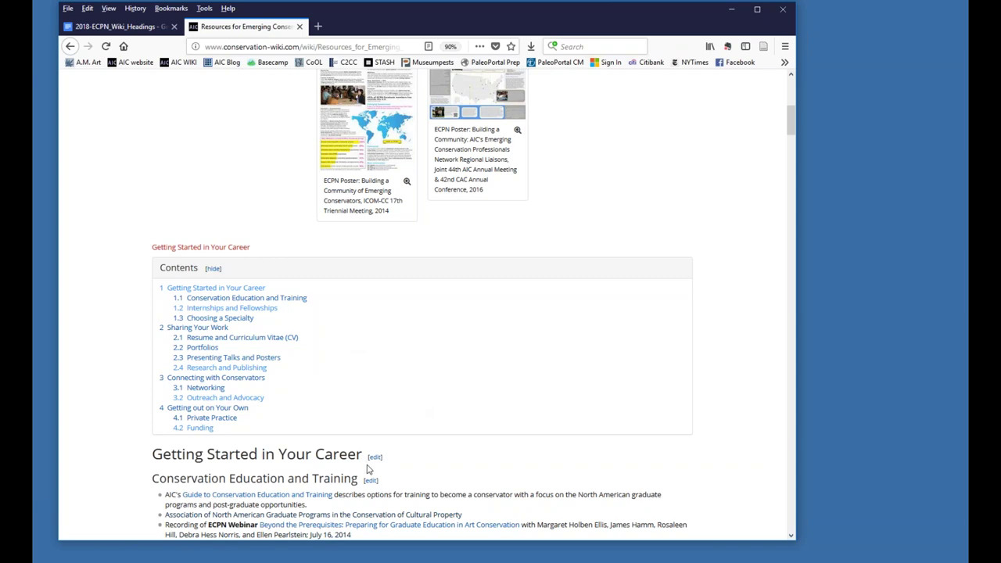
Step: Examine the published page from its introduction through Getting Started in Your Career to the Internships and Fellowships heading
scroll(373, 266, up, 5)
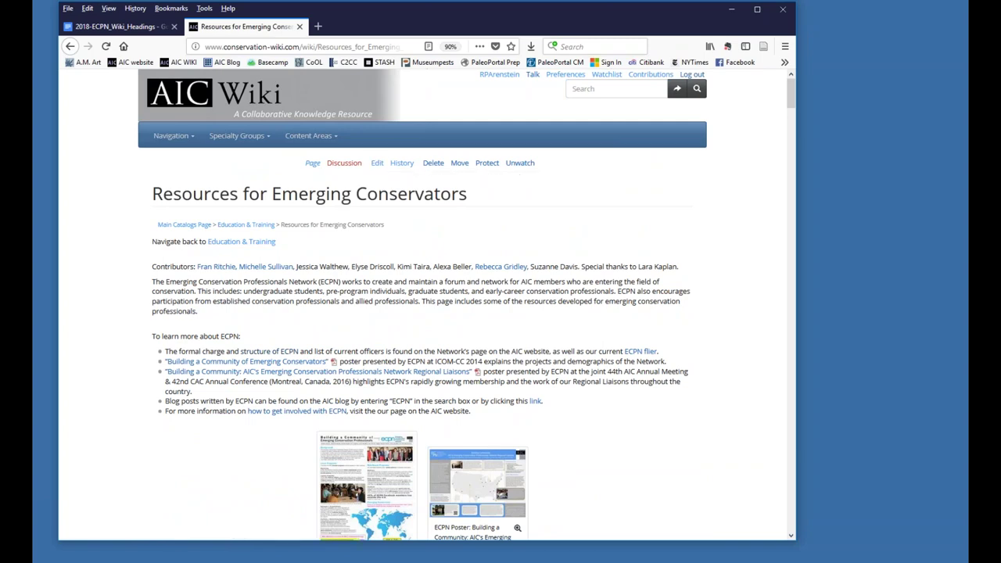
scroll(446, 239, down, 3)
scroll(446, 239, down, 3)
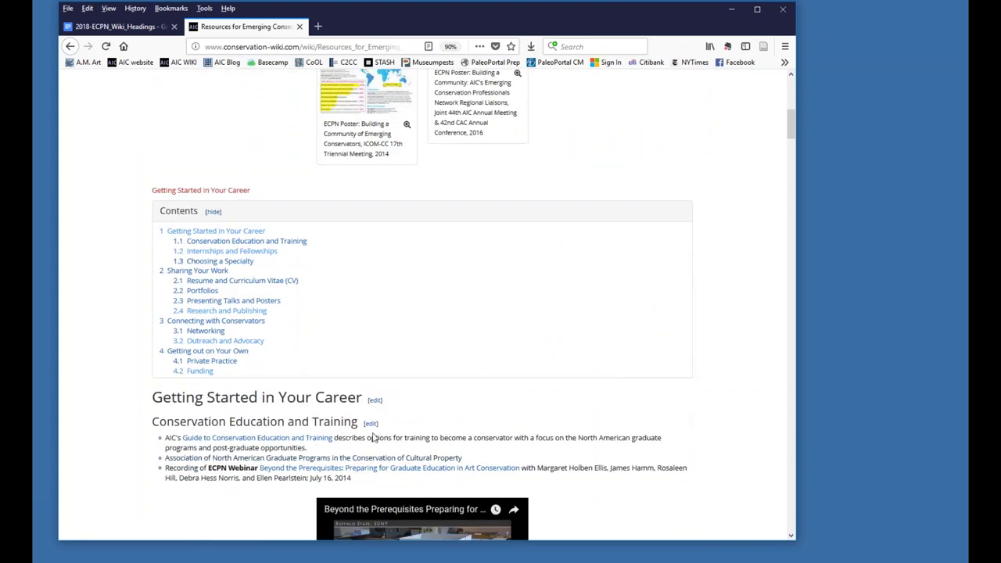
scroll(391, 411, down, 1)
scroll(394, 405, down, 3)
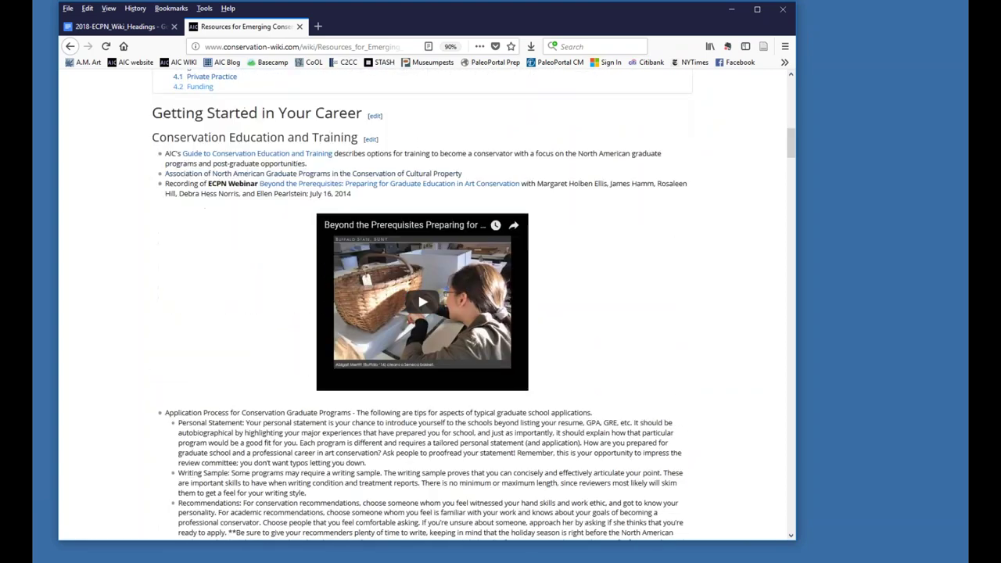
scroll(369, 438, down, 2)
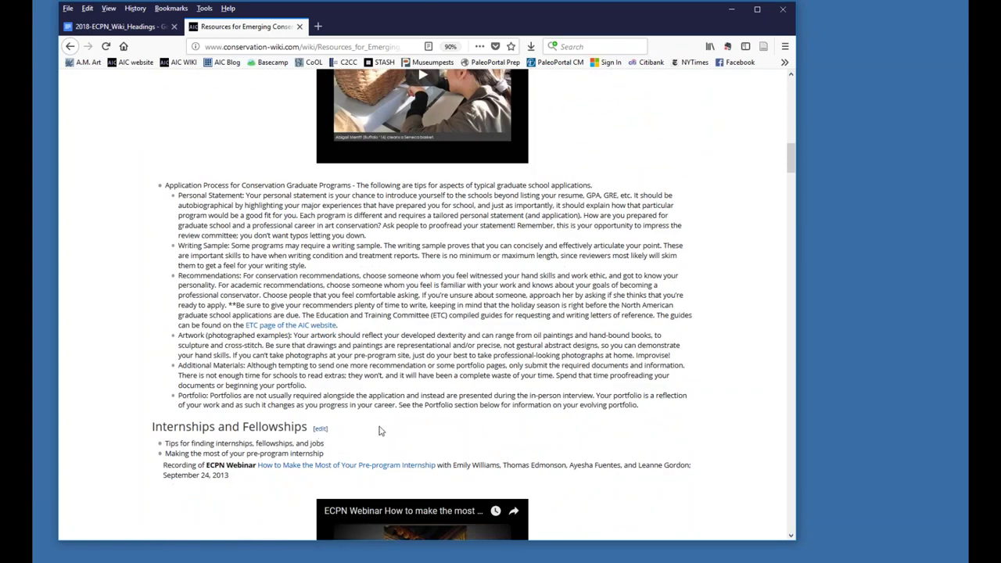
scroll(376, 434, up, 3)
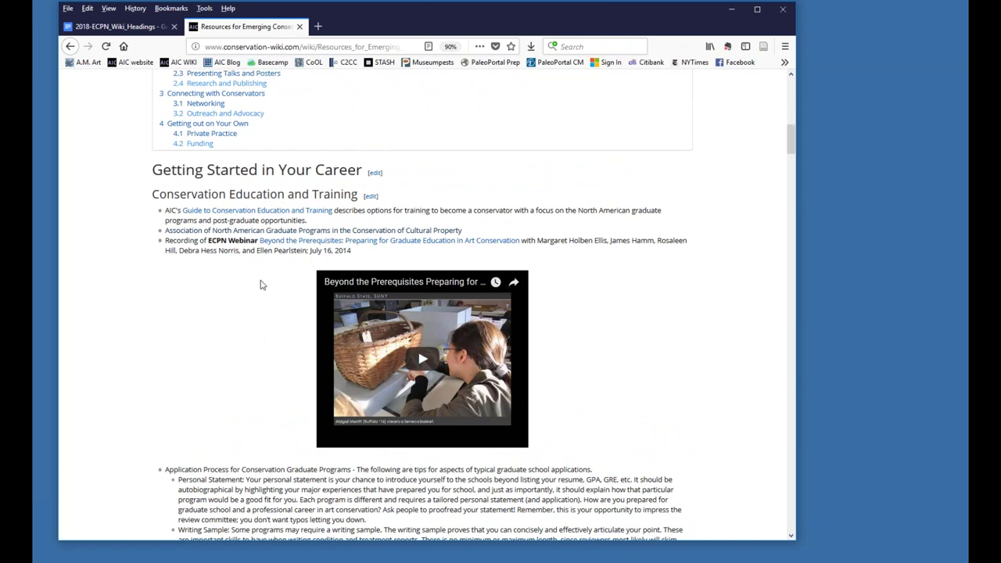
scroll(201, 335, up, 2)
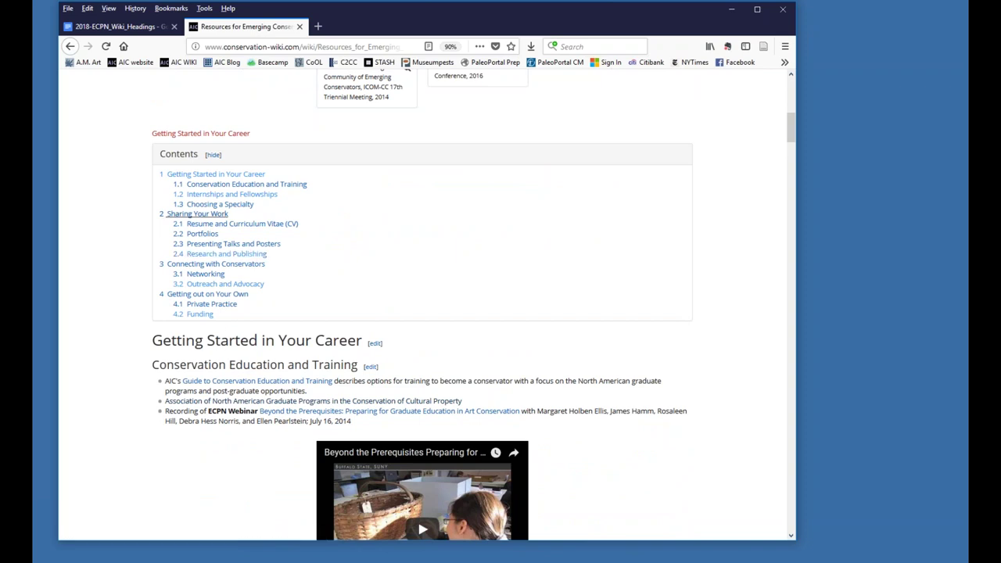
Step: Open the Getting Started in Your Career section for editing and enclose its heading text in double square brackets as a link
click(375, 344)
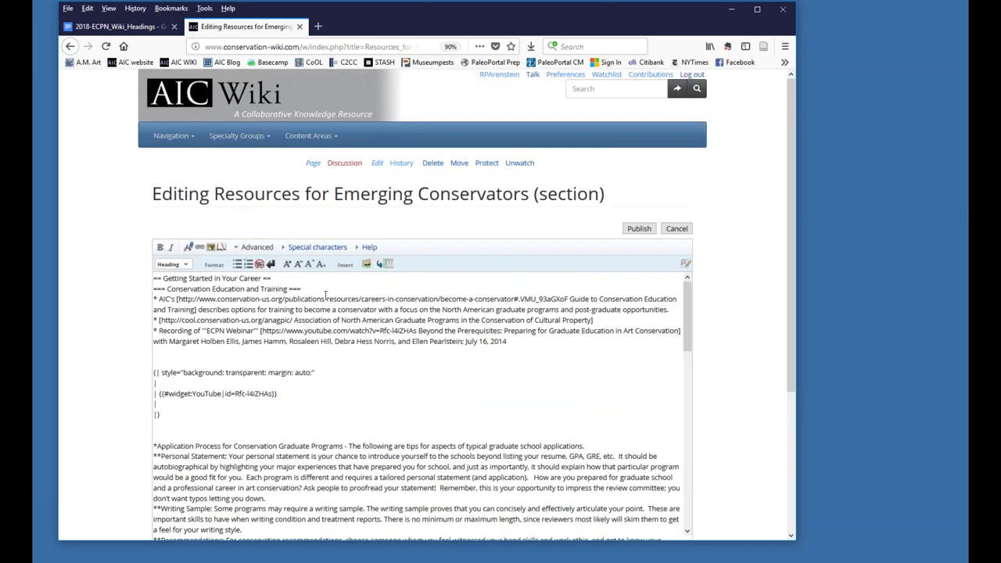
click(164, 278)
text([[)
click(266, 278)
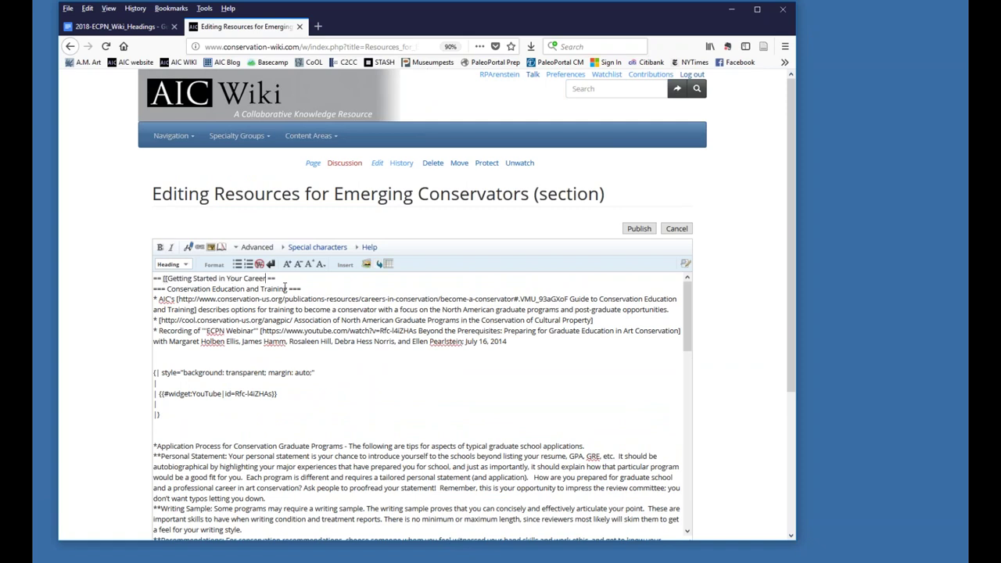
text(]])
Step: Add "added link to header" to the section's edit summary and save the page
drag(788, 215, 745, 439)
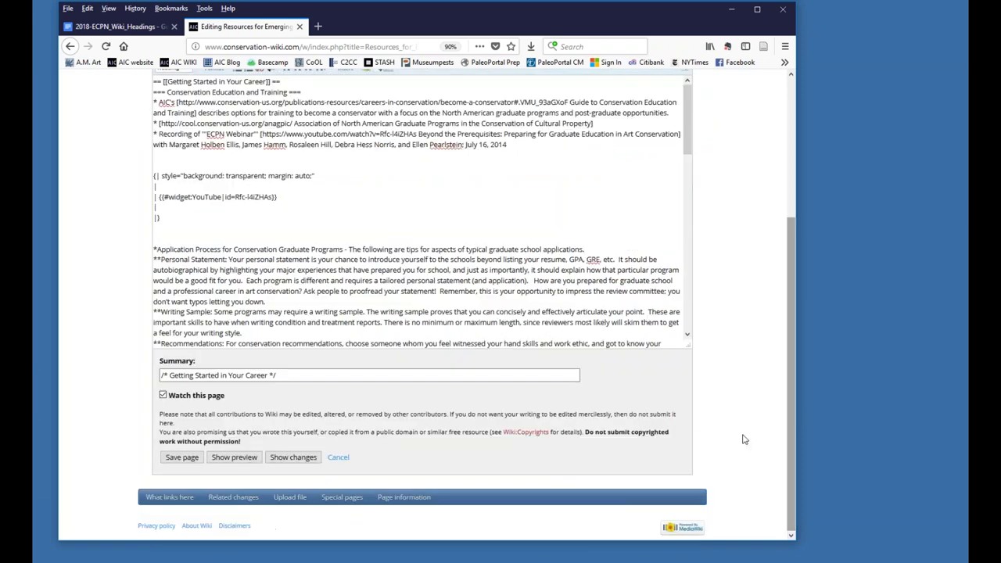
click(200, 461)
click(294, 375)
text(add)
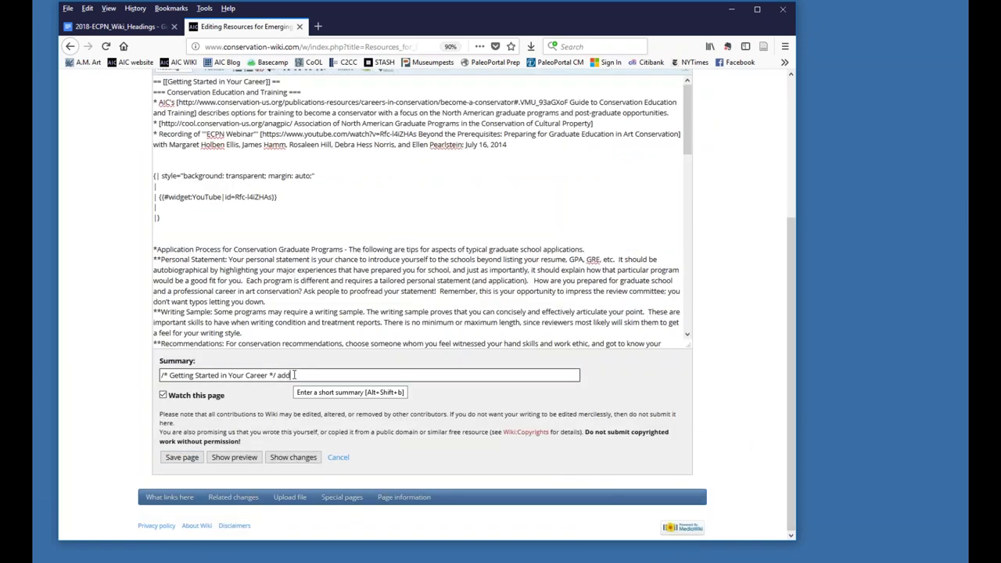
text(ed link to header)
click(181, 457)
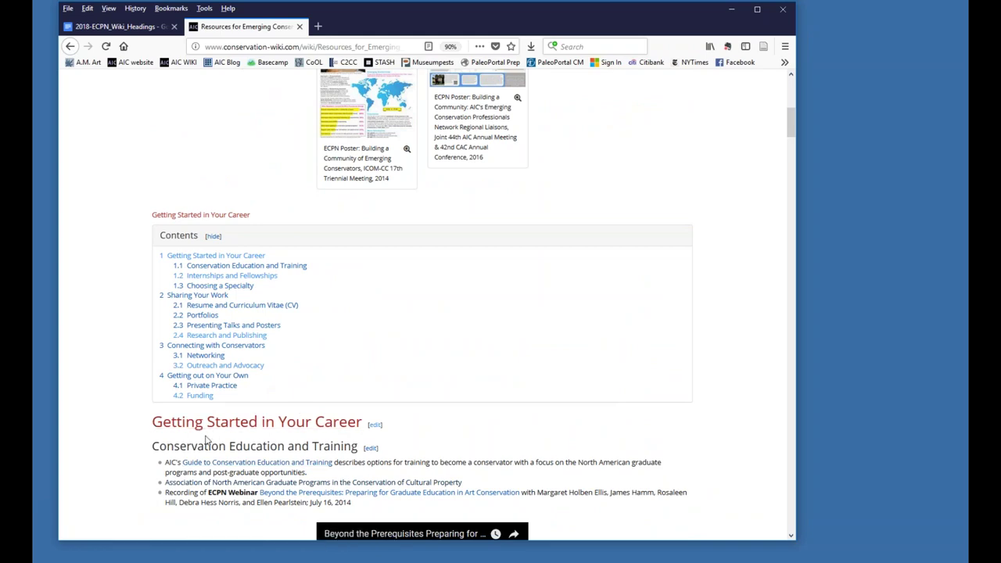
Step: Follow the Getting Started in Your Career heading link to start creating its page
scroll(207, 440, down, 4)
scroll(275, 260, down, 1)
scroll(275, 260, up, 3)
click(275, 260)
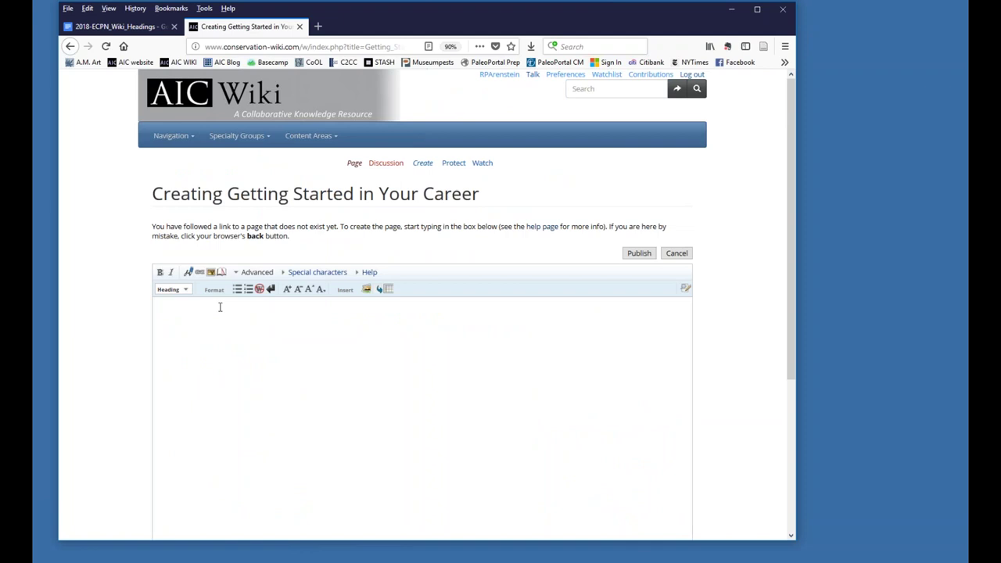
Step: Enter the introductory sentence "This is going to be the landing page for ECPN content that covers:" in the new page
text(This is going to bet th)
key(BackSpace)
key(BackSpace)
key(BackSpace)
key(BackSpace)
text(the landing page for ECPN content tha)
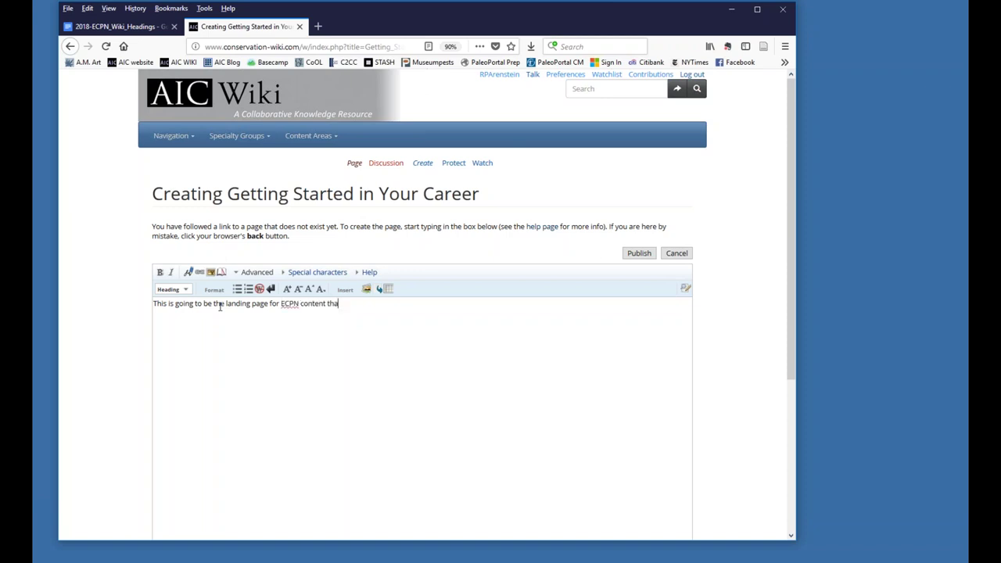
text(t covers:)
Step: Copy the Education and Training through Choosing a Specialty headings from the 2018-ECPN_Wiki_Headings document and paste them below the introductory sentence
click(121, 27)
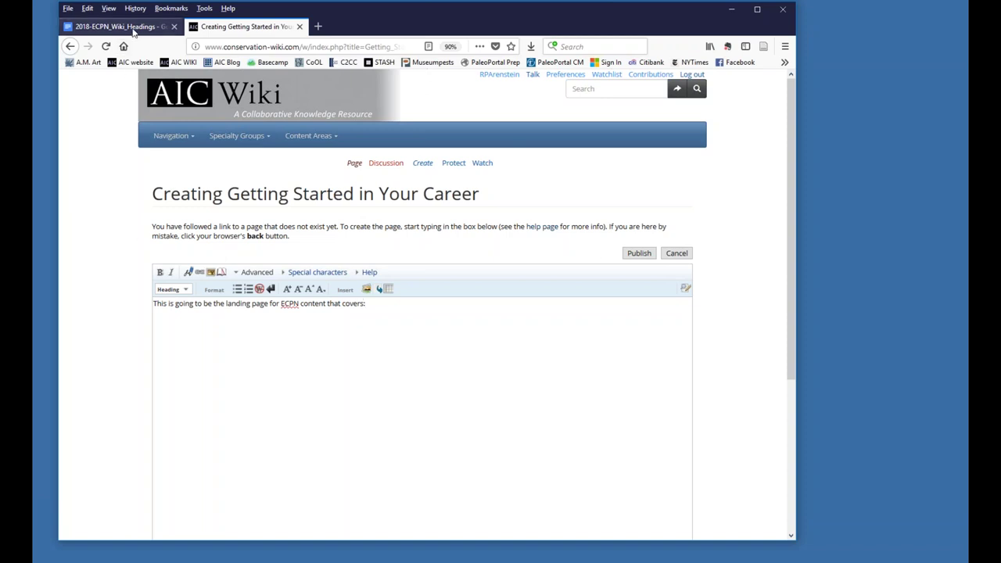
drag(263, 208, 290, 234)
key(ctrl+c)
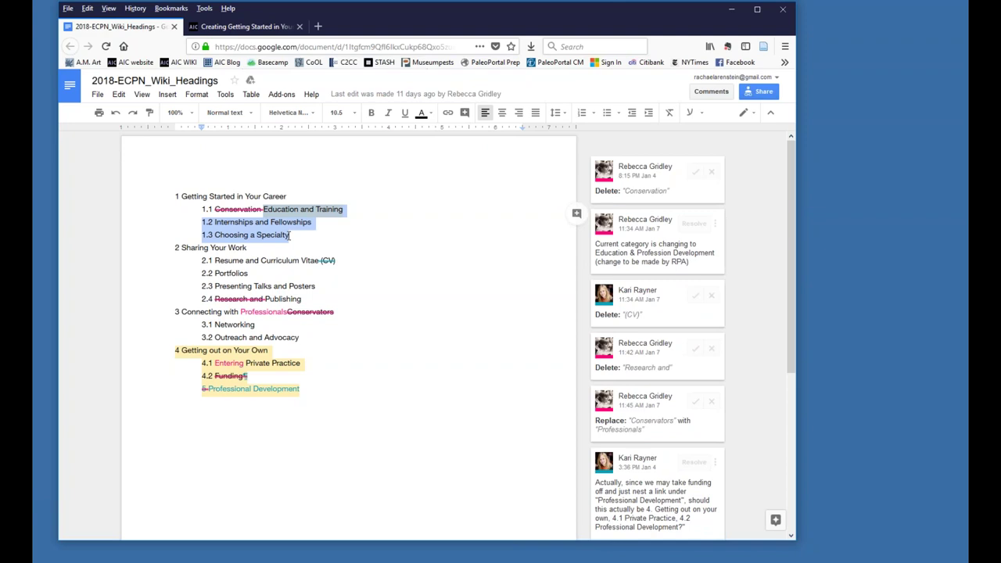
click(243, 26)
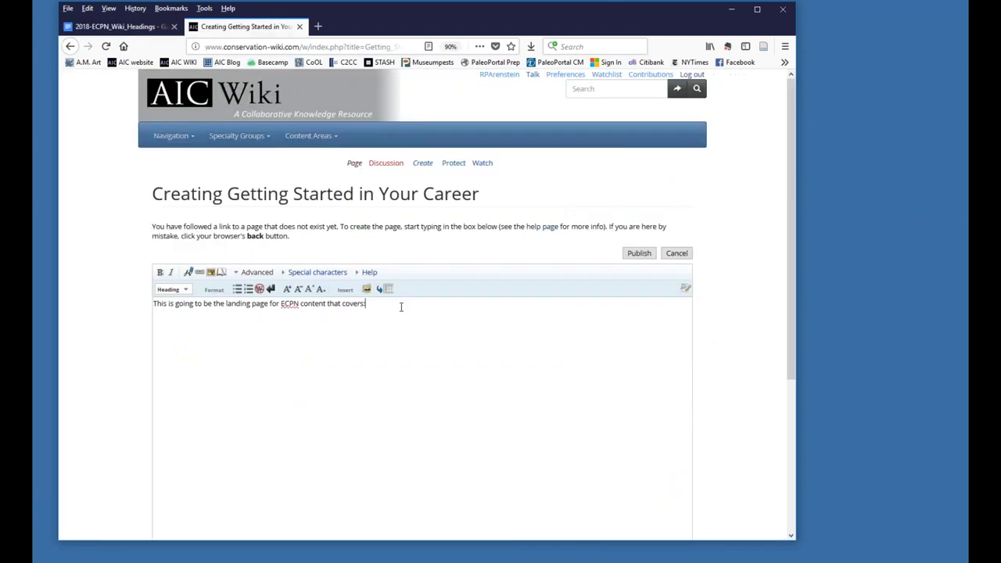
key(Return)
key(ctrl+v)
Step: Remove the 1.2 and 1.3 prefixes from the Internships and Fellowships and Choosing a Specialty lines
key(Up)
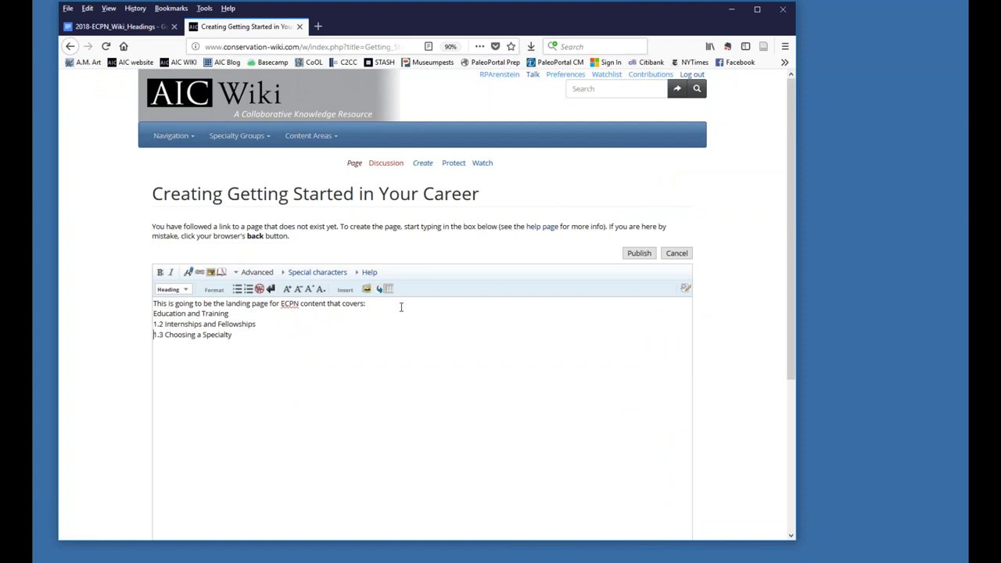
key(shift+Right)
key(shift+Right)
key(shift+Right)
key(shift+Right)
key(Delete)
key(shift+Right)
key(shift+Right)
key(shift+Right)
key(shift+Right)
key(Delete)
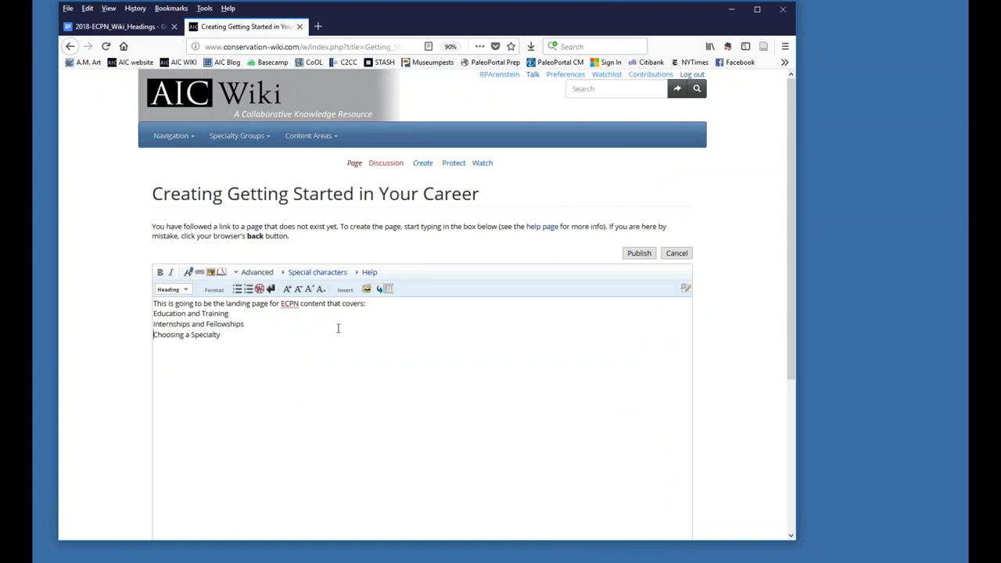
Step: Preview the new page and highlight the rendered text to check how its lines run together
scroll(338, 328, down, 2)
scroll(337, 328, down, 1)
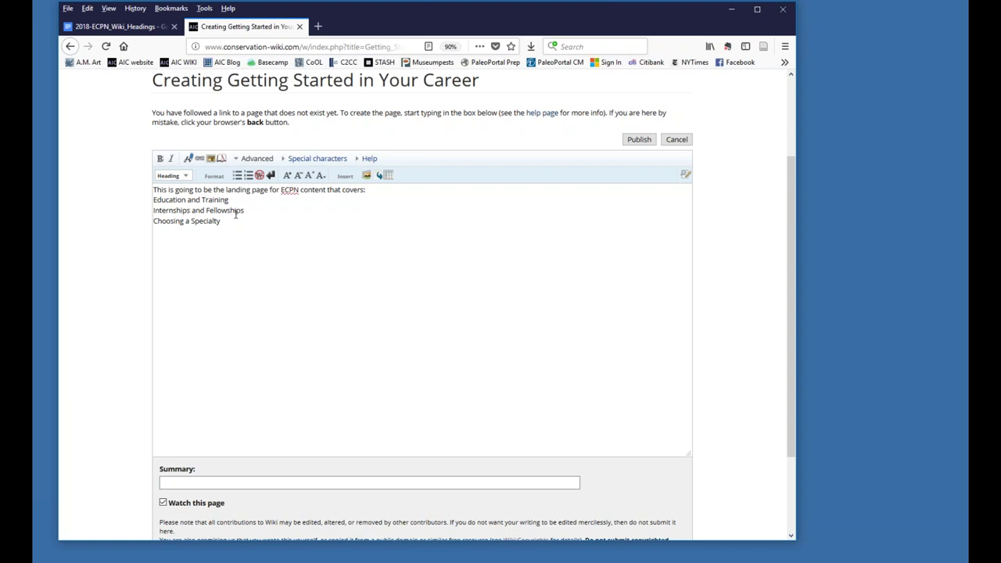
scroll(261, 371, down, 3)
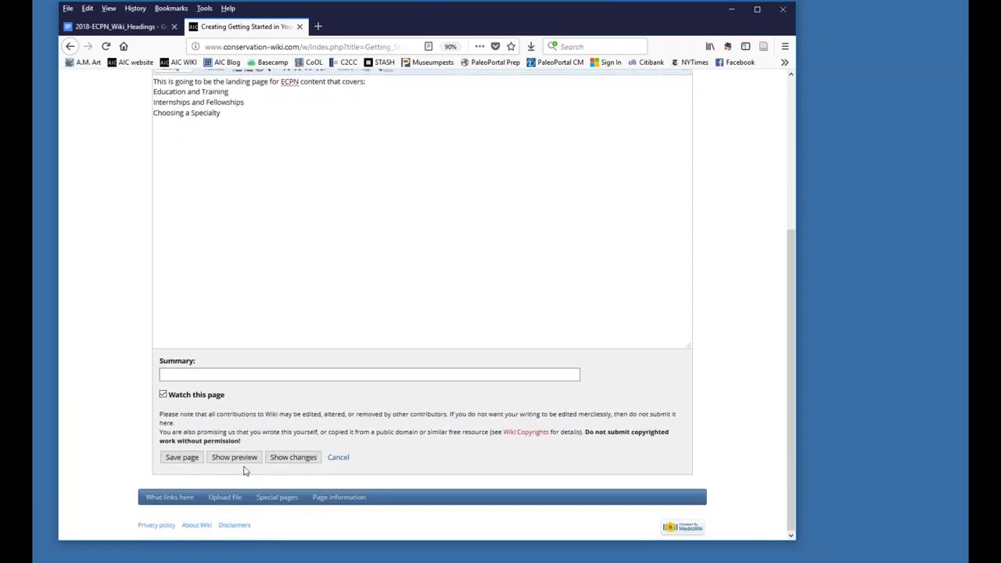
click(245, 463)
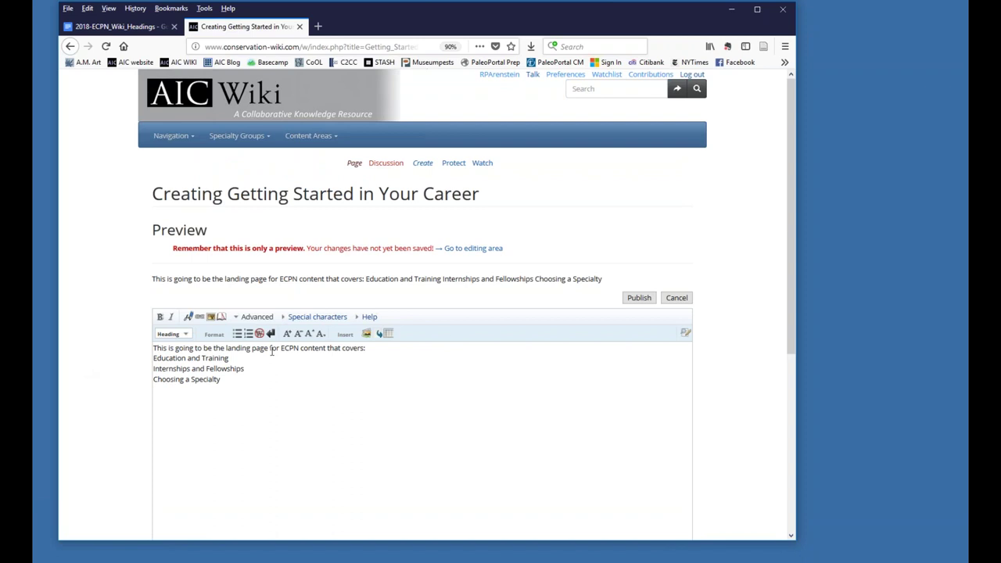
drag(154, 279, 605, 285)
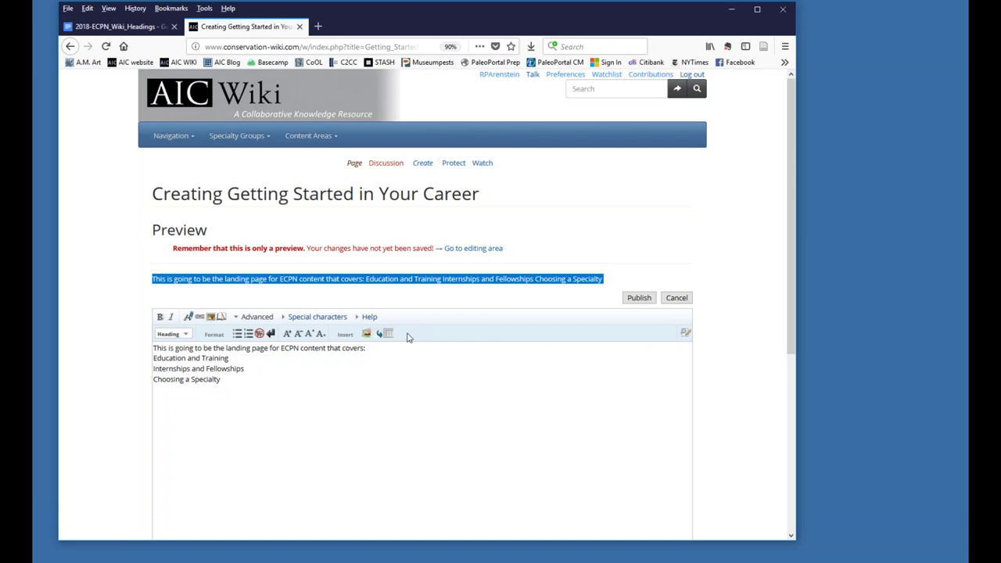
Step: Show and hide the editor's Advanced tools and Special characters, ending with the Advanced tools displayed
click(237, 319)
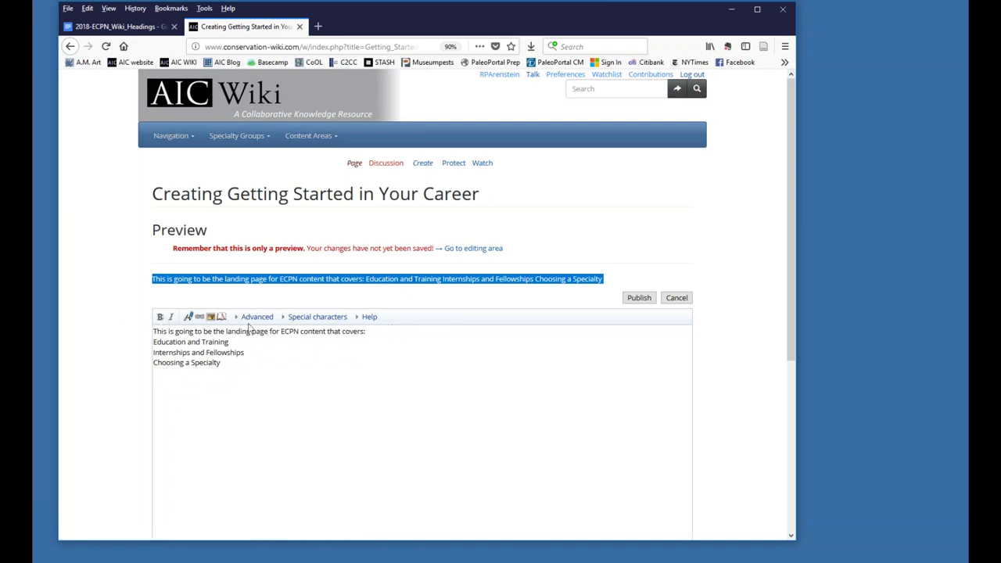
click(255, 317)
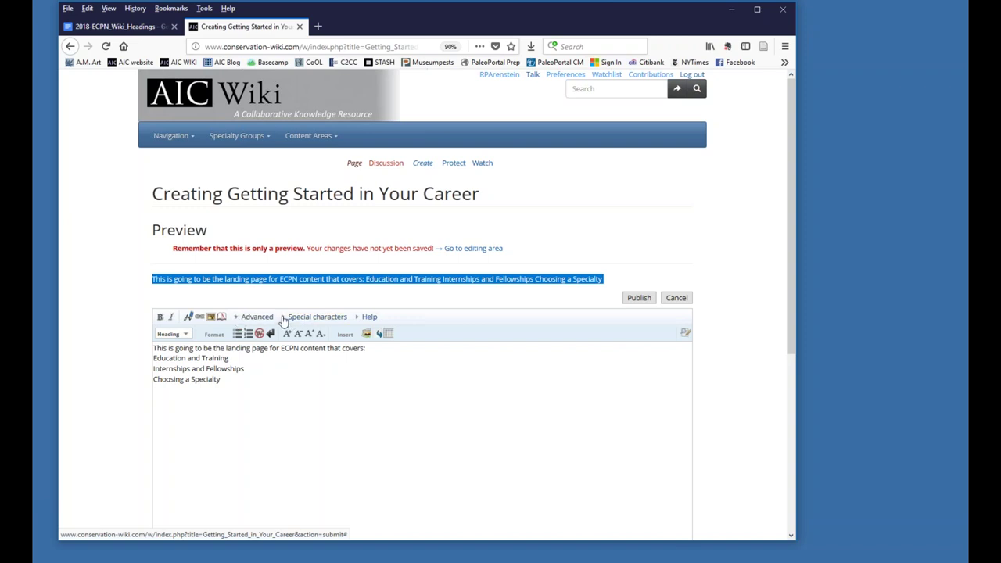
click(283, 316)
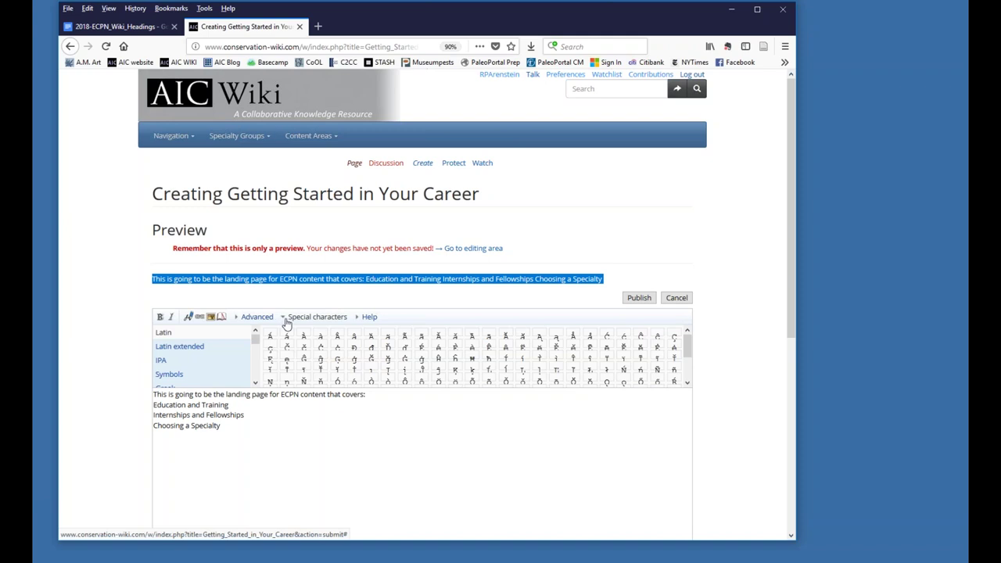
click(286, 318)
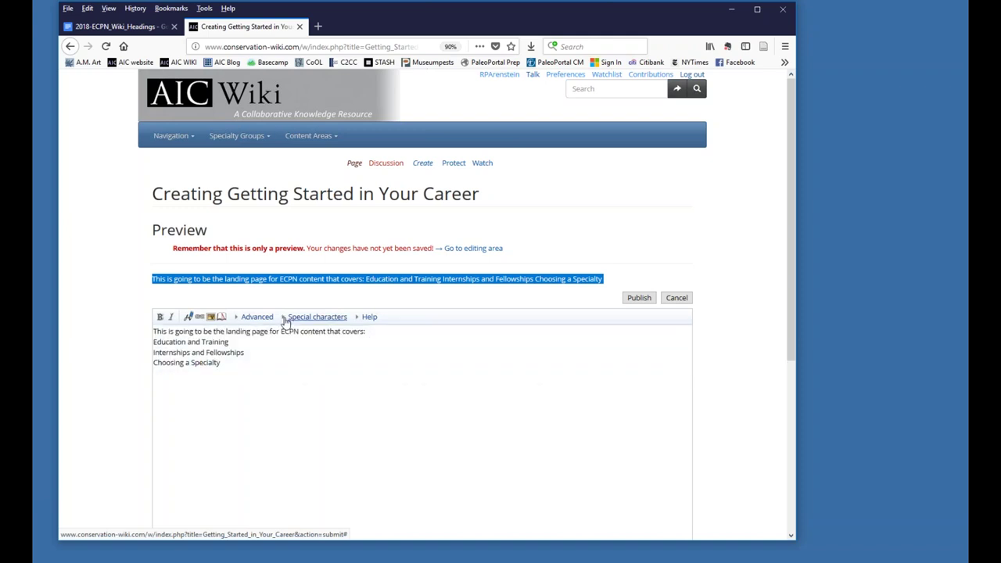
click(236, 319)
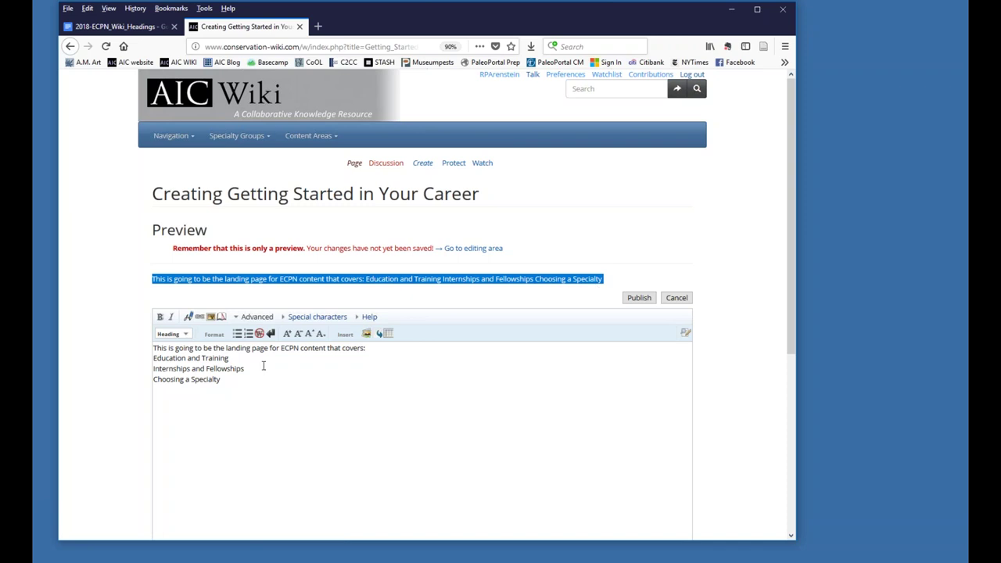
Step: Insert a line break tag on its own line between the introductory sentence and Education and Training, and preview the page
click(367, 352)
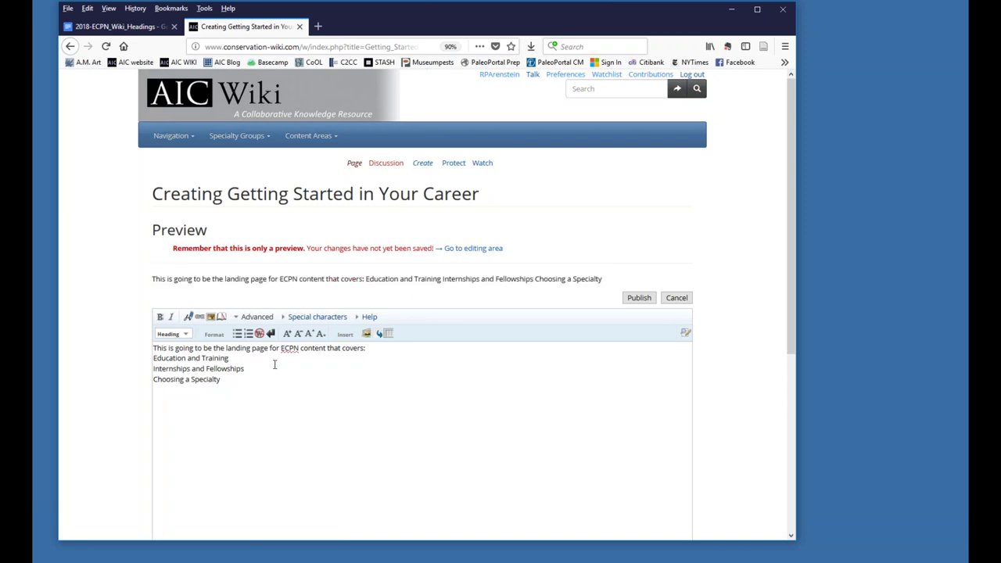
click(271, 334)
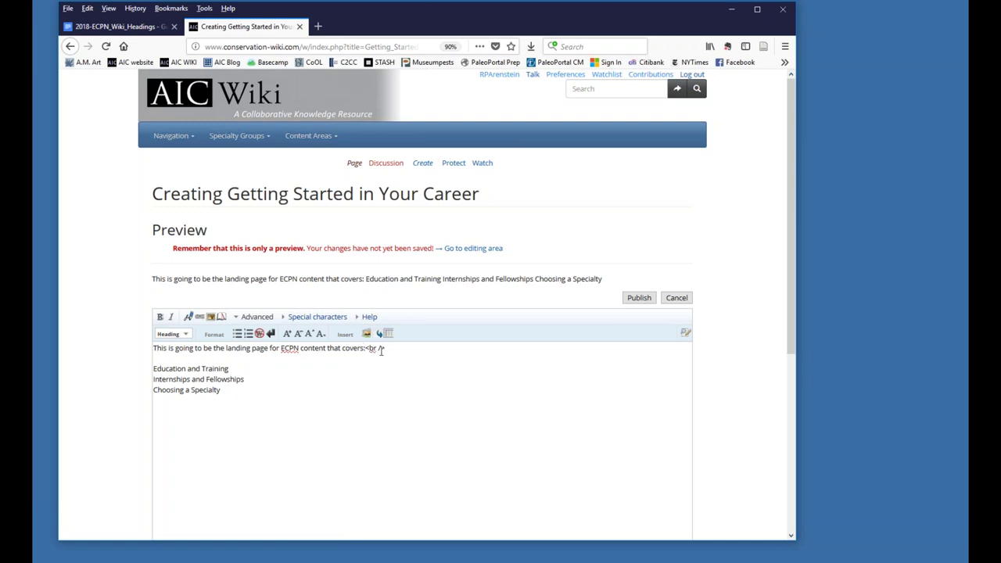
key(Return)
key(Down)
key(Delete)
scroll(401, 394, down, 3)
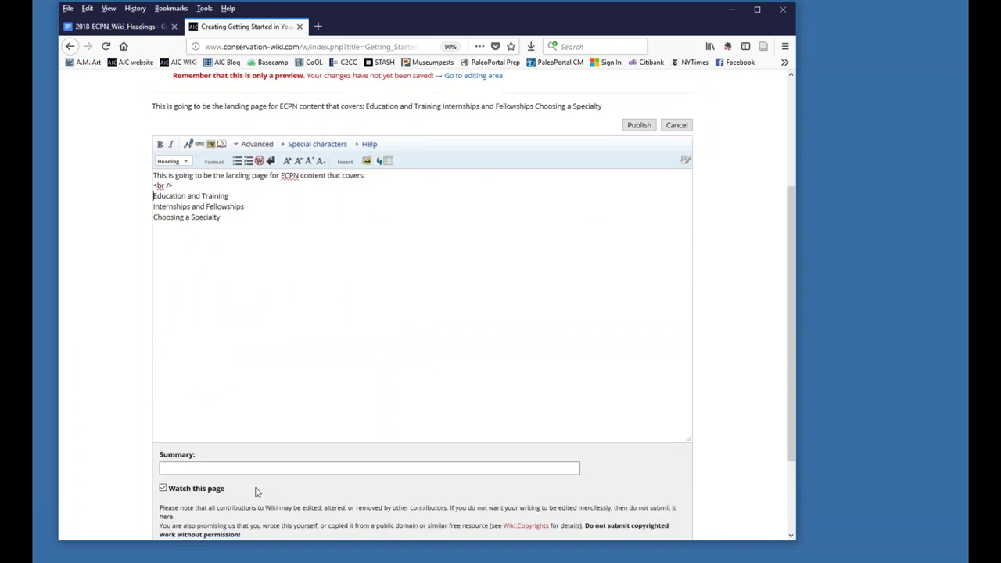
scroll(255, 490, down, 1)
click(247, 496)
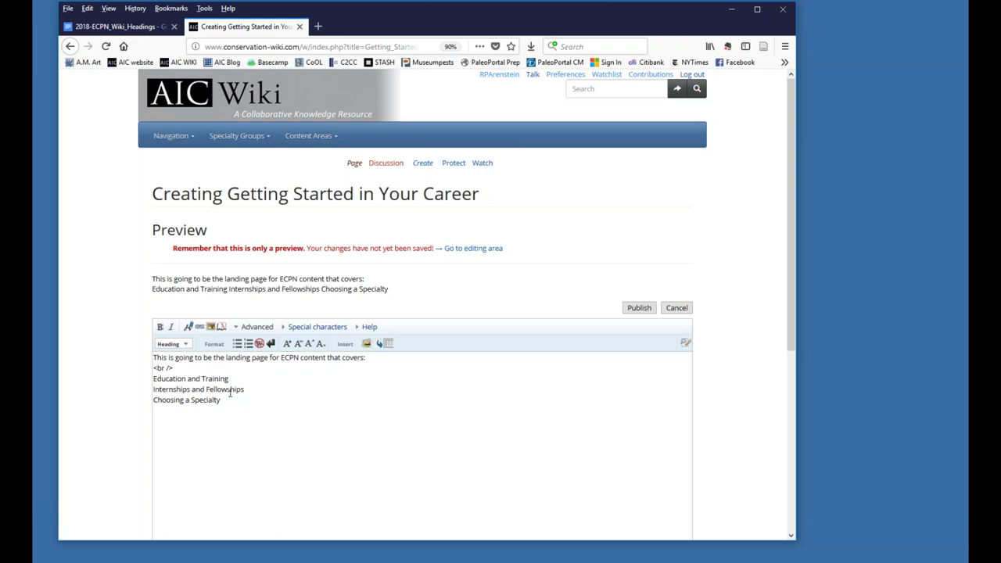
Step: Format the three topic lines from Education and Training to Choosing a Specialty as a numbered list and preview the page
drag(174, 367, 147, 370)
click(244, 381)
drag(154, 378, 220, 402)
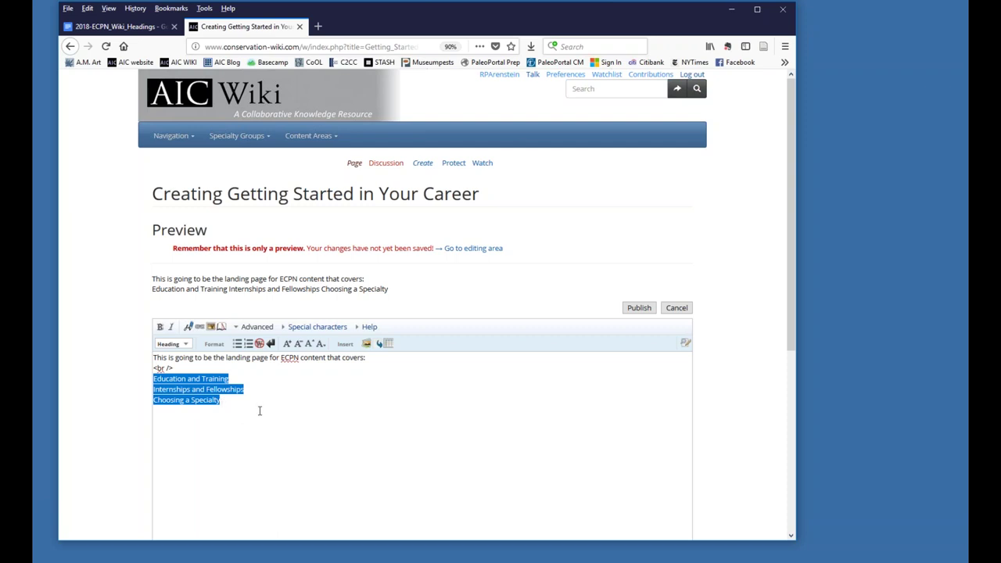
click(248, 345)
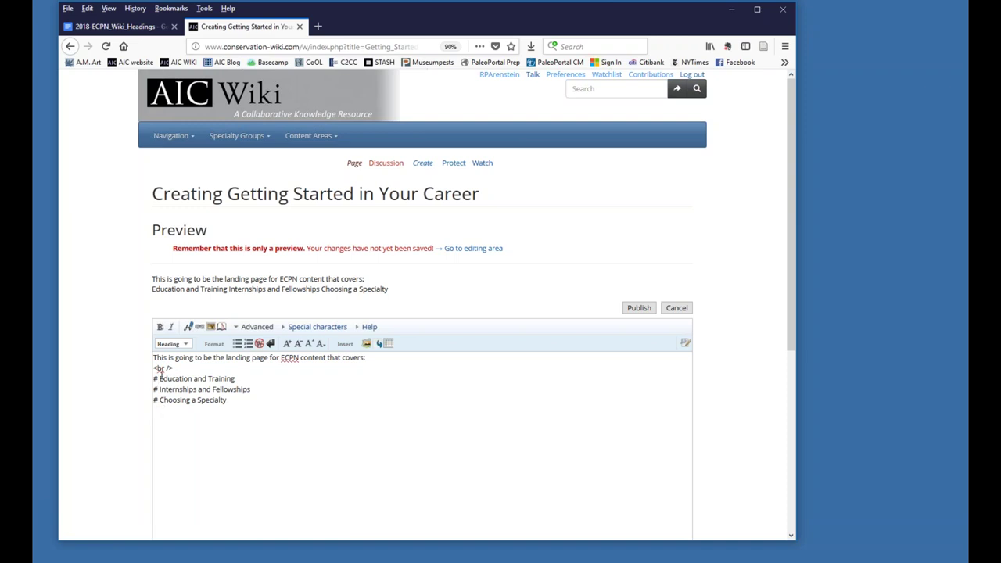
scroll(160, 374, down, 4)
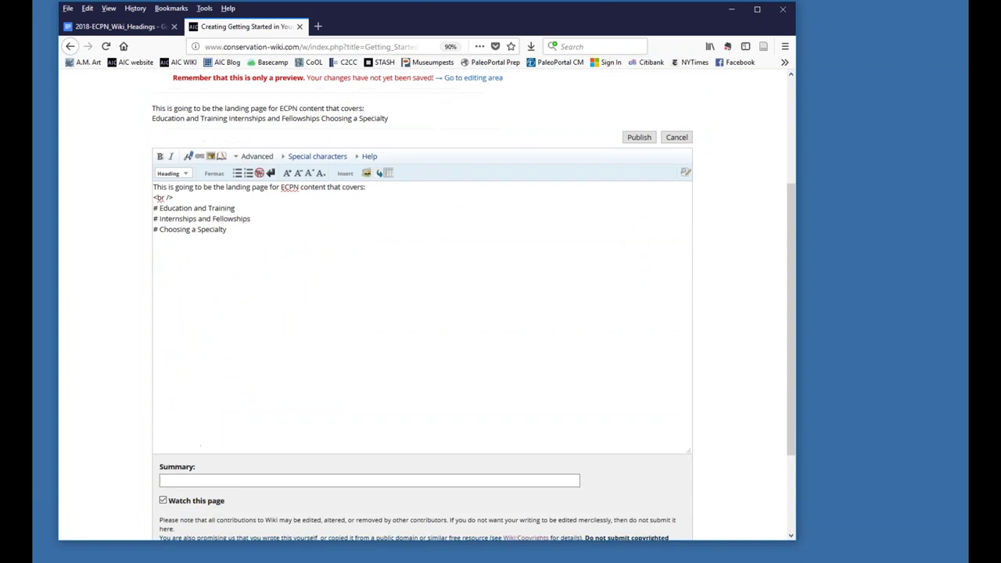
scroll(243, 519, down, 2)
click(248, 510)
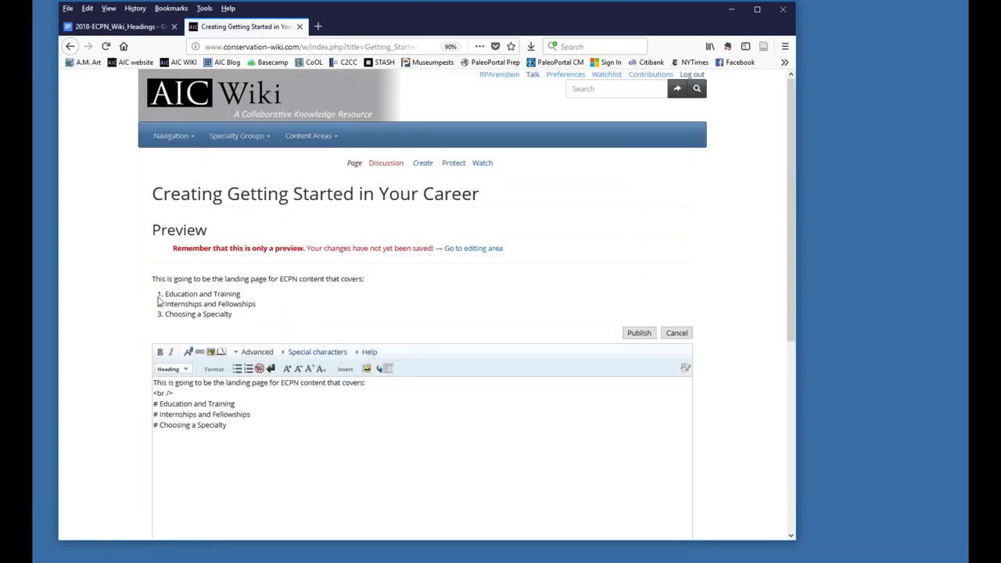
Step: Duplicate the three numbered topic lines below the original list, separated by a blank line
drag(247, 428, 154, 403)
key(ctrl+c)
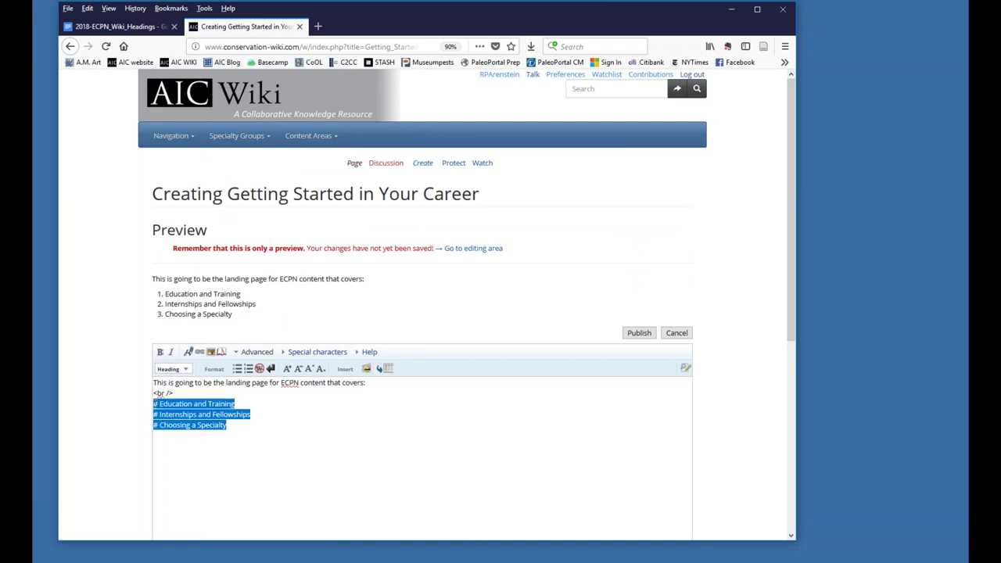
click(154, 405)
key(ctrl+Right)
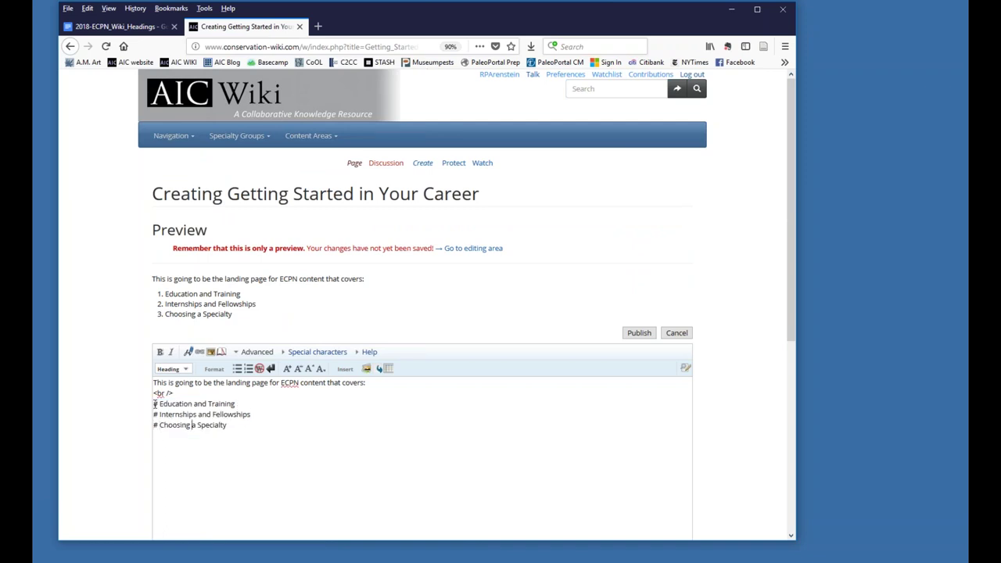
key(ctrl+v)
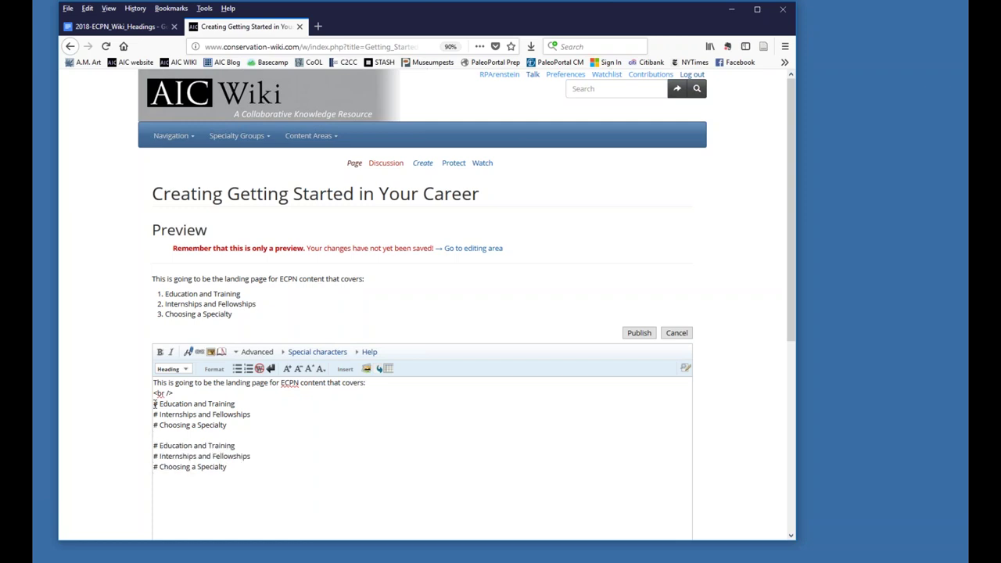
Step: Remove the # markers from the three duplicated topic lines
key(Up)
key(Up)
key(Home)
key(Delete)
key(Delete)
key(Delete)
key(Delete)
key(Down)
key(Delete)
key(Delete)
Step: Format the three duplicated topic lines as a bulleted list and preview the page
drag(220, 466, 145, 442)
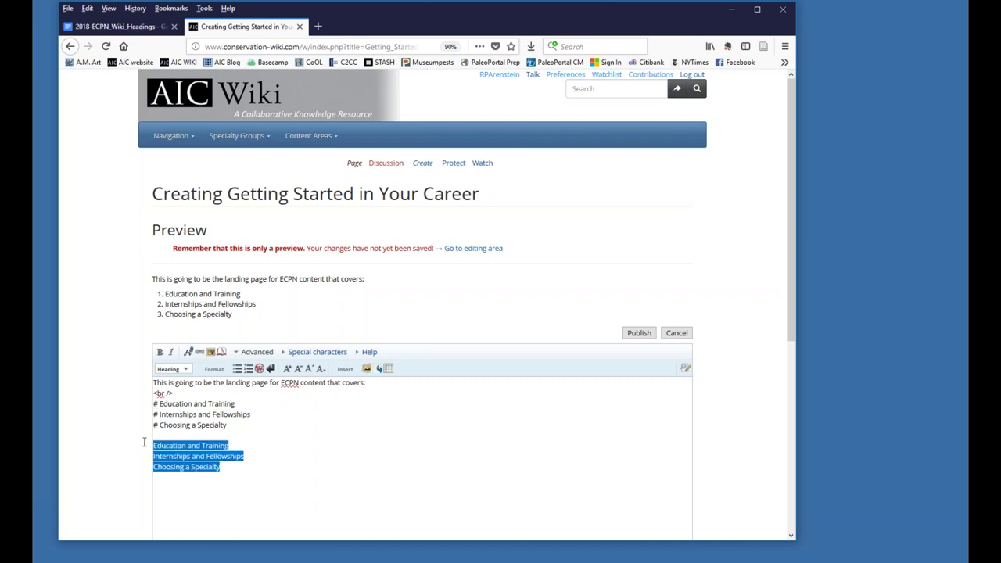
click(237, 369)
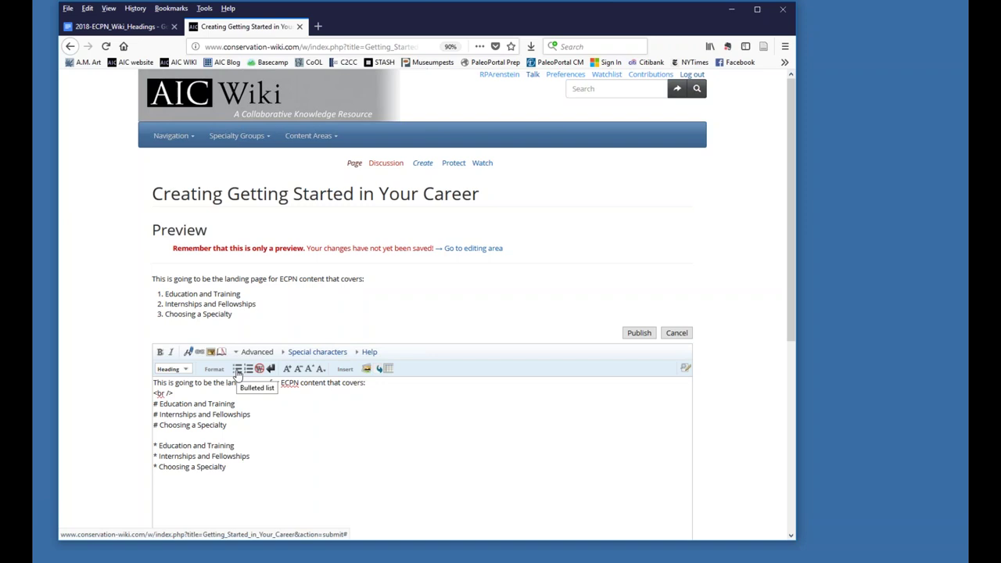
scroll(217, 446, down, 4)
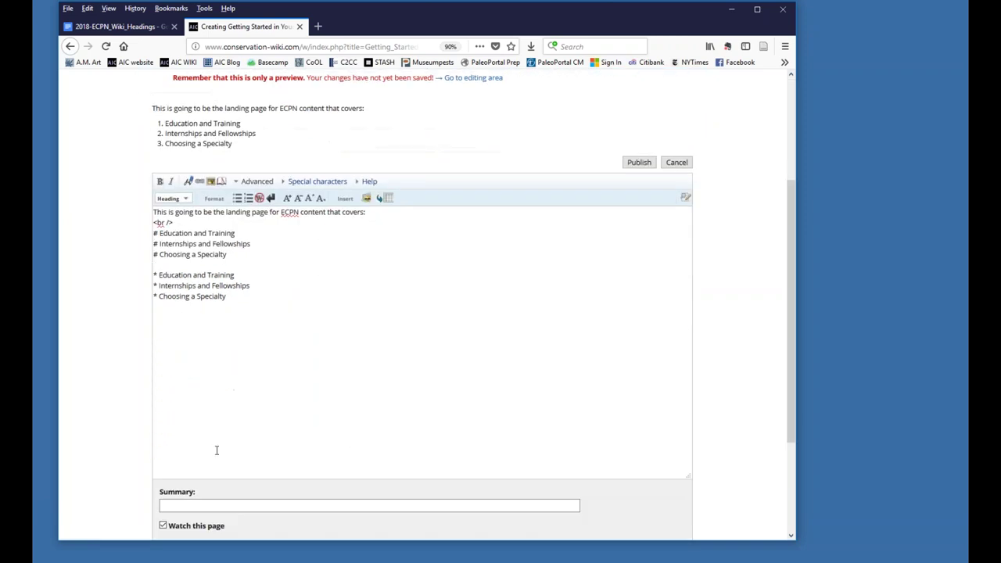
scroll(216, 449, down, 2)
click(234, 529)
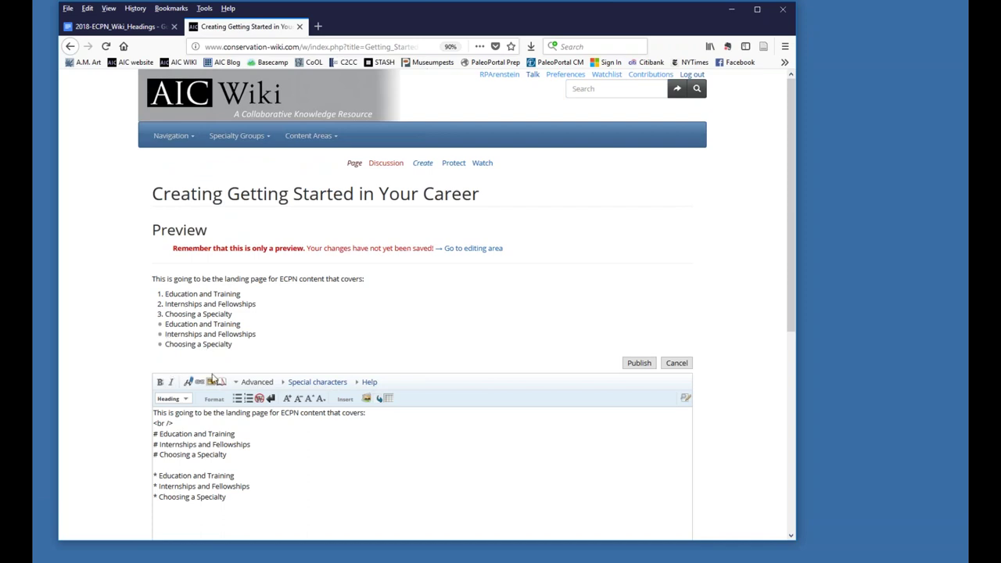
Step: Remove the asterisk markers from the three duplicated topic lines, keeping a blank line between them and the numbered list
click(254, 499)
click(157, 475)
key(BackSpace)
key(BackSpace)
key(Delete)
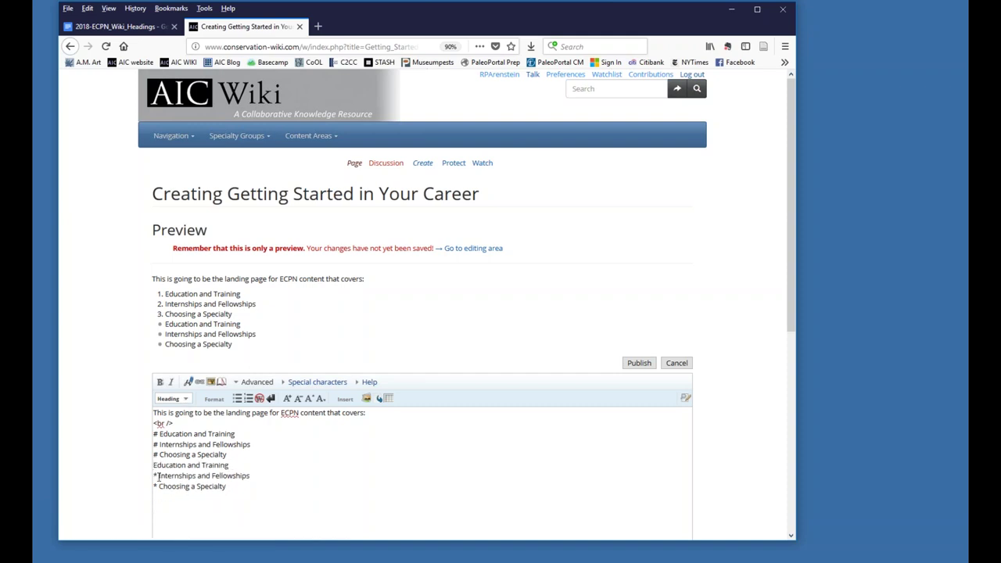
click(158, 476)
key(BackSpace)
key(BackSpace)
key(Down)
key(Delete)
key(Delete)
key(Up)
key(Up)
key(Return)
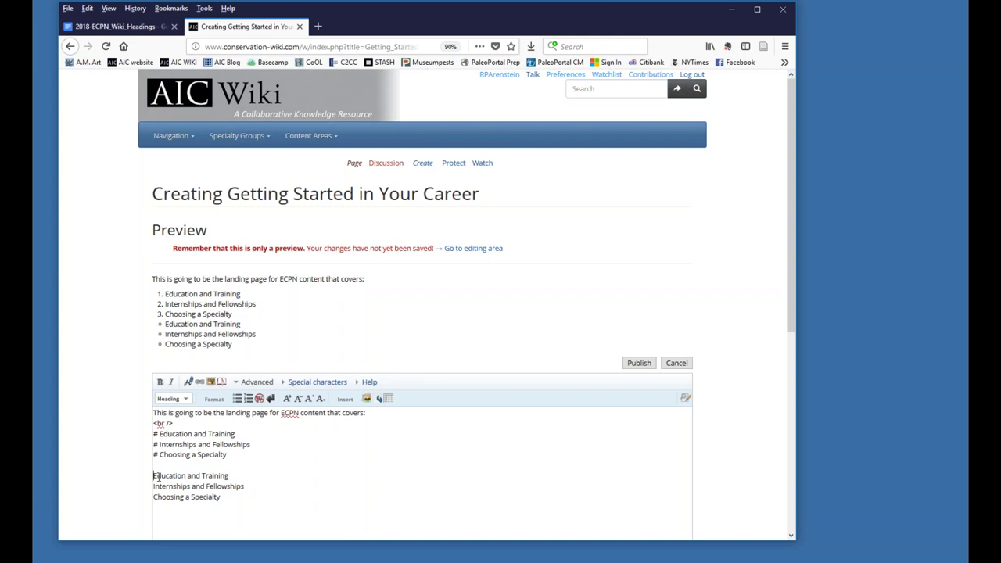
Step: Format the three unmarked topic lines together as a Level 2 heading and preview the page
click(186, 398)
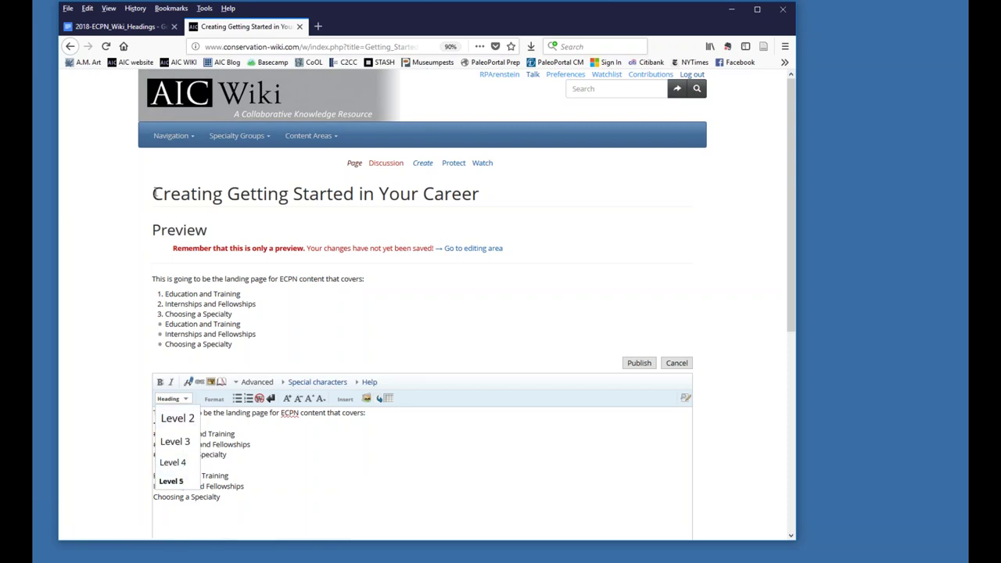
drag(153, 195, 479, 195)
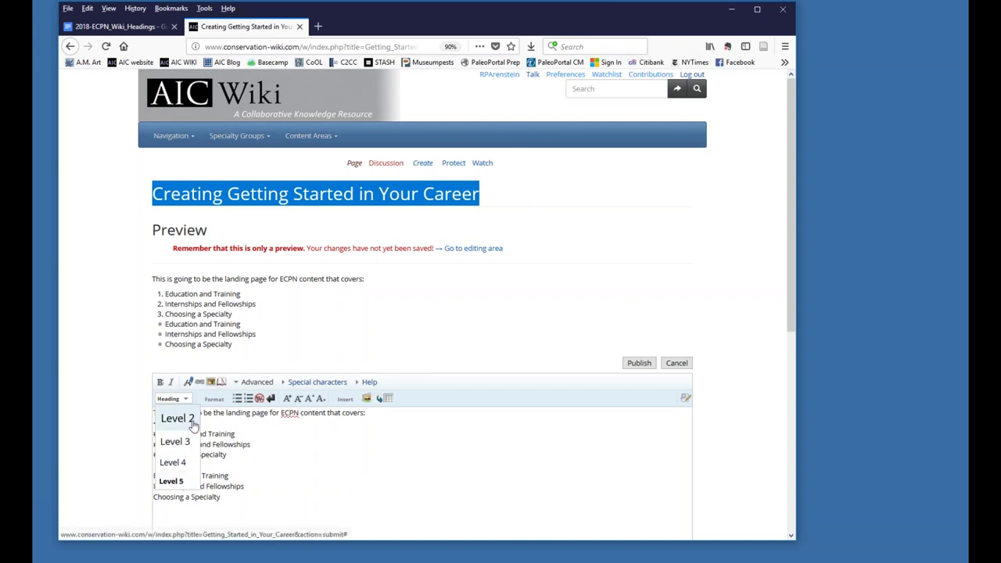
click(344, 470)
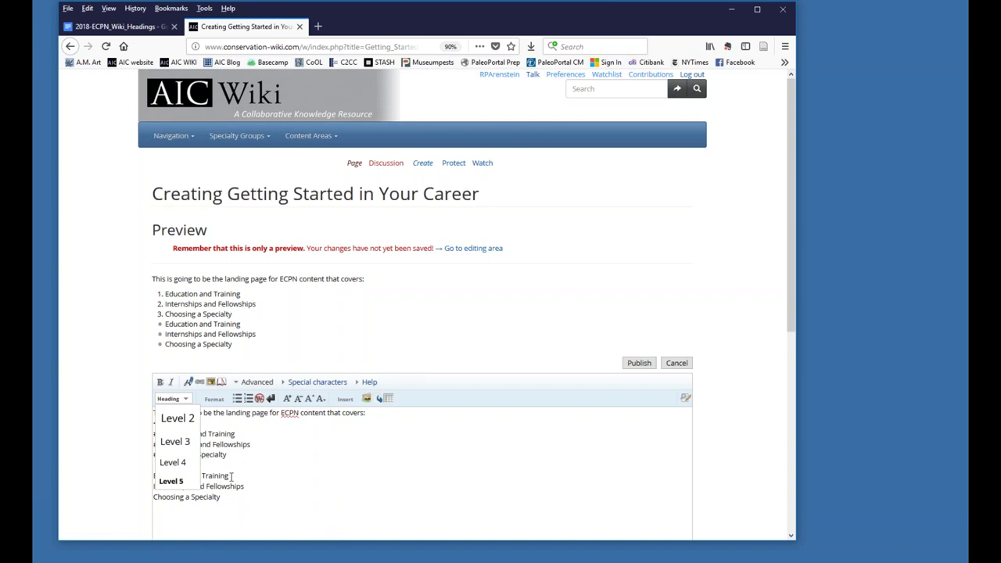
drag(227, 505, 153, 474)
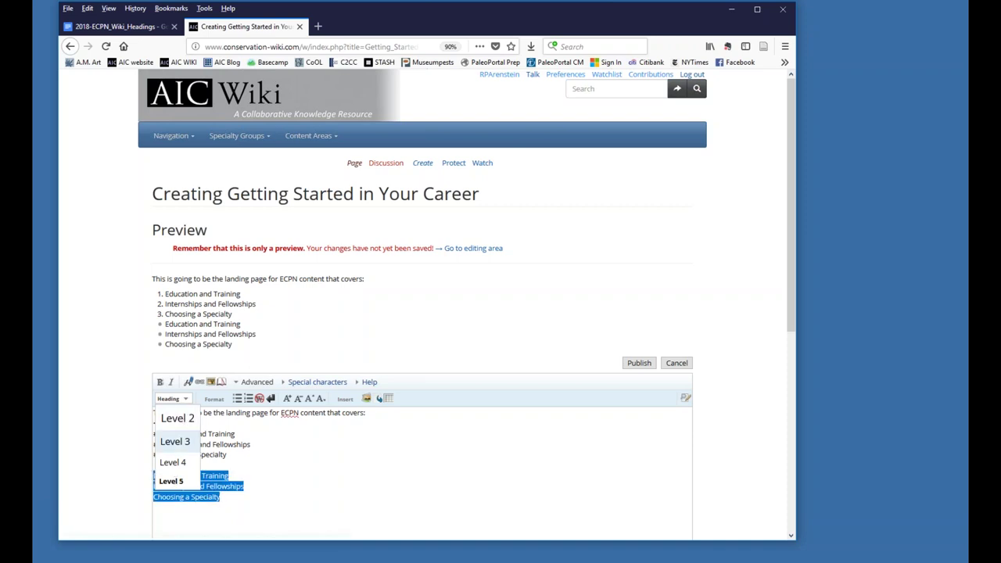
click(177, 418)
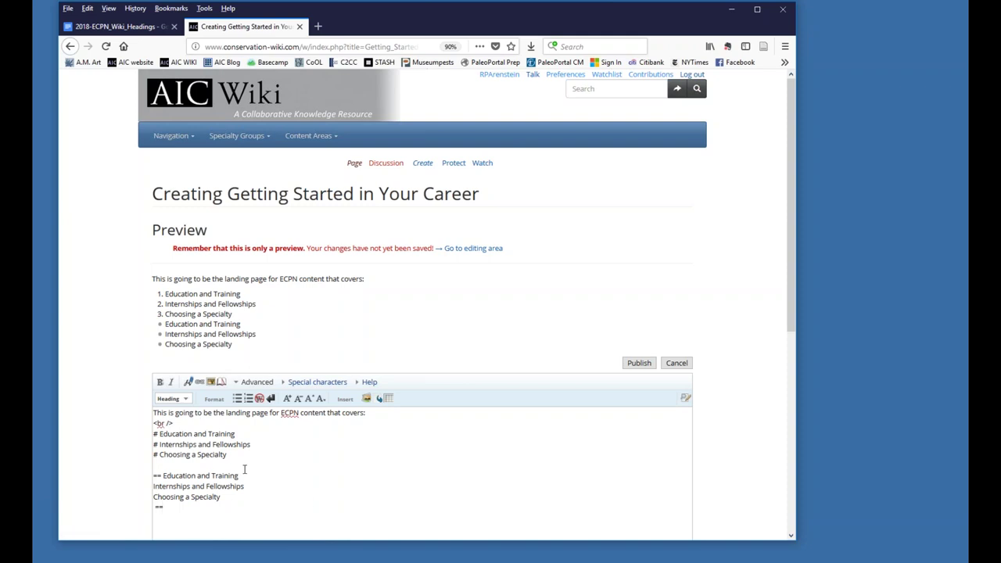
scroll(245, 469, down, 3)
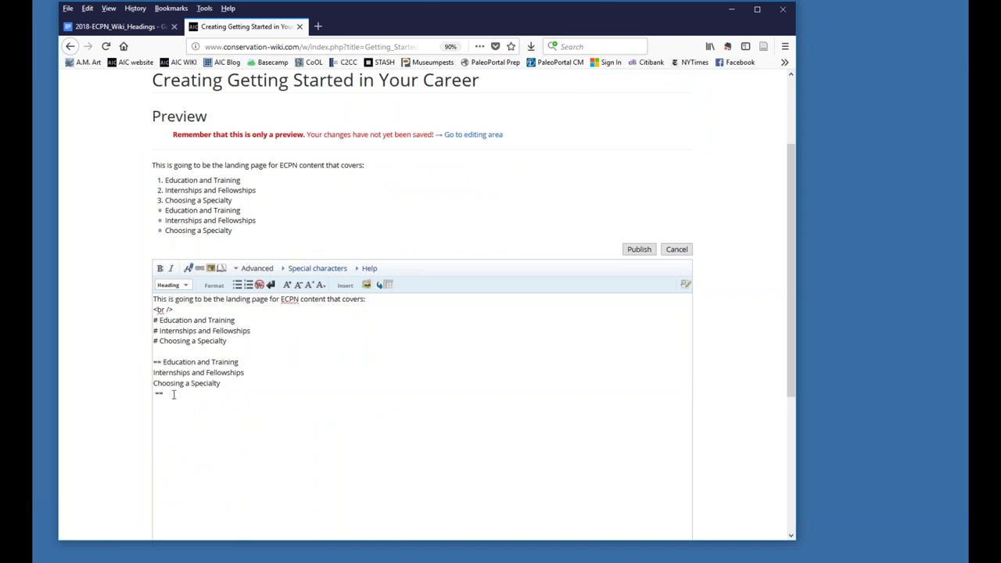
scroll(222, 418, down, 4)
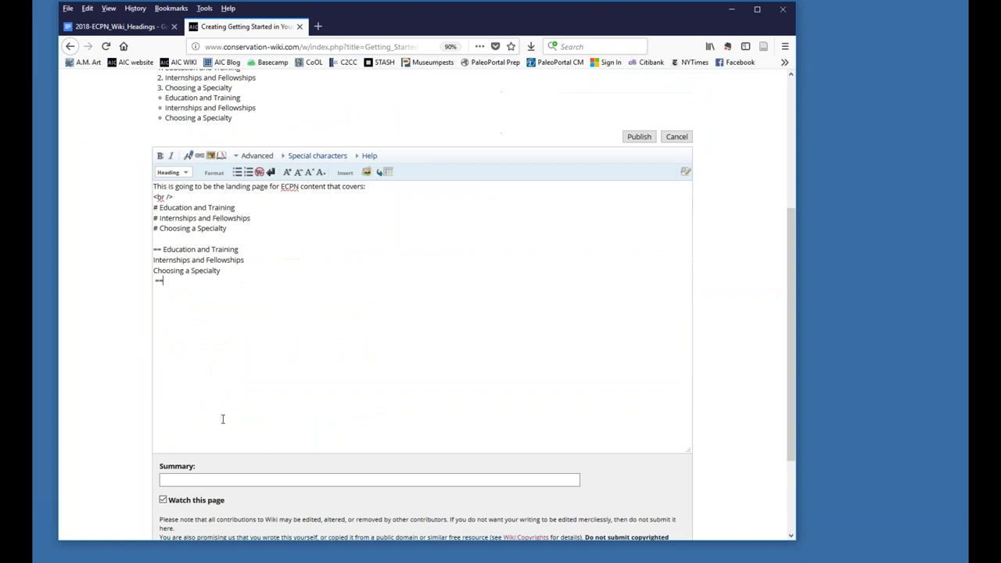
click(246, 505)
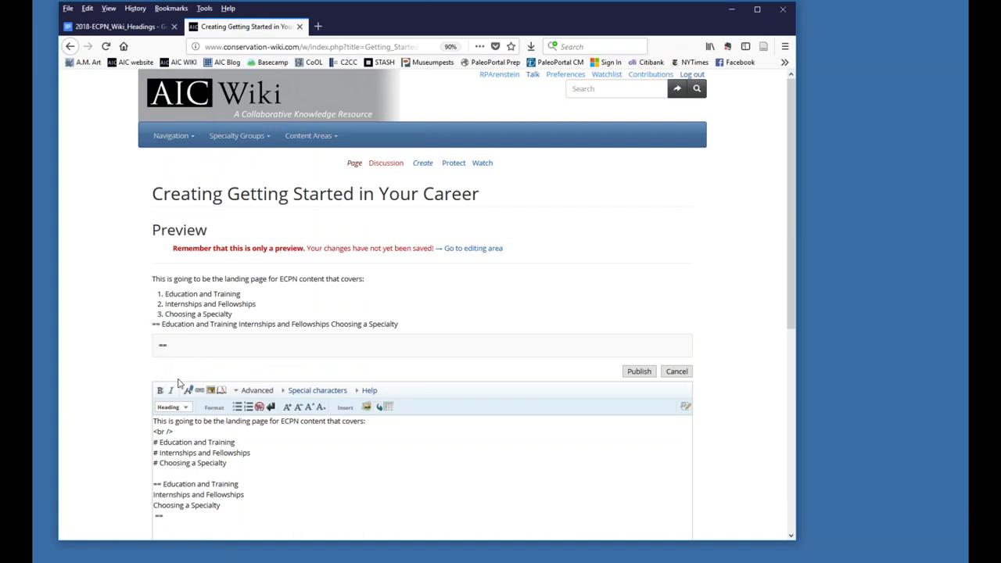
Step: Complete the == heading markers around the Education and Training line and the Internships and Fellowships line below the numbered list
scroll(248, 411, down, 3)
click(248, 369)
text(==)
key(Down)
text(==)
key(Home)
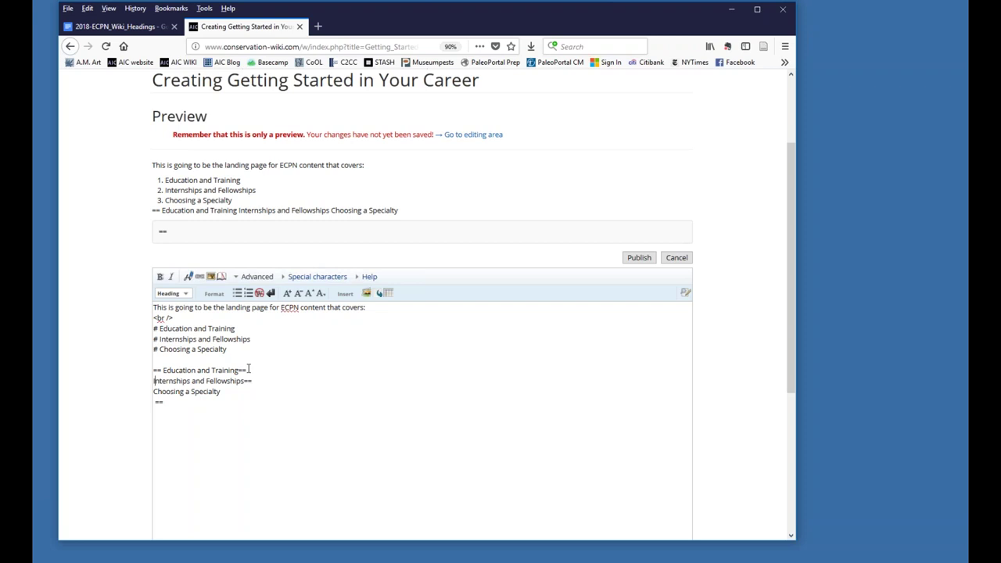
text(== )
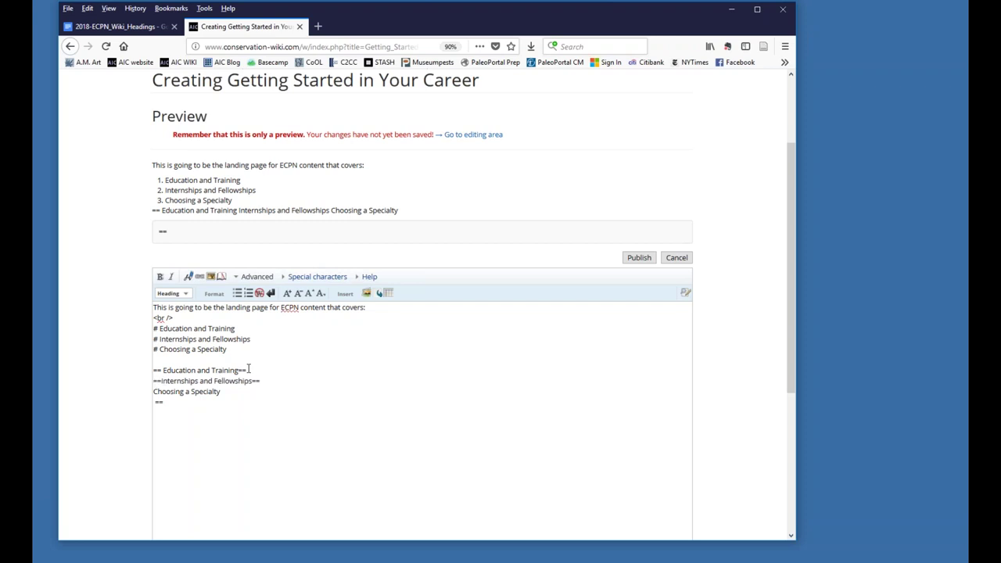
Step: Enclose the last Choosing a Specialty line in == markers, leaving no stray marker line below it, and preview the page
text(==)
key(Down)
key(Home)
key(BackSpace)
scroll(292, 362, down, 3)
scroll(223, 487, down, 3)
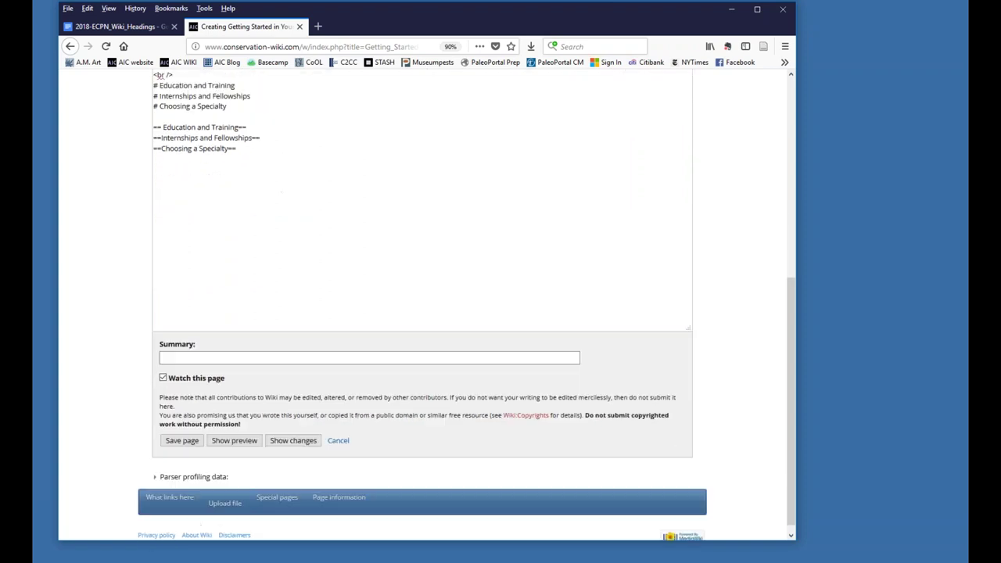
click(243, 441)
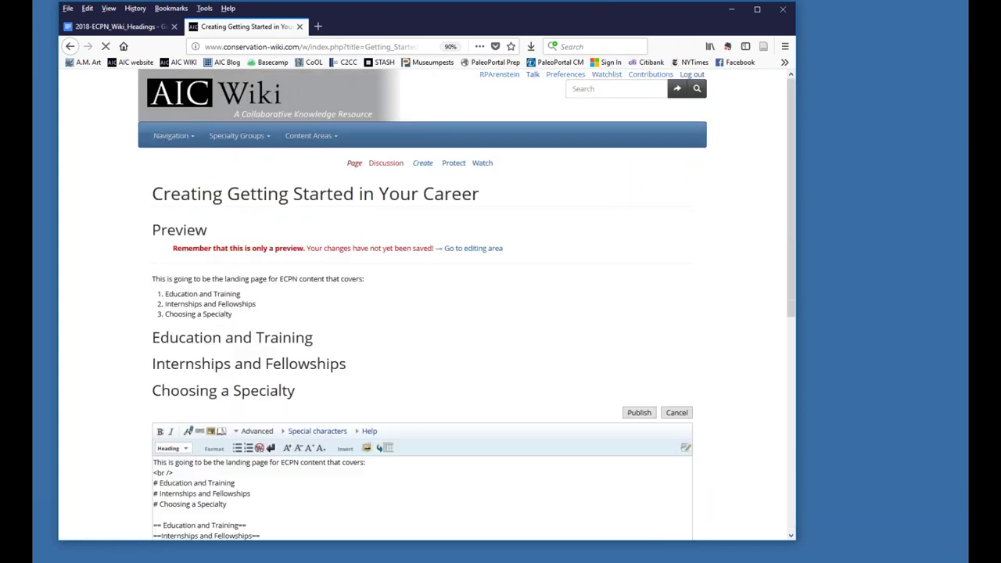
Step: Add the lines "choosing objects", "choosing archaeological objects" and "choosing iron-alloy only" below the Choosing a Specialty heading
scroll(352, 365, down, 3)
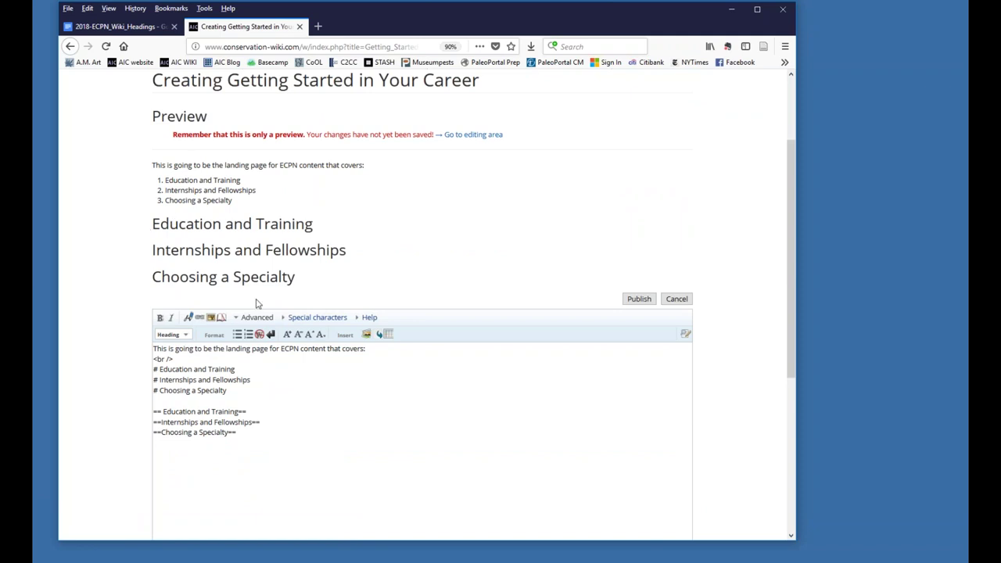
click(243, 434)
text(choosing obje)
text(cts )
text(choosi)
text(ng)
text( archaeolo)
text(gical objects)
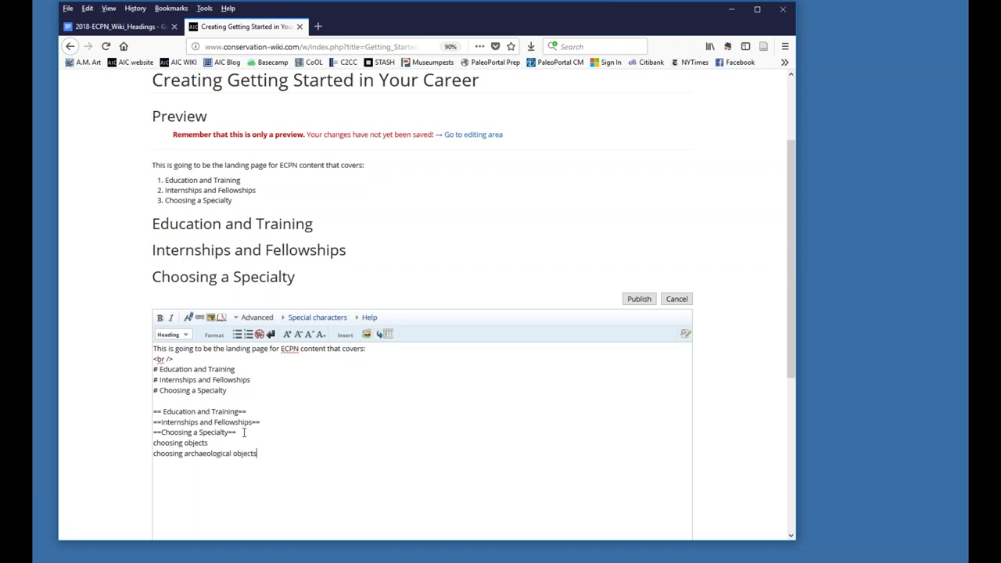
key(Return)
text(choosing iron-alloy only)
Step: Format "choosing objects" as a Level 3 heading and "choosing archaeological objects" as a Level 4 heading
drag(207, 442, 149, 443)
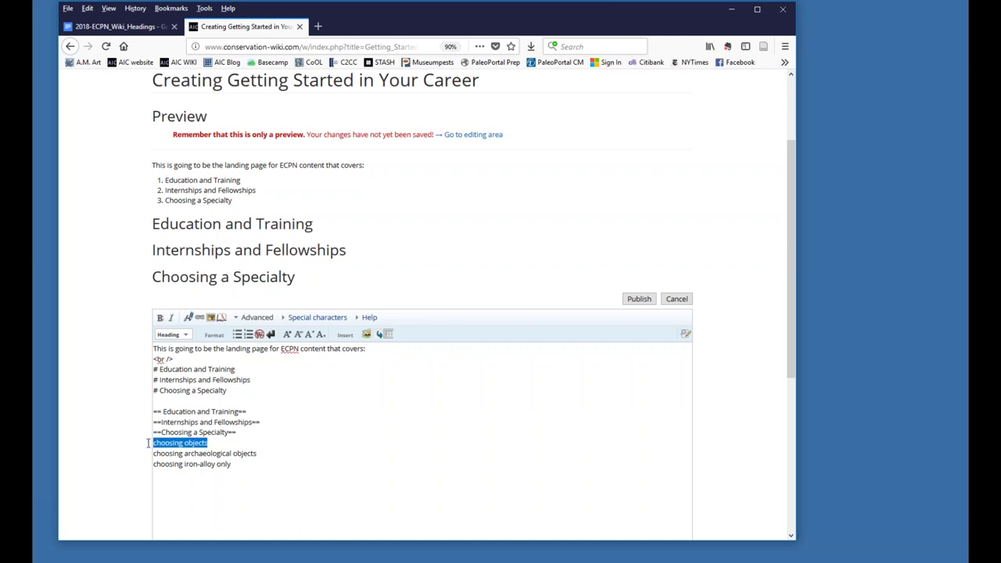
click(169, 335)
click(174, 377)
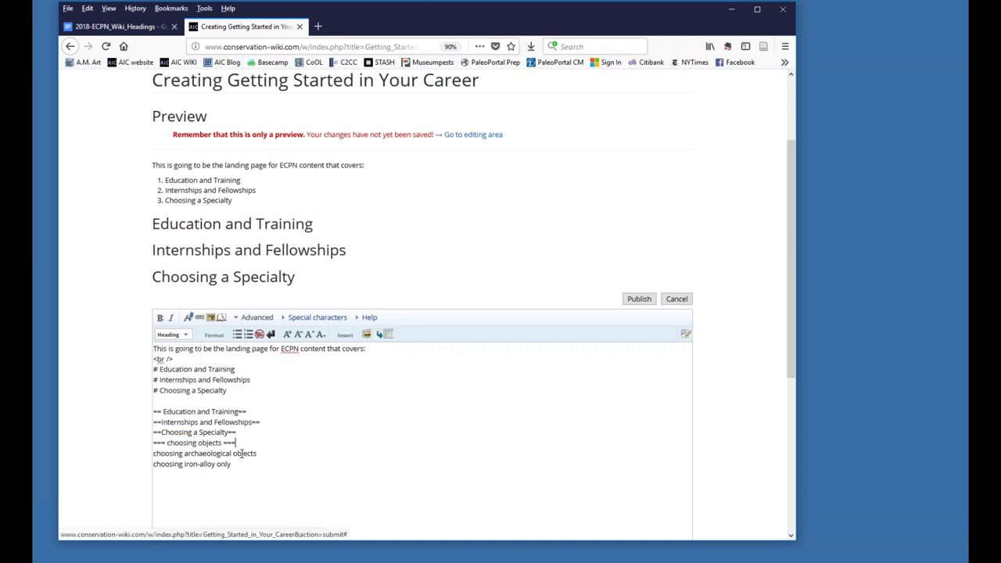
drag(258, 455, 154, 454)
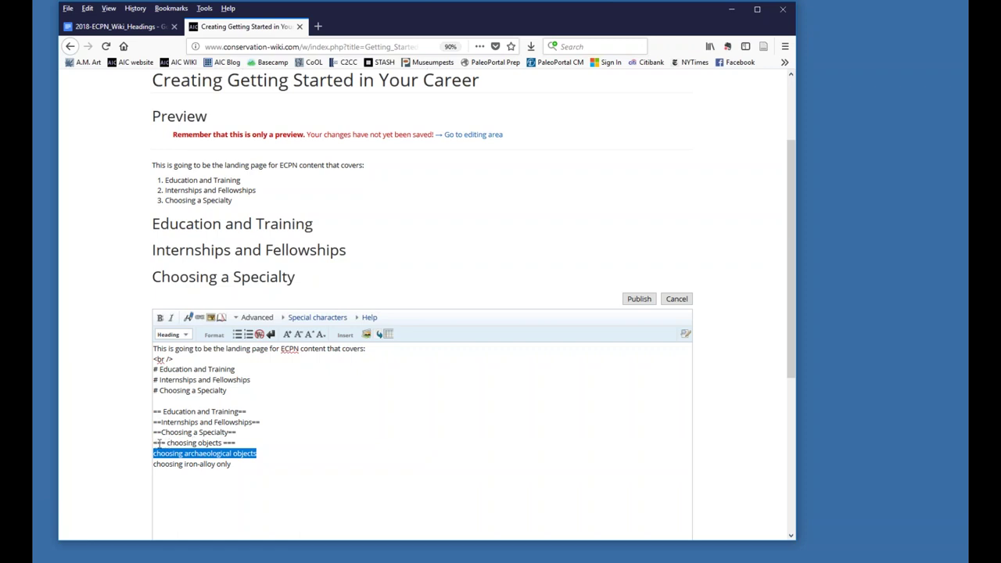
click(185, 335)
click(173, 397)
Step: Format "choosing iron-alloy only" as a Level 5 heading and preview the page
drag(230, 465, 153, 465)
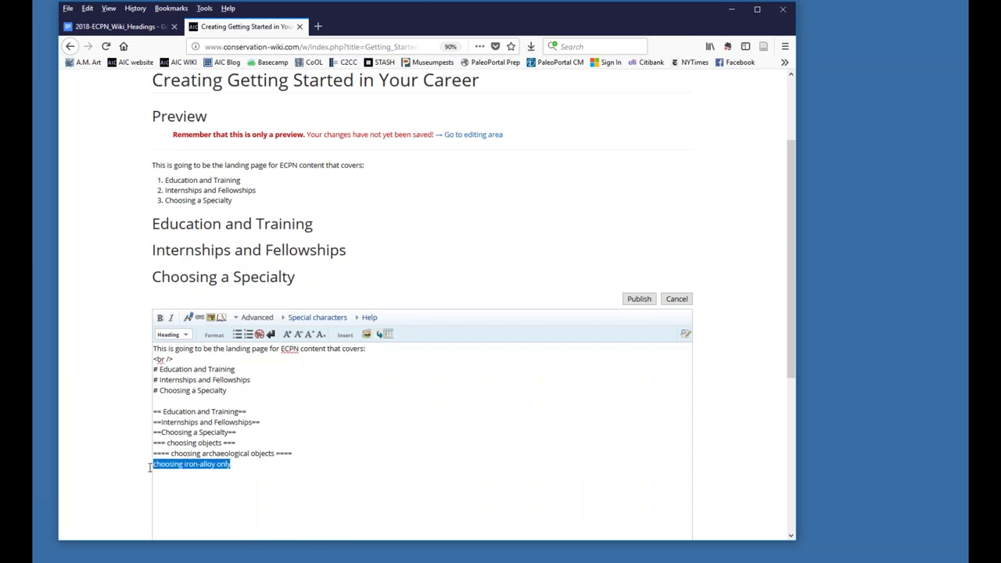
click(185, 334)
click(172, 416)
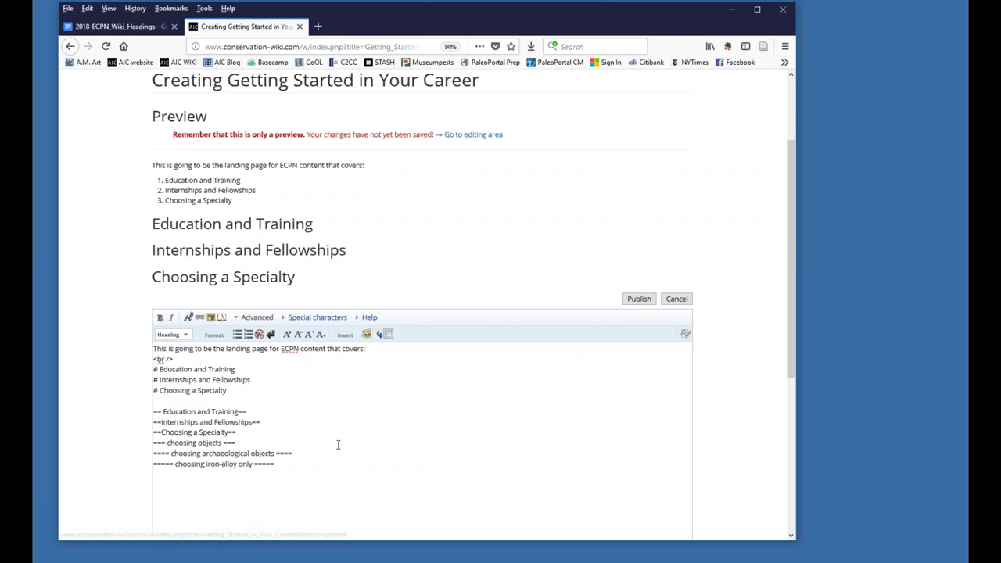
scroll(340, 443, down, 7)
click(234, 440)
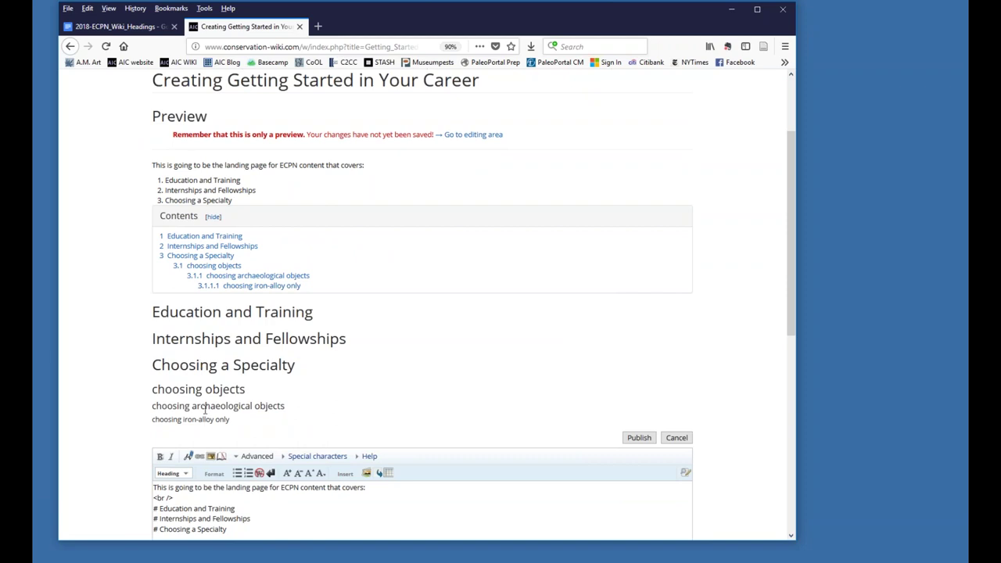
Step: Compare the previewed contents box and heading hierarchy with the heading markup in the edit area
scroll(286, 402, down, 3)
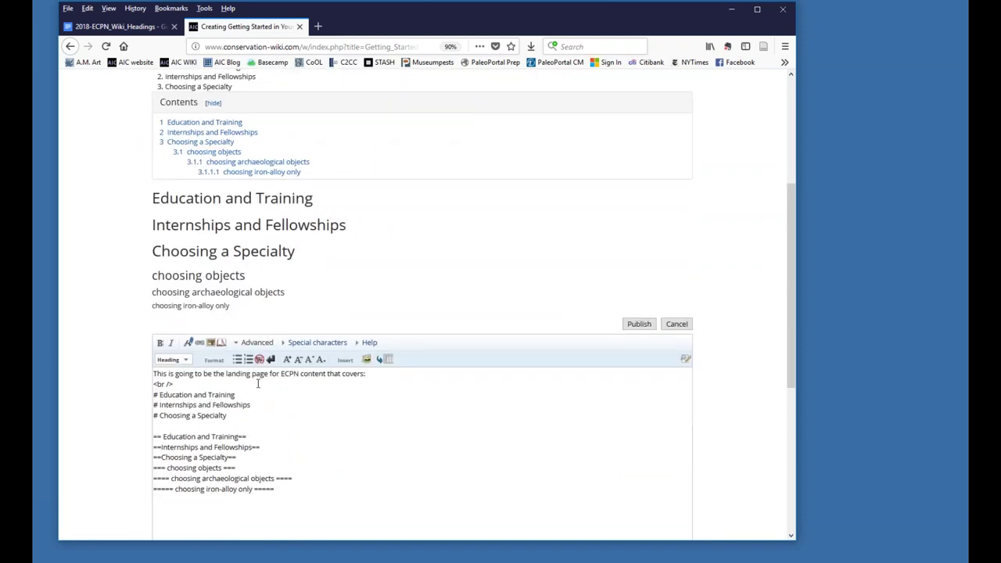
scroll(250, 434, up, 3)
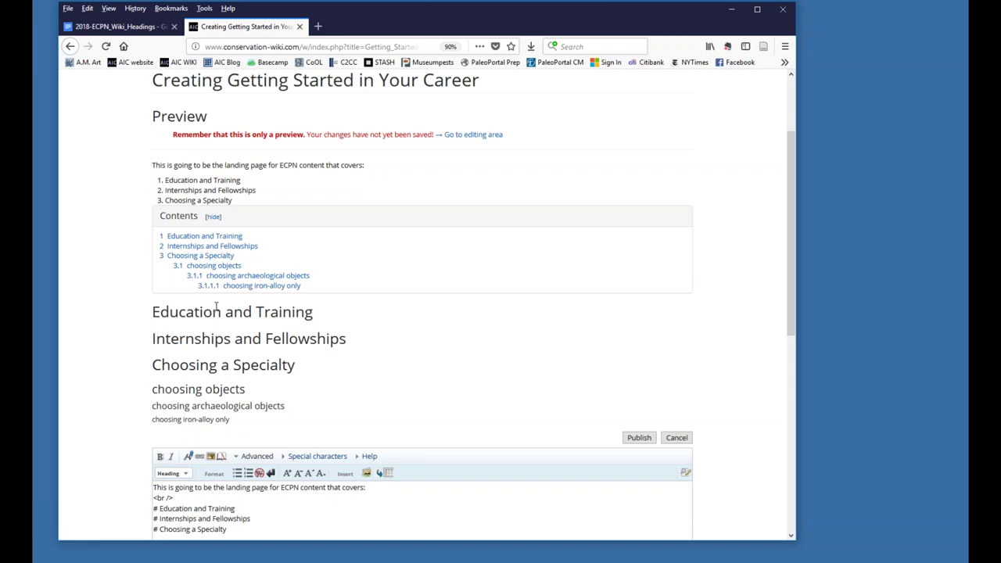
scroll(304, 355, down, 1)
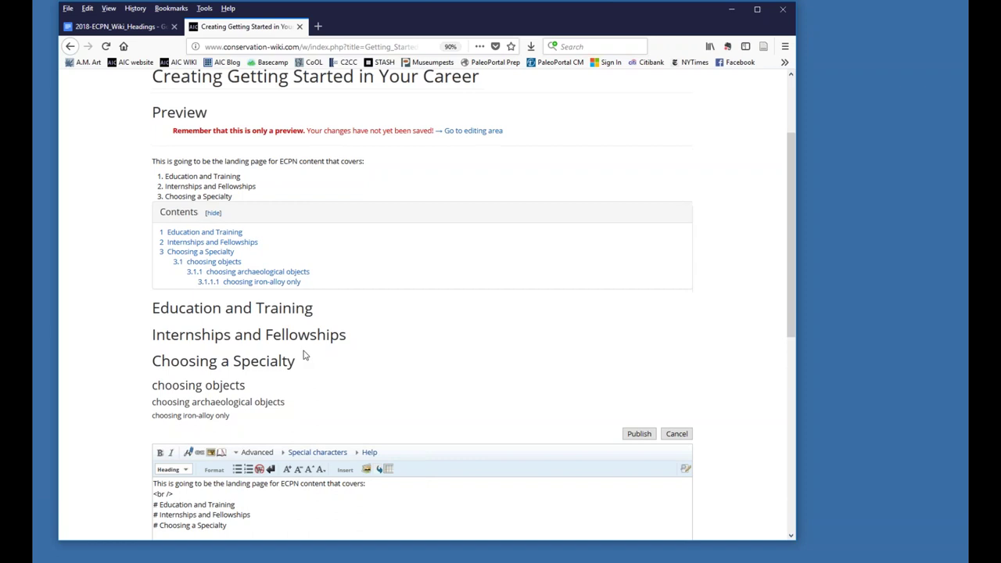
scroll(305, 355, down, 1)
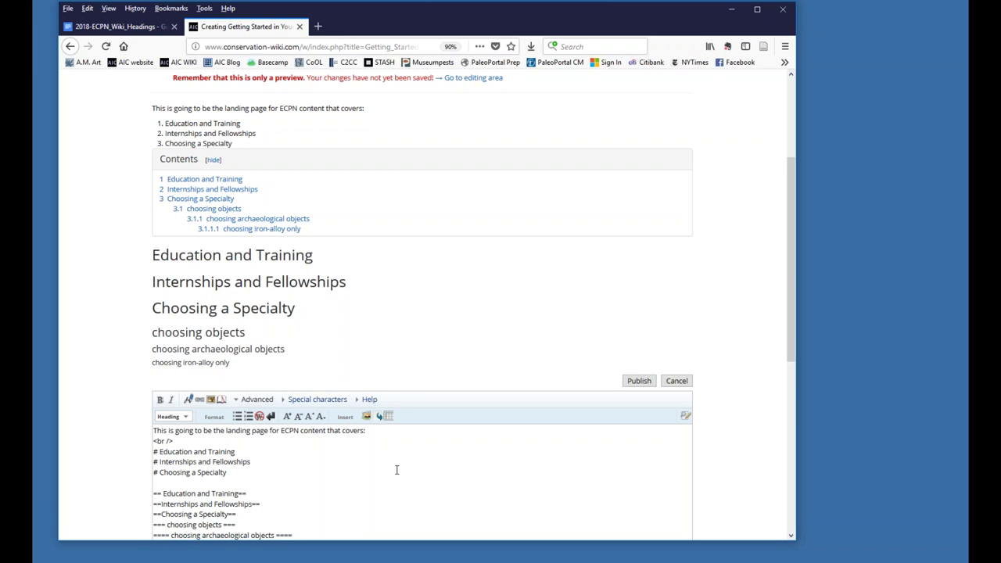
scroll(397, 469, up, 3)
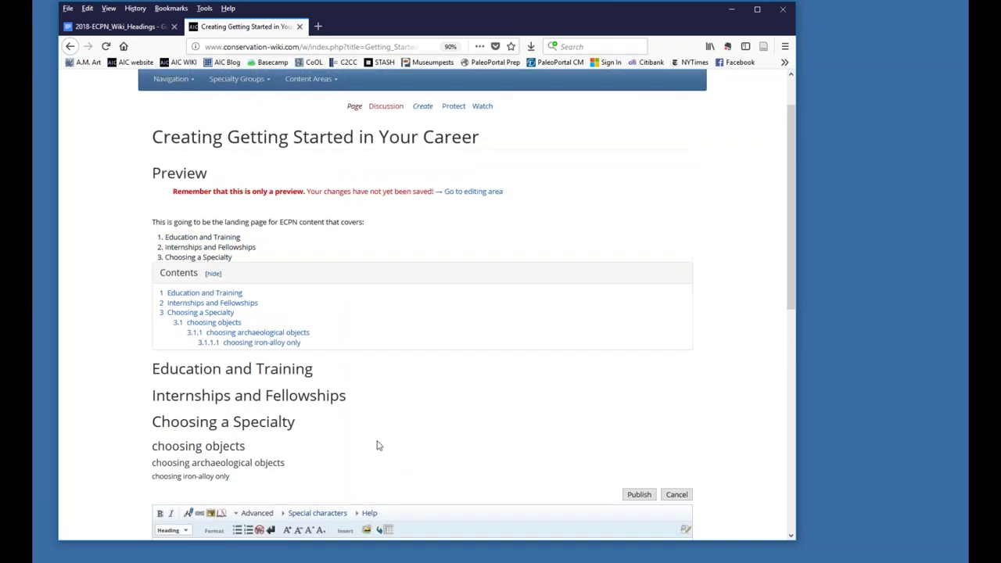
scroll(378, 445, down, 2)
scroll(378, 445, down, 2)
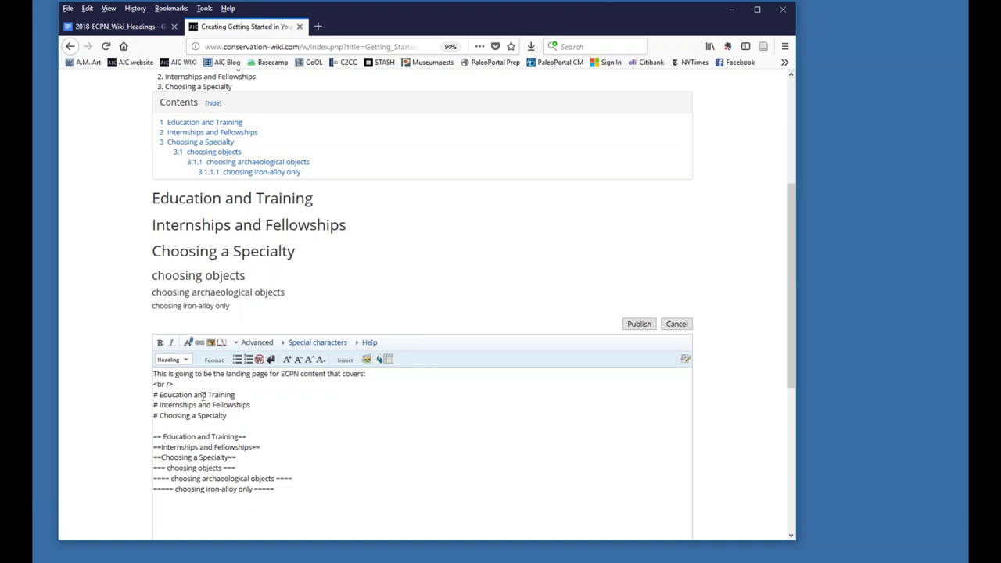
scroll(201, 395, up, 4)
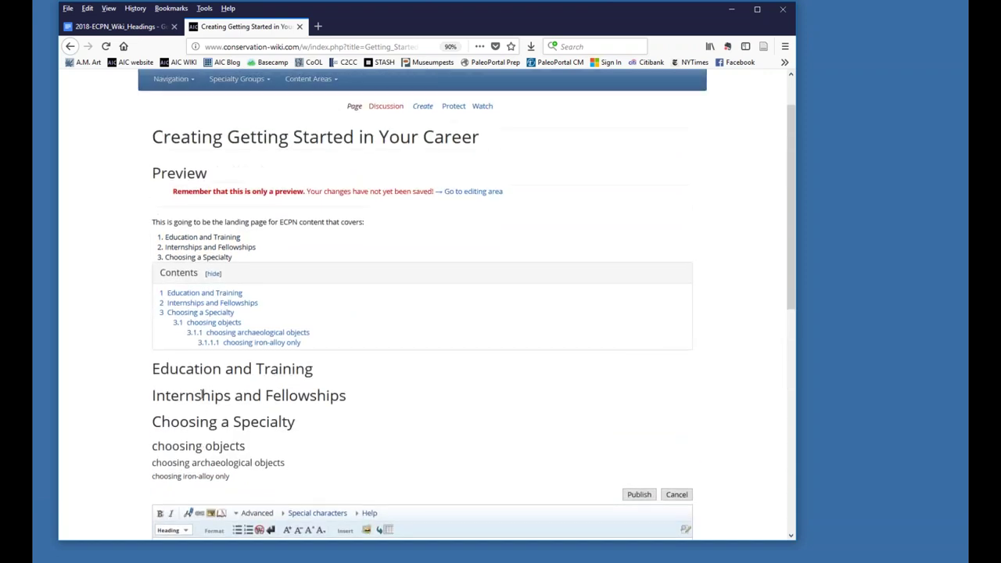
scroll(201, 394, down, 7)
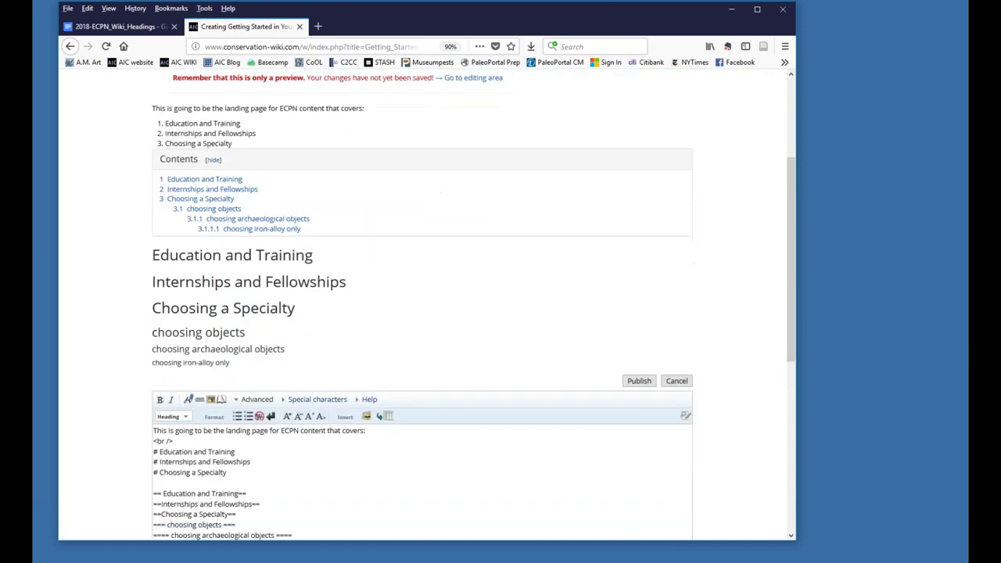
scroll(474, 305, down, 4)
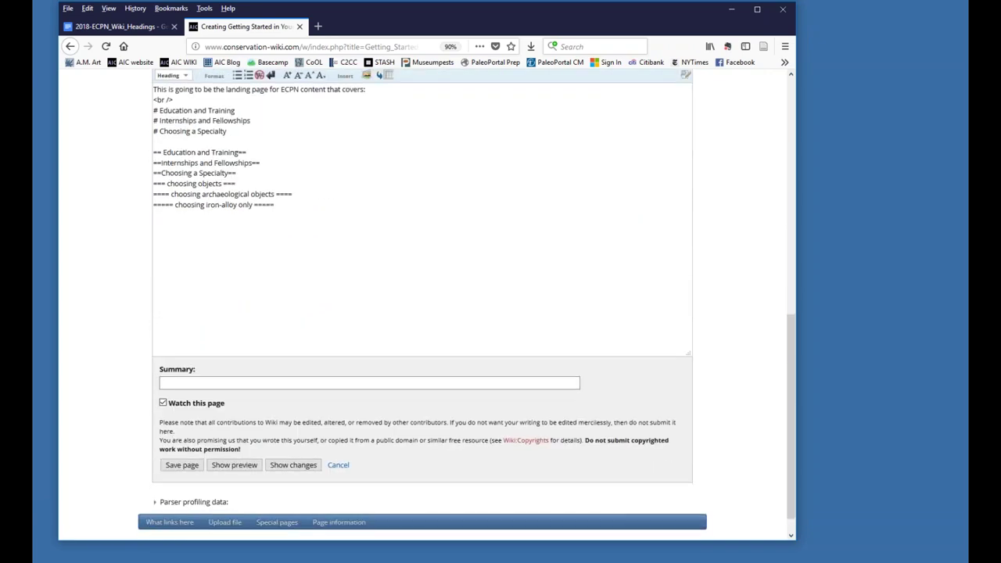
scroll(155, 375, up, 4)
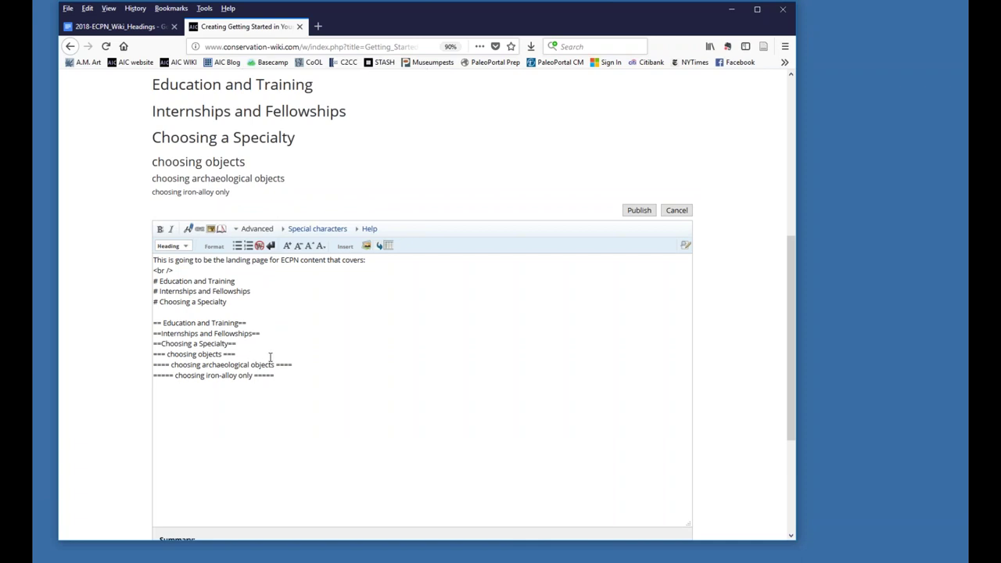
scroll(269, 354, down, 2)
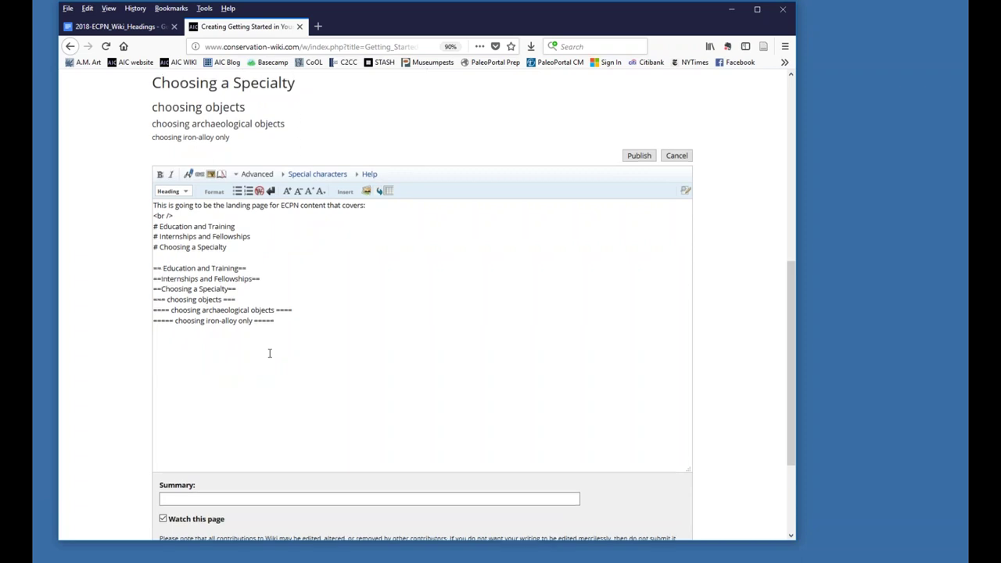
scroll(269, 354, up, 4)
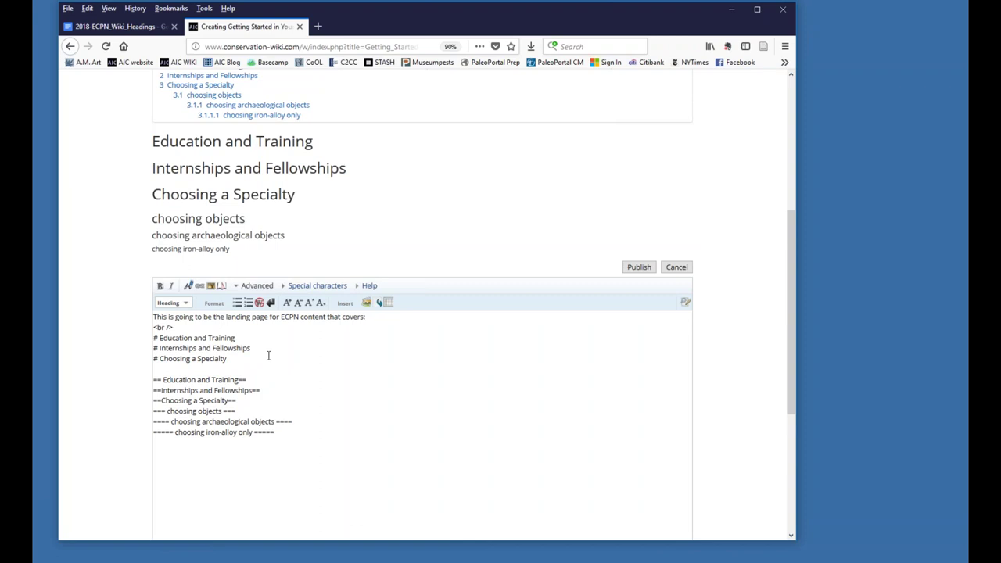
Step: Save the Getting Started in Your Career page and look over the published version
scroll(284, 351, down, 8)
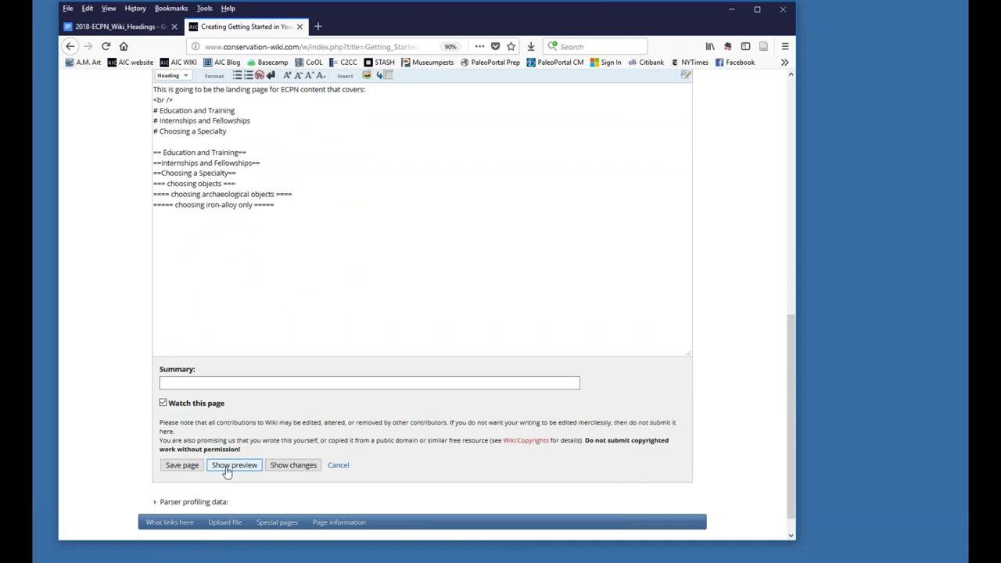
click(185, 469)
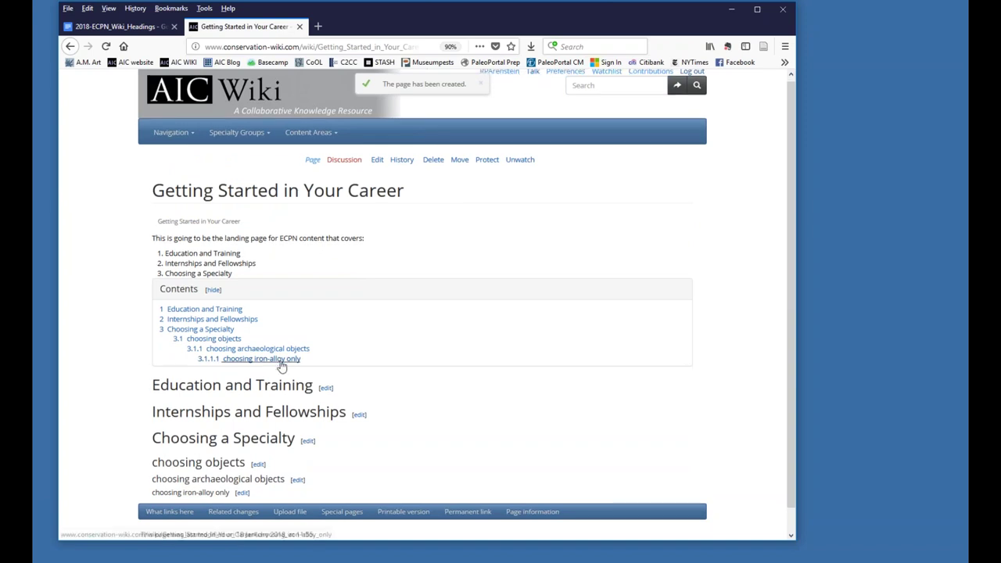
scroll(336, 355, down, 1)
scroll(305, 353, up, 1)
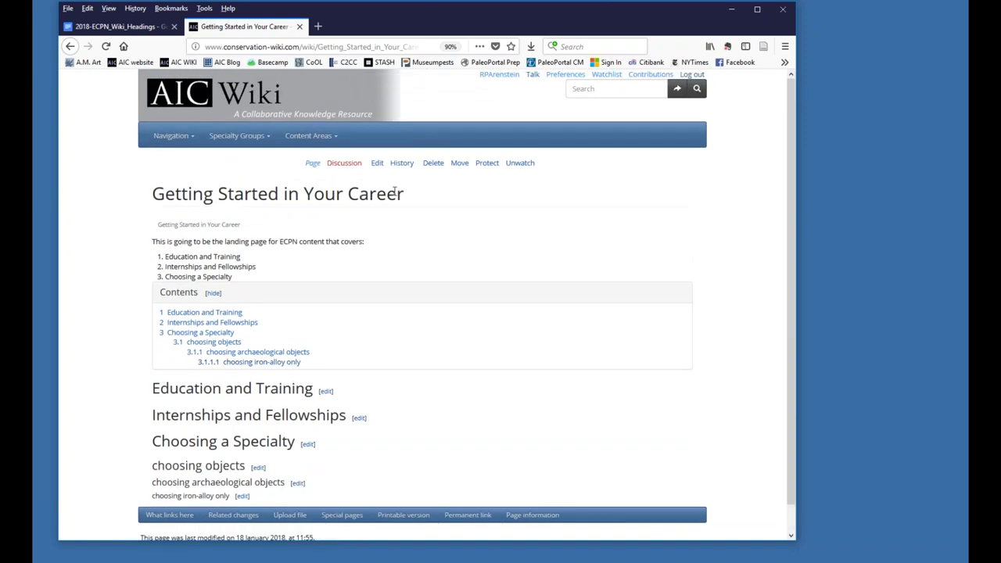
drag(403, 196, 154, 202)
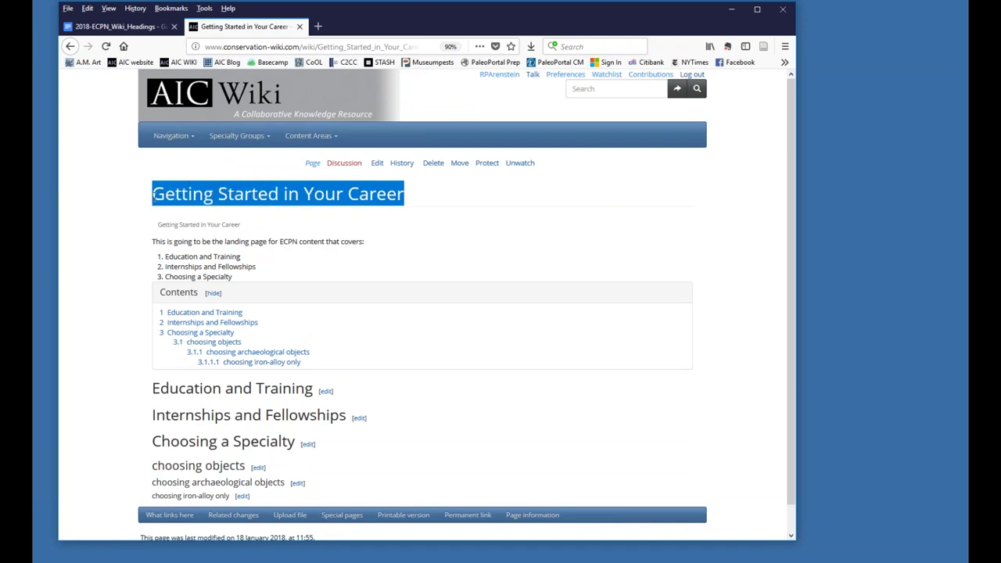
drag(154, 196, 415, 205)
click(154, 194)
drag(154, 194, 404, 194)
click(312, 391)
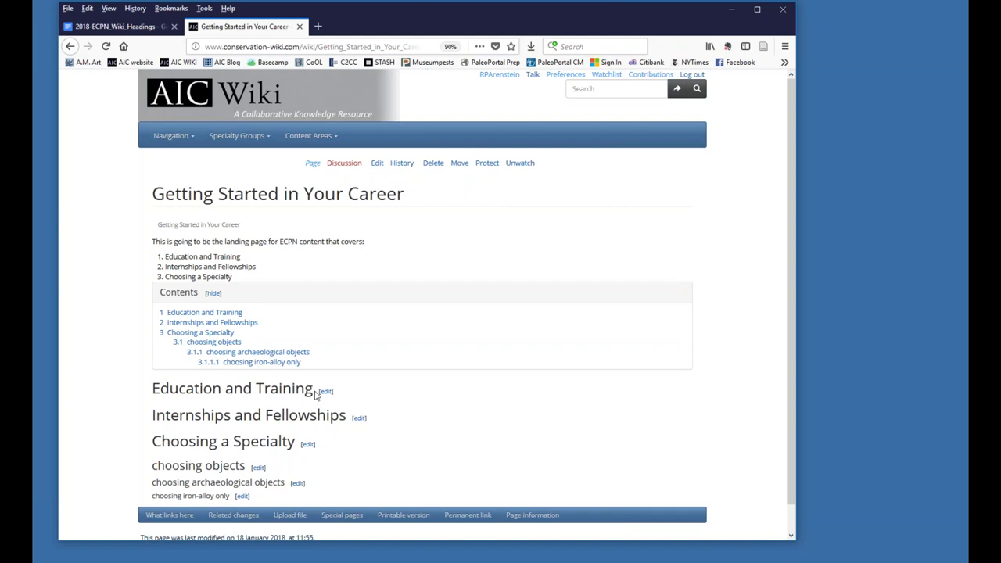
Step: Edit the Education and Training section and replace "and" with "&" in its heading
click(326, 393)
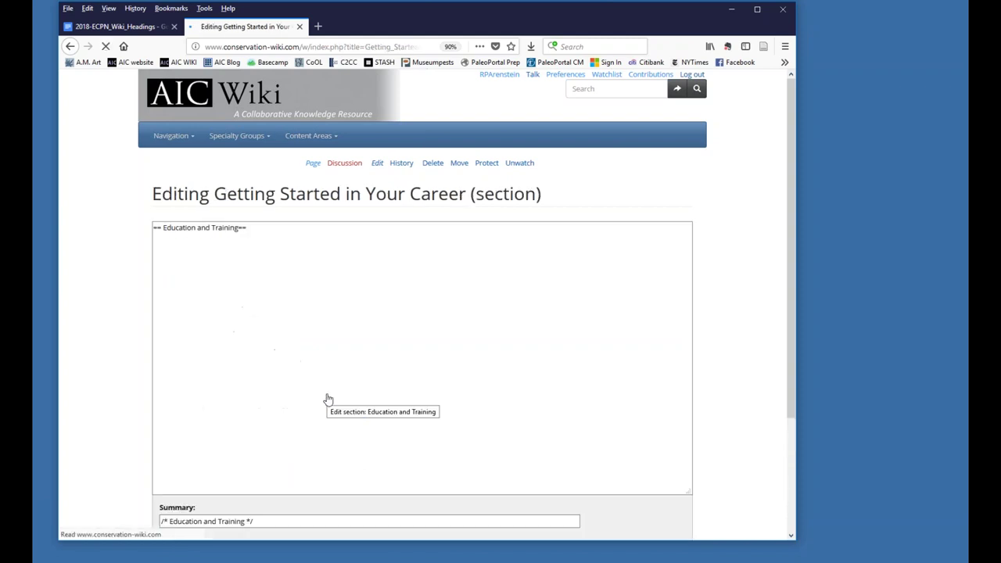
double_click(204, 279)
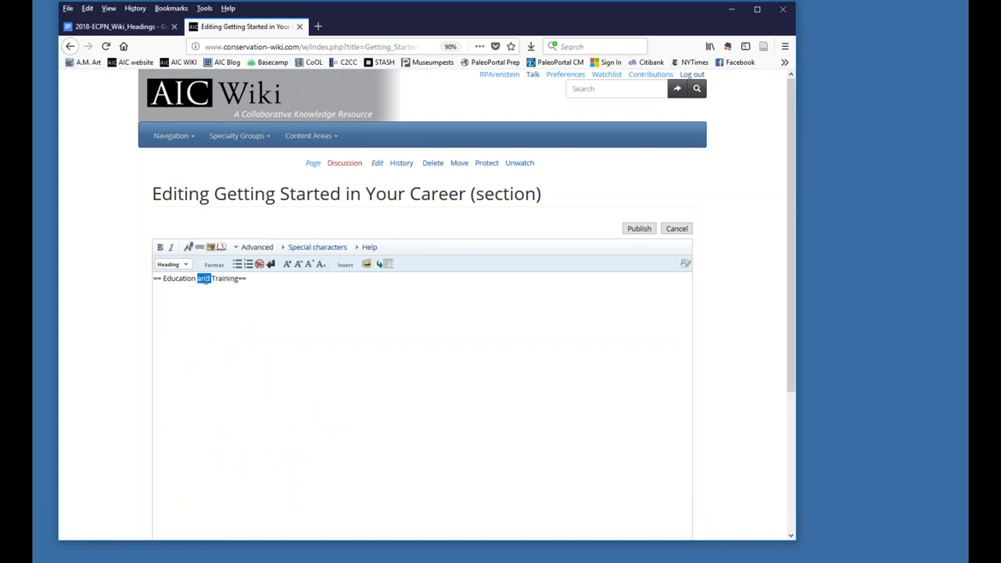
text(&)
Step: Turn the Education & Training heading text into an internal wiki link by enclosing it in double square brackets
text([[)
click(205, 279)
key(Right)
key(Right)
key(Right)
key(Right)
key(Right)
key(Right)
key(Right)
key(Right)
text(]])
Step: Add "changed from and to &" to the section's edit summary and save the page
scroll(448, 344, down, 3)
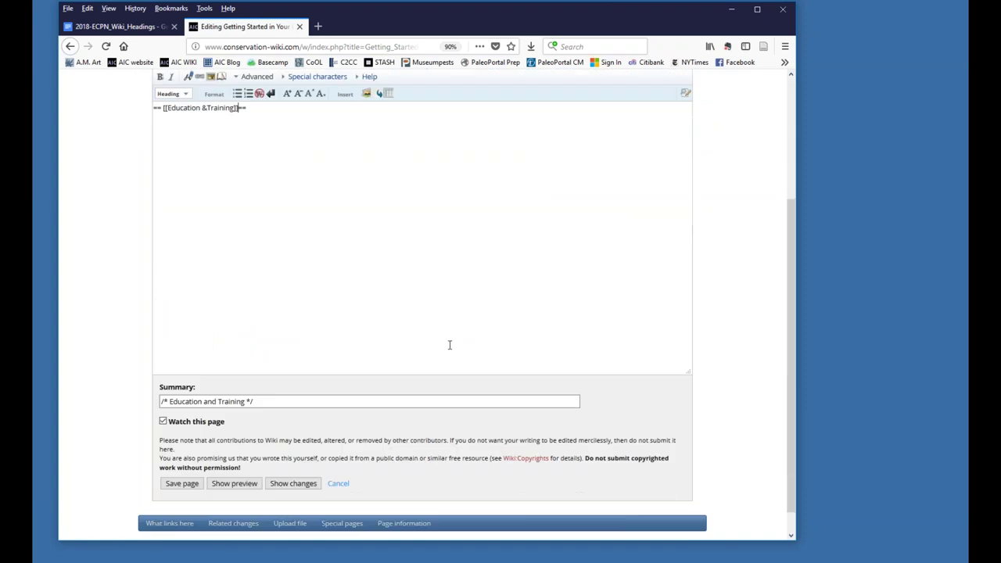
click(352, 403)
text(changed from and)
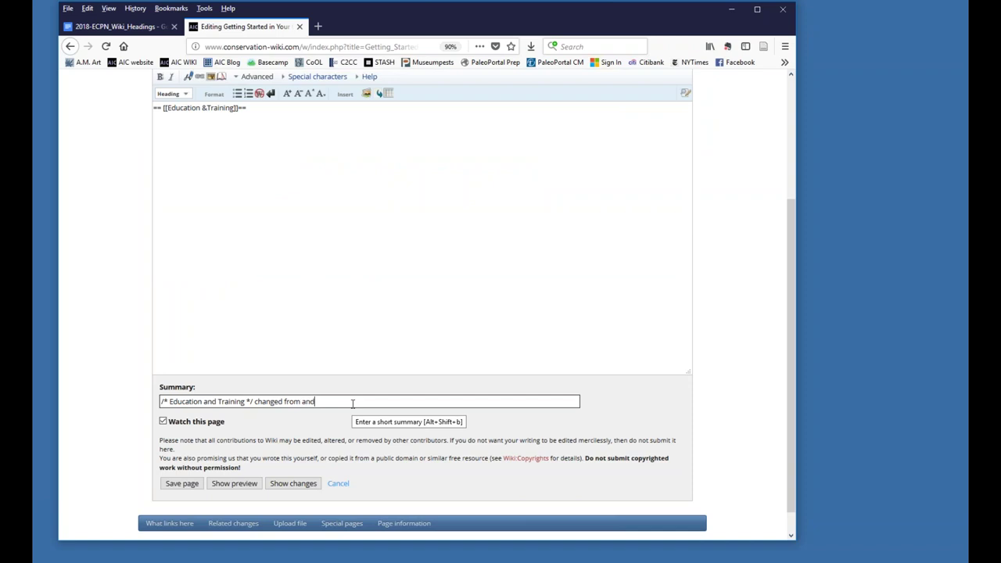
text( to &)
click(201, 484)
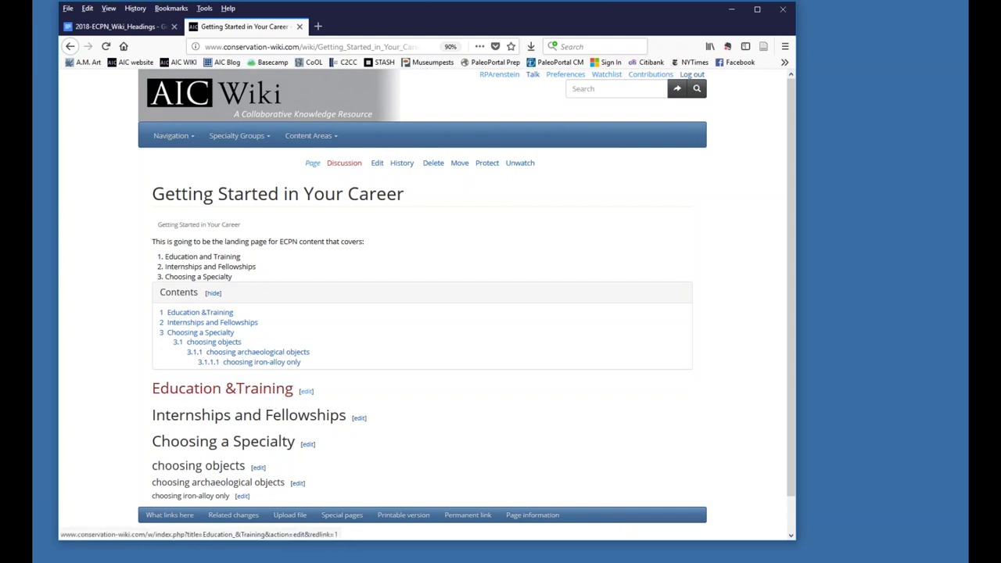
Step: Reopen the Education & Training section, insert the missing space after "&" in the linked heading, and publish the change
click(306, 391)
click(206, 278)
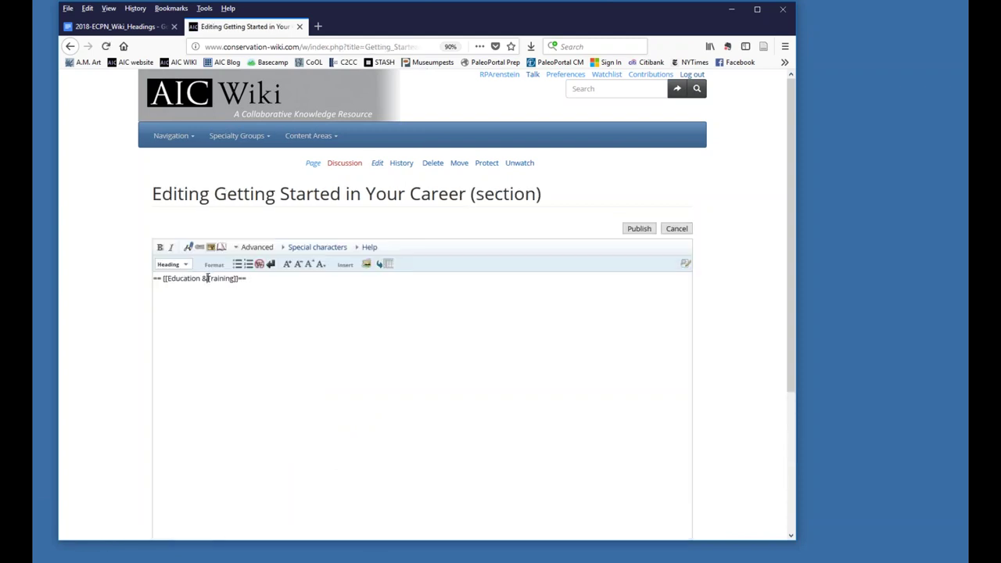
click(643, 230)
click(463, 405)
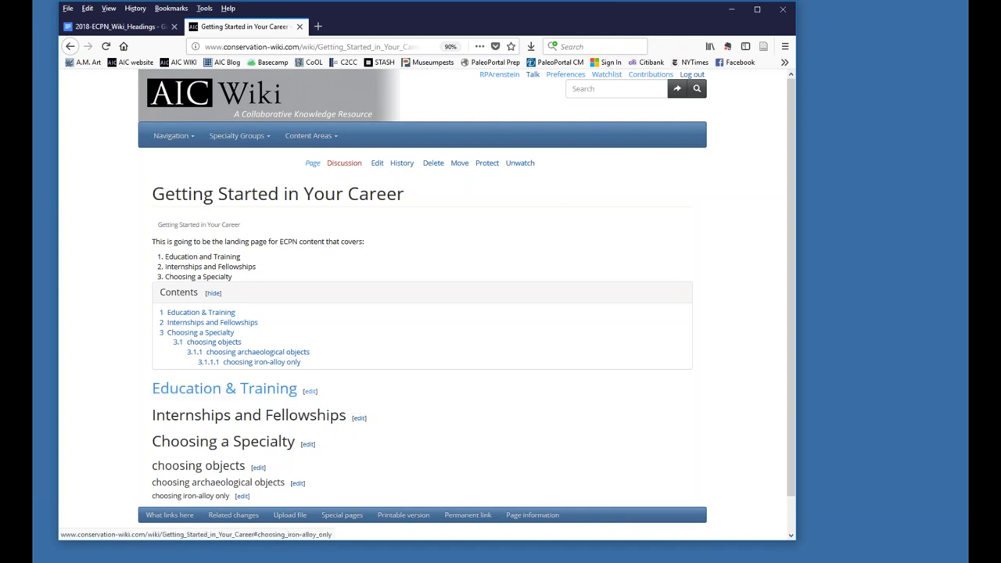
Step: Follow the linked Education & Training heading to its own wiki page
drag(405, 195, 156, 212)
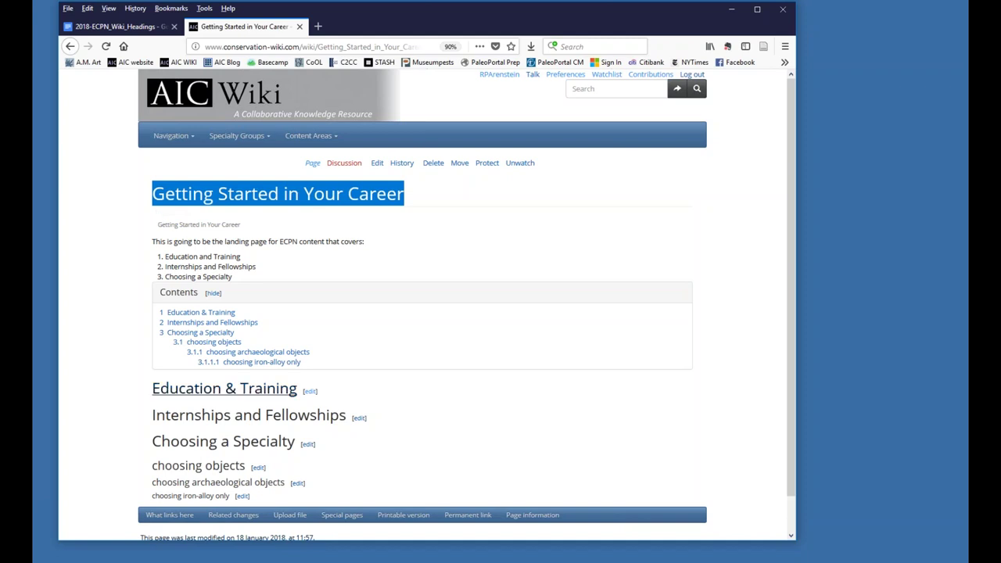
click(230, 397)
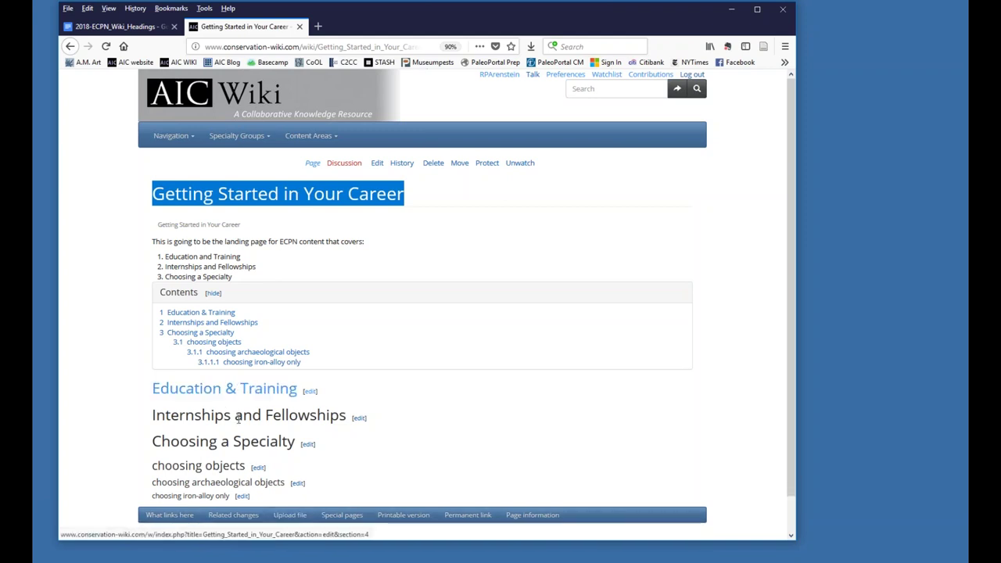
click(247, 396)
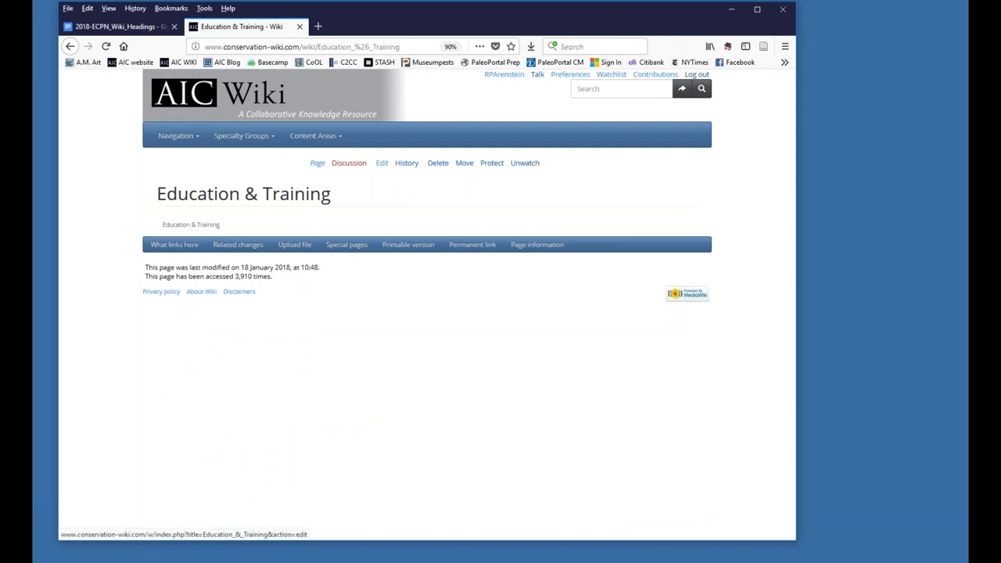
Step: Display the Education & Training page's revision history and read the edit summaries, dismissing the Facebook notification
click(408, 167)
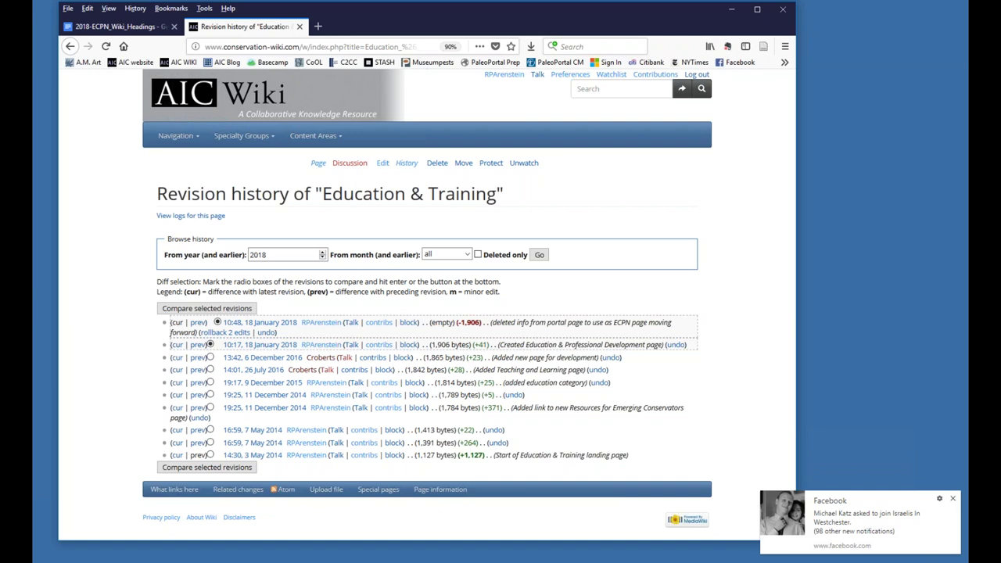
click(953, 498)
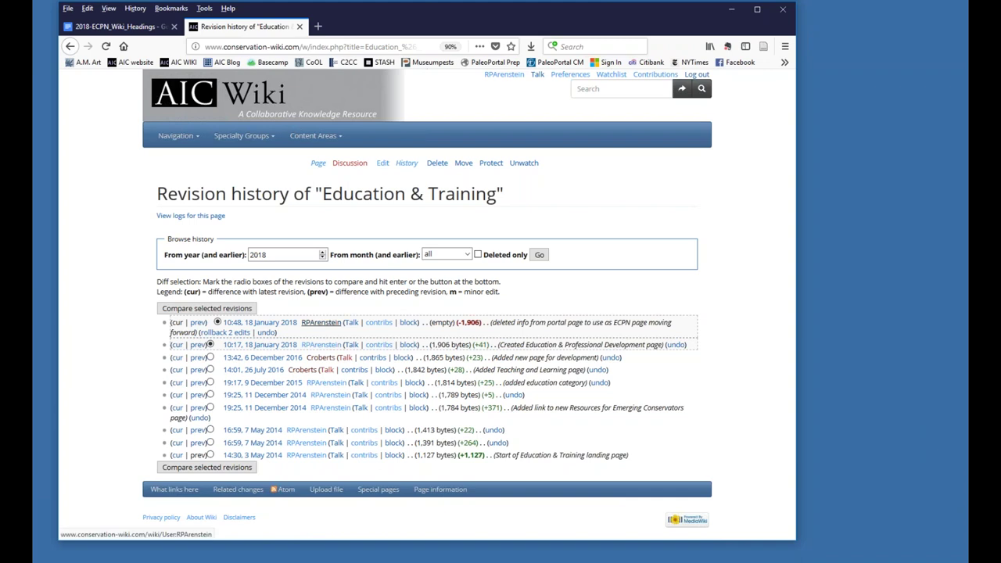
drag(491, 323, 671, 324)
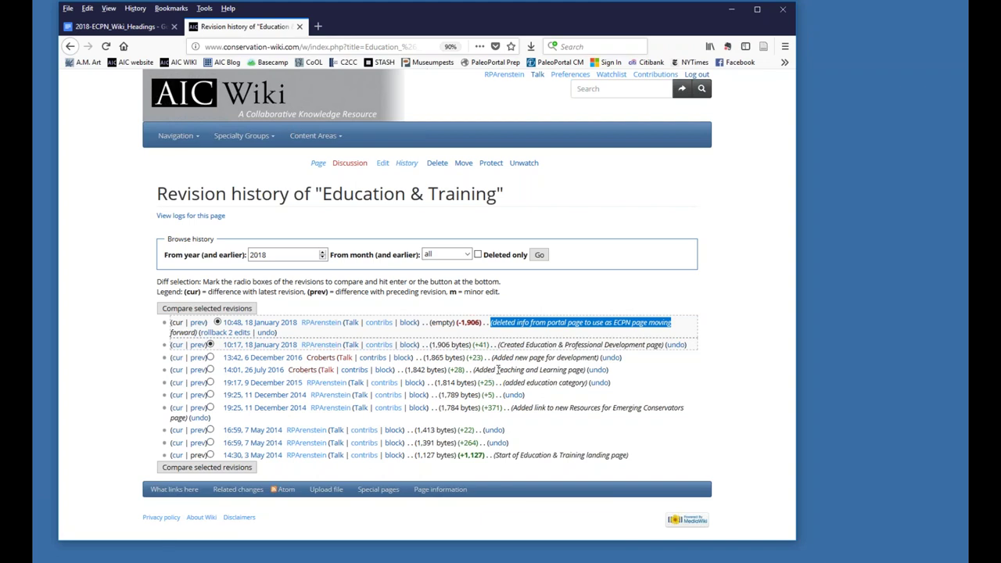
drag(497, 369, 568, 373)
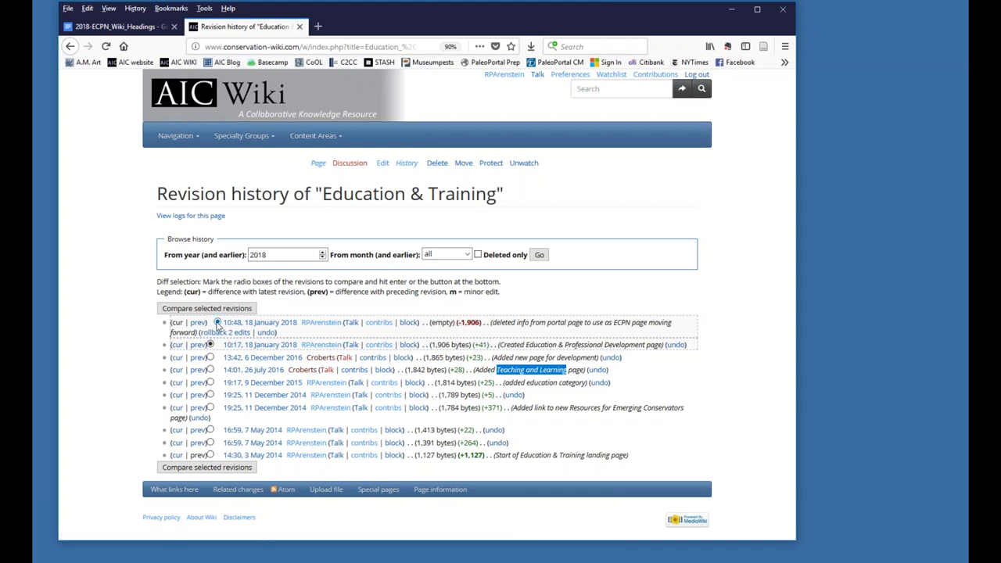
Step: Compare the 14:01, 26 July 2016 revision of Education & Training with the 10:17, 18 January 2018 revision
click(218, 323)
click(210, 370)
click(210, 344)
click(218, 347)
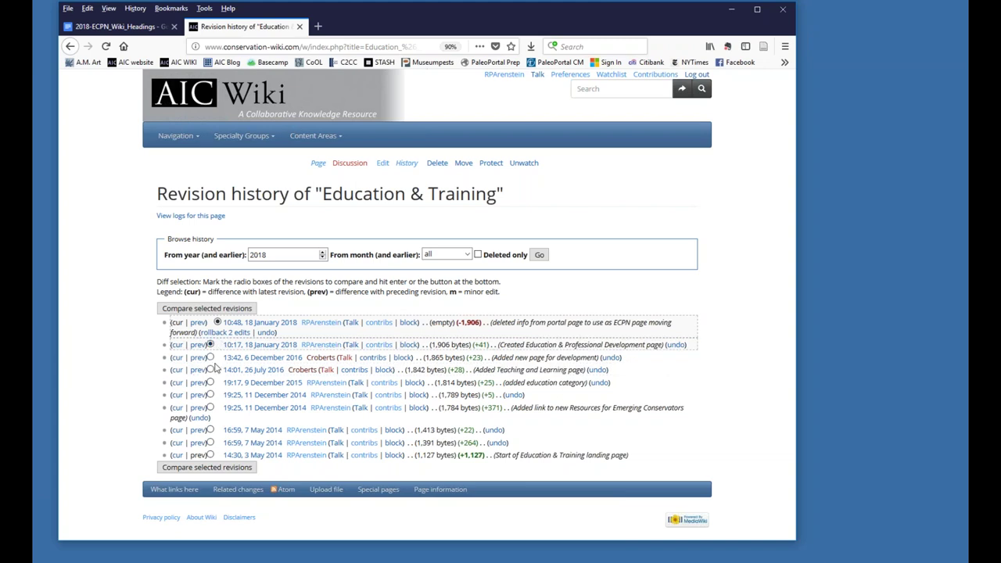
click(210, 369)
click(217, 344)
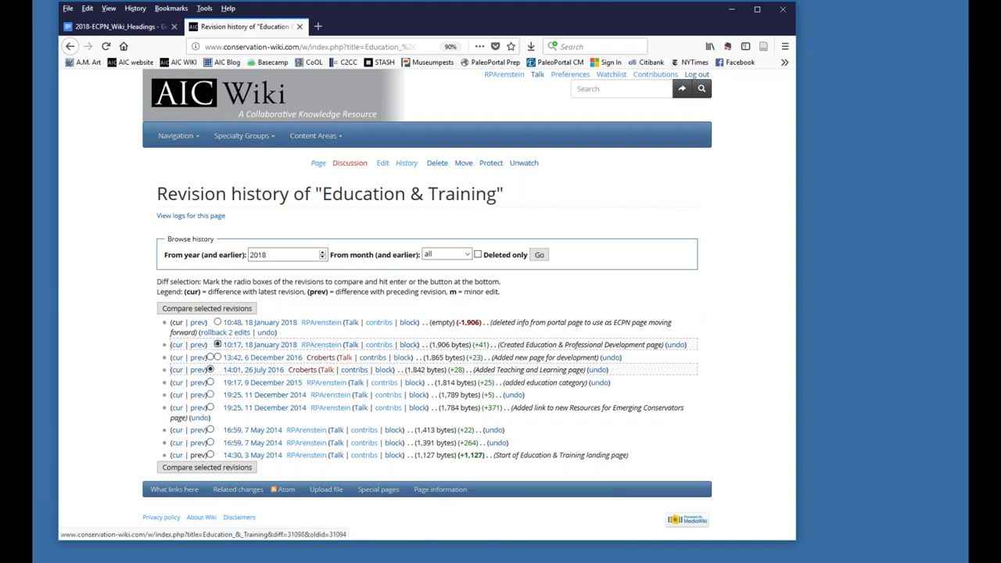
click(205, 467)
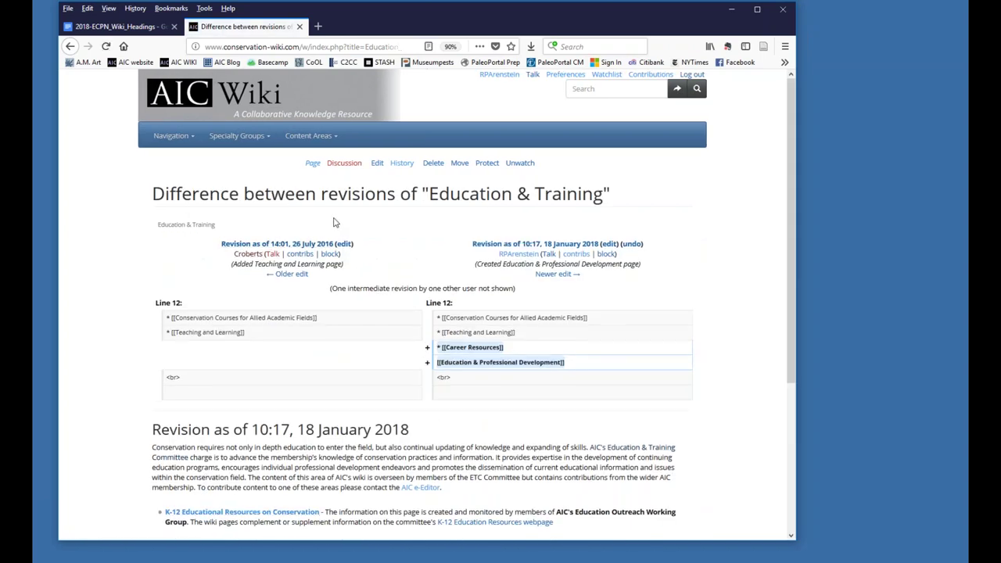
Step: Examine the marked line differences between the two revisions and the rendered 18 January 2018 page beneath them
scroll(333, 222, down, 3)
scroll(334, 221, down, 3)
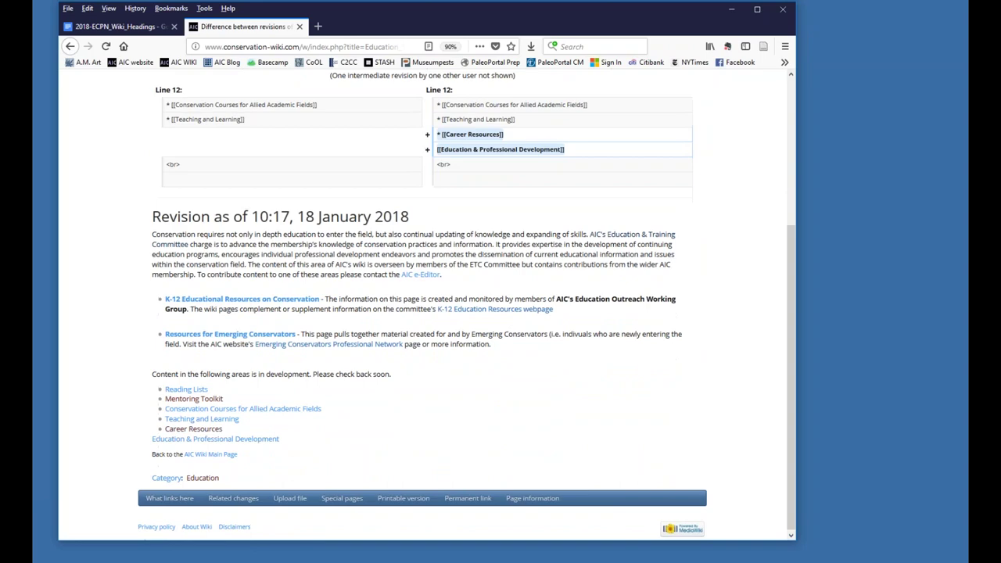
scroll(335, 221, up, 3)
scroll(335, 221, up, 1)
scroll(335, 220, down, 3)
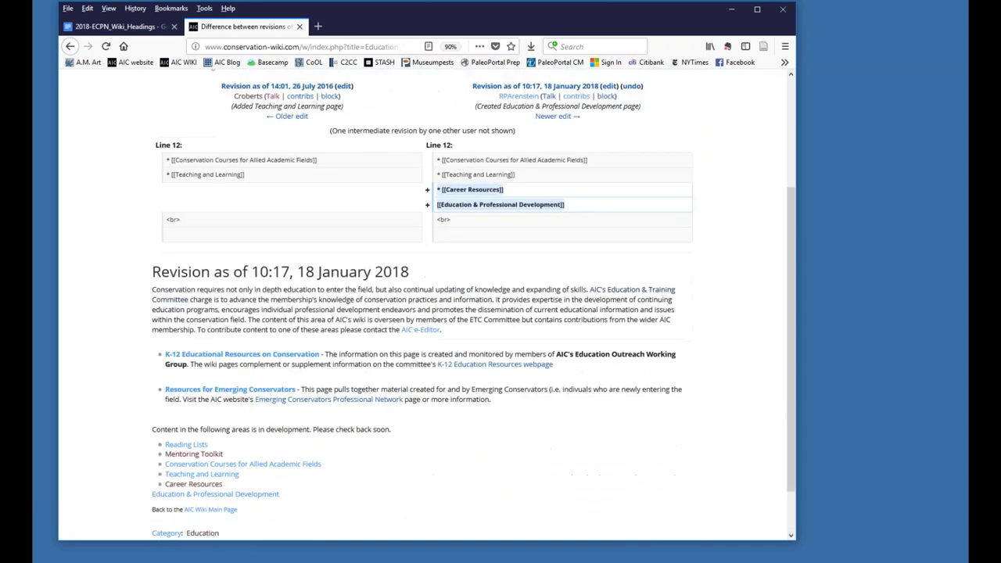
drag(247, 273, 417, 285)
scroll(416, 286, up, 4)
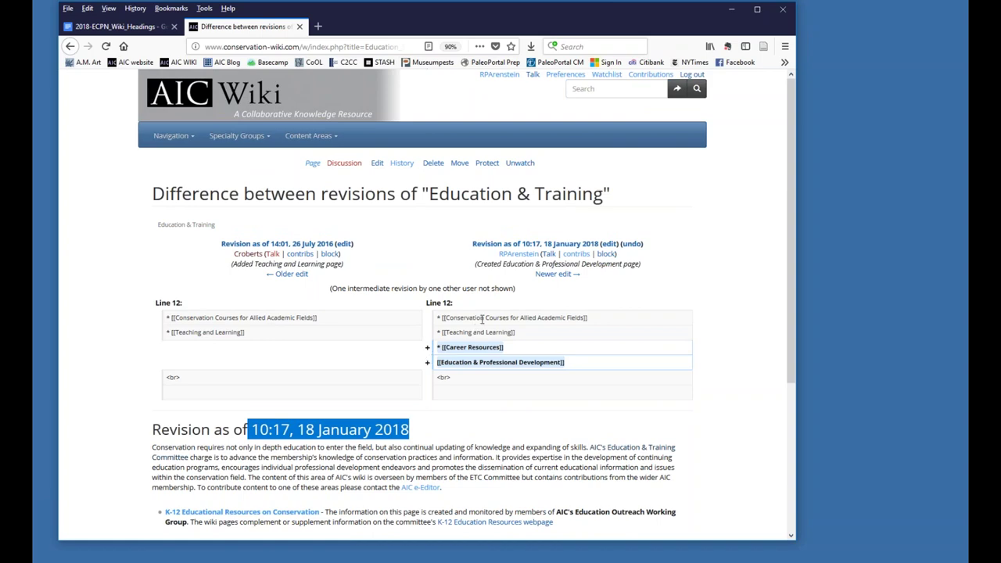
scroll(405, 309, down, 5)
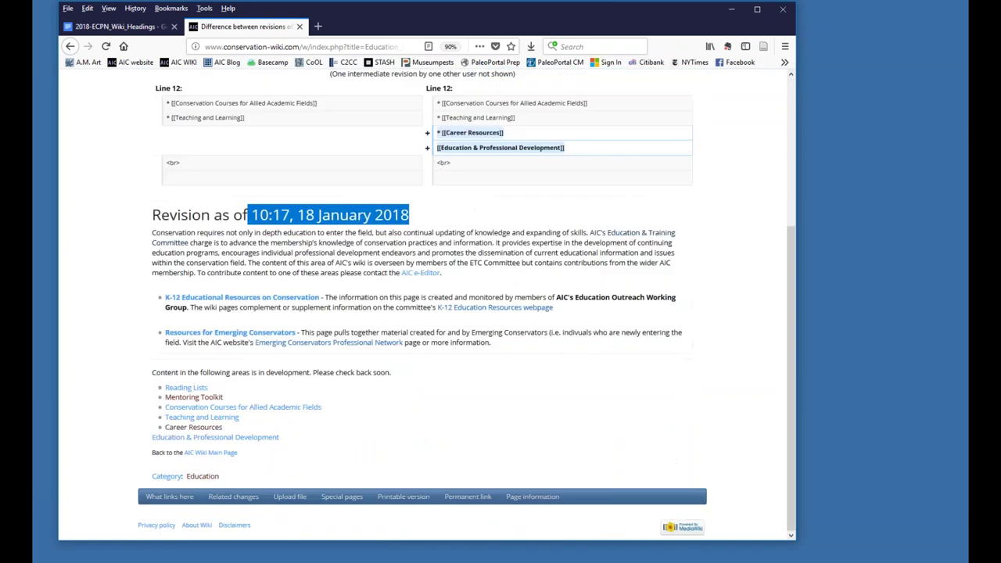
scroll(312, 285, up, 4)
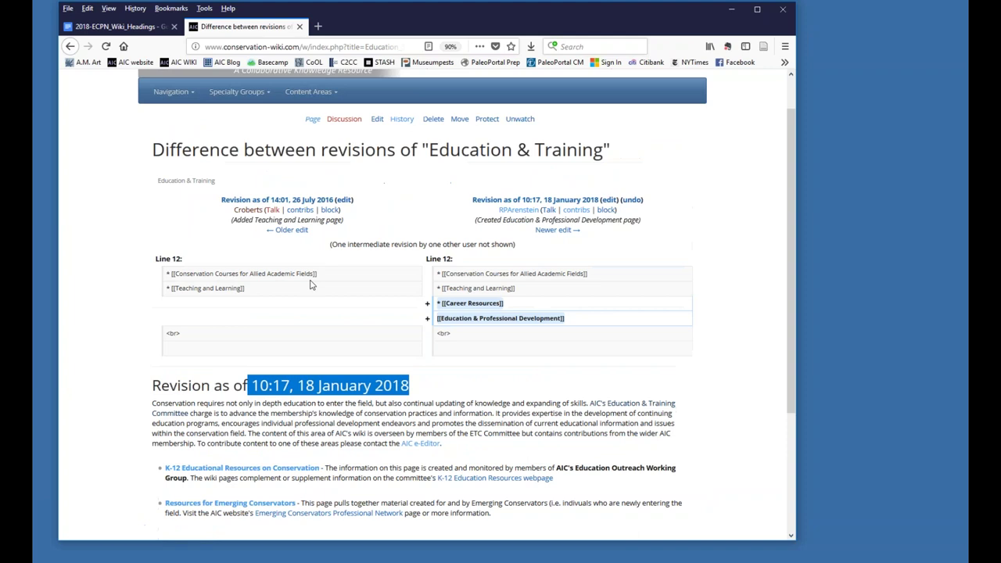
Step: Return to the revision history, compare the +264 revision of 16:59, 7 May 2014 with 10:17, 18 January 2018, and examine the differences
click(401, 120)
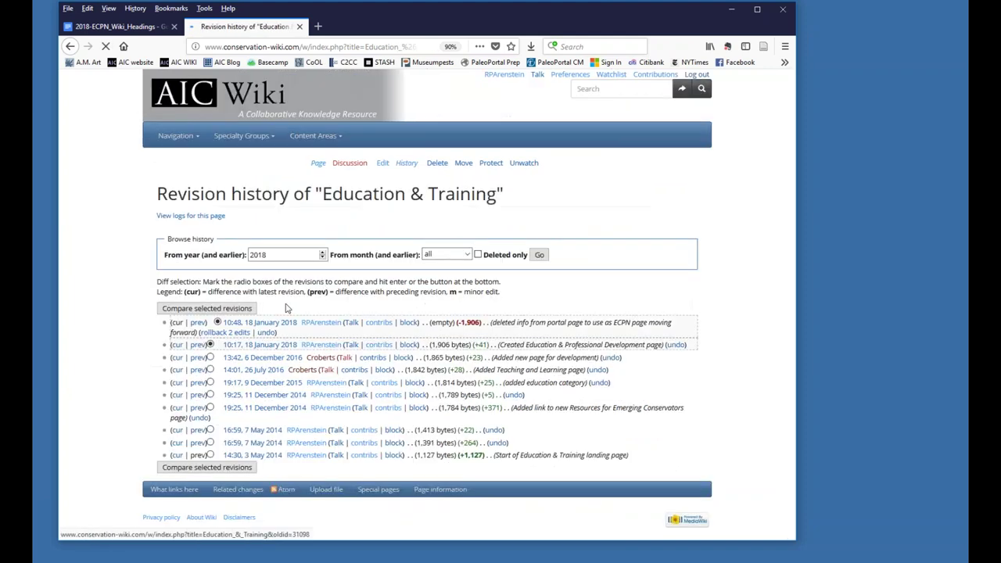
click(210, 443)
click(218, 344)
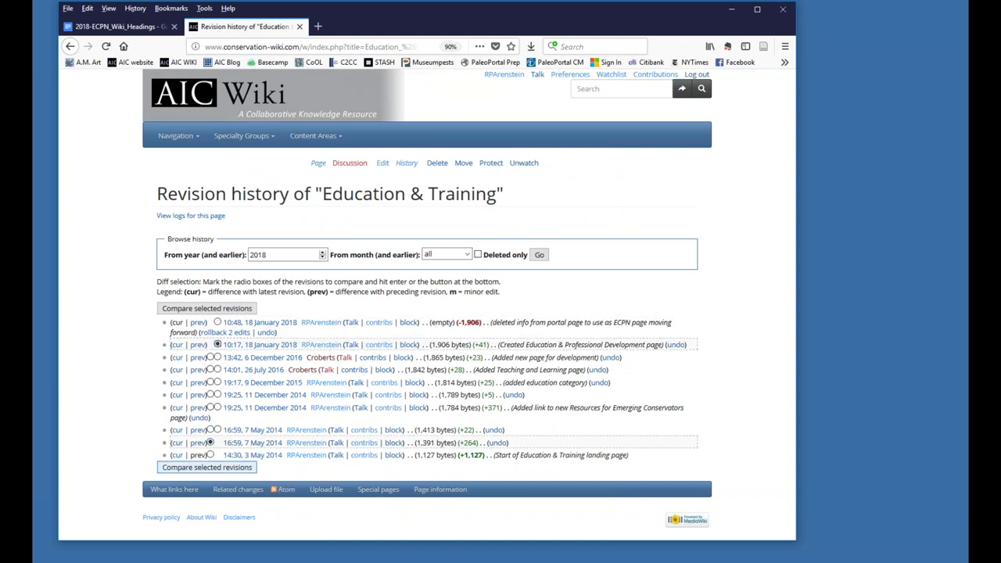
click(227, 469)
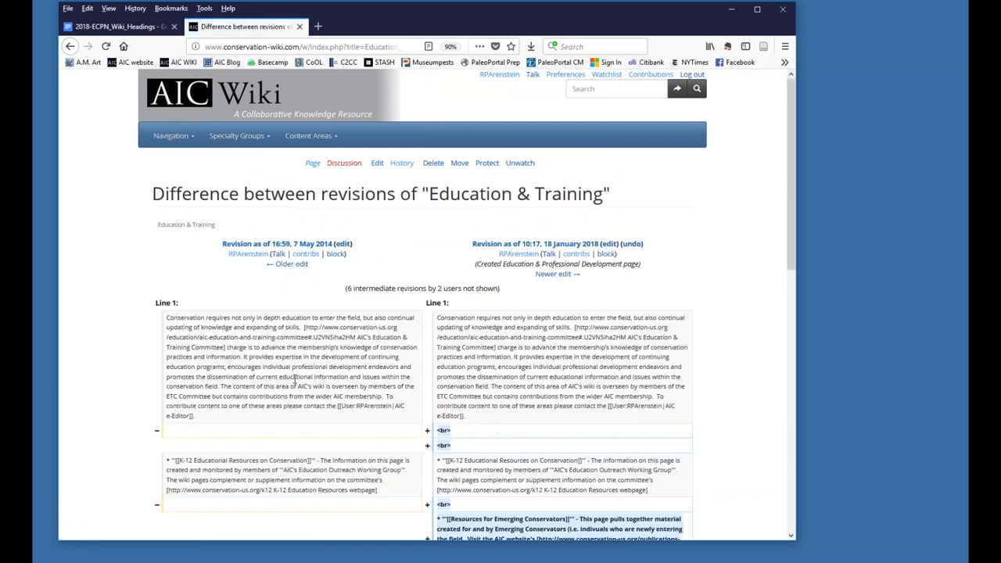
scroll(297, 371, down, 1)
scroll(297, 371, down, 3)
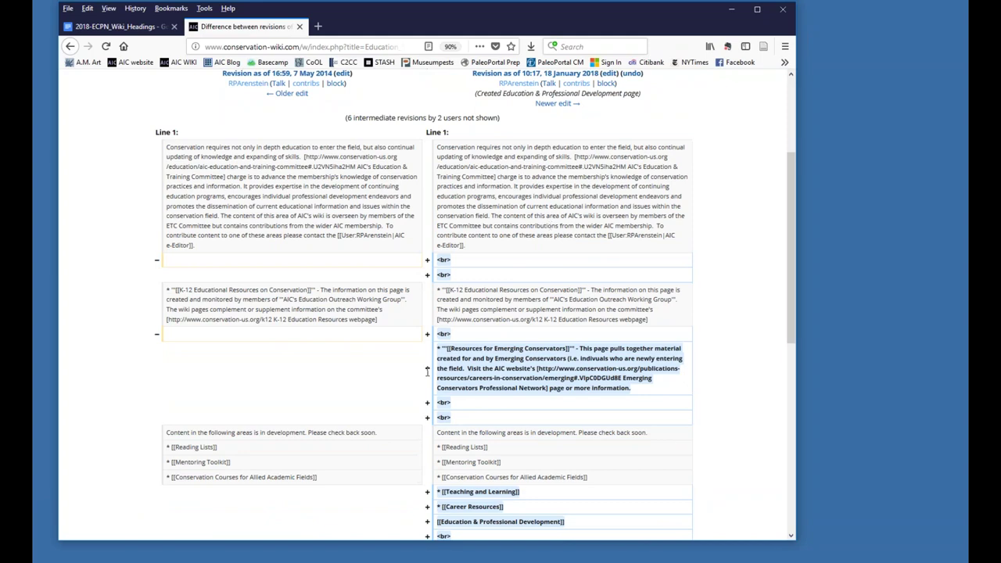
scroll(483, 252, down, 4)
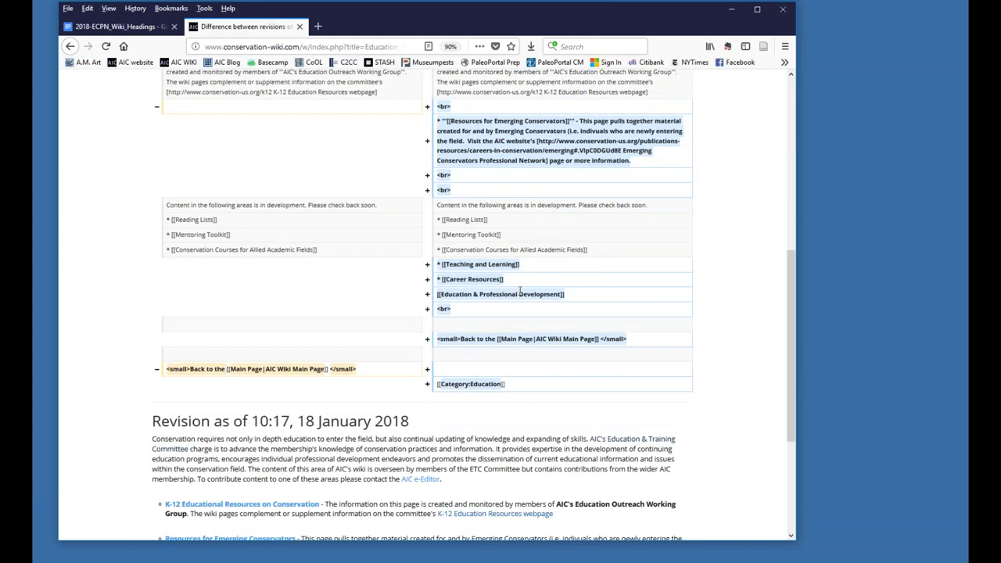
scroll(519, 291, down, 3)
scroll(519, 292, up, 10)
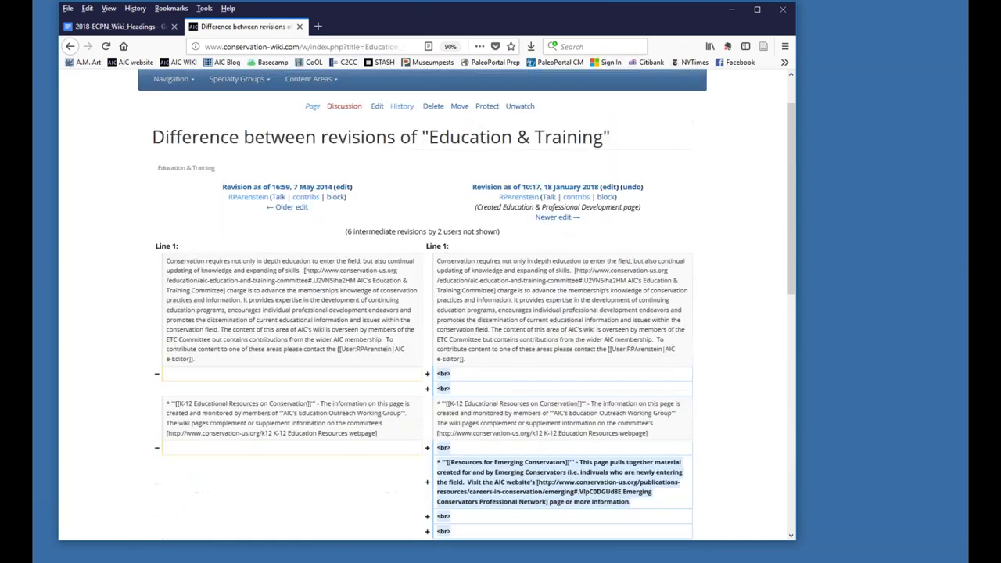
scroll(401, 164, down, 2)
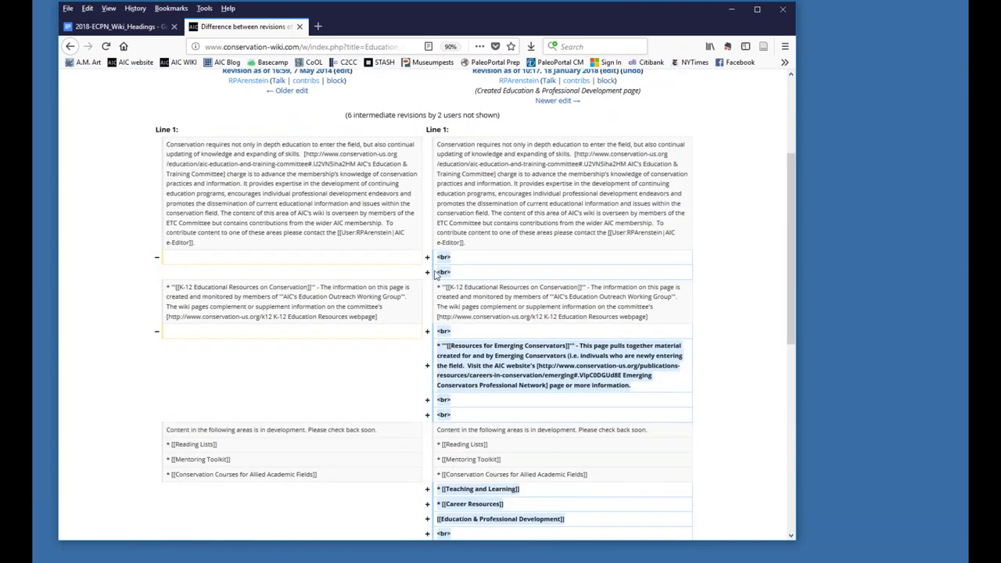
scroll(401, 165, up, 3)
Step: Return to the revision history, compare the two latest revisions, 10:17 and 10:48 on 18 January 2018, and examine the removed content
click(403, 164)
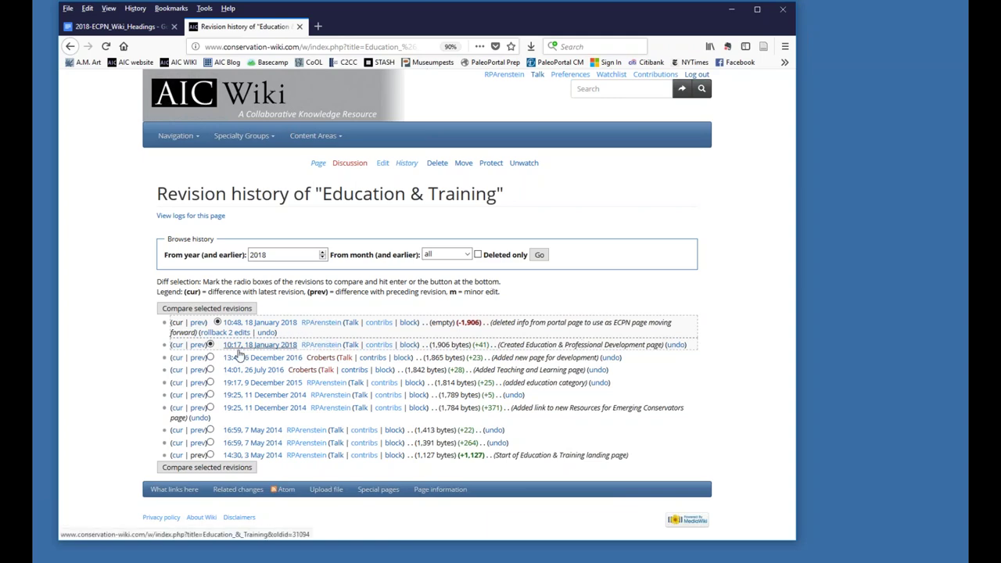
click(231, 467)
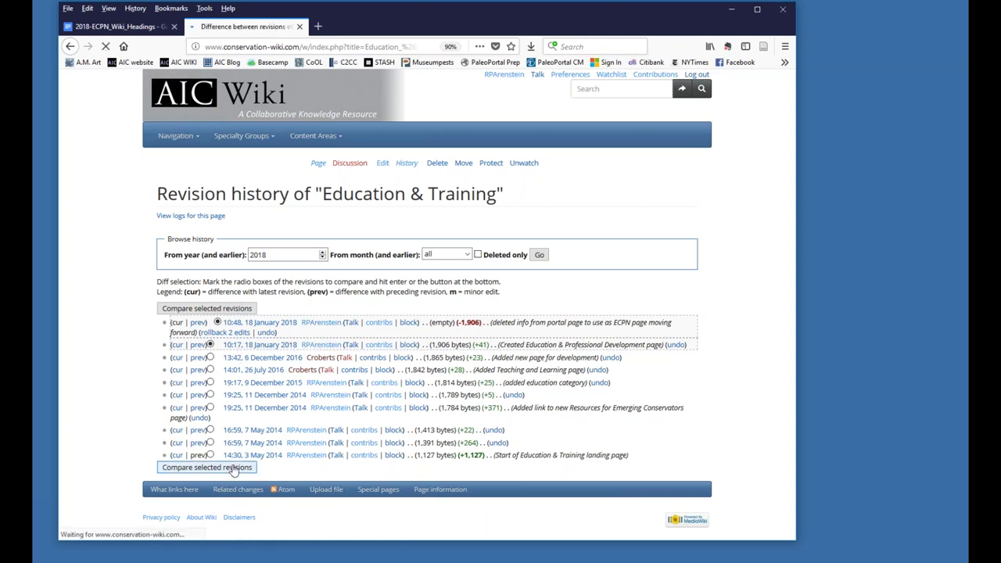
scroll(284, 357, down, 5)
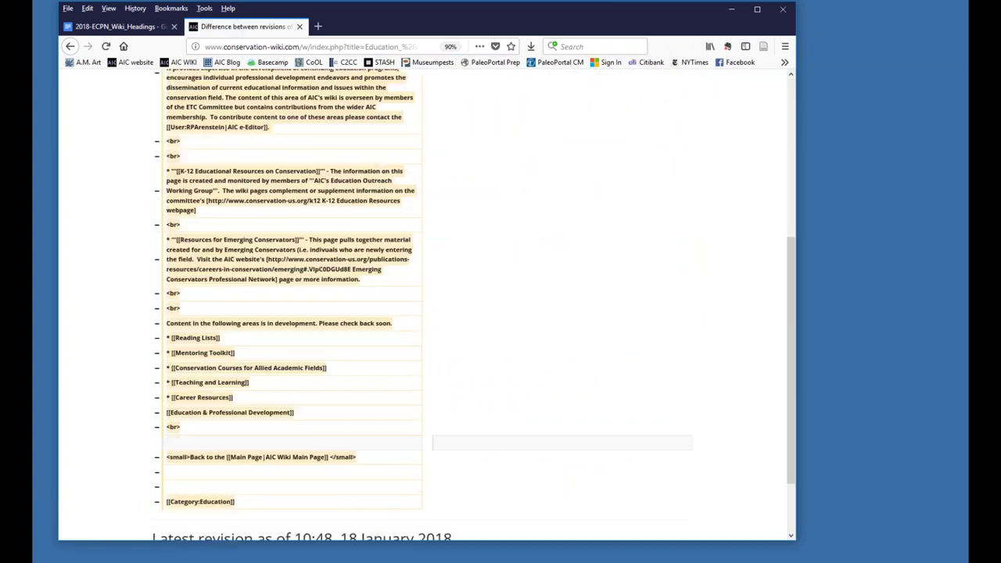
scroll(636, 305, up, 4)
scroll(547, 254, down, 3)
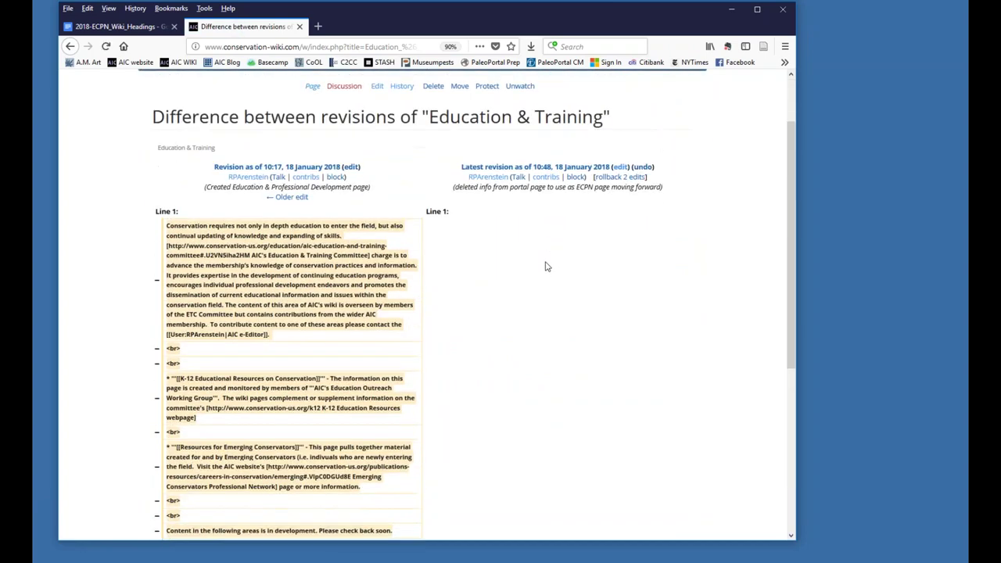
Step: Review the revision comparison, look at the editor and revision history of Education & Training, and view its current page
scroll(546, 263, up, 4)
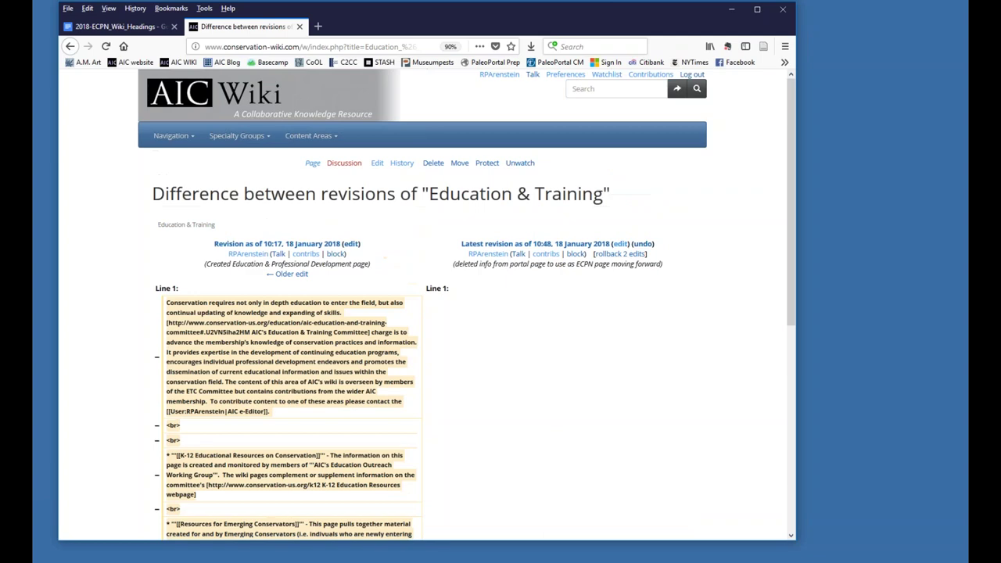
scroll(547, 297, down, 3)
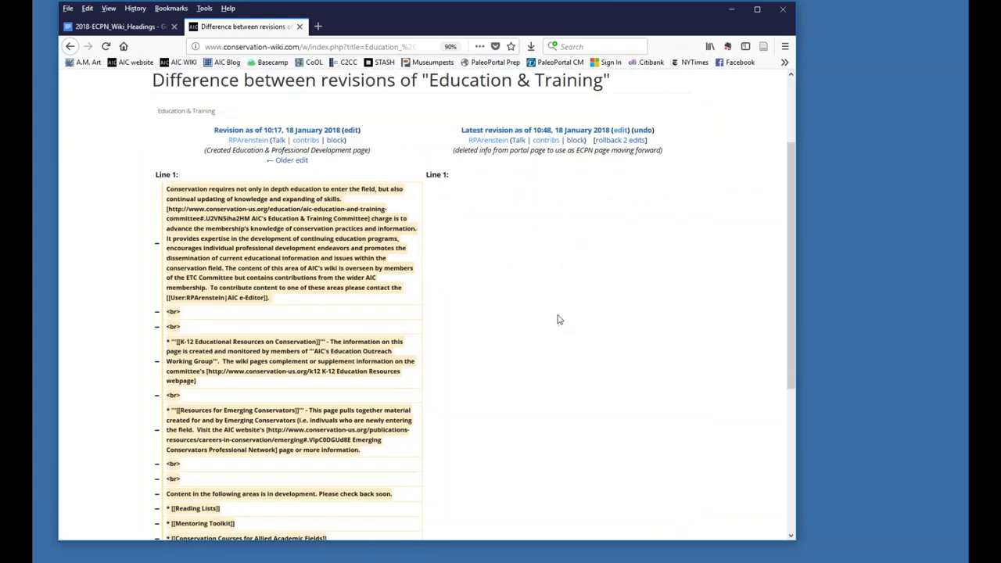
scroll(558, 319, up, 3)
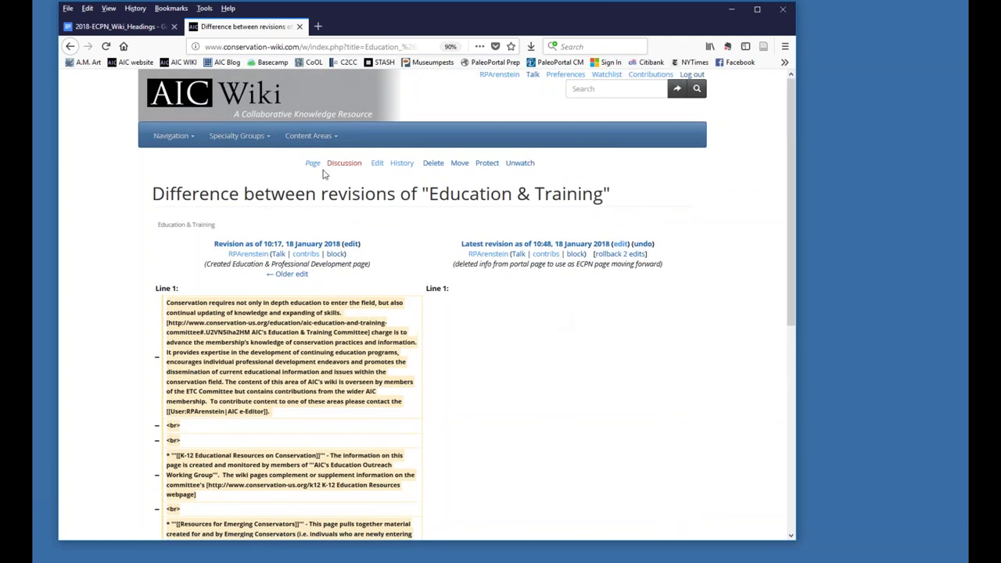
click(378, 166)
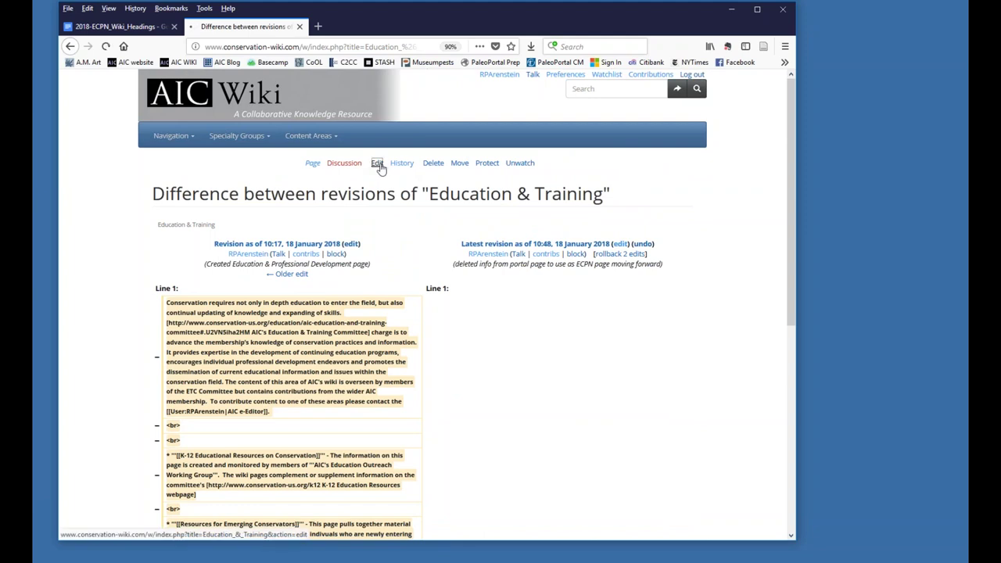
click(401, 167)
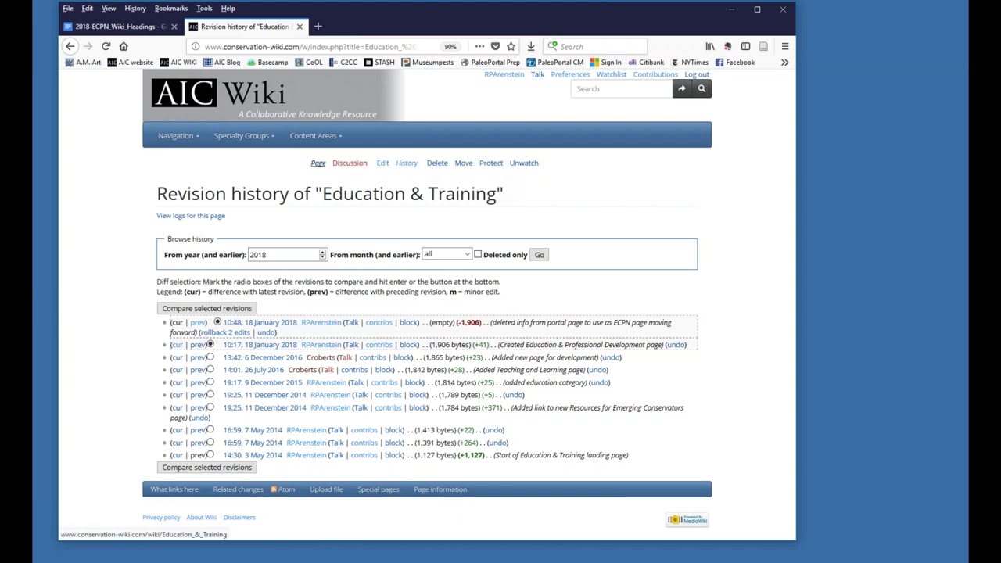
click(319, 165)
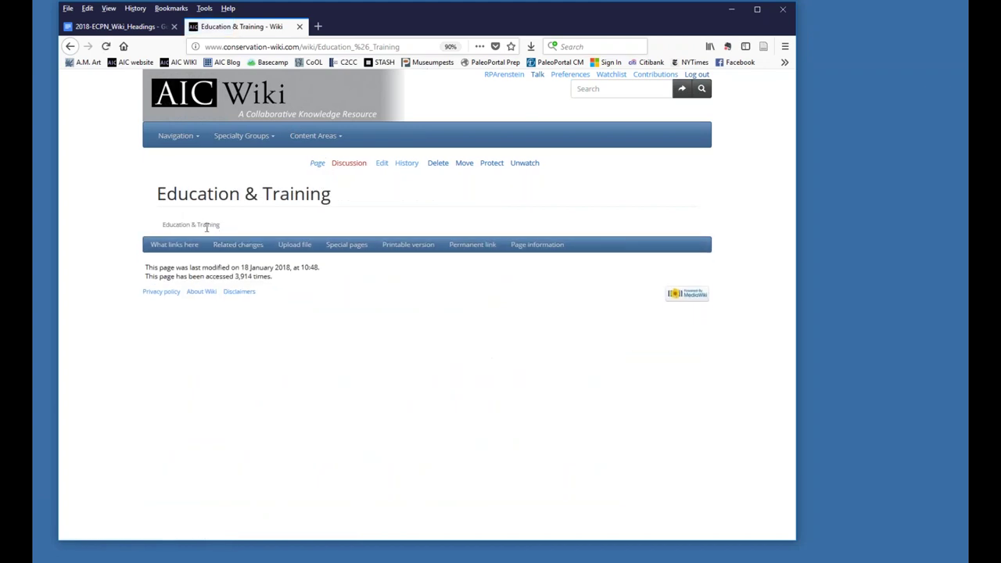
Step: Go back through the previously visited pages to the Getting Started in Your Career page
click(70, 47)
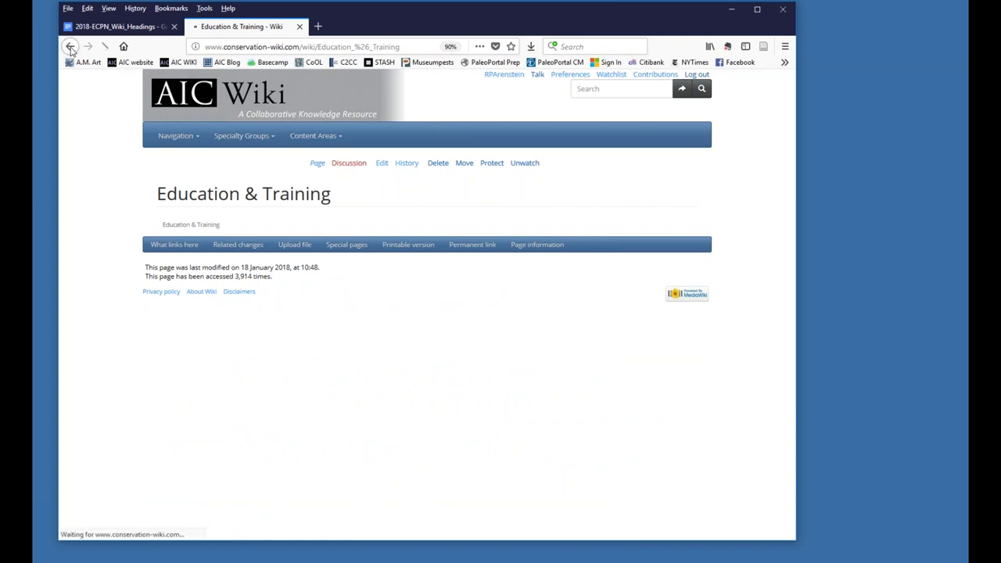
click(71, 46)
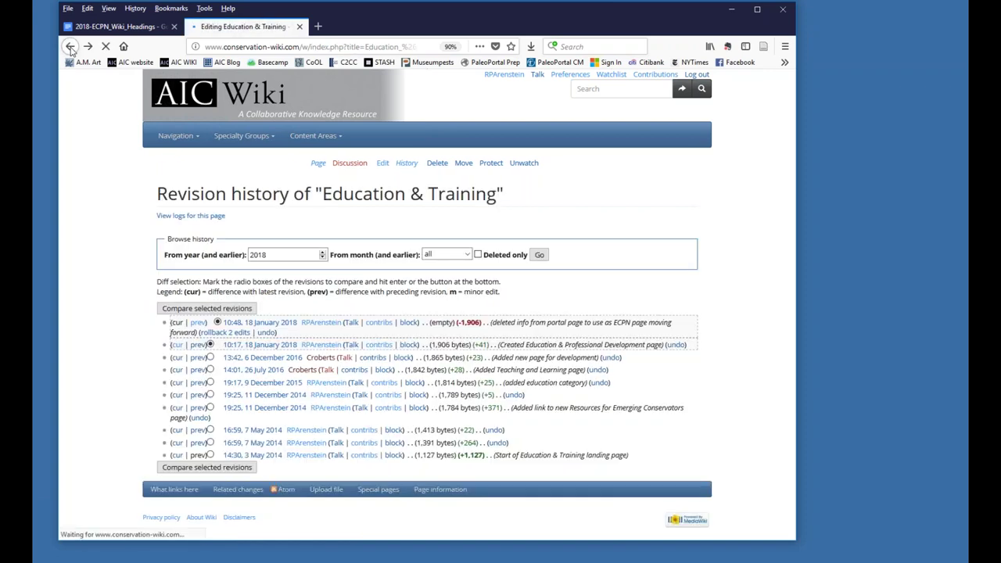
click(70, 47)
click(71, 47)
click(70, 47)
click(71, 47)
click(70, 47)
click(70, 47)
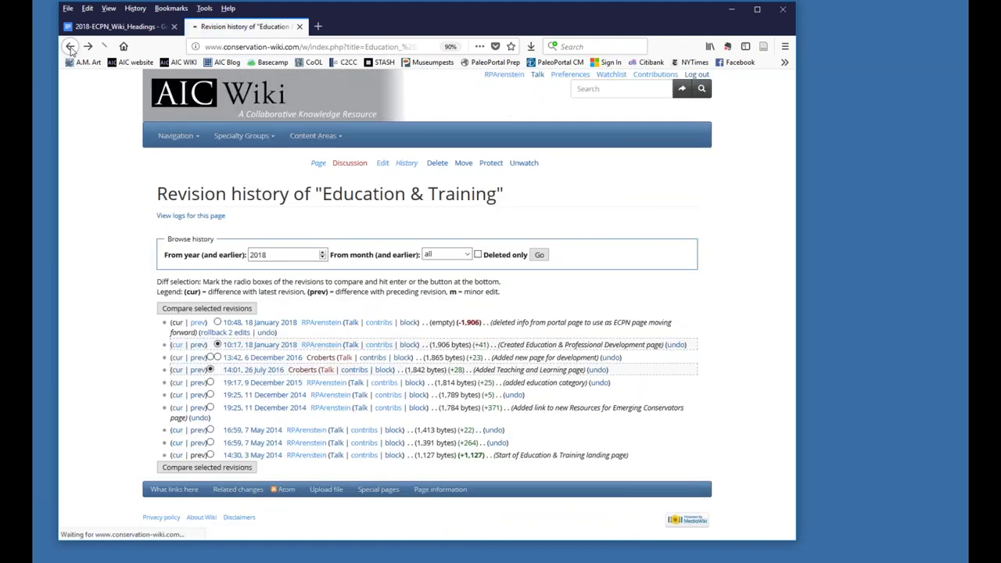
click(70, 47)
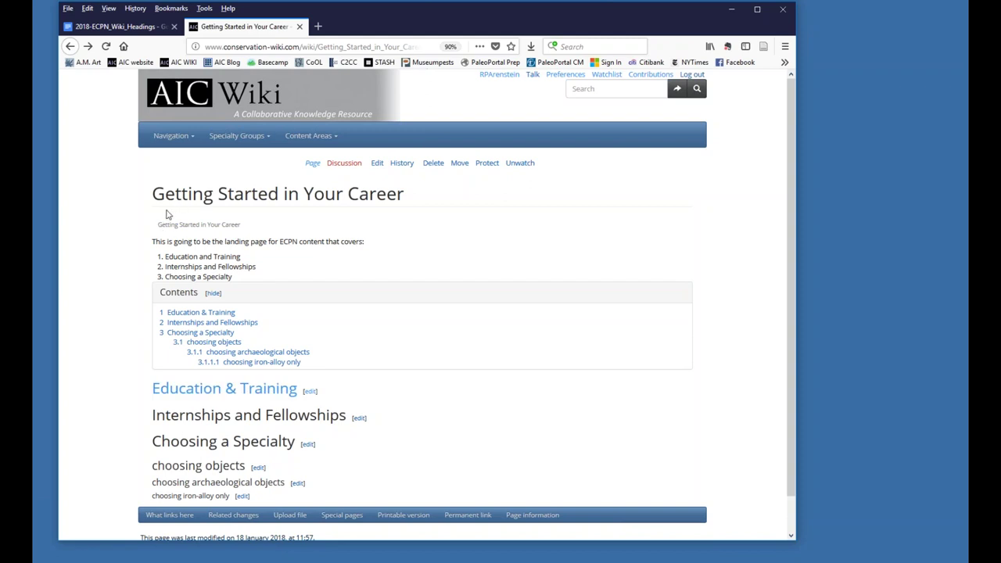
Step: Examine the title and breadcrumb of Getting Started in Your Career, check its wikitext, and return to the page view
drag(151, 197, 282, 234)
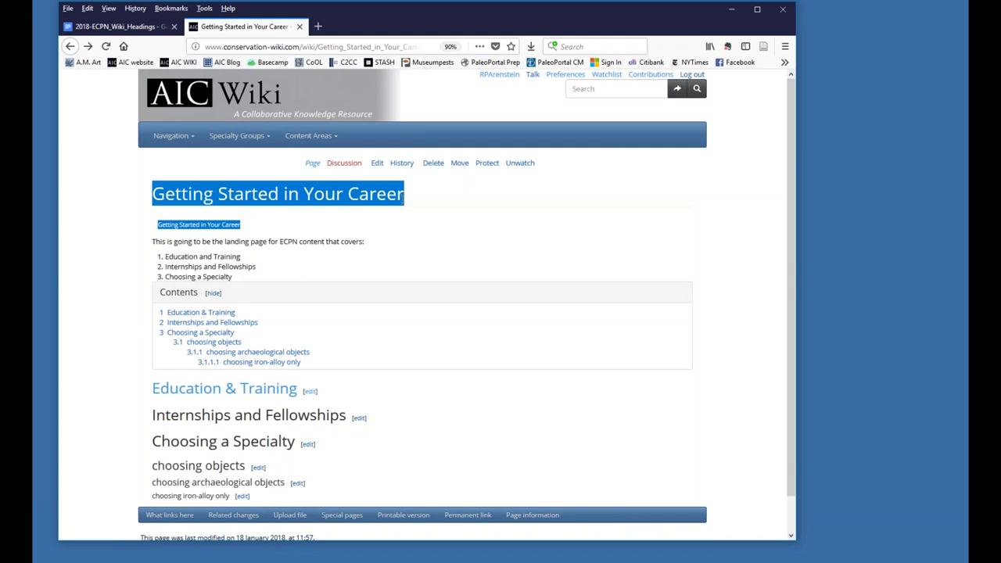
click(298, 234)
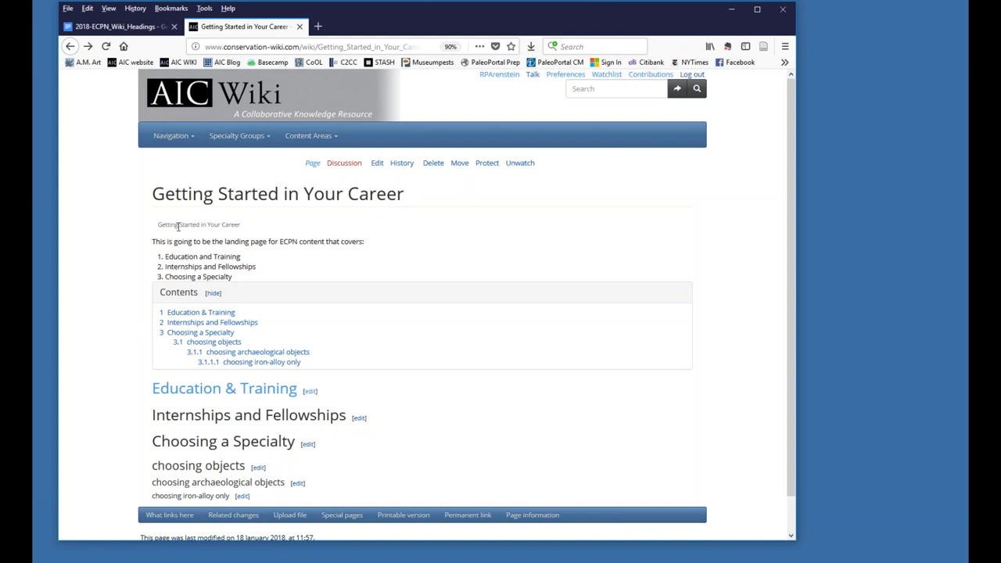
scroll(265, 361, down, 1)
scroll(352, 235, up, 1)
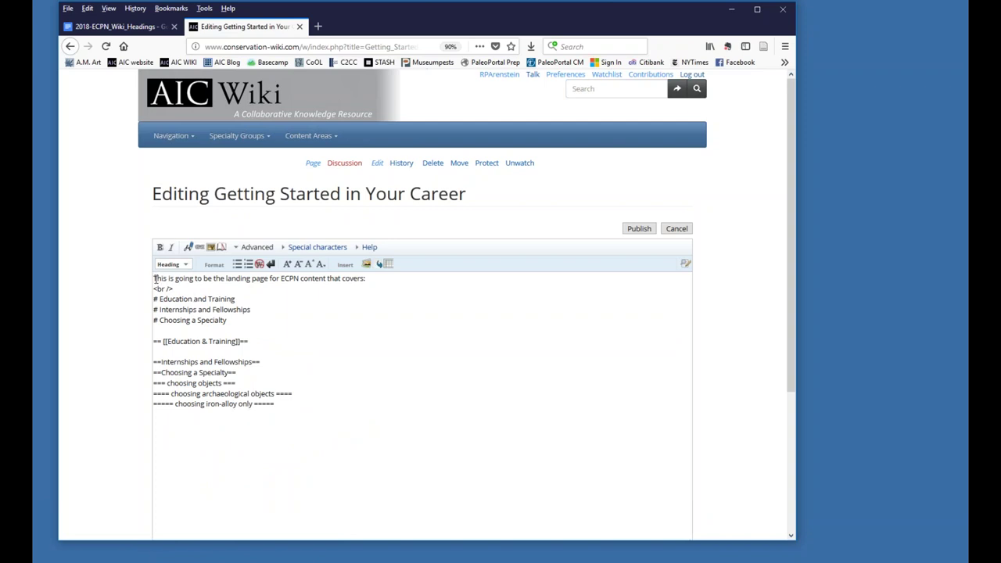
click(313, 164)
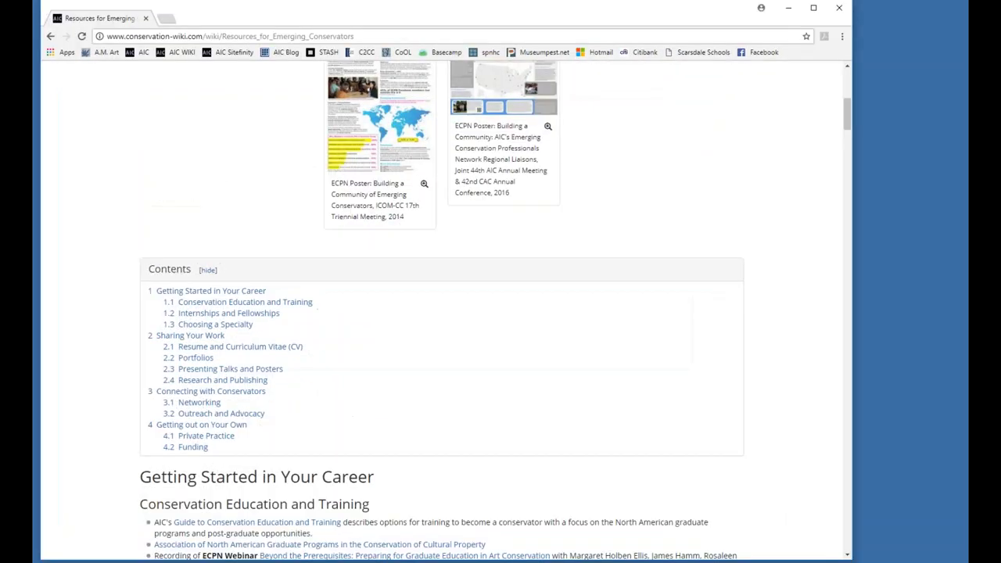
Step: In the Chrome window, examine the Resources for Emerging Conservators breadcrumb and its "Navigate back to Education & Training" line, then return to Firefox
scroll(351, 388, up, 5)
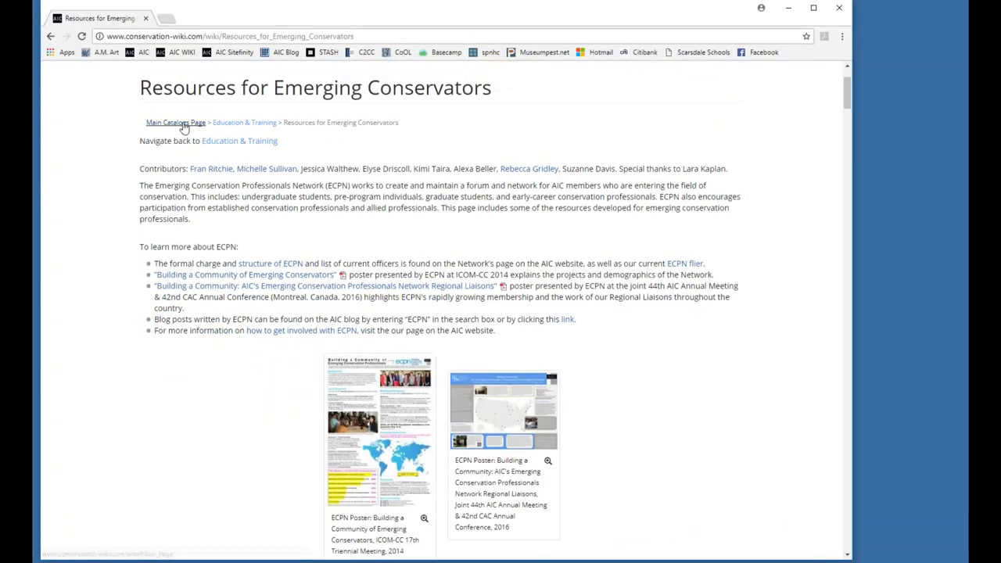
scroll(138, 130, up, 1)
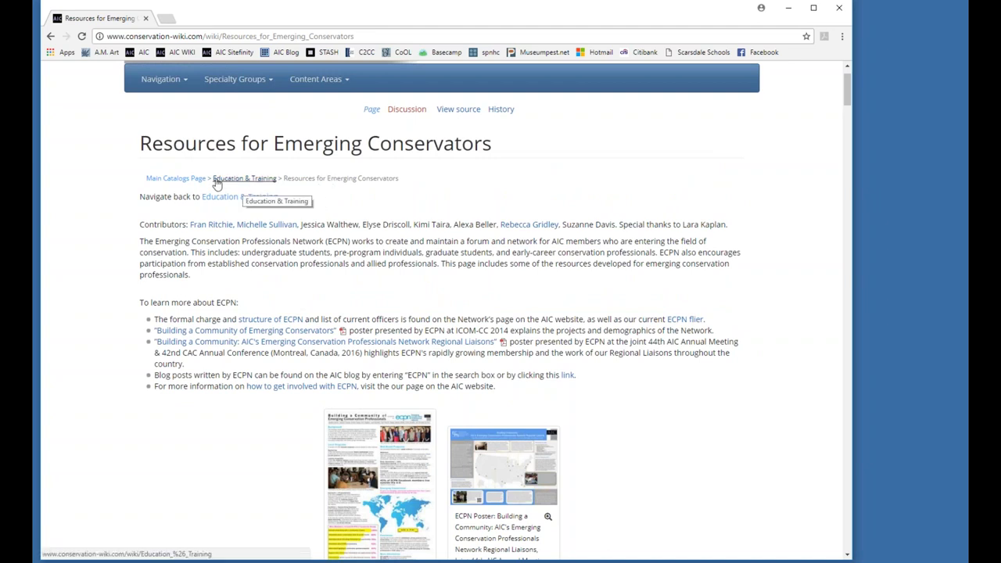
drag(139, 197, 295, 199)
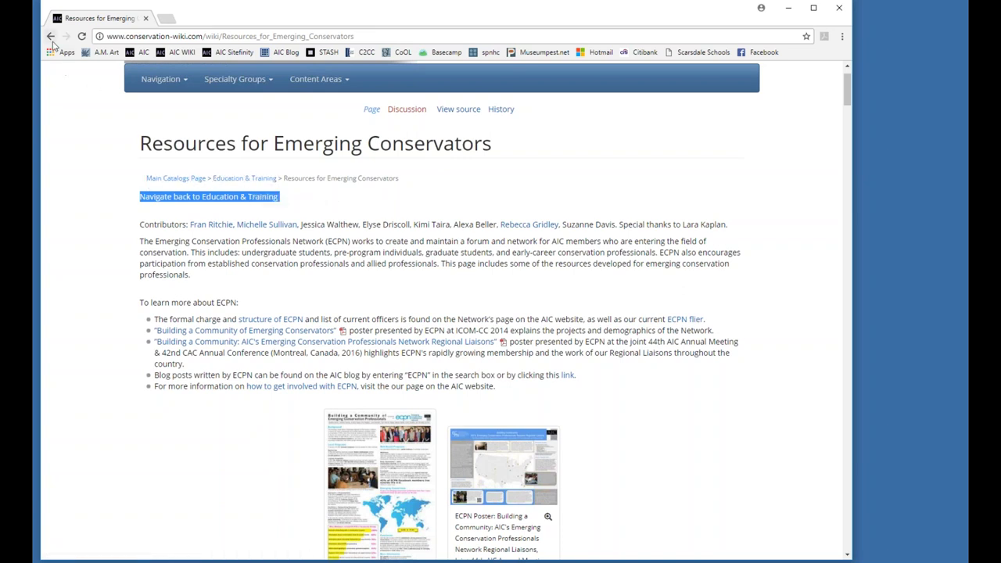
click(795, 16)
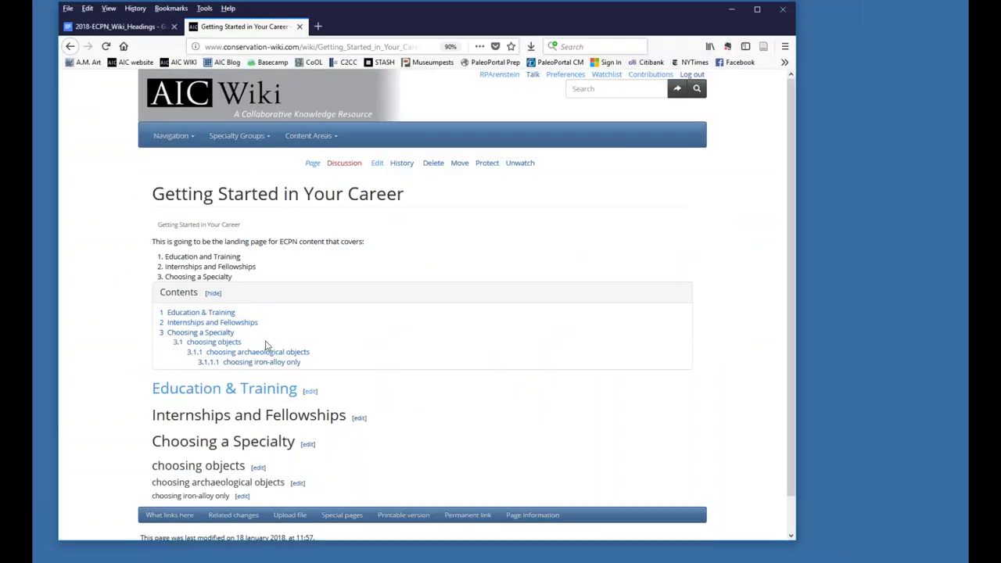
Step: Edit Getting Started in Your Career and add [[Category:Education & Professional Development]] below the existing headings
click(378, 165)
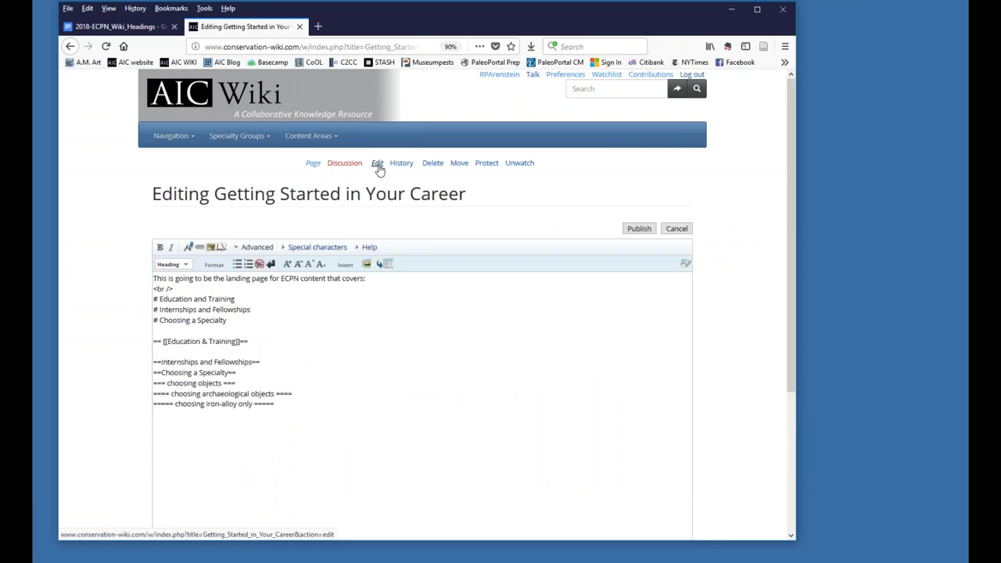
scroll(371, 330, down, 3)
click(201, 413)
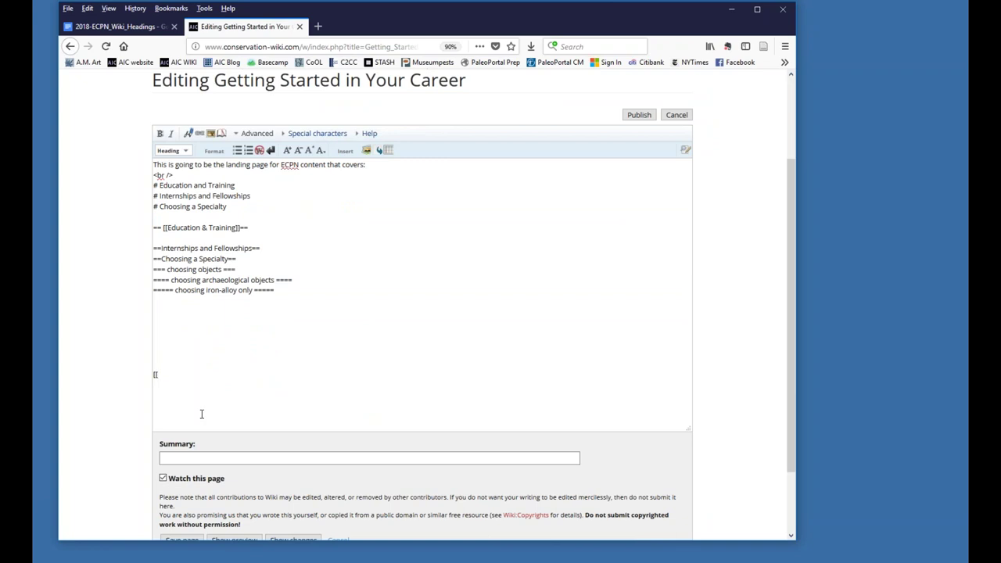
text(egory:Education & Professional Development)
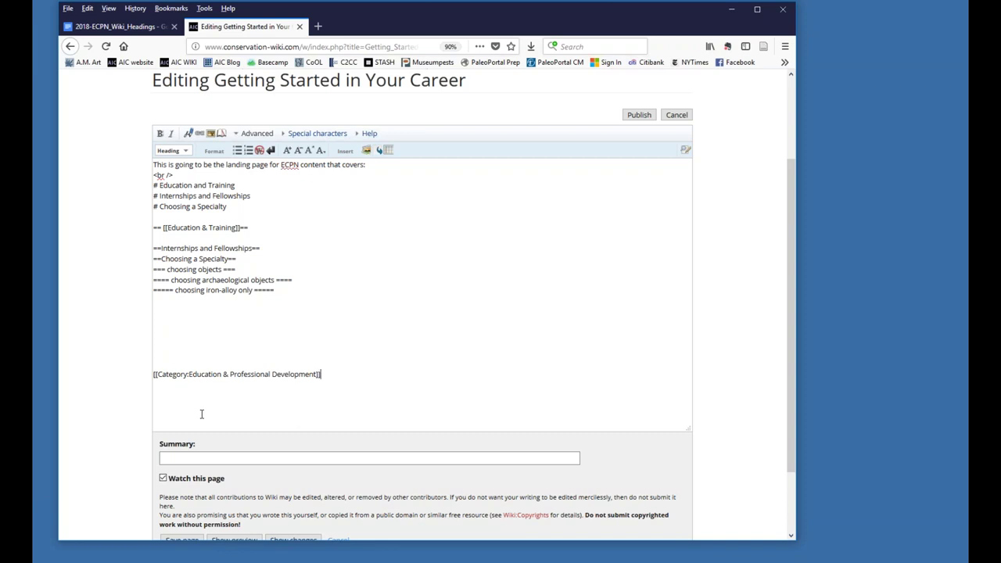
Step: Enter the edit summary "added Education & Professional Development category" and save the page
click(197, 459)
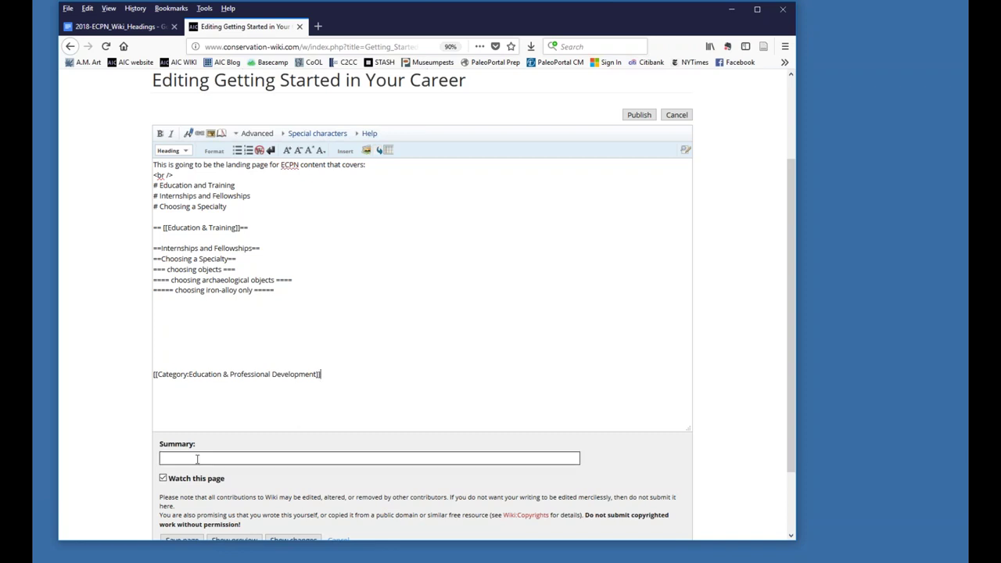
text(added Education & Professional )
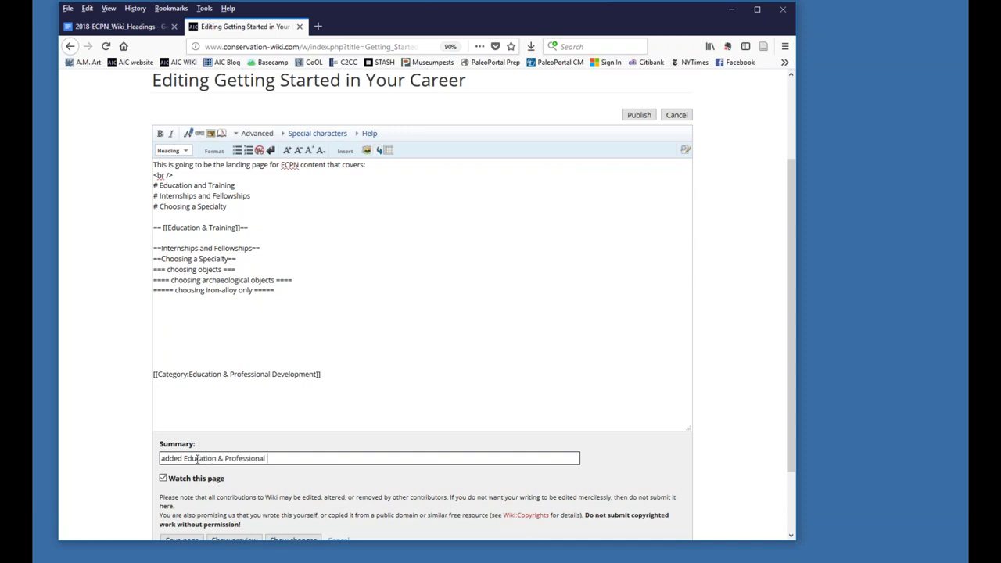
text(Development category)
scroll(195, 465, down, 2)
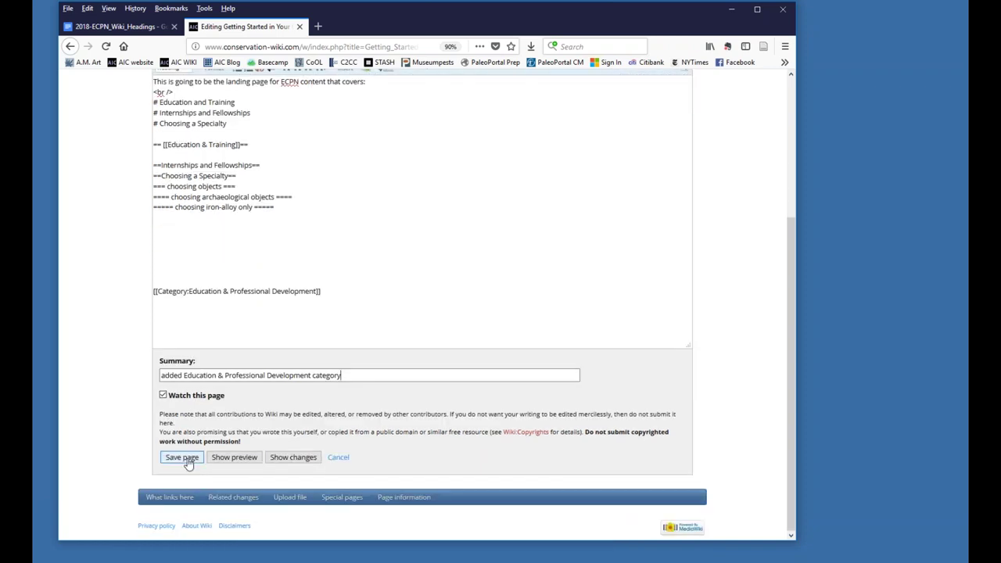
click(188, 464)
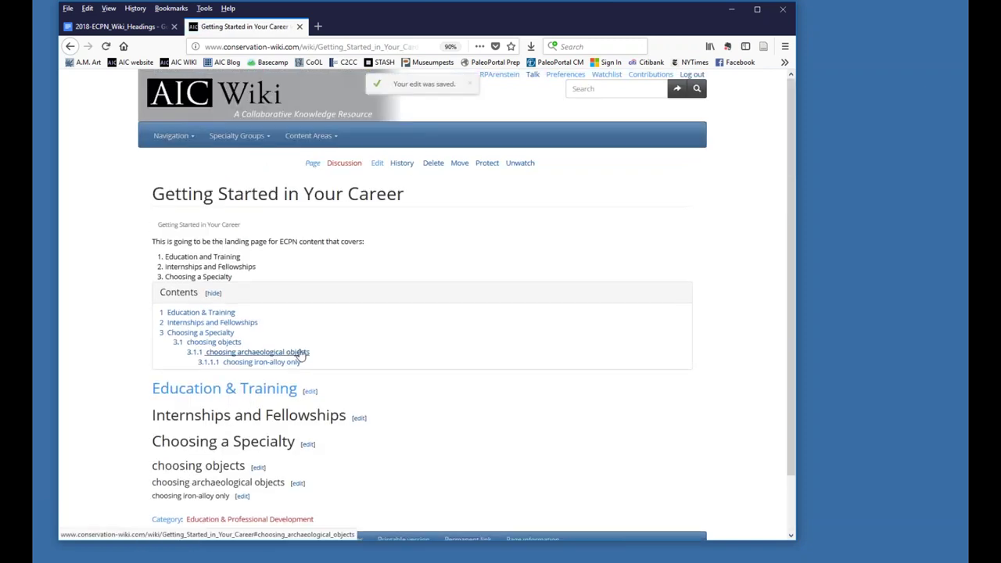
Step: Open the wiki's full category list from the page's category line and examine the listed categories and their member counts
scroll(298, 353, down, 2)
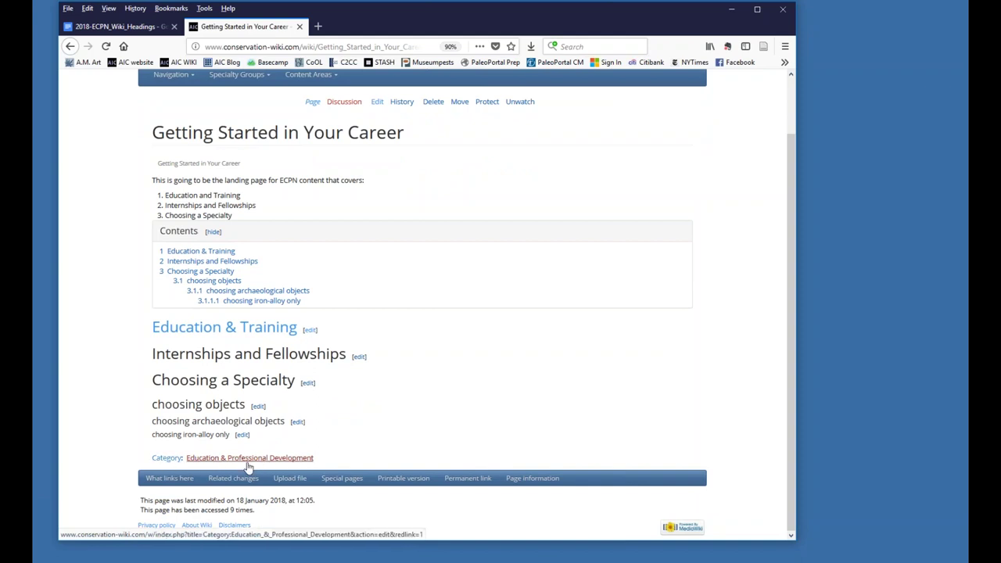
click(167, 458)
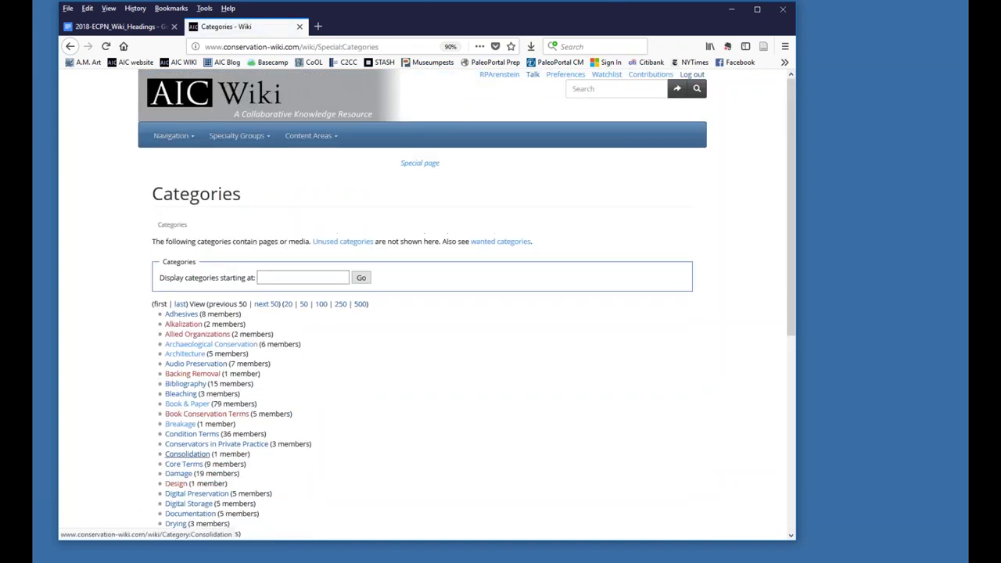
scroll(412, 372, down, 1)
scroll(411, 374, down, 1)
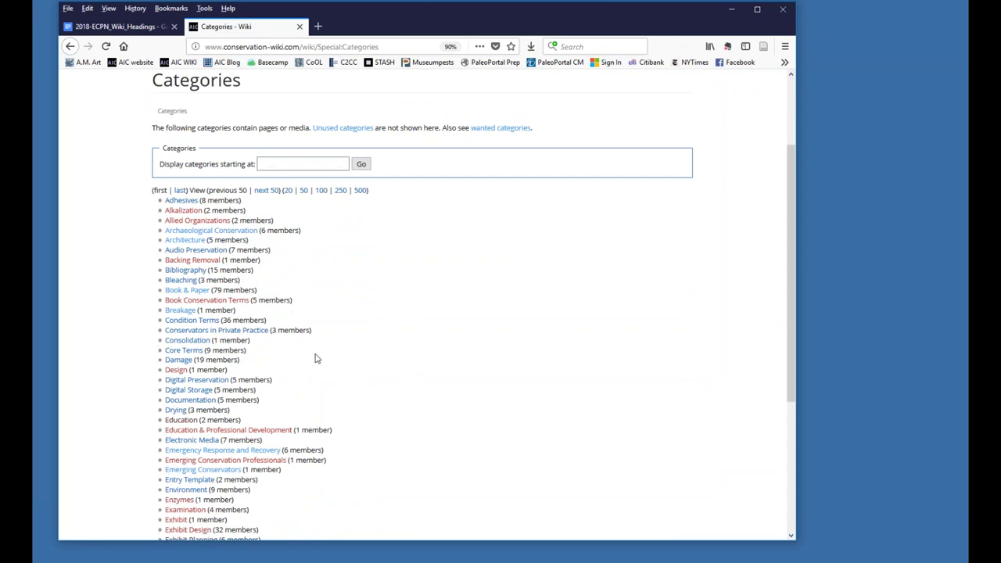
scroll(316, 358, down, 4)
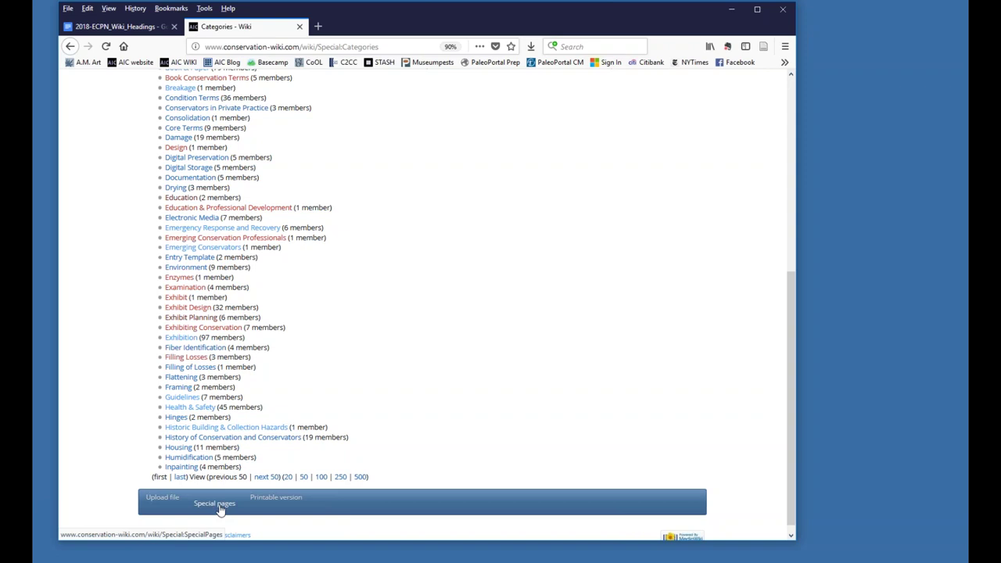
scroll(194, 288, up, 4)
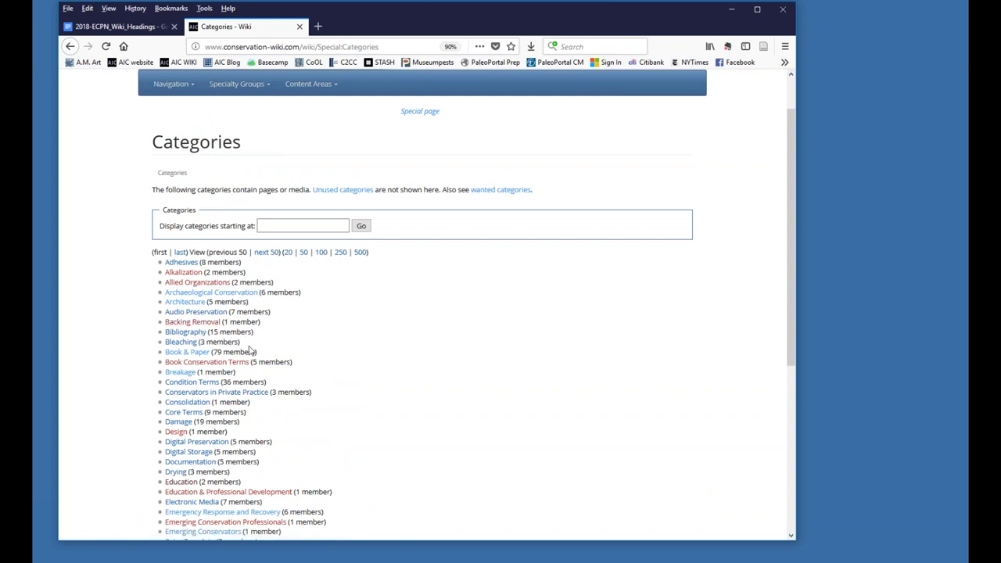
scroll(249, 352, down, 1)
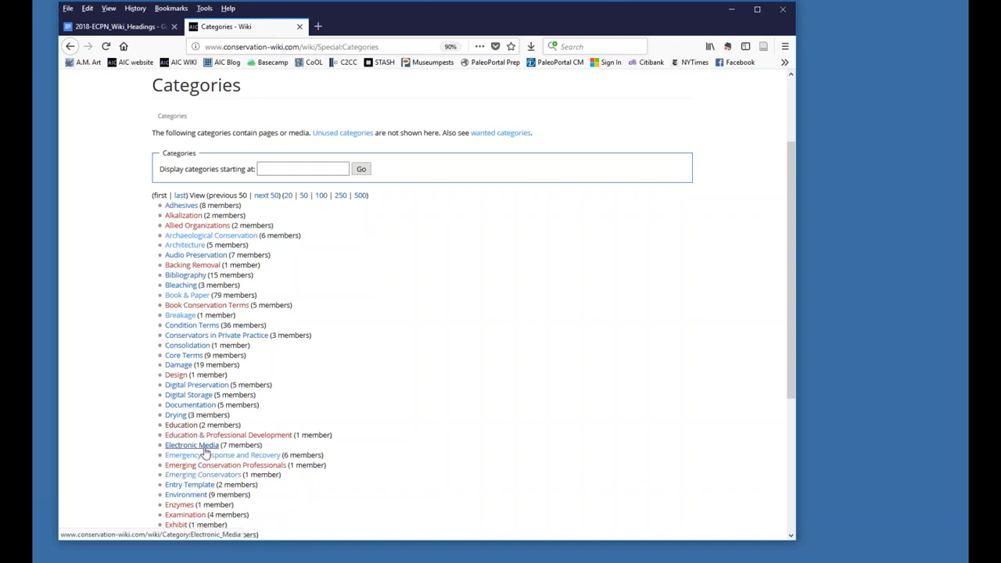
scroll(320, 466, down, 1)
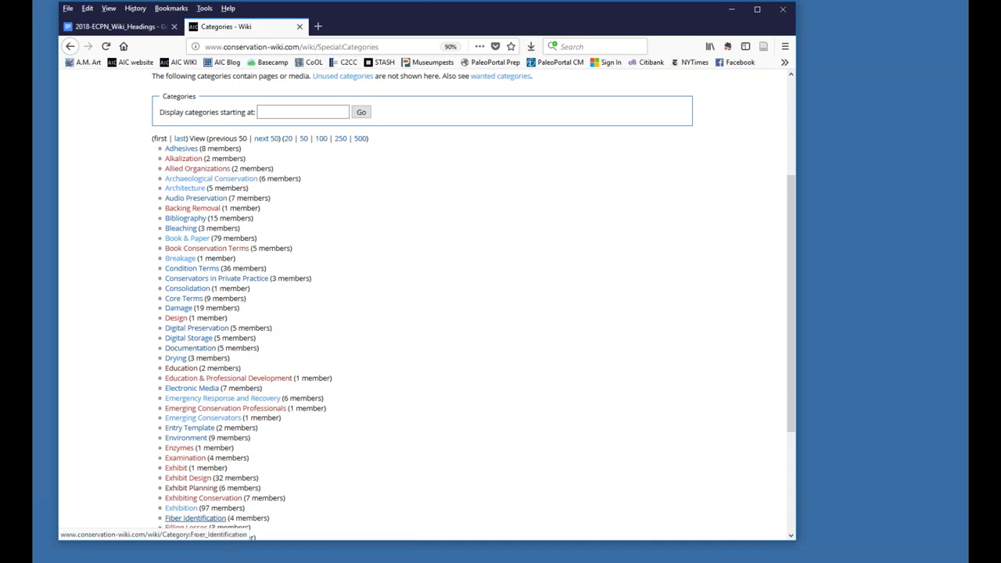
Step: Open the Emergency Response and Recovery category and examine the "Category:" prefix in its title and its member pages
click(261, 400)
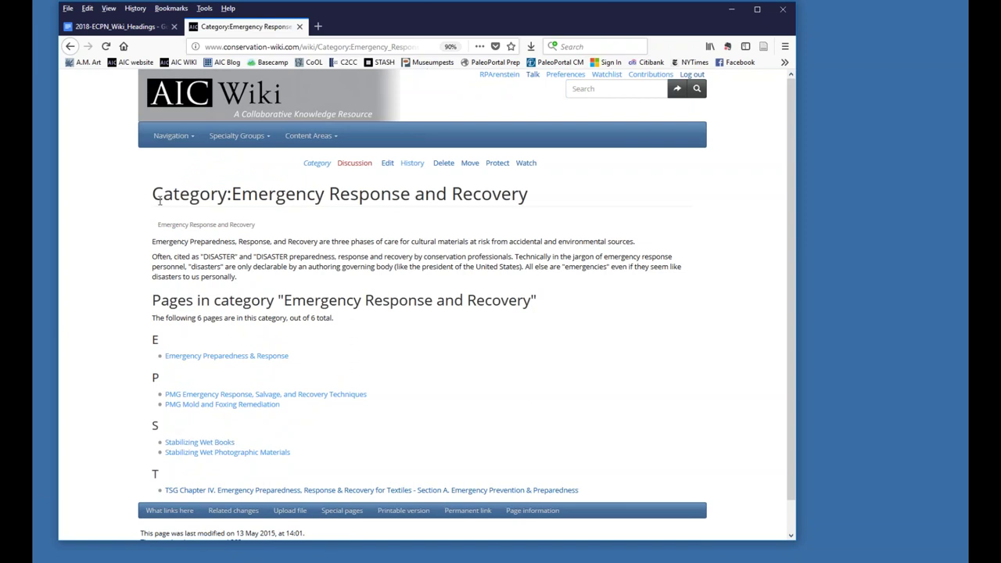
drag(152, 197, 233, 196)
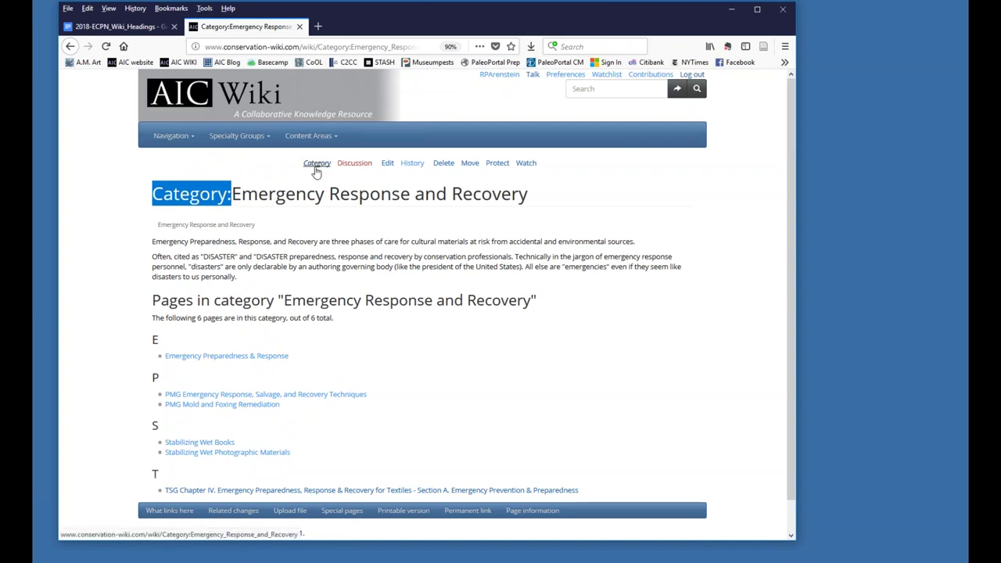
click(240, 243)
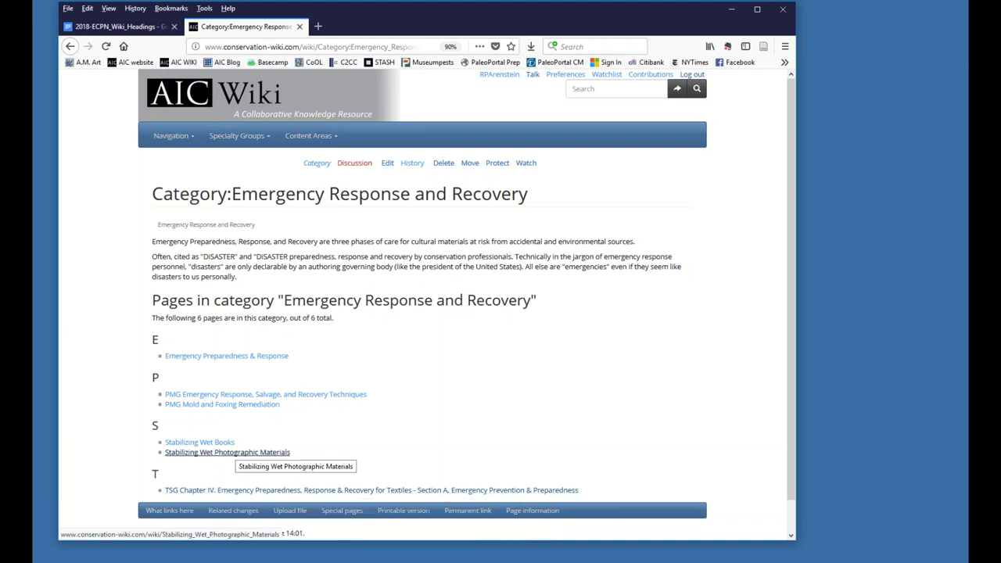
Step: Look over the end of the Emergency Response and Recovery category page and return to the Getting Started in Your Career page
scroll(196, 447, down, 1)
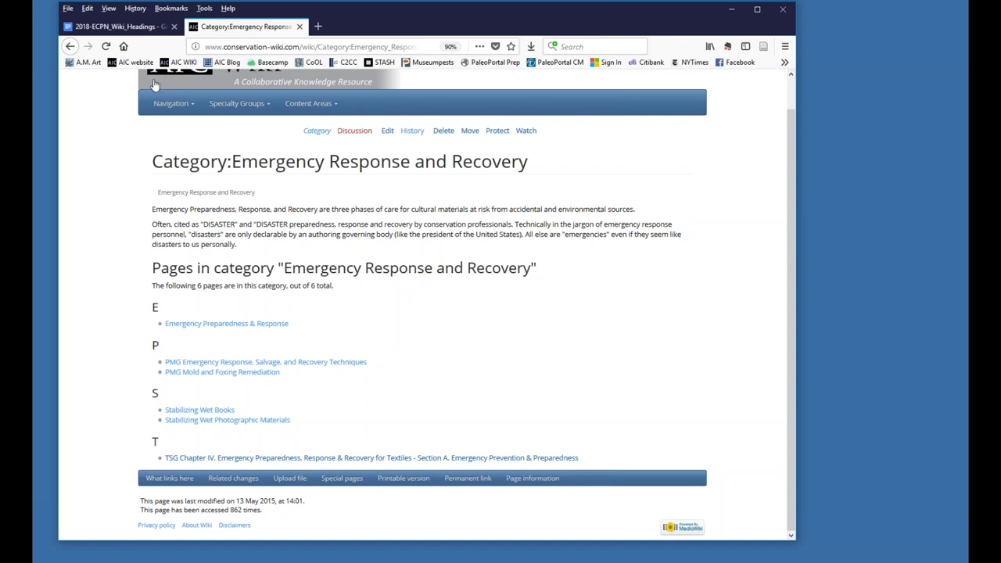
click(69, 46)
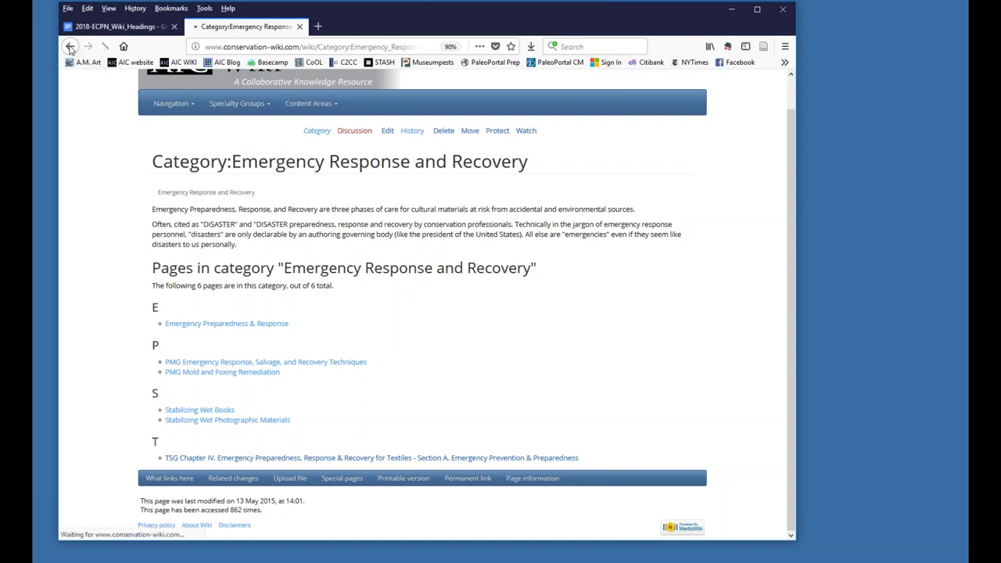
click(69, 46)
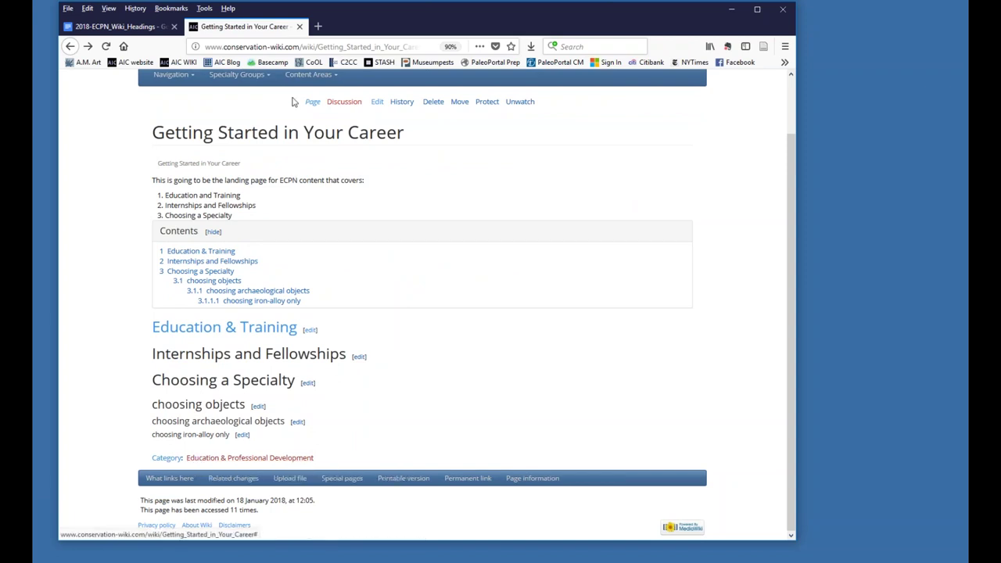
scroll(266, 109, up, 1)
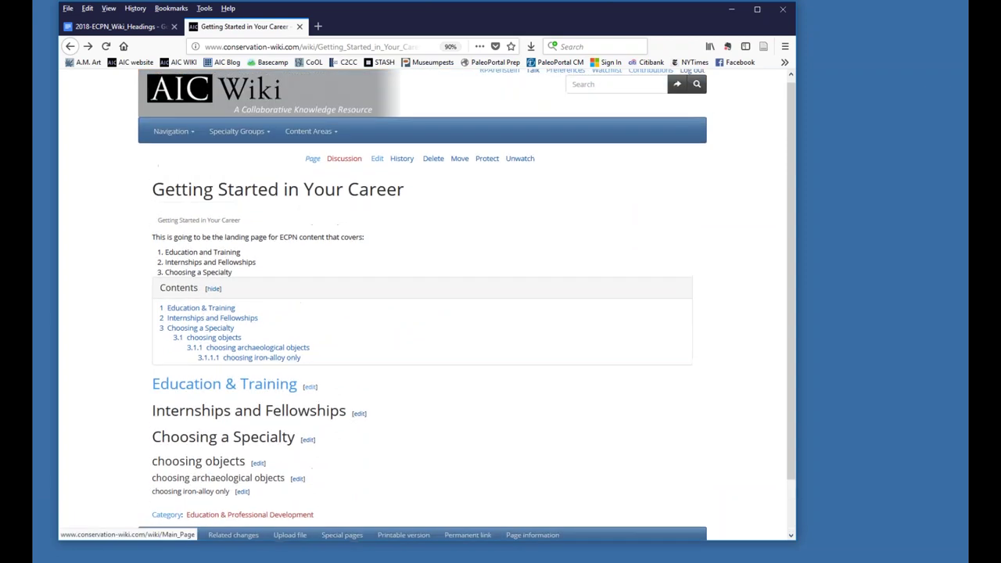
Step: Go to the wiki's main page, open the Education & Professional Development page and check its category tag
click(188, 138)
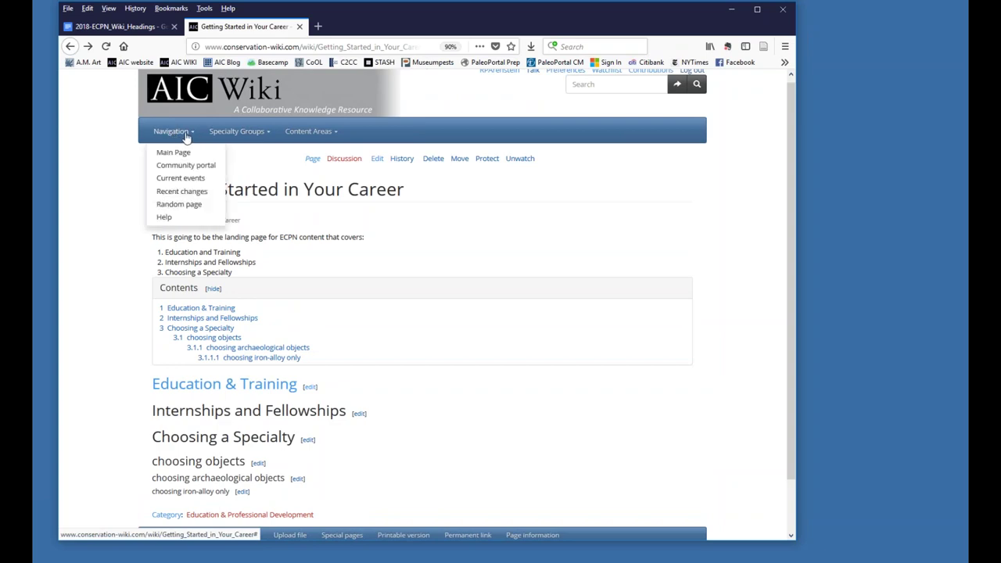
click(185, 155)
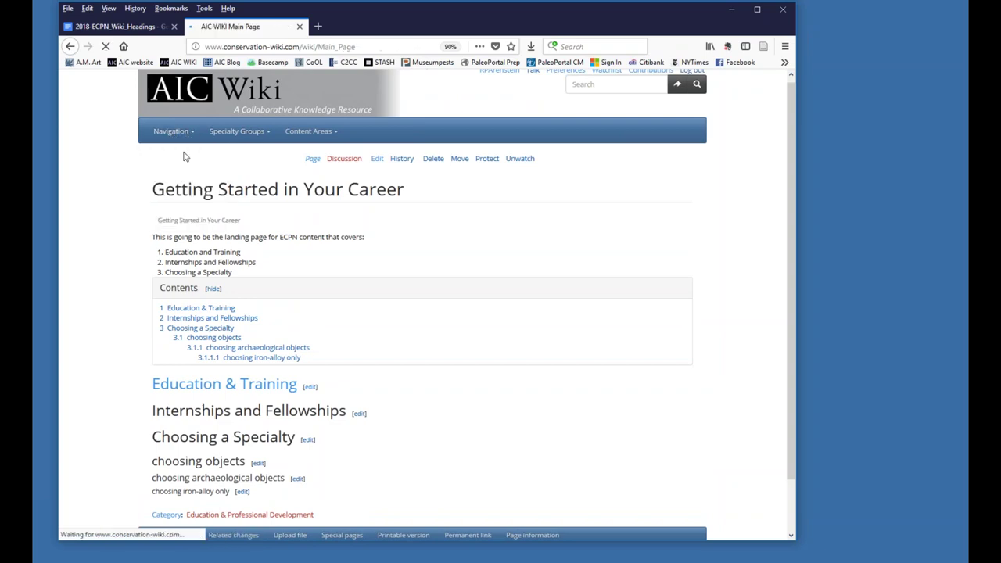
scroll(212, 196, down, 2)
scroll(223, 210, down, 3)
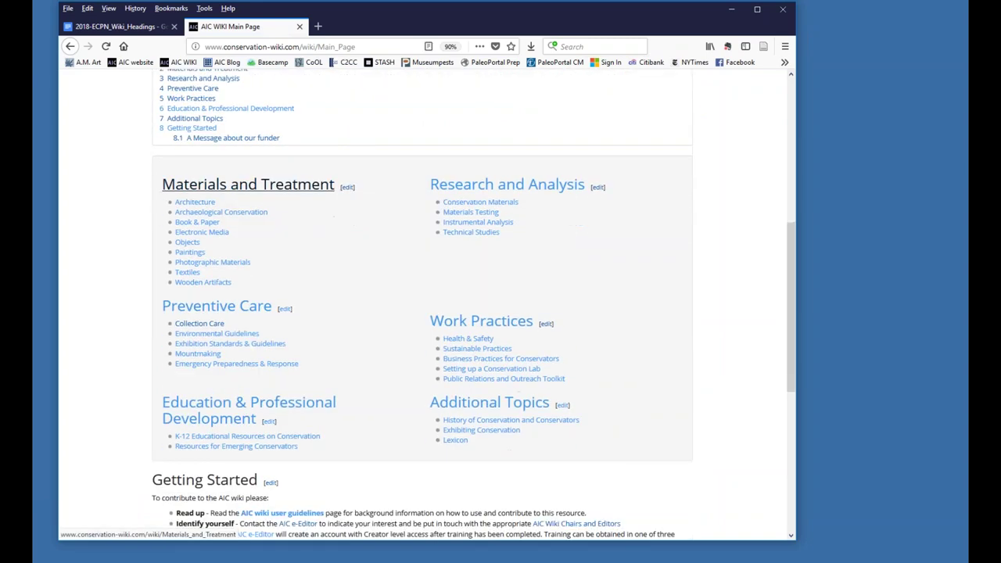
click(235, 329)
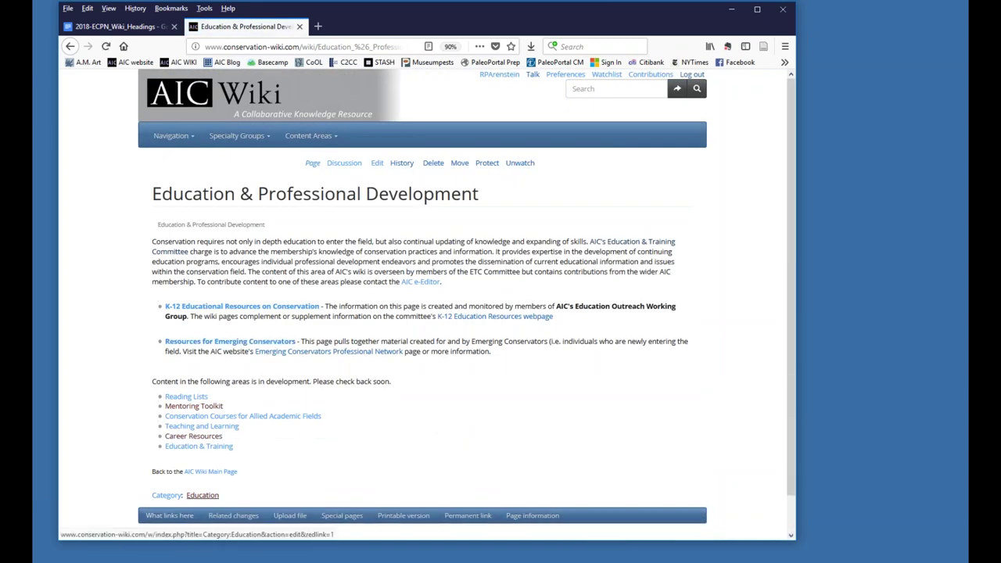
click(205, 497)
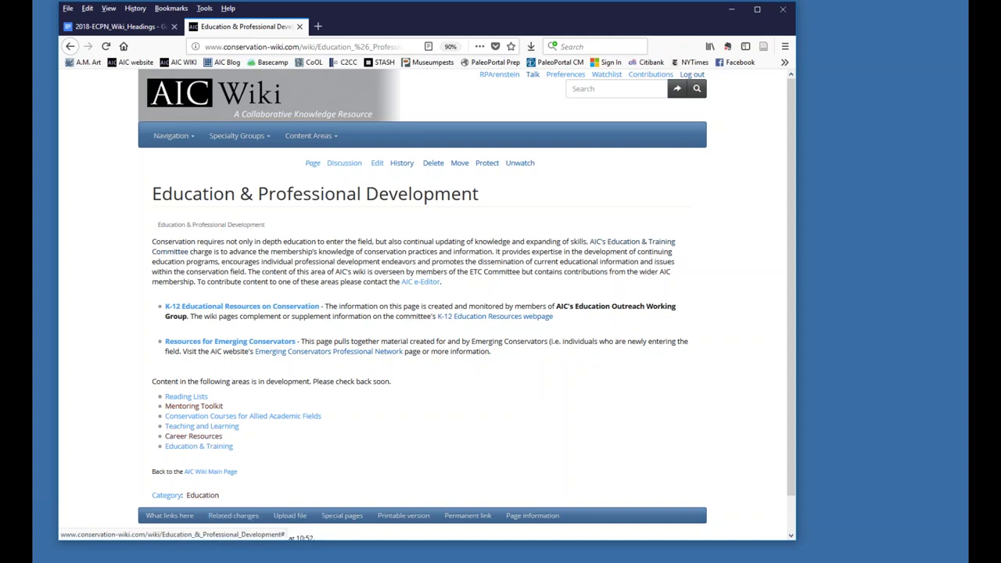
Step: Edit the Education & Professional Development page and change its closing tag to [[Category:Education & Professional Development]]
click(376, 164)
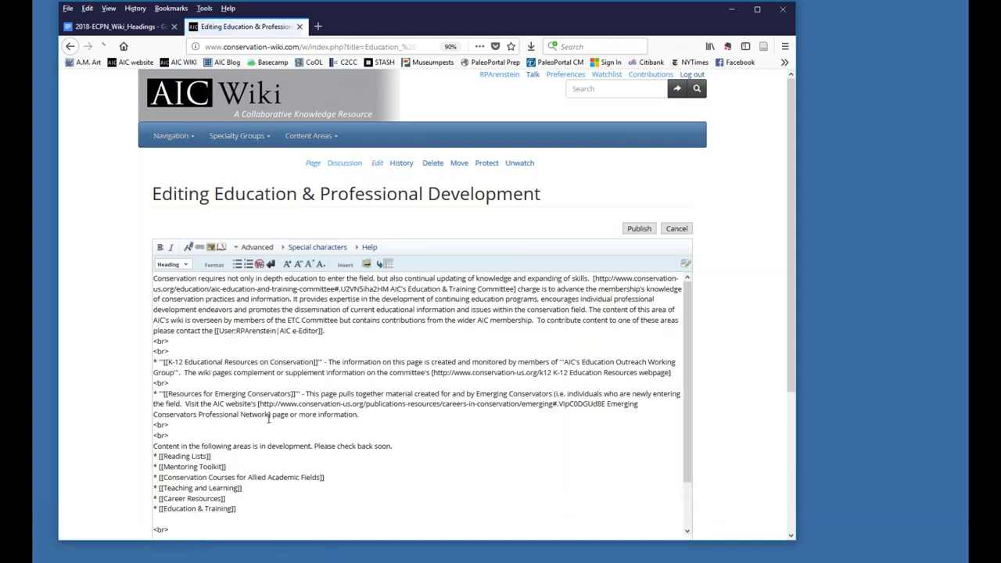
scroll(269, 418, down, 2)
click(223, 530)
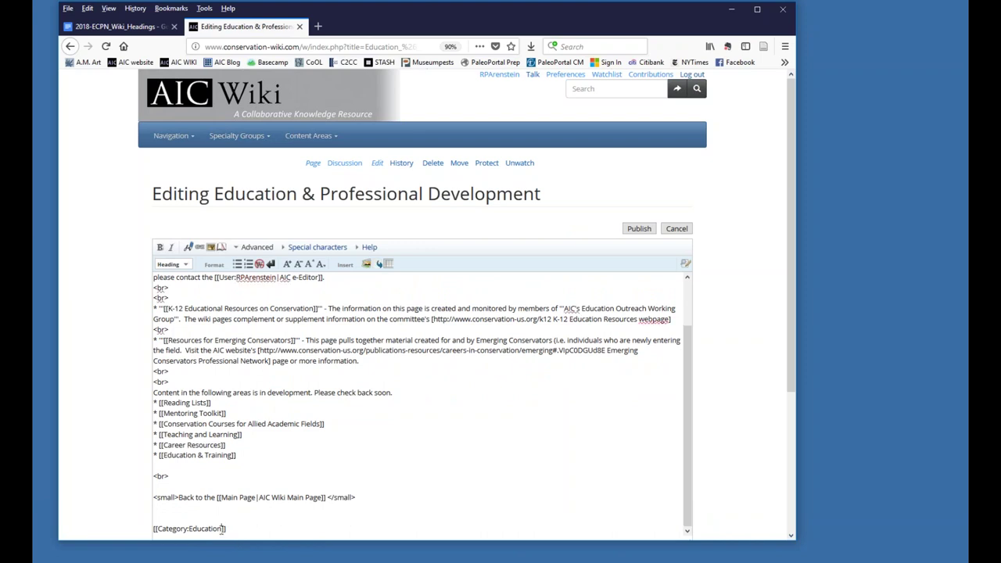
text(& Professional Development)
Step: Enter the edit summary "changed category tag" and save the Education & Professional Development page
scroll(255, 500, down, 1)
click(248, 514)
text(changed category tag)
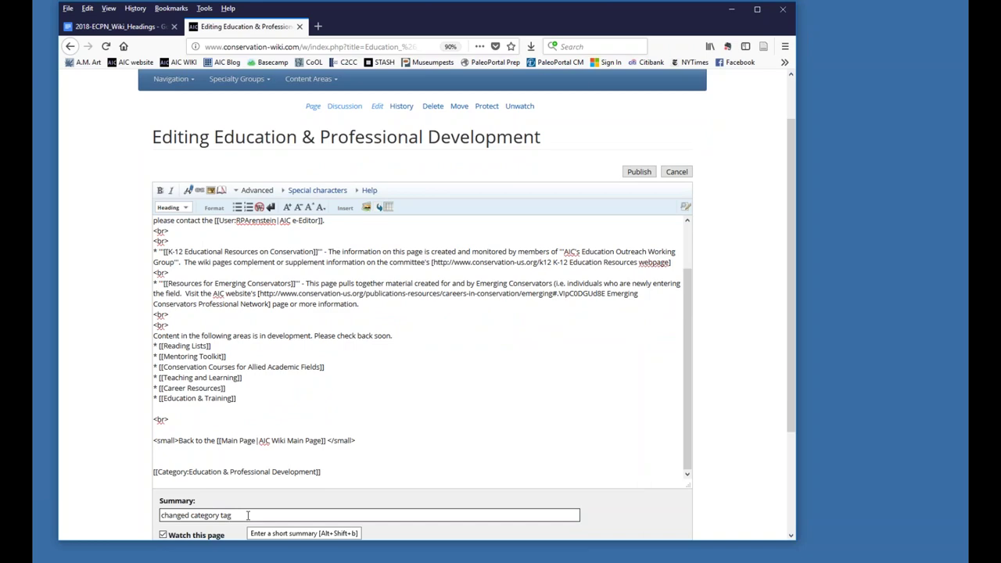
scroll(234, 510, down, 3)
click(187, 484)
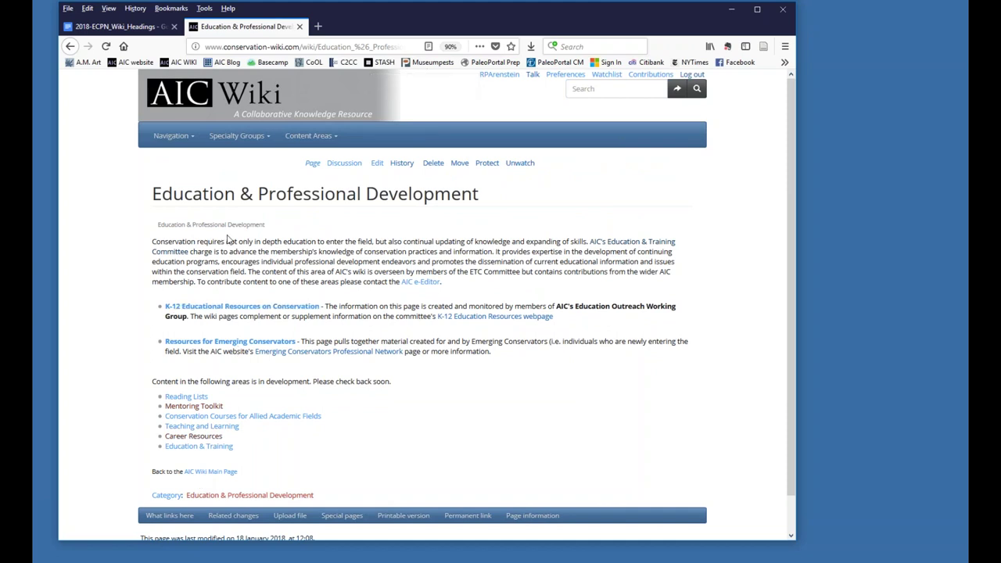
Step: Open the Resources for Emerging Conservators page from Education & Professional Development and look over its contents
click(235, 344)
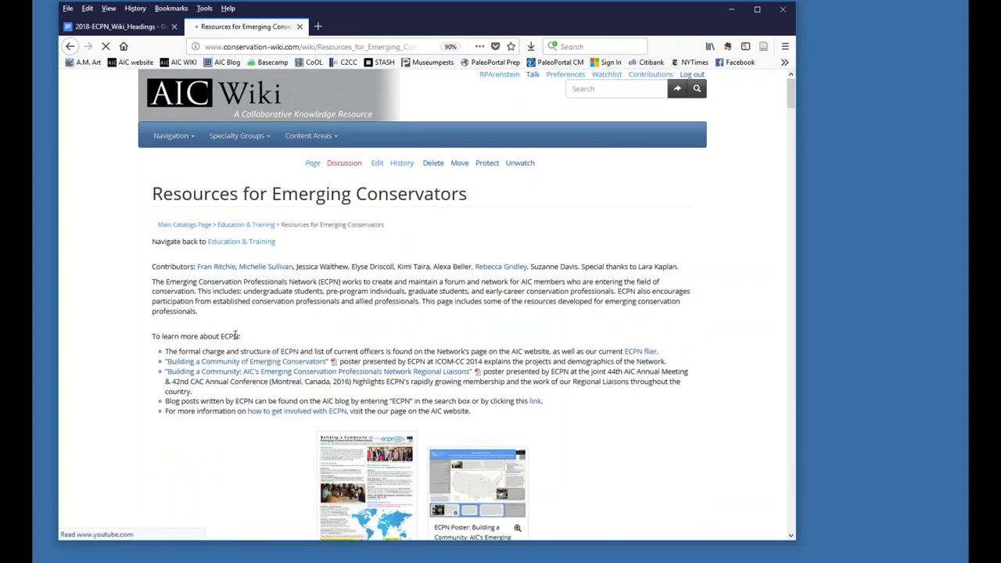
scroll(234, 334, down, 6)
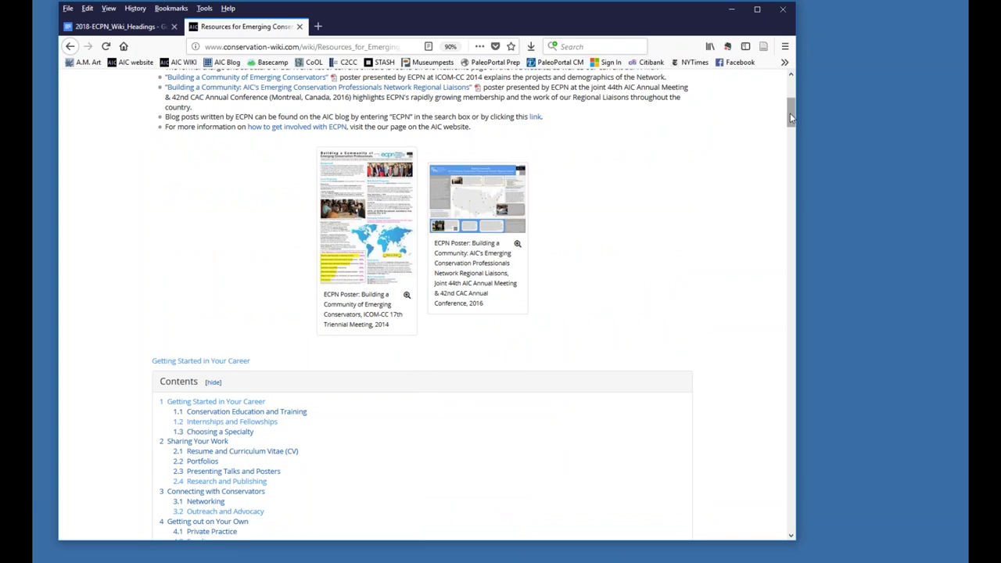
scroll(794, 119, up, 6)
Step: Edit Resources for Emerging Conservators and add [[Education & Professional Development]] after the existing category tags at the end of the text
click(378, 163)
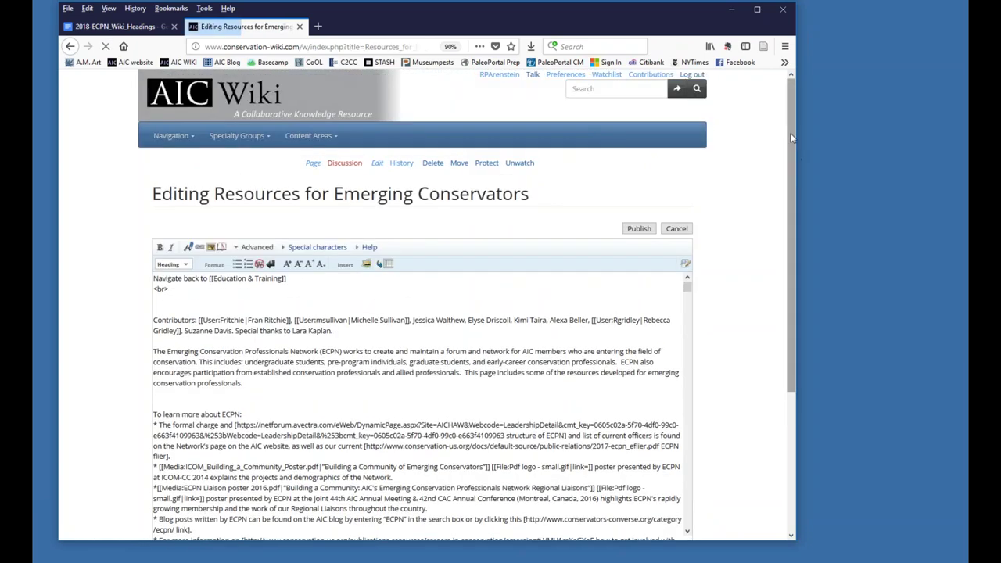
scroll(790, 305, down, 3)
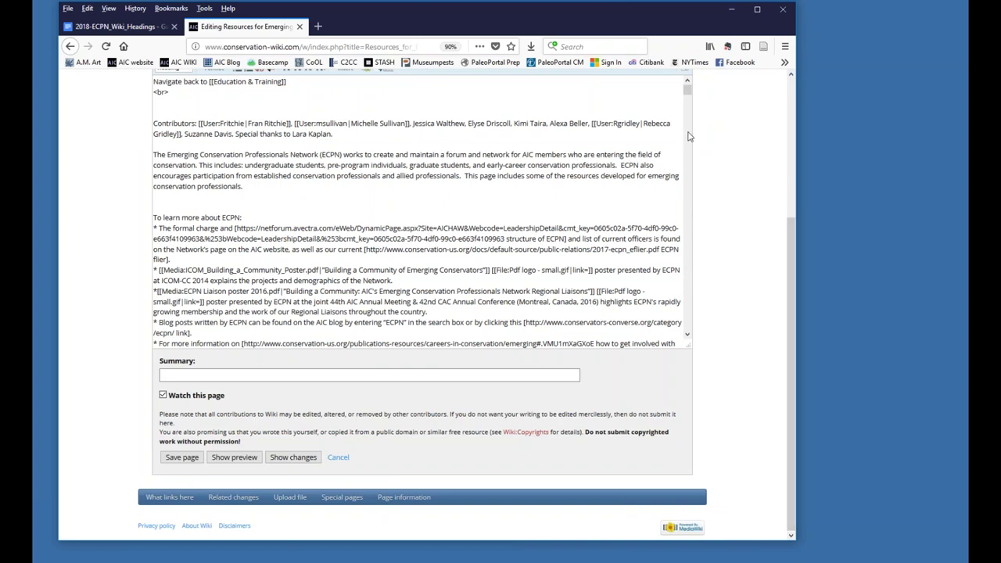
drag(687, 91, 682, 272)
scroll(682, 272, down, 10)
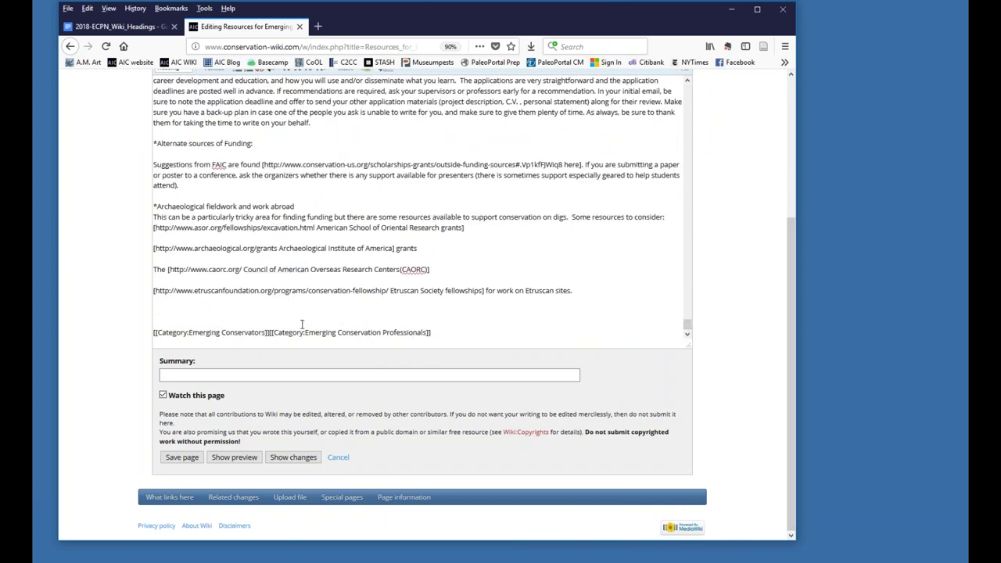
click(441, 333)
text([[Education & Professional Development)
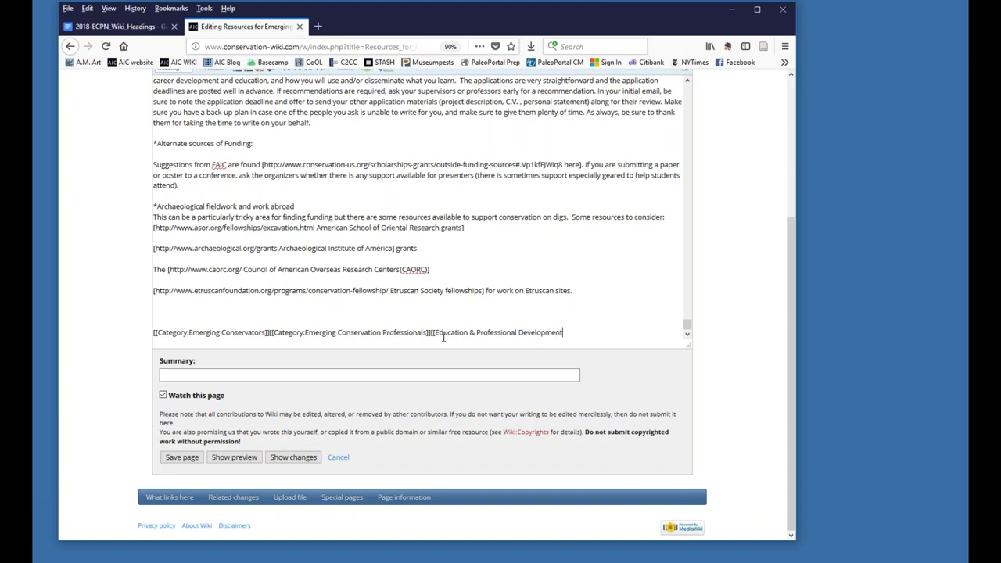
text(]])
Step: Enter the edit summary "added Education & Professional Development category" and save the Resources for Emerging Conservators page
click(330, 376)
text(added)
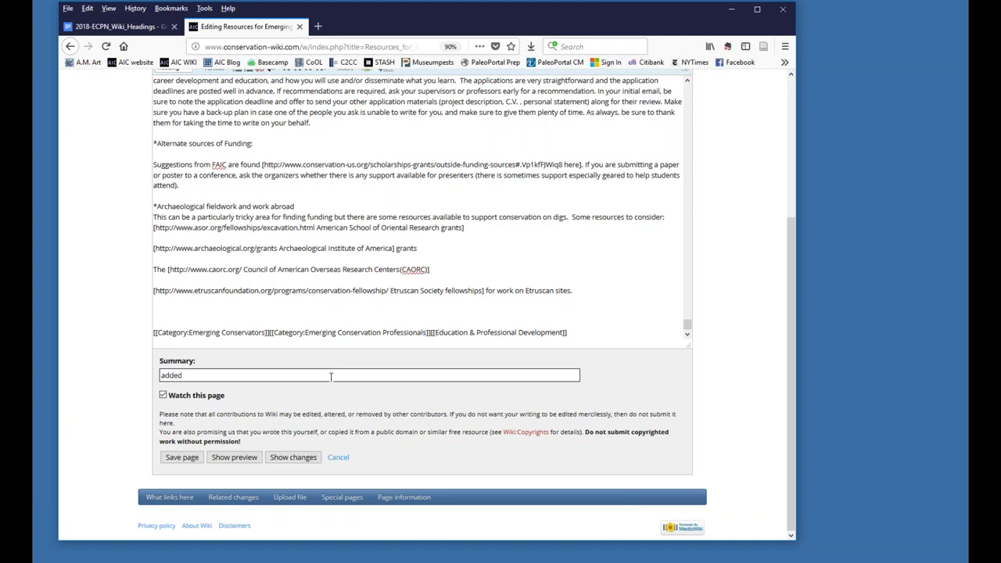
text( Education & Profe)
text(ssional De e)
text(elop)
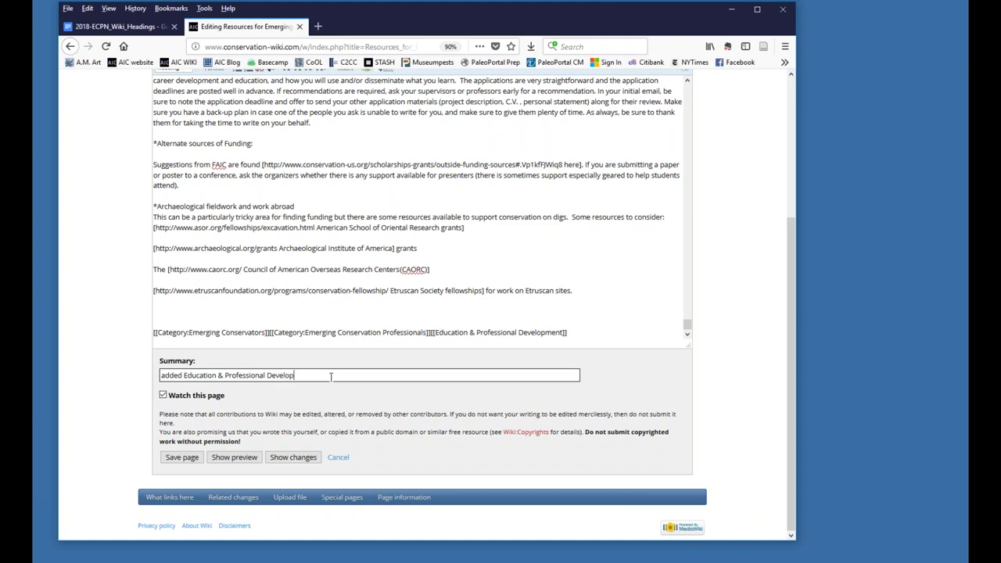
text(ment category)
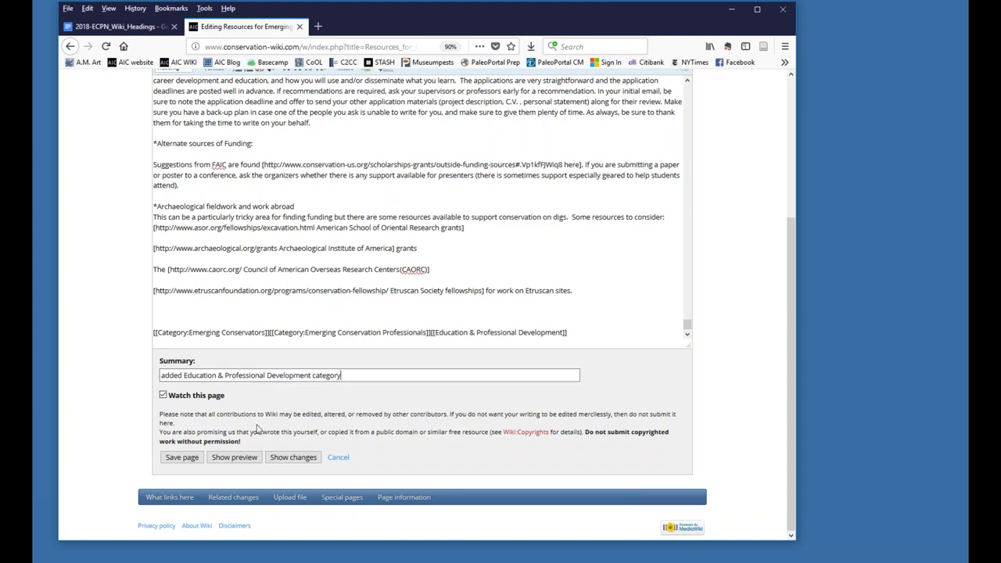
click(195, 462)
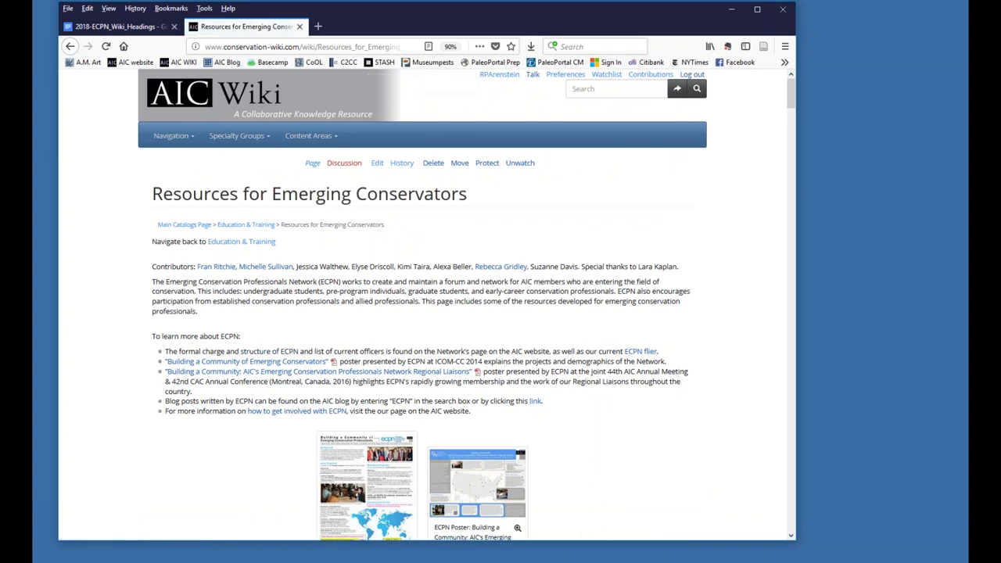
Step: Open Getting Started in Your Career from its section heading in Resources for Emerging Conservators and view its category line
scroll(266, 305, down, 10)
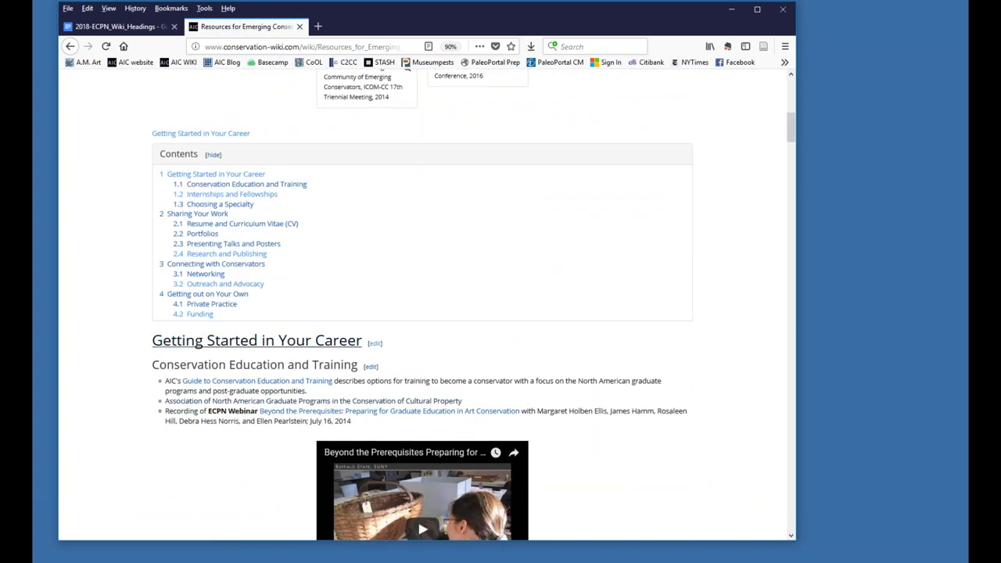
click(243, 345)
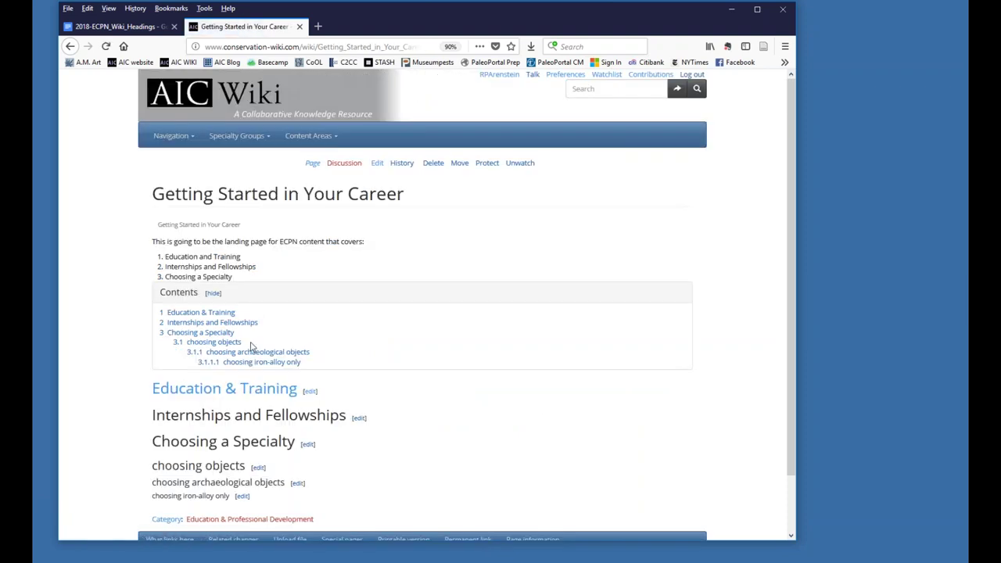
scroll(258, 338, down, 2)
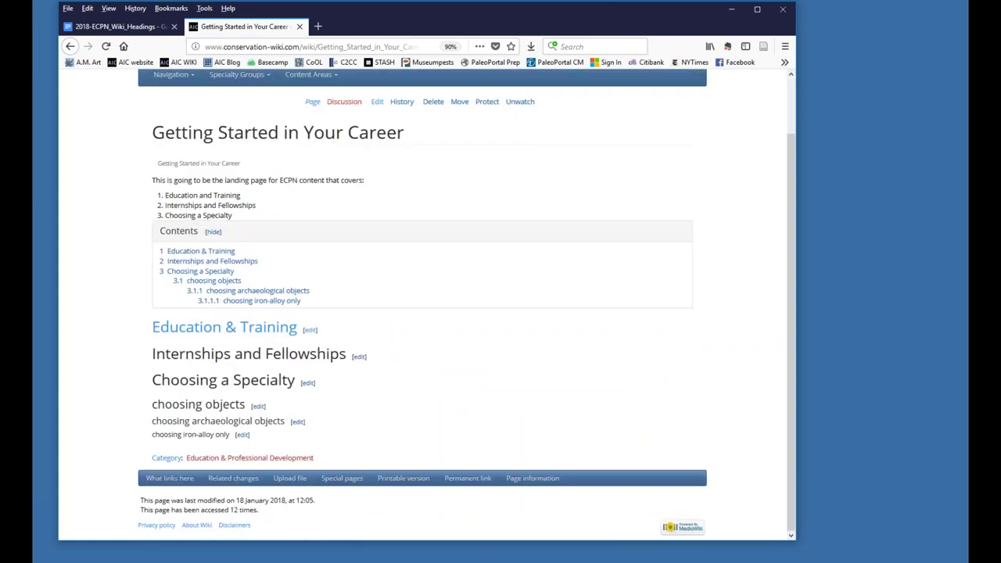
Step: Edit Getting Started in Your Career and start another double-bracket tag directly before the existing category tag
click(377, 101)
scroll(278, 383, down, 3)
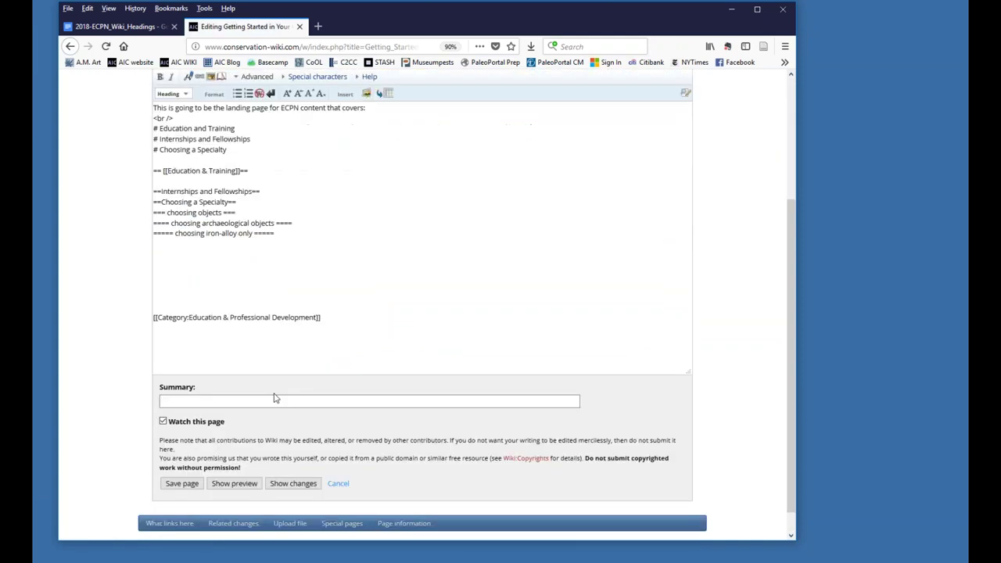
click(156, 320)
text([[E)
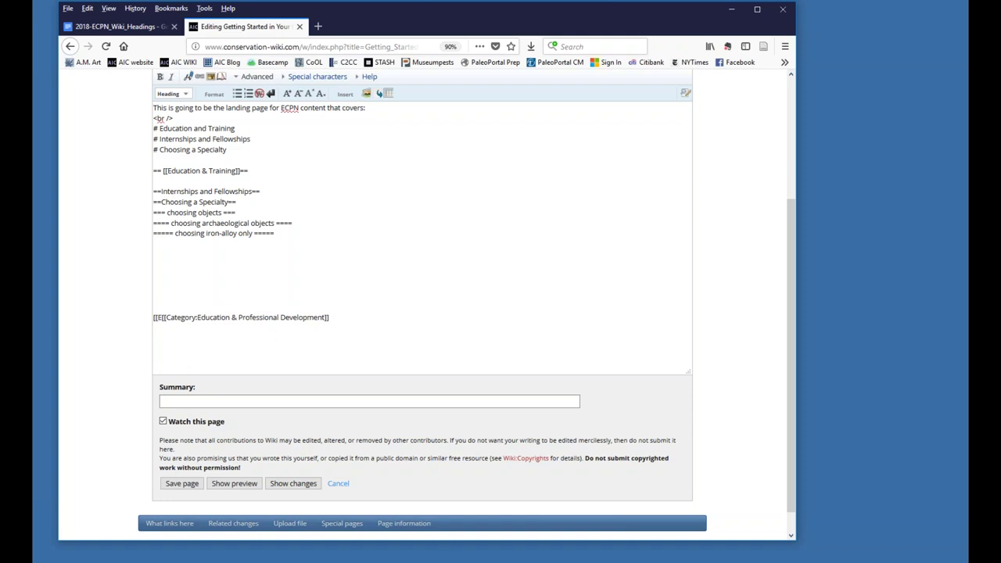
Step: Switch to Chrome, check the category names at the end of Resources for Emerging Conservators, and return to the page editor in Firefox
key(alt+Tab)
scroll(461, 497, down, 4)
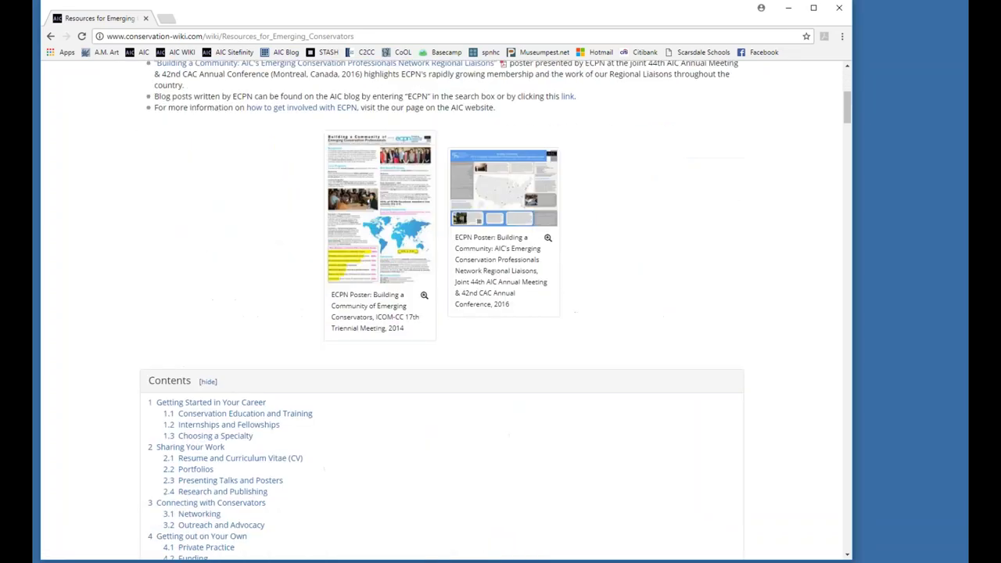
scroll(260, 258, down, 4)
scroll(259, 258, down, 15)
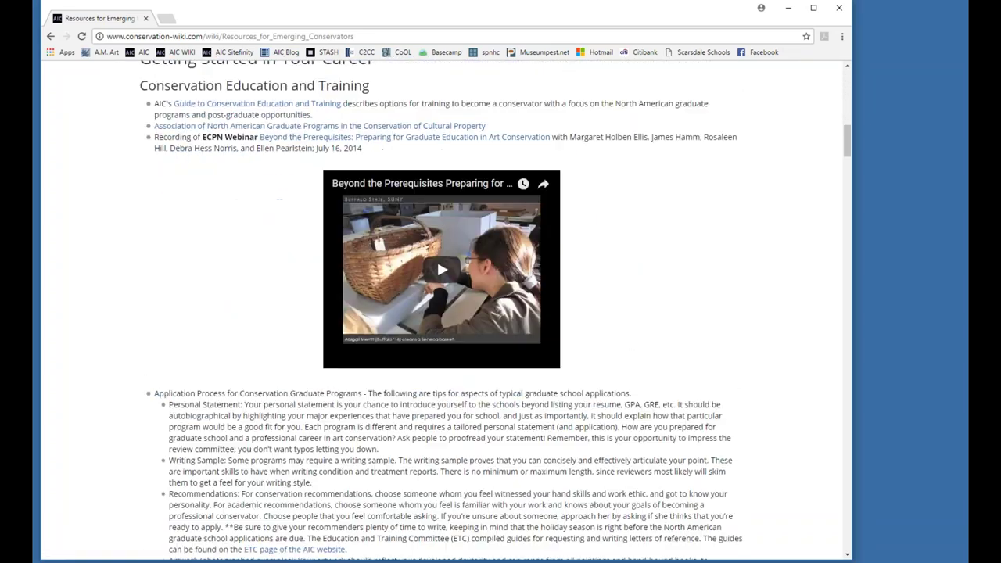
scroll(286, 310, down, 15)
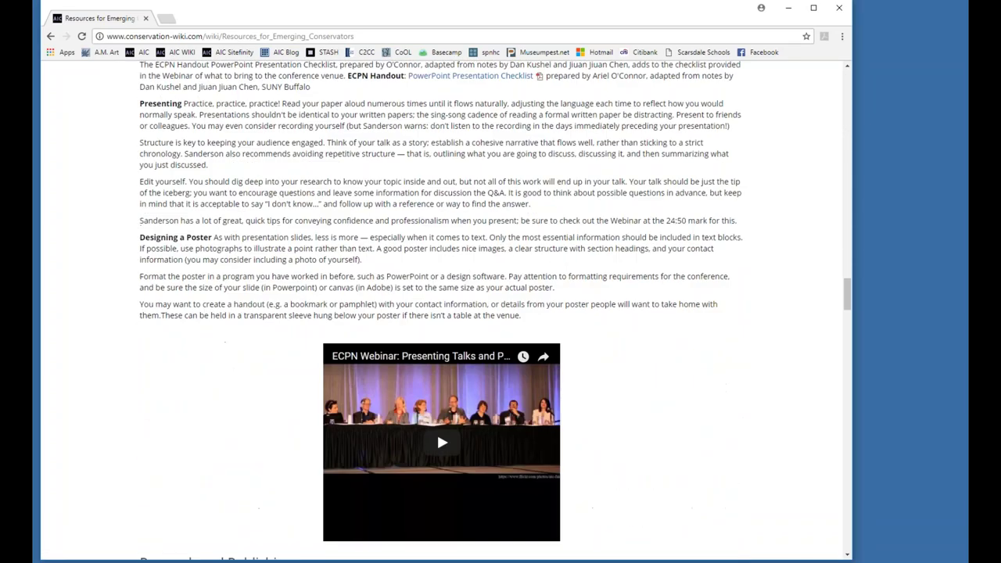
click(847, 547)
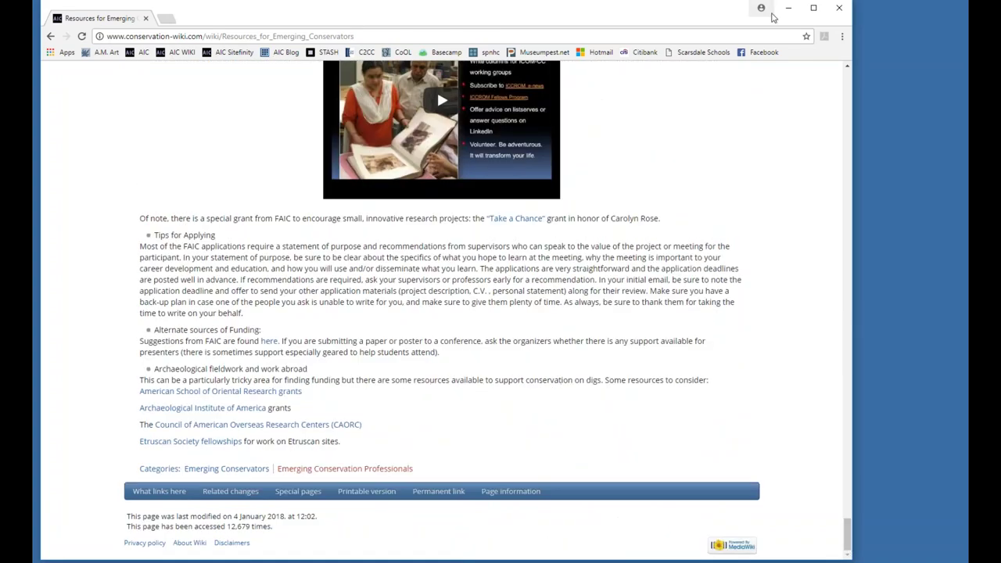
click(787, 13)
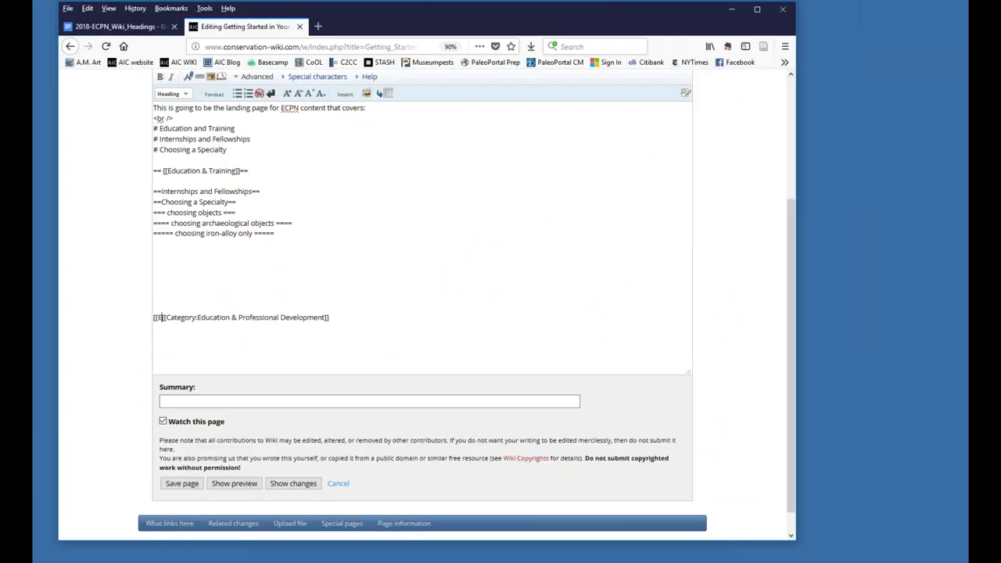
Step: Complete the tag [[Category: Emerging Conservators]] before the existing category, save Getting Started in Your Career, and highlight its breadcrumb trail
key(BackSpace)
text(Cagt)
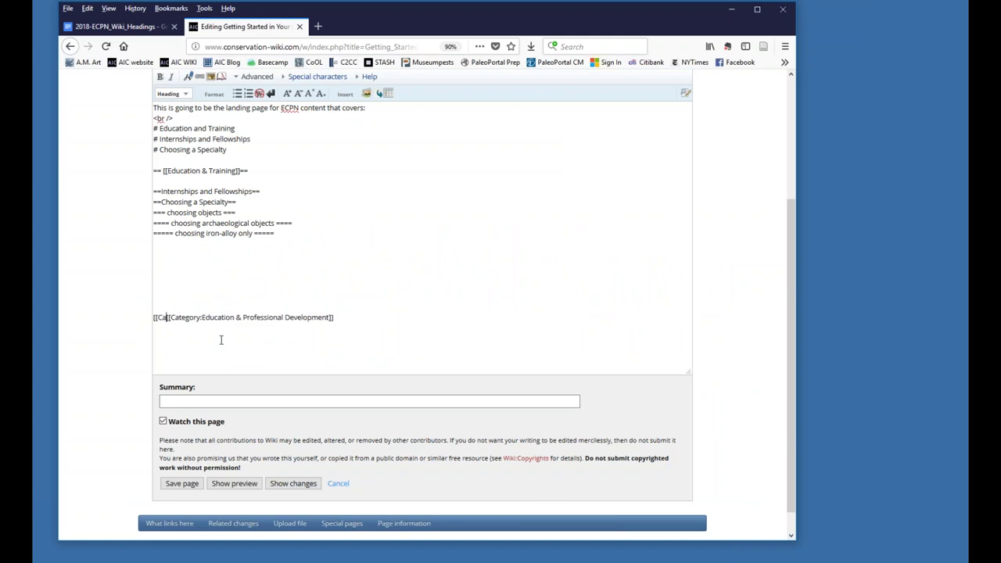
key(BackSpace)
key(BackSpace)
text(tegory:)
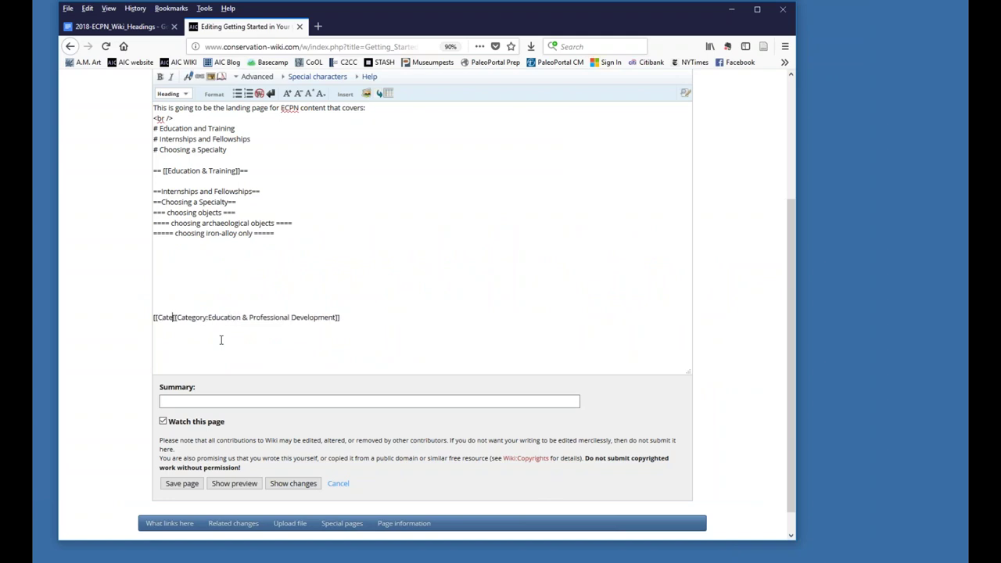
text( Emerging)
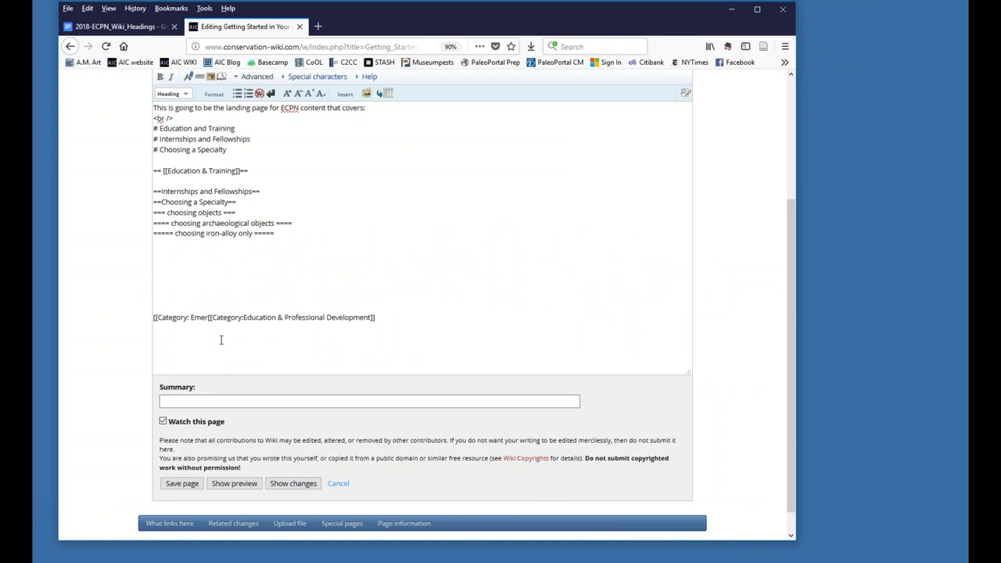
text( Conservator)
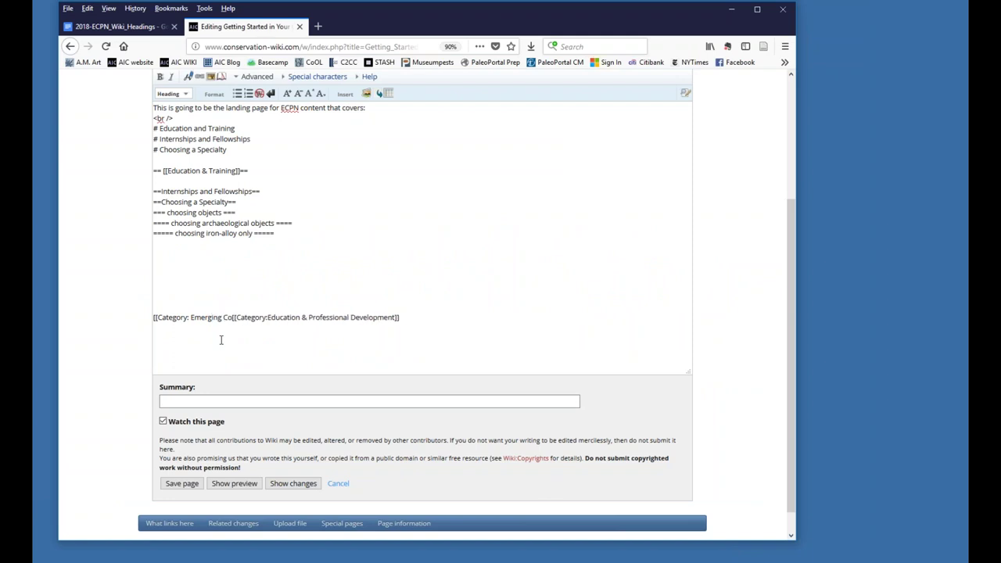
text(s]])
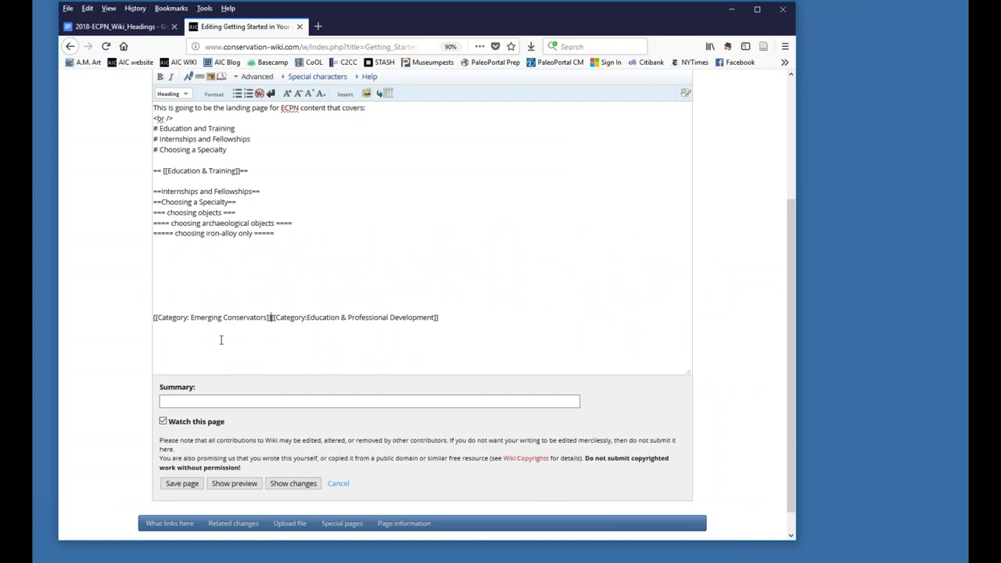
click(180, 484)
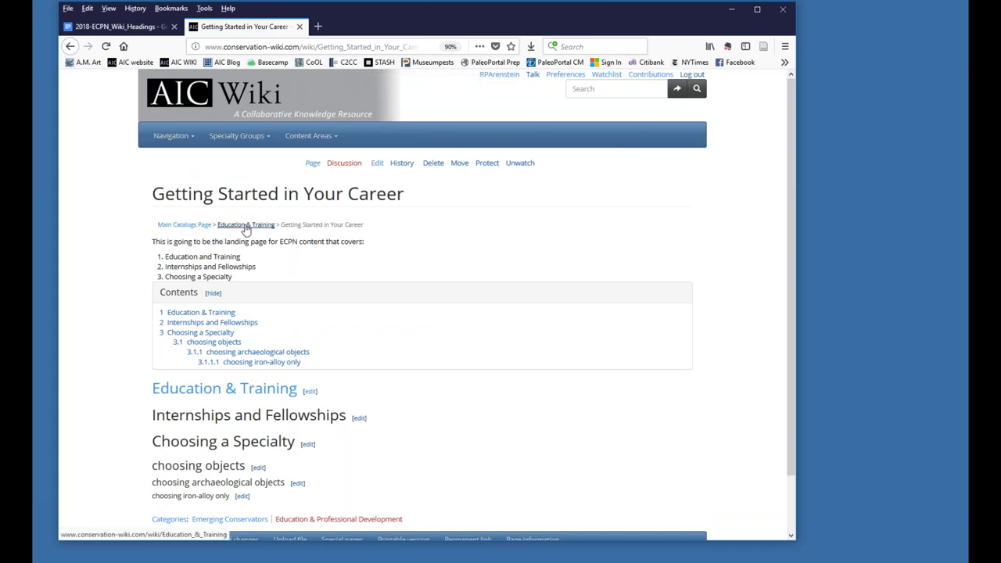
drag(365, 227, 154, 226)
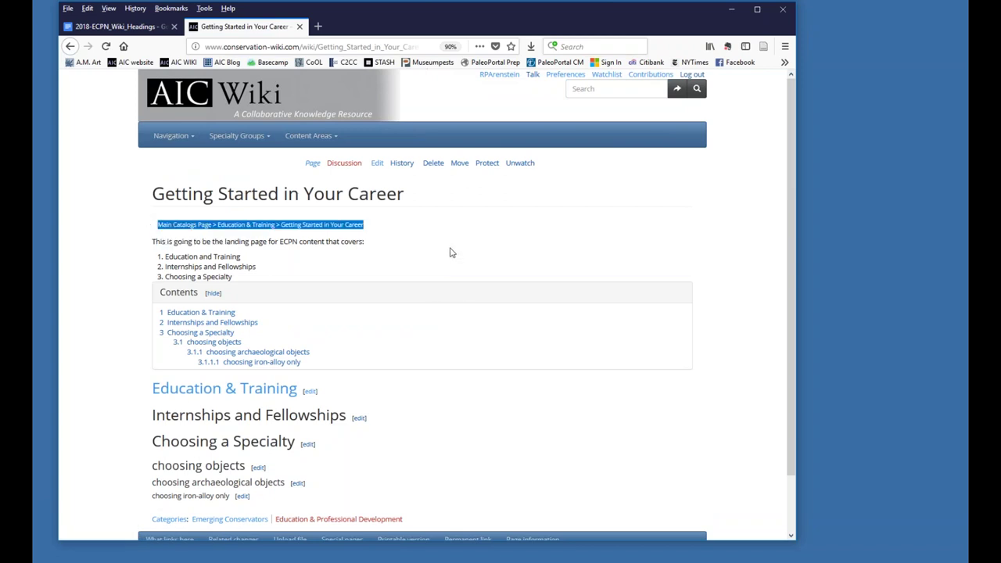
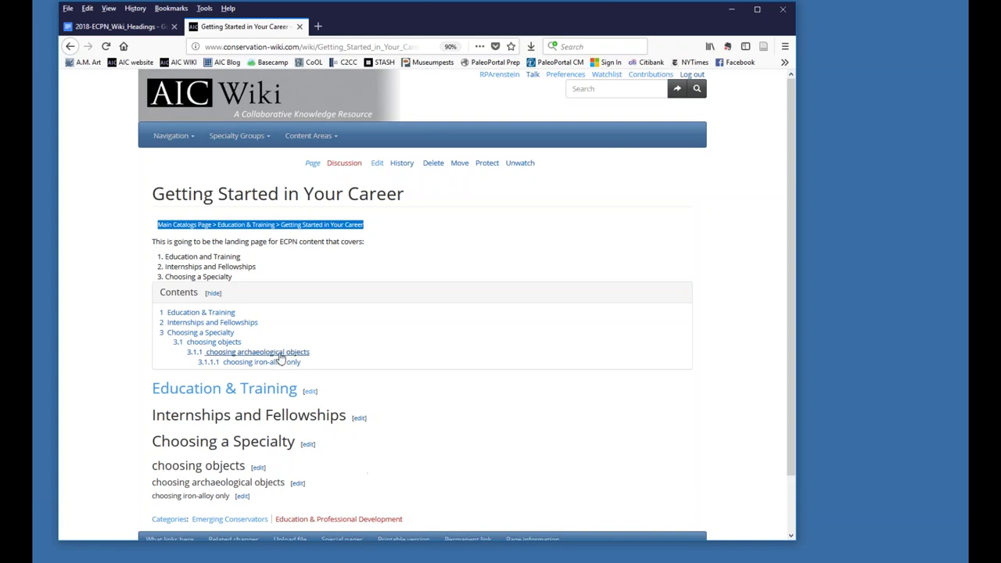
Step: Add the linked heading ==[[Internships & Fellowships]]== below Education & Training in Getting Started in Your Career and save the page
click(377, 166)
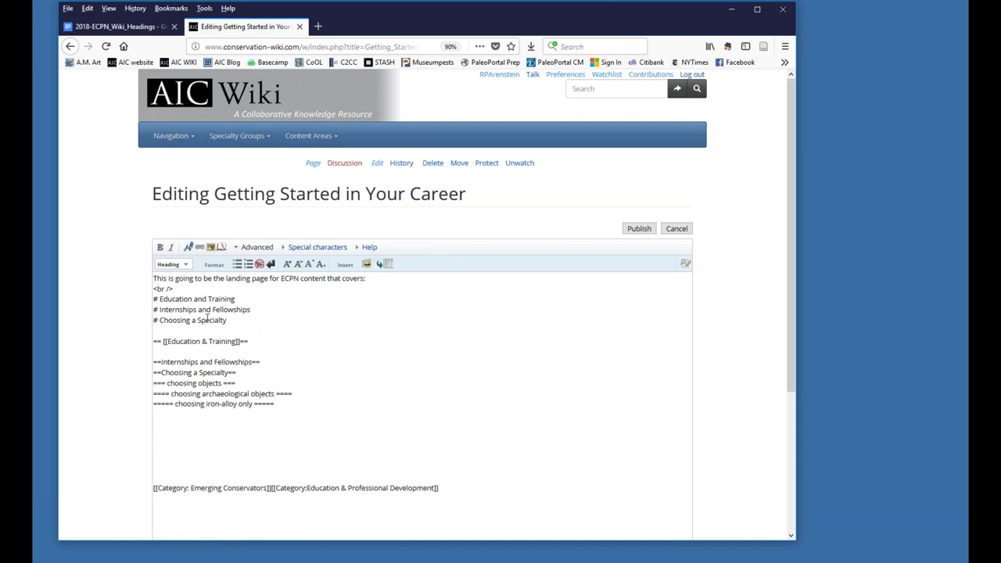
click(251, 342)
key(Return)
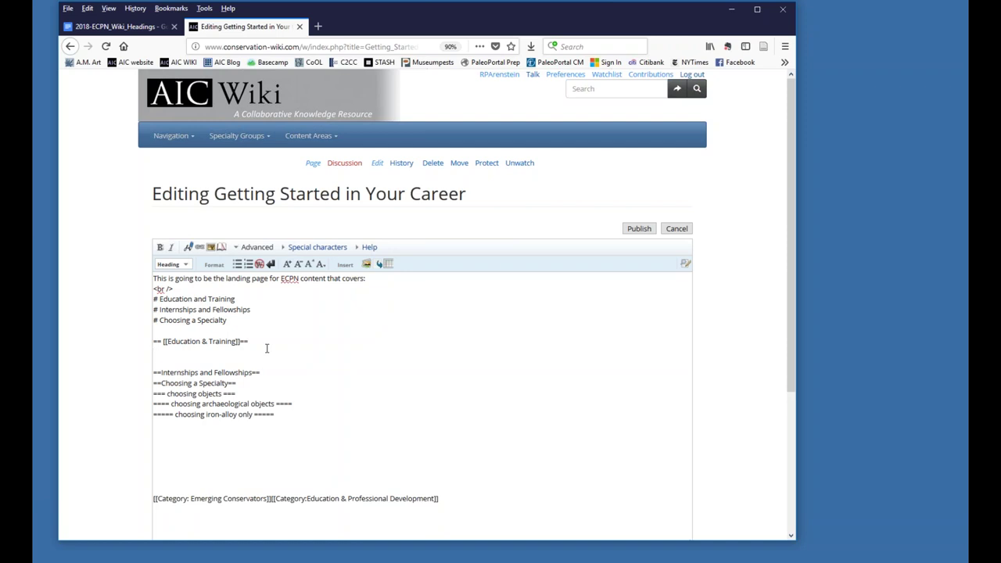
text(==[[Internships & Fellowships]]==)
scroll(486, 381, down, 1)
scroll(485, 381, down, 3)
scroll(484, 370, up, 4)
scroll(501, 358, down, 5)
click(182, 458)
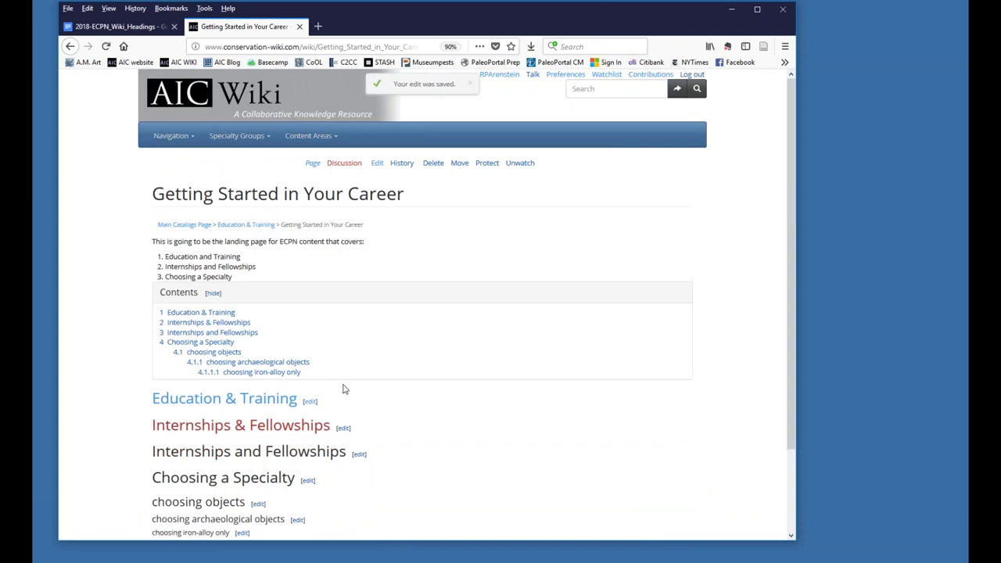
scroll(504, 244, down, 2)
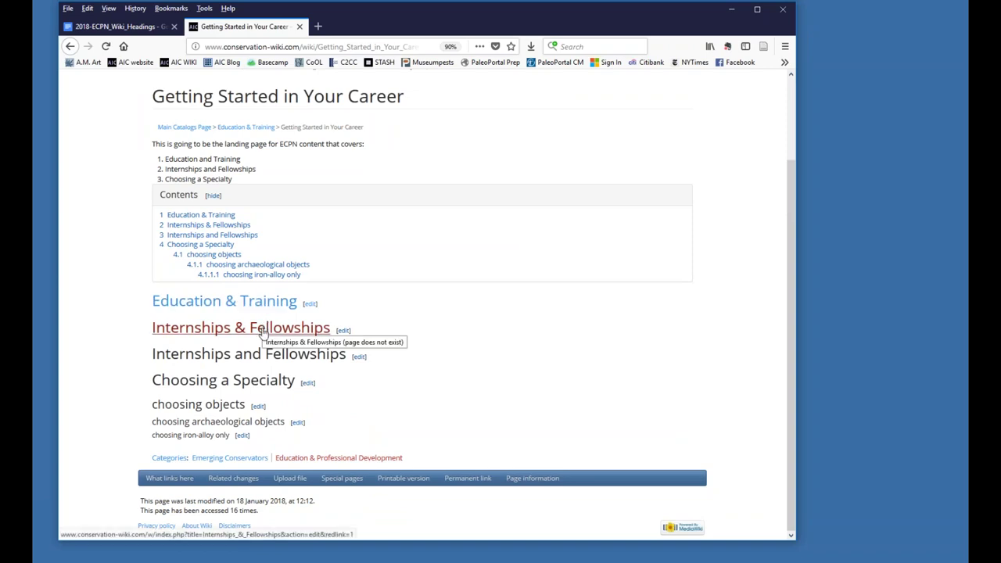
Step: Switch to Chrome and locate the Internships and Fellowships section in Resources for Emerging Conservators, then return to the page header
key(alt+Tab)
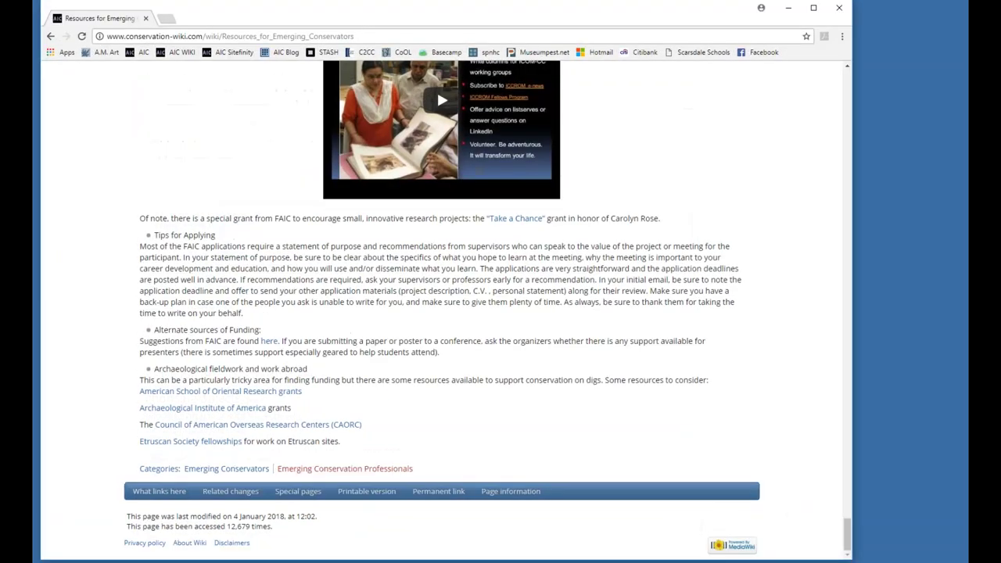
scroll(436, 422, up, 10)
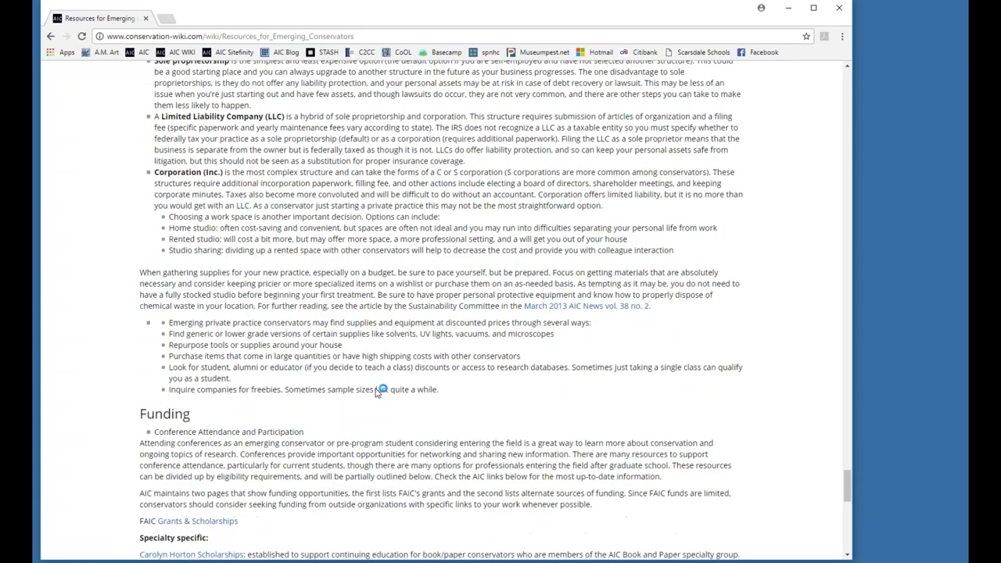
scroll(436, 166, up, 15)
scroll(436, 166, up, 5)
scroll(437, 499, up, 3)
click(939, 22)
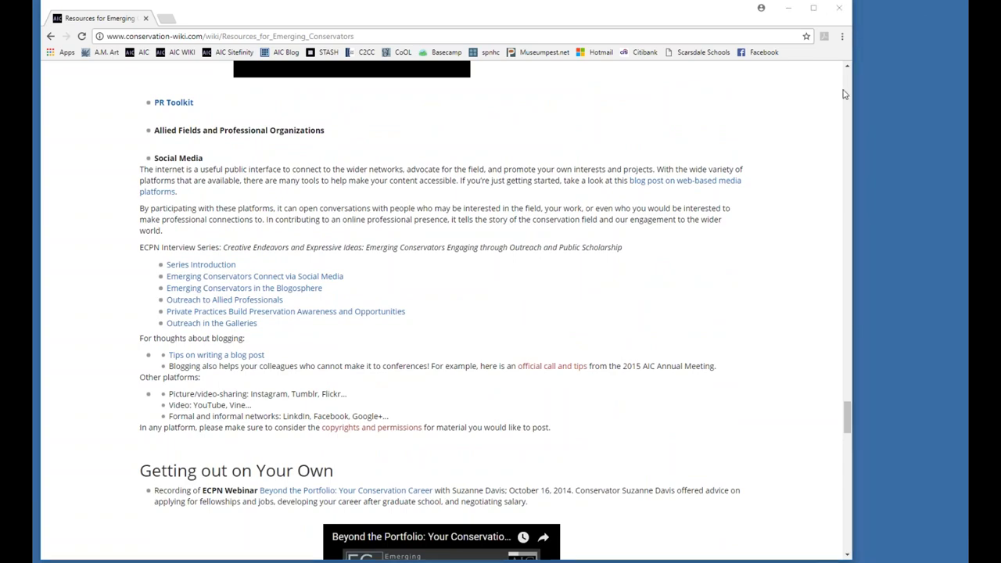
drag(845, 414, 847, 176)
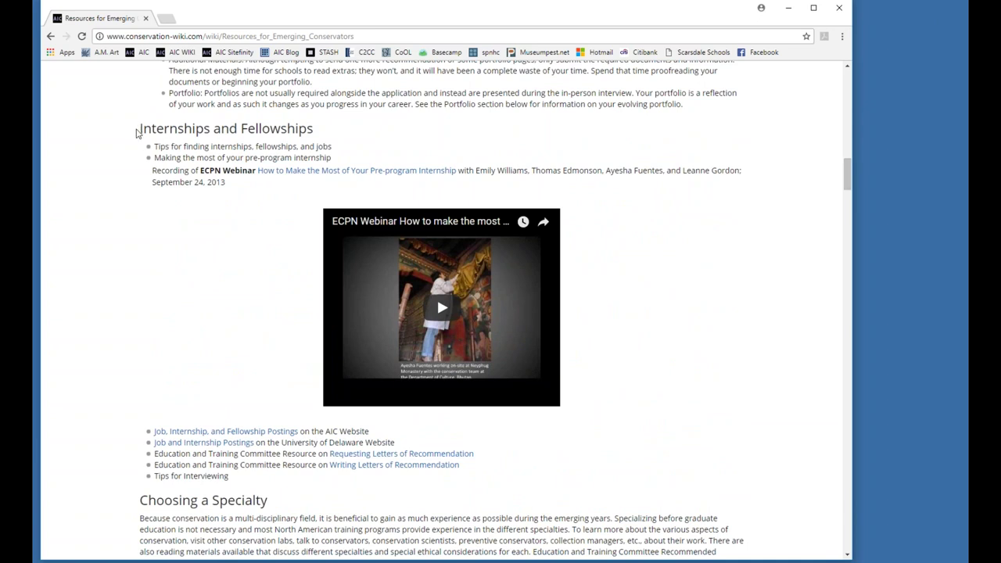
drag(847, 176, 845, 78)
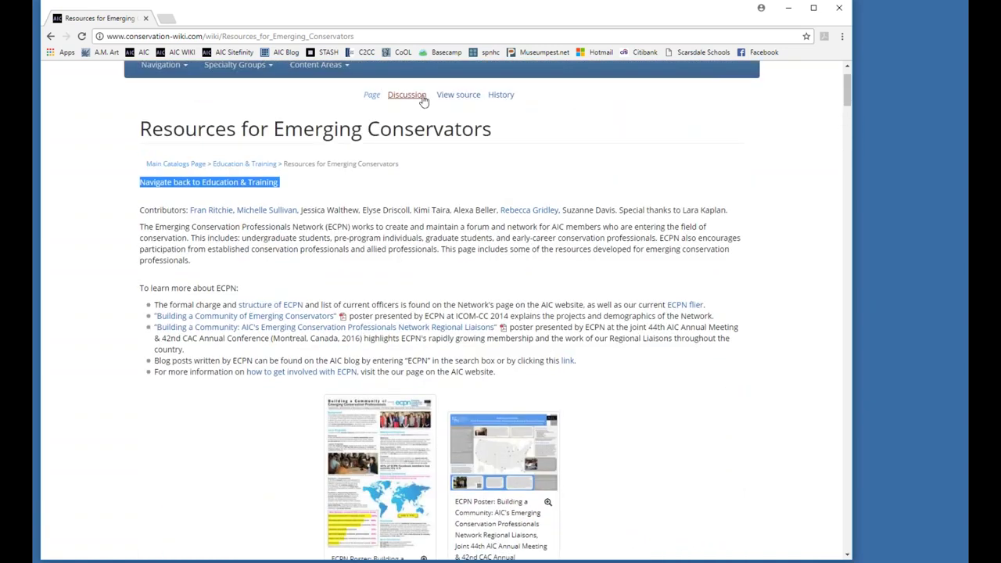
scroll(402, 97, up, 1)
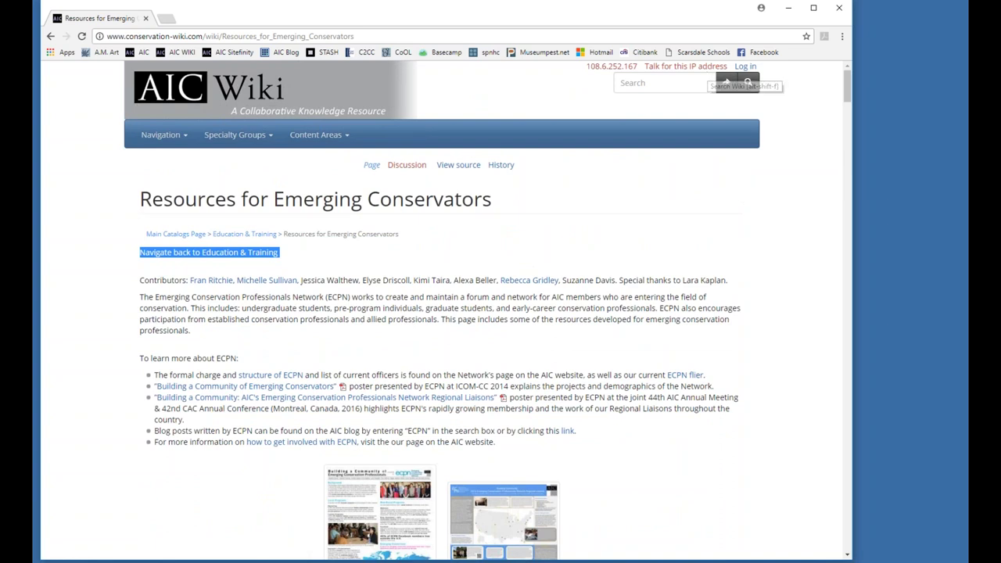
Step: View the source of Resources for Emerging Conservators and copy the Internships and Fellowships text from its first bullet through "Tips for Interviewing"
click(462, 167)
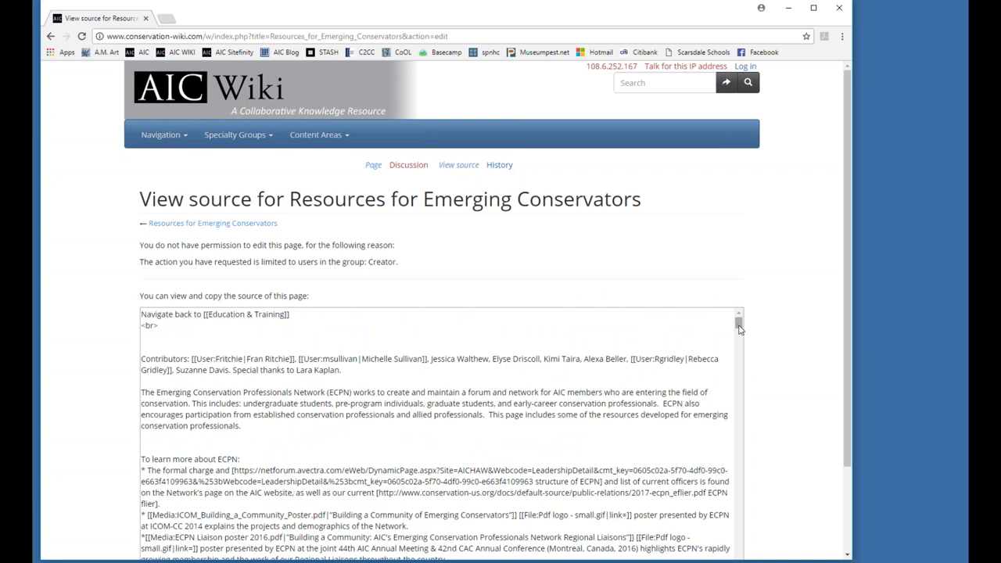
click(465, 391)
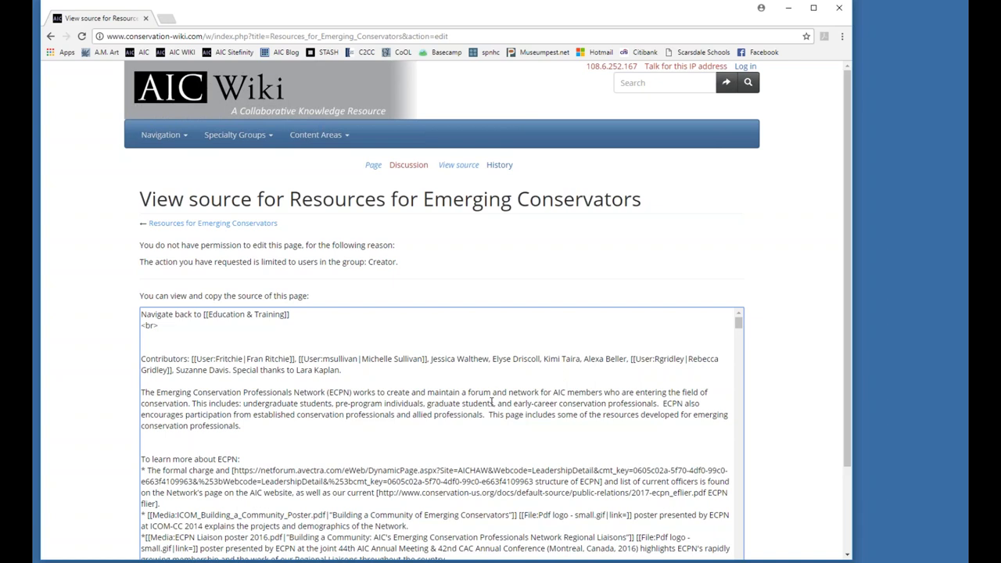
triple_click(512, 414)
click(362, 460)
drag(738, 321, 736, 368)
scroll(561, 446, down, 5)
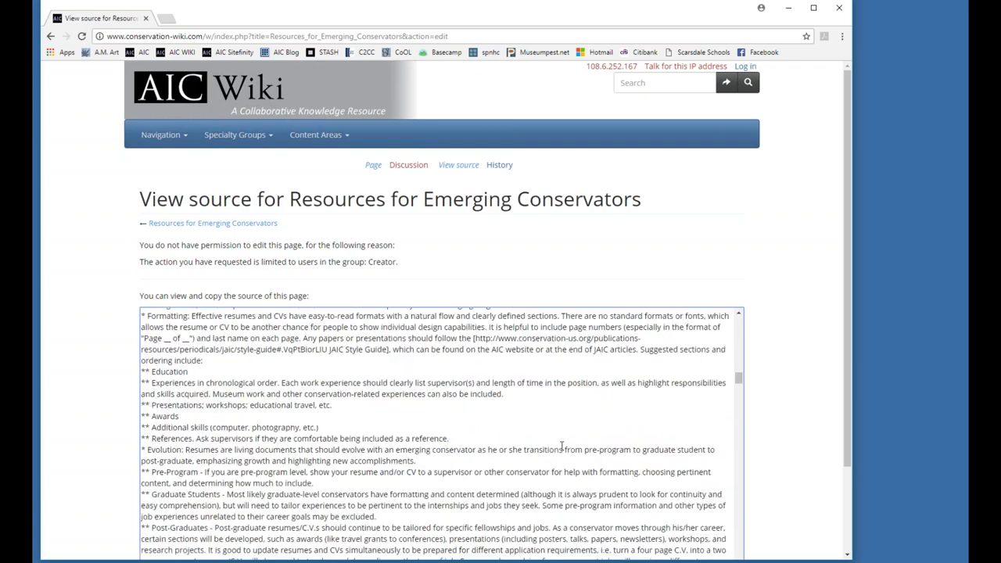
scroll(561, 444, down, 10)
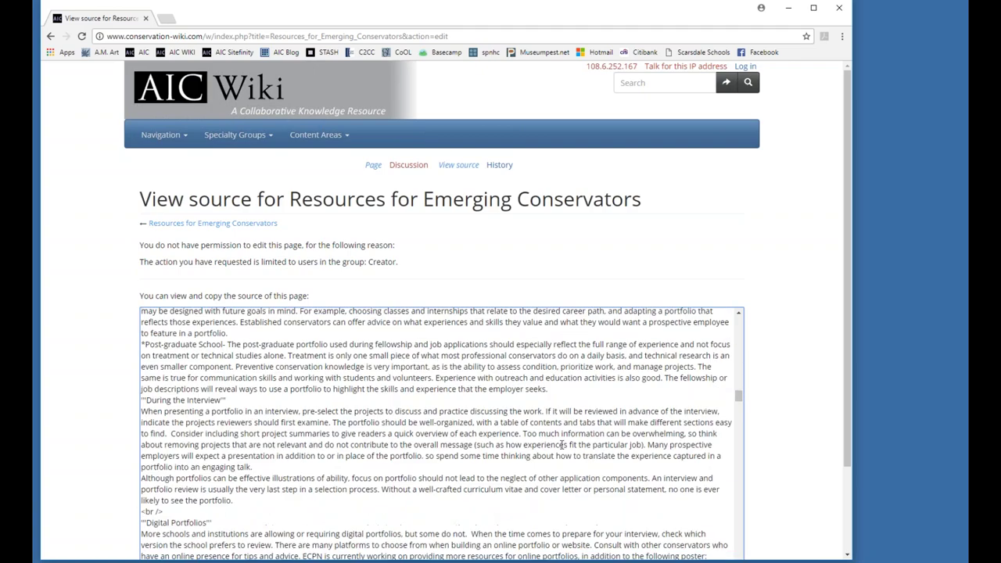
scroll(561, 444, up, 15)
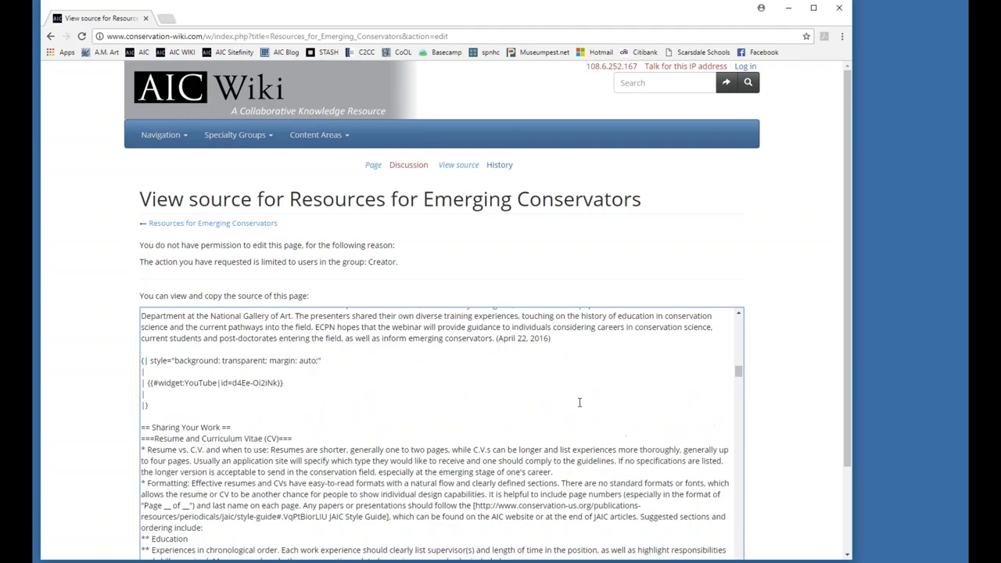
scroll(579, 401, up, 3)
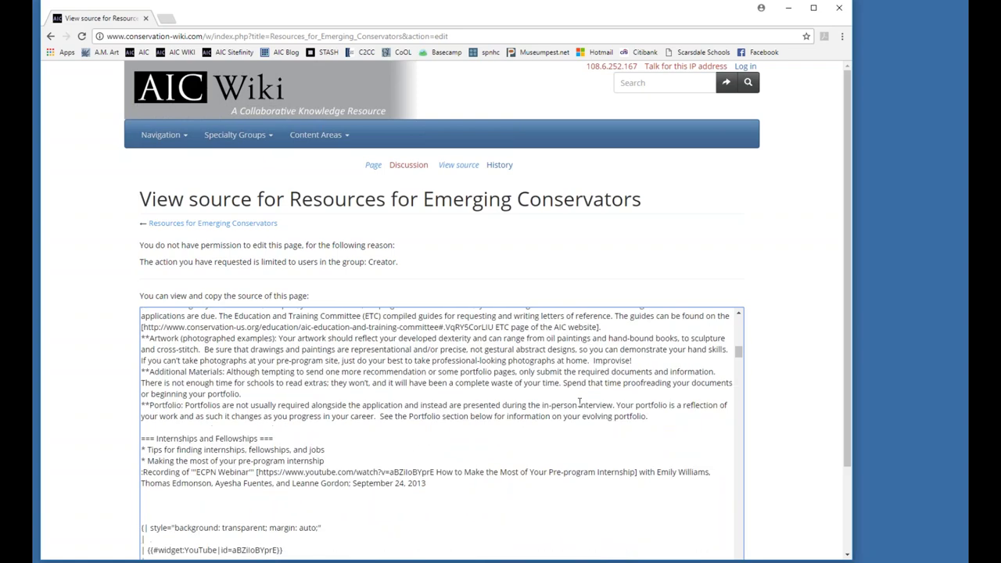
scroll(580, 402, down, 3)
scroll(442, 427, down, 1)
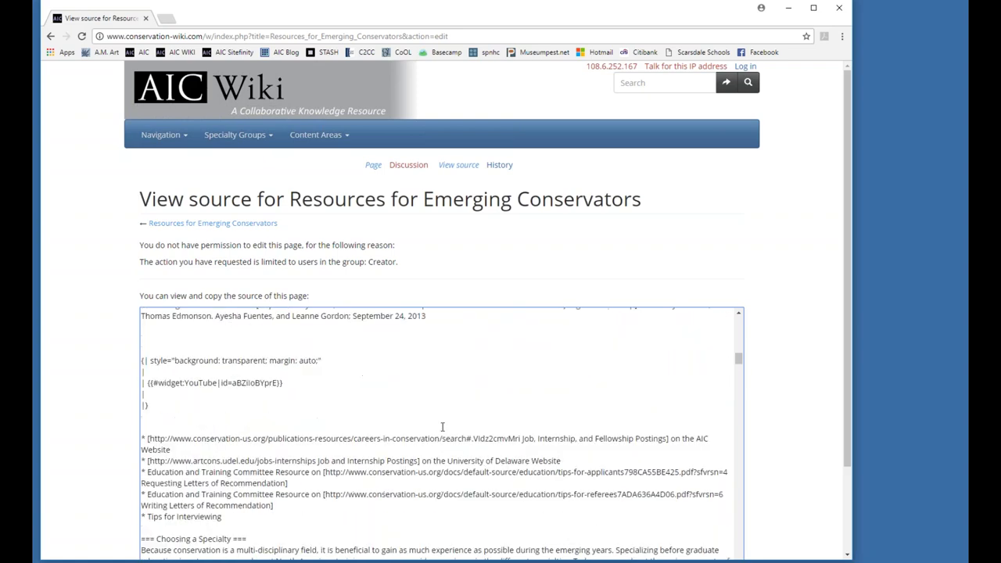
drag(233, 521, 141, 545)
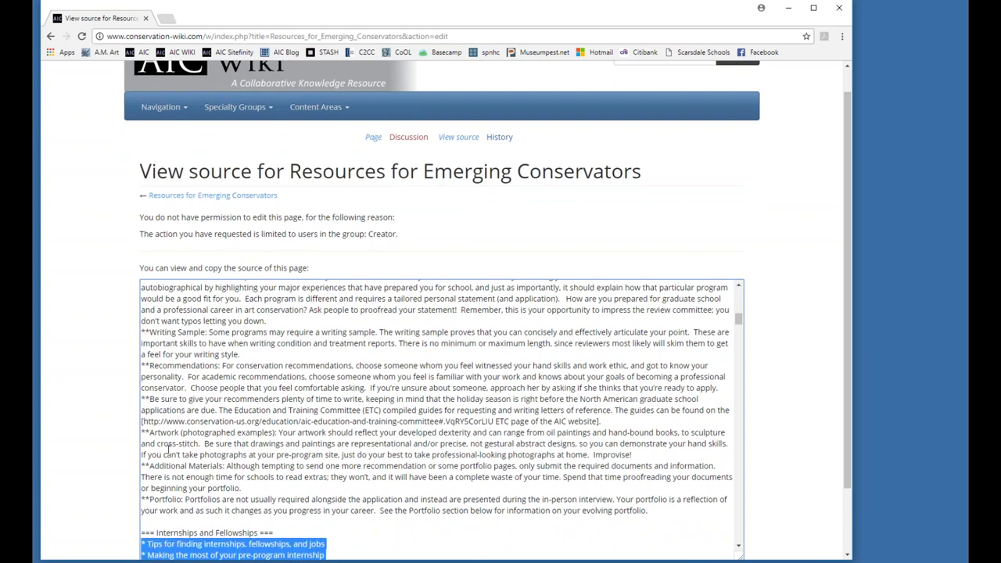
Step: Return to Firefox, start the new page from the Internships & Fellowships heading link, and paste the copied section into it
click(788, 8)
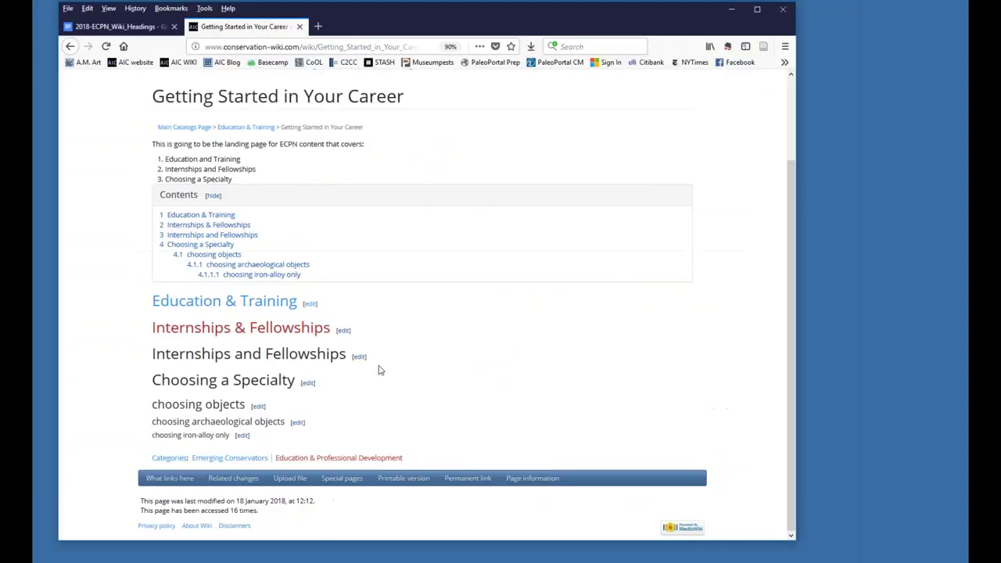
click(255, 333)
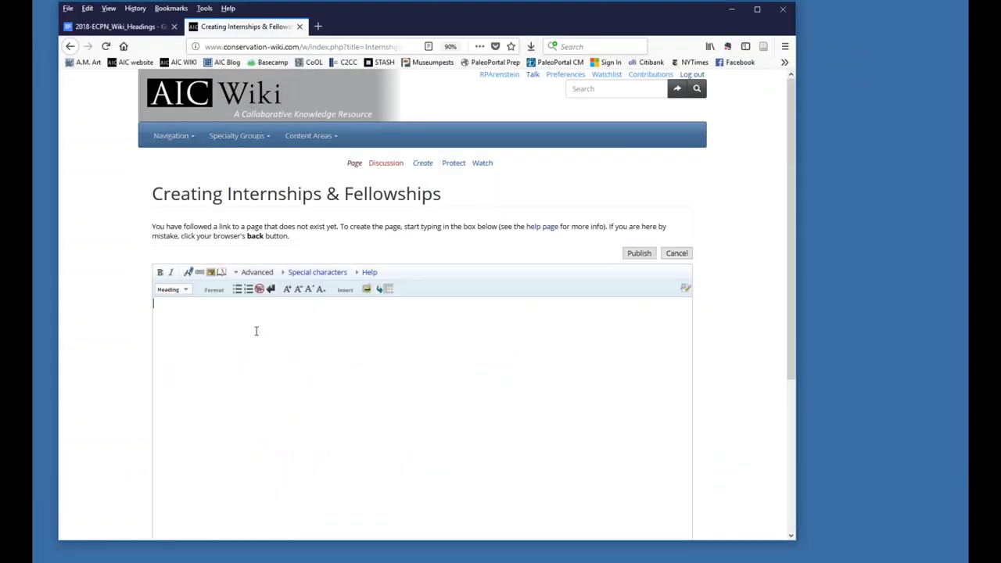
key(ctrl+v)
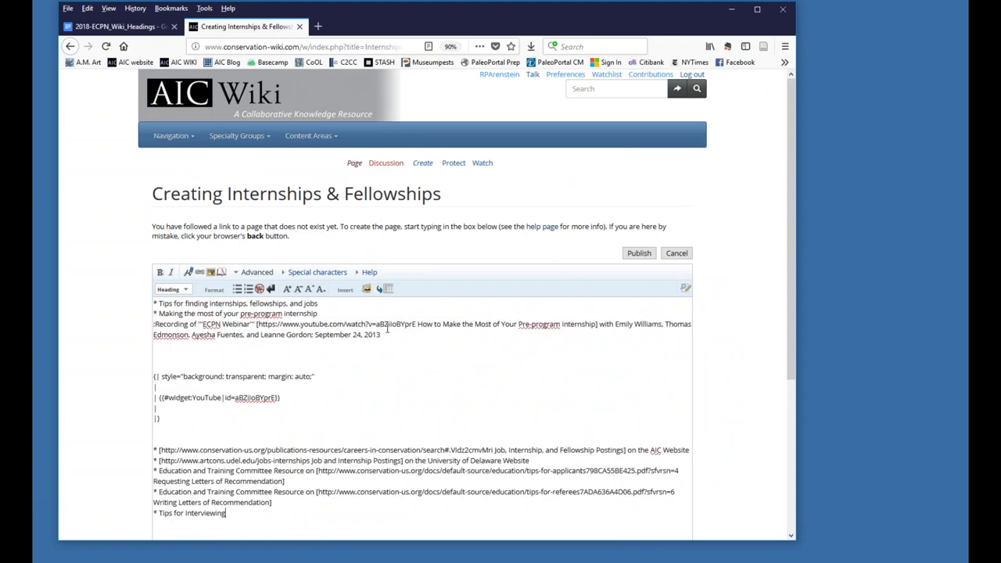
Step: Enter the edit summary "pasted in content from Resources for Emerging Conservators Page" for the new Internships & Fellowships page
scroll(386, 328, down, 5)
click(230, 375)
text(pasted in)
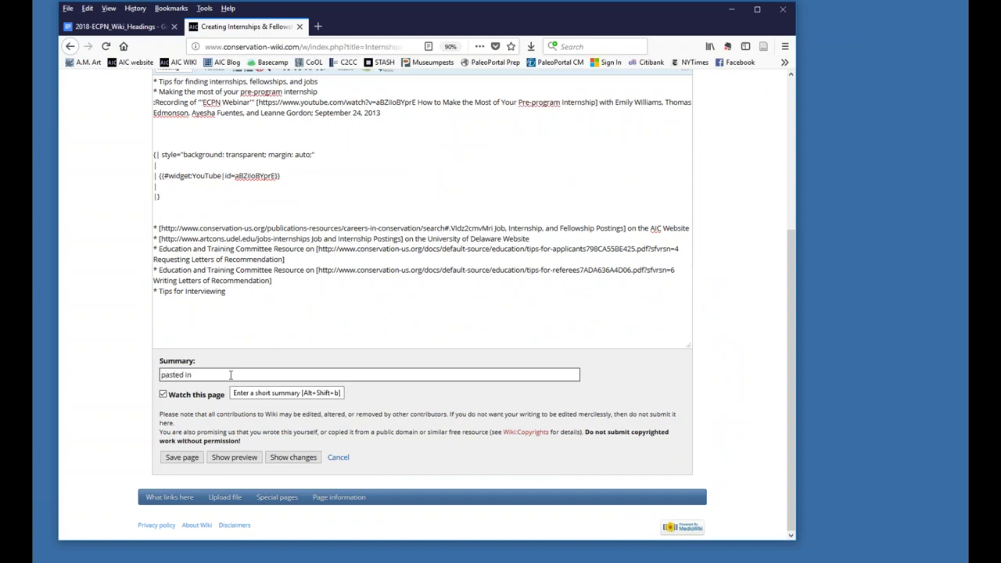
text( content from EmergingREso)
key(BackSpace)
key(BackSpace)
key(BackSpace)
text(esources for Emerging)
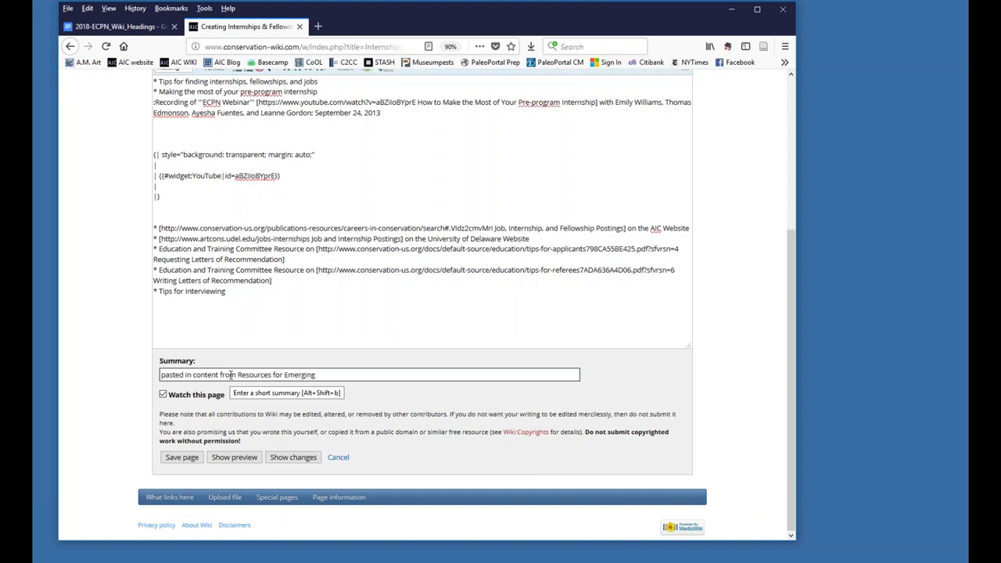
text( Conservators Page)
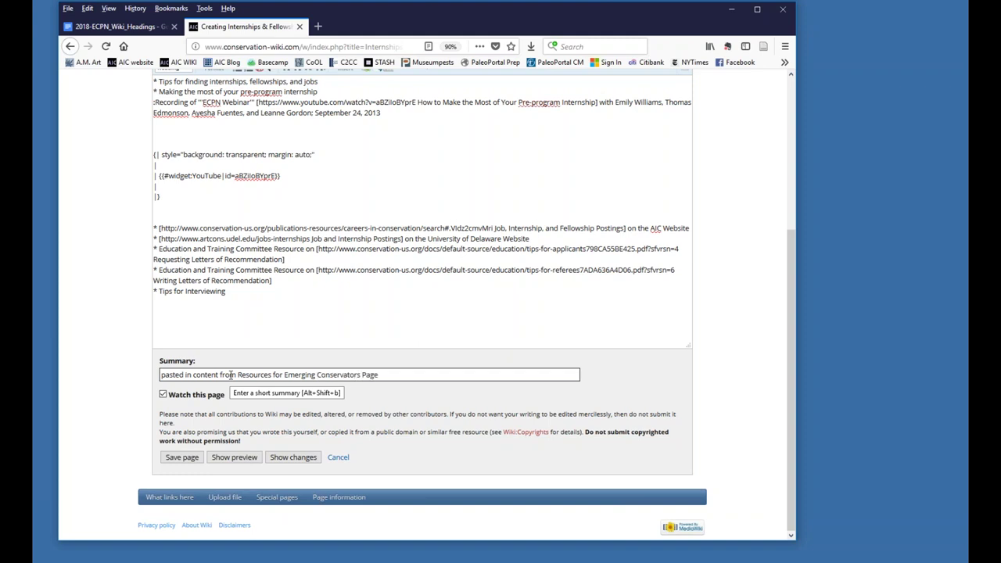
Step: Preview the new Internships & Fellowships page and check its embedded webinar video and resource links
click(249, 459)
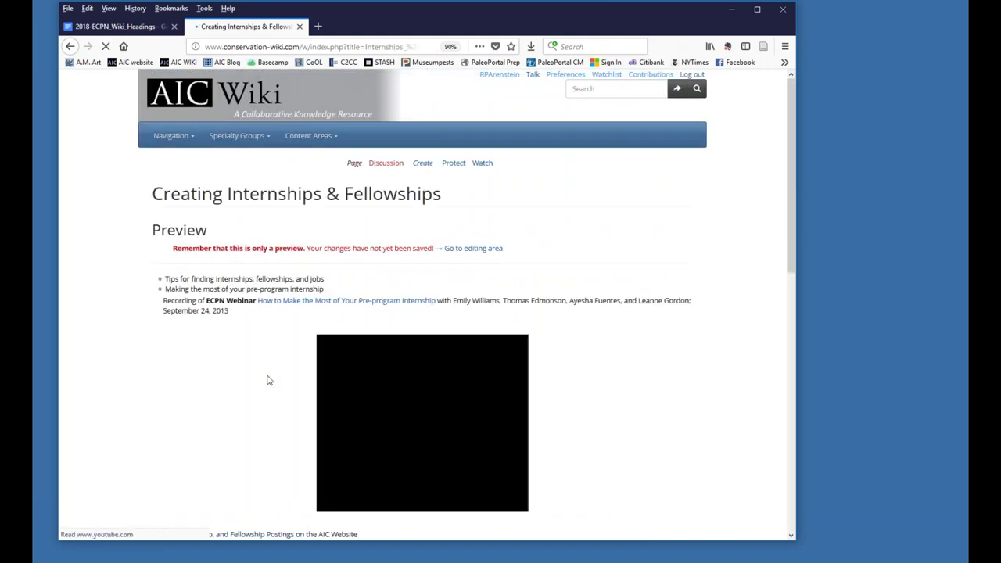
scroll(208, 348, down, 2)
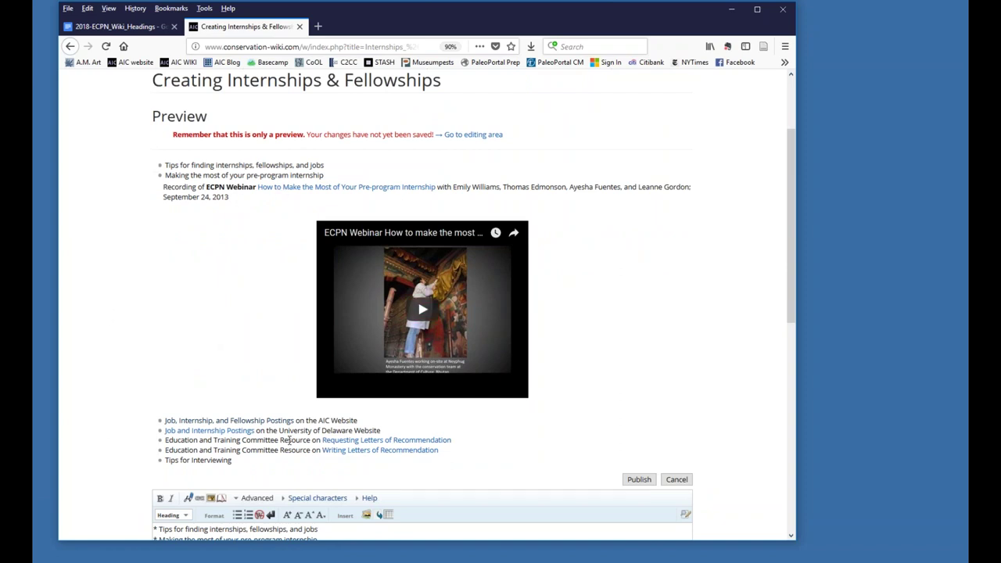
scroll(289, 440, down, 4)
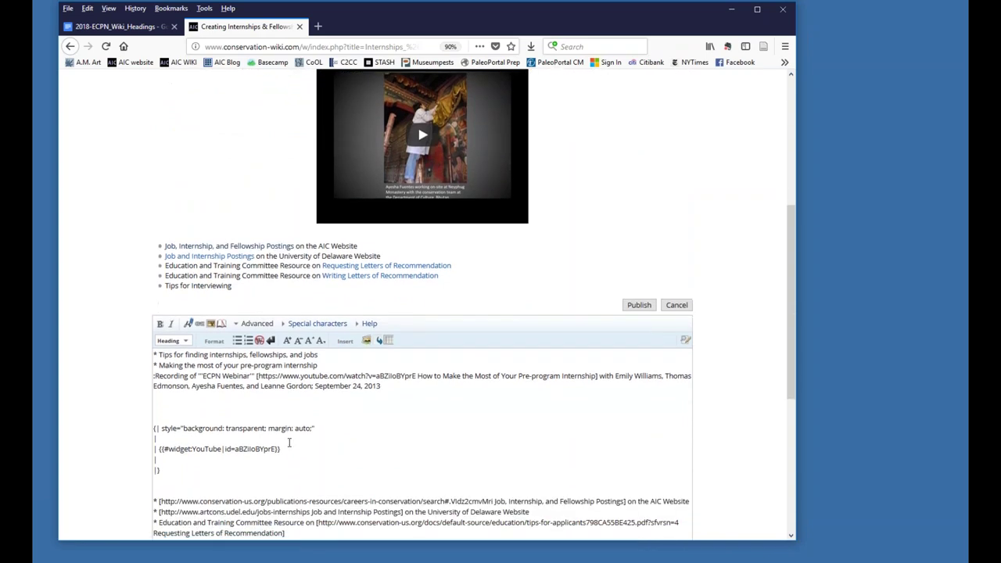
Step: Save the new Internships & Fellowships page with its pasted content and edit summary
scroll(289, 442, down, 5)
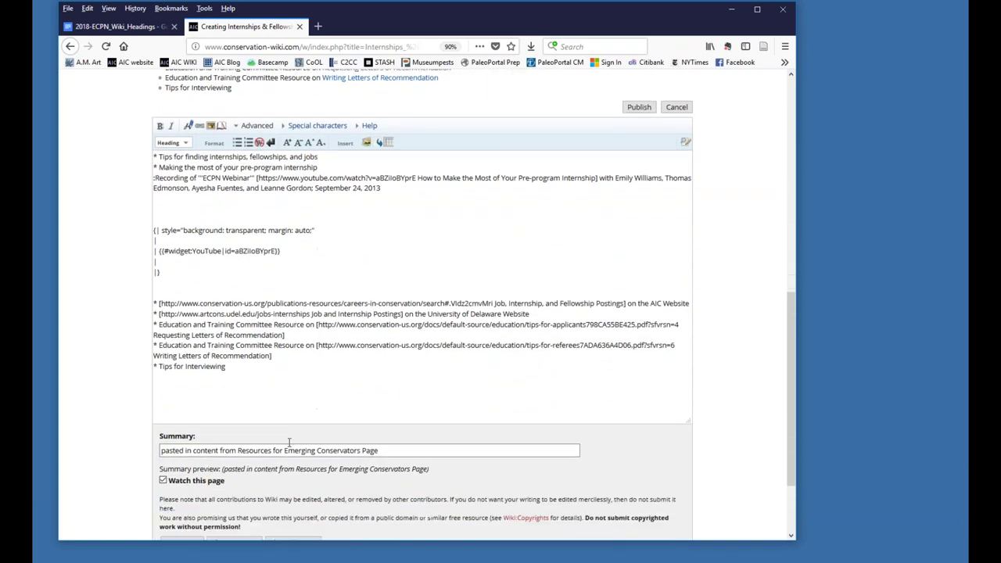
scroll(289, 442, down, 2)
click(181, 459)
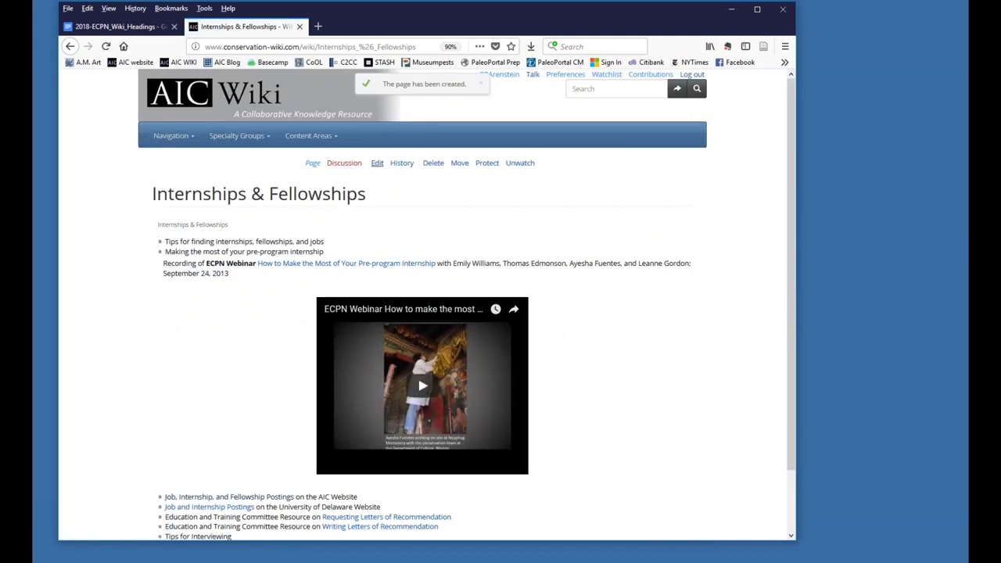
Step: Edit the Internships & Fellowships page, format the "Tips for finding internships, fellowships, and jobs" line as a Level 2 heading, and preview it
click(377, 164)
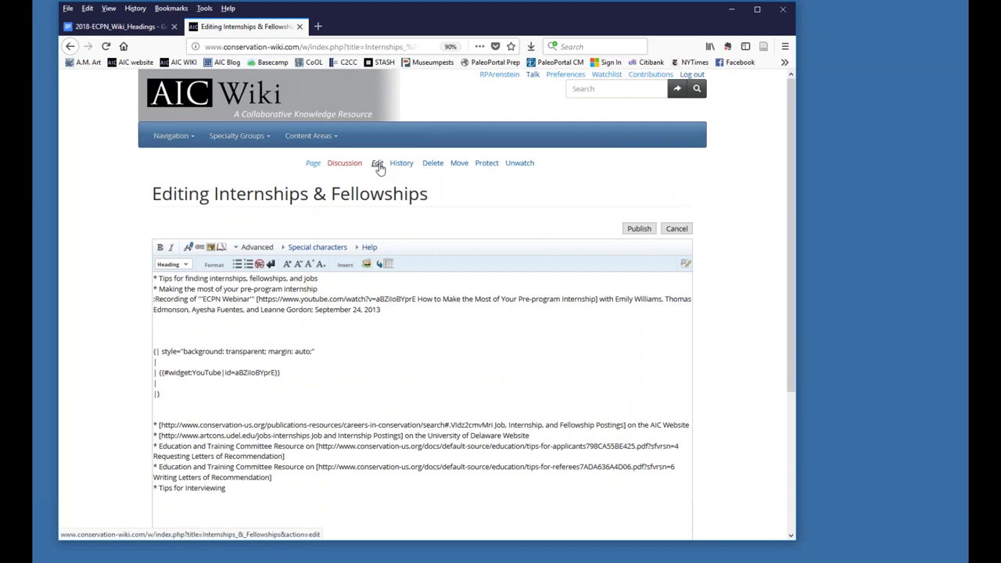
drag(319, 279, 148, 280)
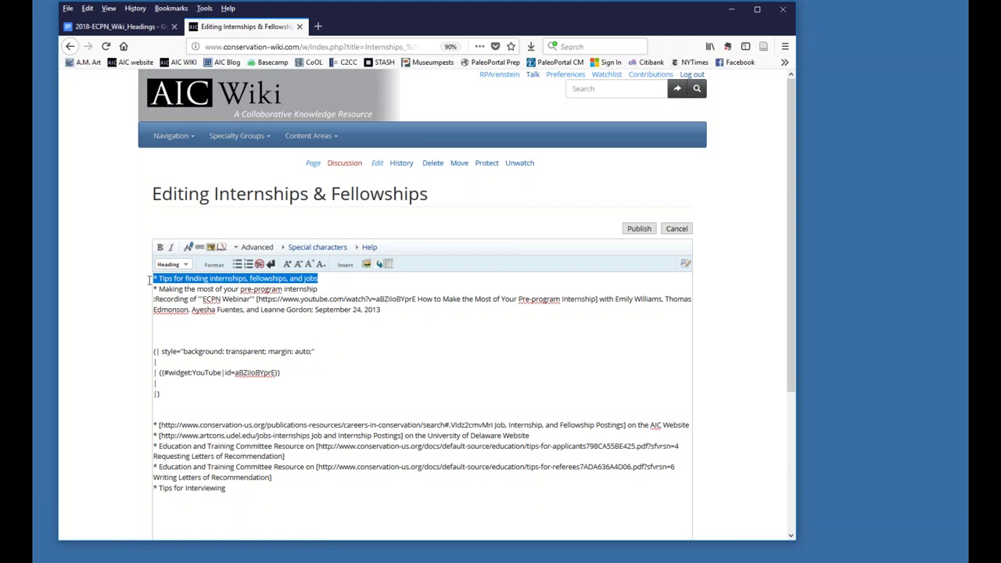
click(184, 265)
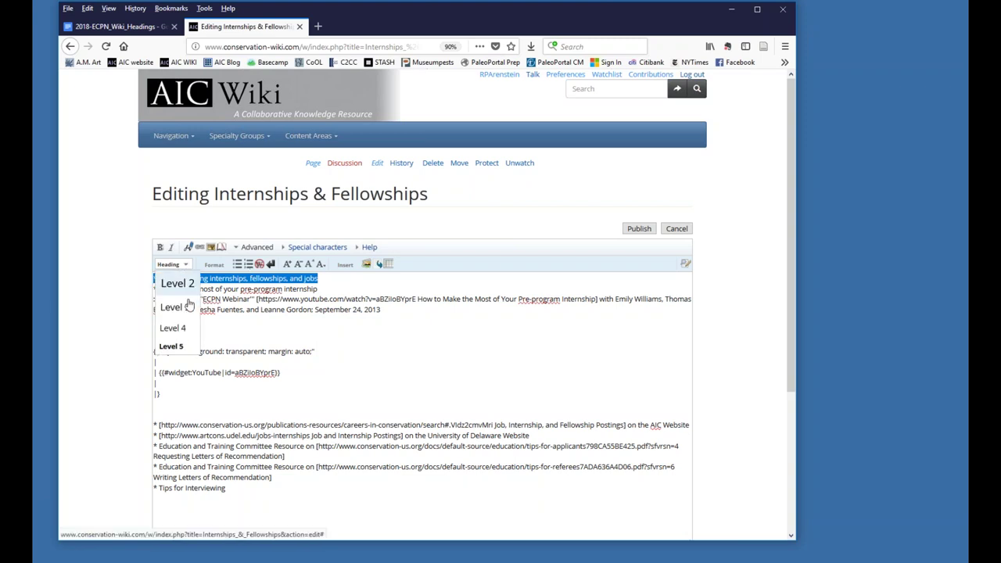
click(179, 283)
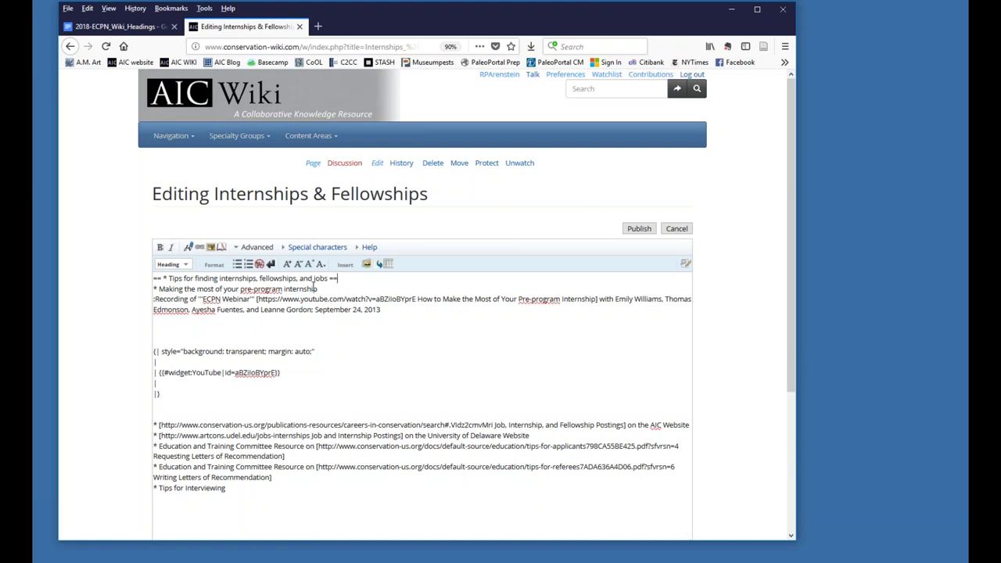
click(154, 301)
scroll(154, 310, down, 4)
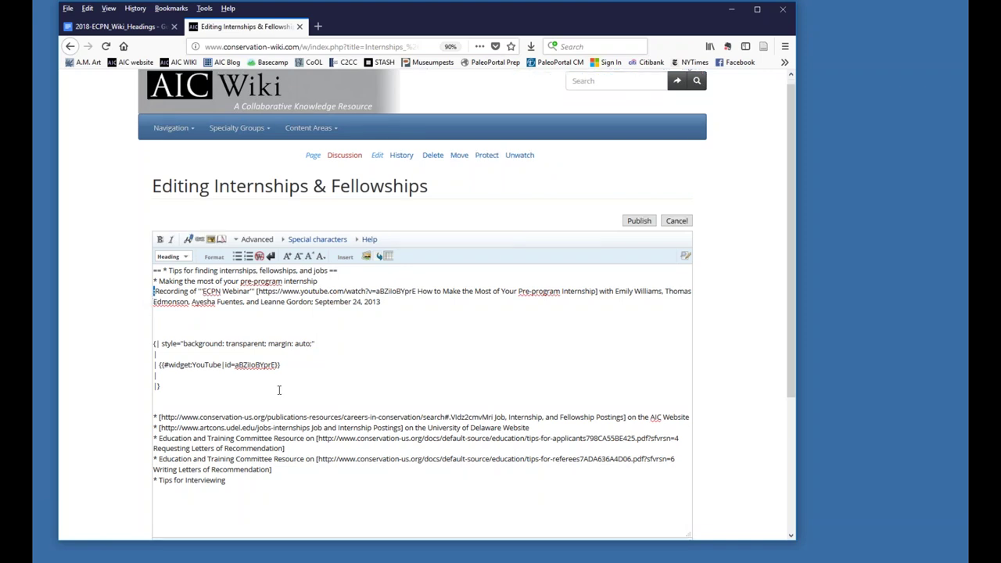
click(243, 485)
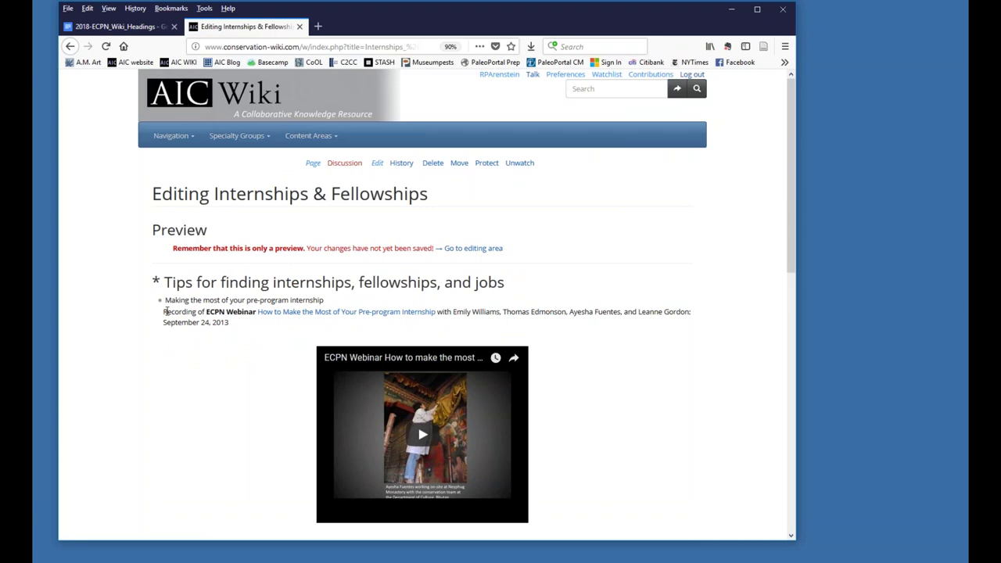
scroll(165, 311, down, 8)
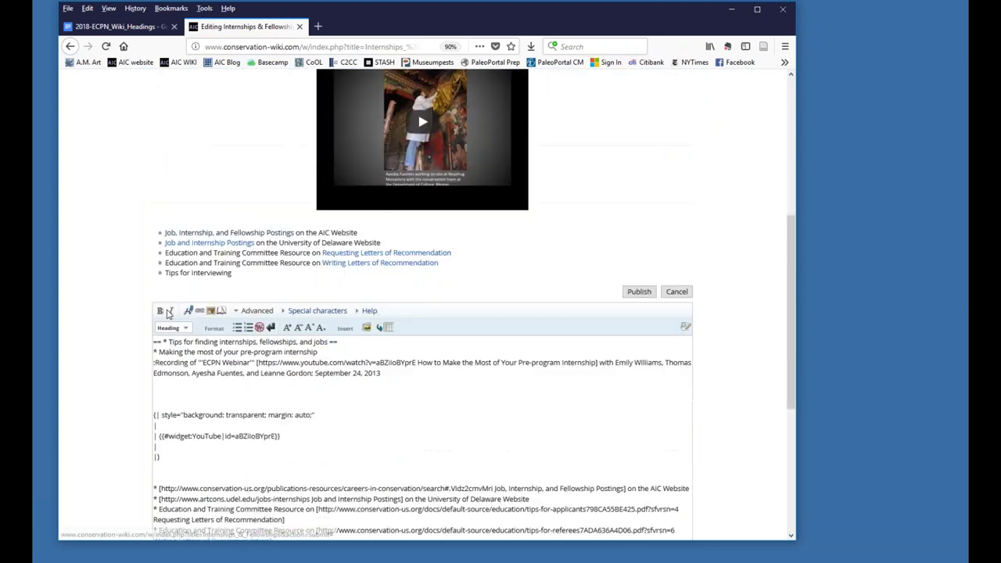
Step: Below the webinar recording text, add "this is bold" in bold and "this is italic" in italic on separate lines
click(186, 365)
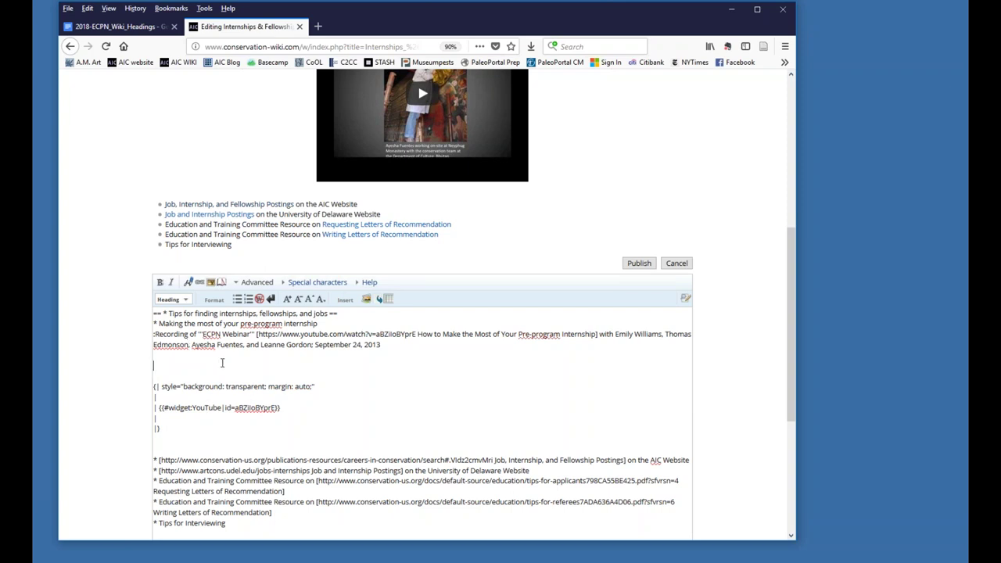
text(this is bold)
key(Return)
text(thi)
text(italic)
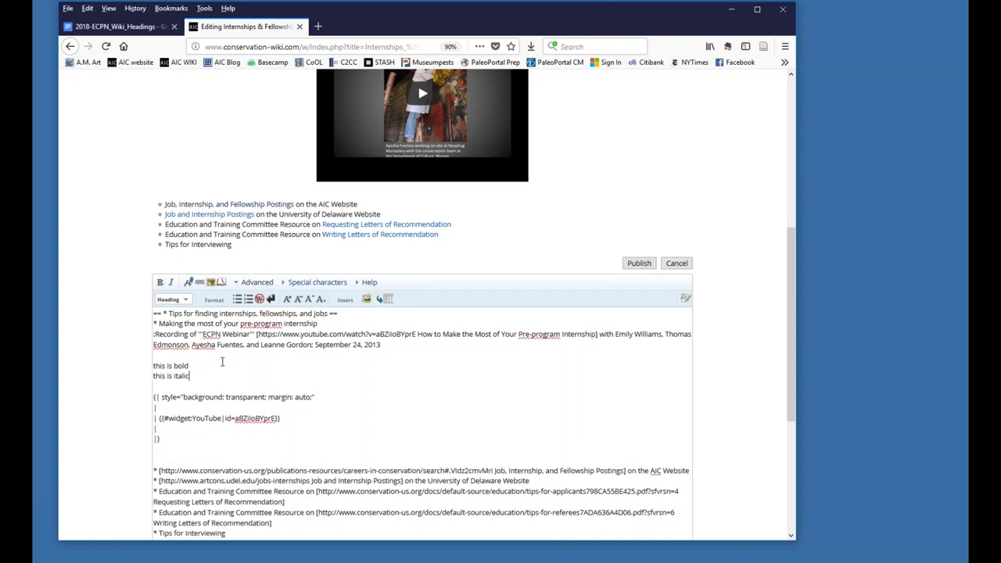
drag(190, 366, 152, 369)
click(159, 283)
drag(190, 376, 149, 376)
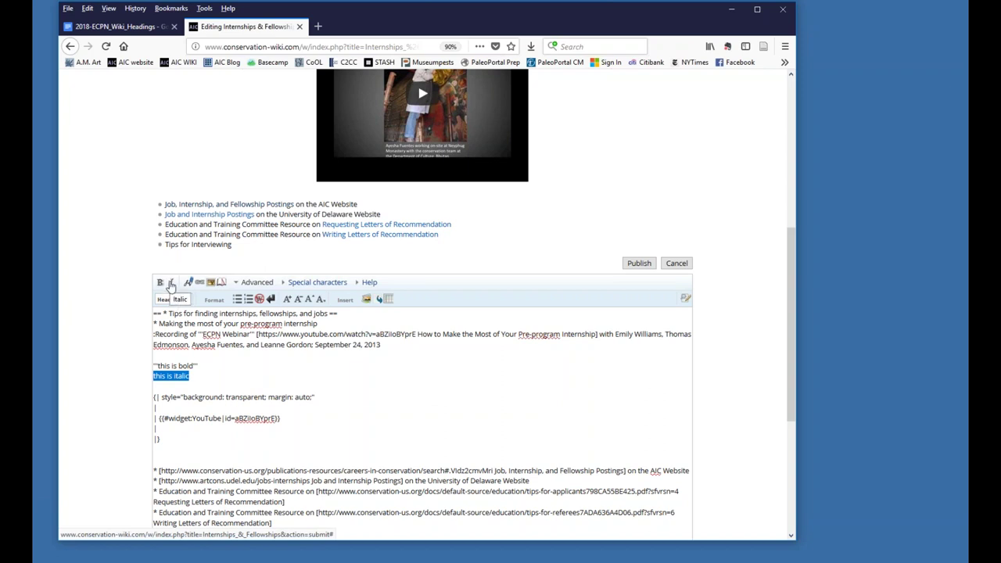
click(171, 283)
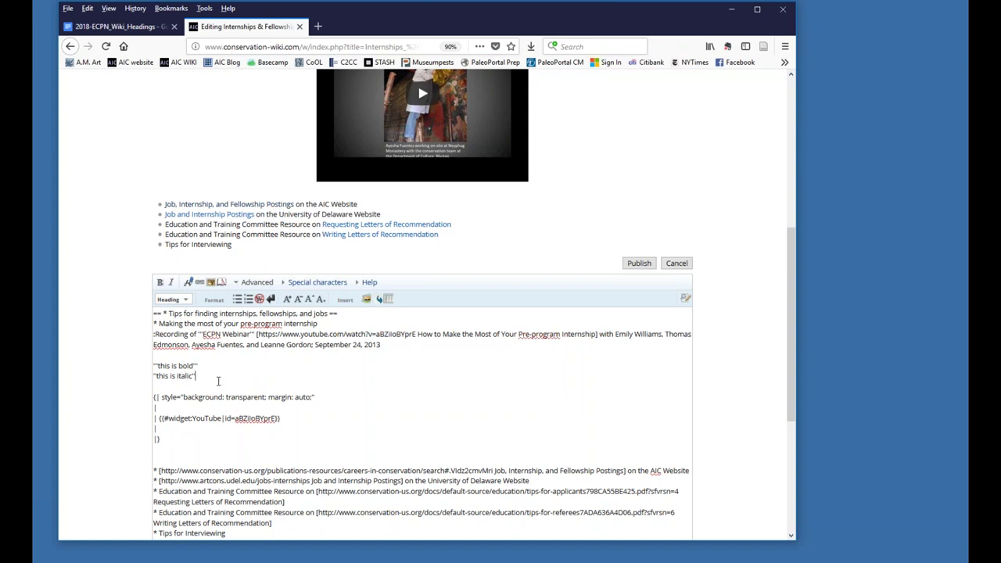
Step: Add a third line in bold below the italic one, reading "i am putting content in after"
key(Return)
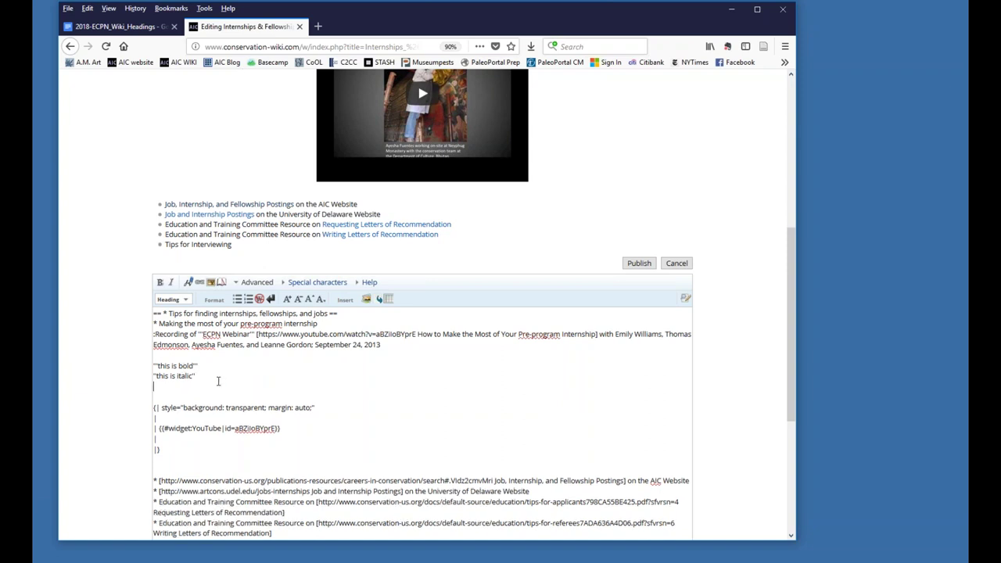
click(159, 282)
text(I am putting content in after)
scroll(267, 386, down, 2)
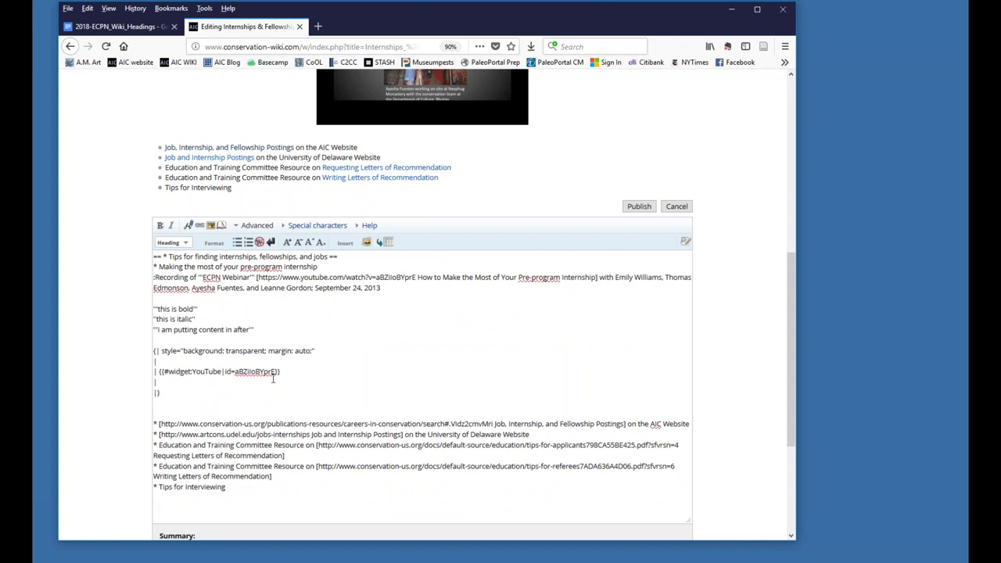
drag(253, 329, 150, 334)
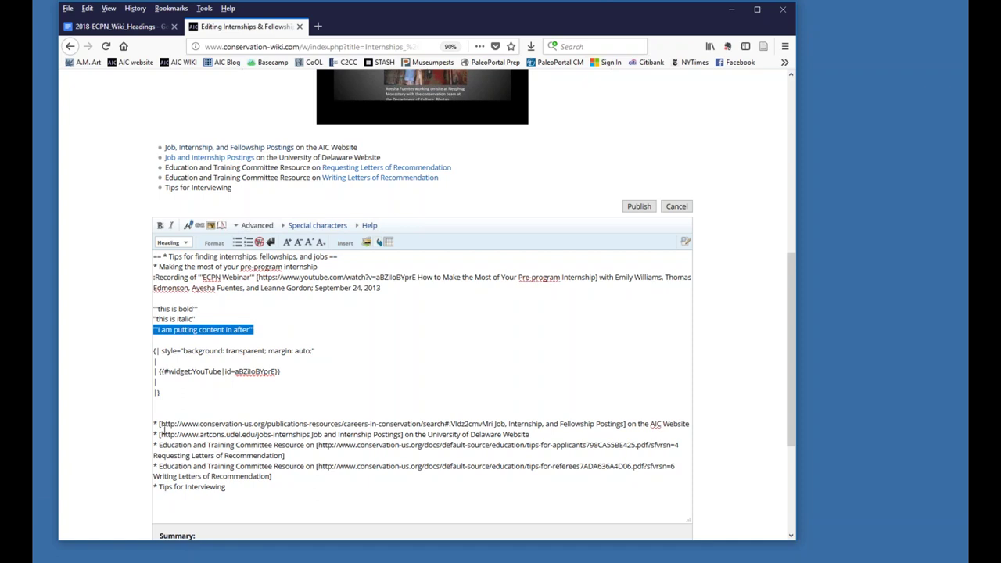
drag(161, 424, 625, 423)
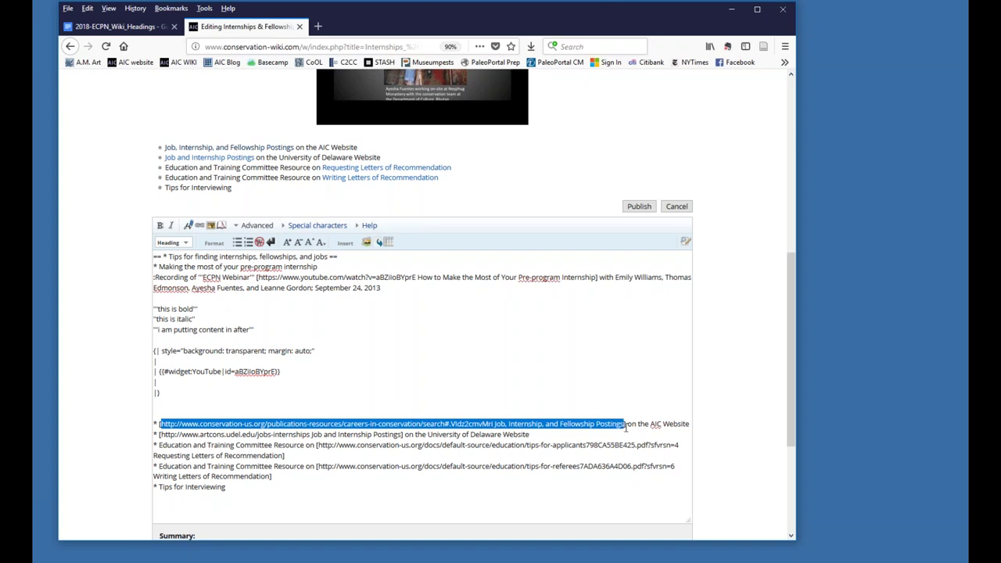
click(630, 426)
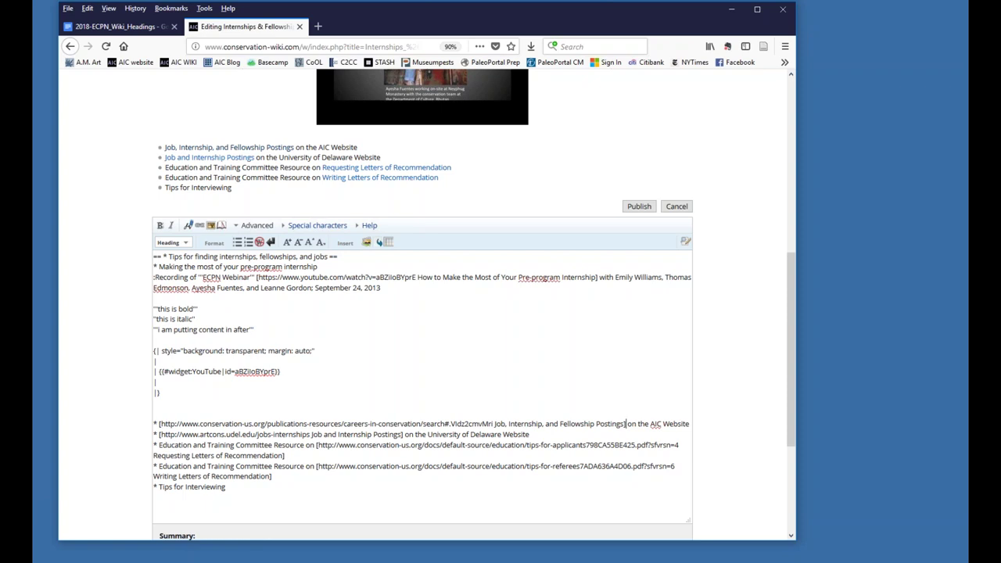
click(198, 228)
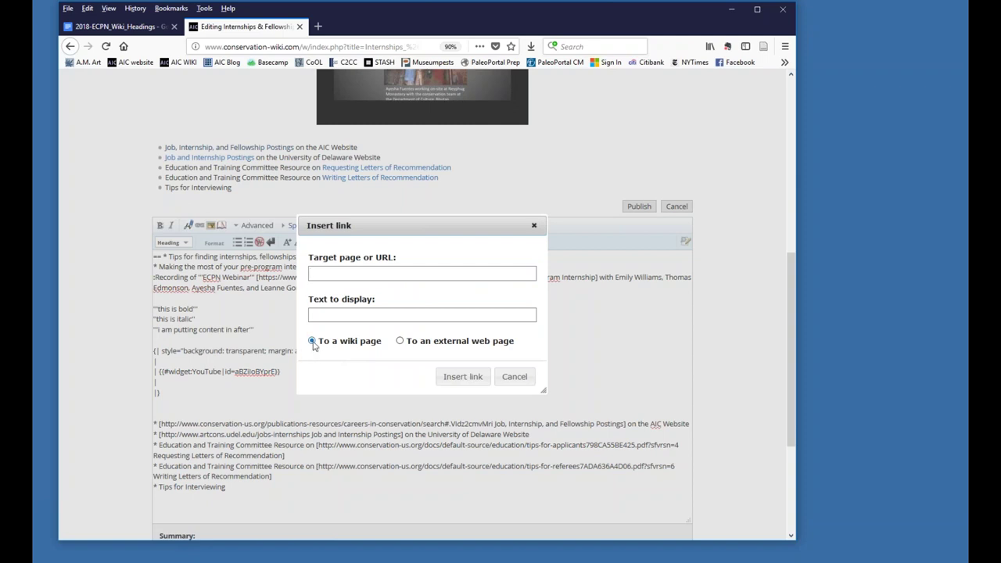
click(400, 342)
click(461, 274)
text(www.conservatorsco)
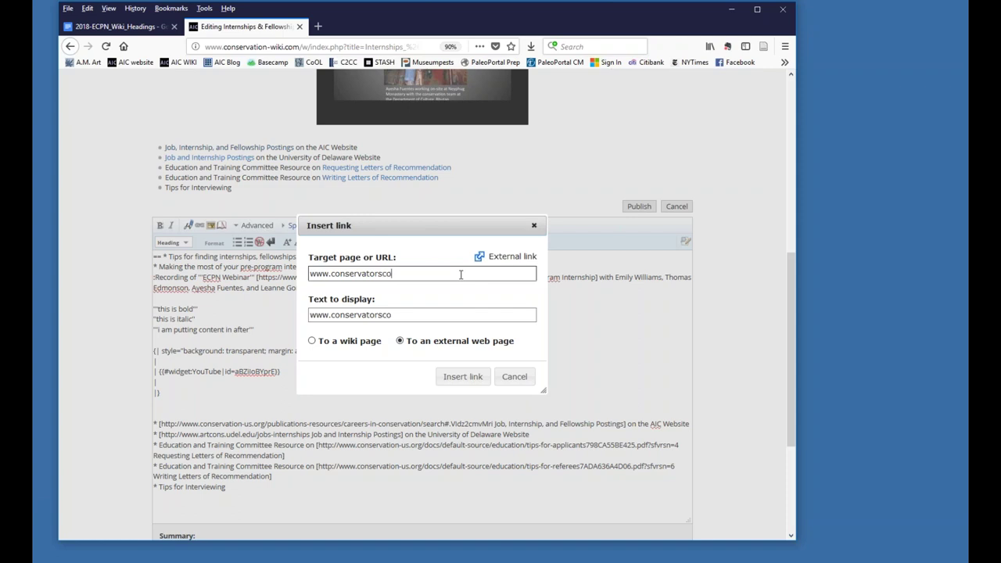
text(nverse.org)
click(451, 314)
text(g)
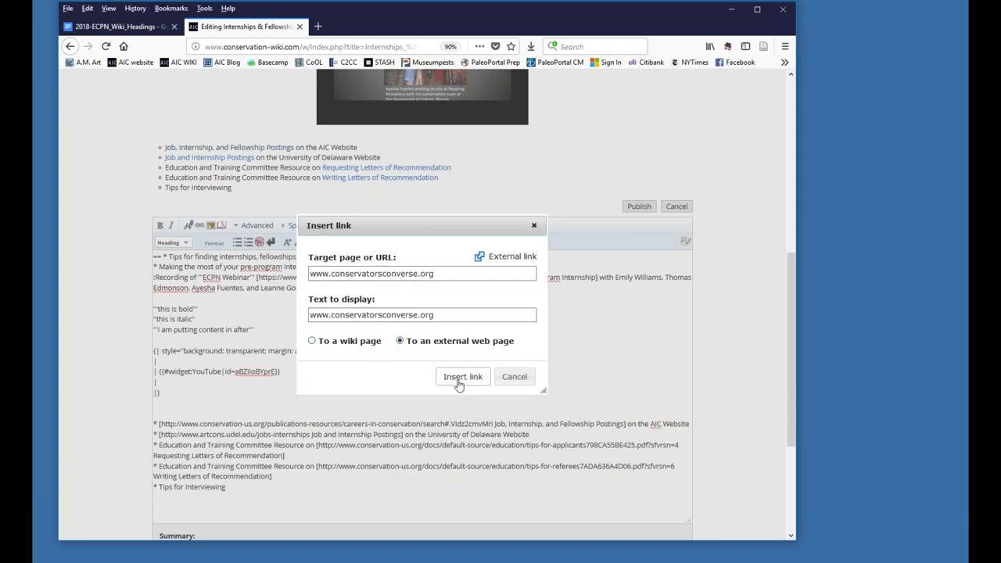
click(462, 377)
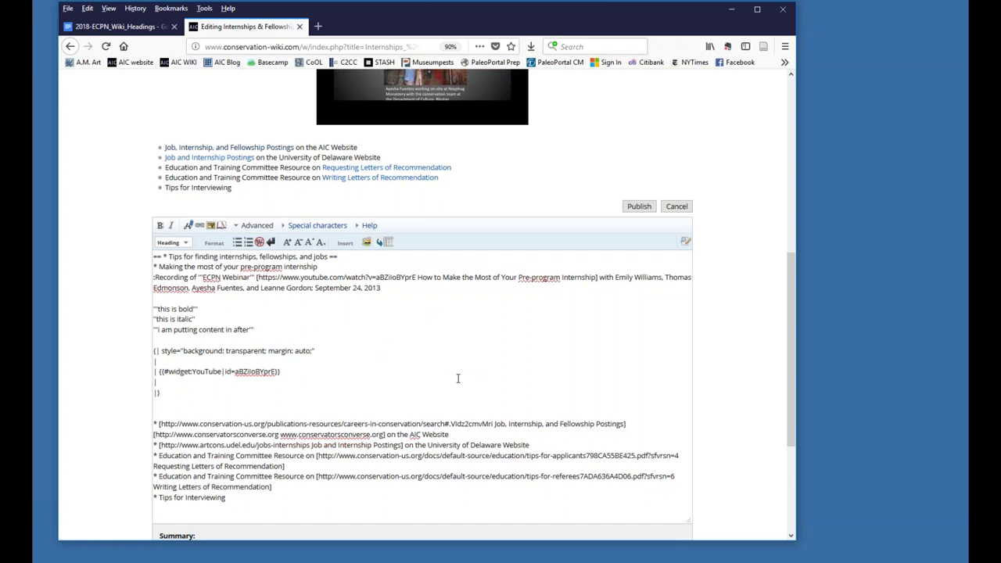
Step: Move the new conservatorsconverse.org link onto its own line beneath "i am putting content in after"
key(ctrl+shift+Left)
key(ctrl+shift+Left)
key(ctrl+shift+Left)
key(ctrl+shift+Left)
key(ctrl+shift+Left)
key(ctrl+shift+Left)
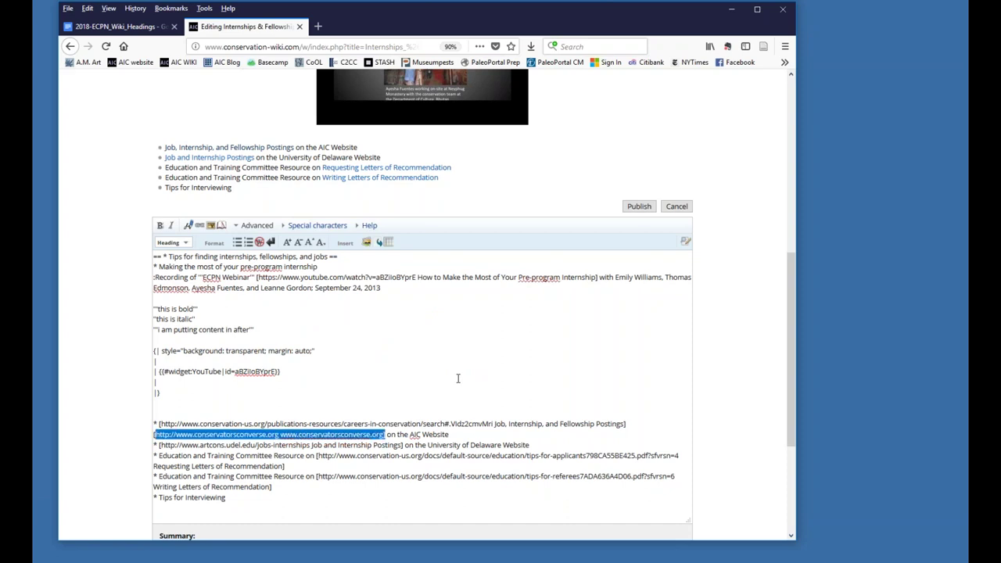
key(ctrl+shift+Left)
key(ctrl+c)
key(BackSpace)
key(BackSpace)
click(459, 379)
key(Up)
key(Up)
key(Up)
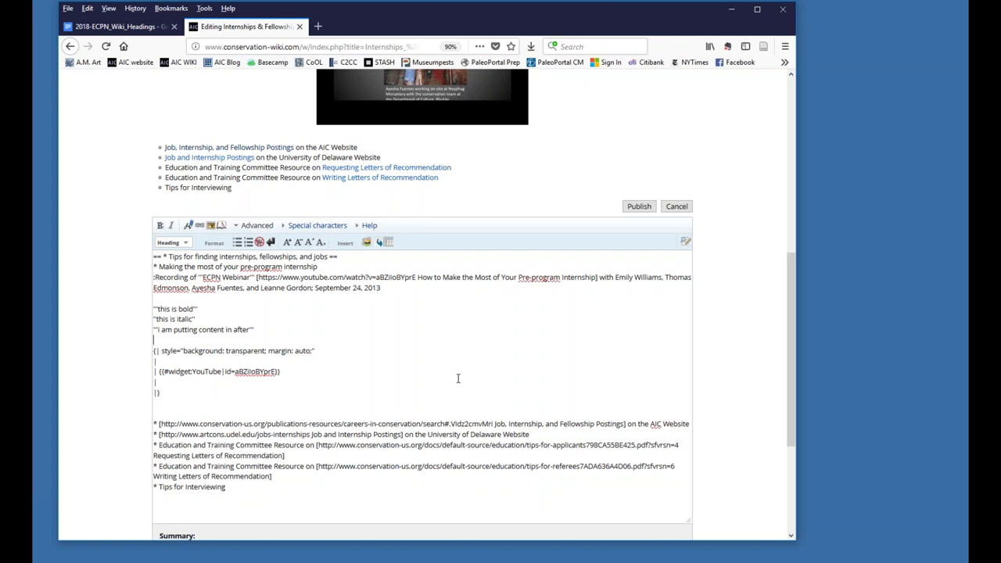
key(Return)
key(ctrl+v)
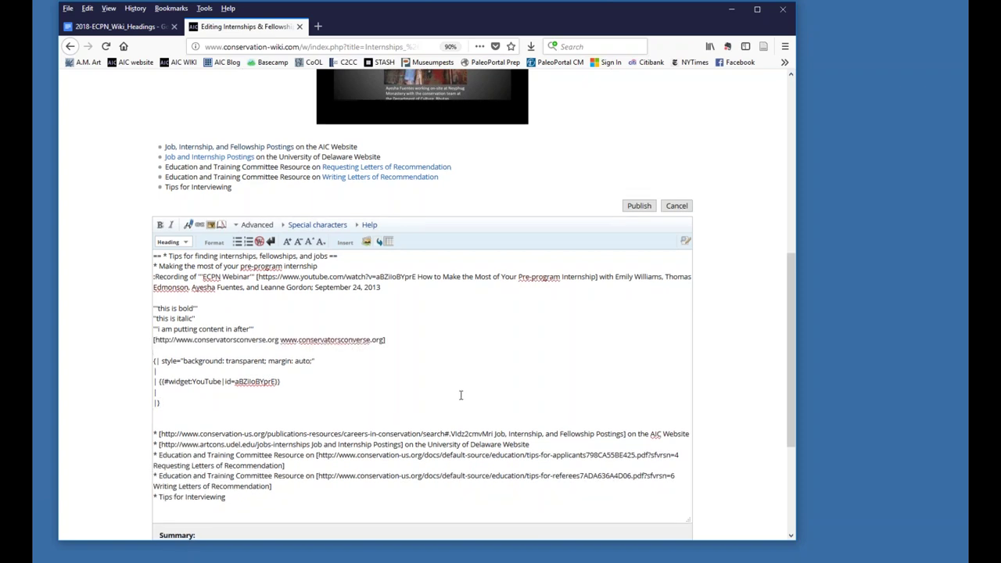
Step: Preview the heading, bold and italic text, and external link, and save the Internships & Fellowships page
scroll(460, 393, down, 5)
click(245, 443)
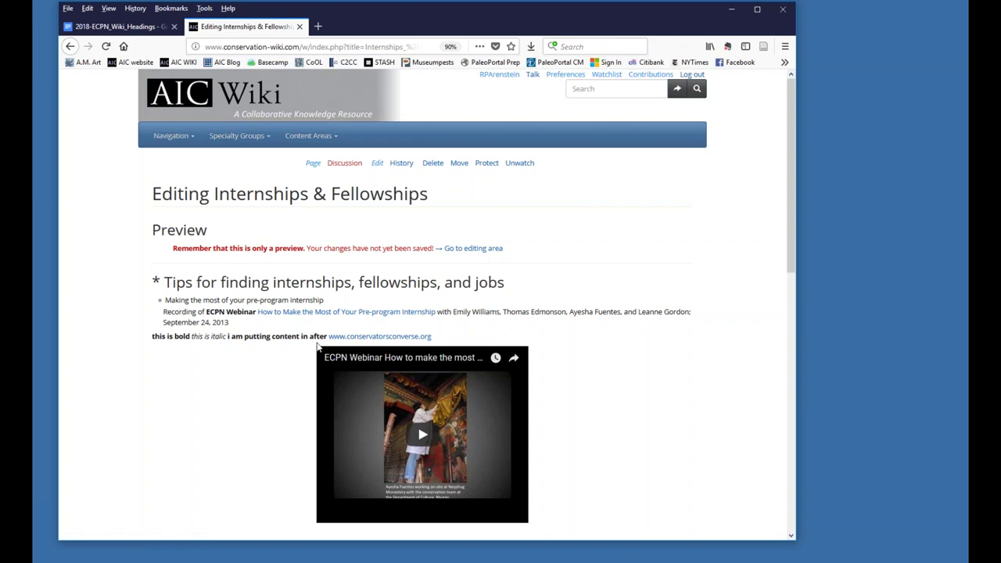
scroll(232, 333, down, 1)
scroll(231, 333, down, 5)
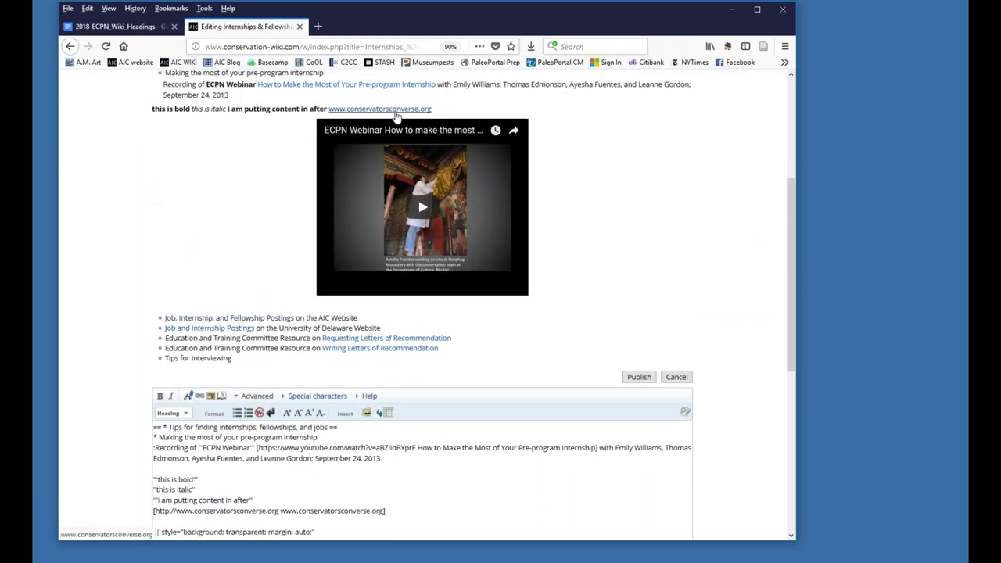
scroll(230, 450, down, 6)
scroll(231, 450, down, 1)
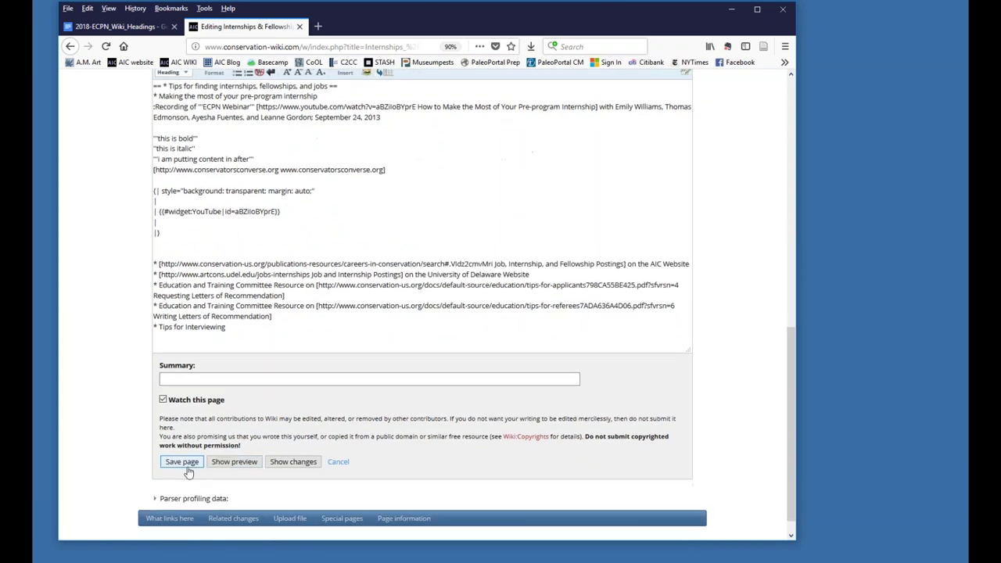
click(186, 462)
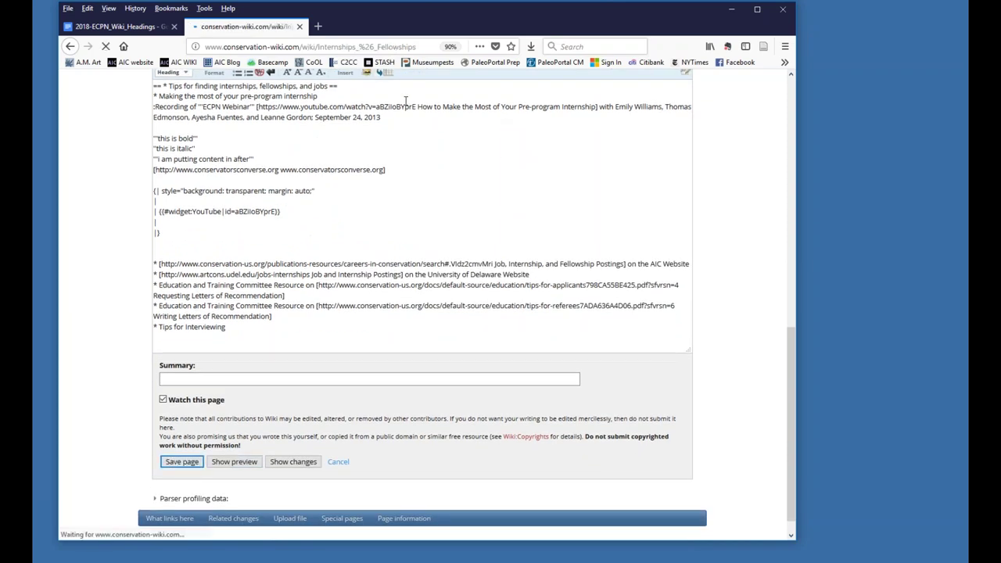
Step: Test the conservatorsconverse.org link on the saved page, and copy the web address of the bookmarked AIC Blog
click(381, 301)
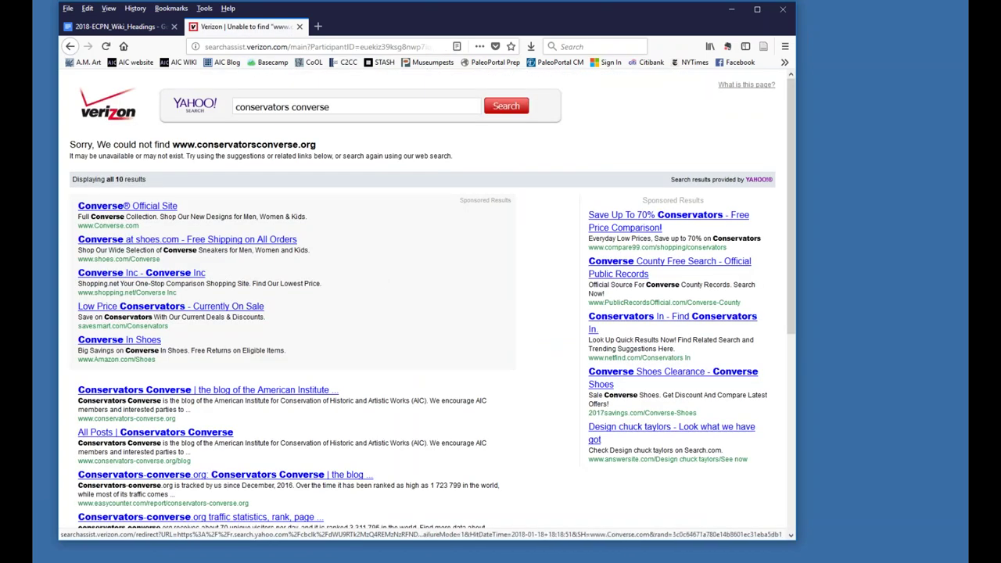
click(229, 66)
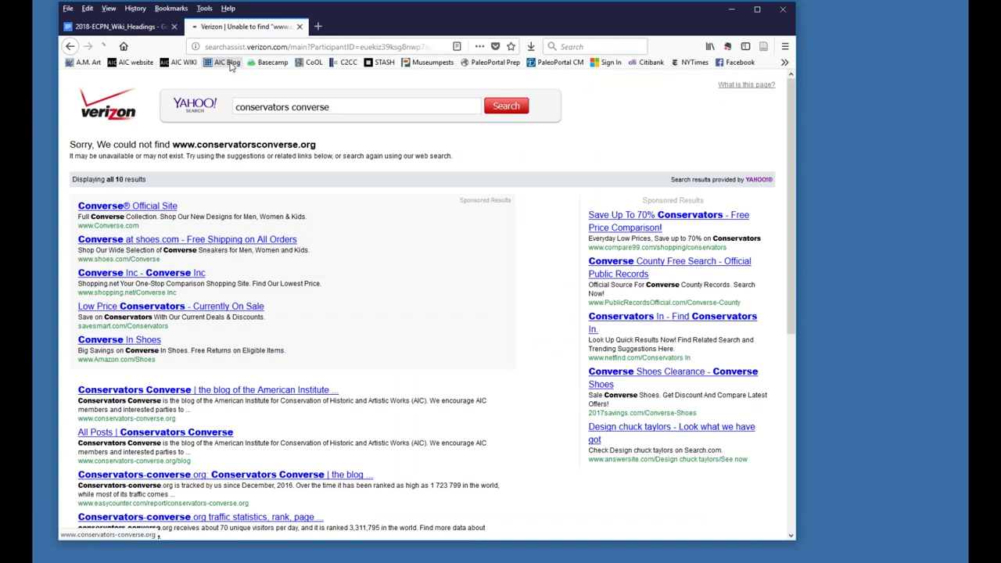
click(268, 47)
key(ctrl+c)
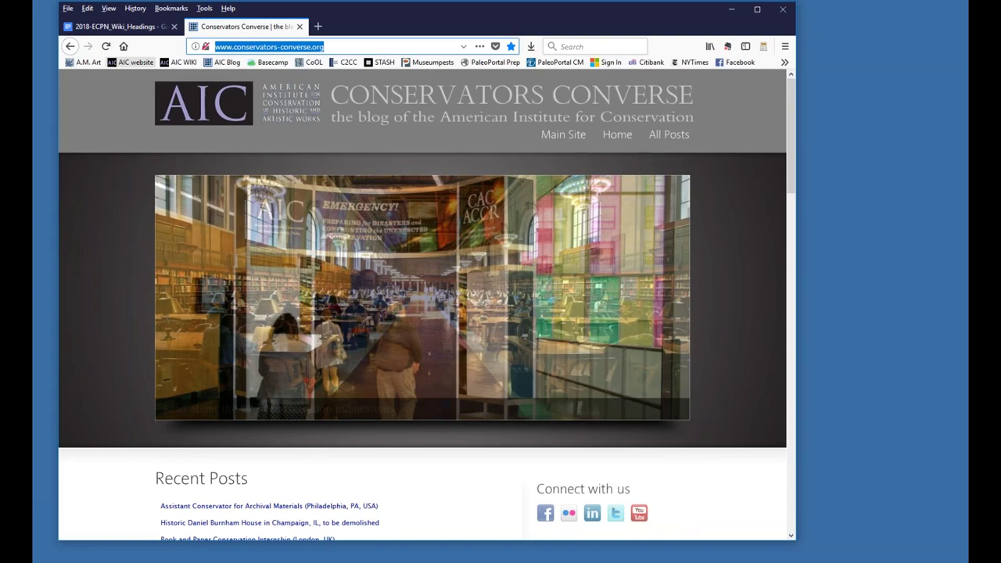
click(70, 46)
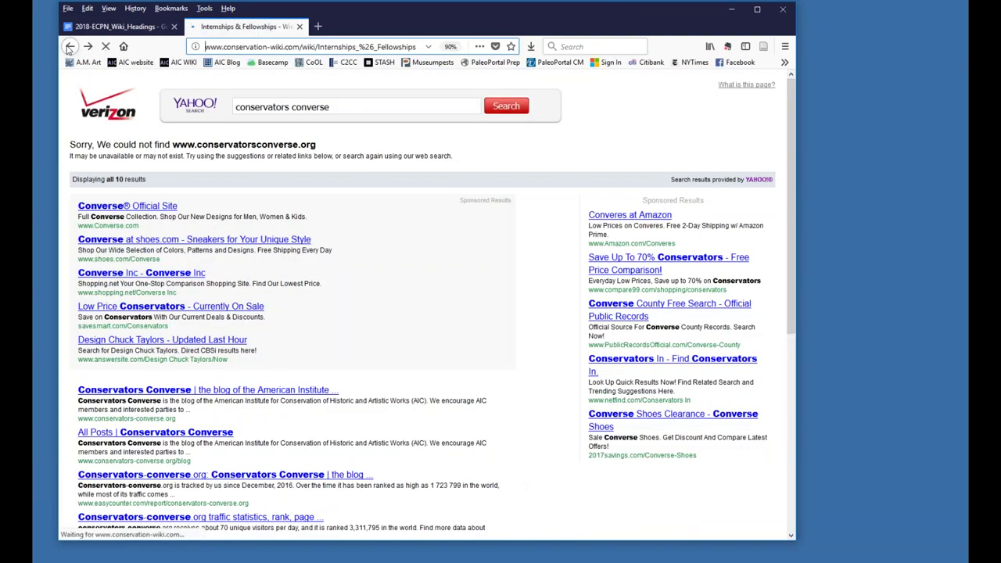
click(377, 164)
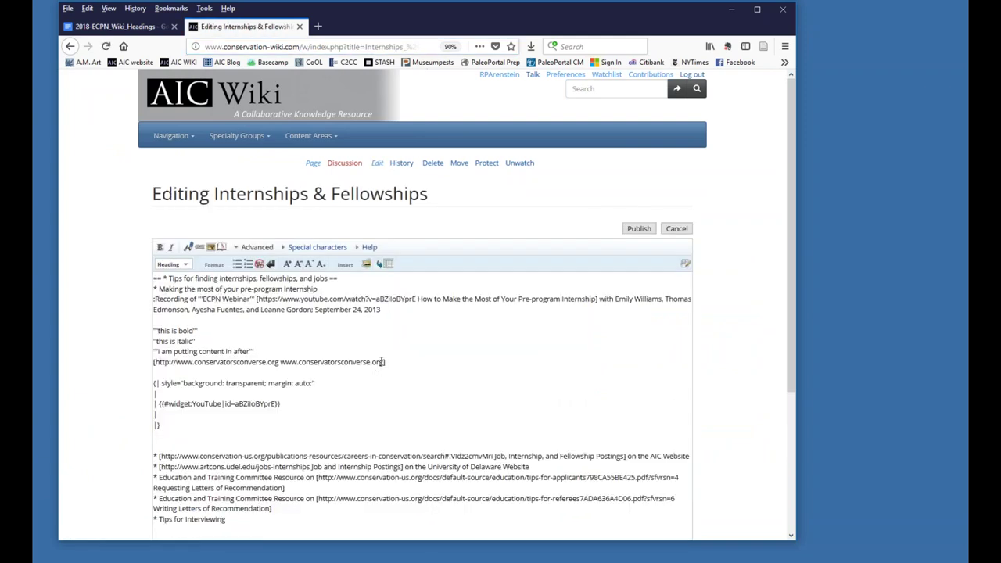
drag(384, 364, 154, 366)
key(ctrl+v)
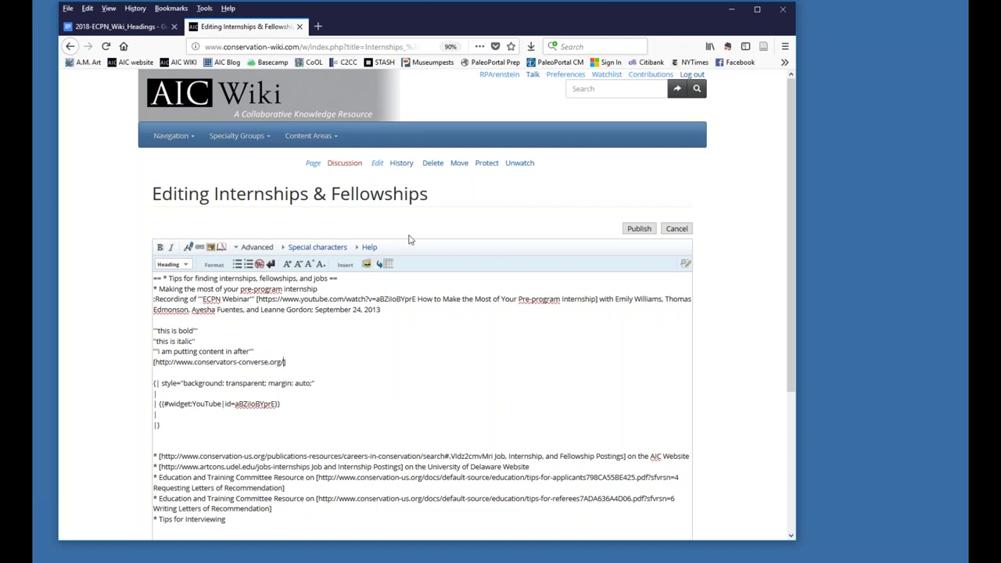
click(638, 231)
click(188, 459)
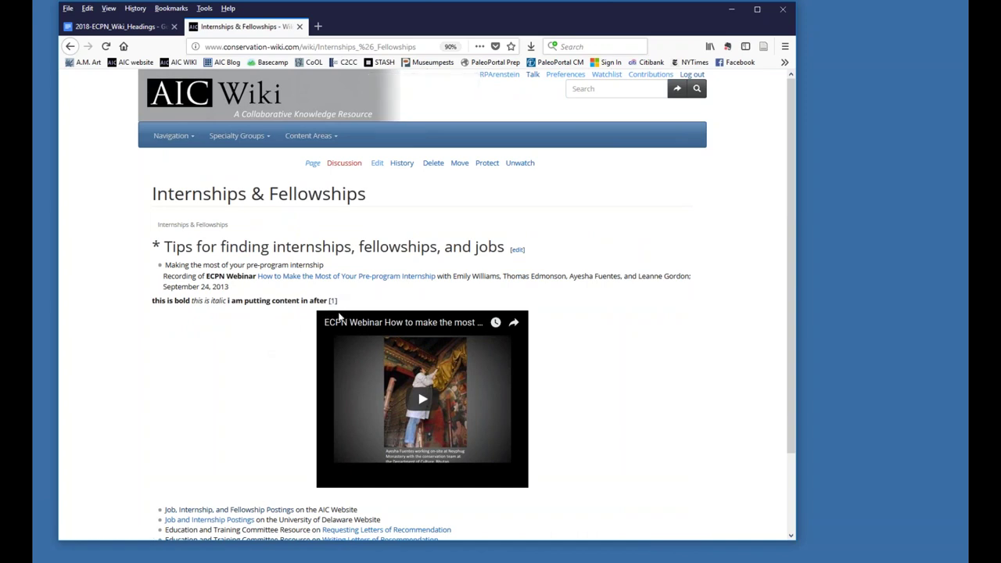
Step: Examine how the external link without display text is shown on the saved Internships & Fellowships page
drag(326, 304, 344, 305)
scroll(343, 303, down, 2)
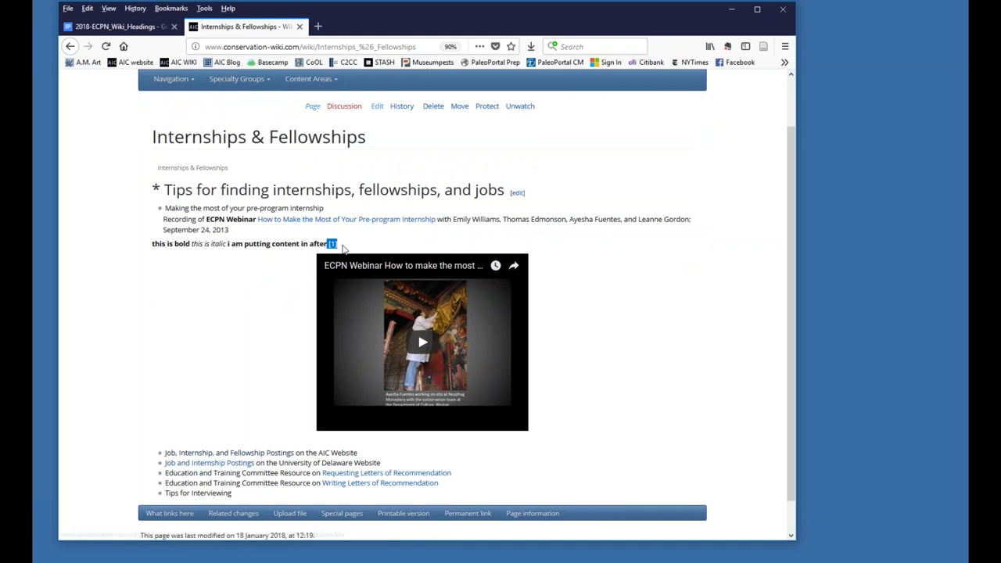
scroll(362, 226, up, 2)
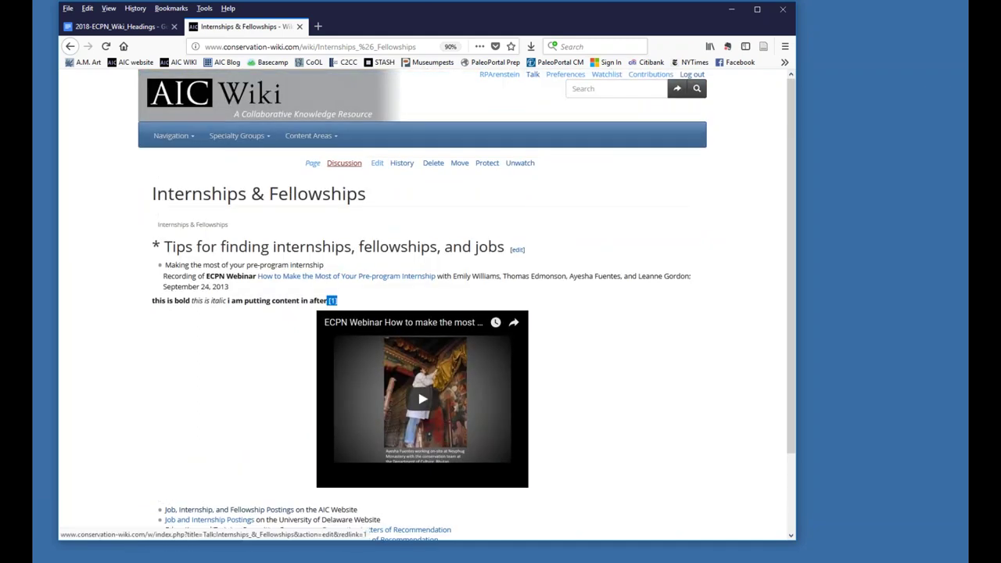
click(377, 166)
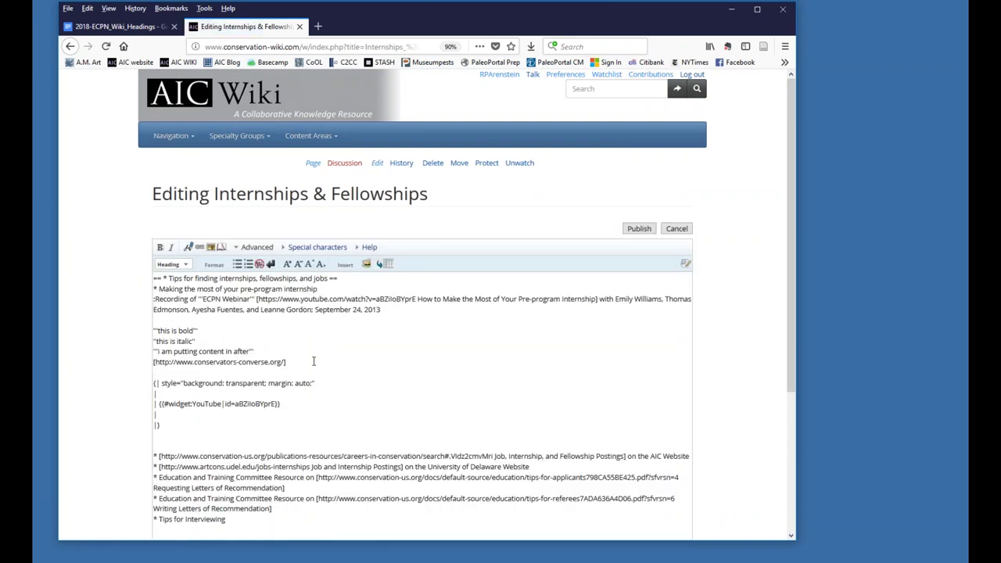
click(292, 362)
key(Return)
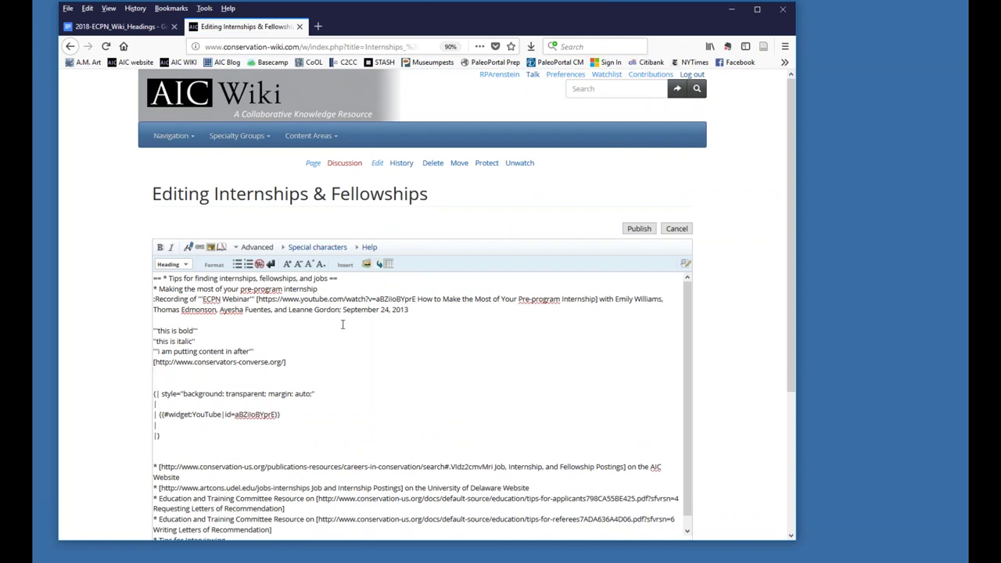
click(200, 247)
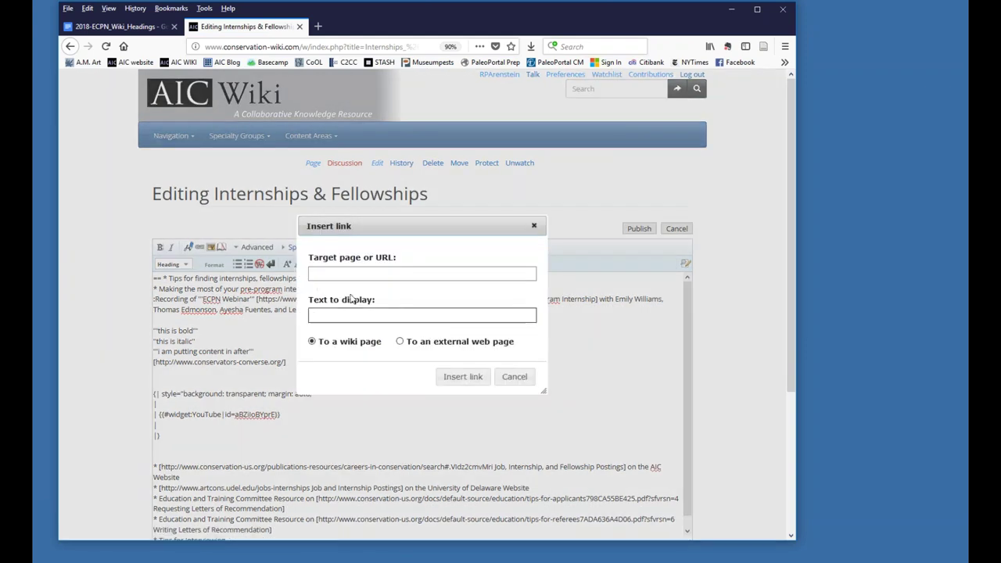
key(ctrl+v)
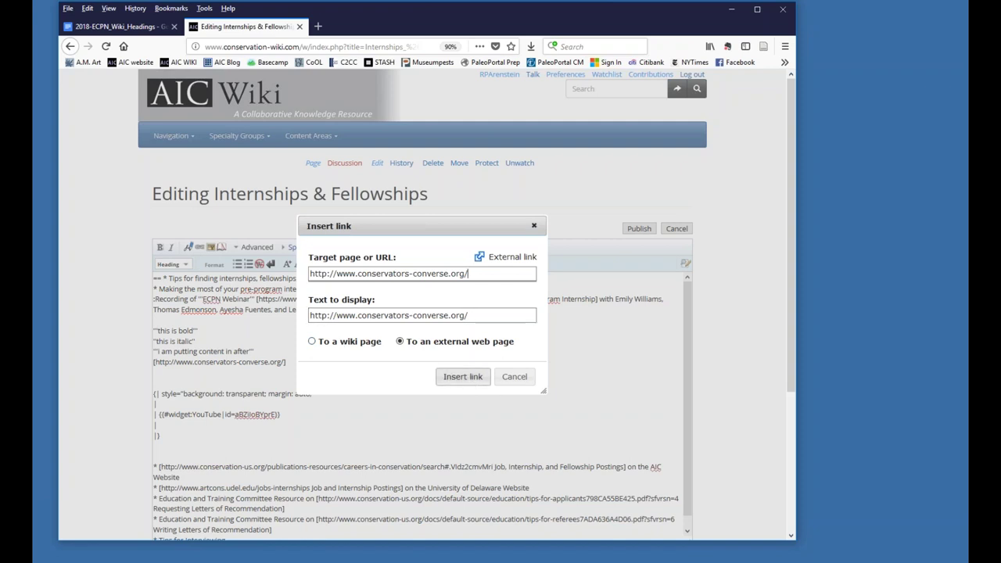
click(465, 378)
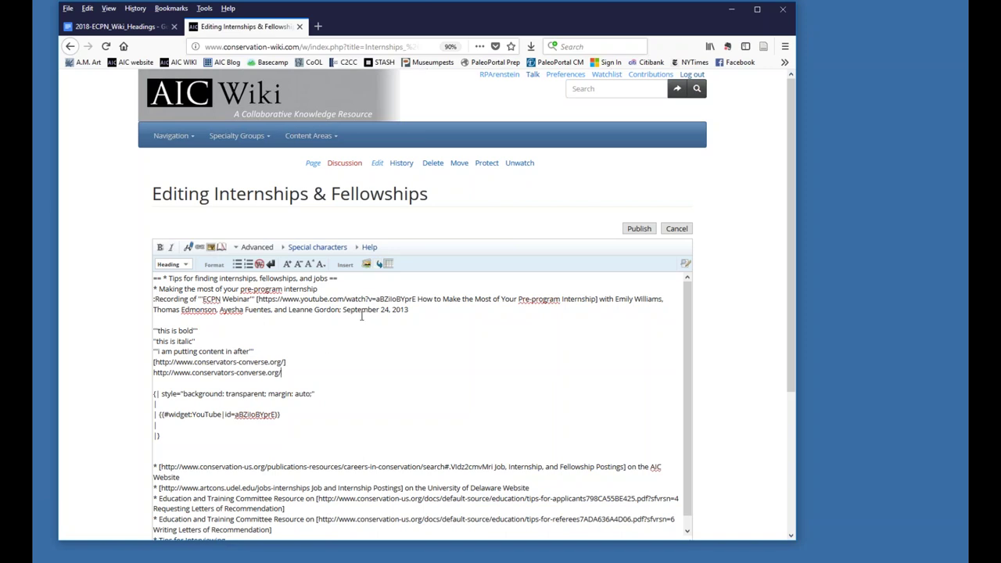
key(Return)
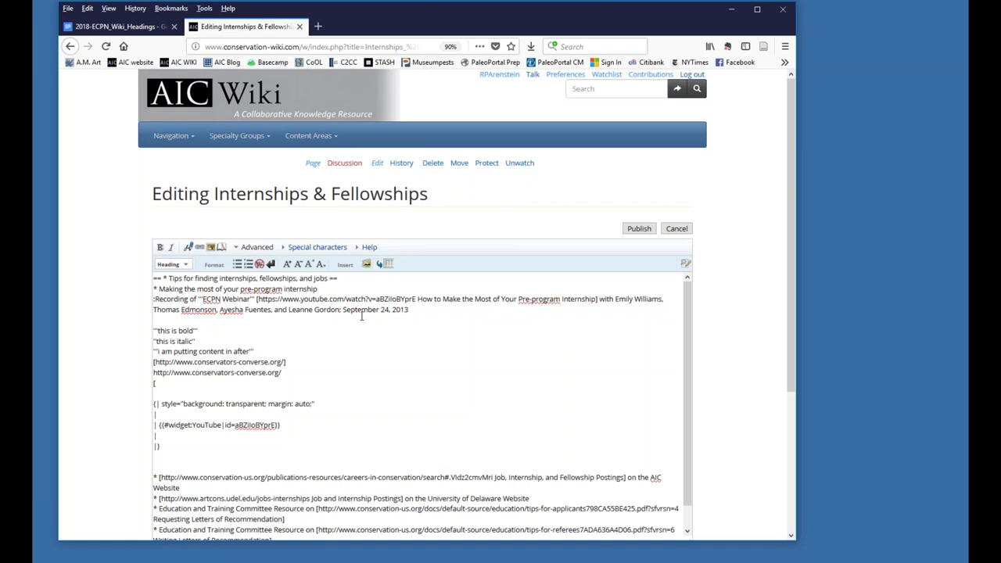
text([)
key(ctrl+v)
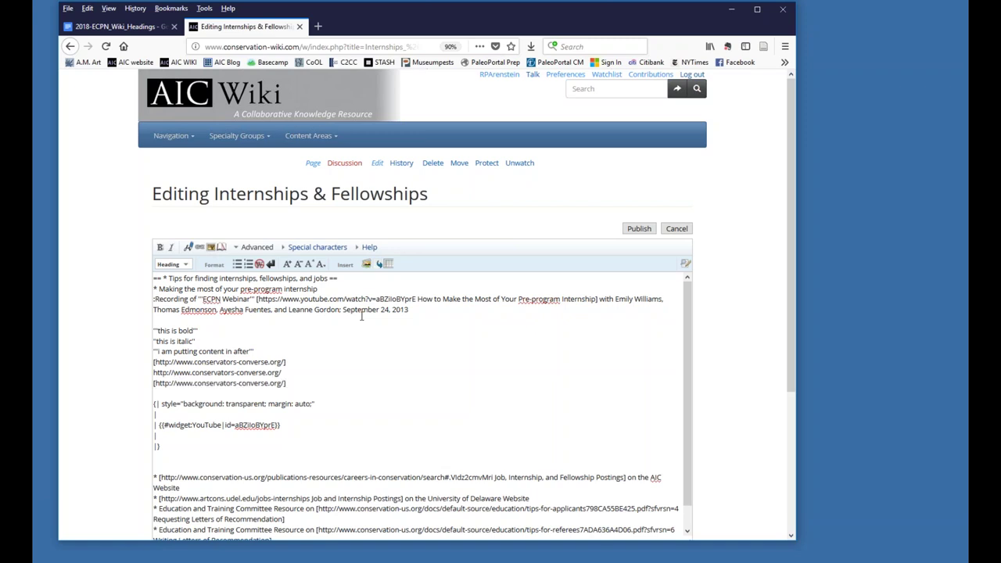
text(] Co)
key(BackSpace)
key(BackSpace)
text(AIC Blog)
key(Left)
key(Left)
key(Left)
key(Left)
key(Left)
key(Left)
key(Left)
key(Left)
key(BackSpace)
key(Delete)
key(Return)
Step: Preview the edited page to check how the three link formats render, staying in the edit session
scroll(502, 350, down, 5)
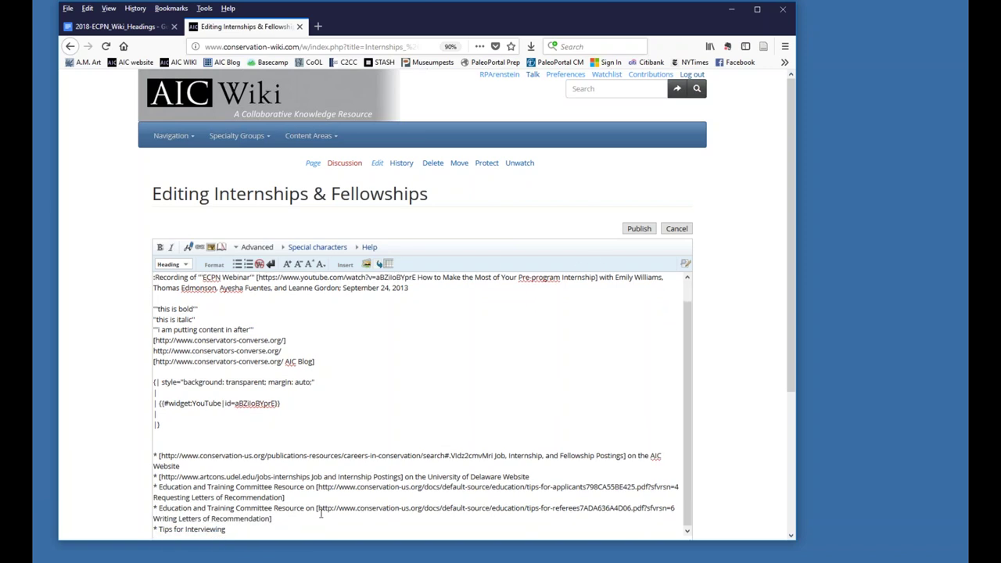
click(229, 483)
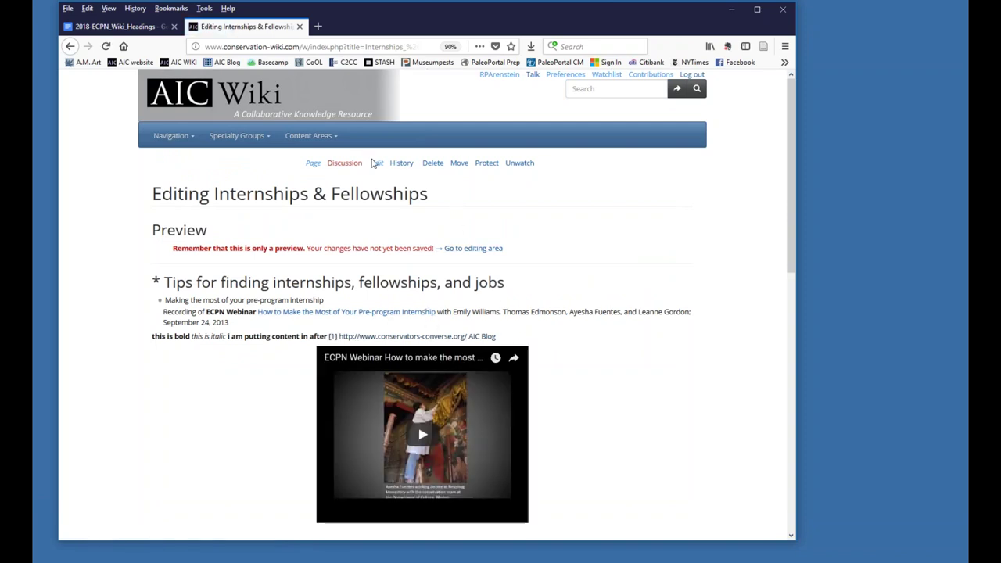
click(378, 164)
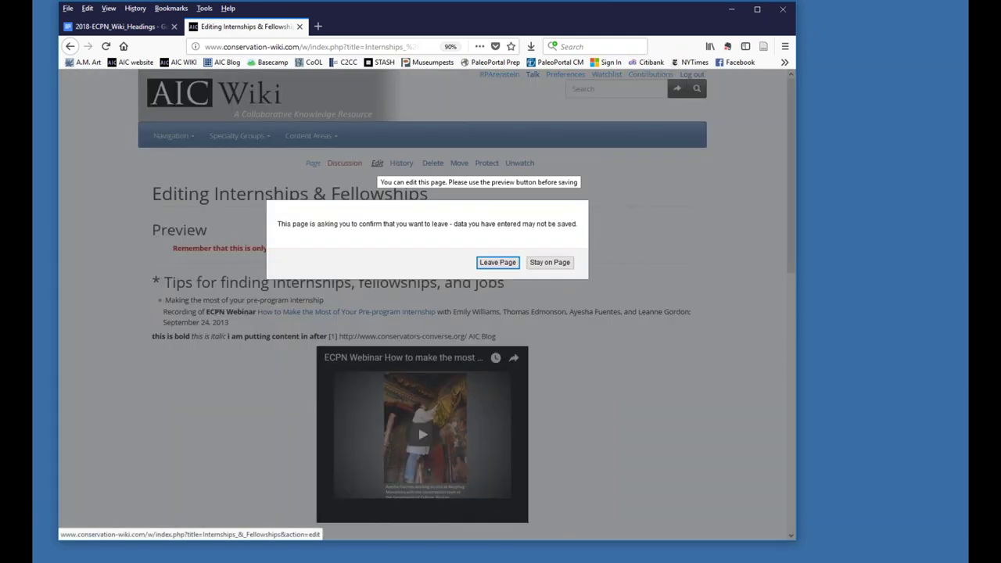
click(550, 262)
Step: Insert <br> line breaks between the bracketed link, the plain URL and the AIC Blog link, each on its own line
scroll(567, 310, down, 1)
scroll(568, 310, down, 10)
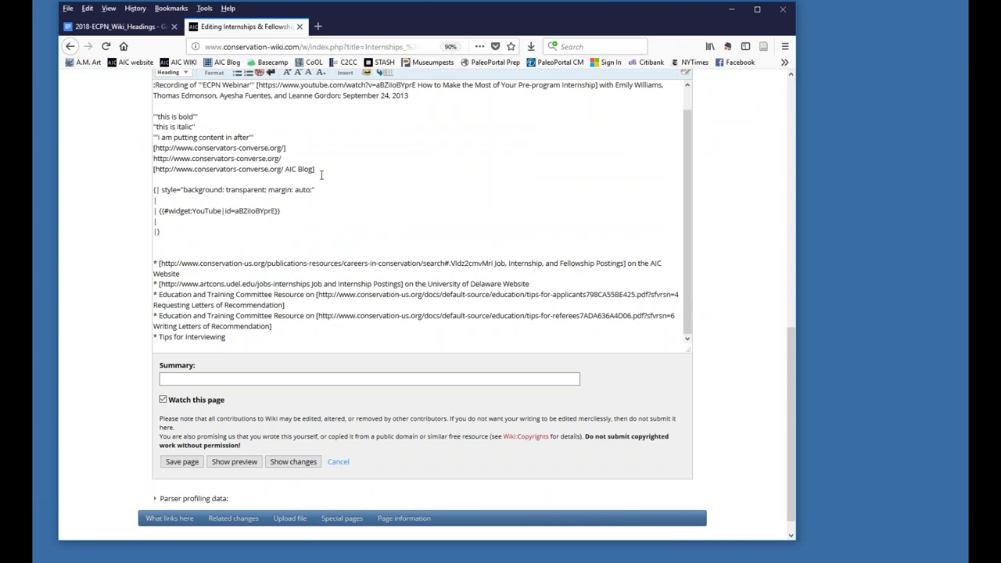
click(288, 149)
key(Return)
text(<br>)
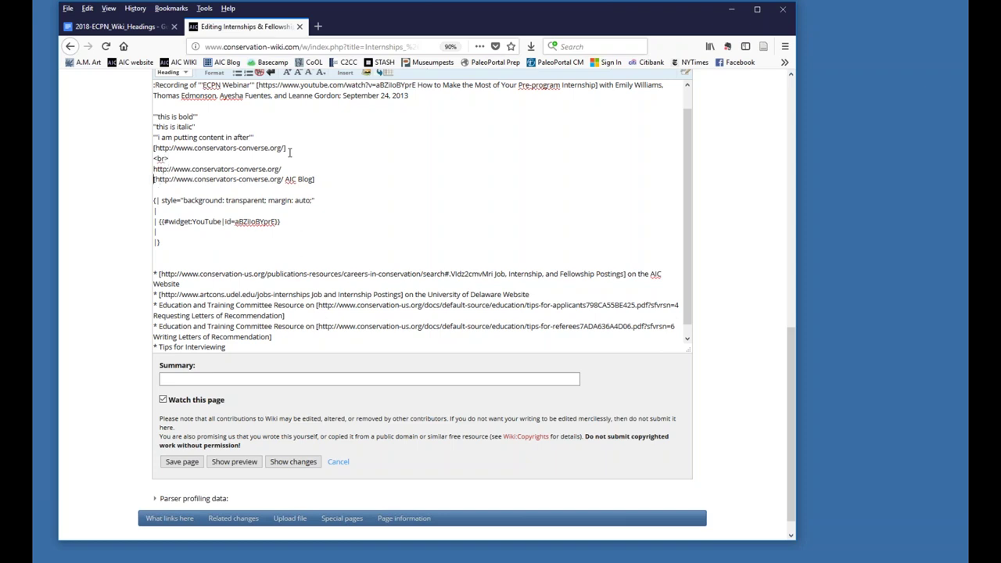
text(<br>)
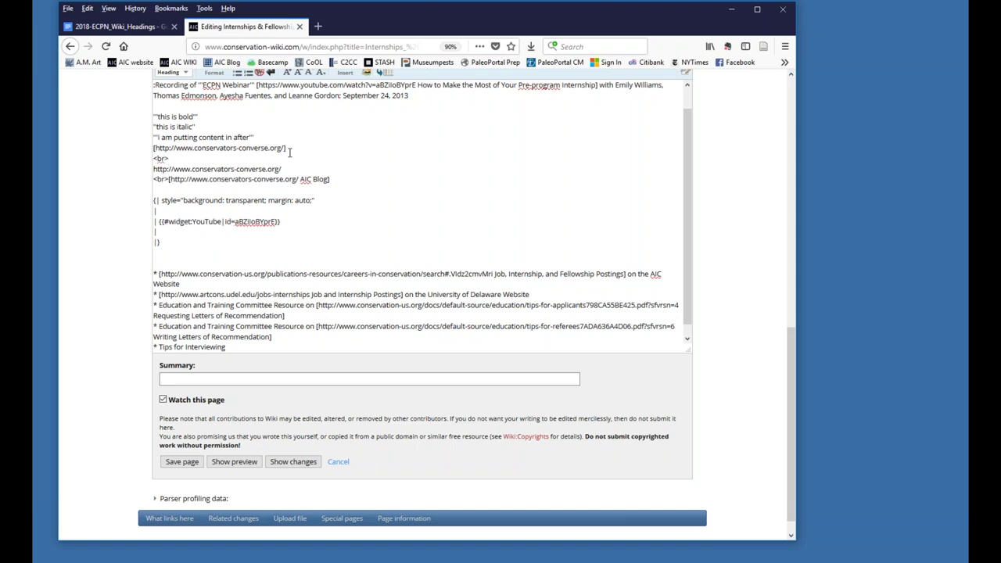
key(Return)
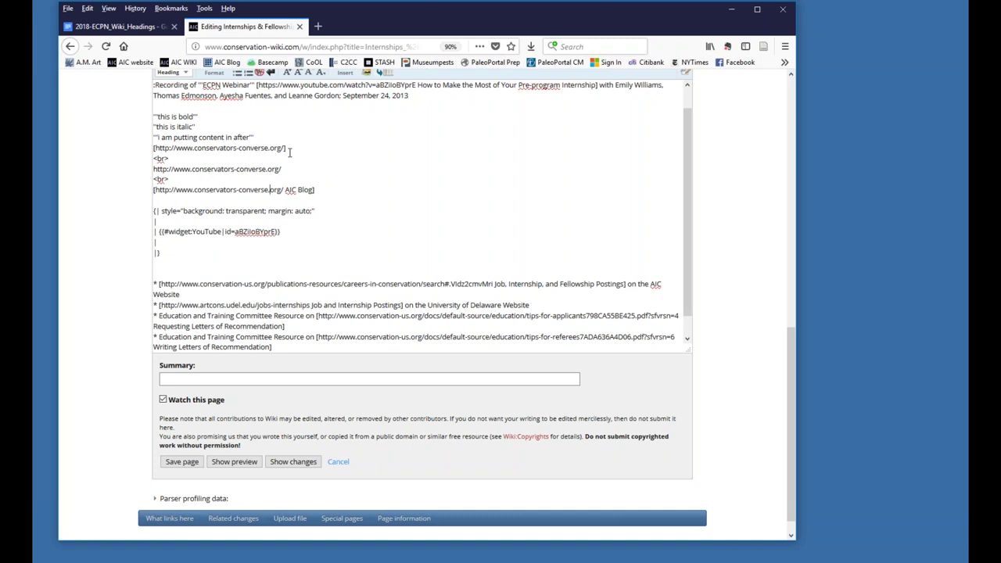
text(\)
key(ctrl+shift+x)
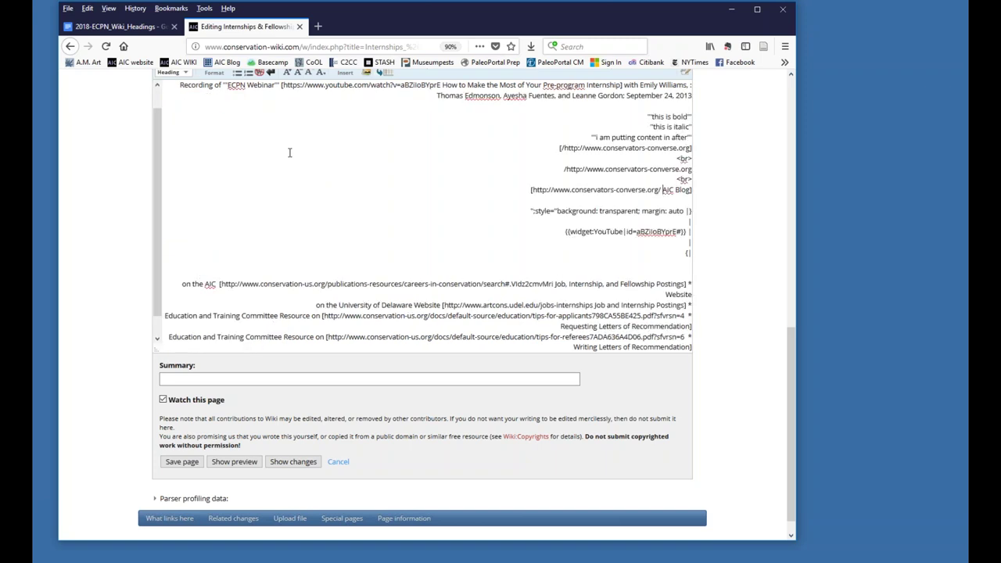
scroll(326, 168, up, 1)
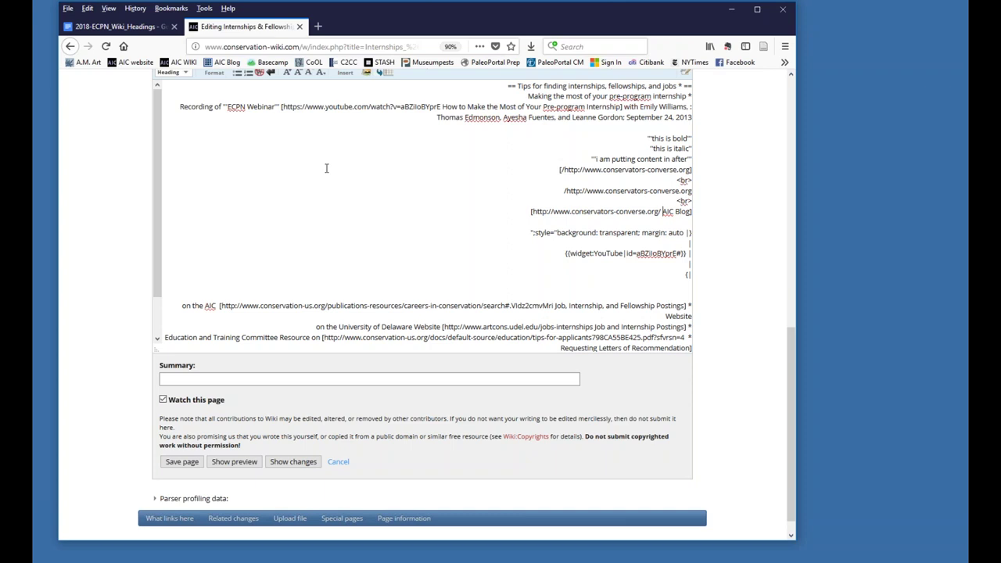
scroll(326, 168, up, 4)
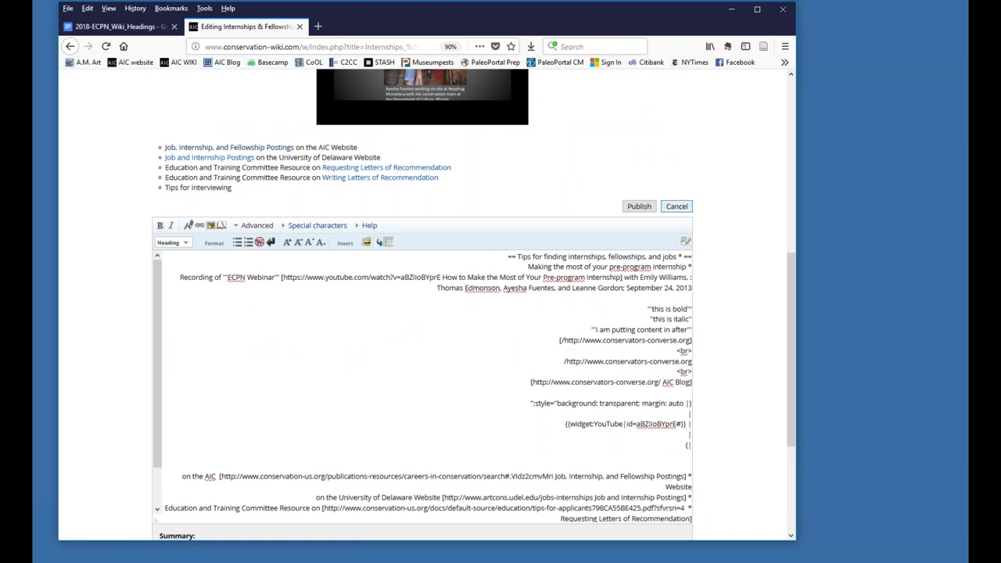
scroll(635, 272, down, 1)
scroll(635, 271, down, 2)
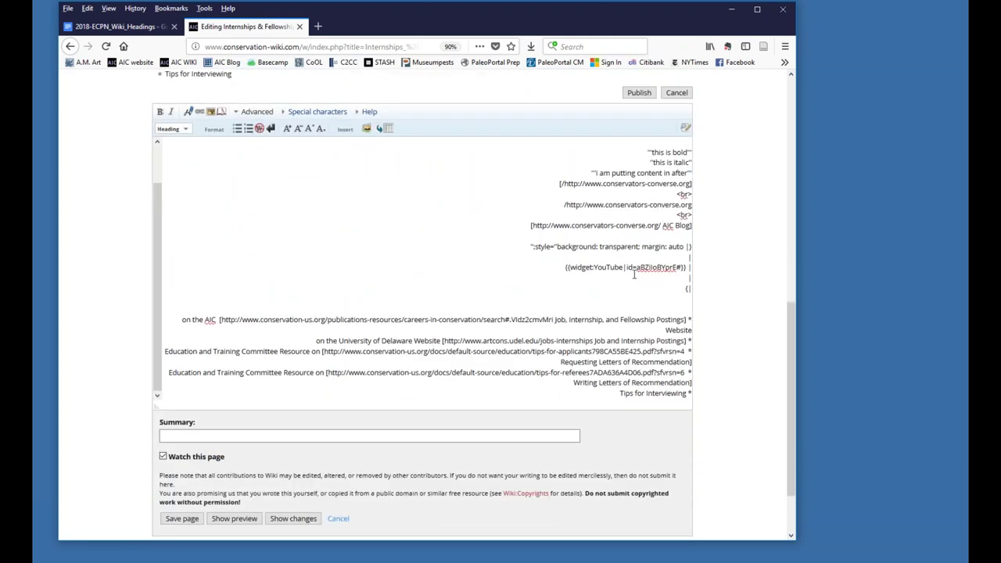
scroll(635, 271, up, 3)
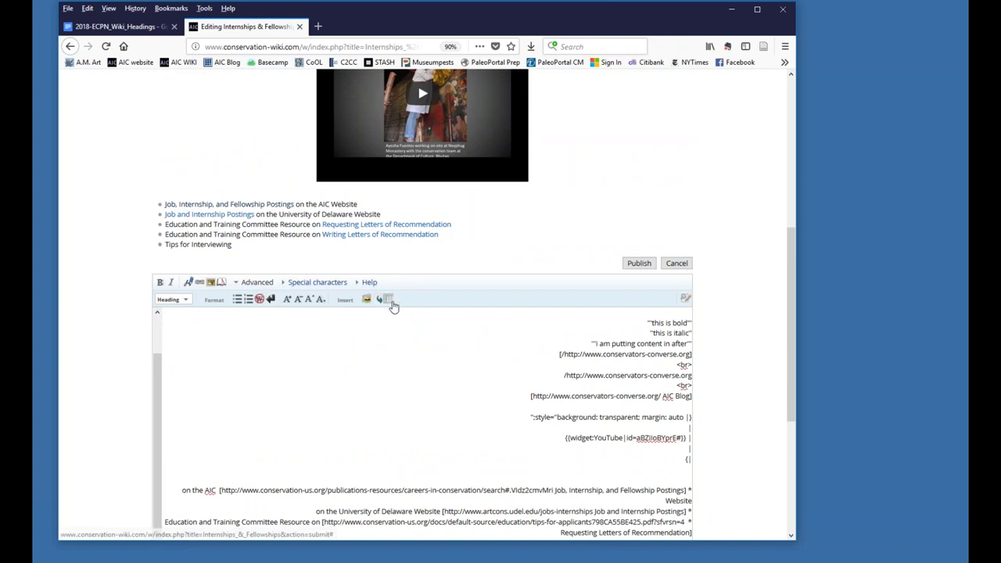
Step: Cancel editing the Internships & Fellowships page and leave it without saving the changes
click(677, 263)
scroll(681, 485, down, 3)
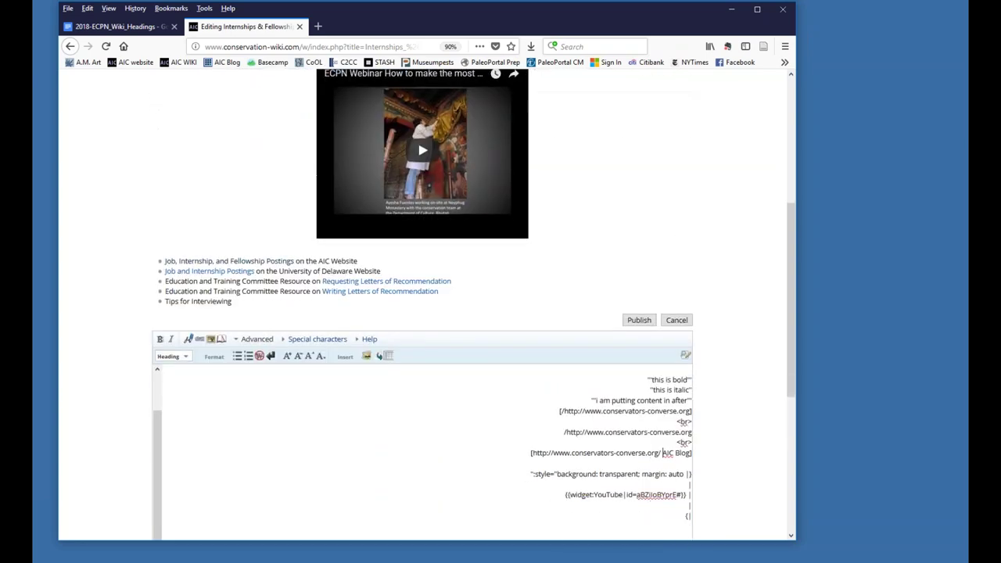
click(683, 326)
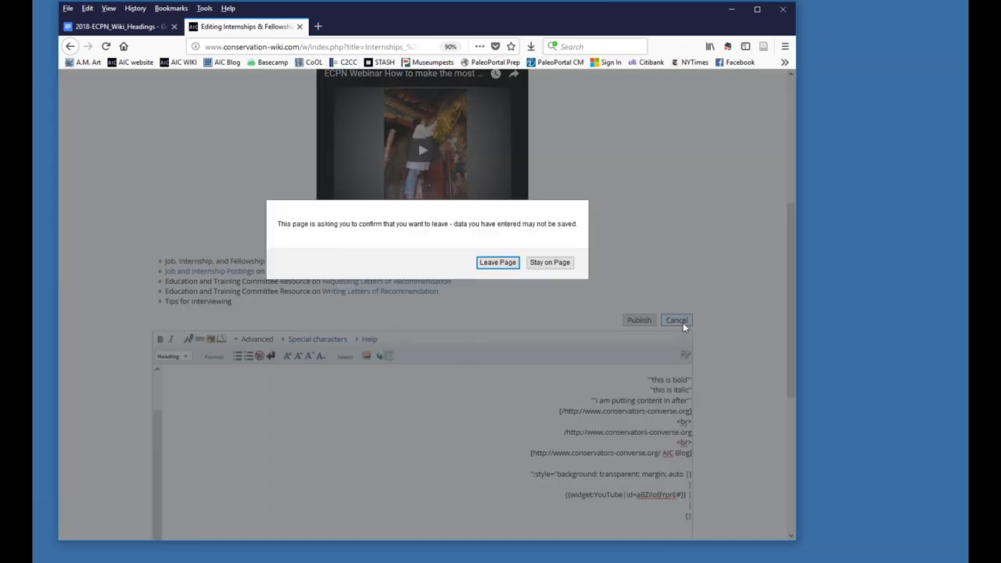
click(497, 262)
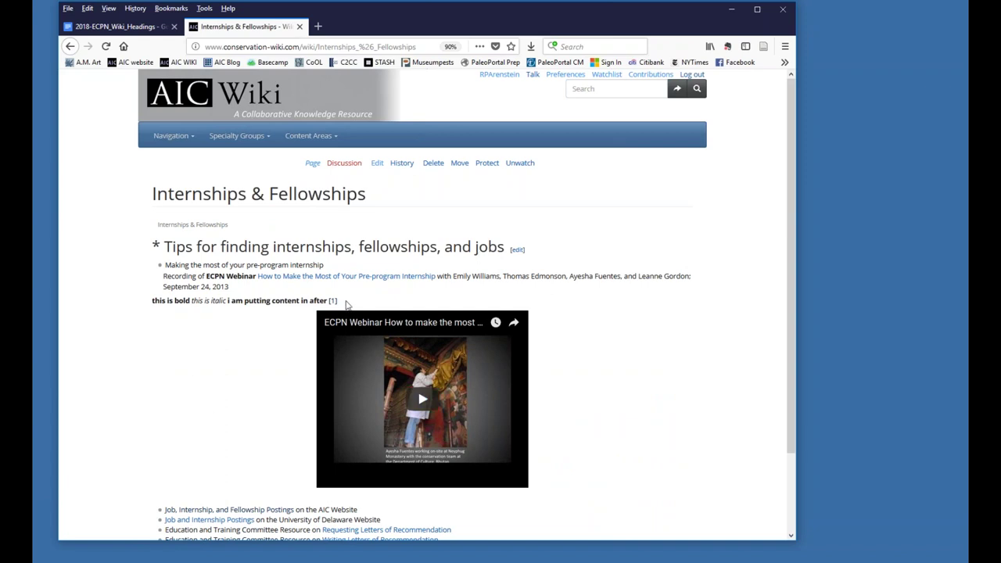
scroll(348, 308, down, 3)
scroll(385, 332, up, 2)
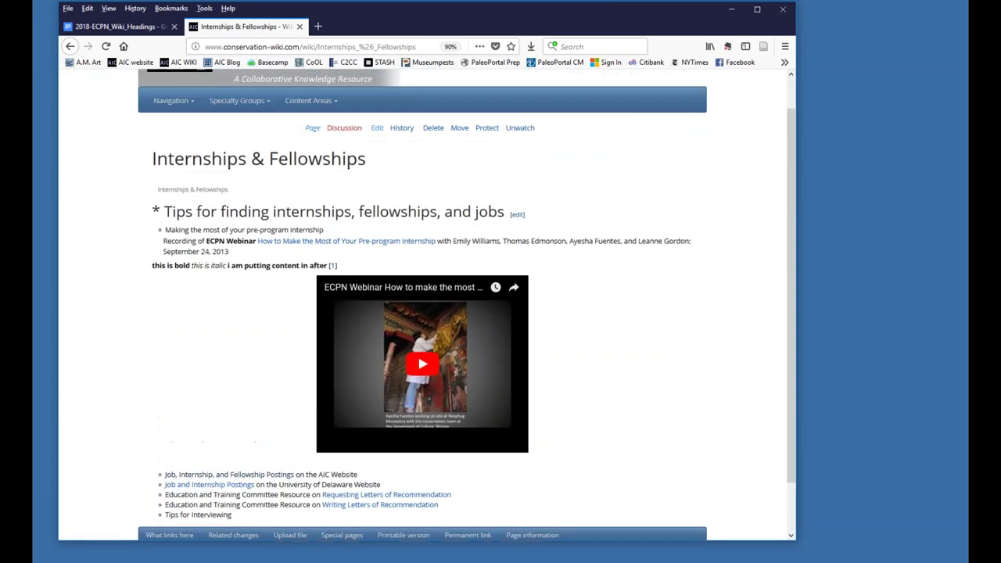
click(377, 127)
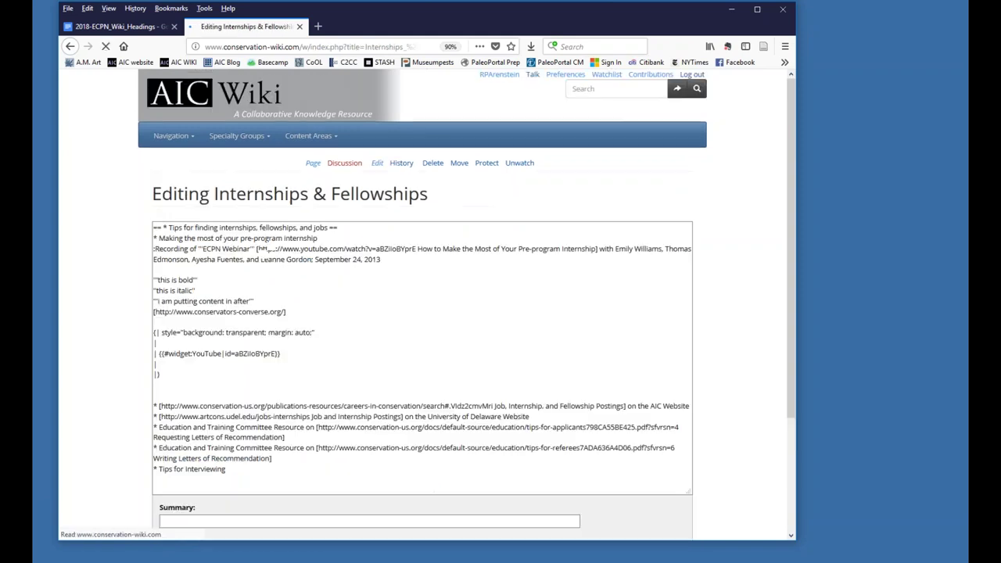
click(295, 363)
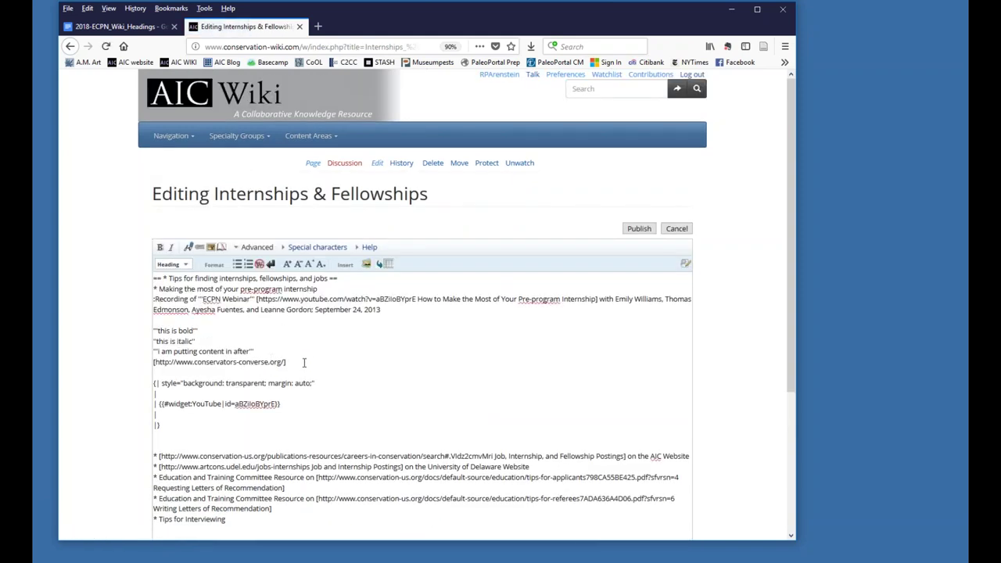
key(Return)
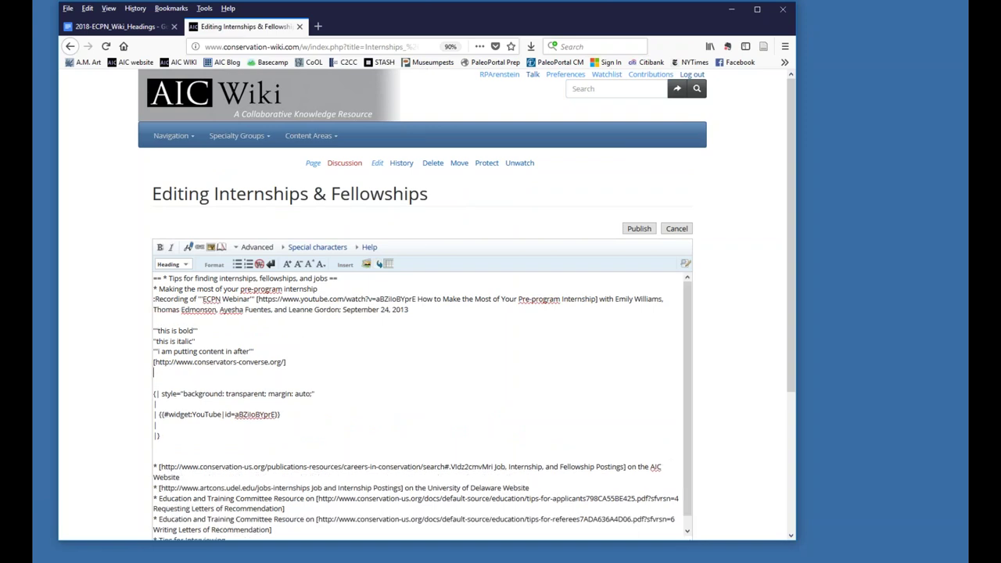
click(196, 249)
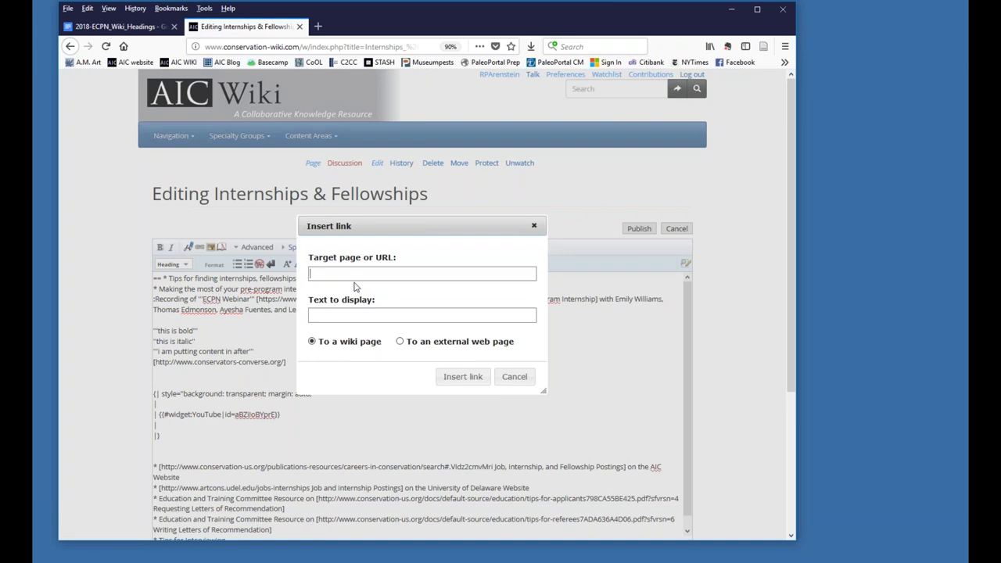
text(http://www.conservators-converse.org/)
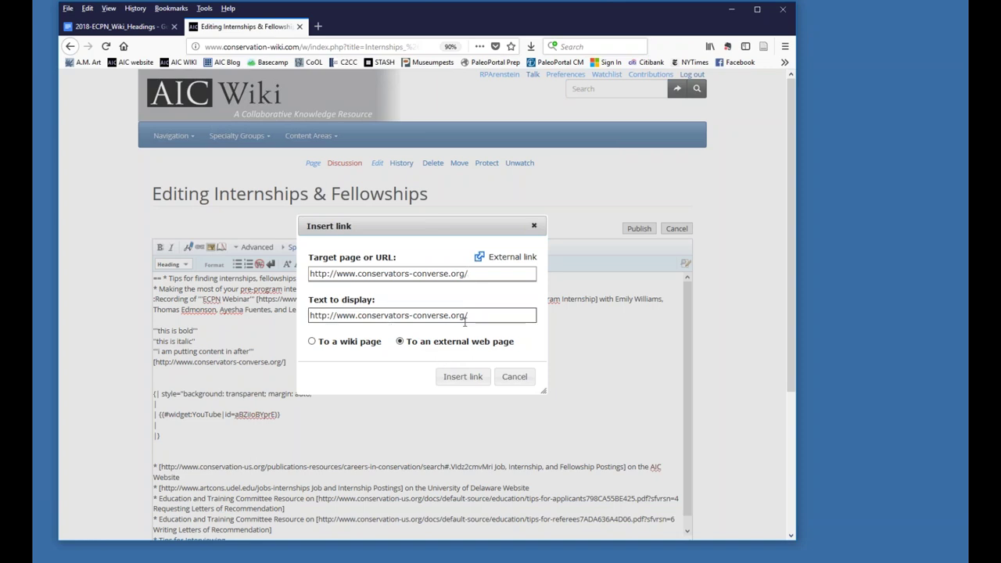
click(461, 376)
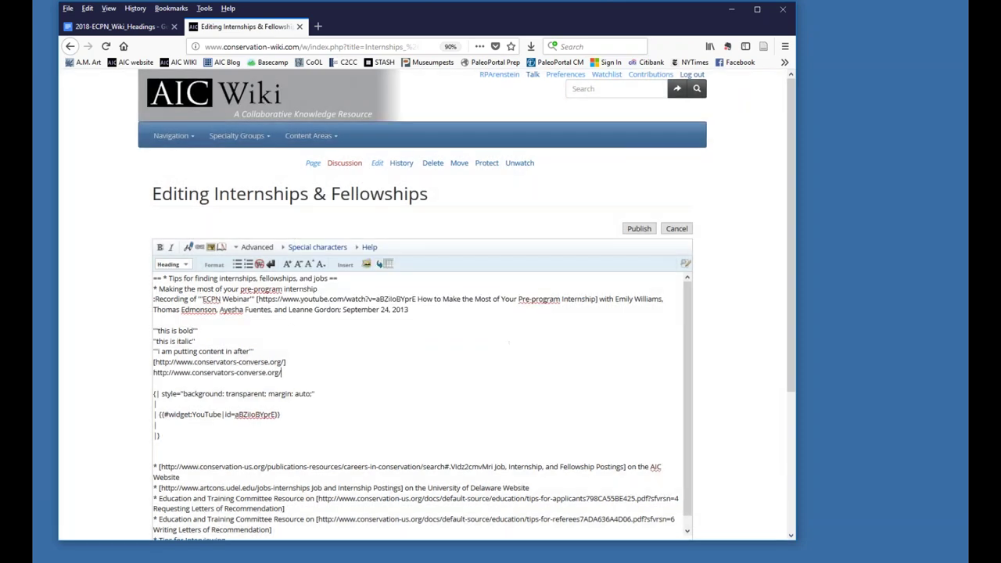
Step: Add <br> line breaks on separate lines before and after the plain conservators-converse.org URL
click(300, 362)
key(Return)
text(<br>)
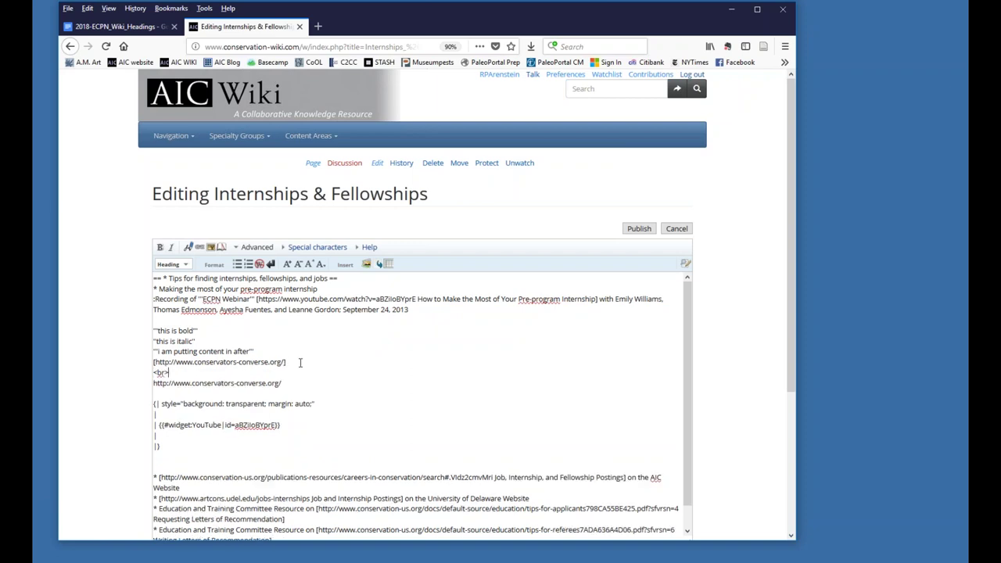
text(br>)
key(Return)
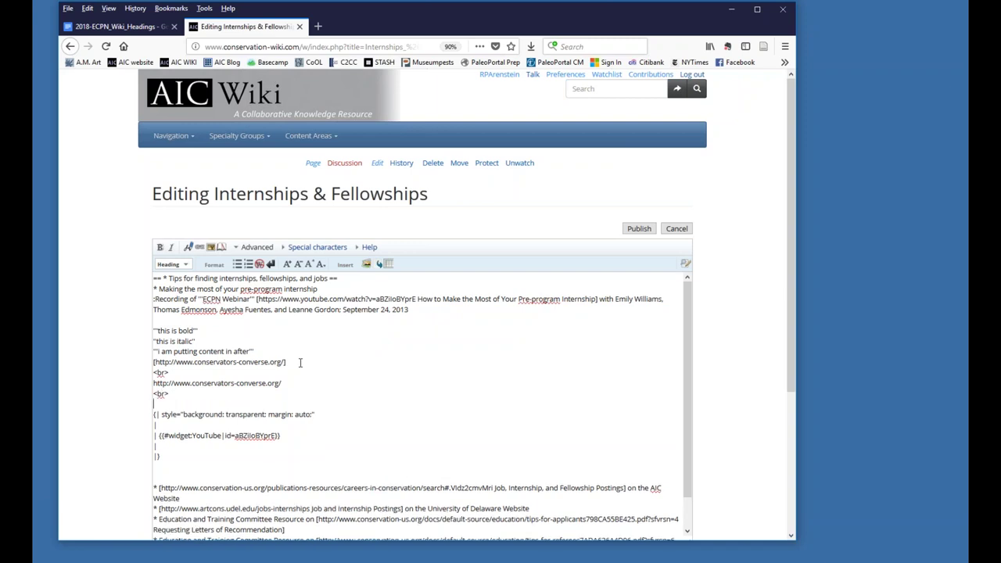
key(Return)
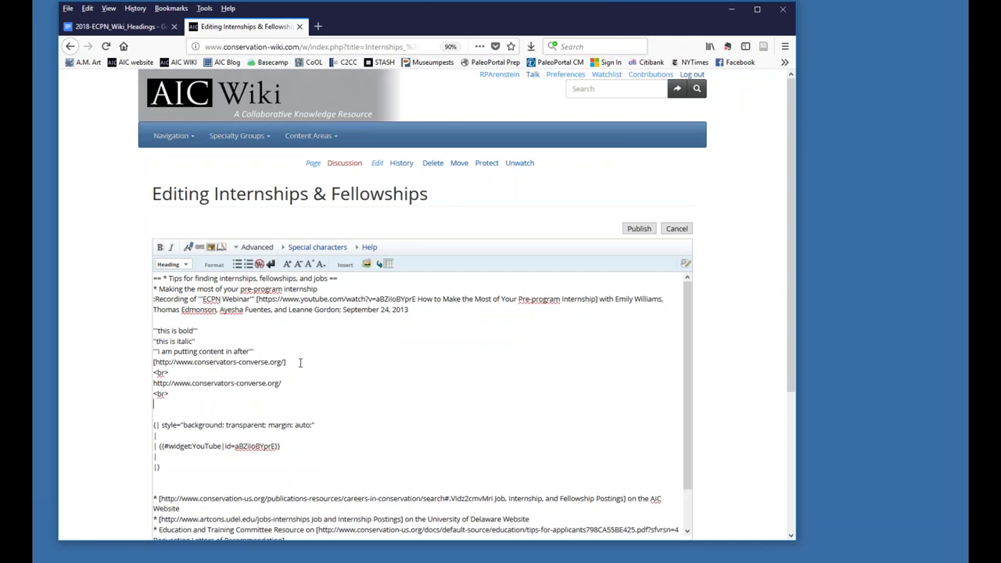
click(200, 247)
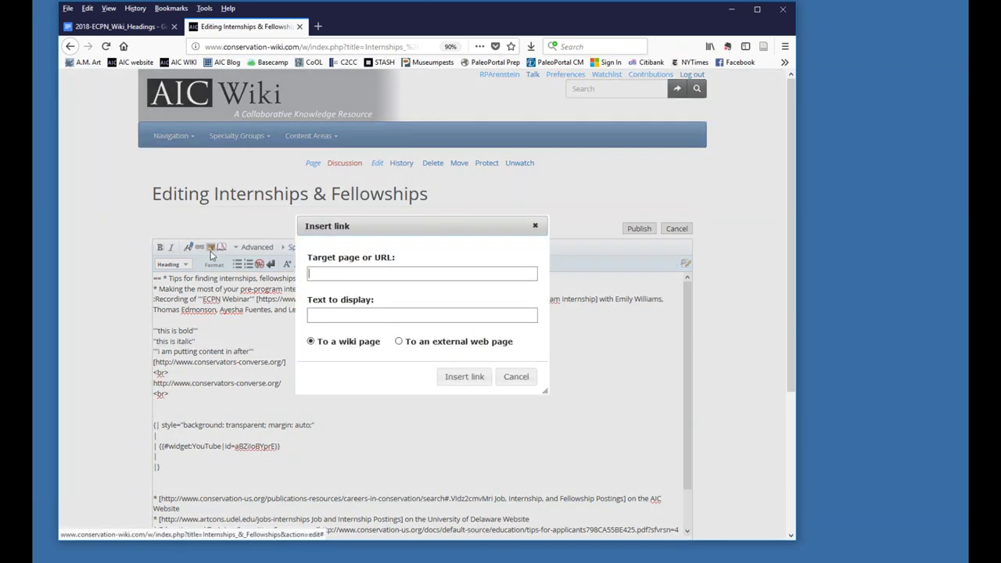
text(http://www.conservators-converse.org/)
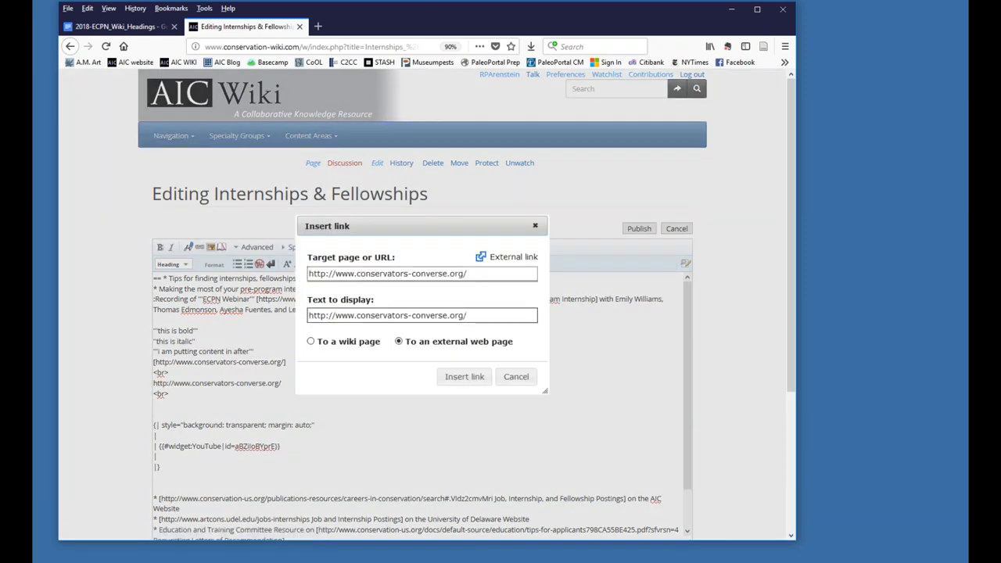
key(Tab)
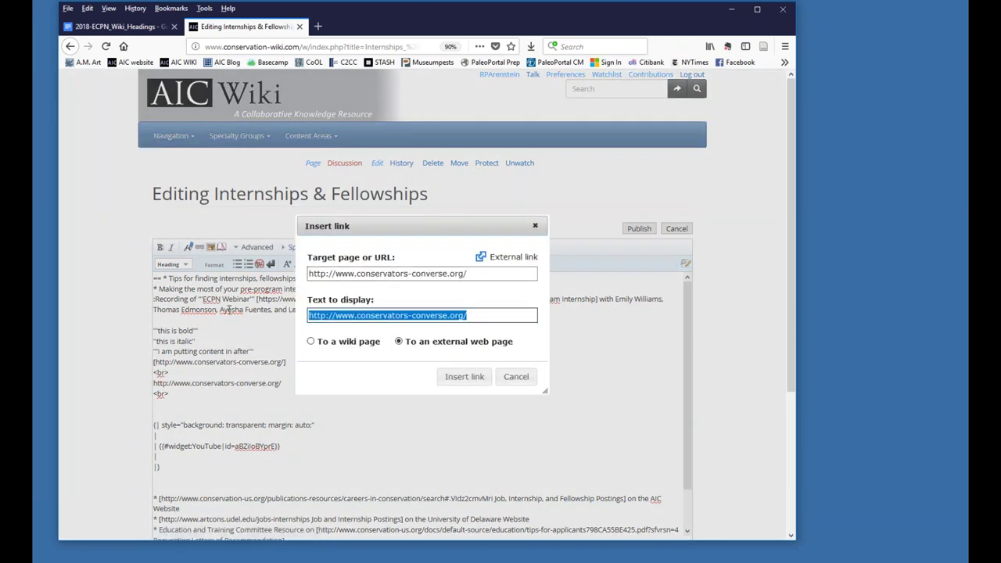
text(AIC Blog)
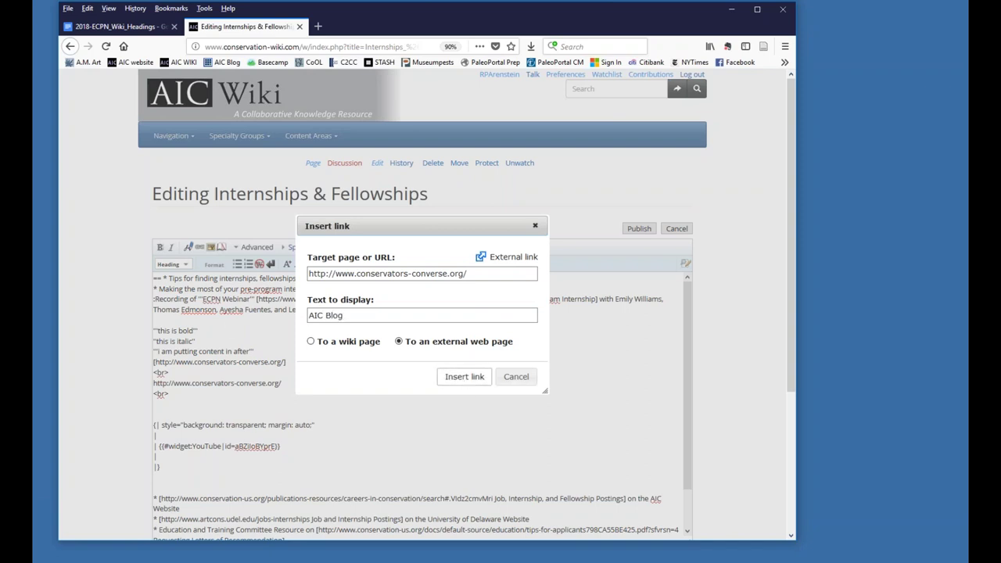
click(464, 377)
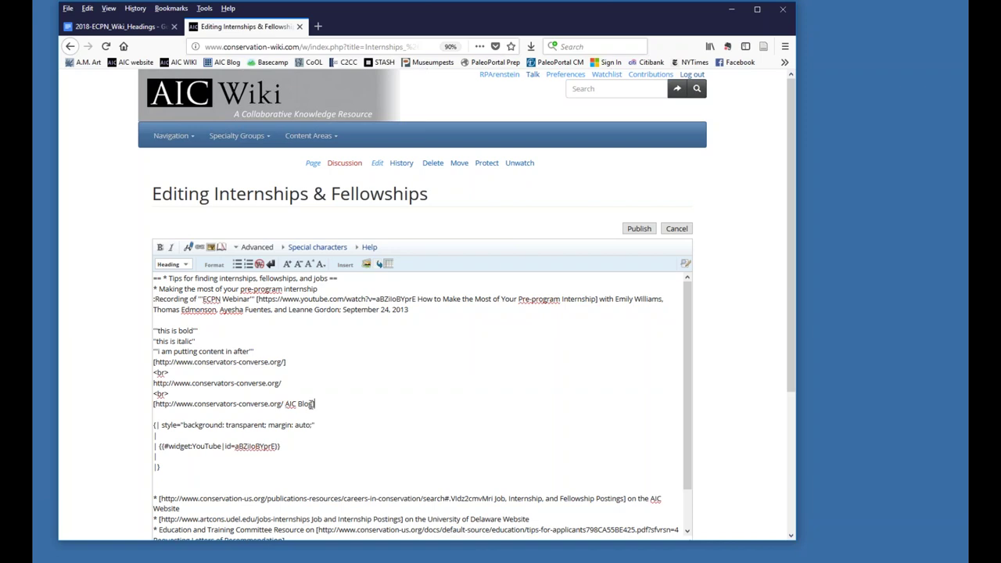
Step: Preview the Internships & Fellowships edits, save the page, and review the published links
scroll(335, 404, down, 6)
click(257, 460)
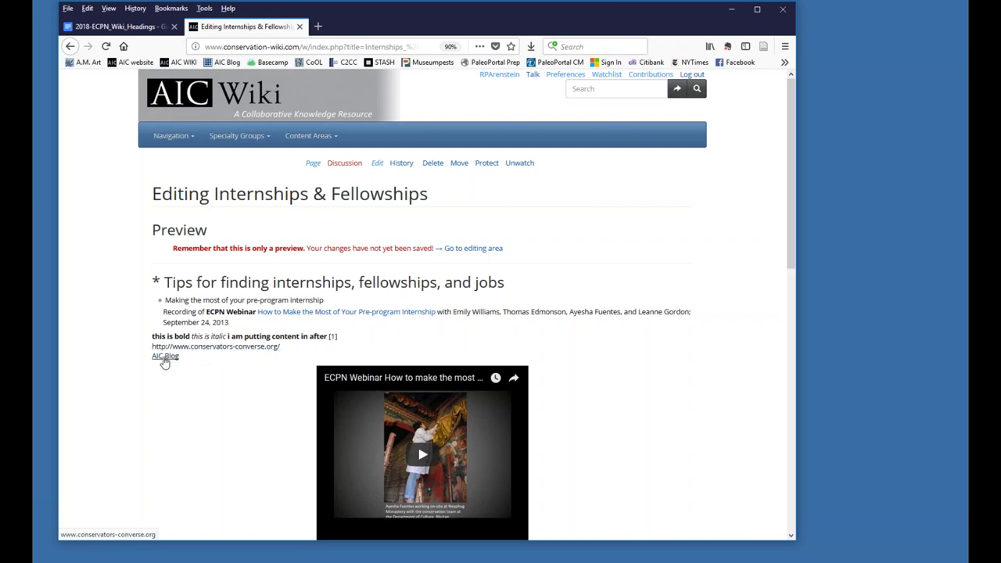
scroll(164, 362, down, 1)
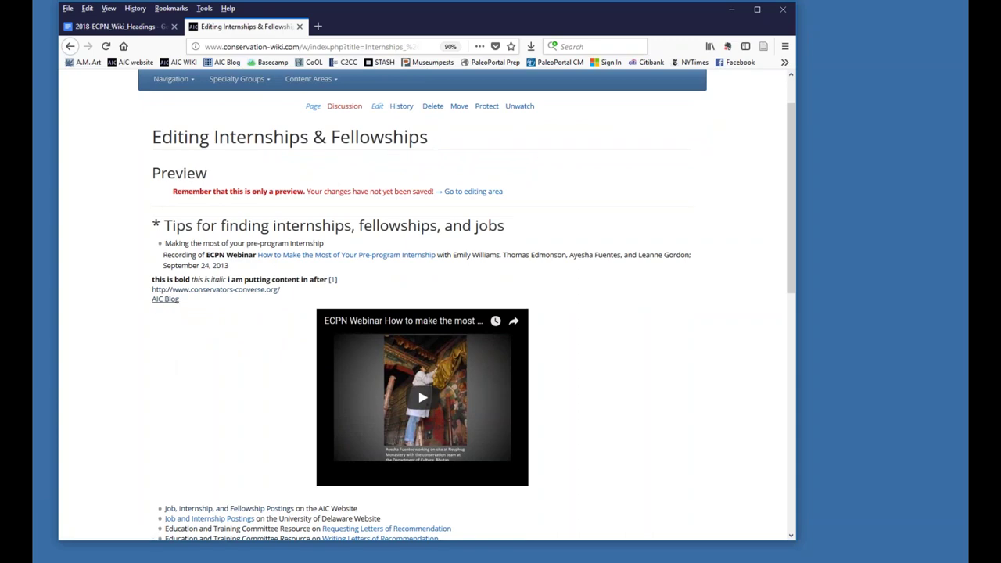
scroll(200, 429, down, 7)
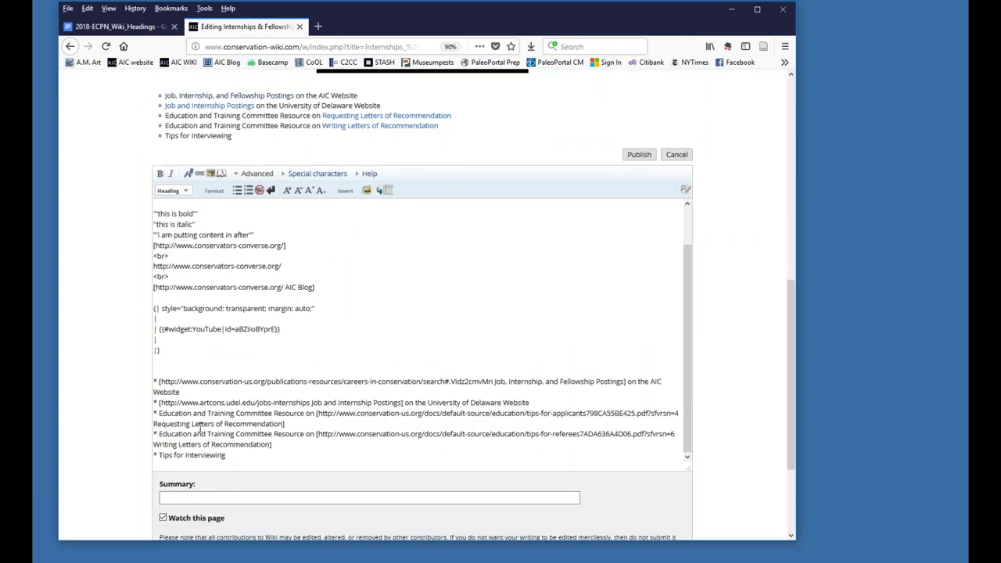
scroll(200, 429, down, 2)
click(183, 442)
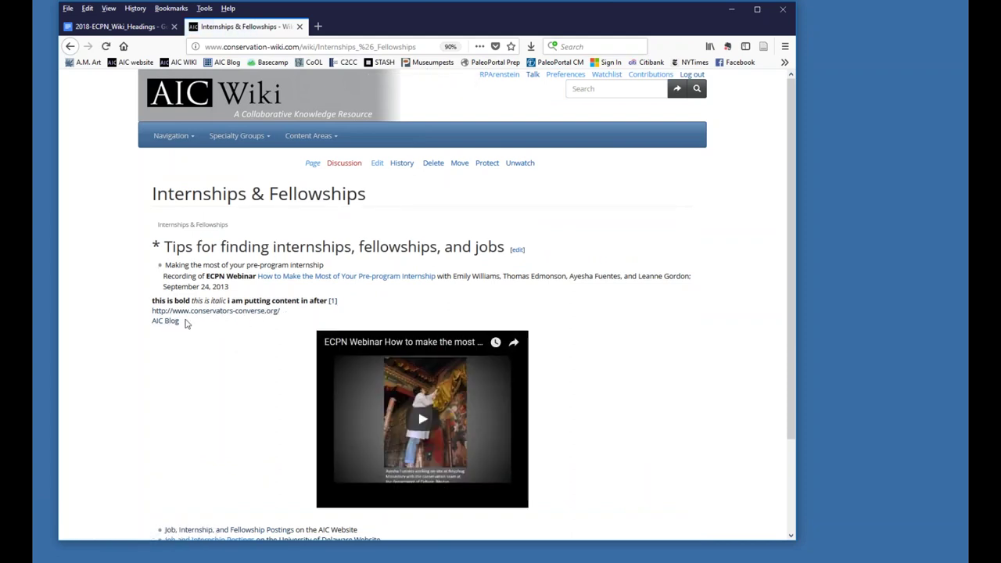
scroll(160, 343, down, 3)
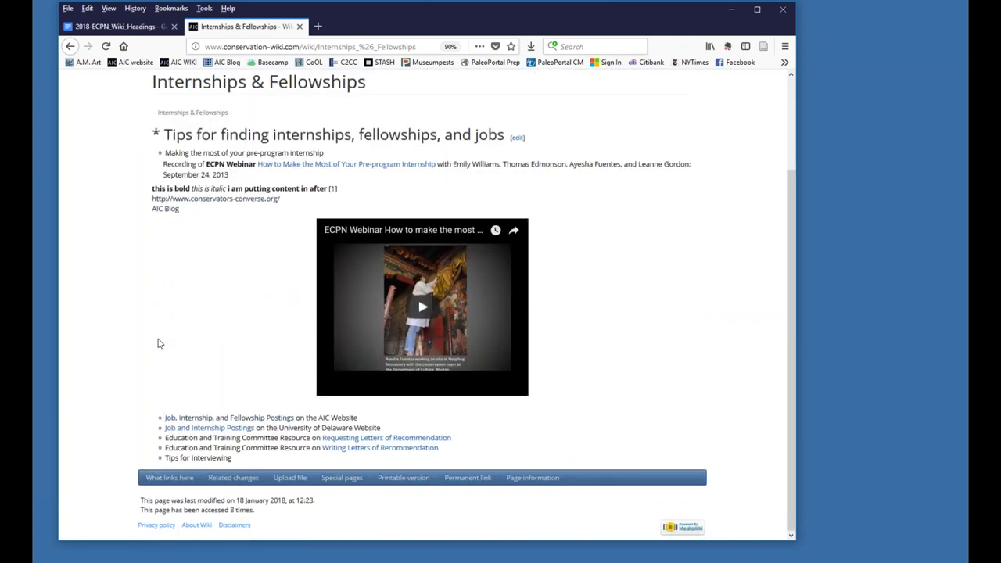
scroll(158, 343, up, 2)
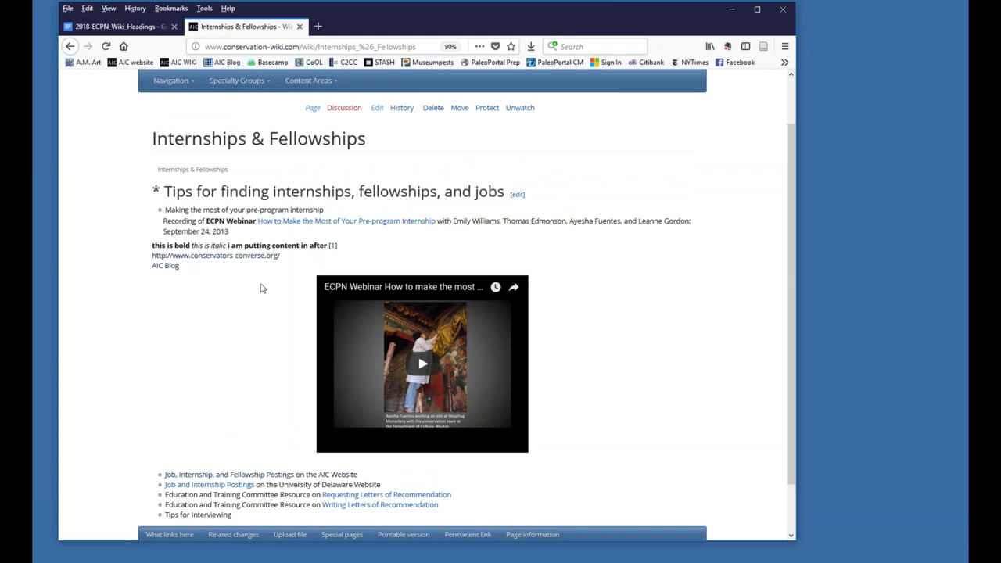
Step: Reopen the page for editing, add blank lines below the AIC Blog link, and copy the title Resources for Emerging Conservators from the other browser window
click(378, 112)
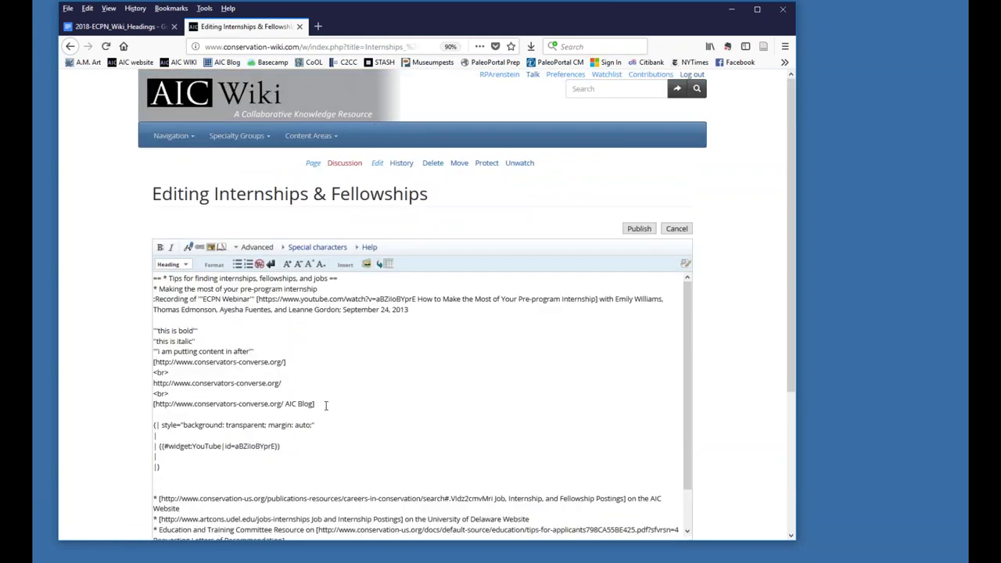
click(325, 402)
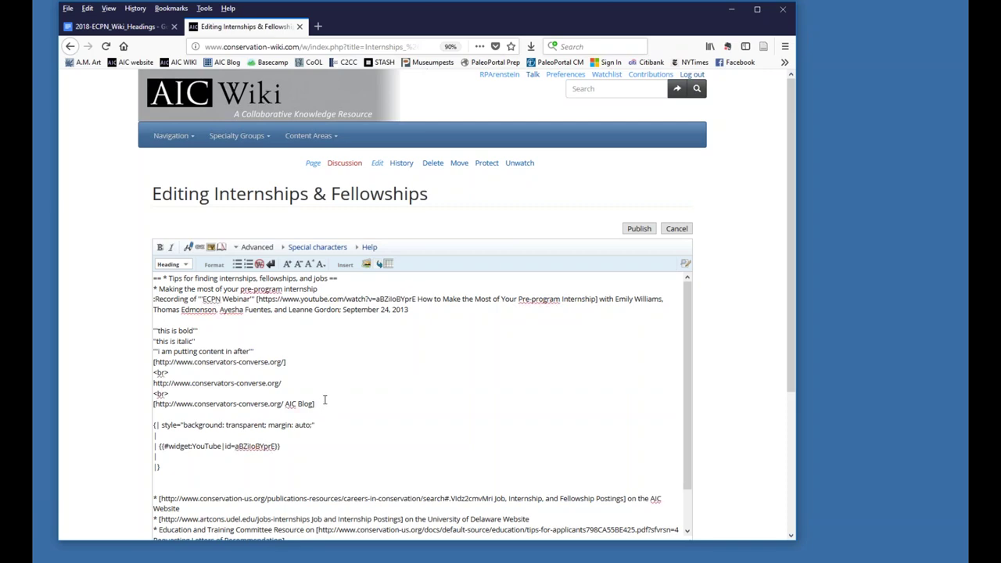
key(Return)
key(Return)
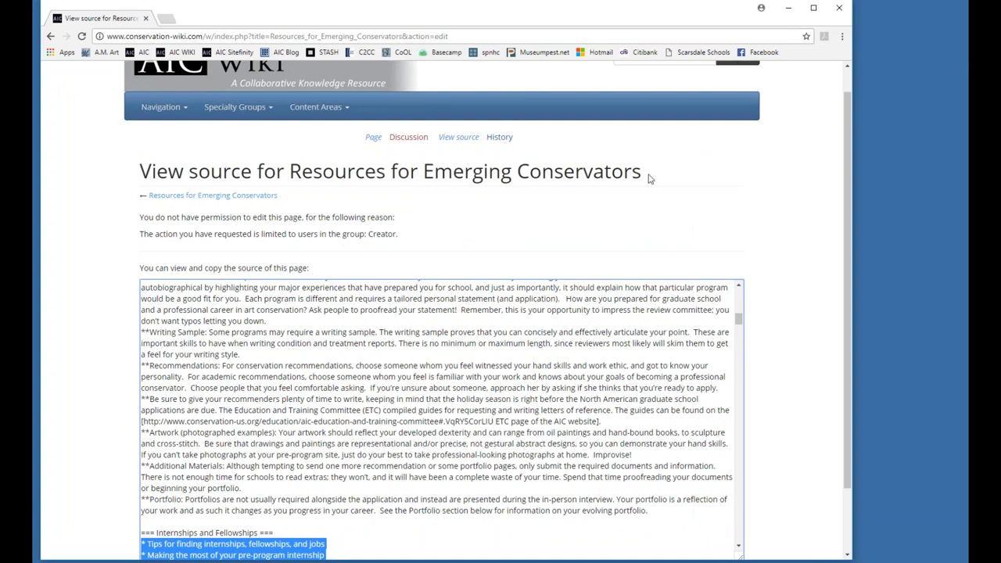
drag(648, 180, 290, 179)
key(ctrl+c)
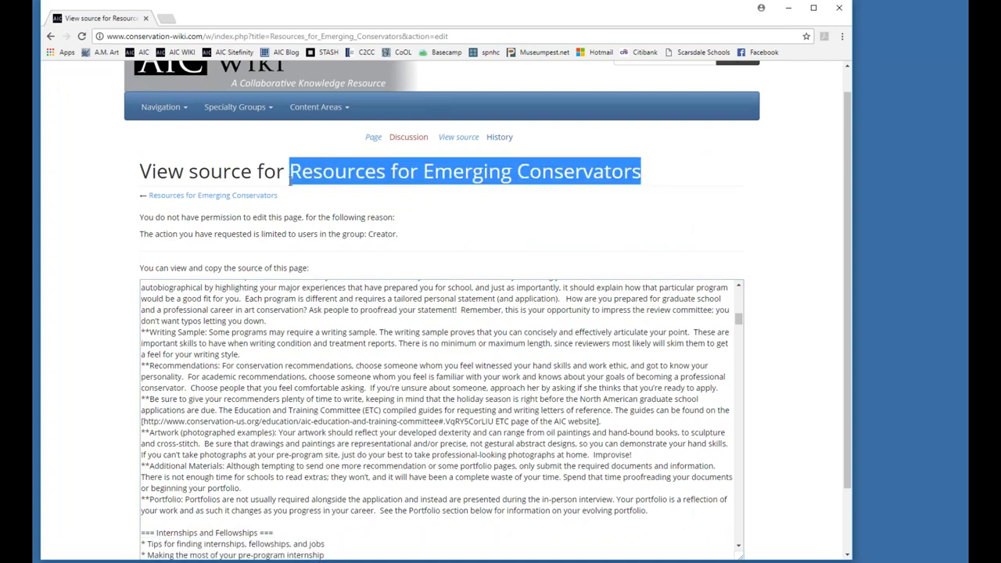
click(788, 8)
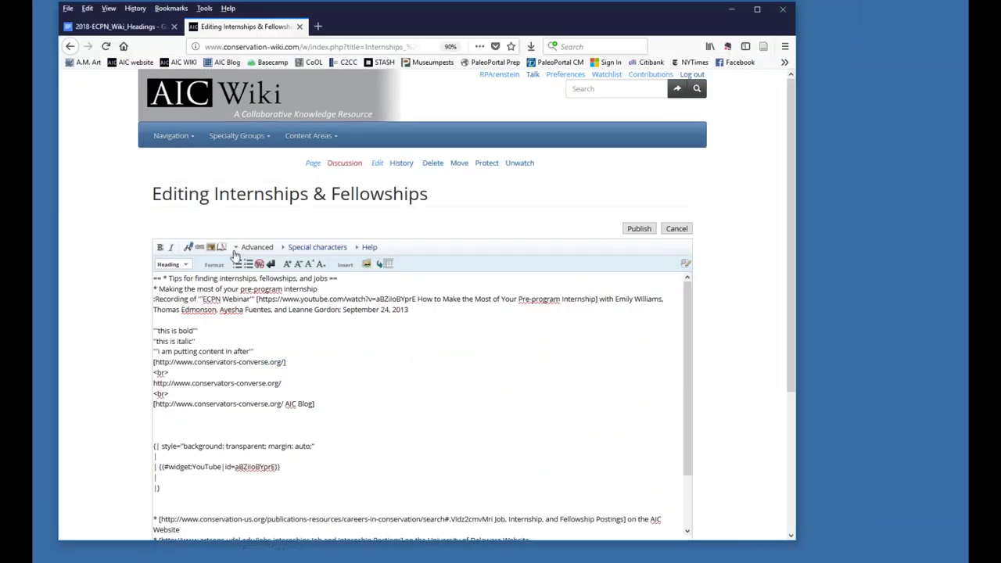
Step: Insert a wiki-page link targeting Resources for Emerging Conservators with the display text Resources for ECPNers
click(199, 249)
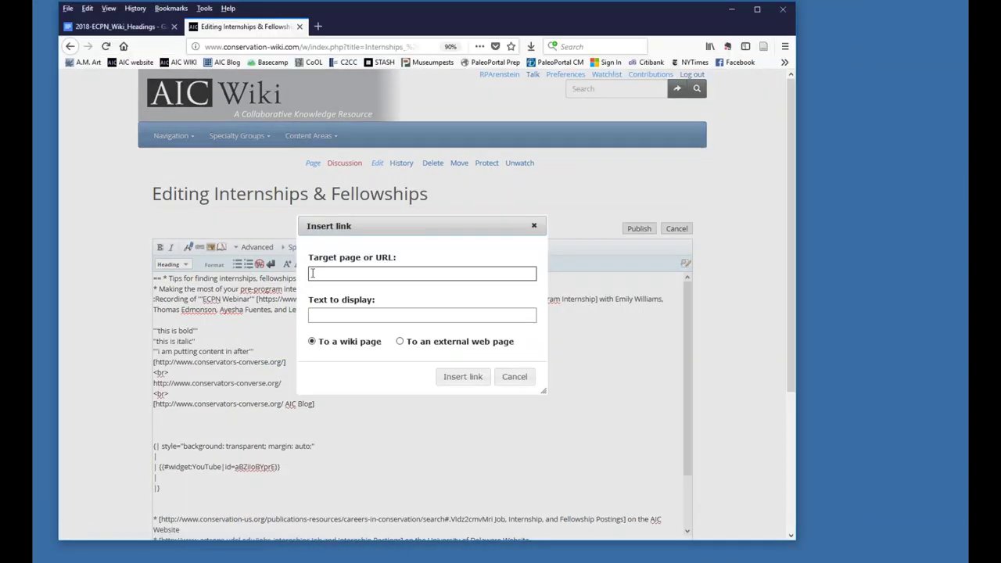
key(ctrl+v)
key(Tab)
key(ctrl+c)
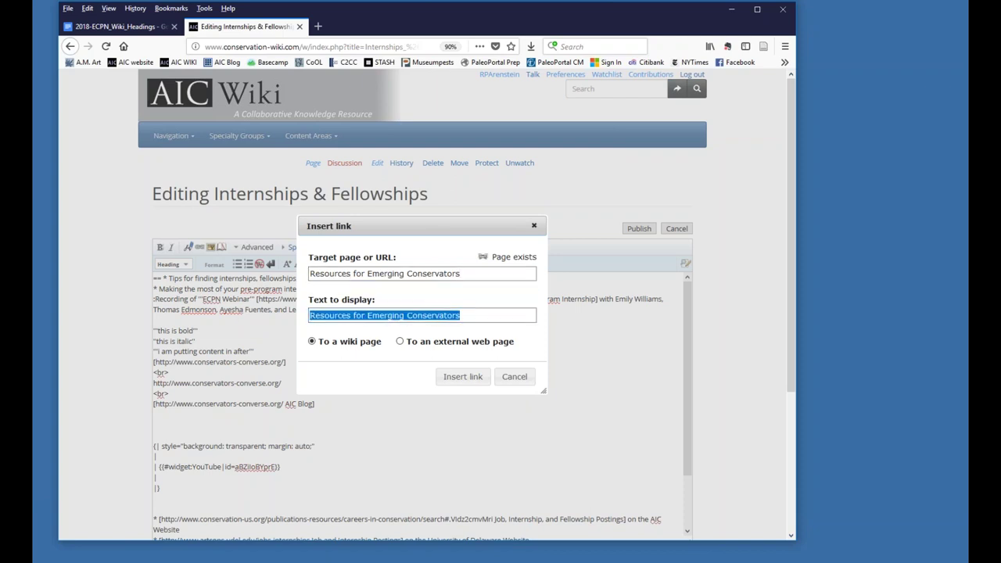
text(Resources for ECPNers)
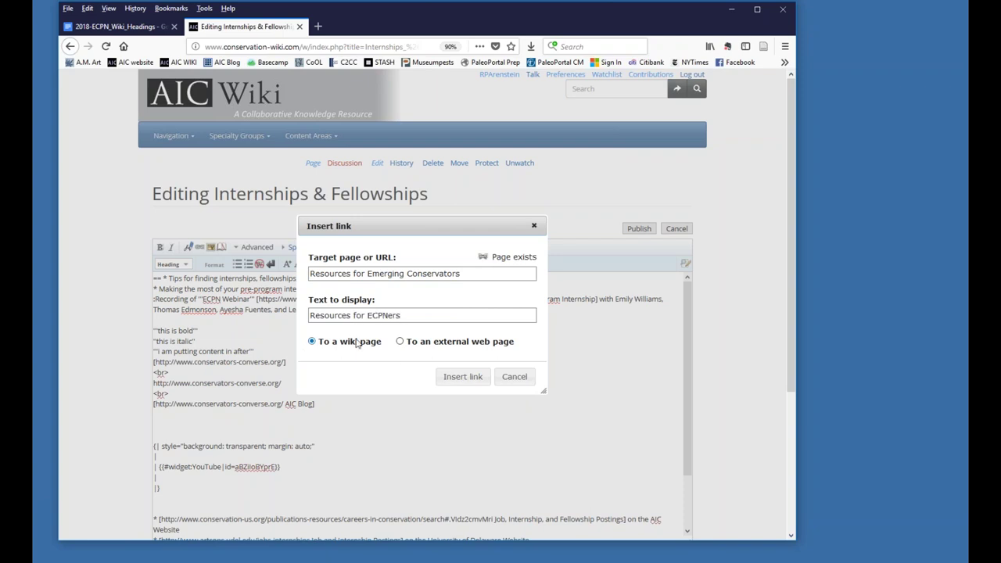
click(466, 377)
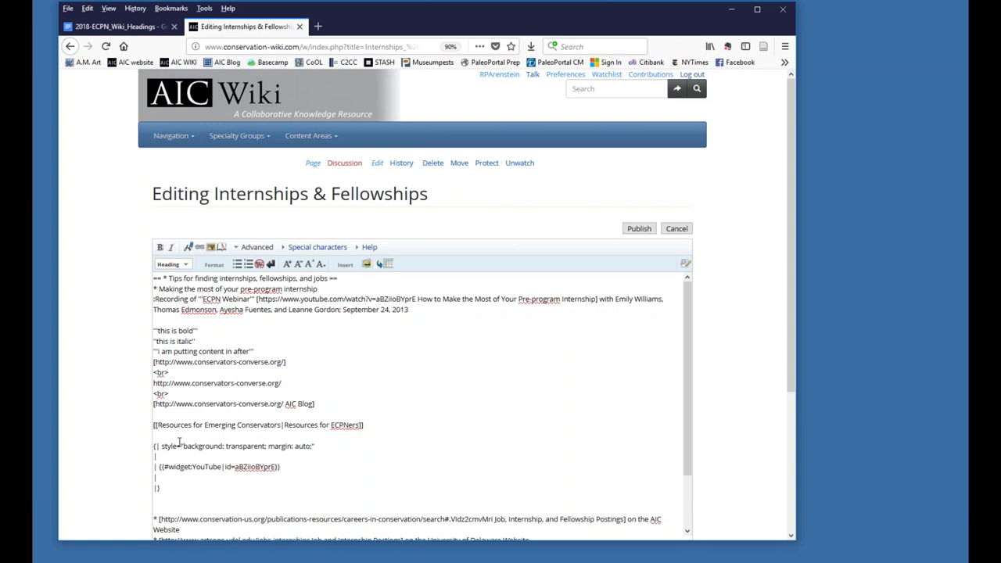
Step: Add the internal link [[Resources for Emerging Conservators]] without display text on a new line below the Resources for ECPNers link
drag(154, 404, 325, 402)
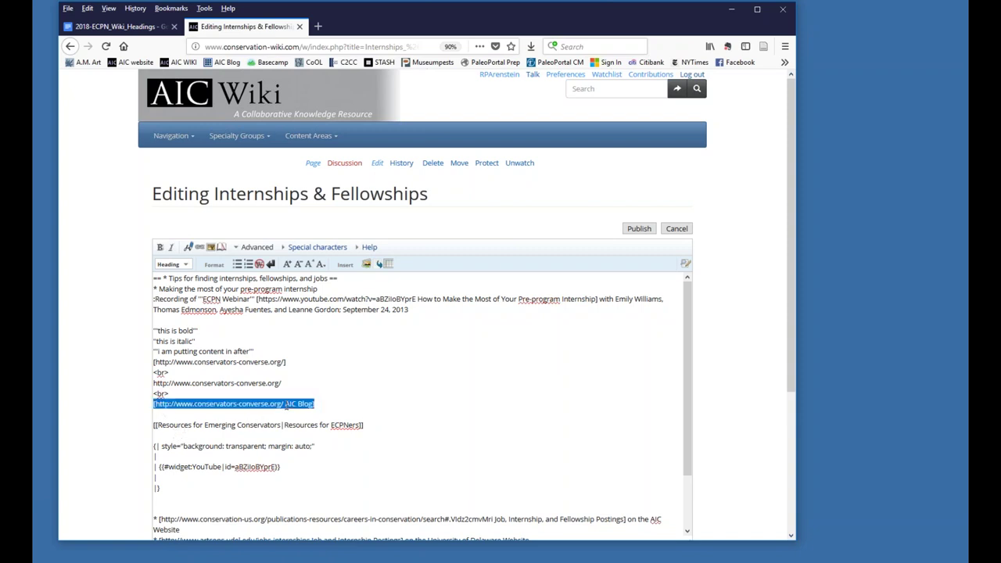
click(287, 404)
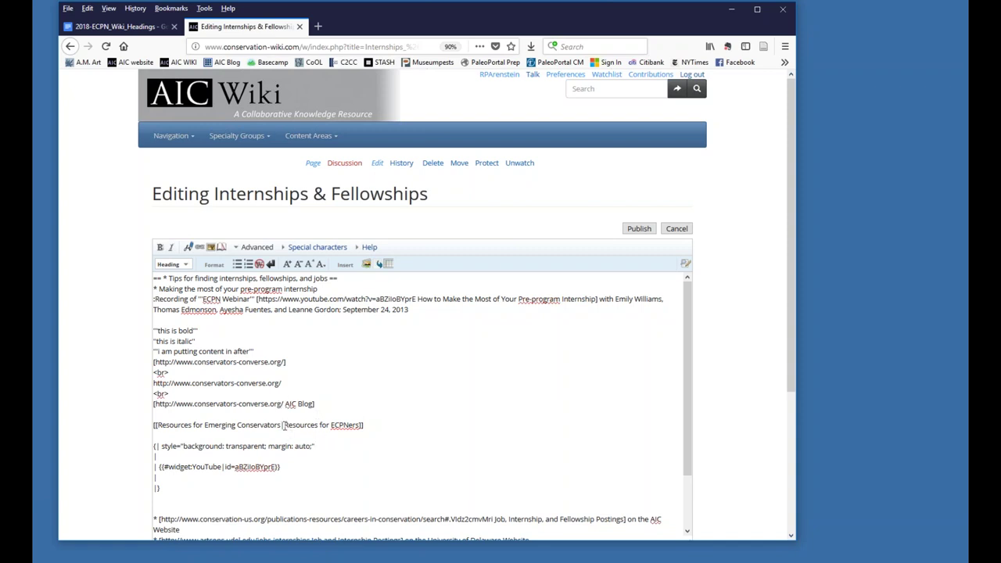
drag(284, 424, 281, 425)
click(374, 425)
key(Return)
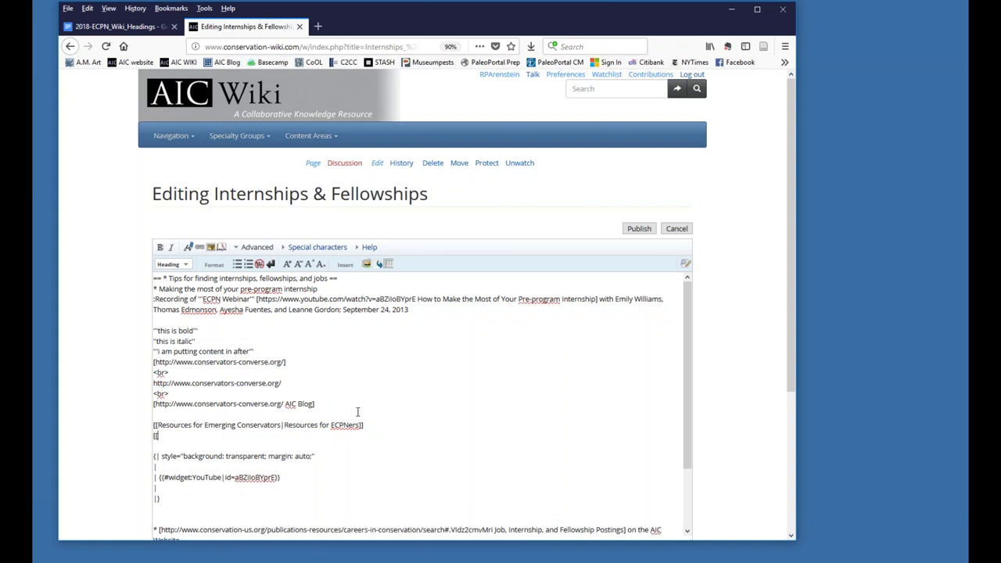
text([[)
key(ctrl+v)
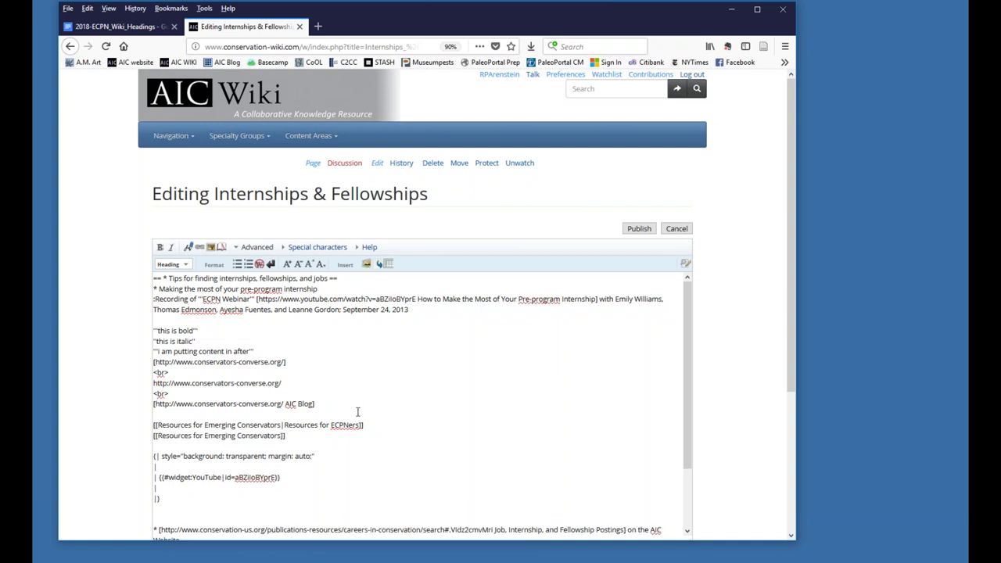
Step: Preview the page with the two internal links, check their source lines, and save the page
scroll(365, 407, down, 3)
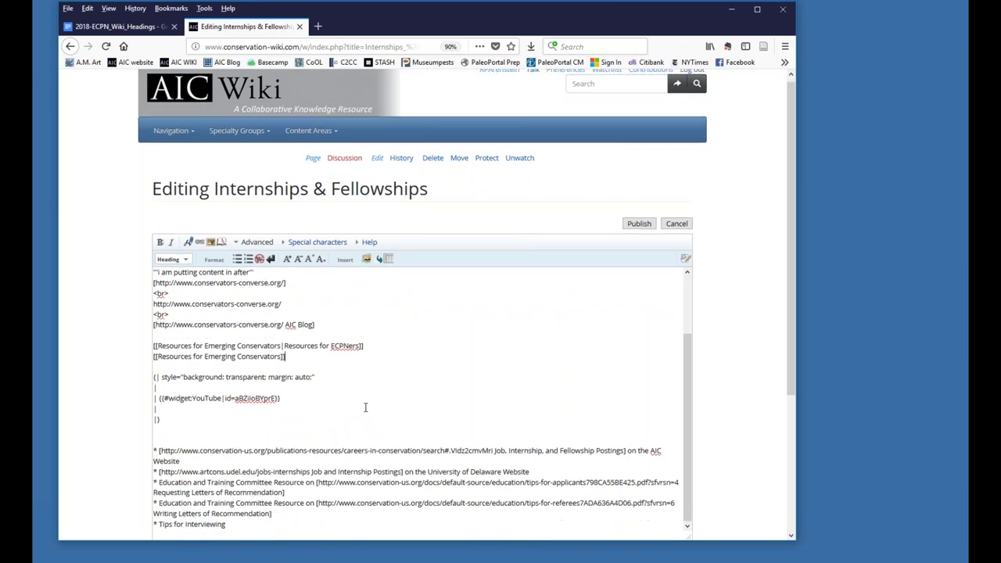
scroll(365, 407, down, 5)
click(254, 458)
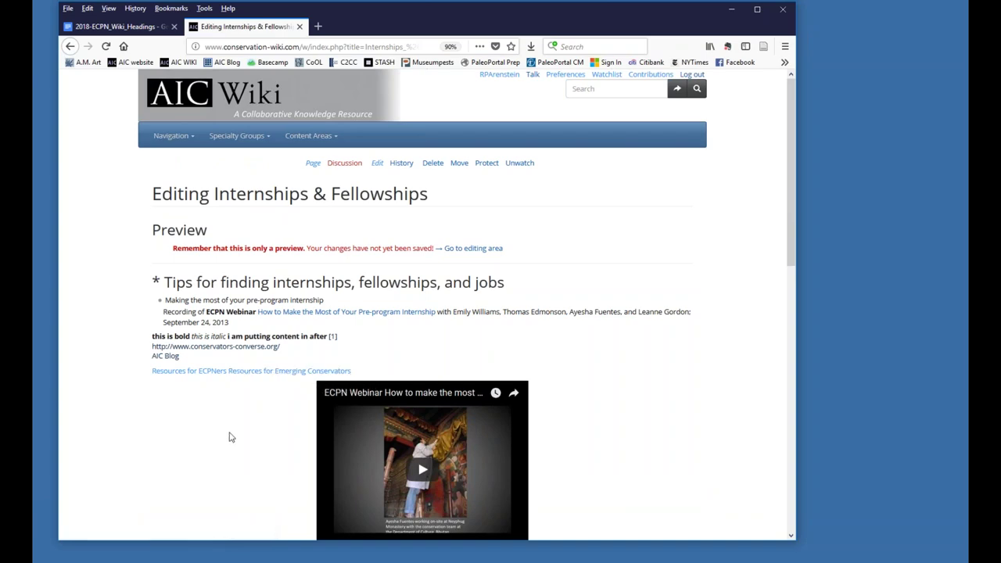
scroll(229, 437, down, 5)
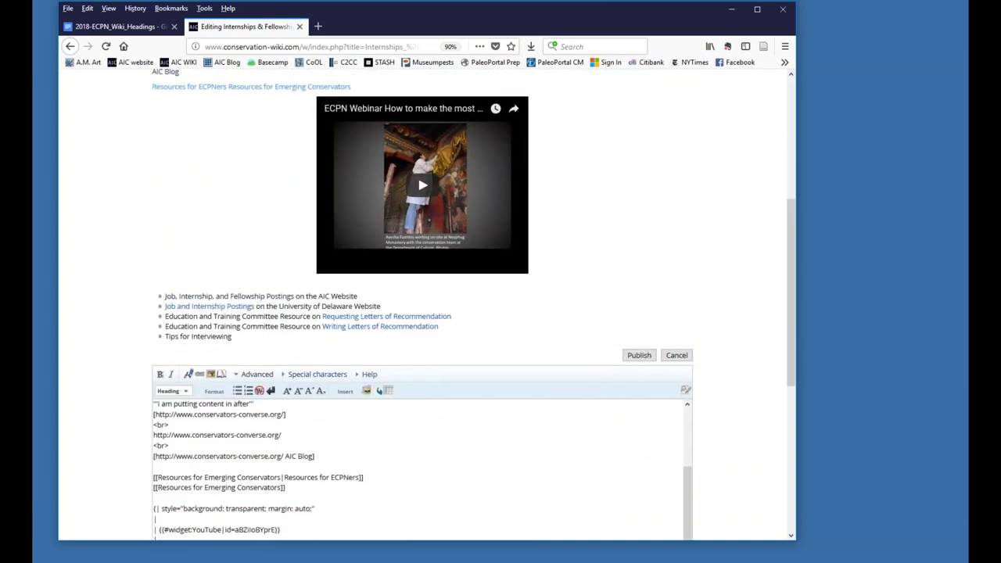
drag(789, 337, 788, 417)
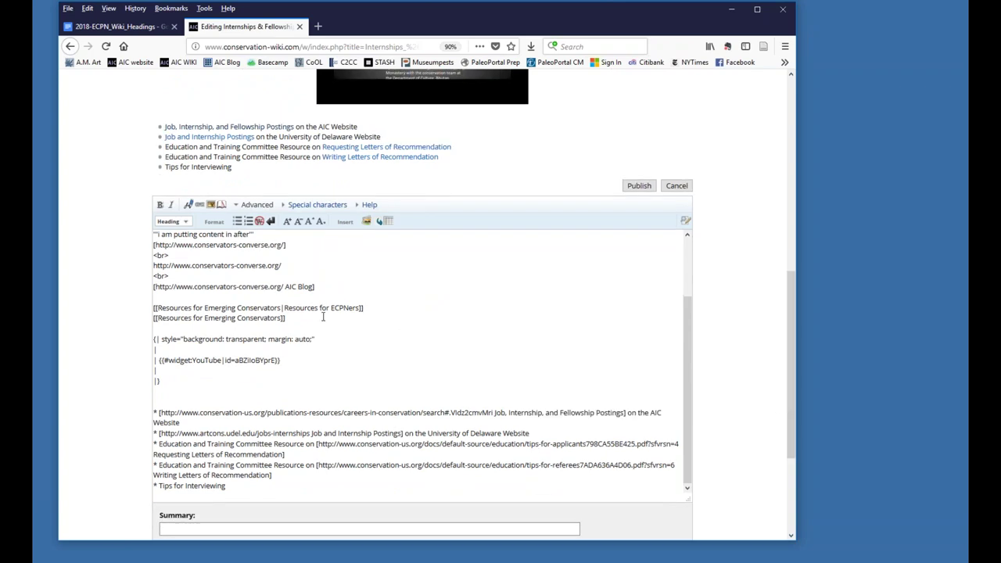
scroll(293, 407, down, 2)
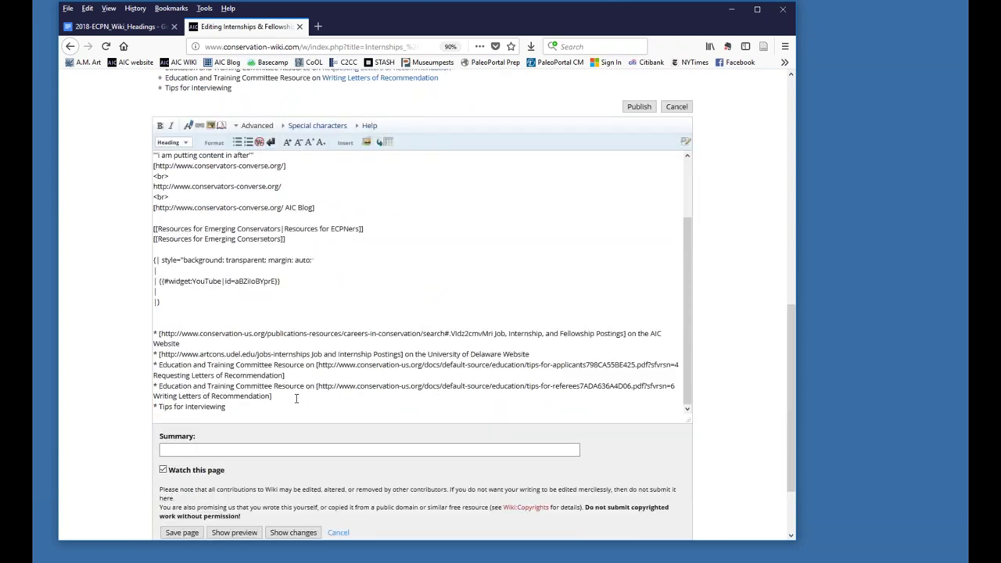
scroll(296, 398, down, 1)
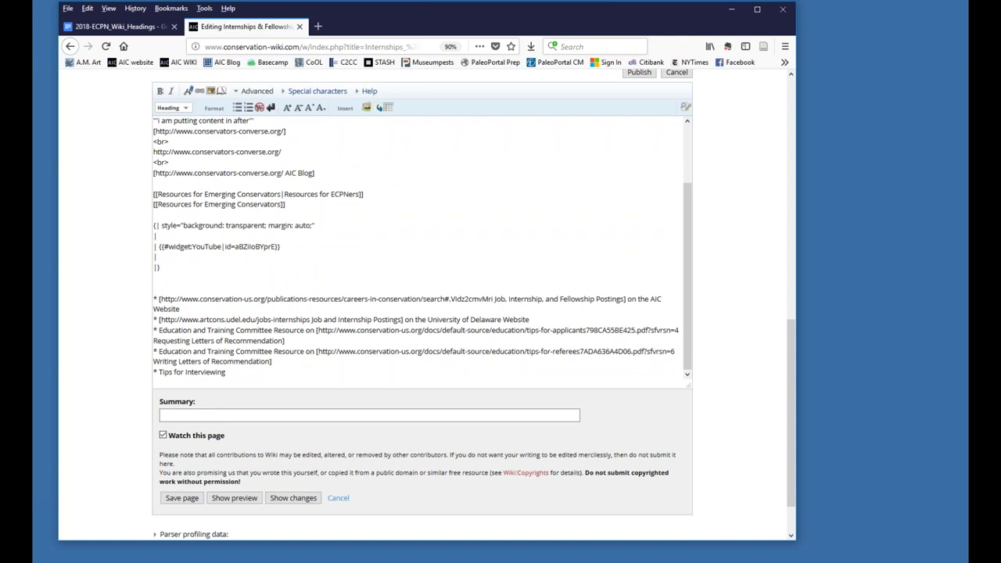
click(176, 502)
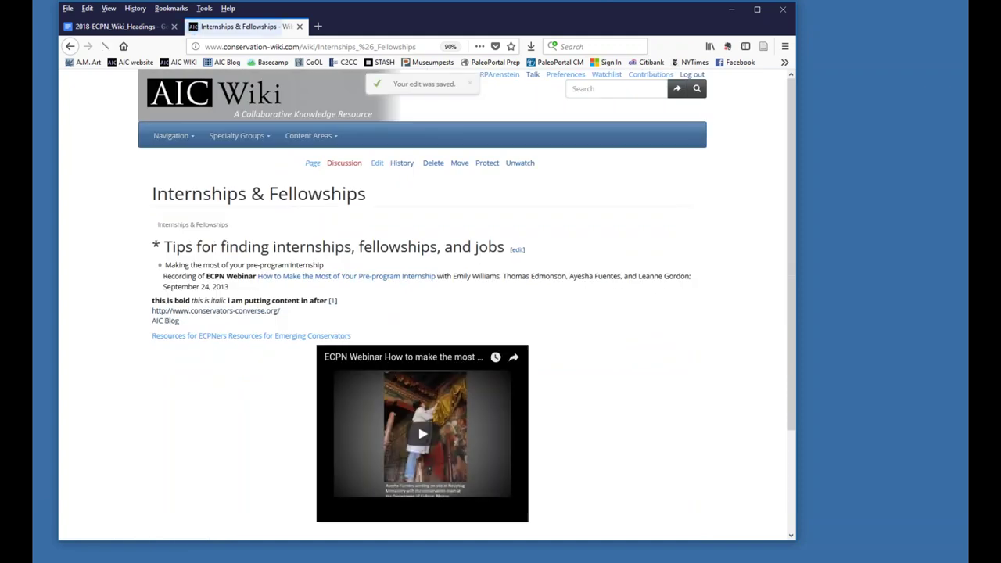
Step: Reopen the Internships & Fellowships page for editing and insert a blank line below the AIC Blog link
click(379, 165)
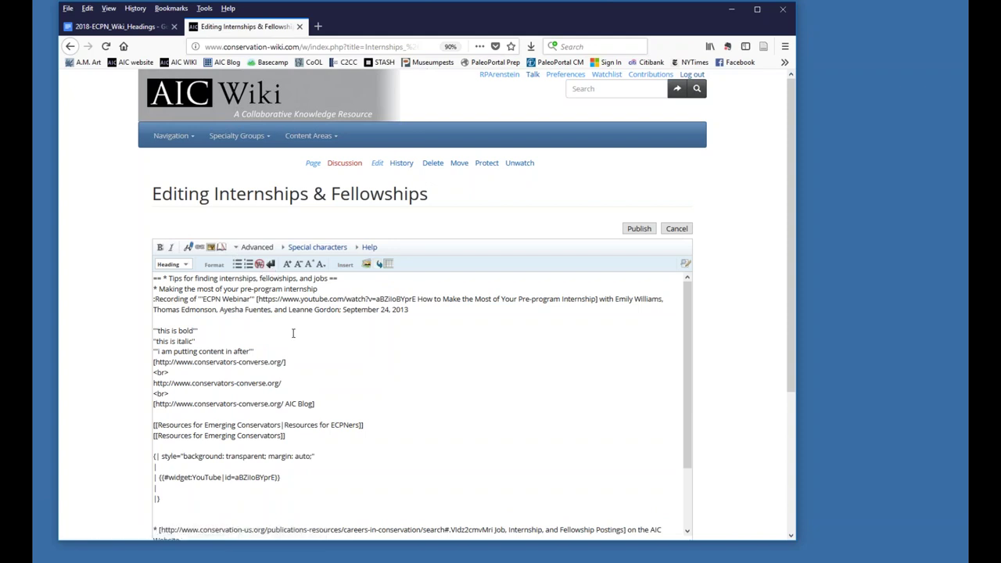
click(317, 403)
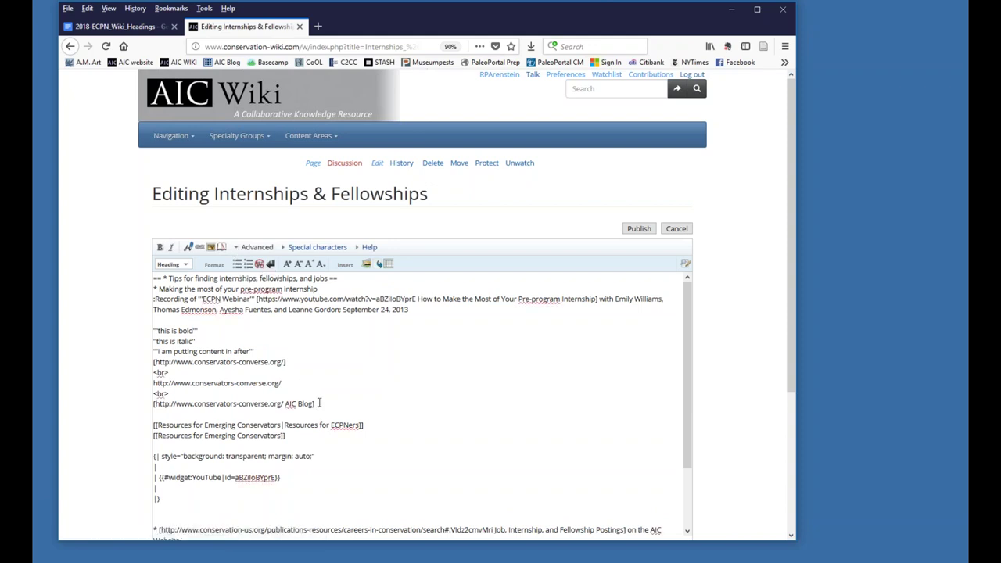
key(Return)
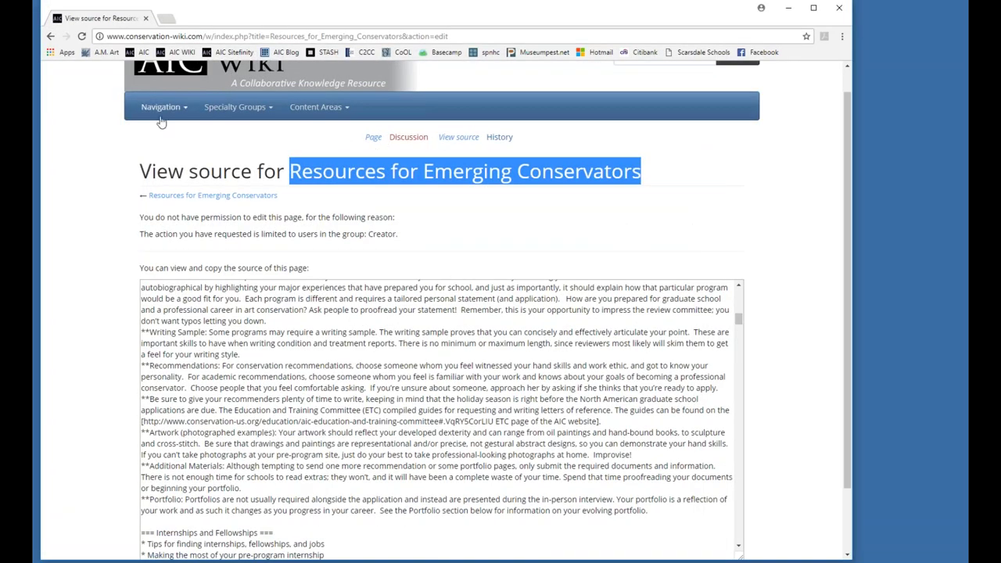
Step: In the other browser window, visit the Work Practices content area, and open the Lexicon page from the wiki's main page
click(325, 110)
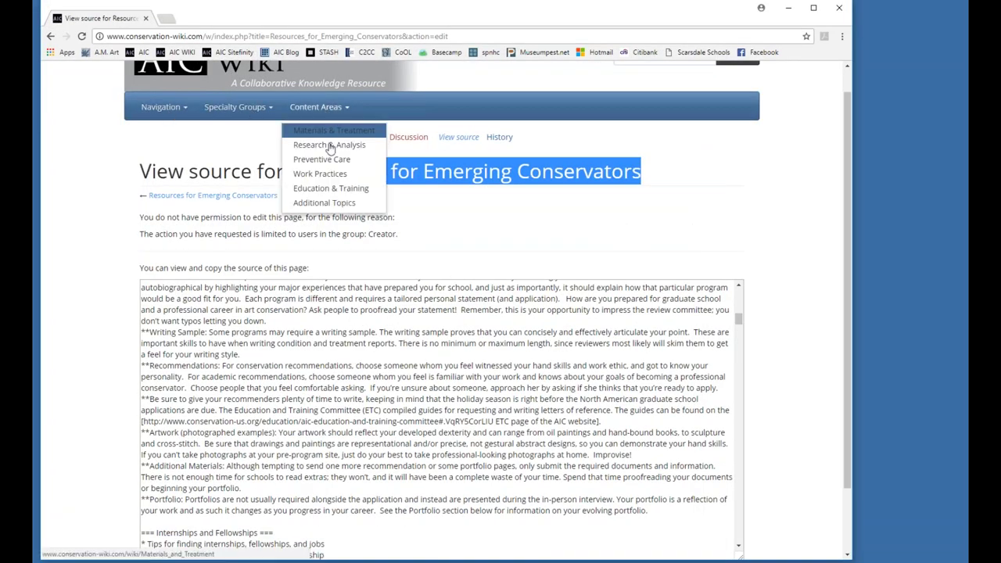
click(330, 175)
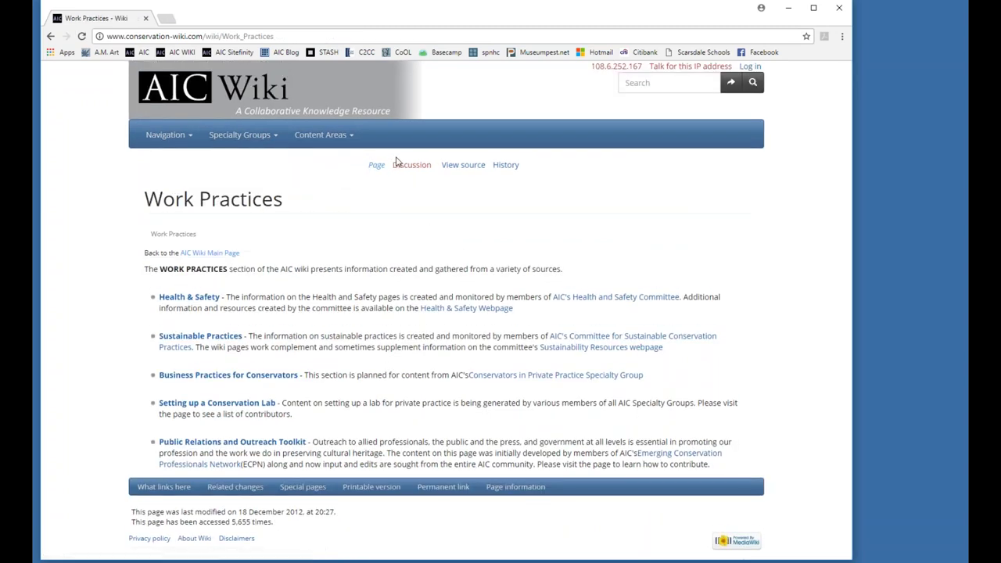
click(177, 139)
click(179, 159)
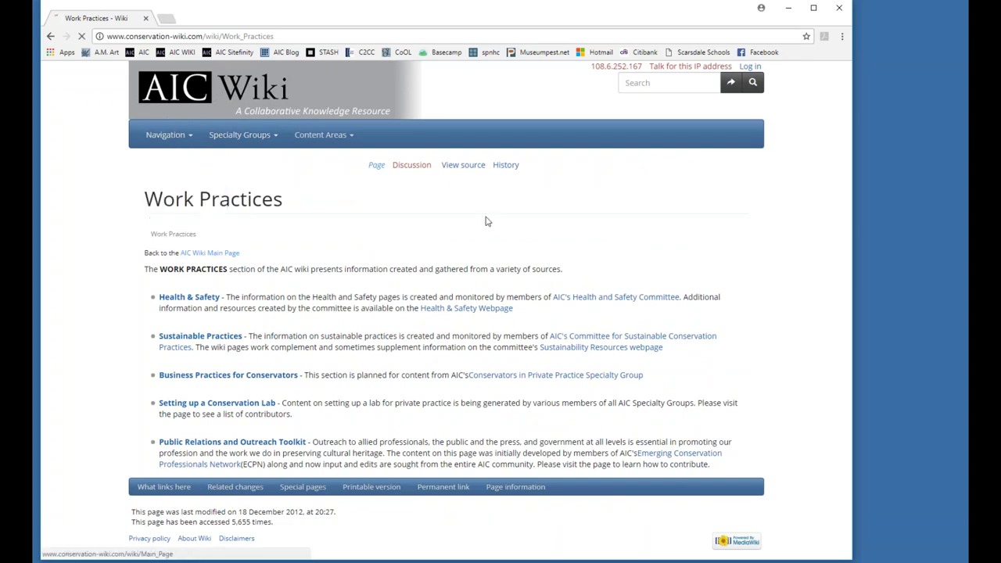
scroll(531, 281, down, 7)
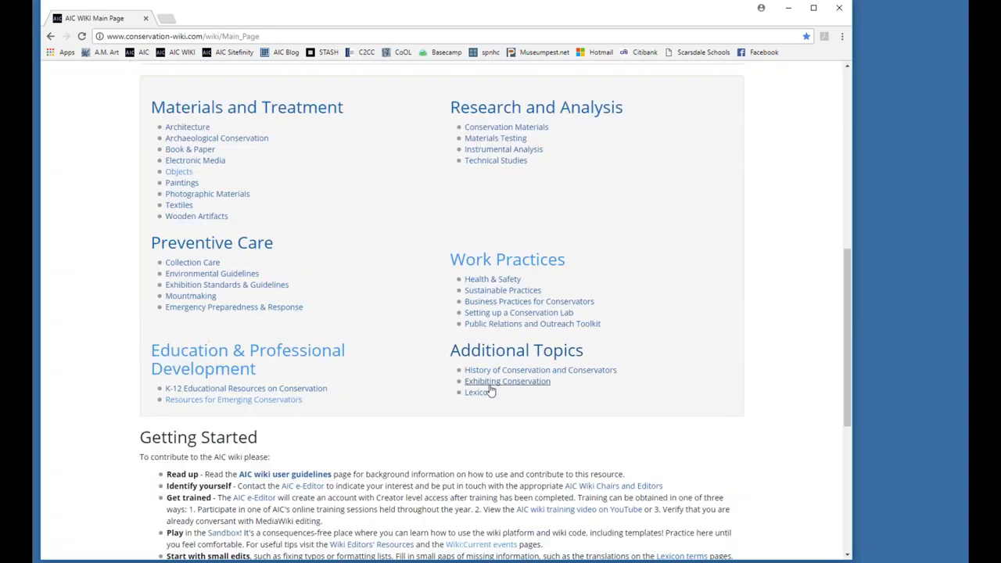
click(480, 391)
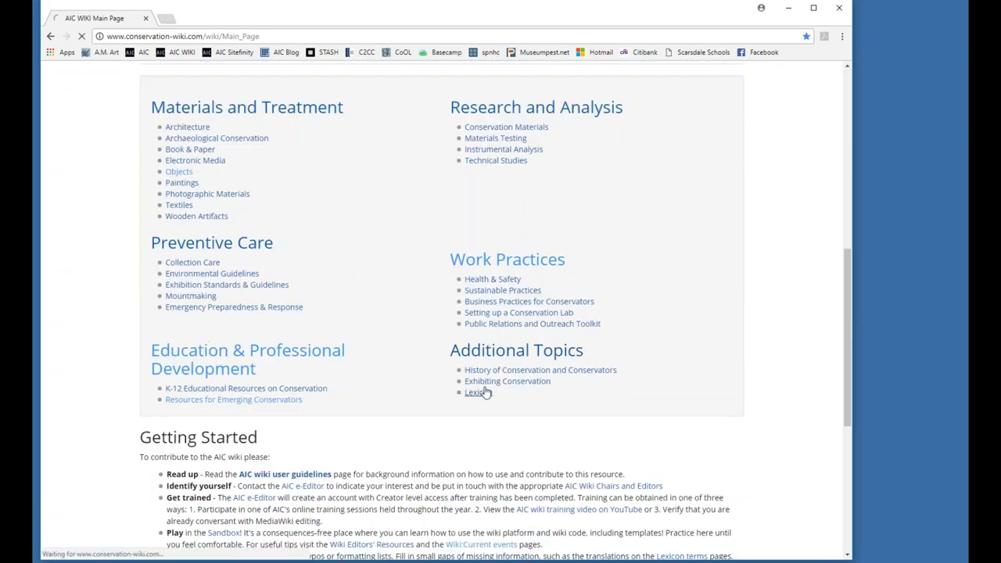
Step: Examine the {{subst:Lexicon}} entry code and the citation and reference codes on the Lexicon page, and return to the page editor
scroll(344, 286, down, 2)
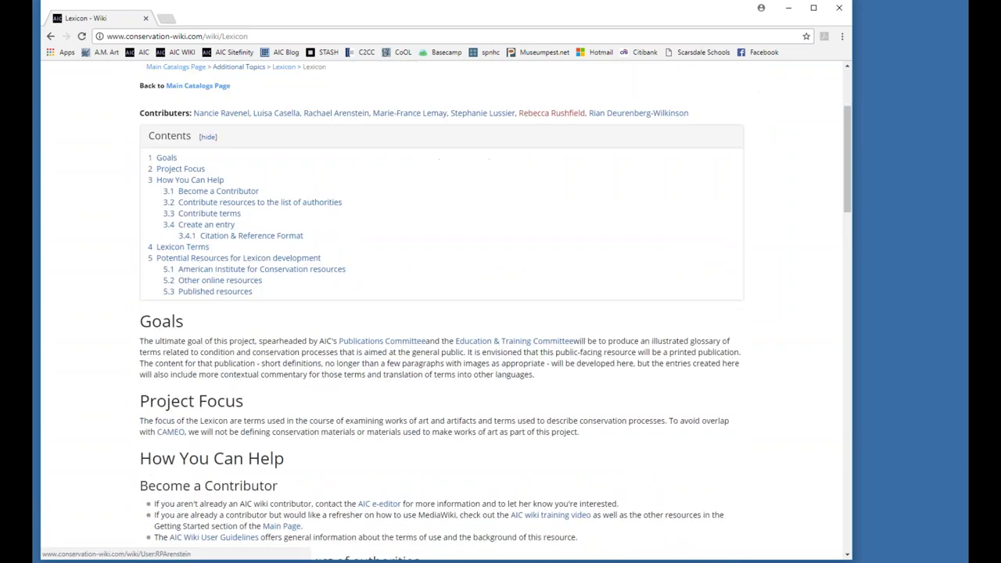
scroll(495, 313, down, 3)
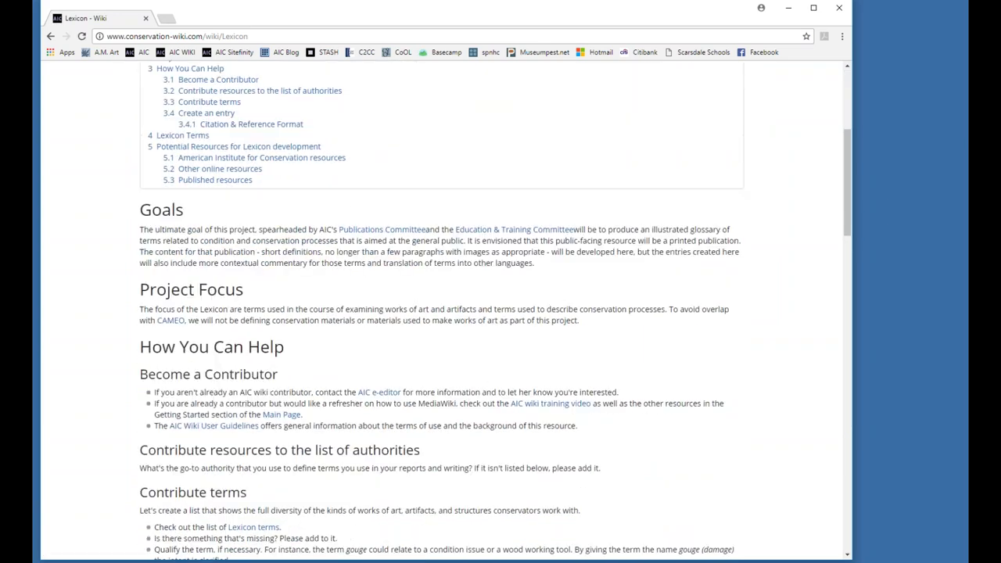
scroll(525, 327, down, 4)
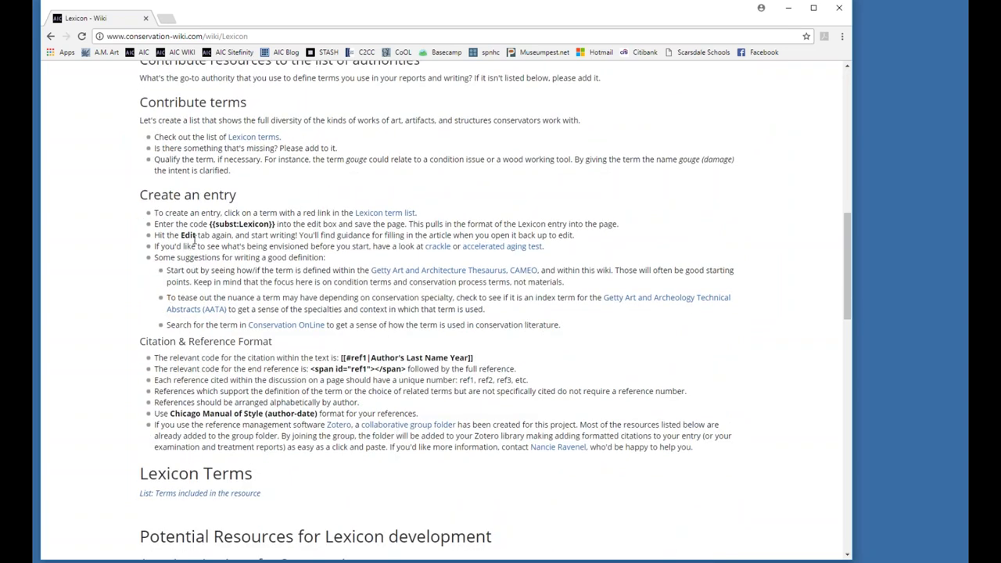
drag(208, 227, 281, 227)
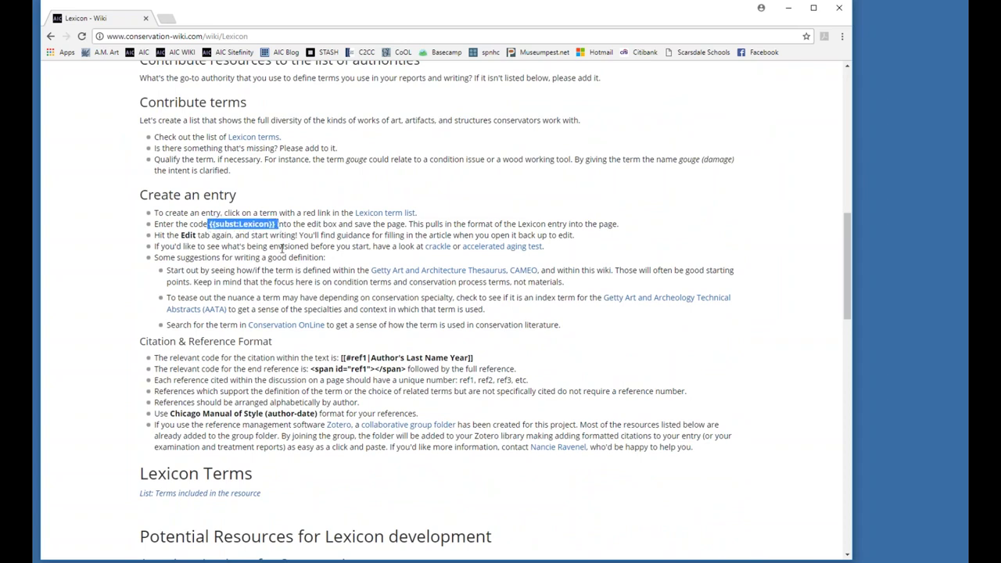
drag(330, 357, 479, 369)
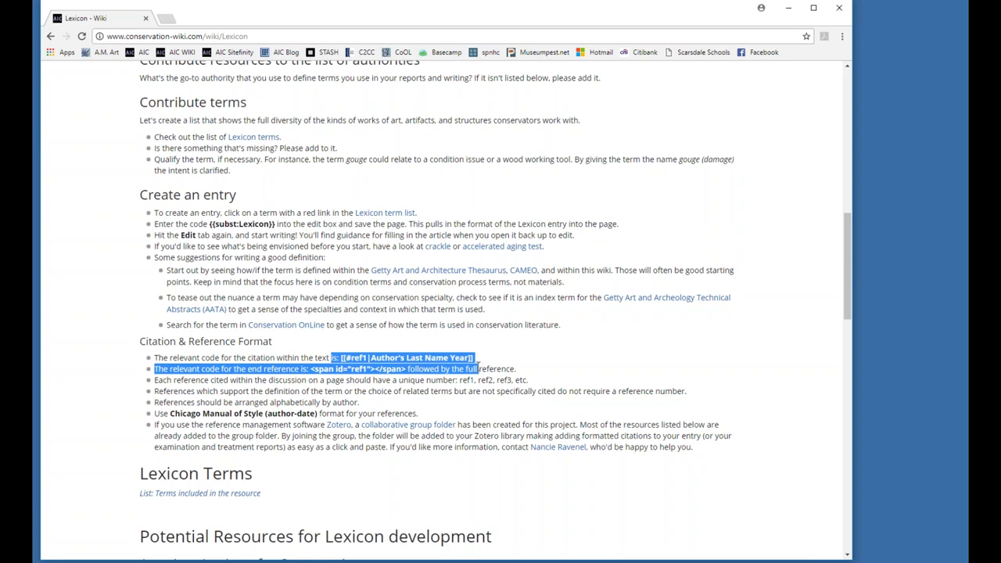
click(788, 10)
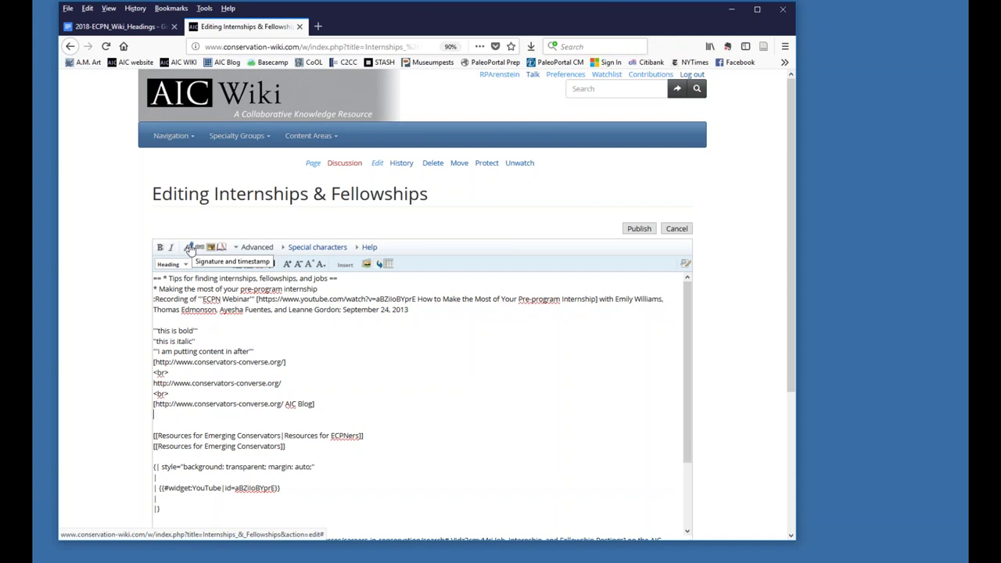
Step: Save the edited Internships & Fellowships page and open its discussion page
scroll(190, 249, down, 5)
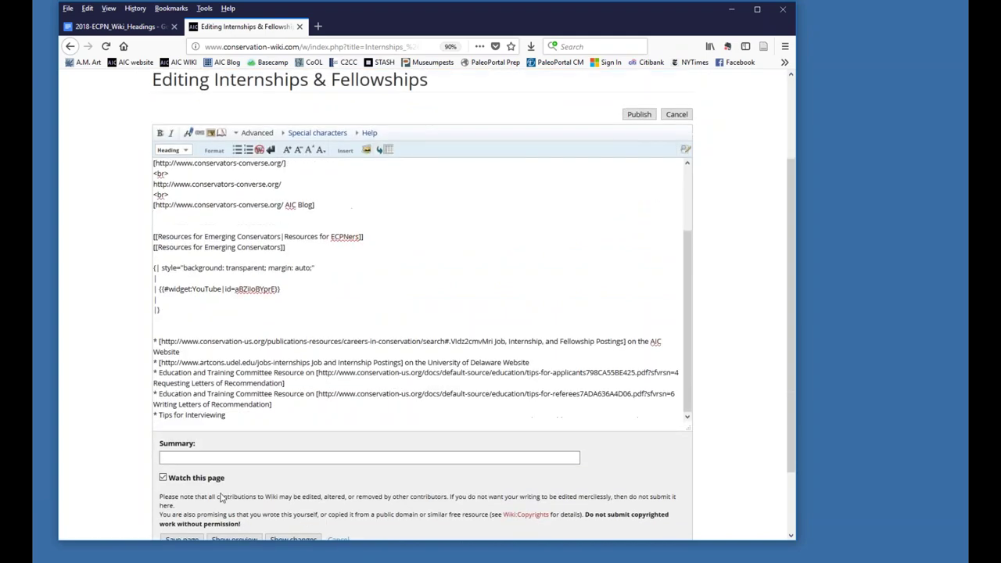
click(182, 457)
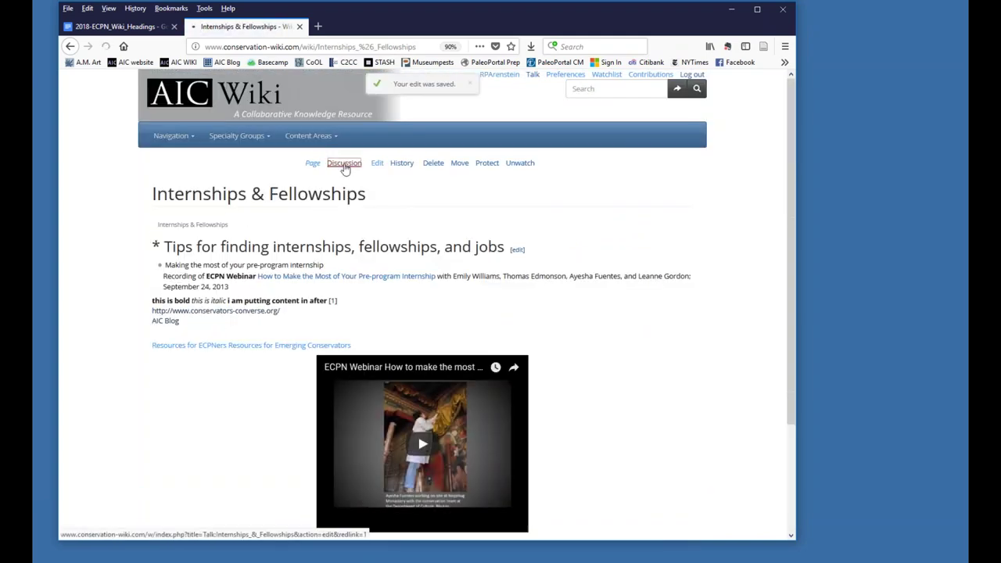
click(344, 165)
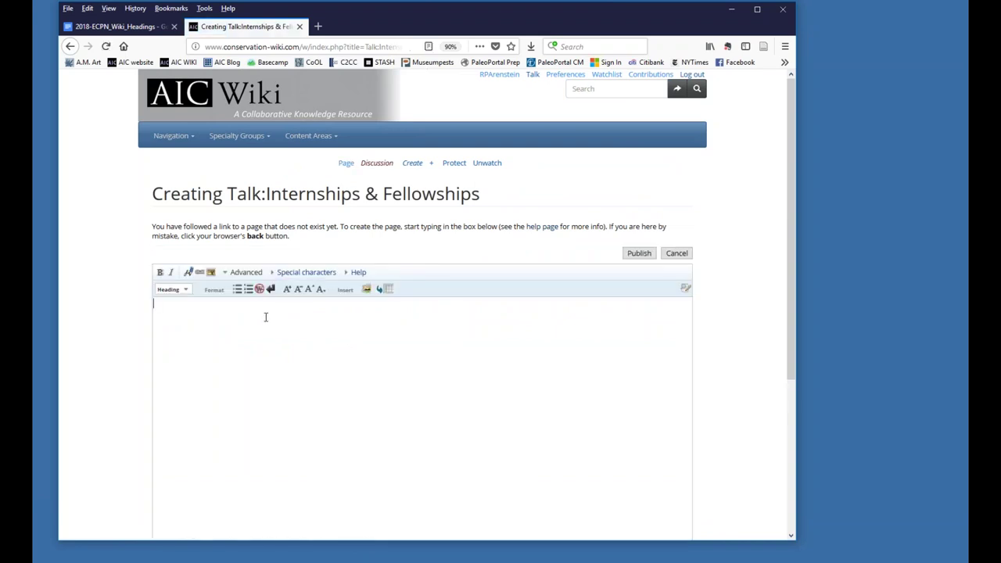
Step: Write a message greeting the colleague by name with "I made a mess of your page!", add a signature and timestamp, and save the discussion page
text(Hey Rebecca. I made a mess of your page!)
click(188, 273)
scroll(307, 307, down, 5)
click(182, 457)
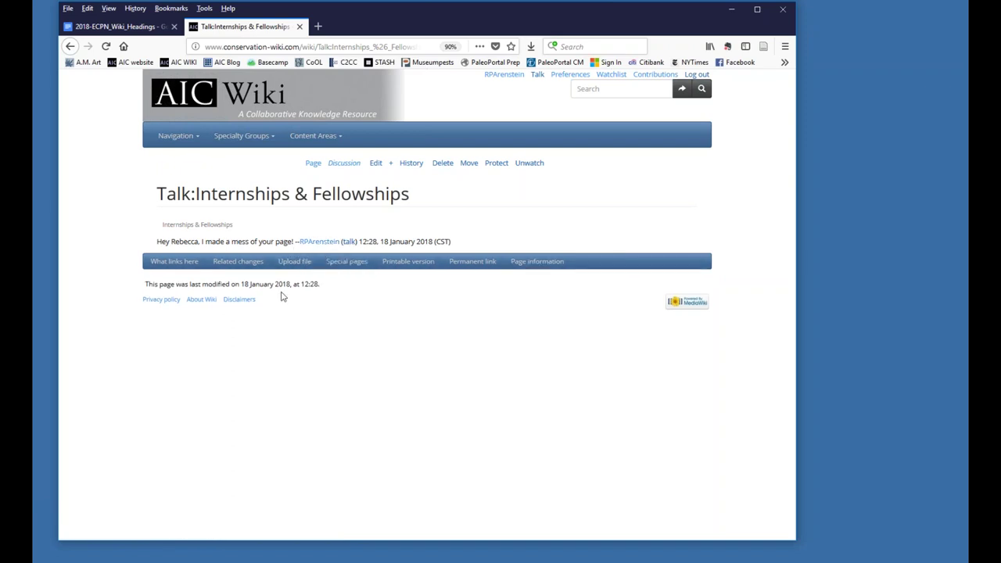
Step: Return from the discussion to the Internships & Fellowships content page and open it for editing
click(350, 168)
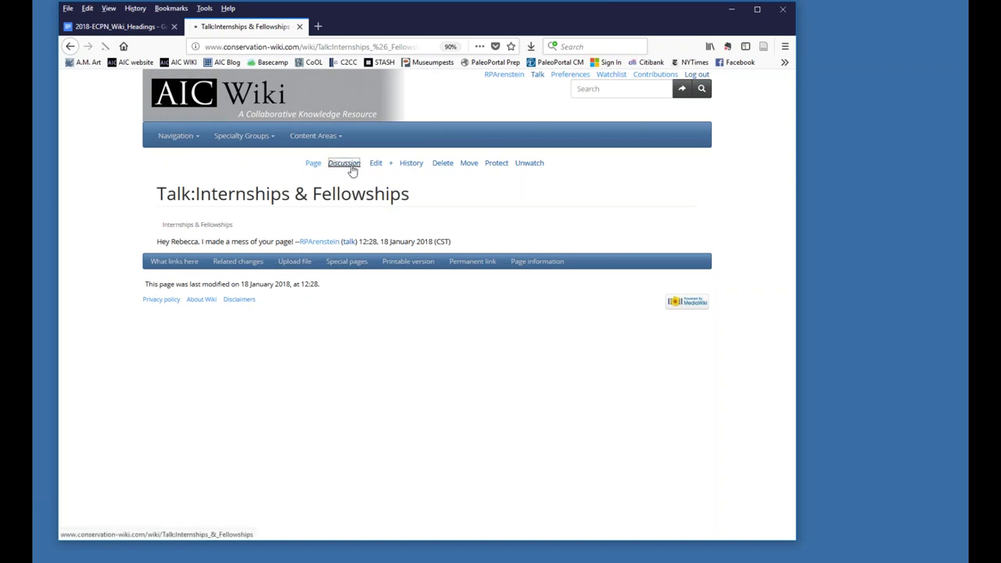
click(311, 166)
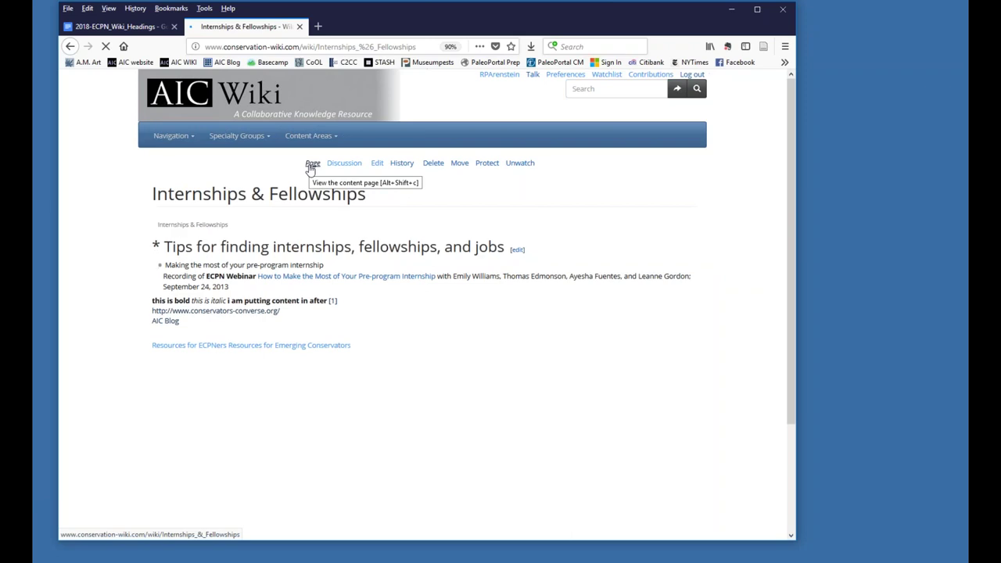
click(377, 165)
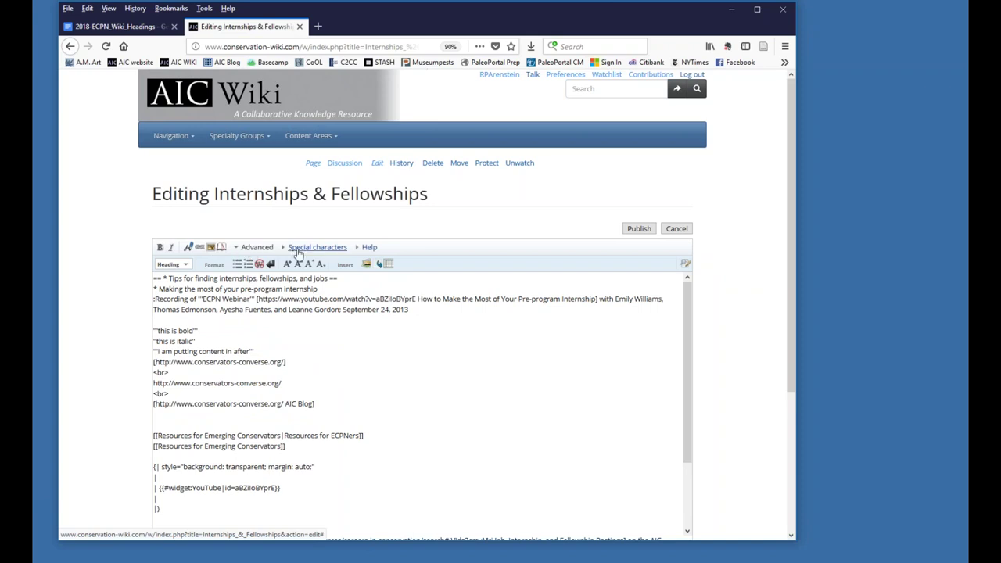
Step: Look through the editor's special characters and its wiki-formatting help topics, and close the help again
click(306, 250)
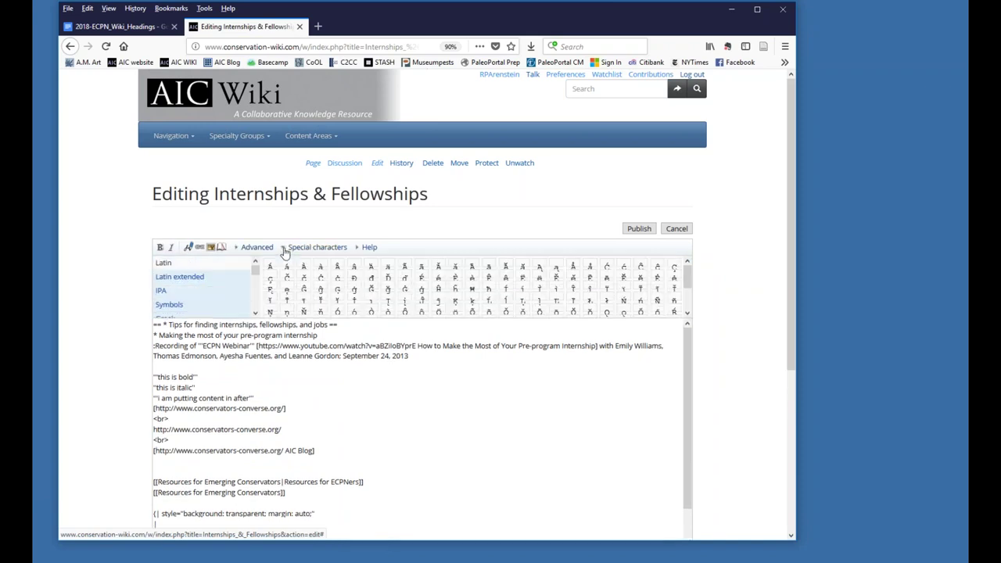
click(284, 250)
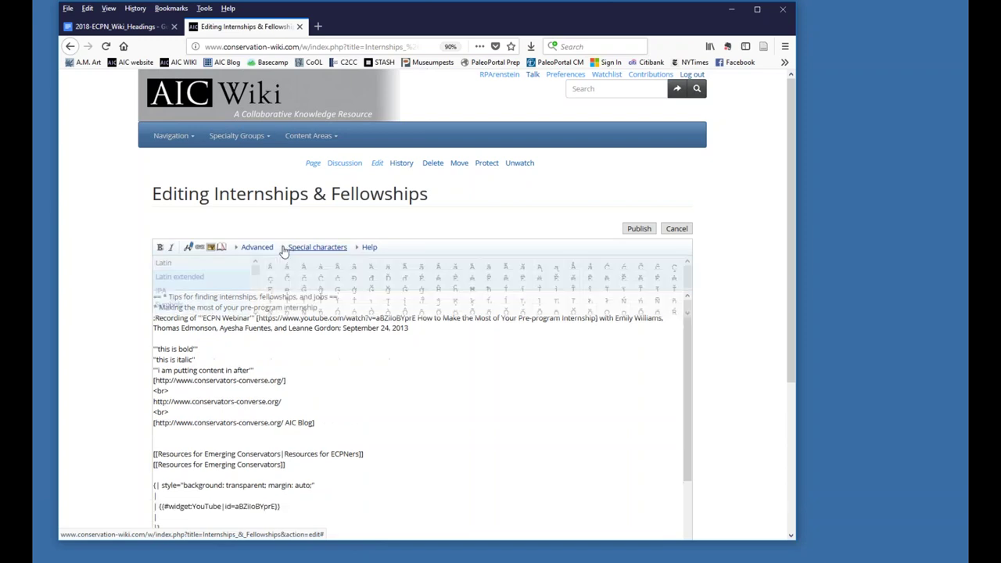
click(358, 249)
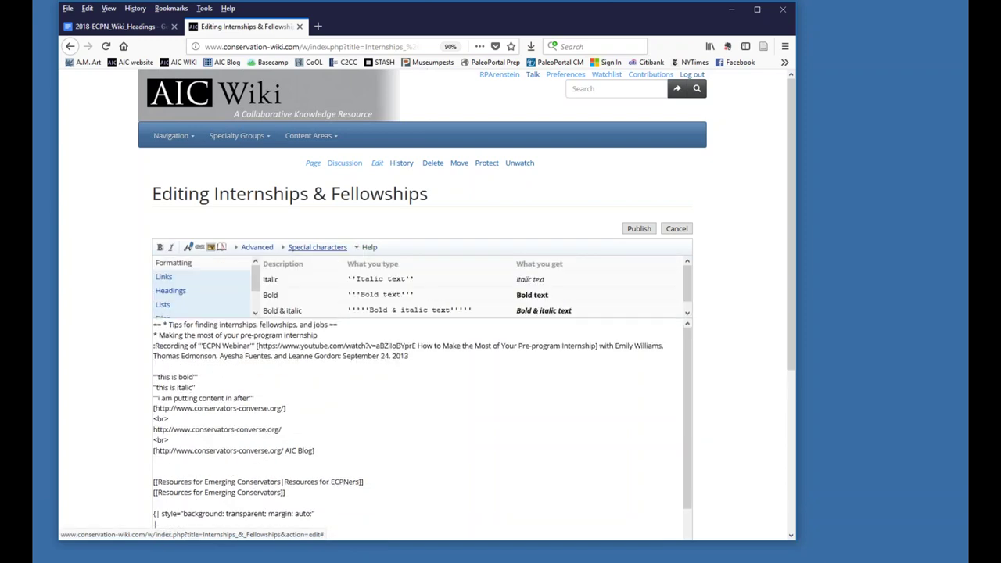
mouse_move(256, 283)
mouse_down()
mouse_move(256, 303)
mouse_move(263, 268)
mouse_move(264, 303)
mouse_move(261, 270)
mouse_move(261, 294)
mouse_up()
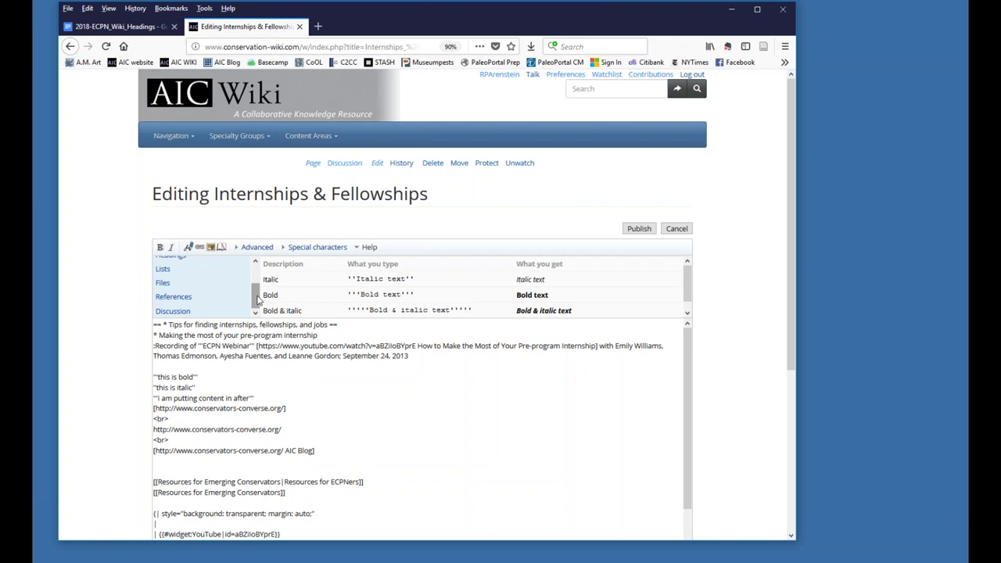
click(410, 355)
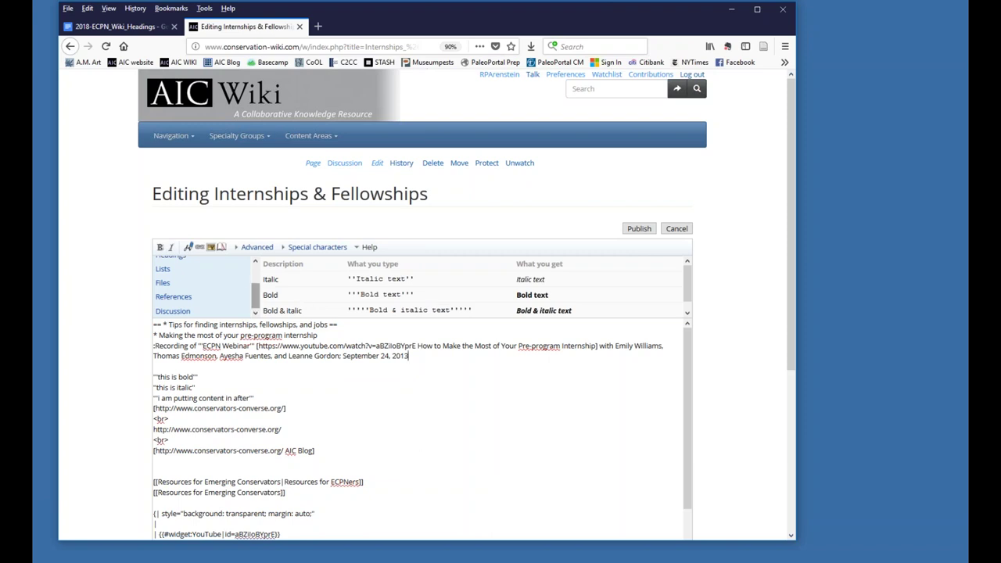
scroll(261, 289, up, 1)
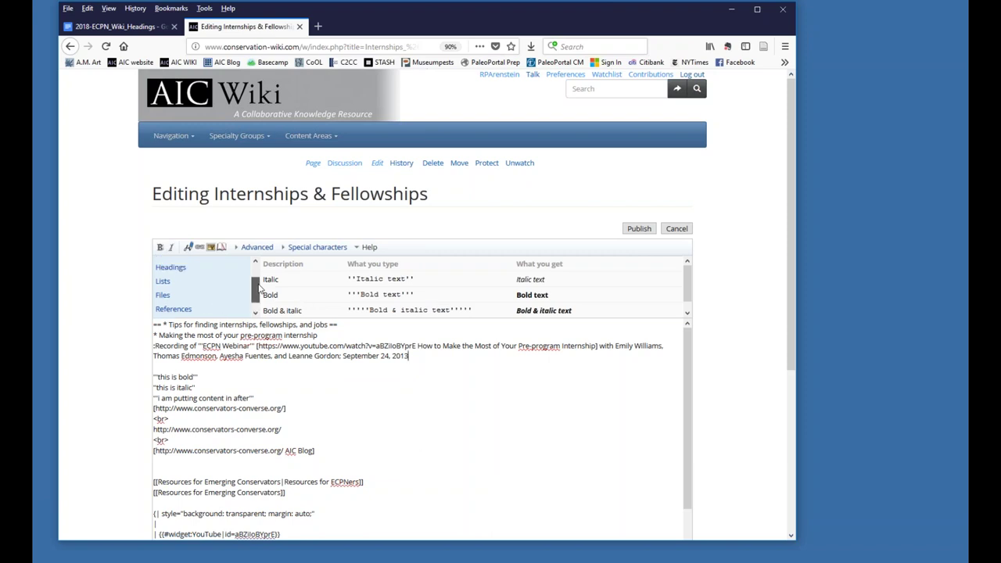
scroll(260, 289, up, 1)
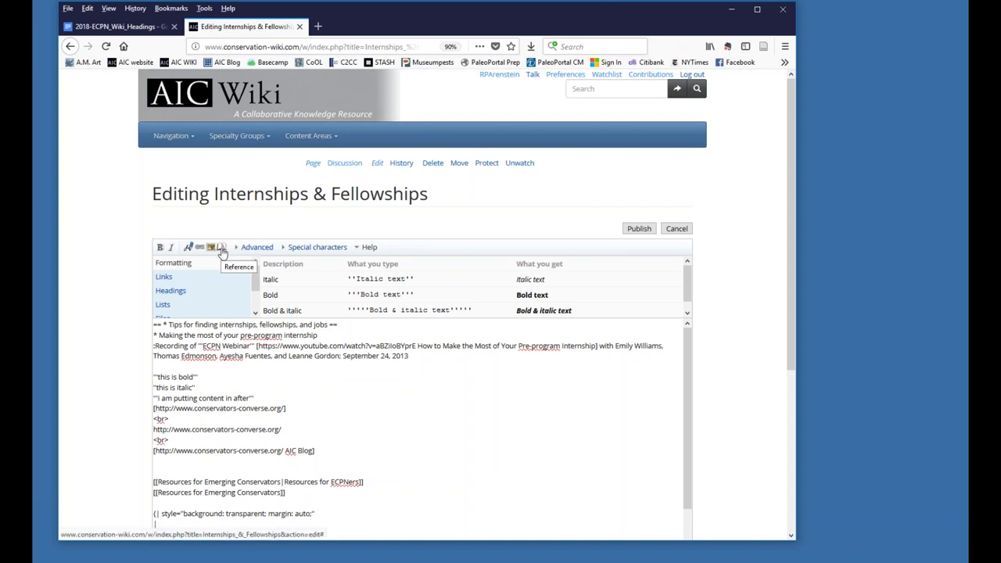
click(357, 249)
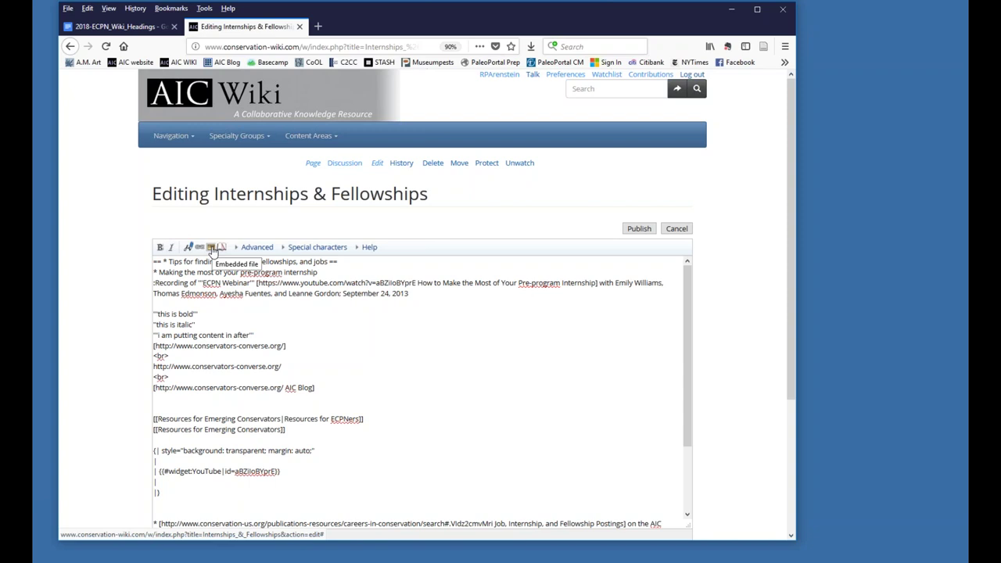
Step: Examine the YouTube widget line in the page source, highlighting its widget code, id parameter and video ID
click(199, 406)
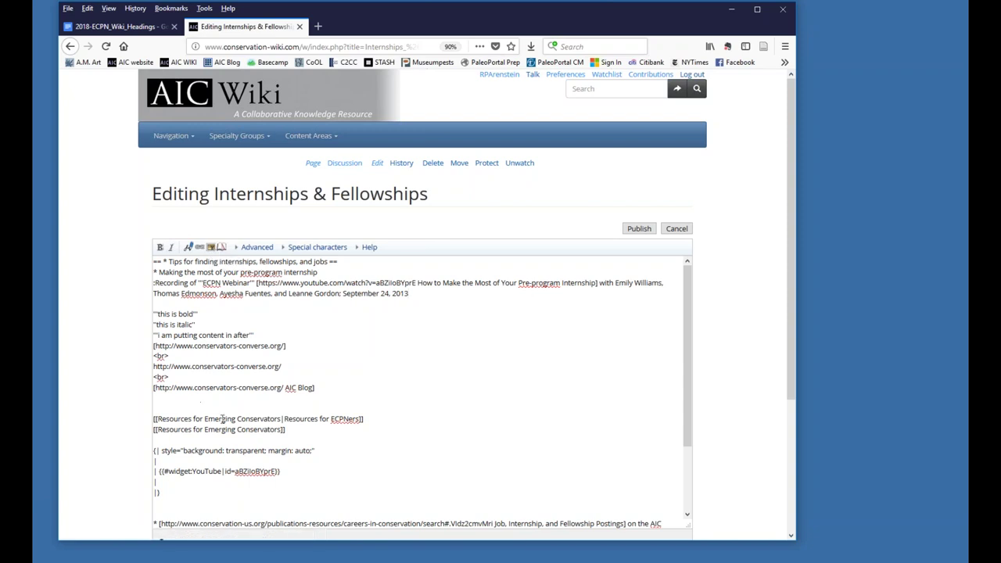
scroll(336, 415, down, 2)
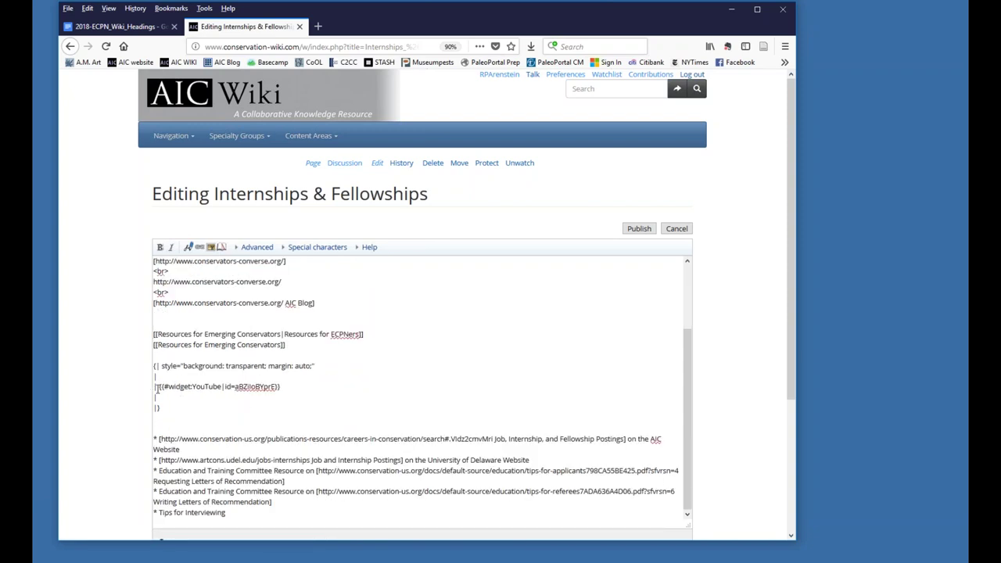
drag(154, 387, 297, 387)
click(297, 387)
drag(159, 386, 222, 386)
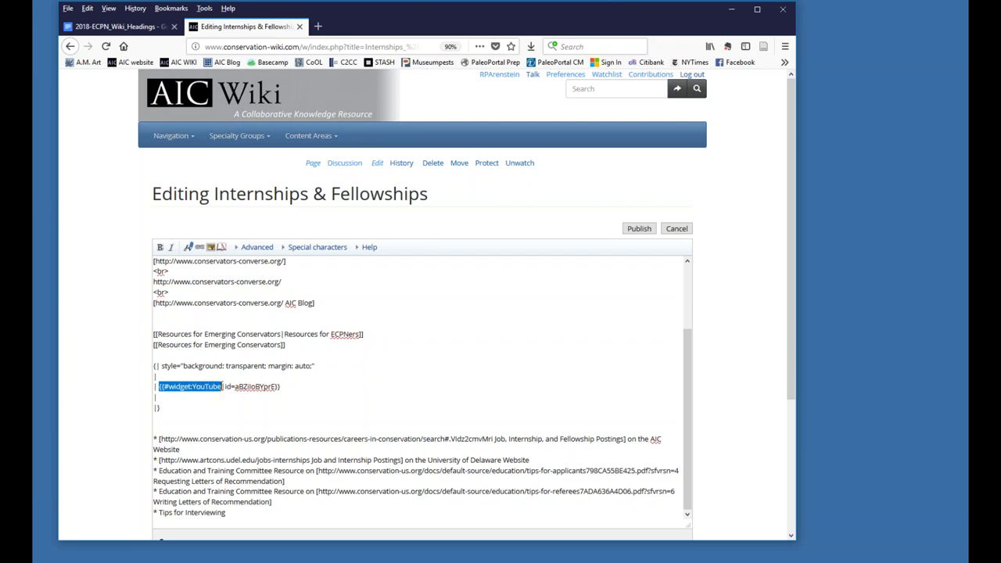
drag(222, 386, 232, 386)
drag(235, 386, 277, 390)
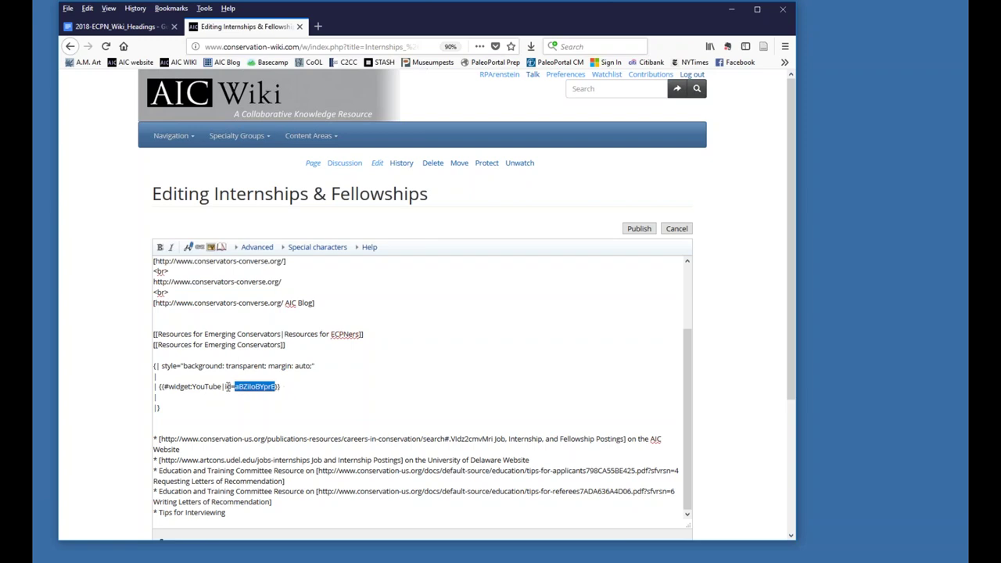
drag(291, 388, 143, 385)
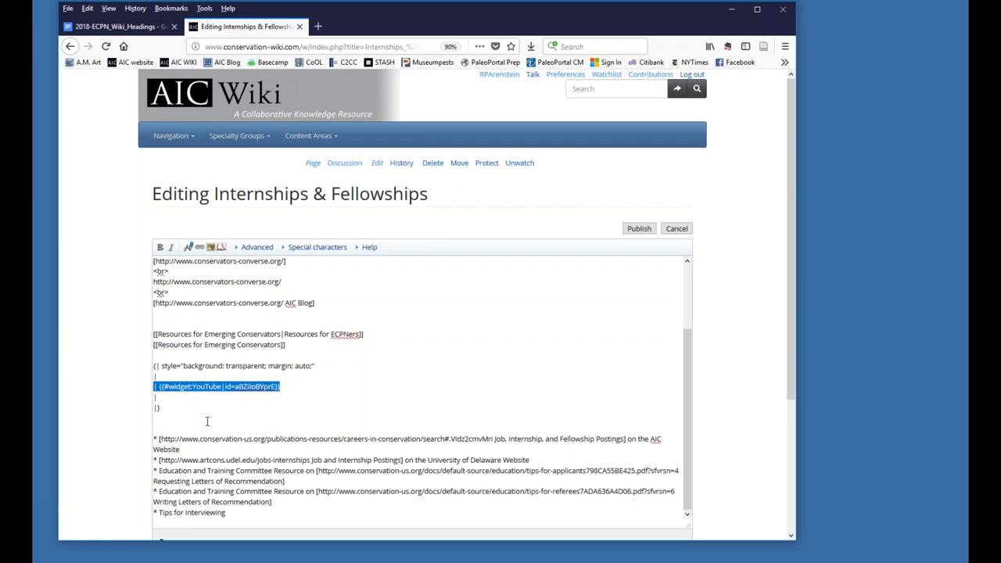
click(237, 387)
drag(237, 386, 277, 386)
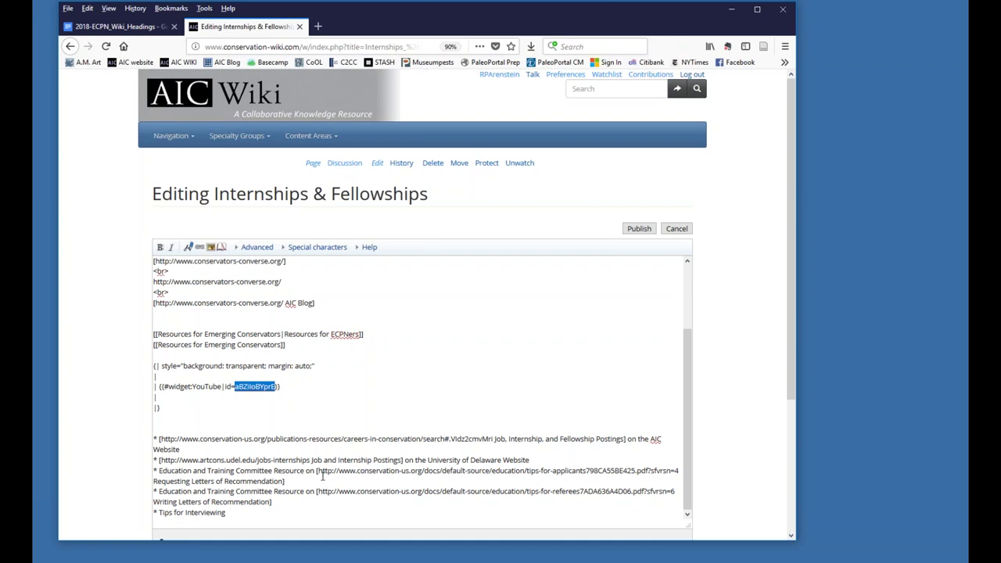
Step: Highlight the whole table block around the YouTube widget in the page source, from its style line to the closing bracket, and deselect it
click(177, 416)
drag(166, 401, 152, 365)
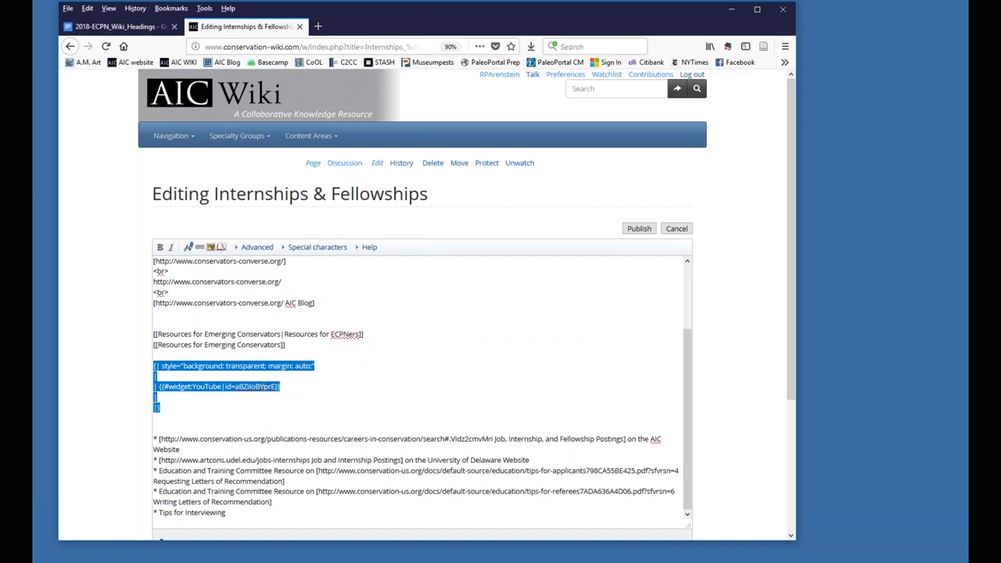
click(234, 417)
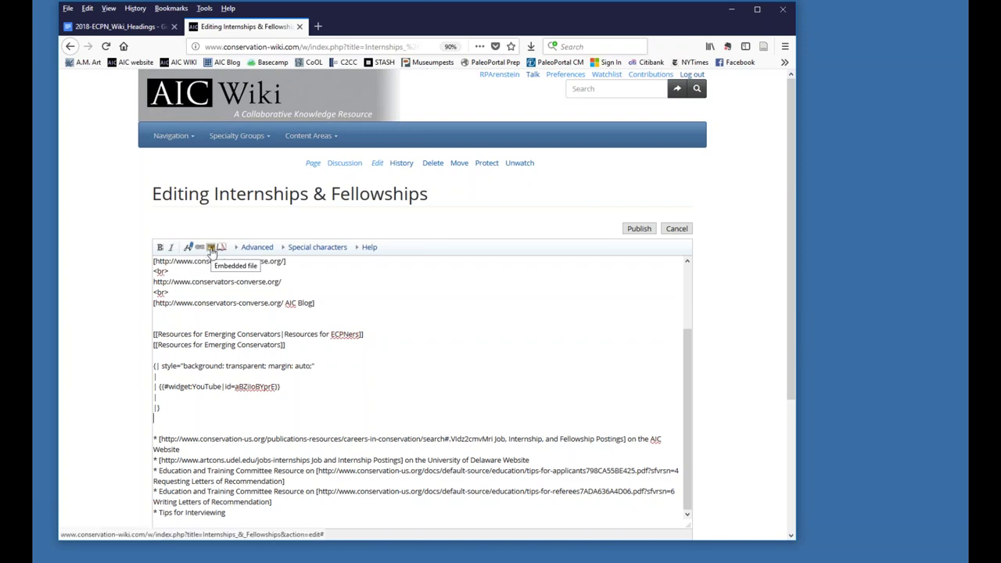
Step: Open the wiki's file upload page and highlight the permitted file types and the maximum file size
scroll(357, 377, down, 5)
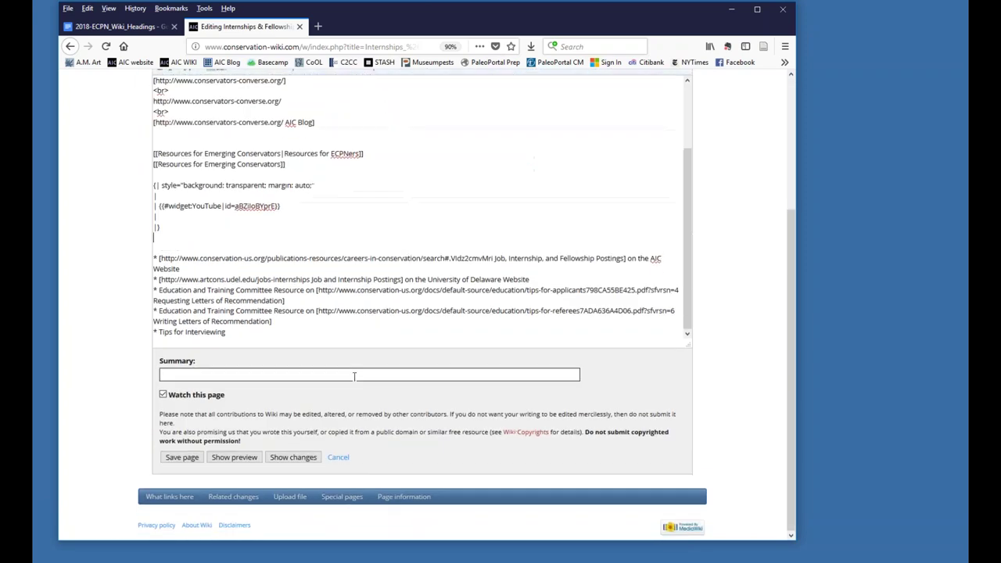
click(294, 505)
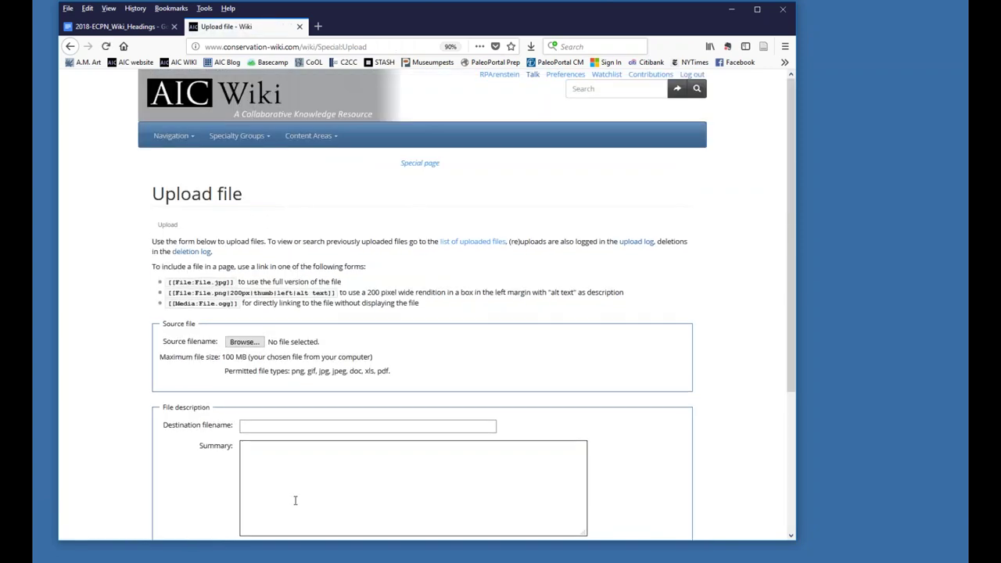
click(454, 484)
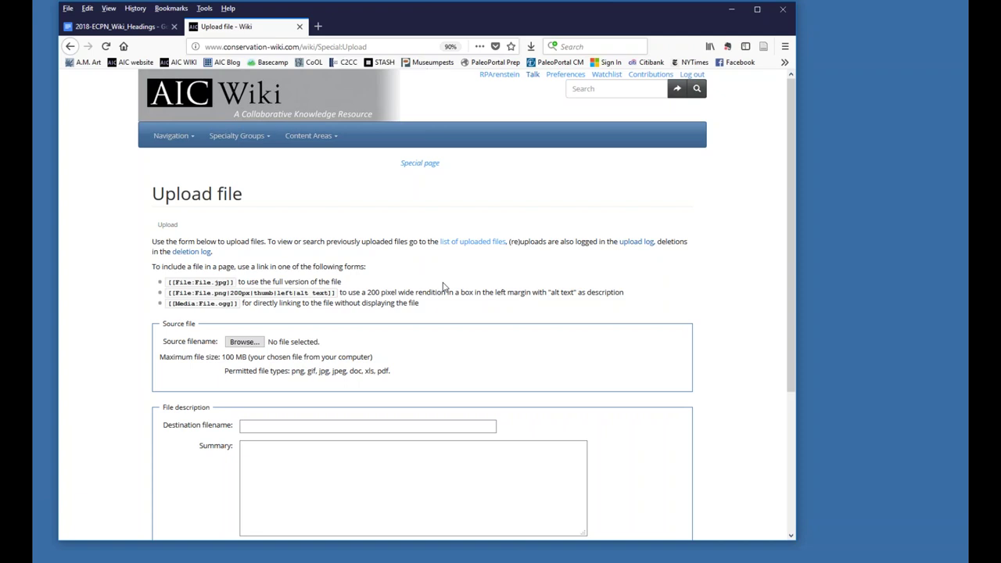
drag(291, 371, 408, 379)
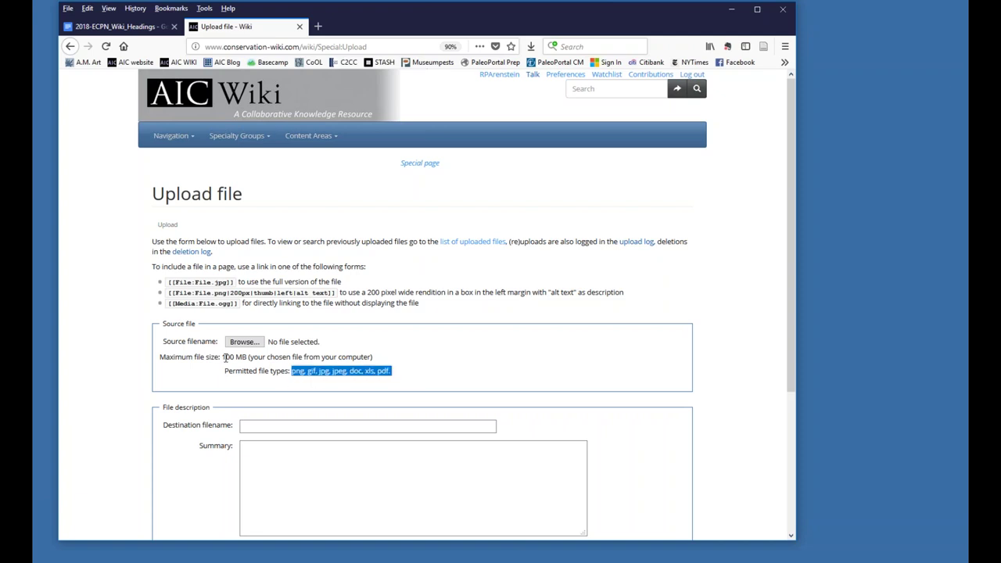
drag(222, 356, 248, 358)
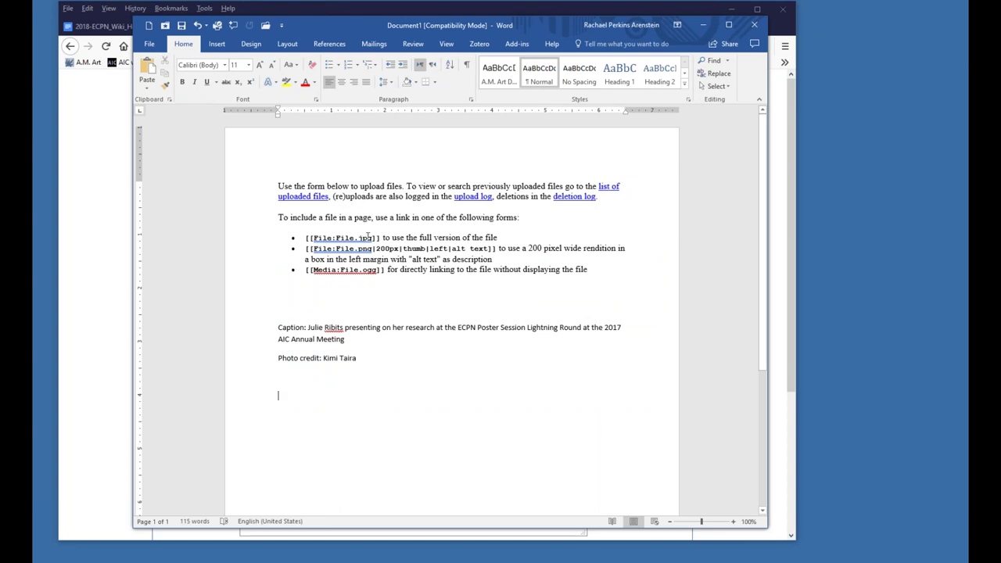
Step: Switch to the Word document, move its window aside and highlight the three link forms for including a file in a page
drag(351, 32, 489, 69)
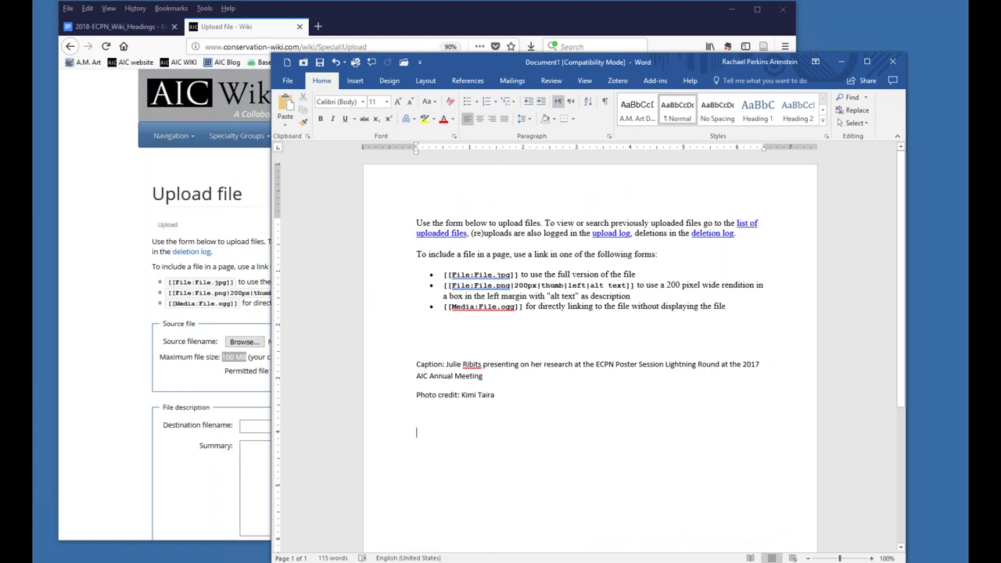
click(674, 273)
key(shift+Right)
key(shift+Right)
key(shift+Right)
drag(729, 308, 397, 275)
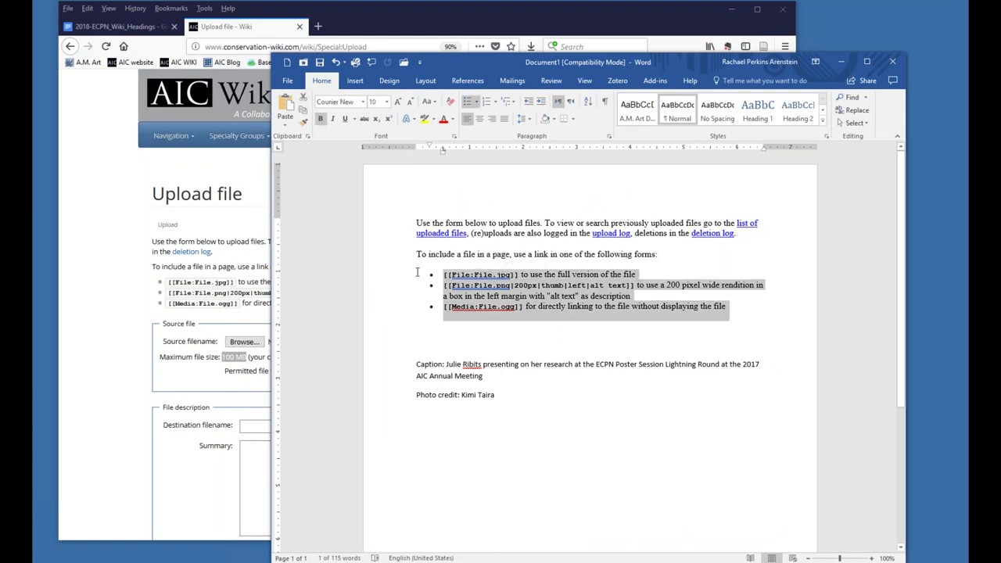
click(497, 335)
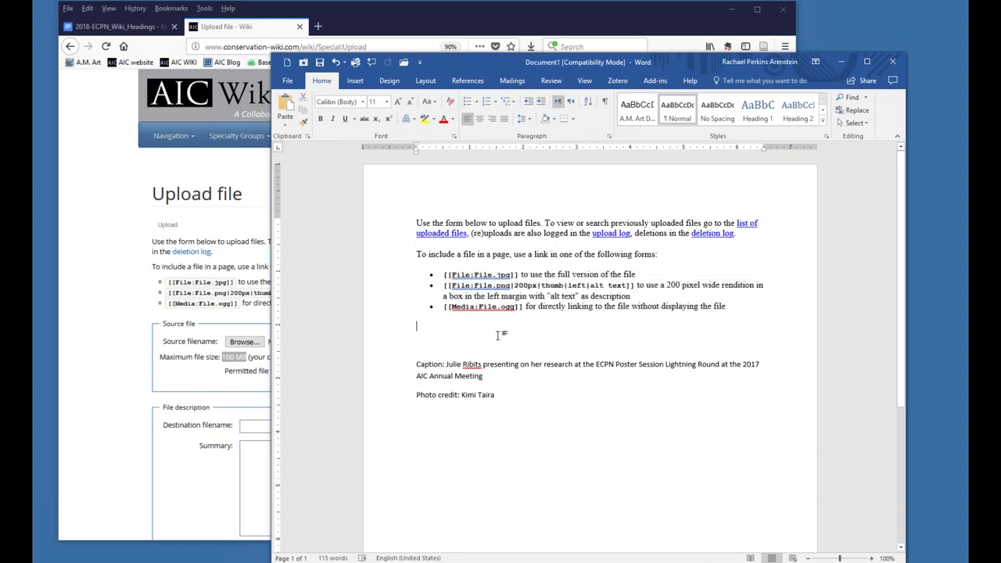
Step: Return to the wiki's upload form and choose the 2017 annual meeting poster session image from the Desktop folder "ECPN wiki training" as source file
click(207, 474)
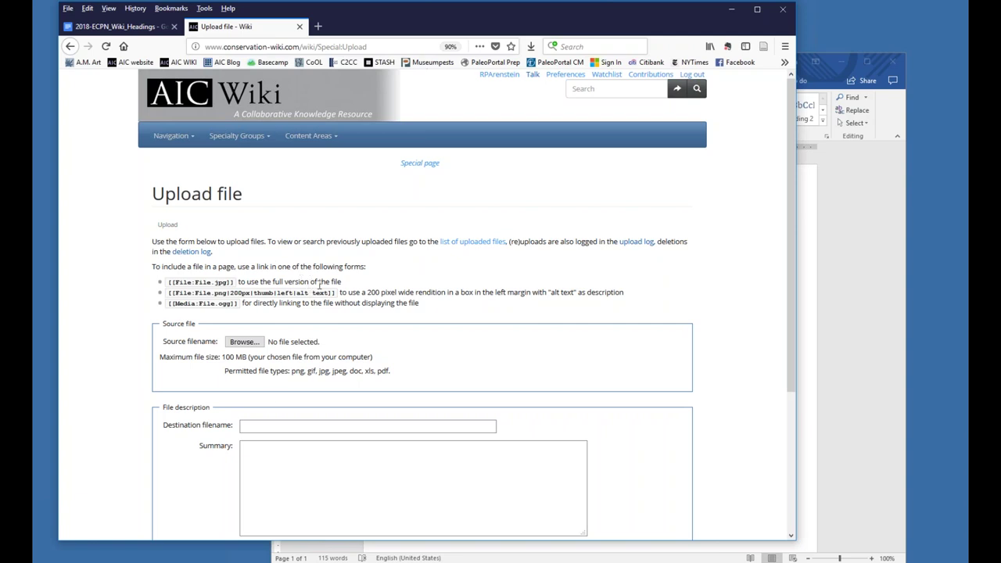
click(255, 350)
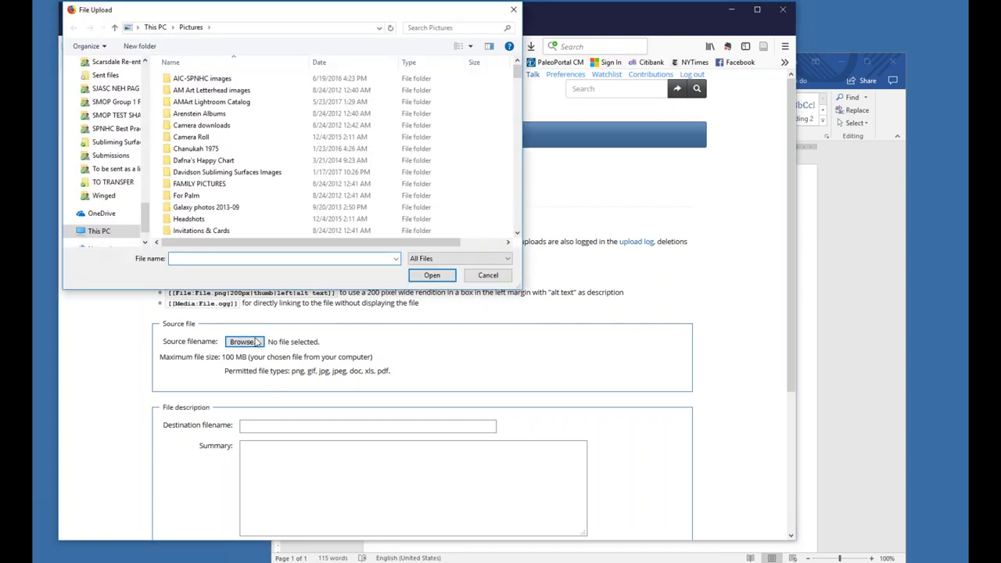
drag(145, 218, 146, 74)
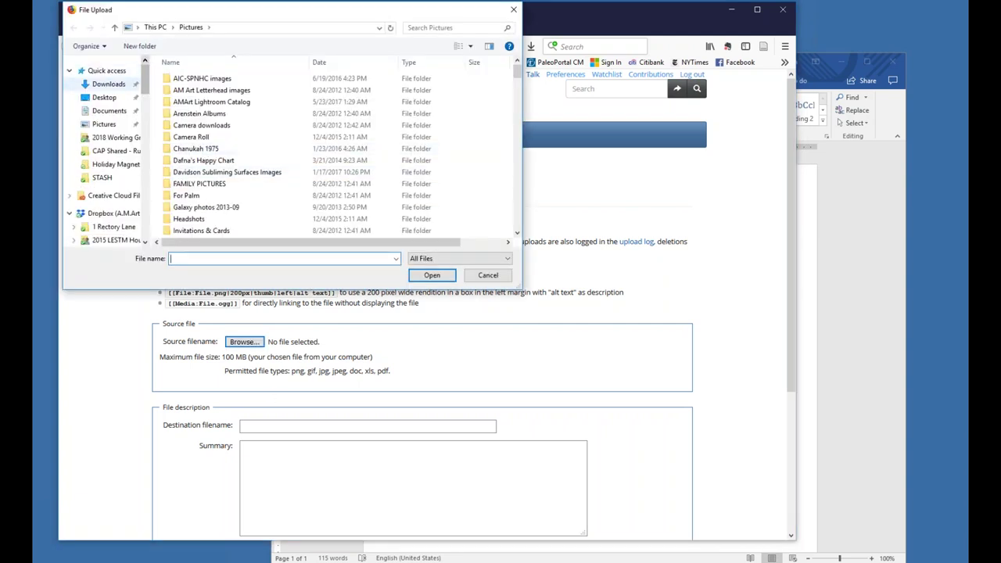
click(104, 97)
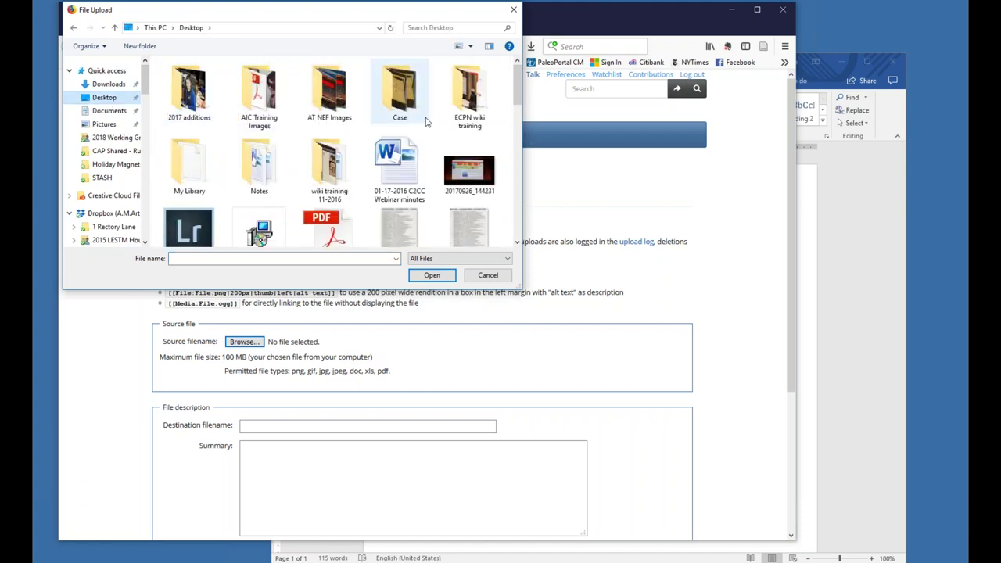
double_click(471, 105)
double_click(188, 101)
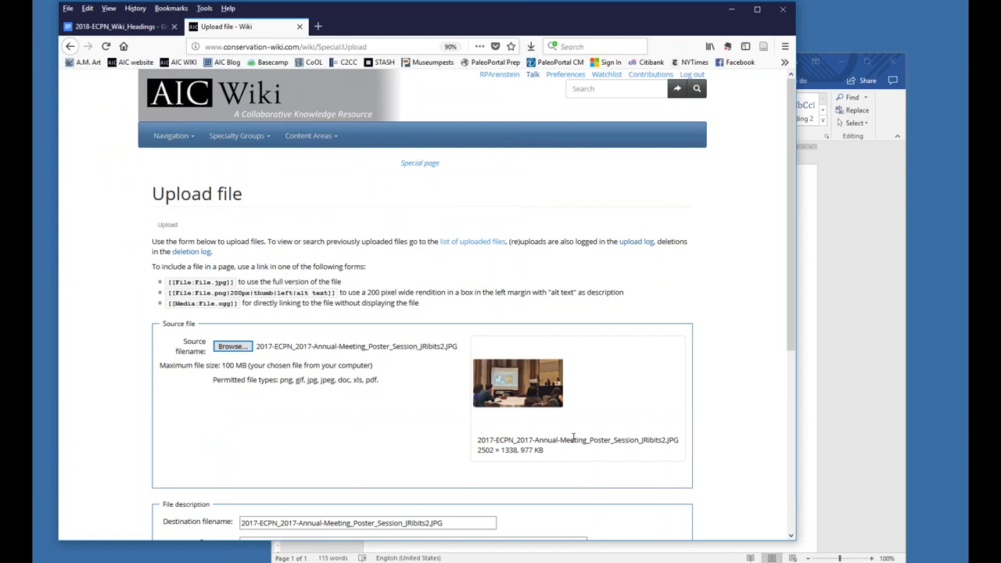
scroll(573, 439, down, 2)
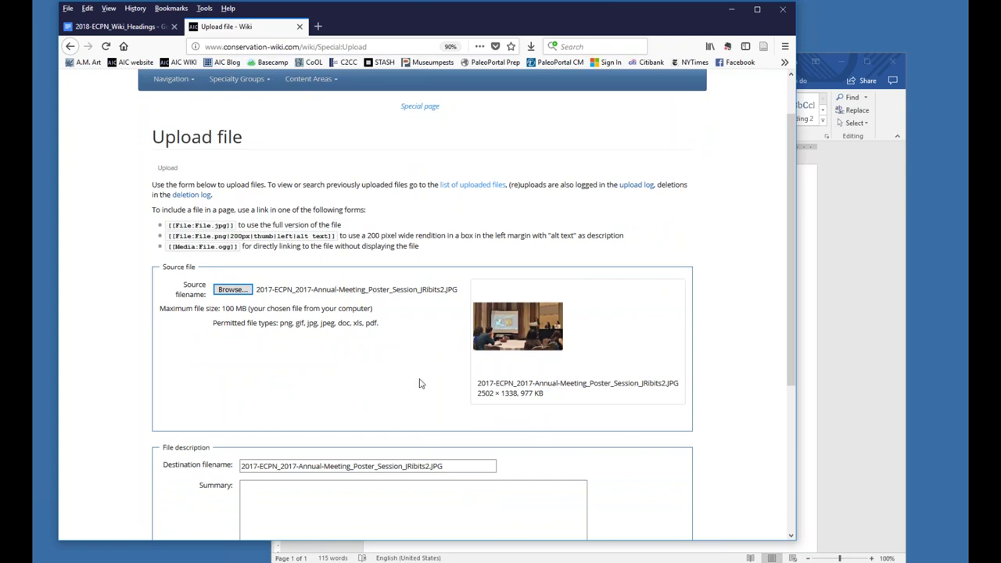
scroll(384, 414, down, 3)
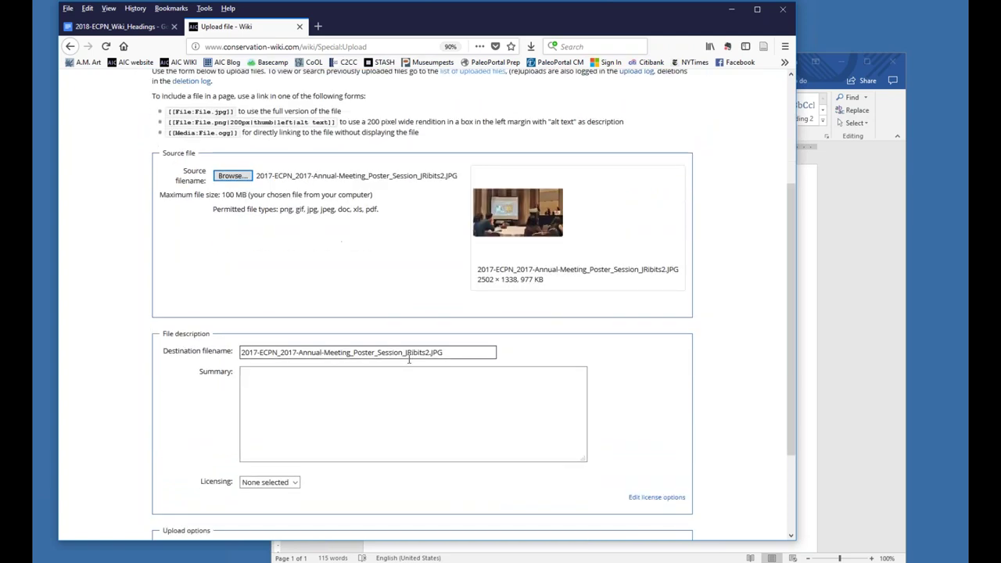
click(291, 383)
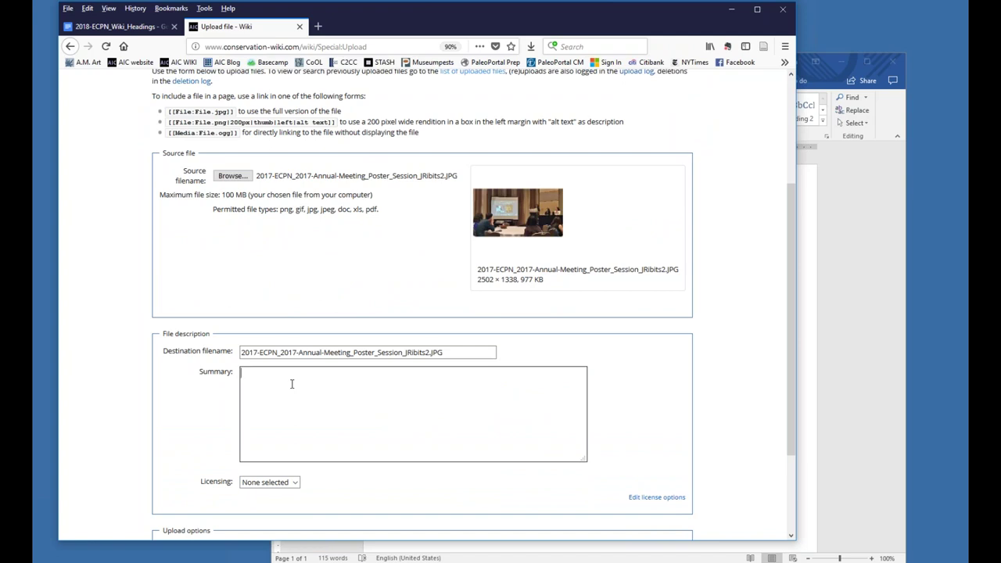
text(This image)
key(BackSpace)
key(BackSpace)
key(BackSpace)
key(BackSpace)
key(BackSpace)
key(BackSpace)
key(BackSpace)
key(BackSpace)
key(BackSpace)
key(BackSpace)
Step: Copy the caption and photo credit lines from the Word document into the upload form's Summary
click(829, 479)
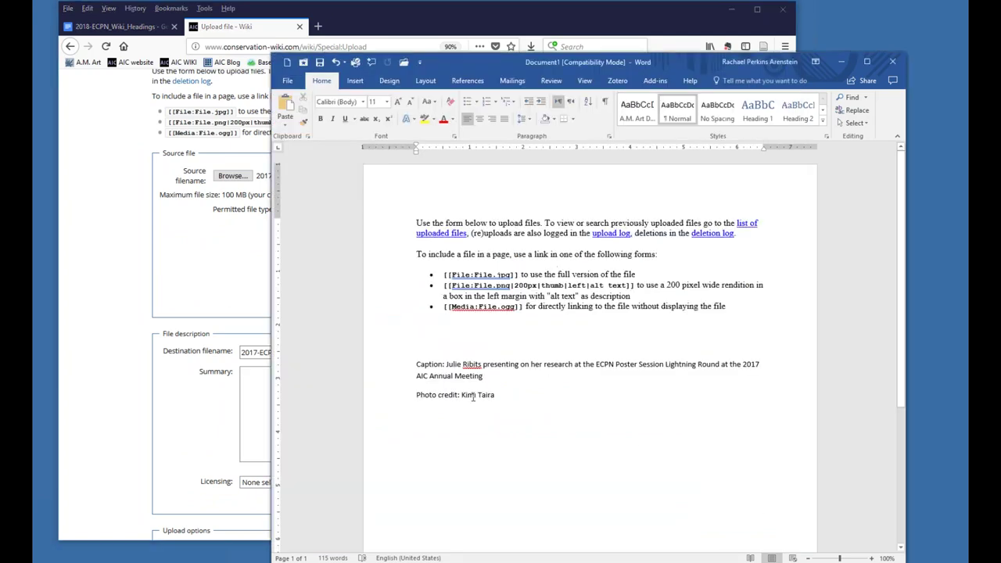
drag(431, 367, 509, 404)
key(ctrl+c)
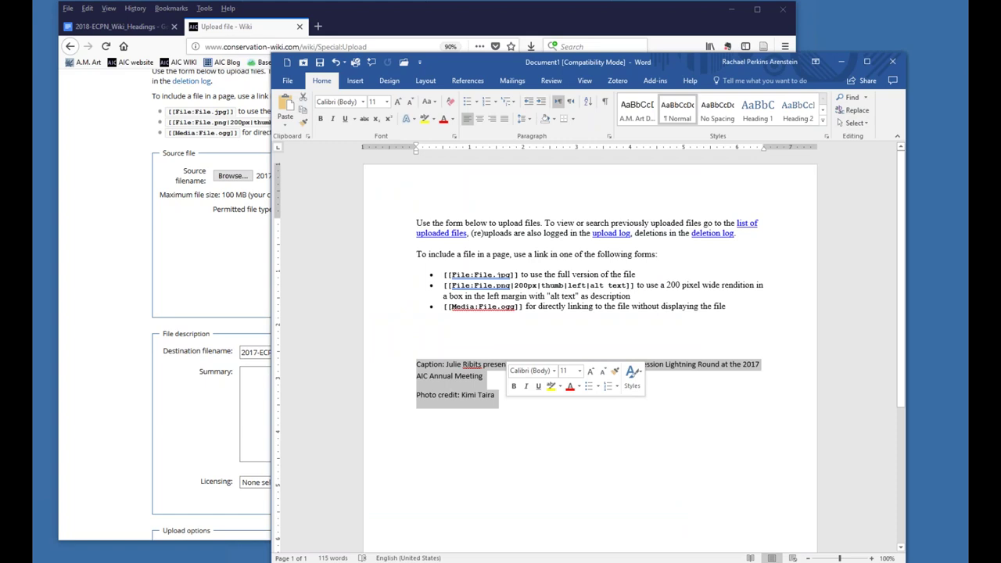
click(250, 402)
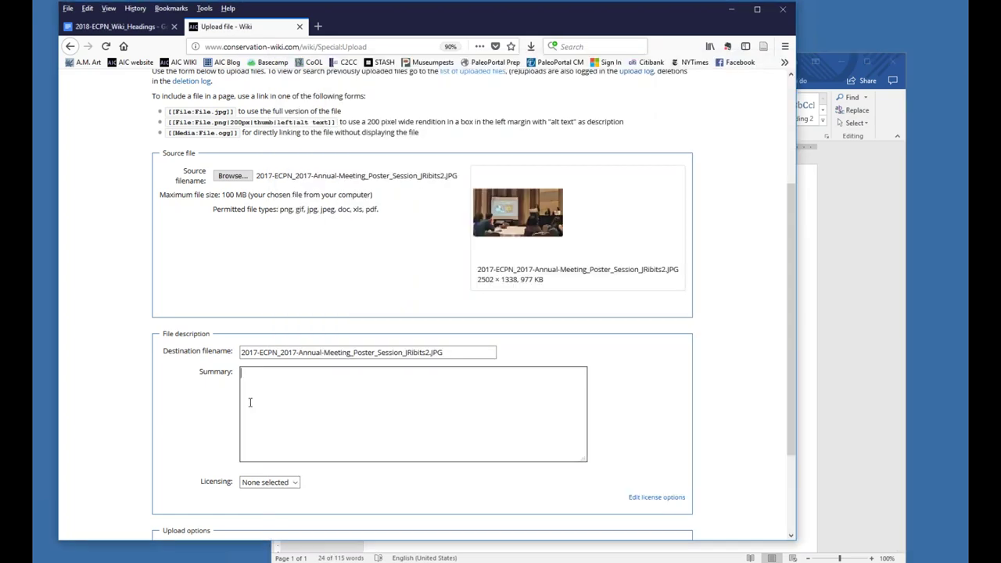
key(ctrl+v)
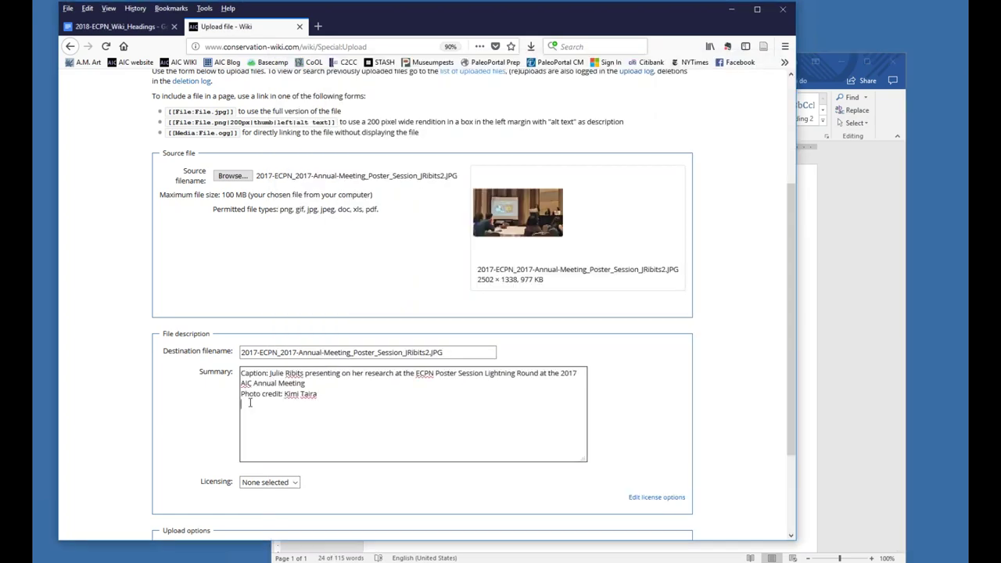
Step: Add a line above the caption reading "This image was contributed by", the contributor's name, and "for the ECPN wiki training session 1/2018"
click(340, 384)
key(ctrl+Home)
text(This image was cont)
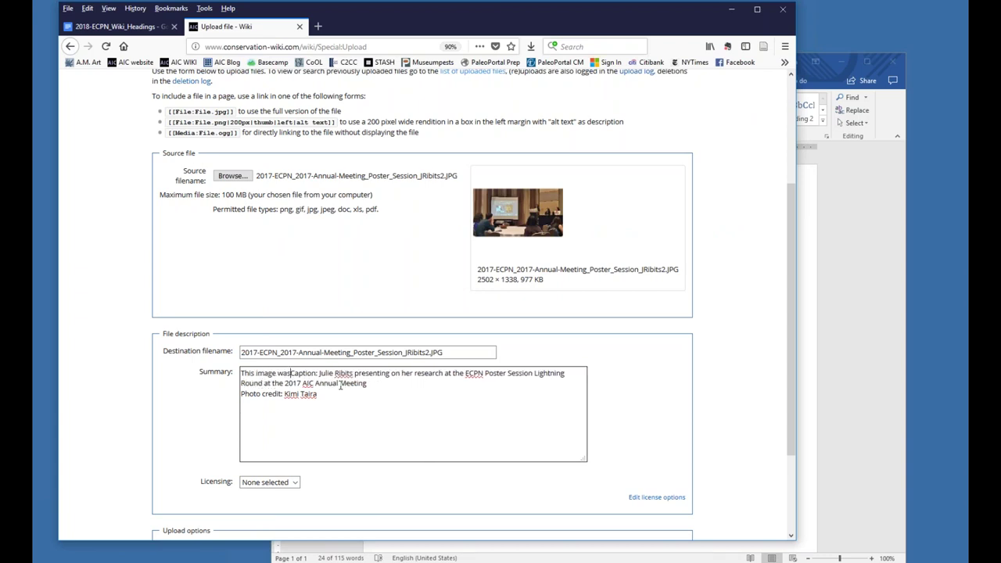
text(ributed by R)
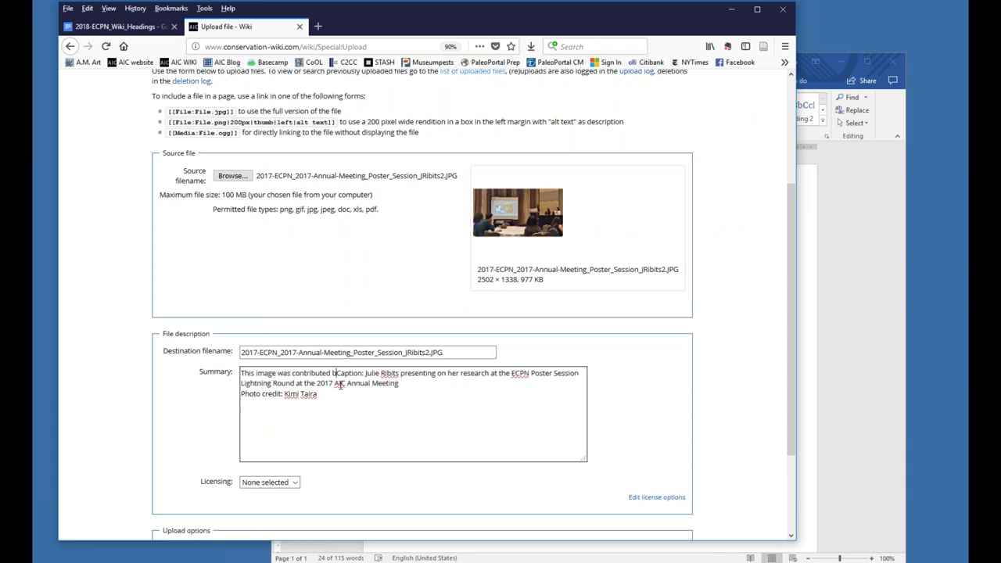
text(. G)
text(ridley befo)
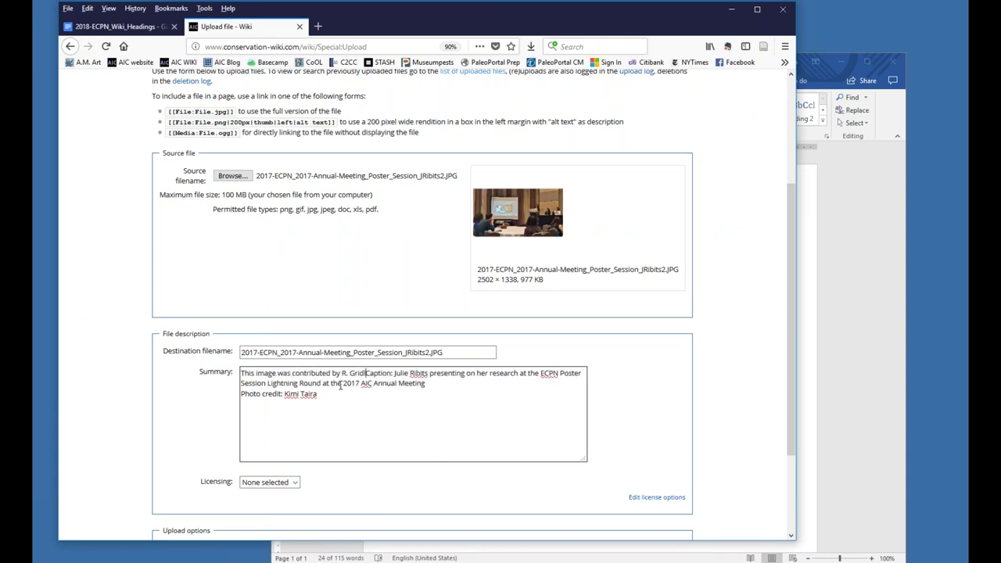
key(BackSpace)
key(BackSpace)
key(BackSpace)
key(BackSpace)
text(for the )
text(ECPN wiki t)
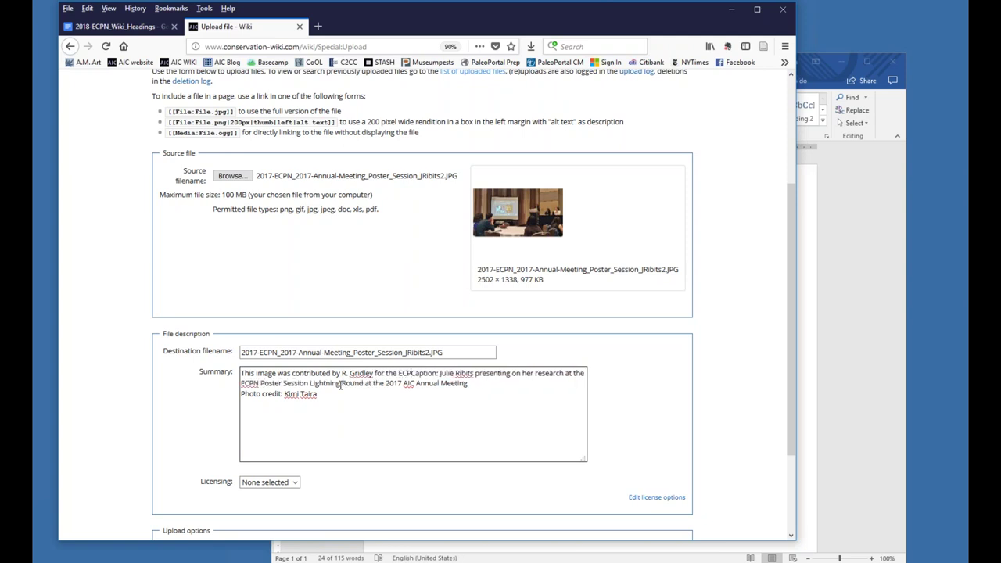
text(raining sessio)
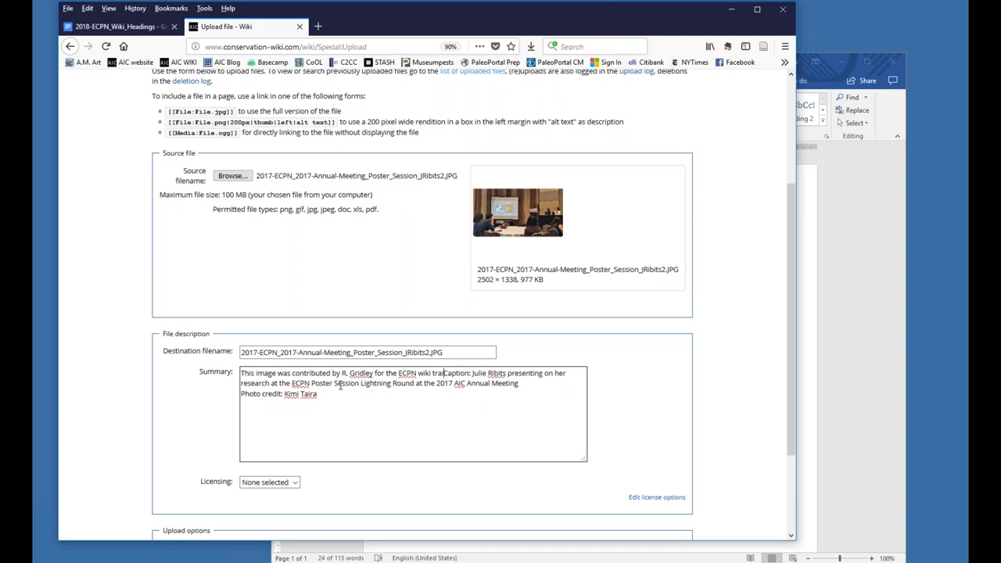
text(n 1/201)
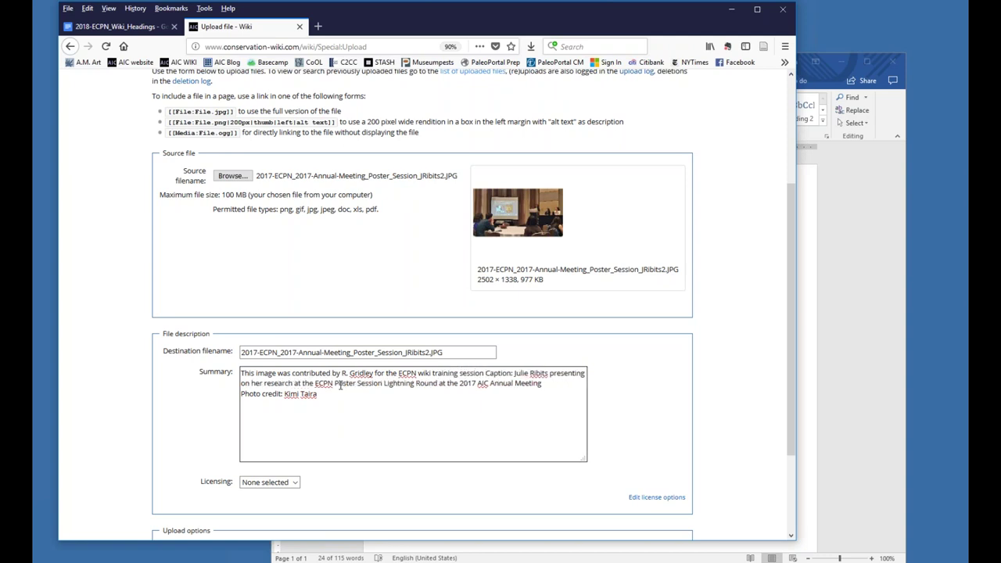
text(8)
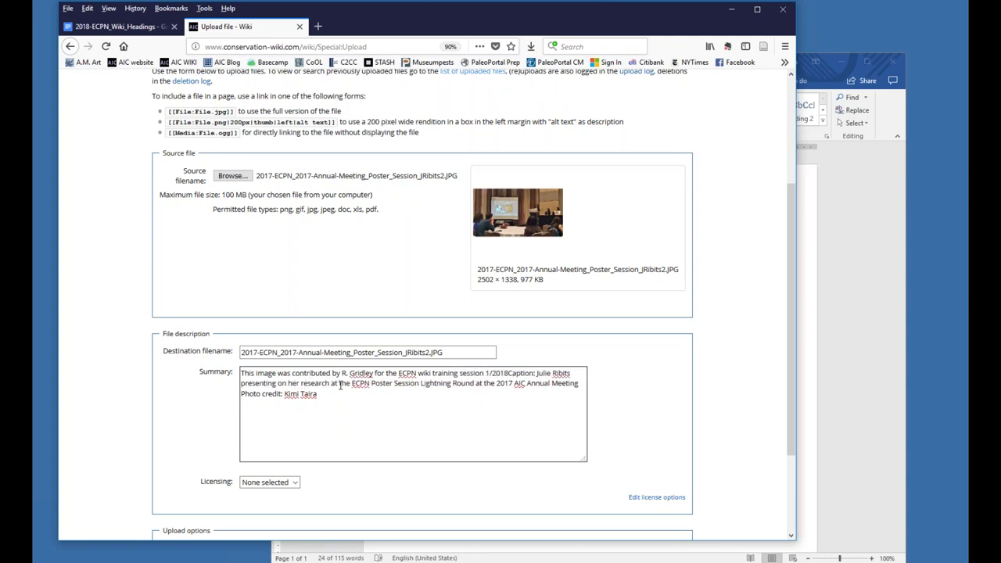
key(Return)
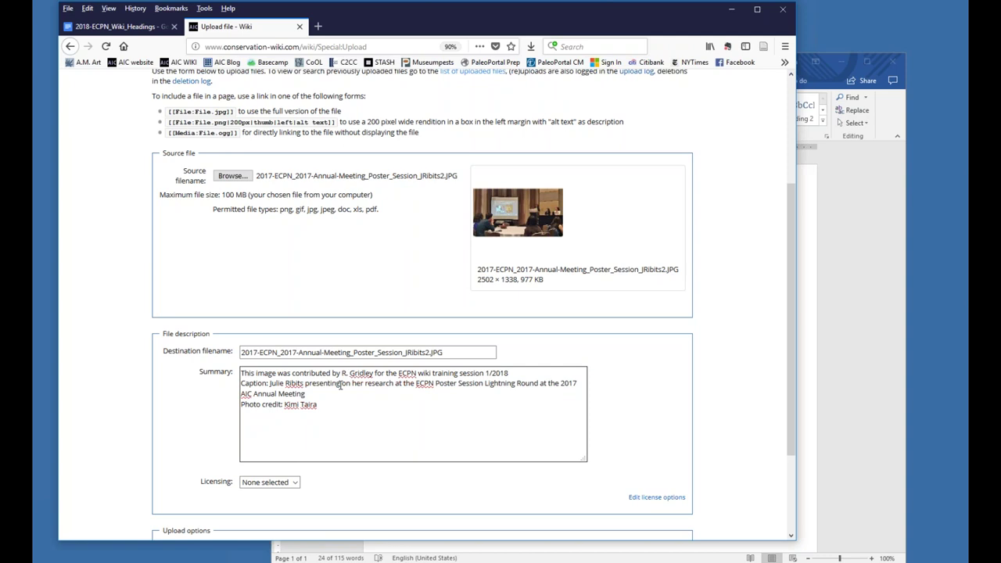
Step: Check the licensing choices, leave licensing as None selected, and upload the image file
click(297, 485)
click(297, 491)
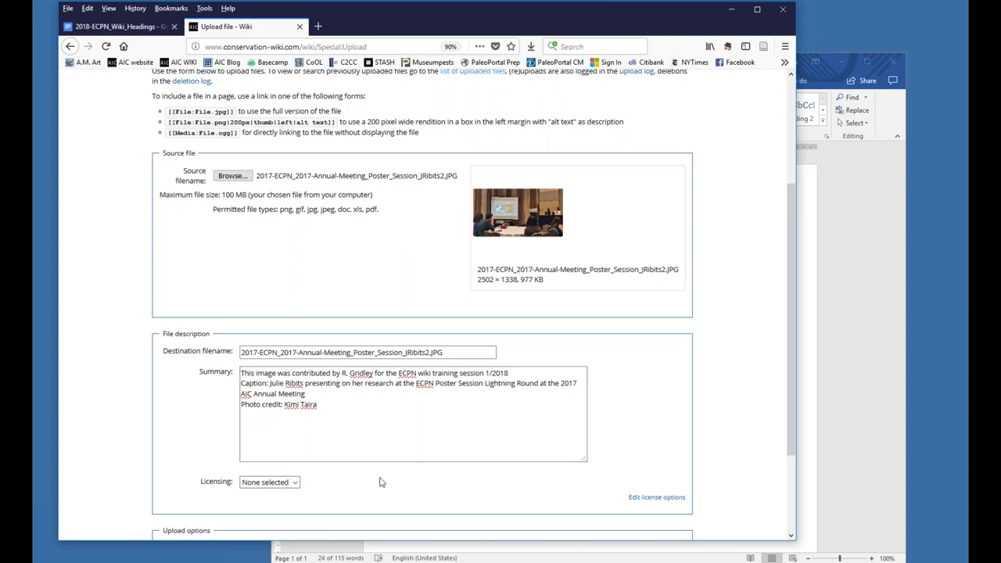
scroll(381, 482, down, 1)
scroll(380, 481, down, 1)
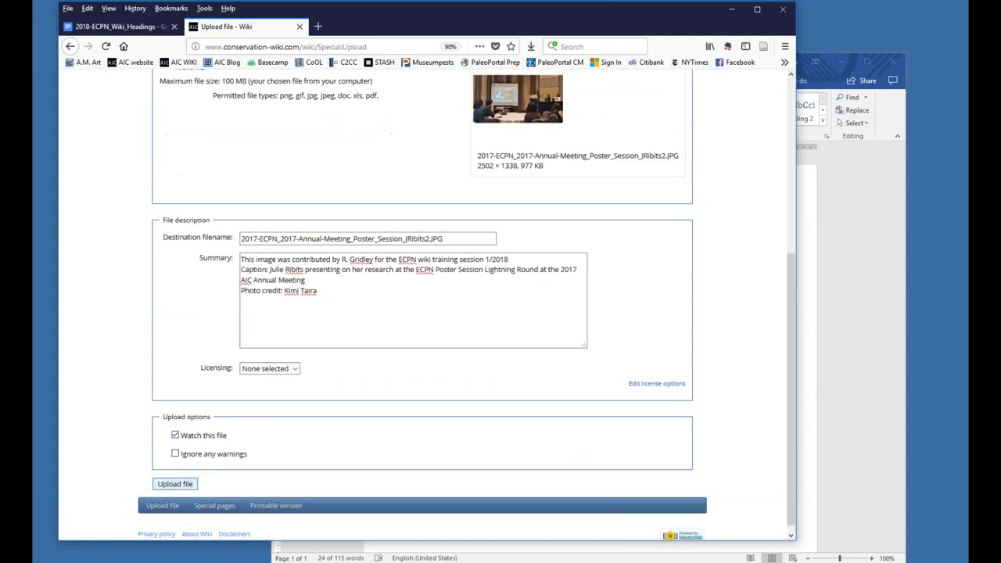
click(177, 484)
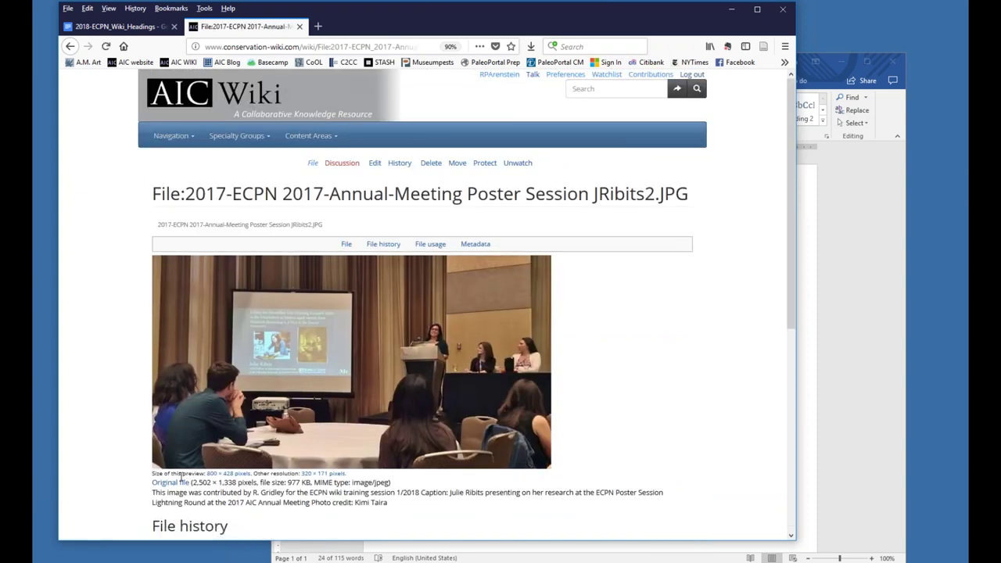
Step: Copy the uploaded image's full page title, including the "File:" prefix
drag(153, 196, 185, 197)
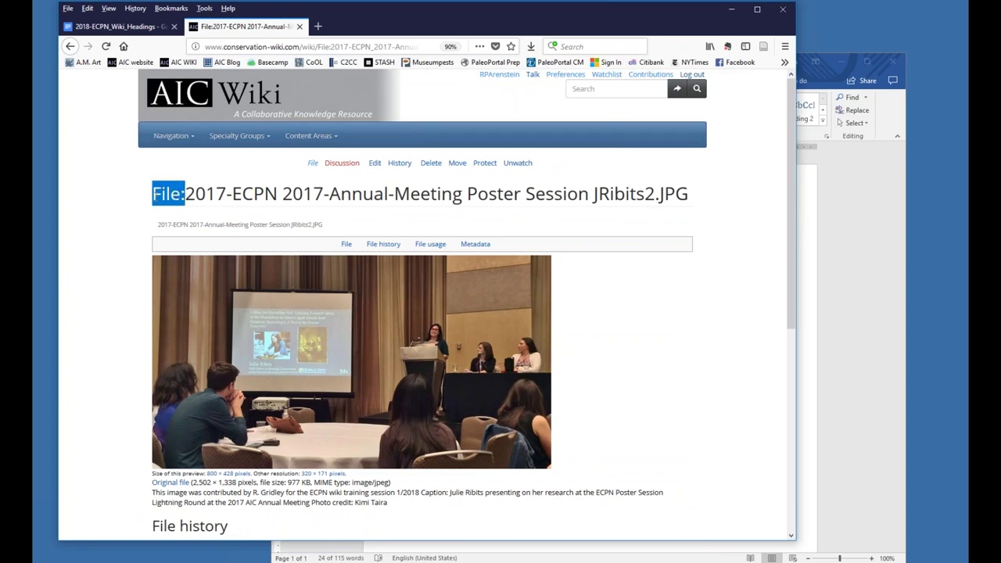
click(156, 195)
drag(154, 196, 689, 201)
key(ctrl+c)
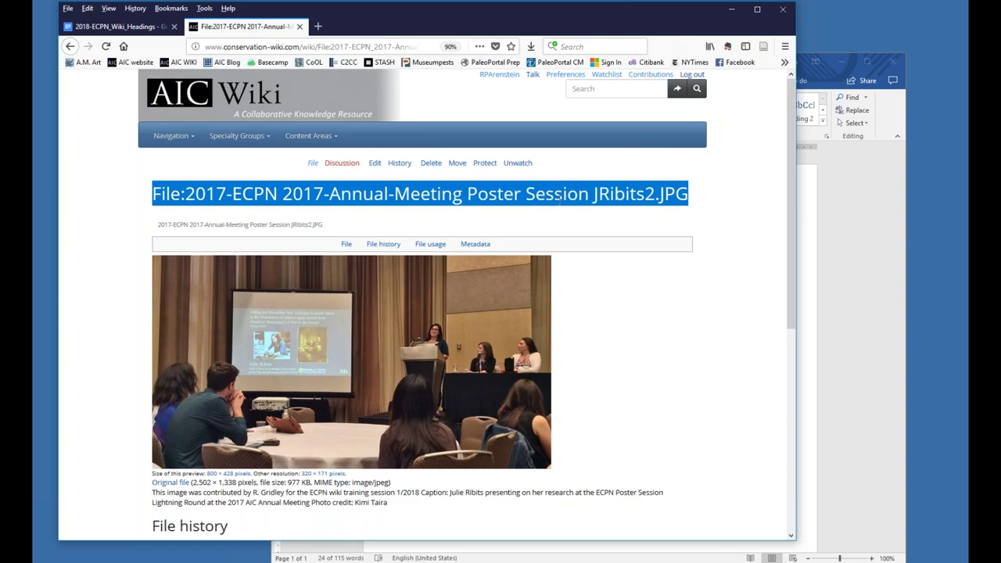
Step: Examine the uploaded image page's description, file history, file usage, and metadata sections
scroll(164, 301, down, 4)
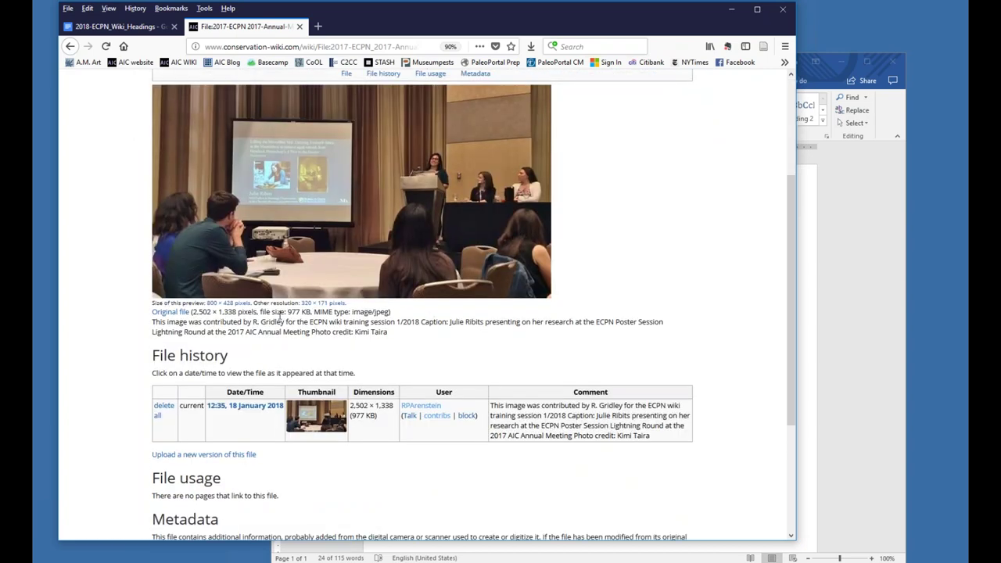
scroll(189, 333, down, 3)
scroll(163, 336, down, 2)
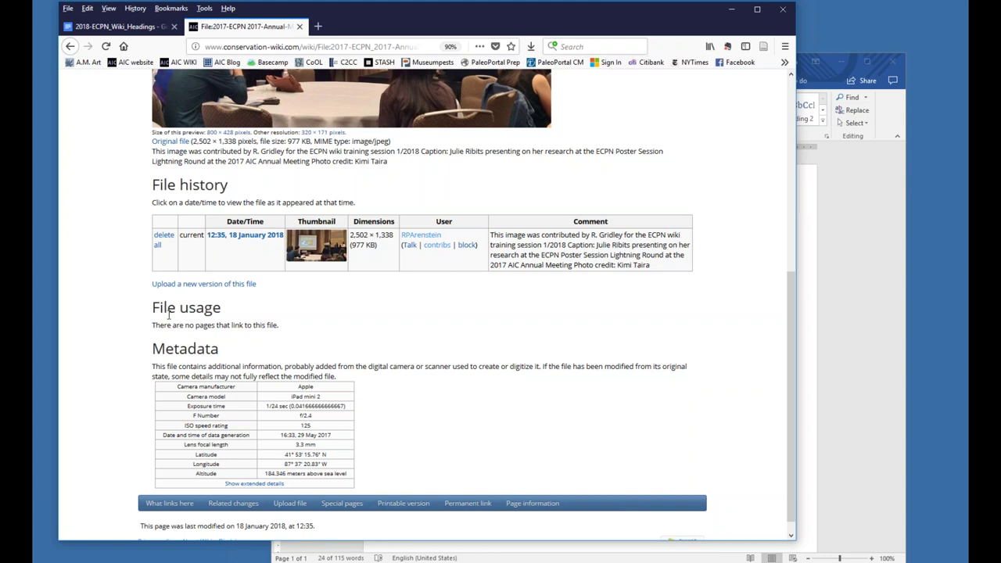
scroll(168, 315, up, 4)
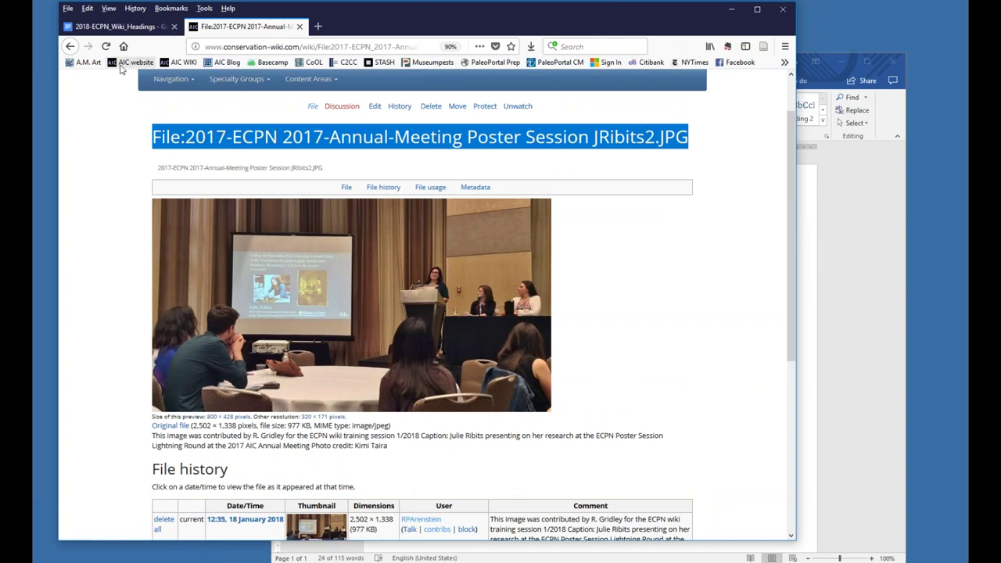
Step: Return to the Internships & Fellowships editor, keep the Word document within reach, and paste the image's file title below the YouTube widget code
click(71, 47)
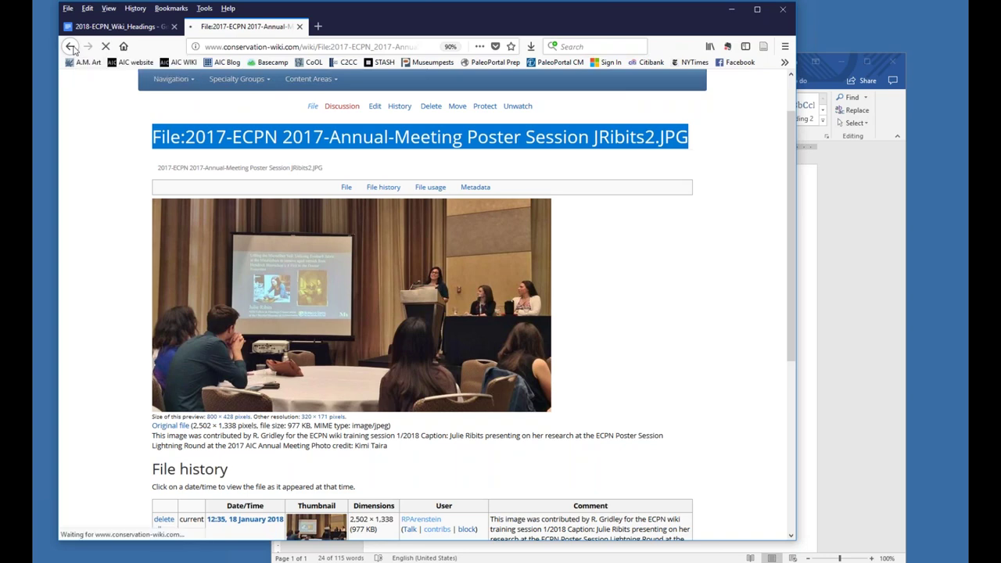
click(72, 47)
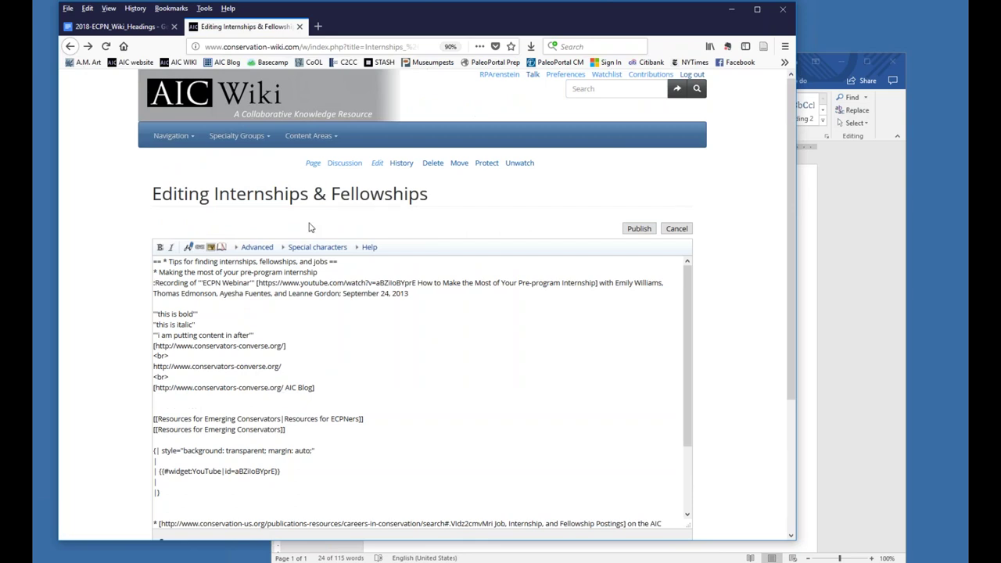
click(198, 330)
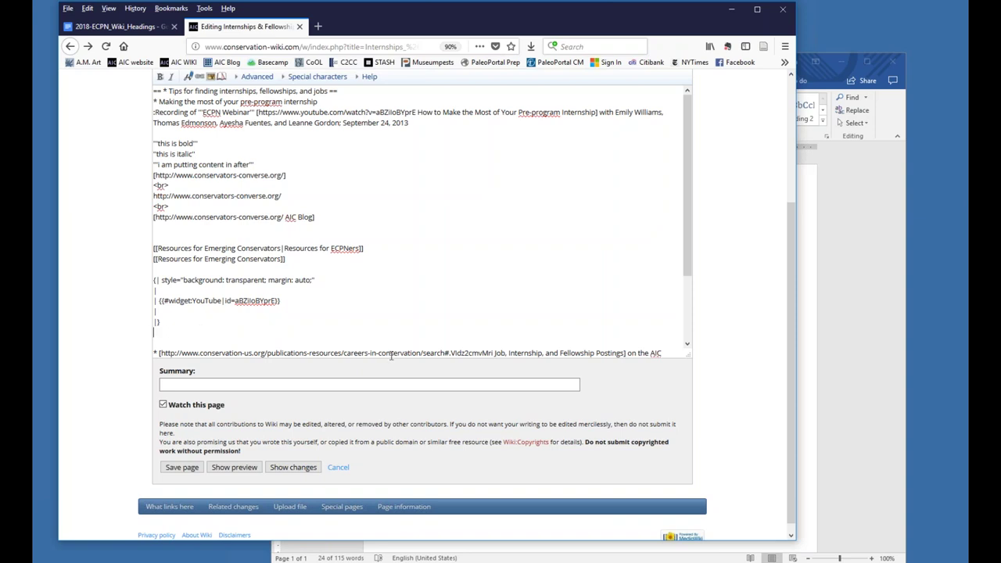
drag(547, 21, 512, 25)
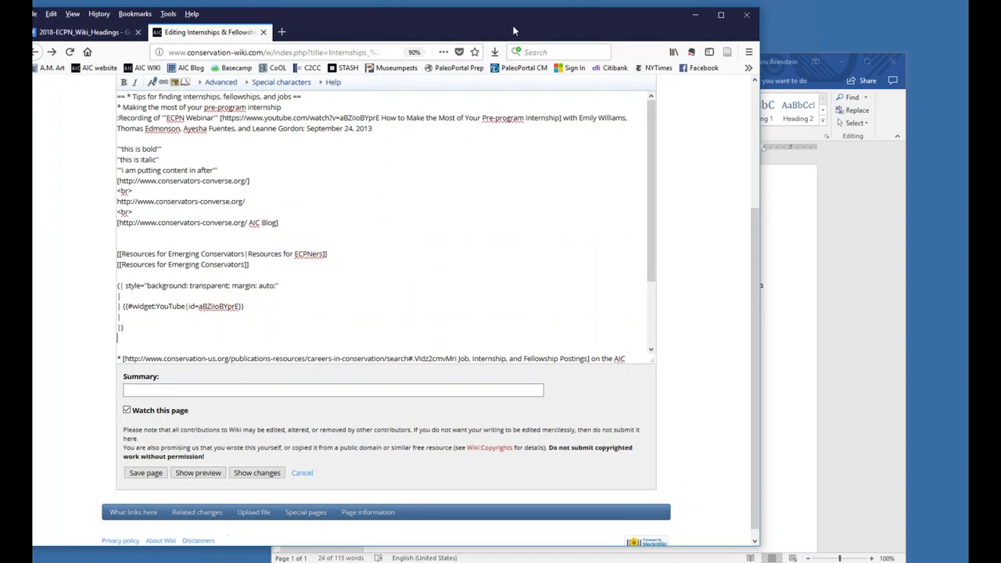
click(813, 294)
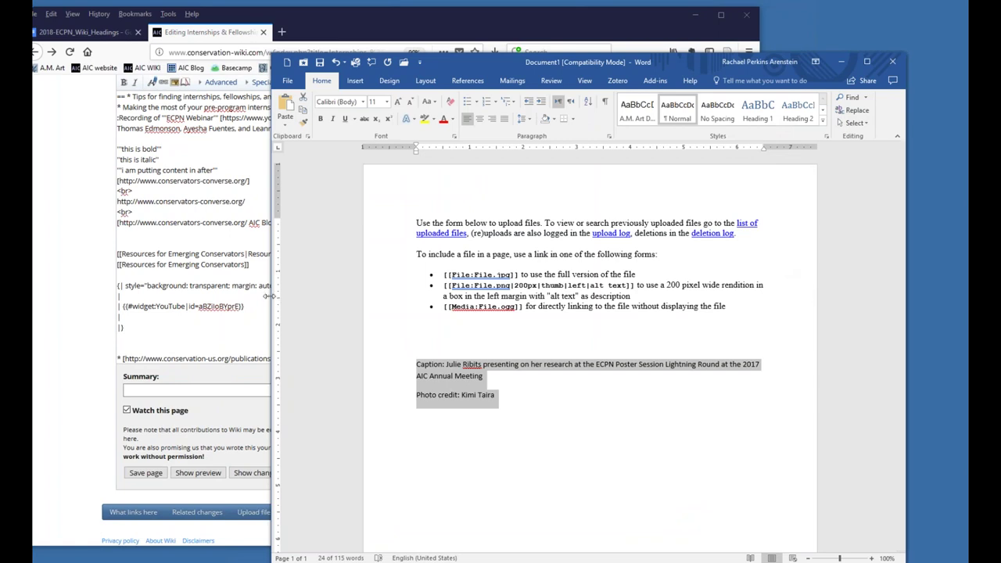
drag(268, 296, 476, 315)
click(163, 339)
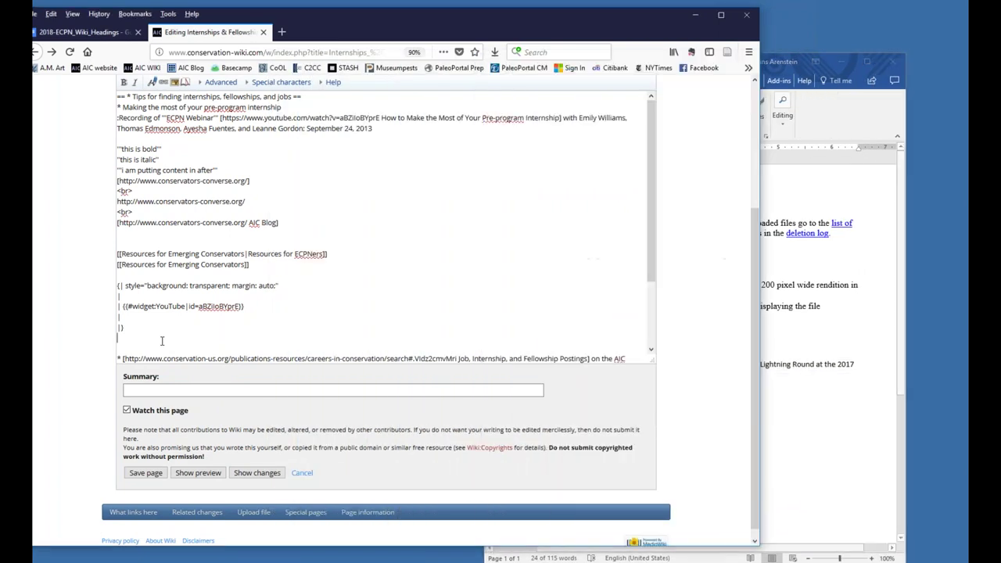
key(ctrl+v)
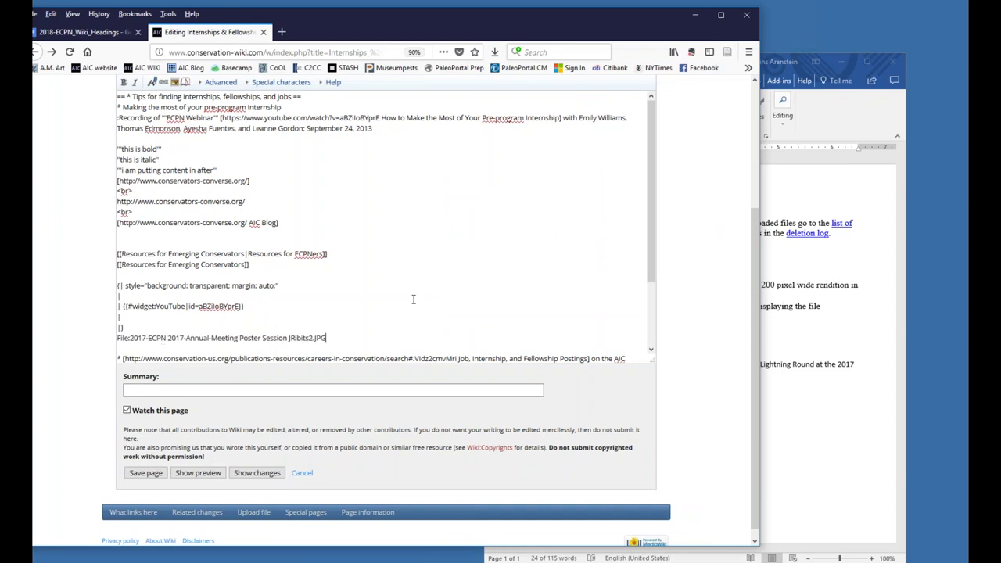
Step: Copy the full-size image syntax [[File:File.jpg]] from the Word document onto a line above the pasted file title, without the bullet
click(791, 361)
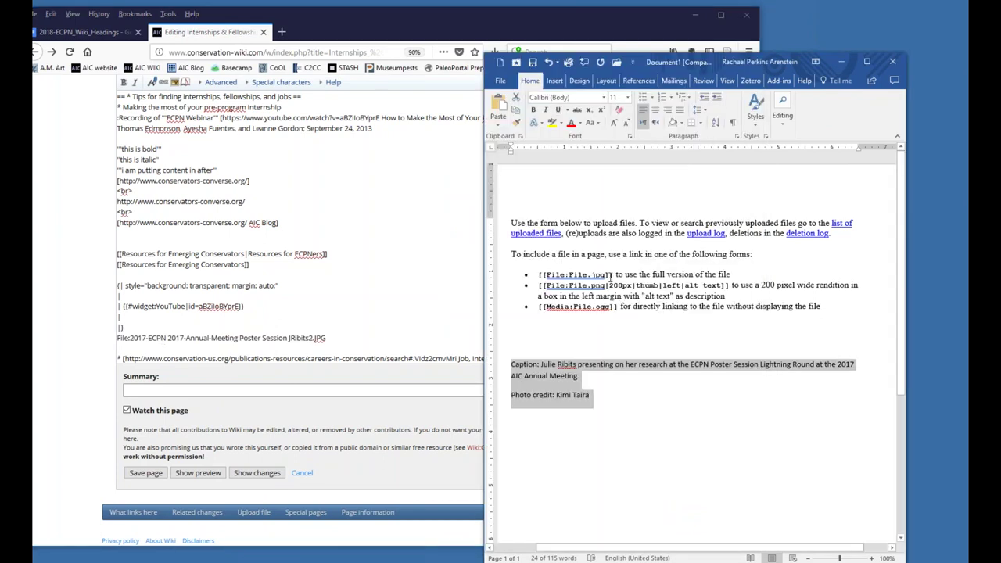
drag(611, 275, 538, 276)
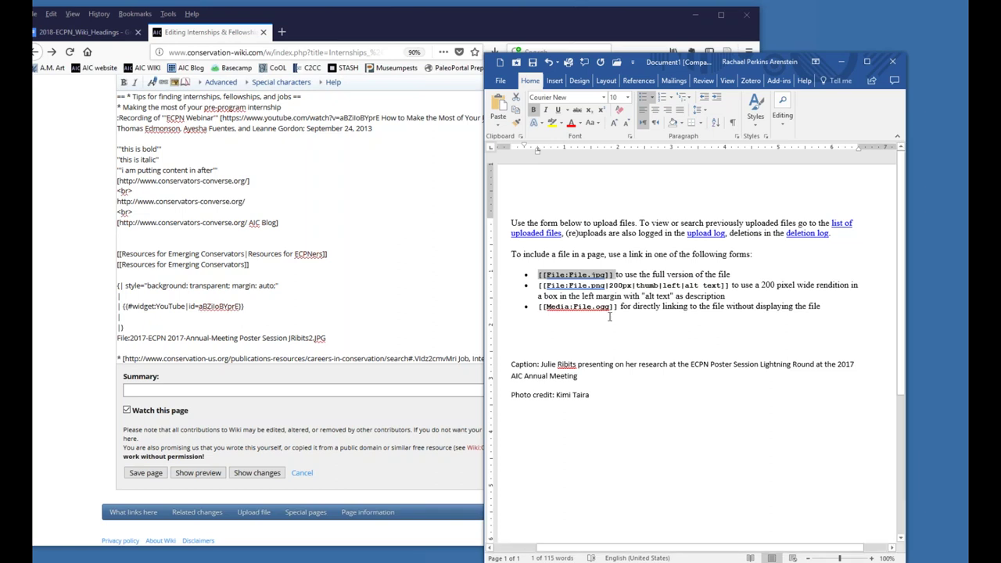
click(212, 324)
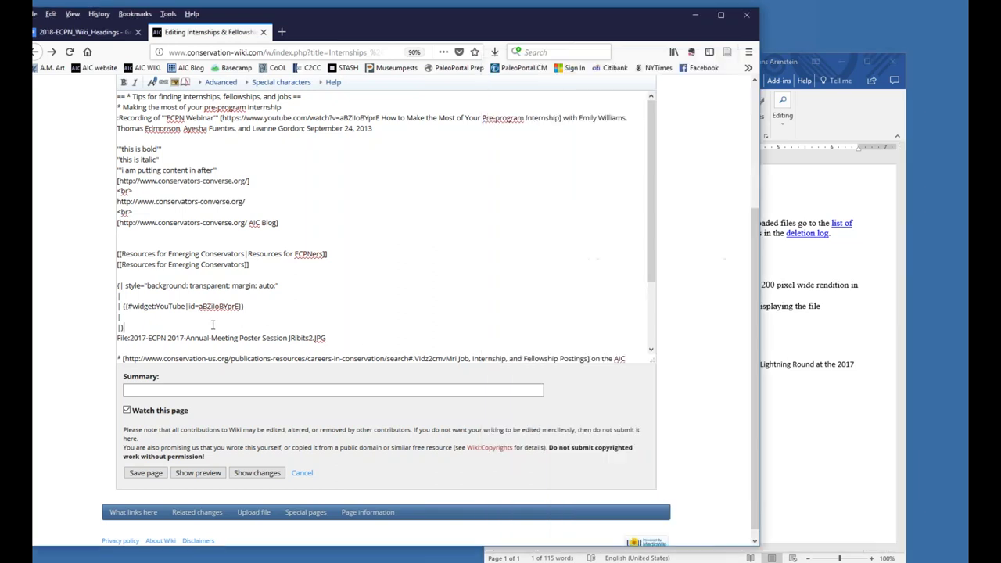
key(Return)
key(Return)
text(•	[[File:File.jpg]])
key(Home)
key(shift+Right)
key(shift+Right)
key(Delete)
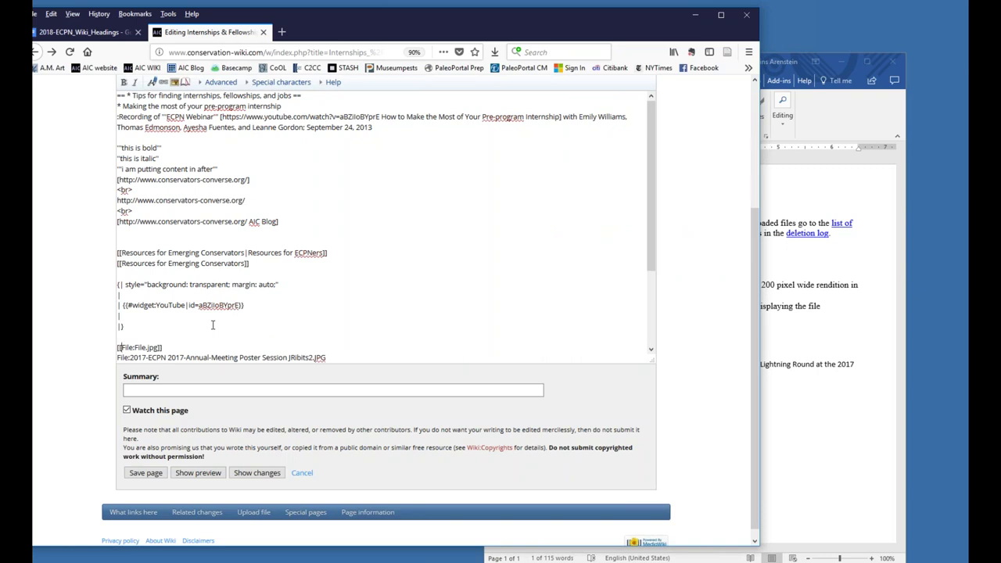
Step: Replace the placeholder "File.jpg" in the full-size link with the uploaded image's file name, keeping the closing brackets on the same line
key(ctrl+Right)
key(ctrl+shift+Right)
key(ctrl+shift+Right)
key(shift+End)
key(ctrl+c)
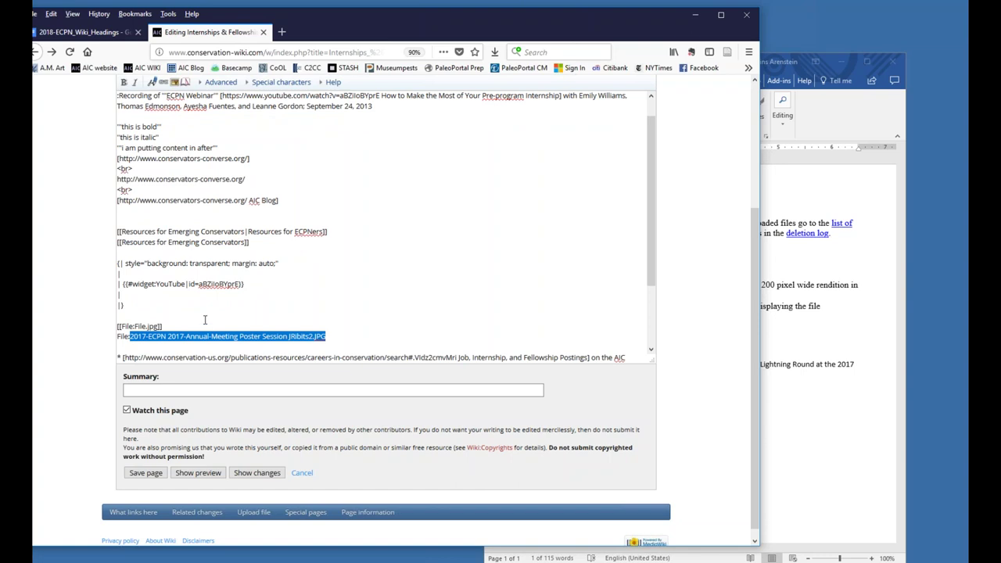
drag(158, 326, 135, 327)
key(ctrl+v)
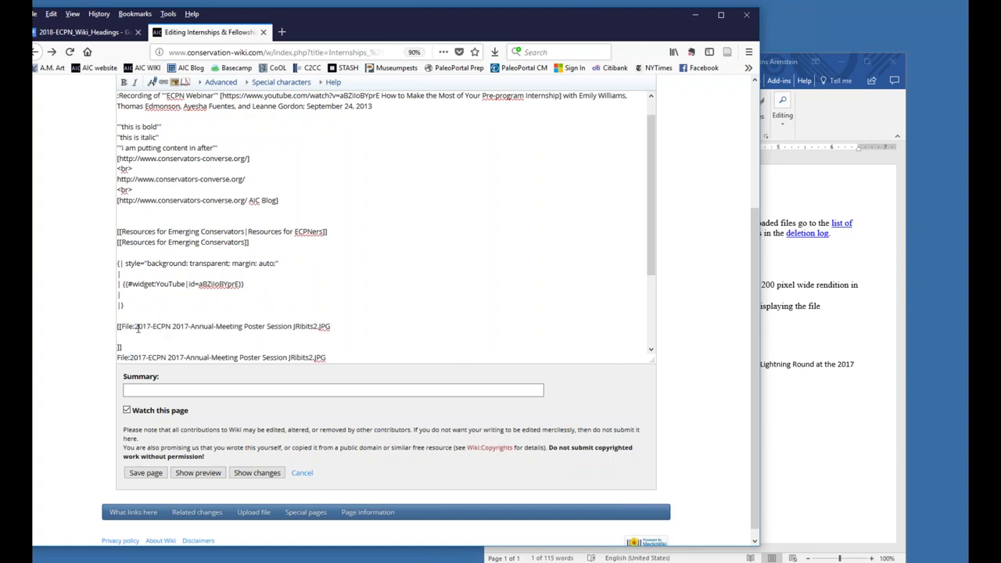
key(BackSpace)
key(BackSpace)
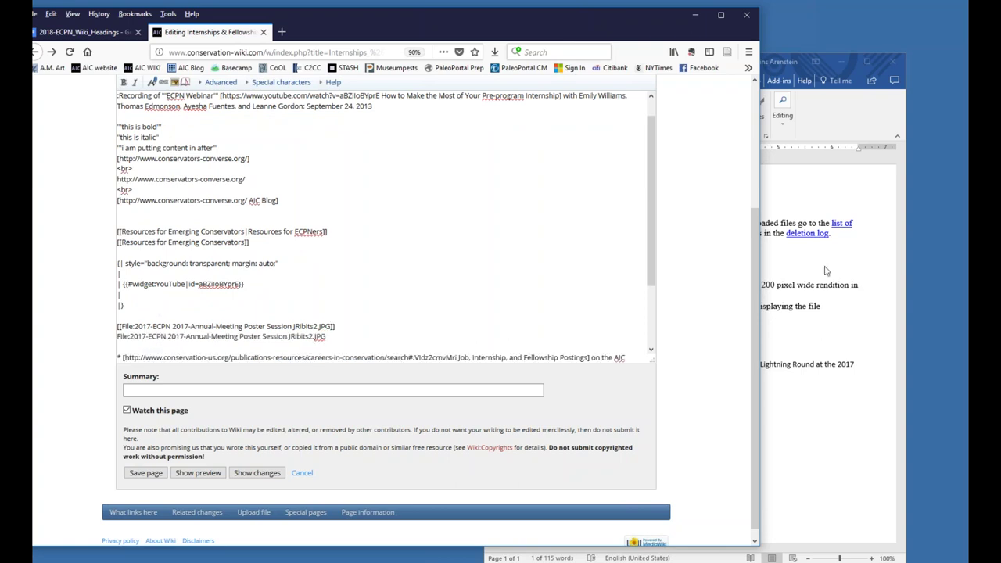
Step: Copy the thumbnail syntax [[File:File.png|200px|thumb|left|alt text]] from the Word document below the full-size link, without the bullet
click(678, 296)
drag(726, 286, 539, 288)
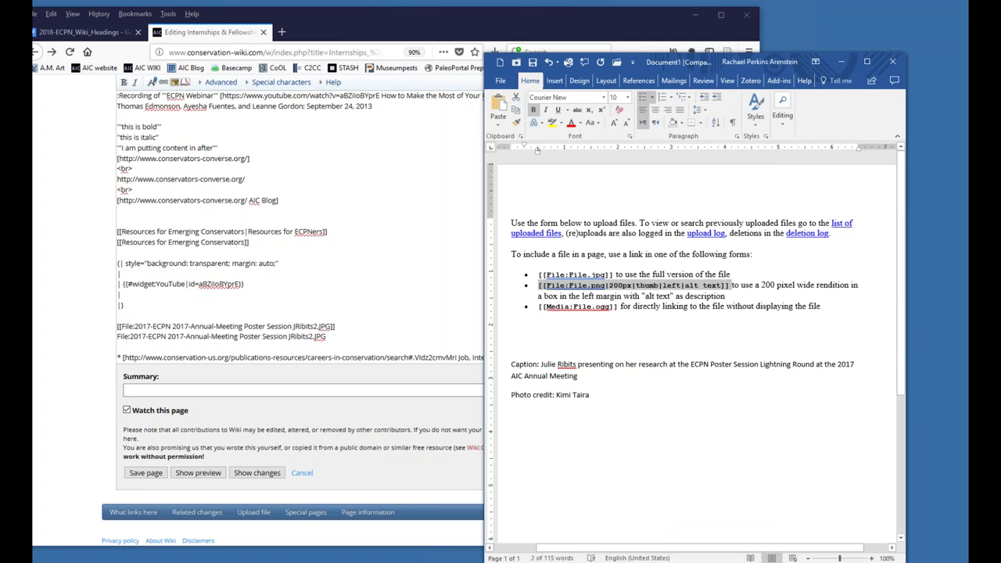
click(353, 329)
key(Return)
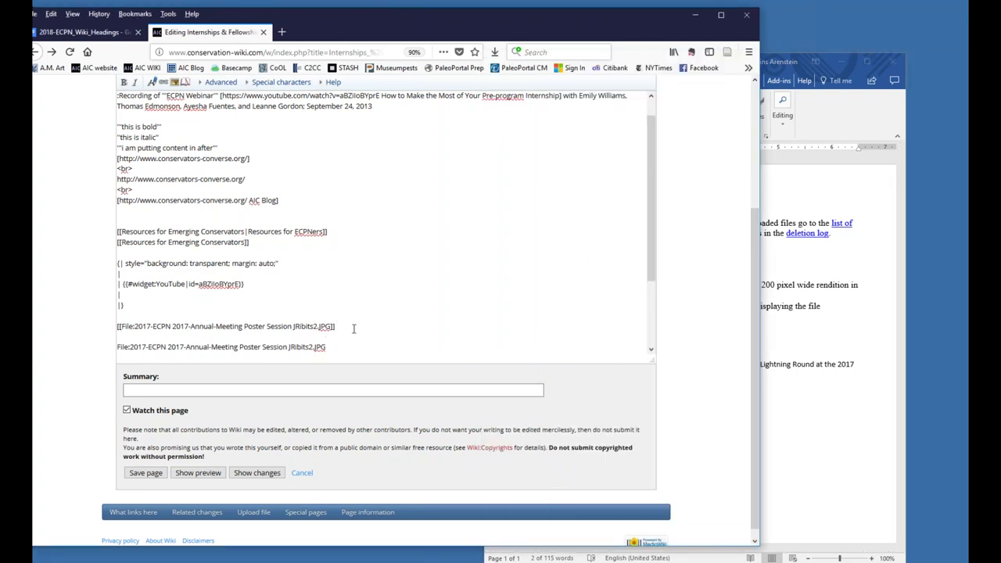
text(•	[[File:File.png|200px|thumb|left|alt text]])
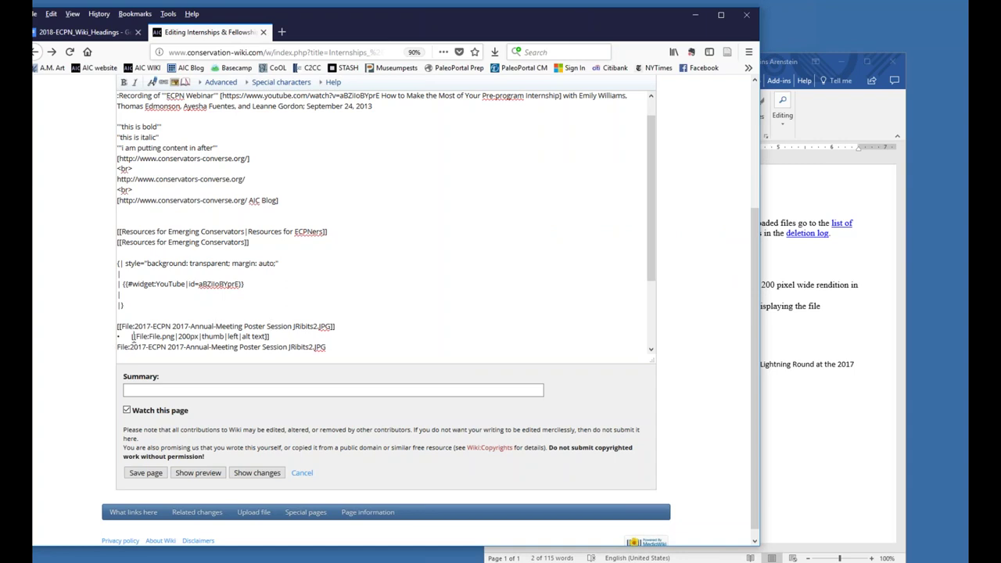
drag(132, 337, 117, 336)
key(BackSpace)
Step: Copy the direct-link syntax [[Media:File.ogg]] from the Word document below the thumbnail line and remove its bullet
click(821, 247)
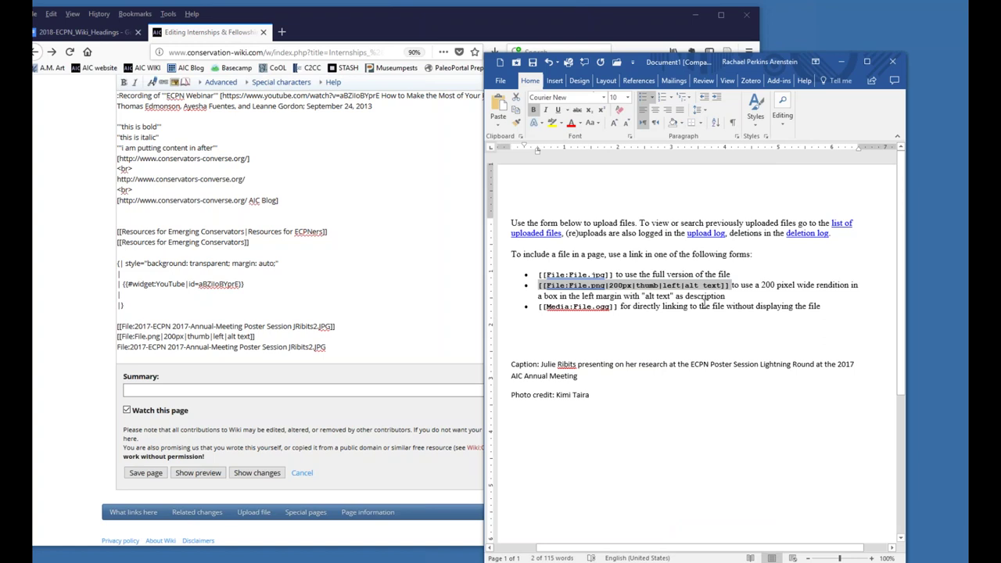
drag(619, 307, 538, 307)
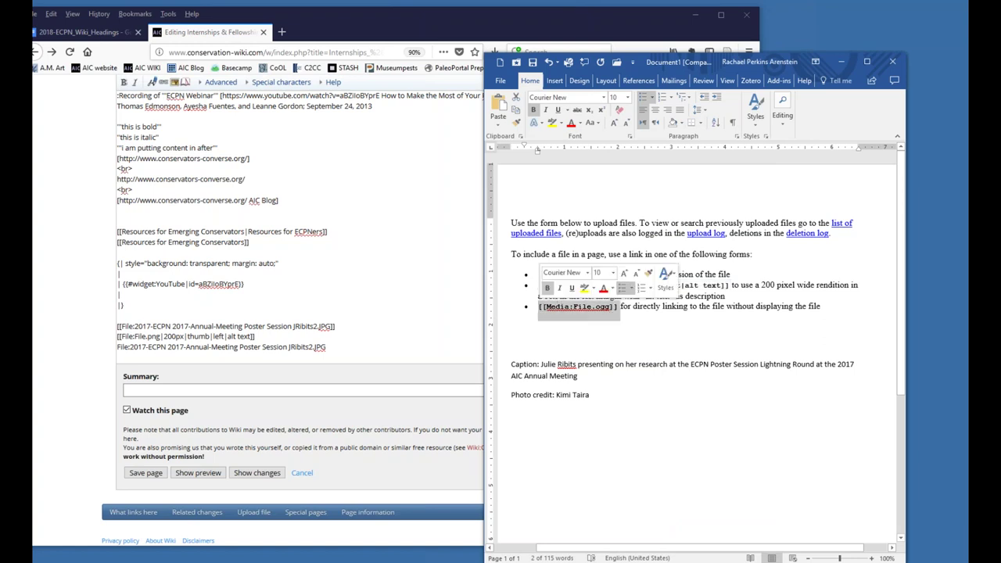
click(309, 338)
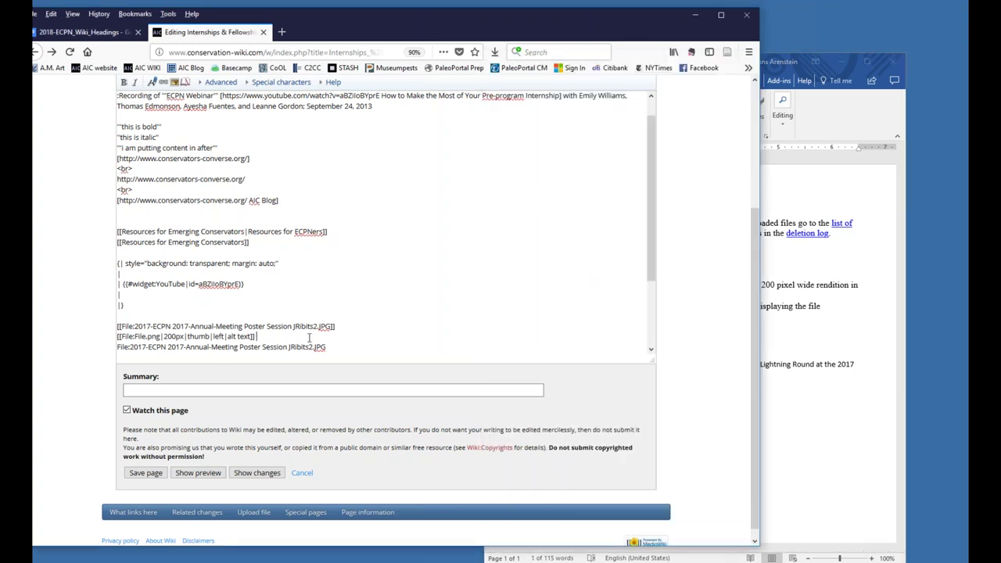
key(Return)
text(•	[[Media:File.ogg]])
key(Left)
key(Left)
key(Left)
key(Left)
key(Left)
key(Left)
key(Left)
key(Left)
key(Left)
key(Delete)
key(Delete)
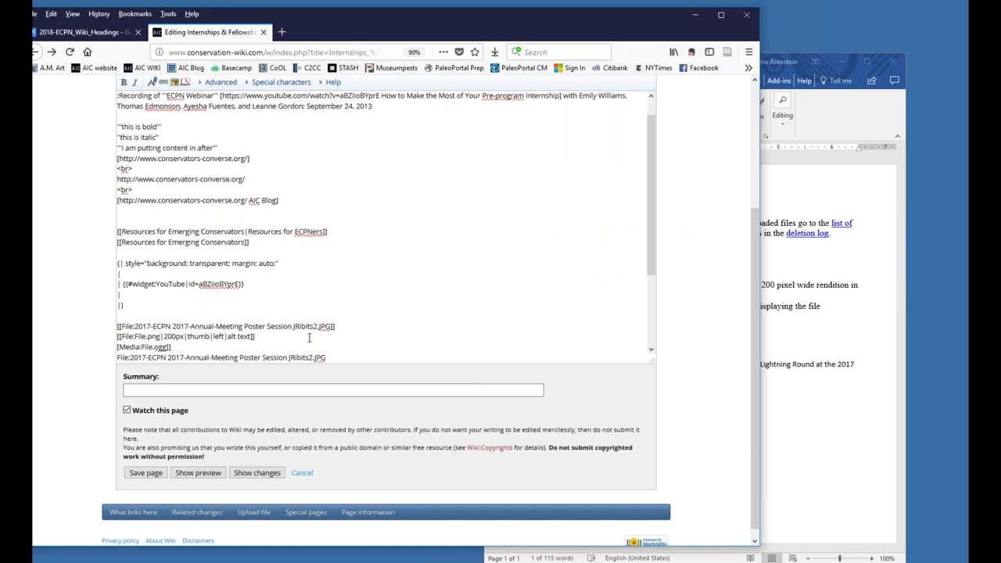
Step: Replace the placeholder "File.ogg" in the Media link with the uploaded image's file name
key(shift+Right)
key(shift+Right)
key(shift+Right)
key(shift+Right)
key(shift+Right)
key(shift+Right)
key(shift+Right)
key(shift+Right)
key(shift+Right)
key(shift+Right)
key(shift+Right)
key(shift+Right)
key(shift+Right)
key(shift+Right)
key(shift+Right)
key(shift+Right)
key(shift+Right)
key(shift+Right)
key(shift+Right)
key(shift+Right)
key(shift+Right)
key(shift+Right)
key(shift+Right)
key(ctrl+c)
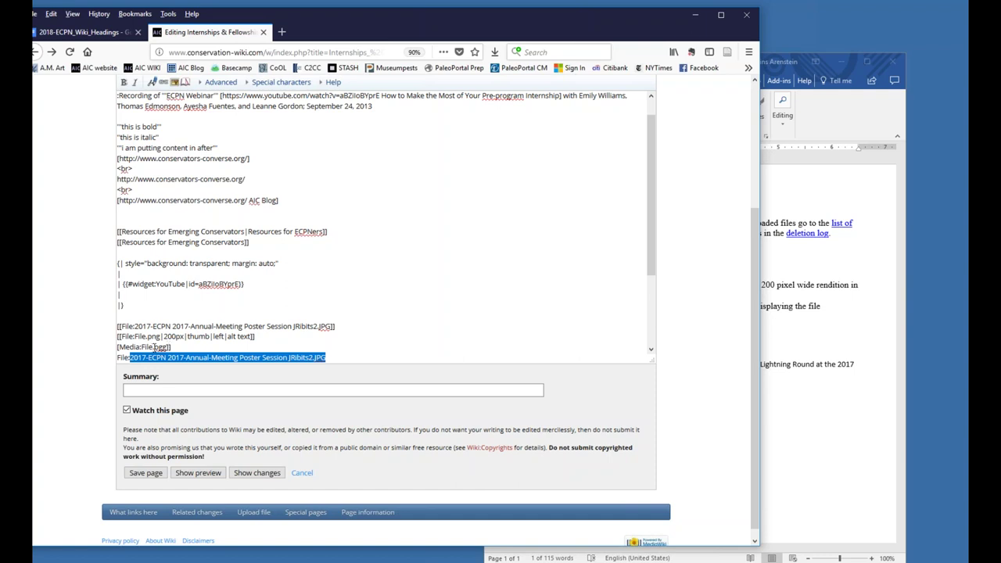
drag(168, 347, 141, 346)
key(ctrl+v)
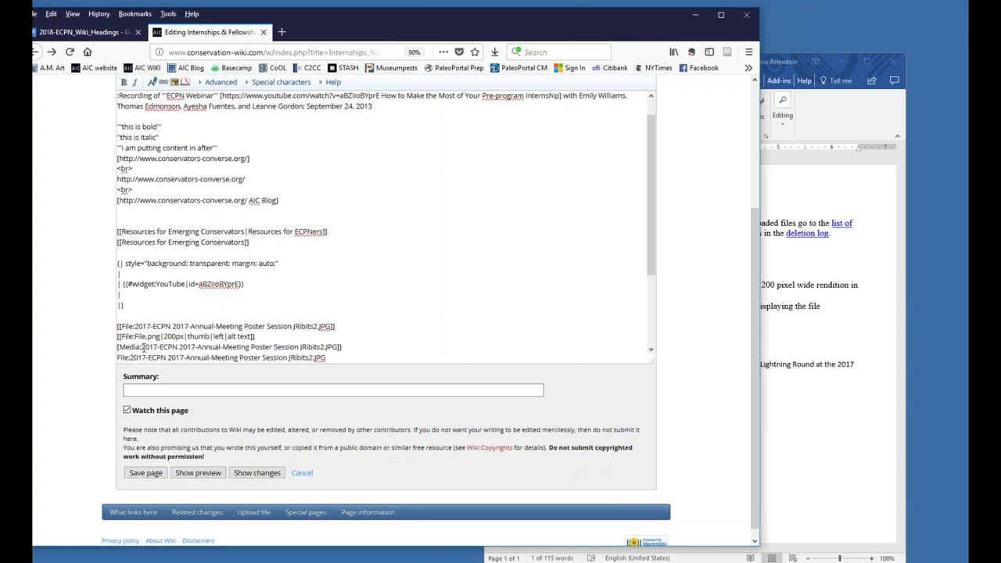
Step: Review the image code lines and copy the caption and photo credit from the Word document for the thumbnail's alt text
click(341, 357)
drag(651, 253, 650, 314)
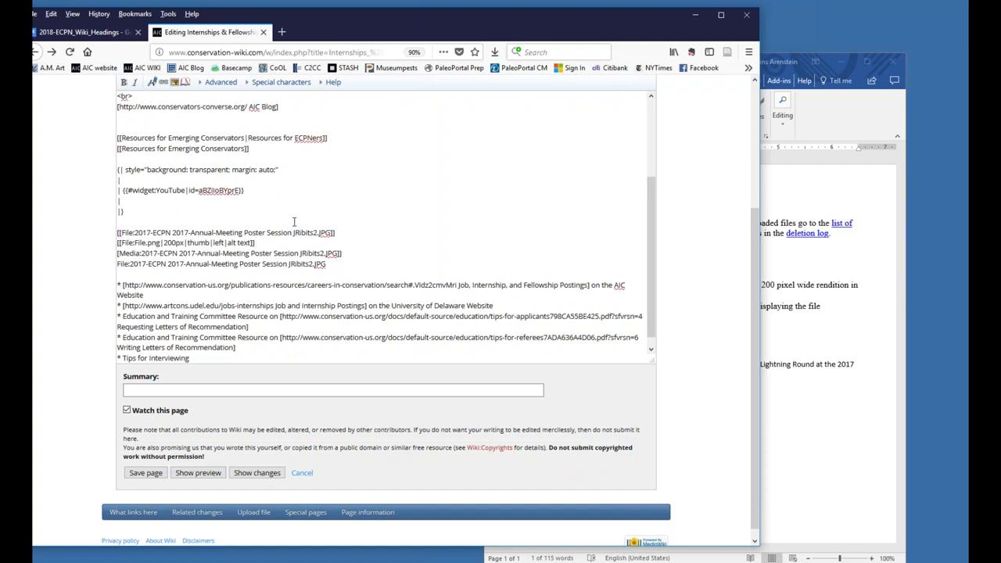
drag(342, 232, 117, 232)
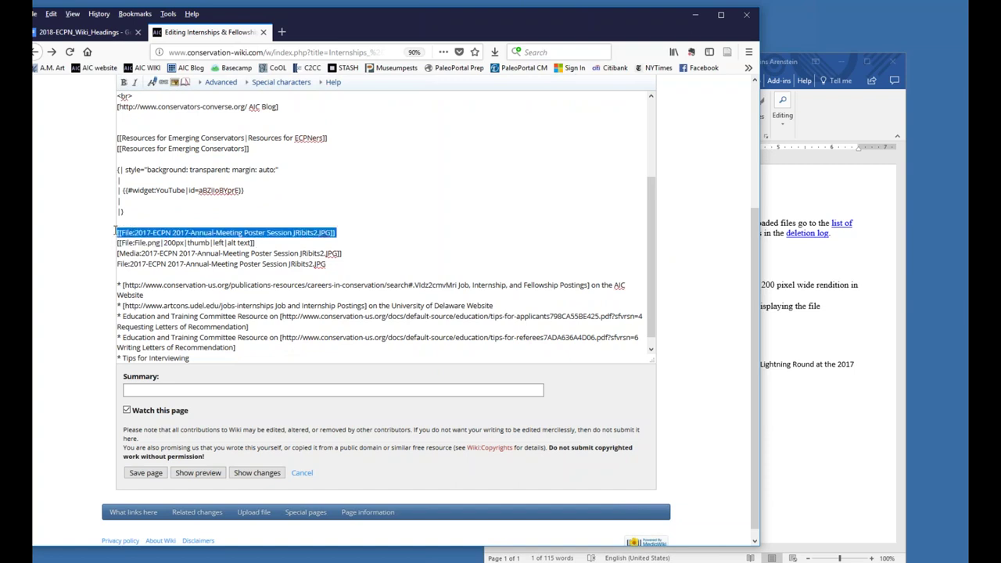
click(262, 243)
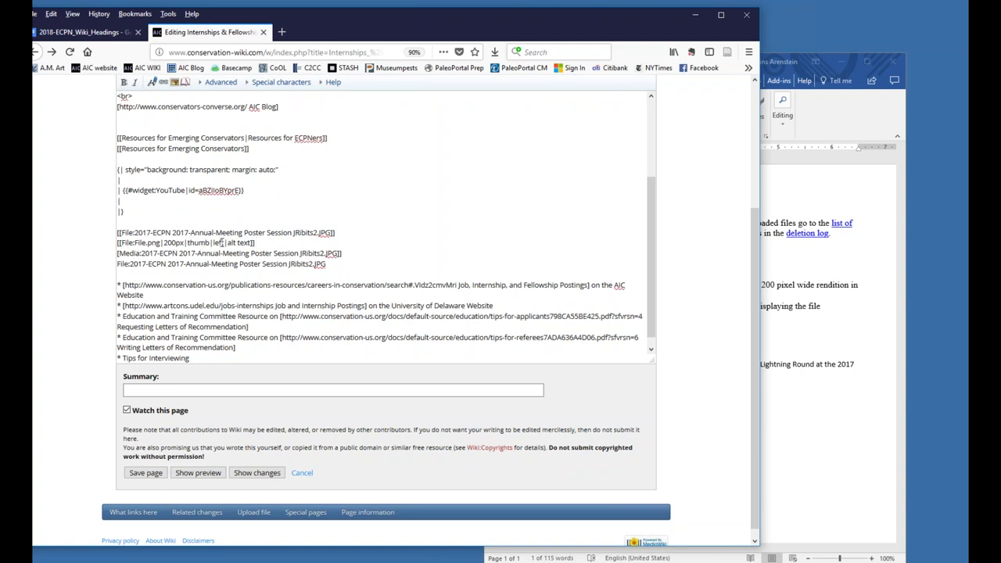
drag(227, 242, 250, 243)
click(796, 399)
drag(589, 397, 508, 358)
key(ctrl+c)
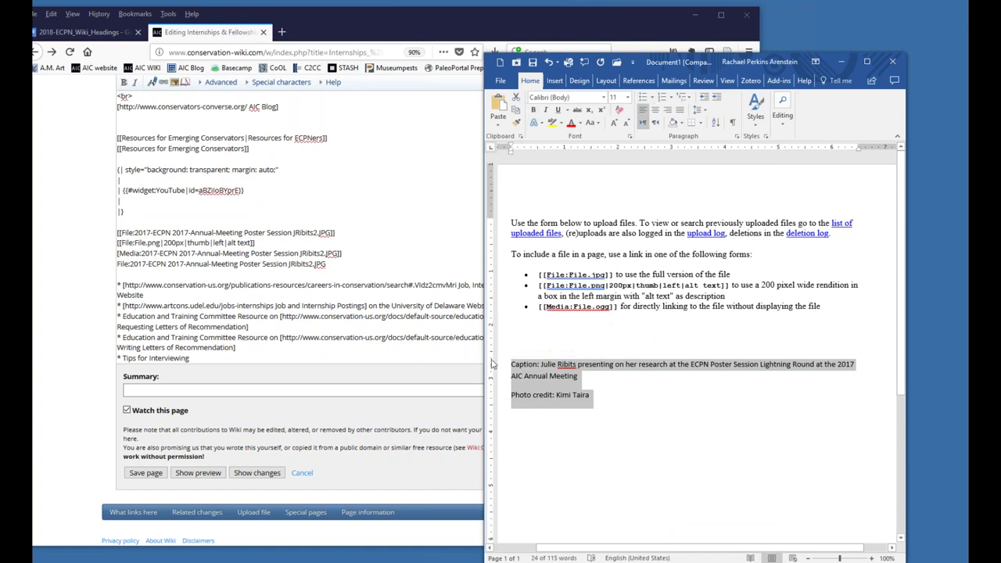
Step: Replace "alt text" in the thumbnail link with the copied caption and photo credit, keeping the closing brackets directly after the credit
drag(250, 243, 226, 243)
click(250, 242)
key(BackSpace)
key(BackSpace)
key(BackSpace)
key(BackSpace)
key(BackSpace)
key(BackSpace)
key(BackSpace)
key(BackSpace)
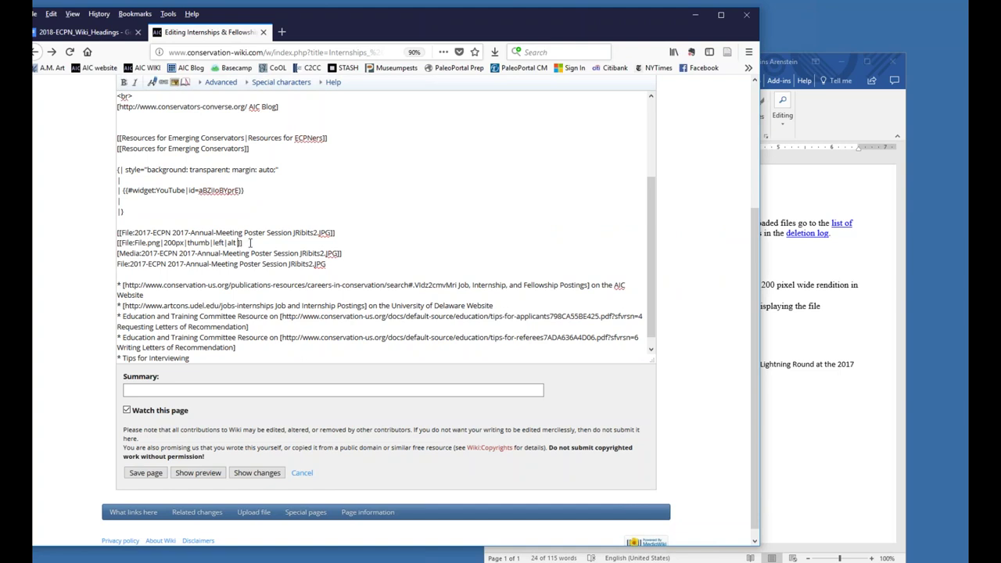
key(ctrl+v)
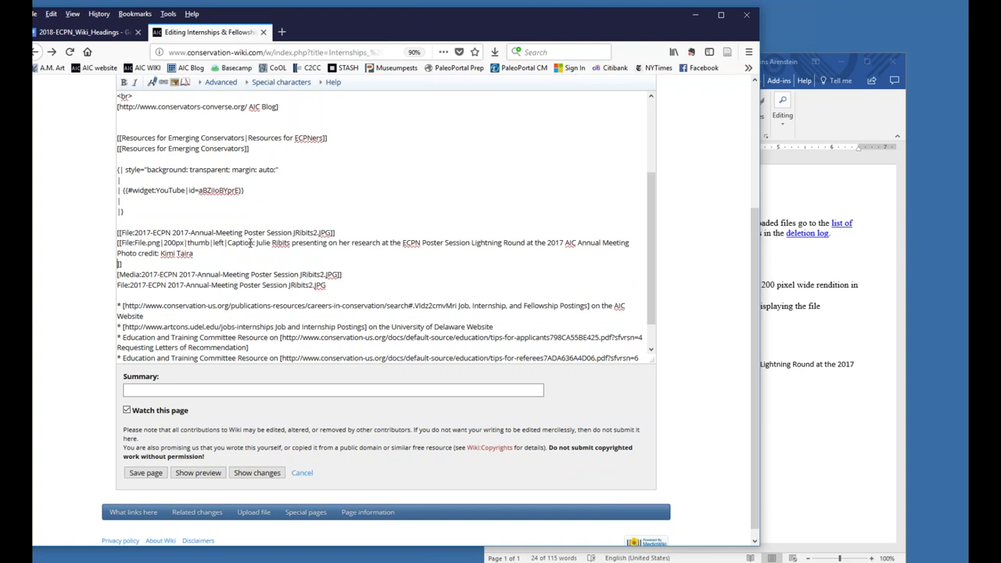
key(BackSpace)
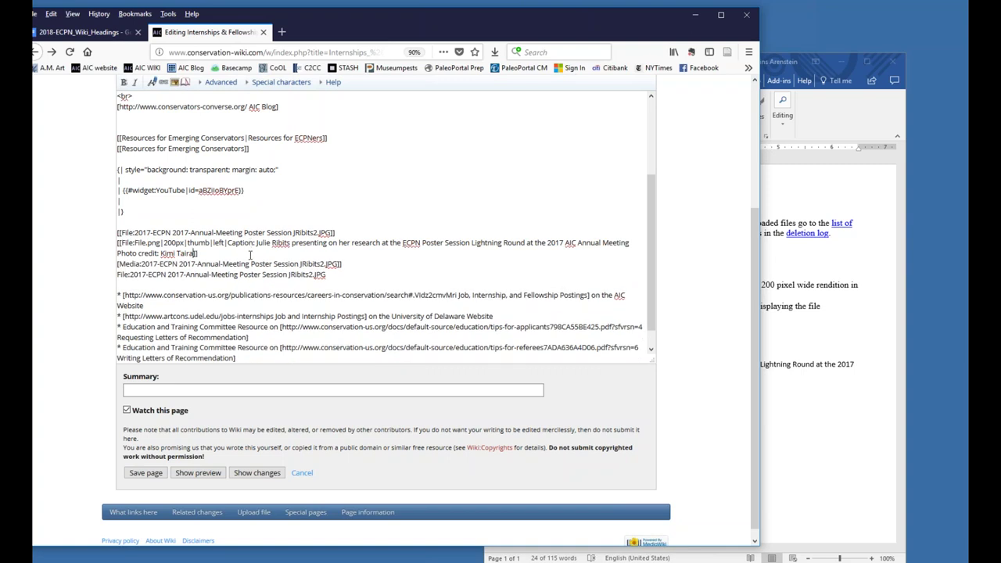
Step: Preview the edited page and examine how the full-size image displays below the embedded video
click(118, 274)
click(129, 264)
click(203, 473)
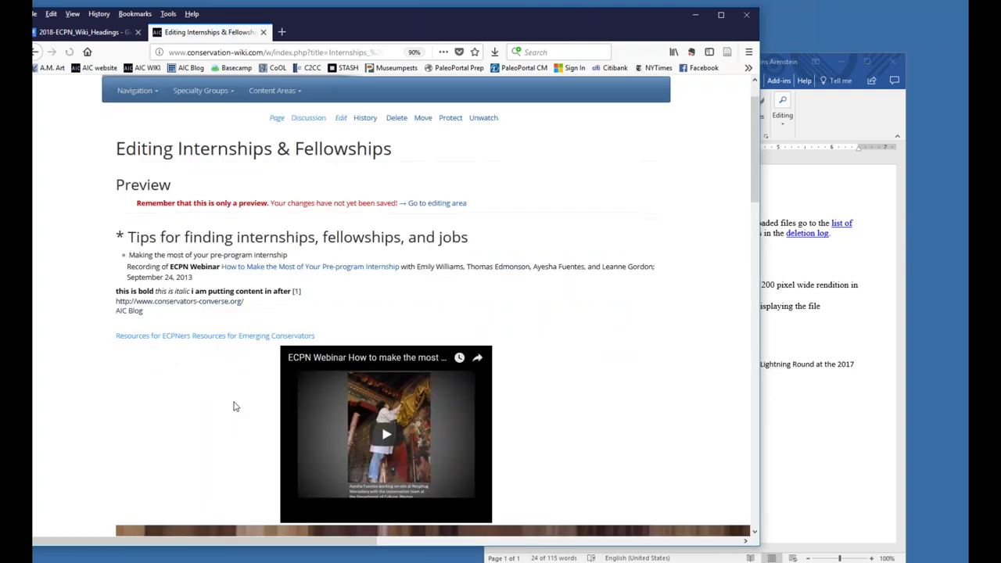
scroll(235, 406, down, 6)
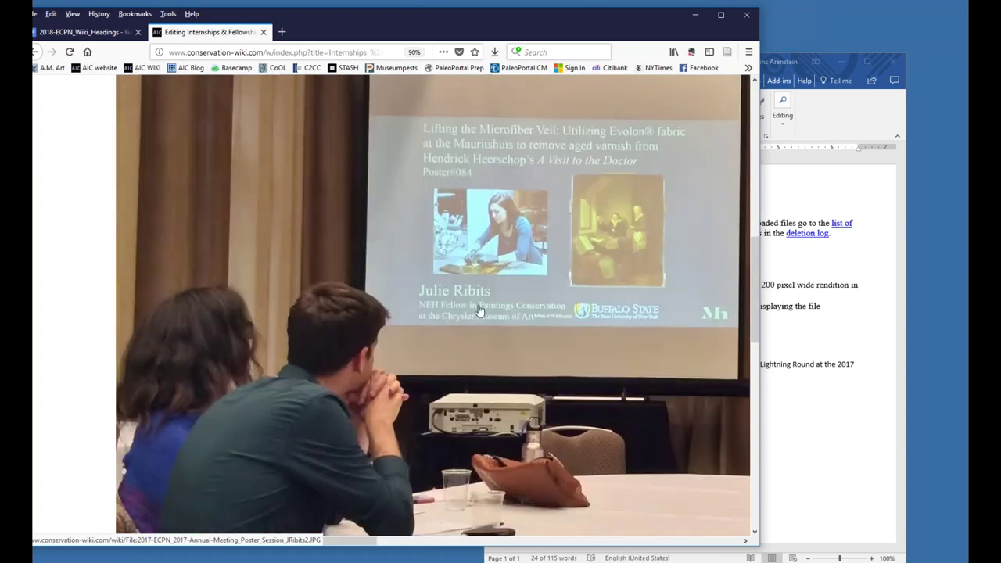
Step: Examine the preview below the full-size image and compare the thumbnail box and Media line with their code
scroll(479, 311, down, 3)
scroll(476, 303, up, 2)
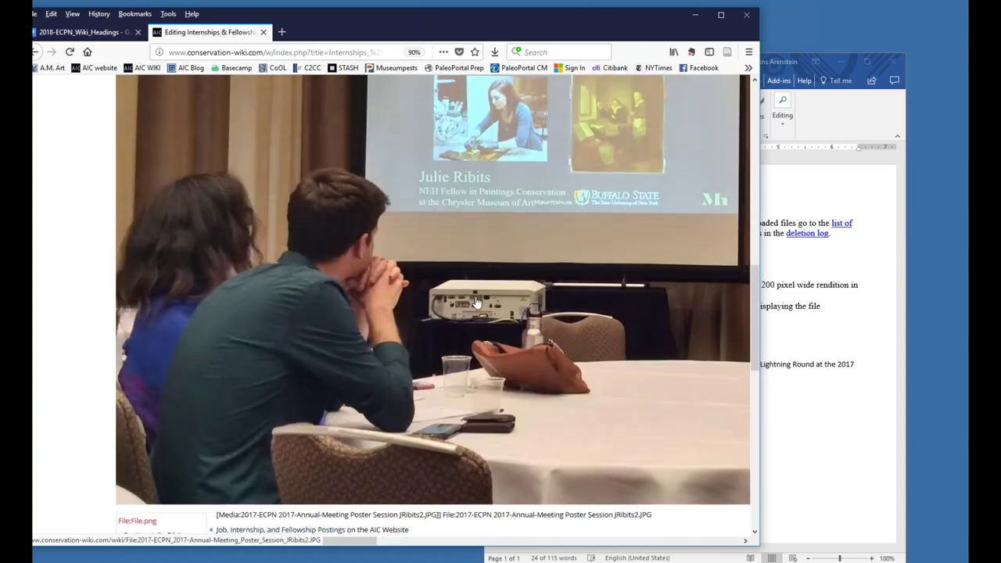
scroll(477, 303, down, 5)
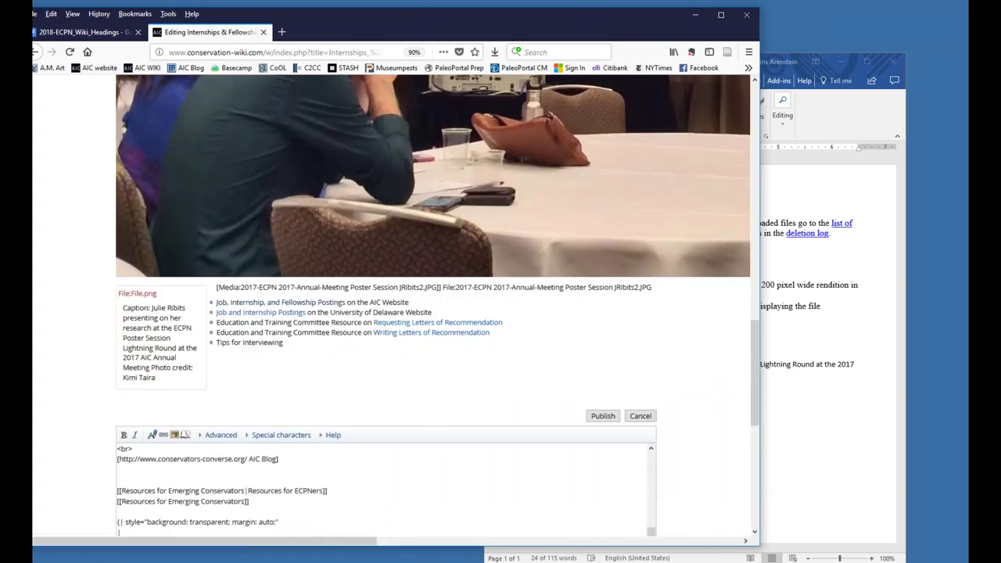
scroll(375, 293, up, 2)
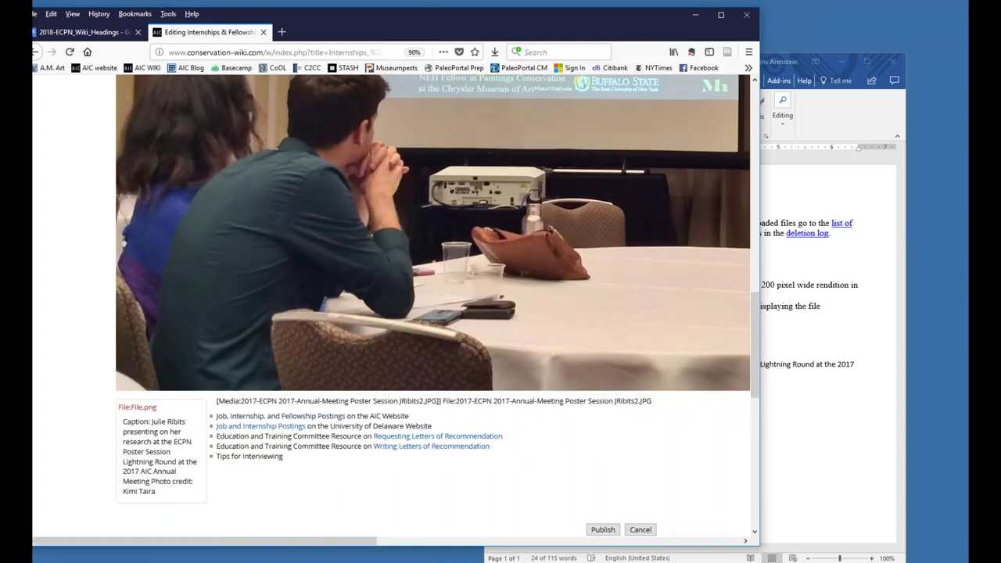
scroll(383, 283, down, 5)
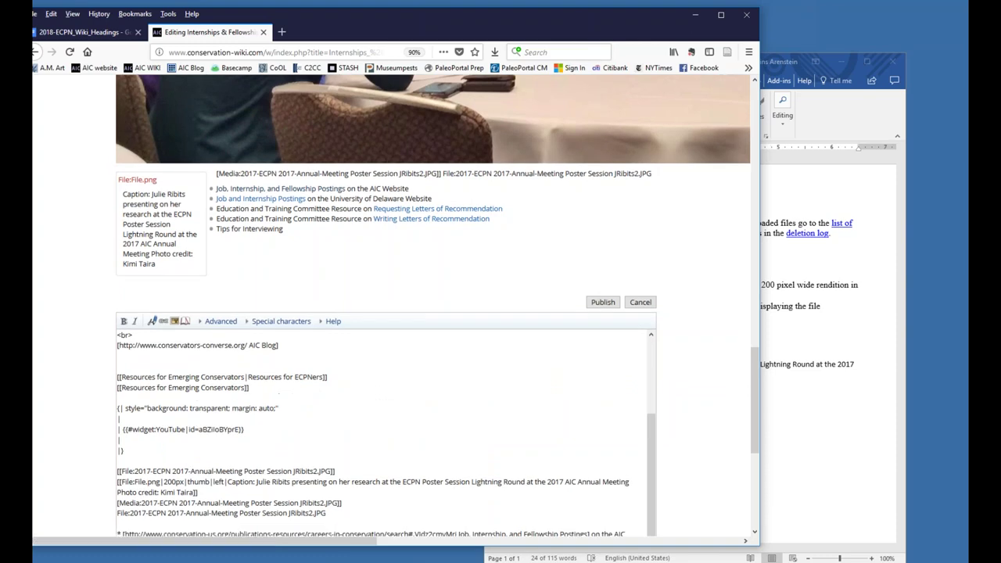
scroll(299, 277, up, 3)
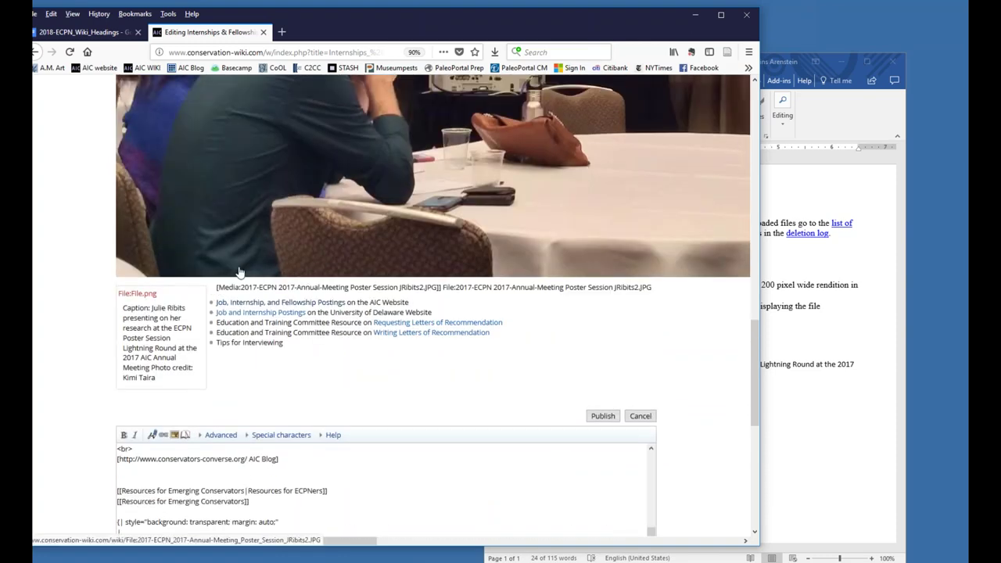
scroll(239, 274, down, 3)
scroll(426, 273, down, 4)
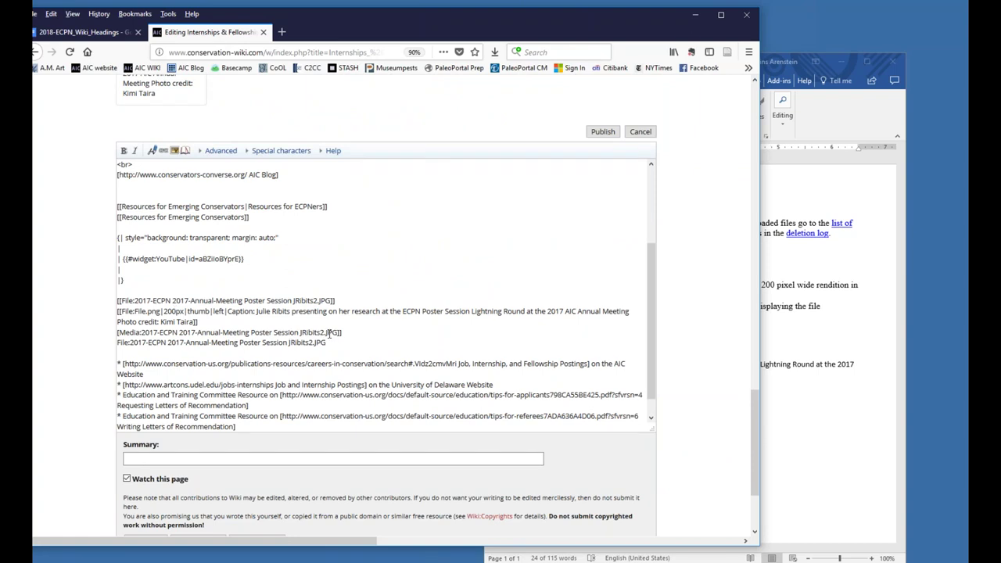
Step: Replace "File.png" in the thumbnail link with the image file name copied from the Media link
drag(338, 333, 142, 333)
key(ctrl+c)
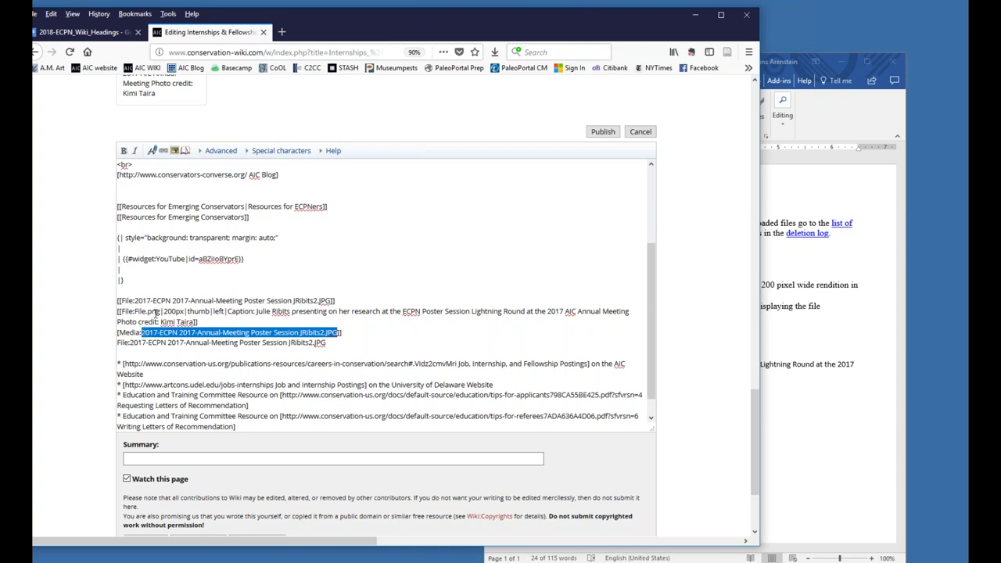
drag(160, 311, 135, 312)
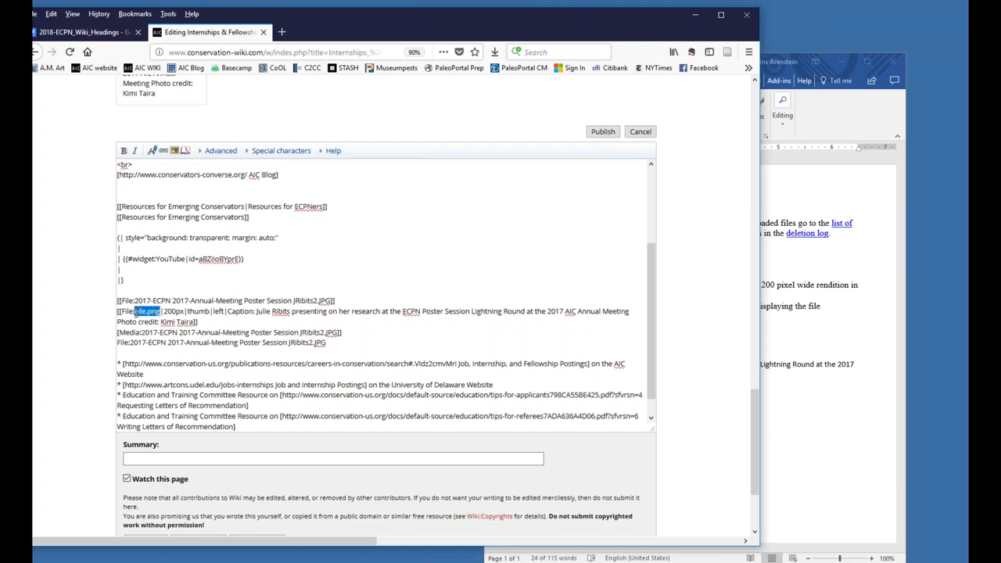
key(ctrl+v)
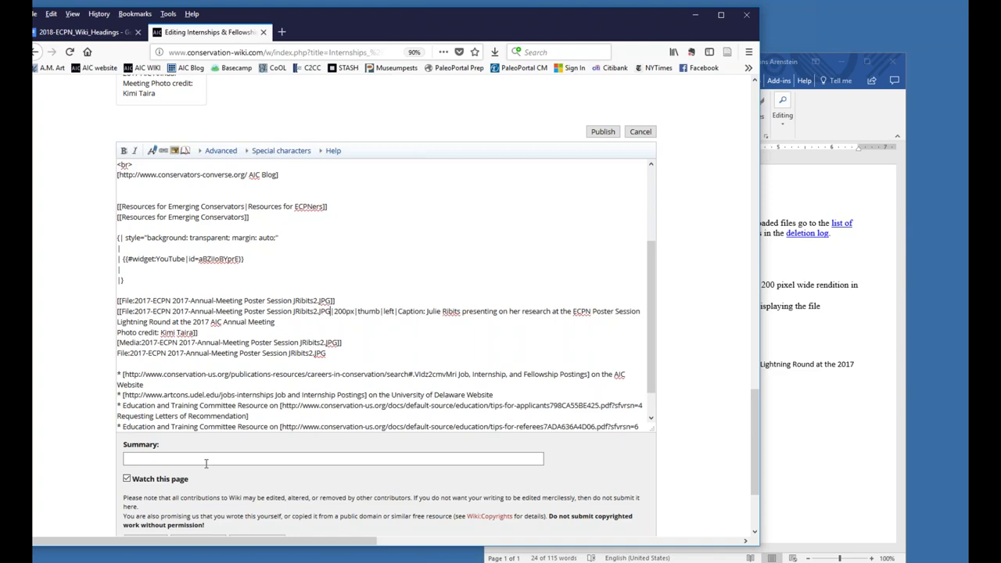
Step: Preview the edited page and examine the thumbnail, its caption and the Media line beside it
scroll(135, 311, down, 3)
click(198, 411)
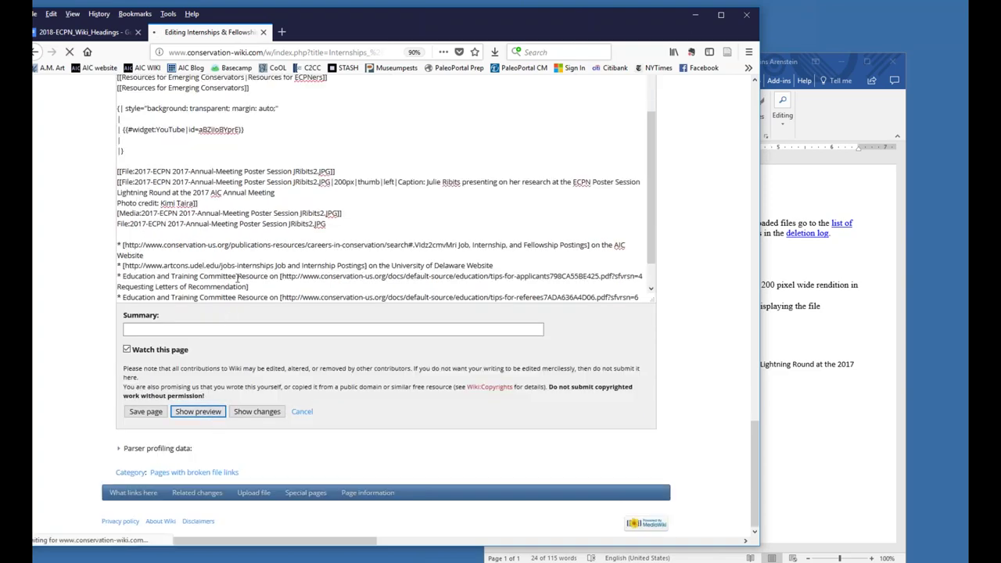
scroll(245, 301, down, 5)
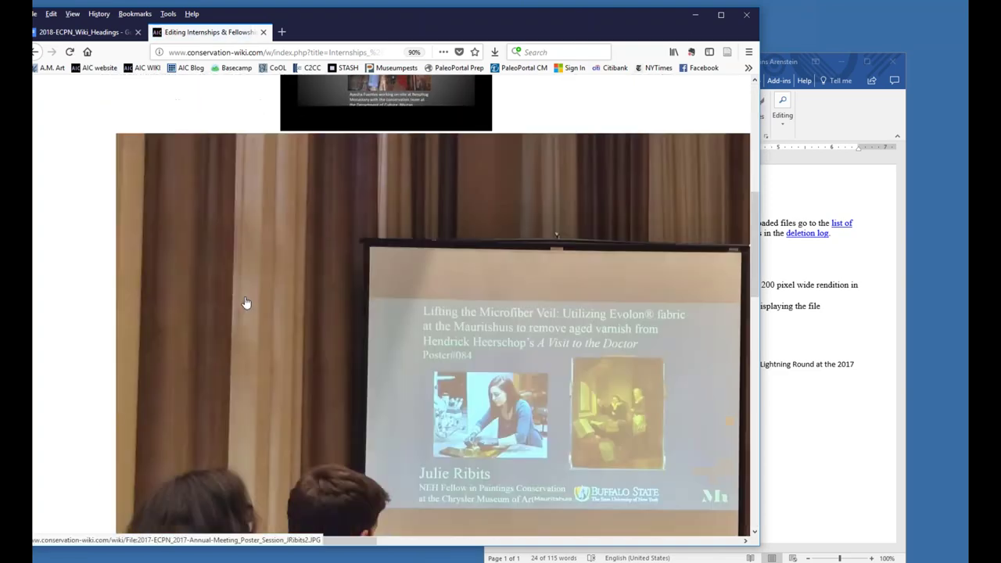
scroll(362, 174, down, 5)
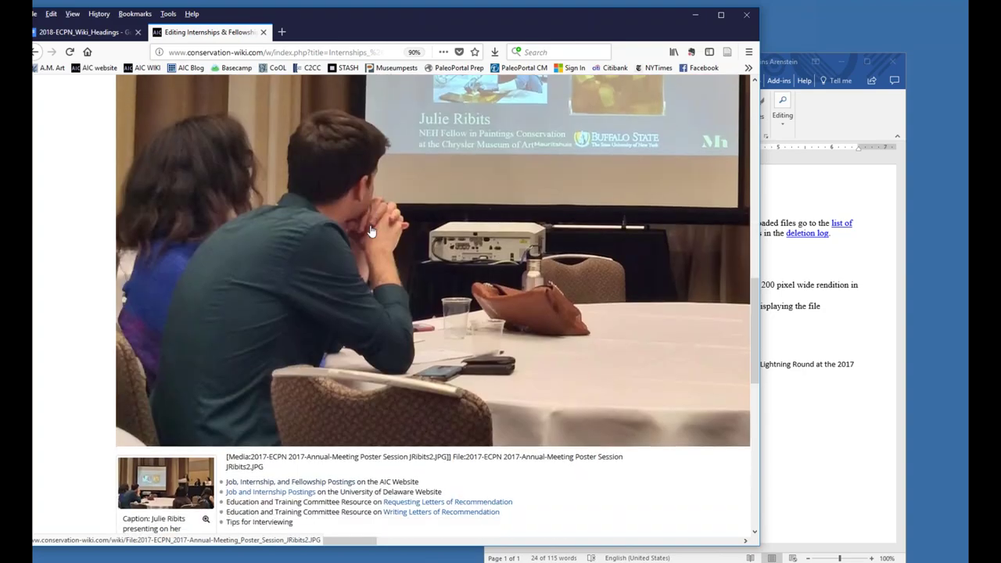
scroll(371, 231, down, 5)
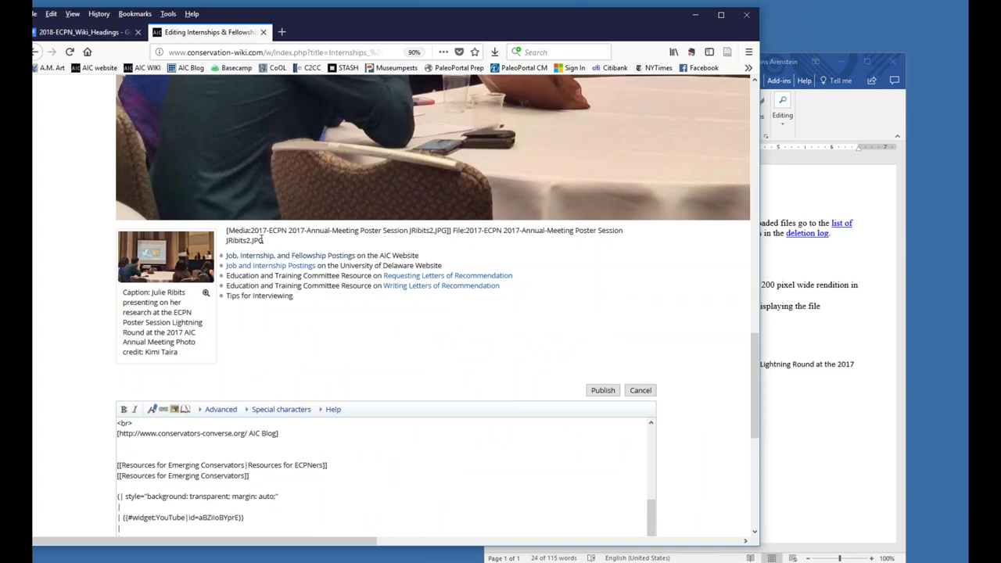
scroll(334, 360, down, 3)
scroll(325, 338, up, 6)
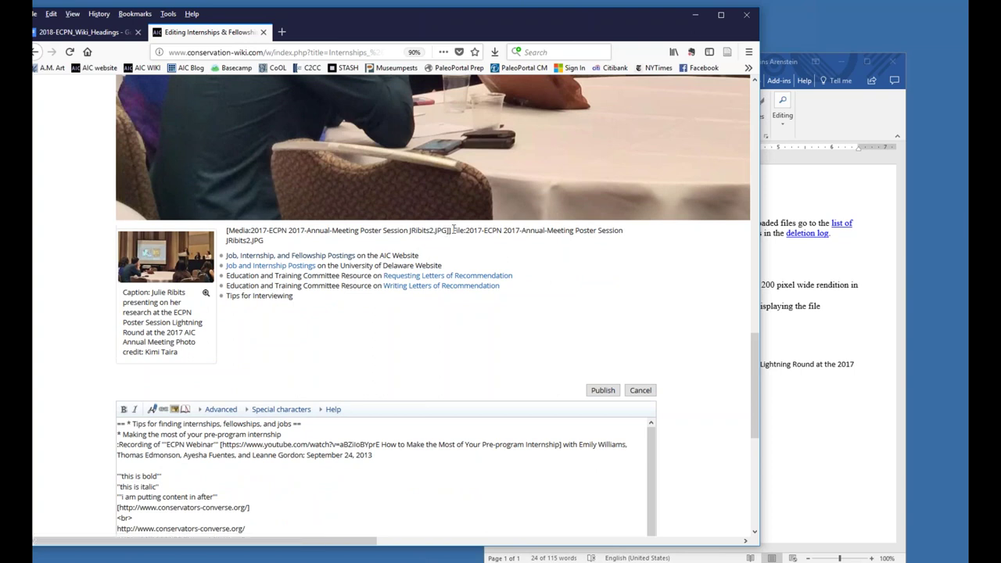
scroll(331, 353, down, 4)
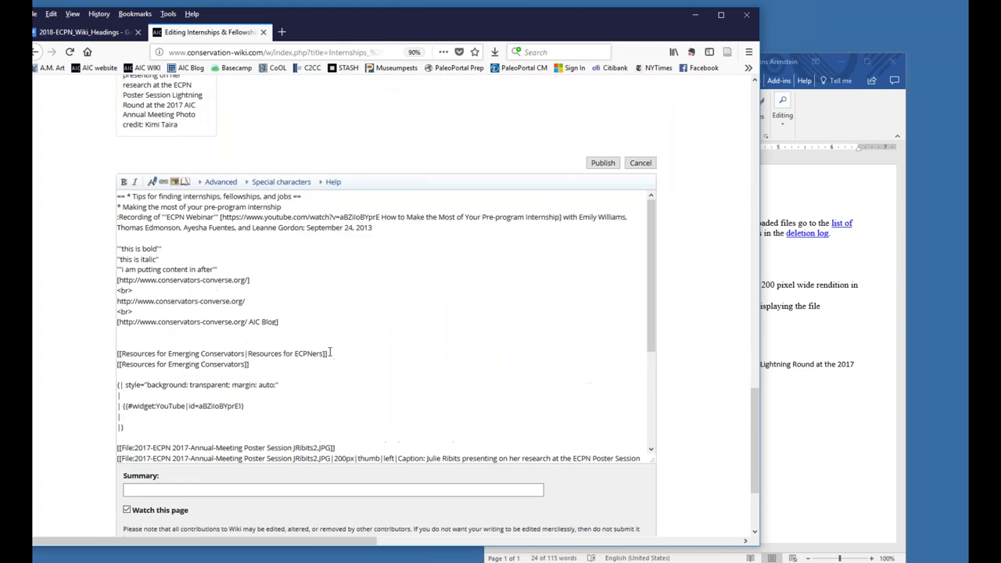
Step: Check the link format in the Word document and add the missing opening square bracket before "Media:" in the wiki code
click(814, 337)
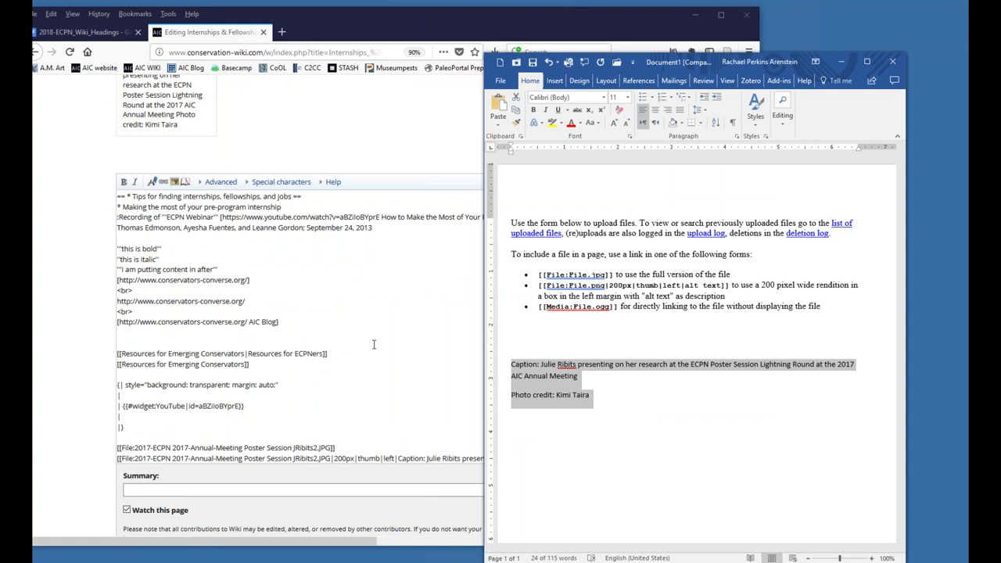
click(333, 364)
scroll(329, 361, down, 2)
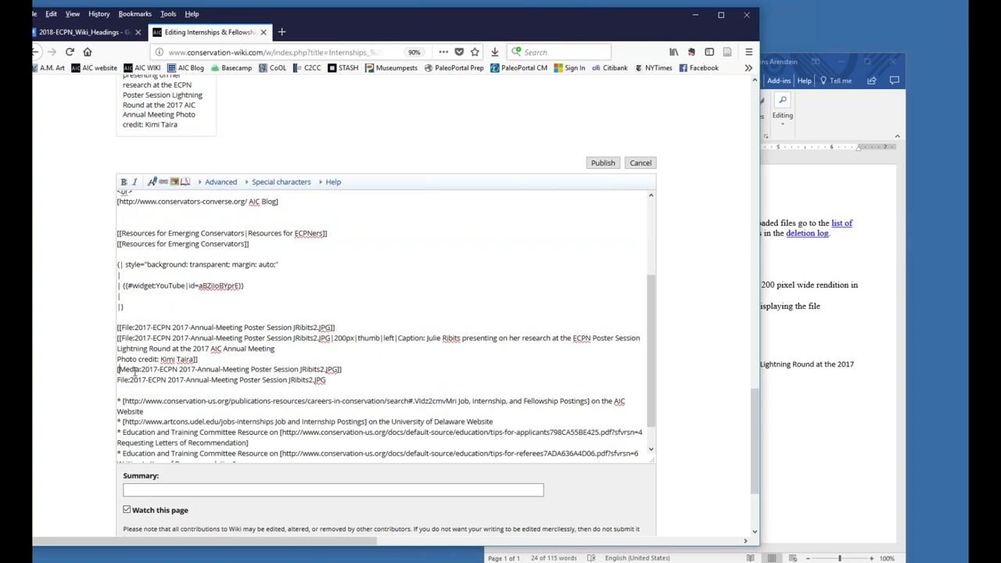
text([)
key(End)
key(Down)
key(shift+Home)
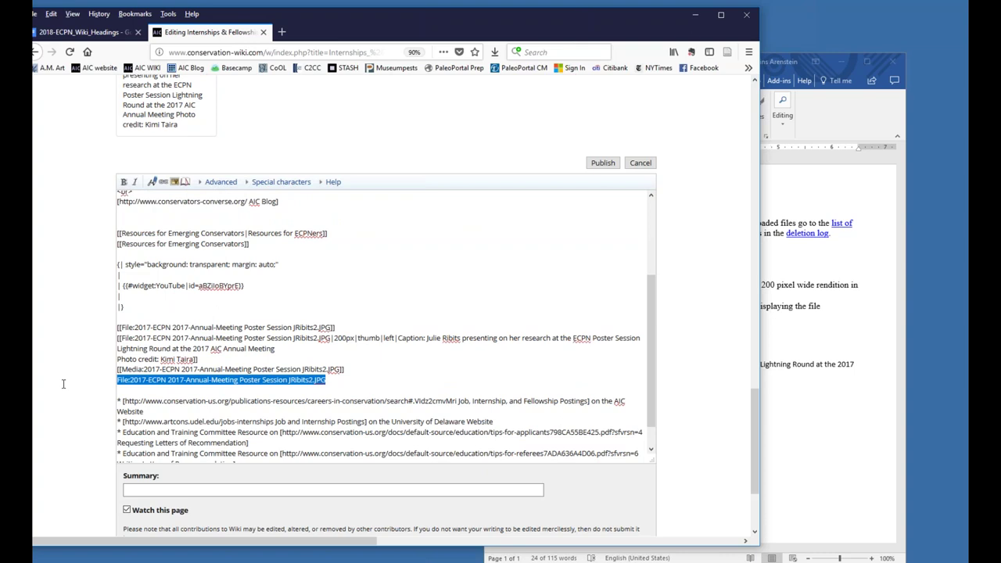
click(363, 370)
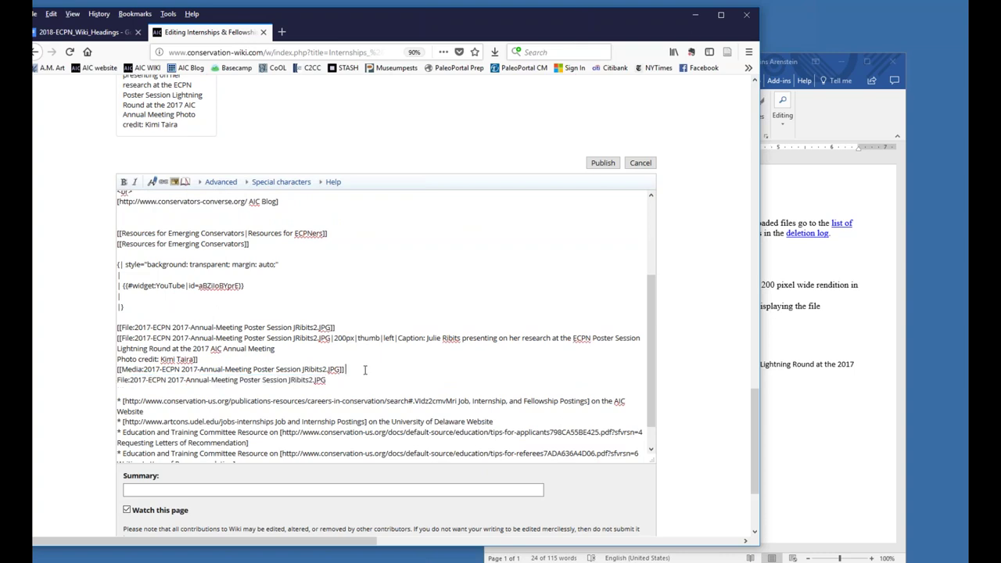
Step: Preview the page again and examine the Media link and the plain file name text beside it
scroll(364, 369, down, 5)
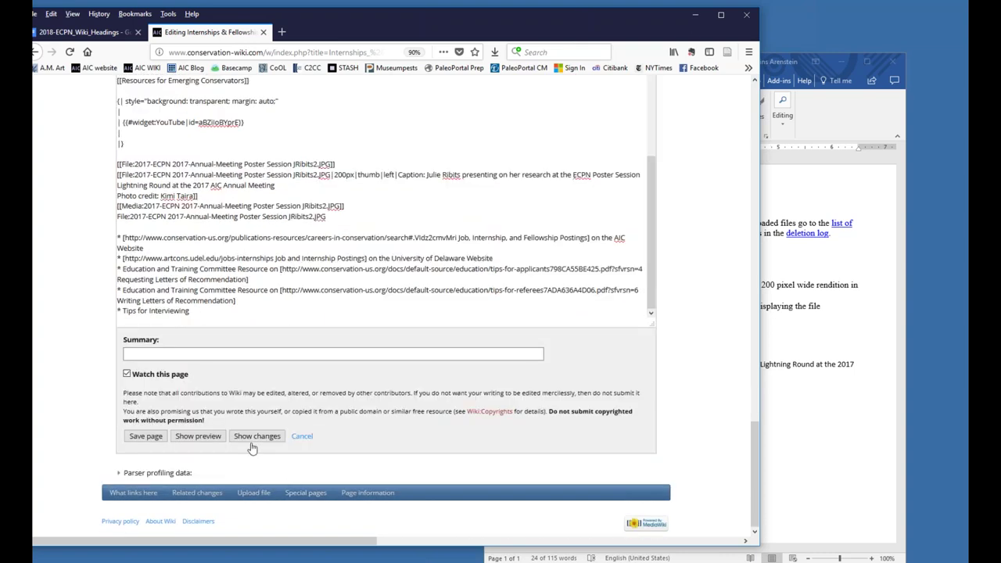
click(198, 436)
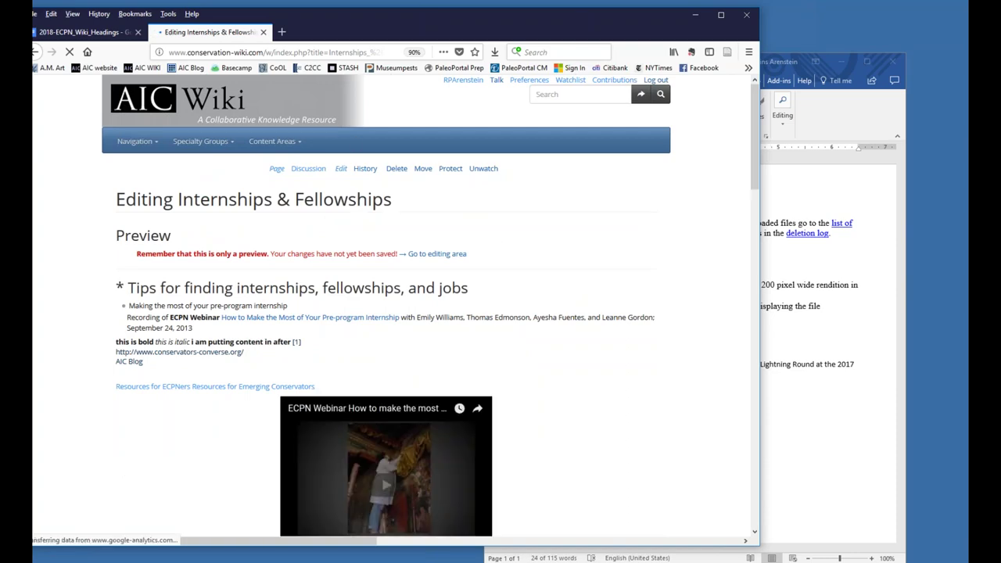
scroll(358, 159, down, 15)
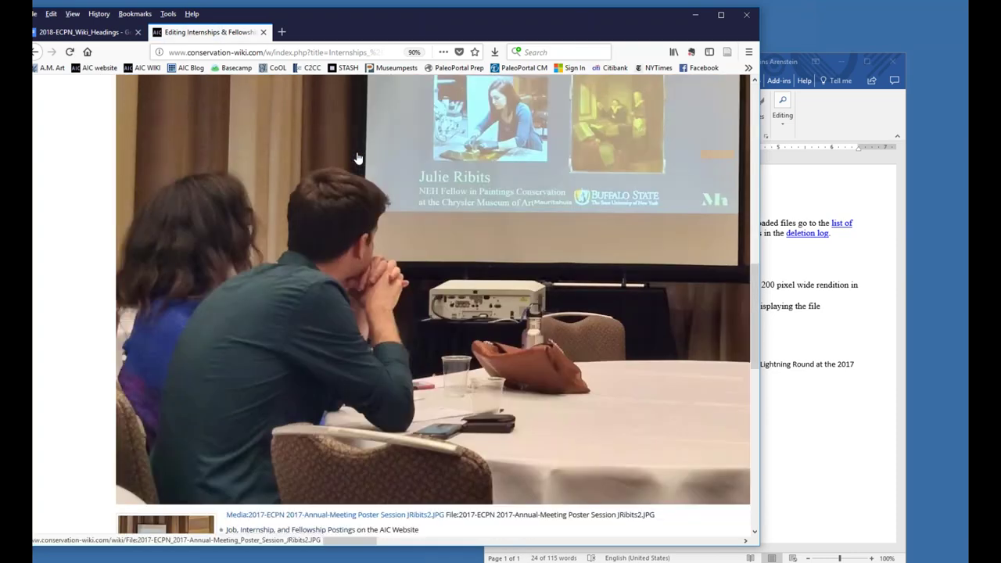
scroll(357, 159, down, 3)
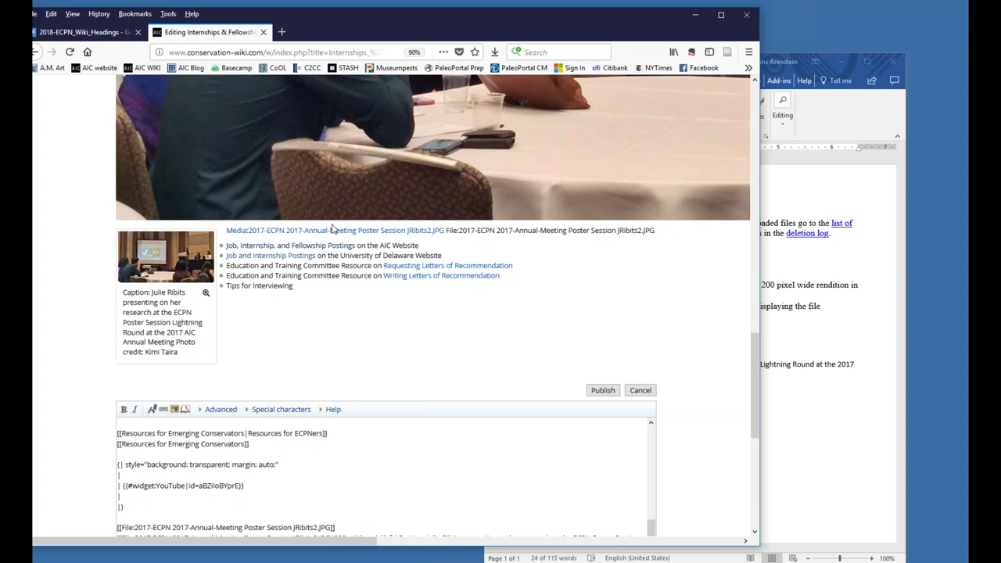
drag(498, 230, 569, 232)
click(448, 231)
drag(446, 231, 561, 236)
click(560, 236)
Step: Delete the leftover unbracketed "File:" name line below the Media link in the page code
scroll(293, 176, down, 5)
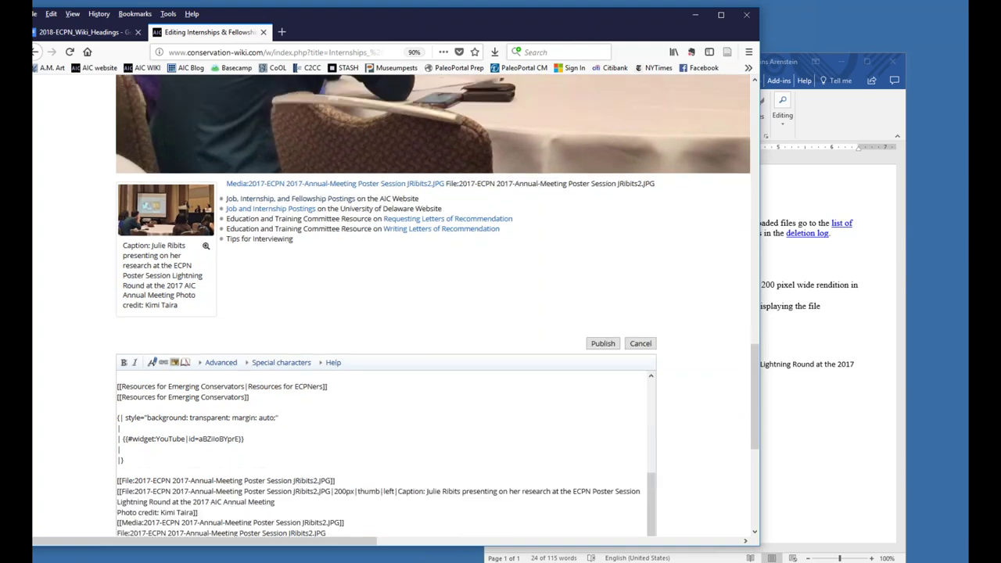
scroll(337, 276, up, 3)
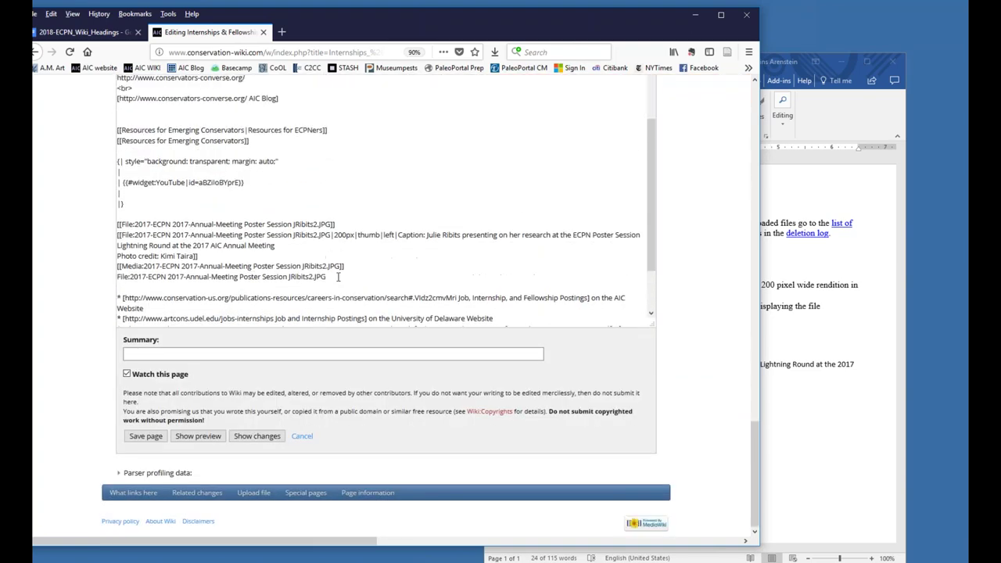
drag(326, 324, 83, 335)
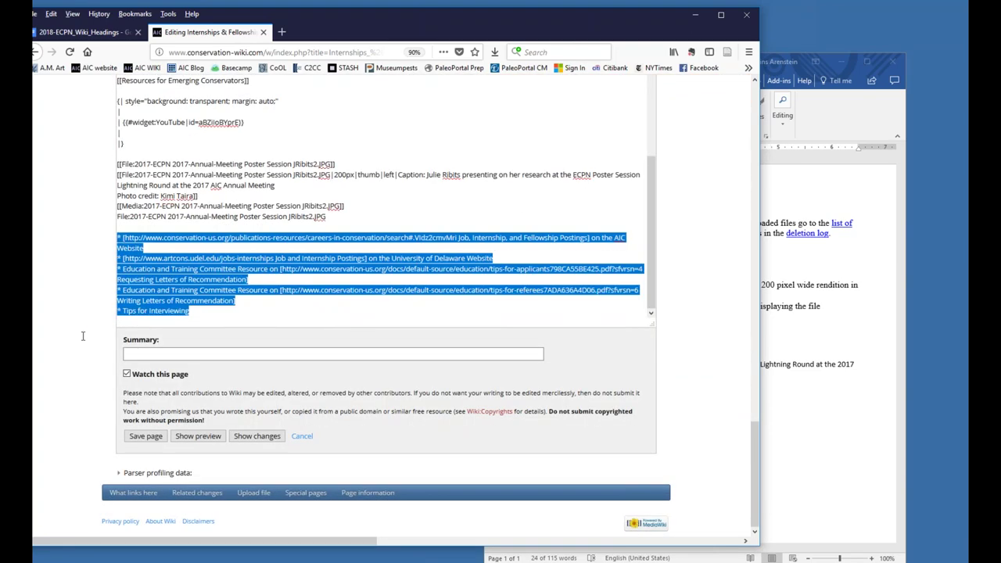
click(227, 216)
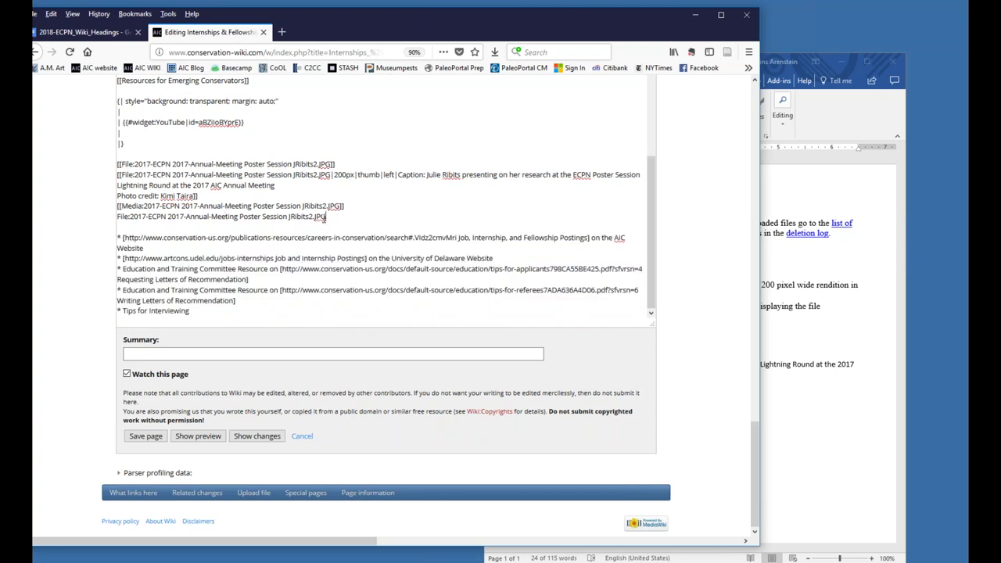
drag(325, 216, 117, 217)
key(Delete)
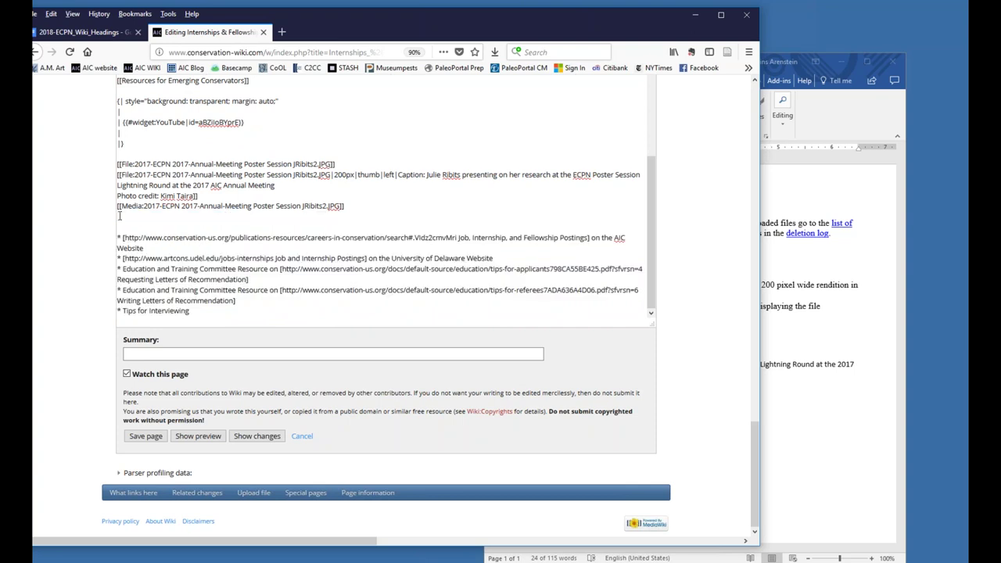
Step: Delete the full-size image link above the thumbnail code, leaving the thumbnail and Media links in place
drag(341, 165, 103, 165)
click(102, 166)
drag(338, 164, 112, 165)
key(Delete)
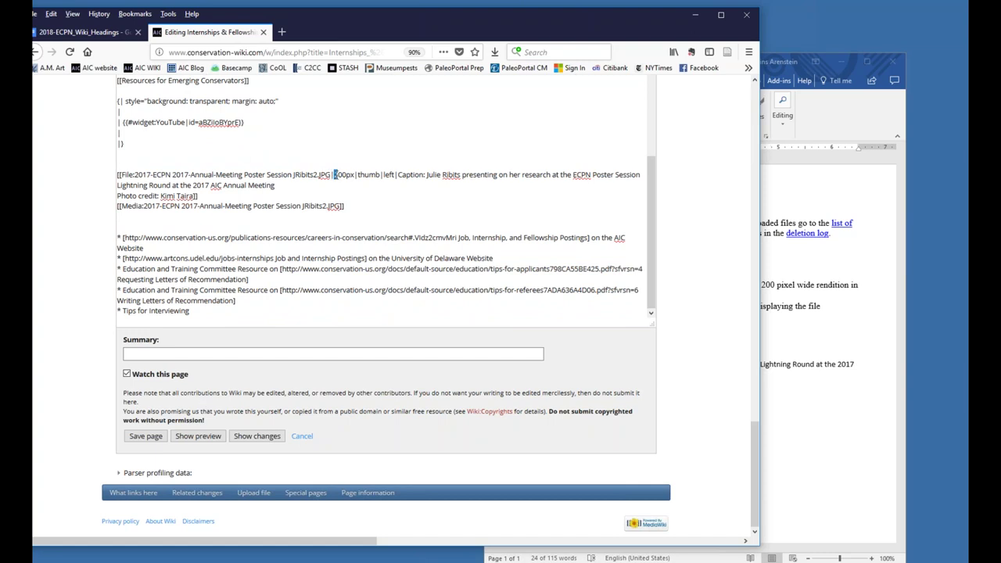
Step: Set the thumbnail's width to 300px and its alignment to right in the image link
text(3)
double_click(390, 176)
text(right)
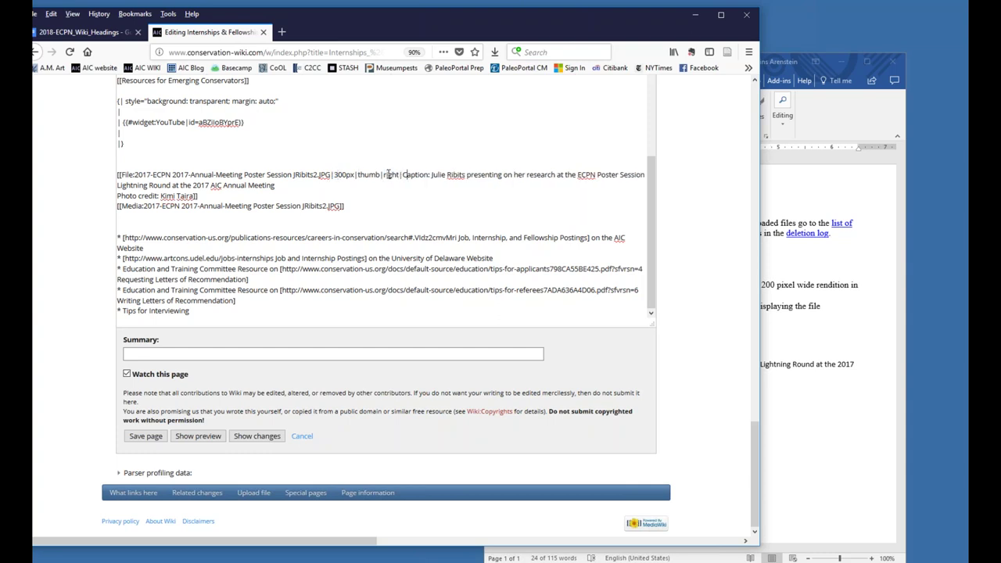
Step: Remove the "Caption:" prefix from the thumbnail description and join the photo credit to the caption's line
key(ctrl+shift+Right)
key(BackSpace)
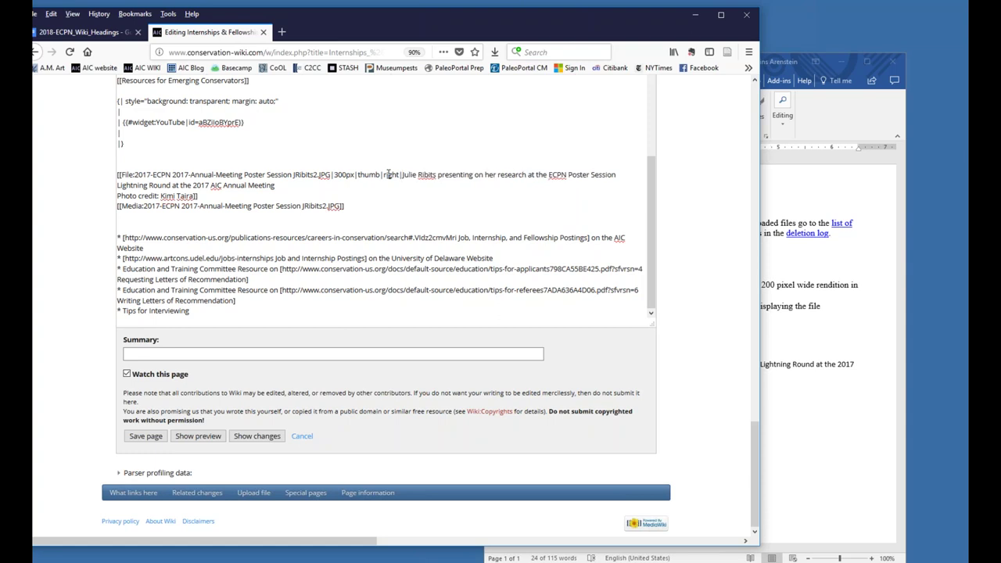
key(Delete)
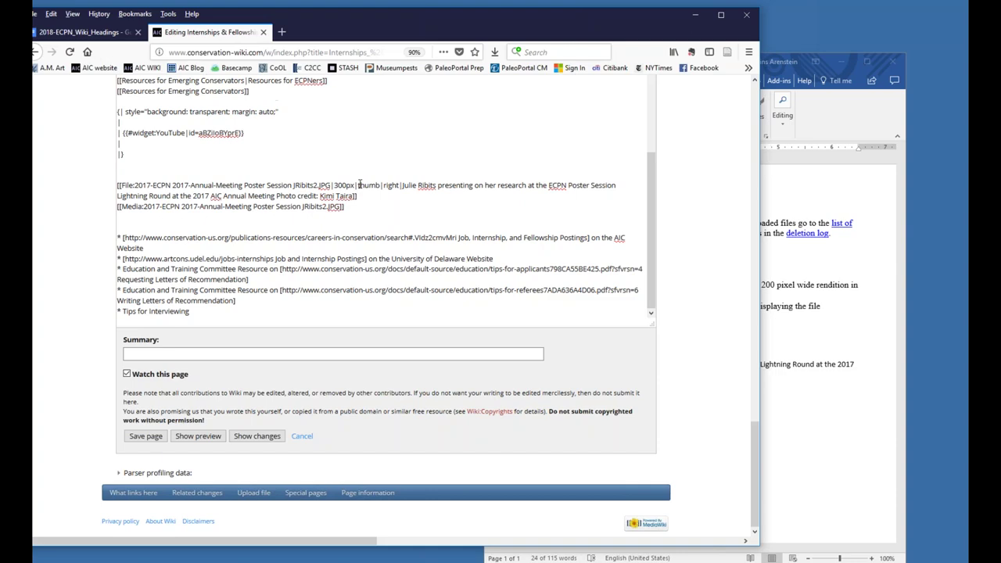
Step: Preview the page and examine the resized thumbnail, its caption and the Media link below the video
click(198, 436)
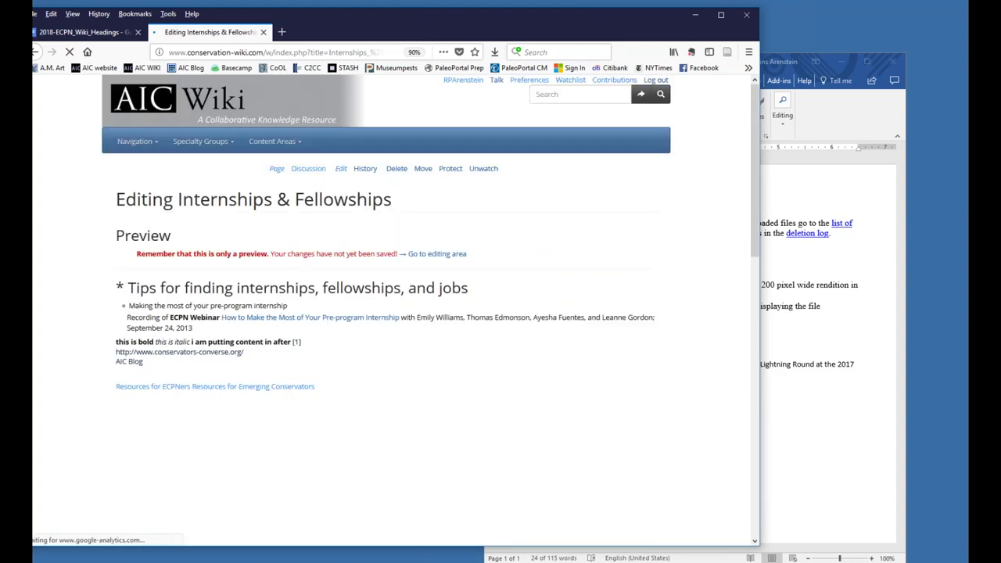
scroll(333, 321, down, 4)
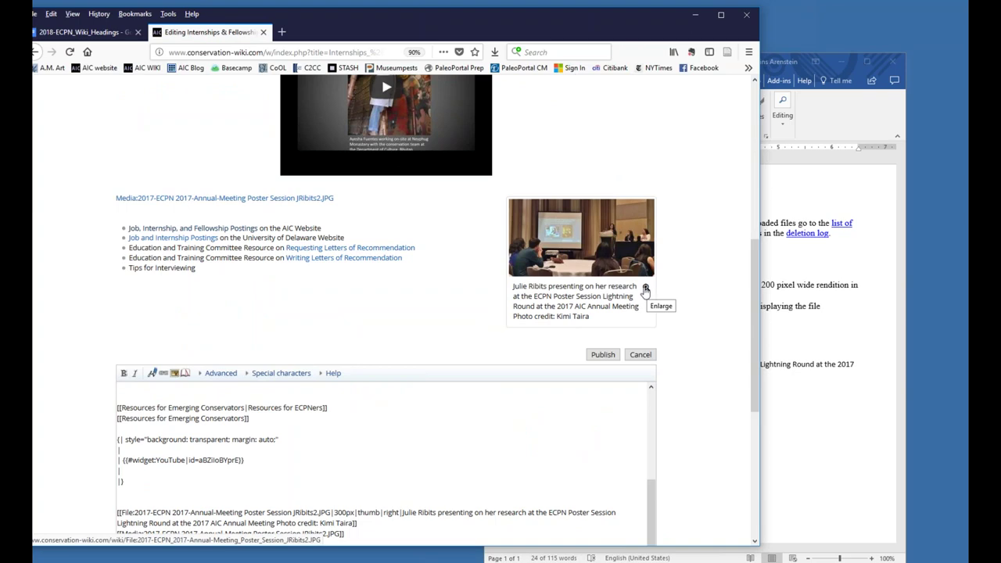
scroll(564, 364, down, 1)
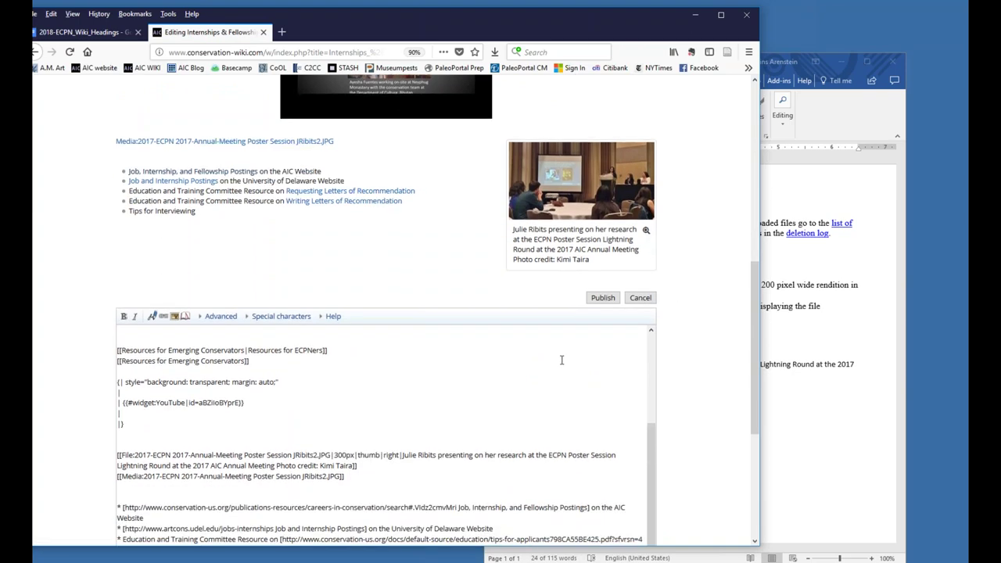
Step: Save the Internships & Fellowships page with the edit summary "added image for demo"
scroll(560, 359, down, 3)
click(257, 451)
text(added imag)
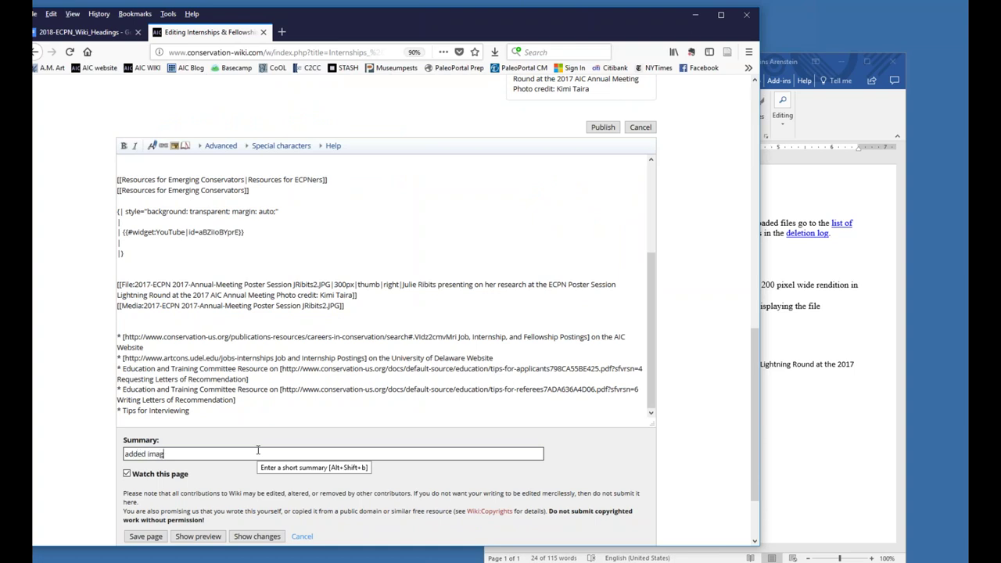
text(e for demo)
click(150, 538)
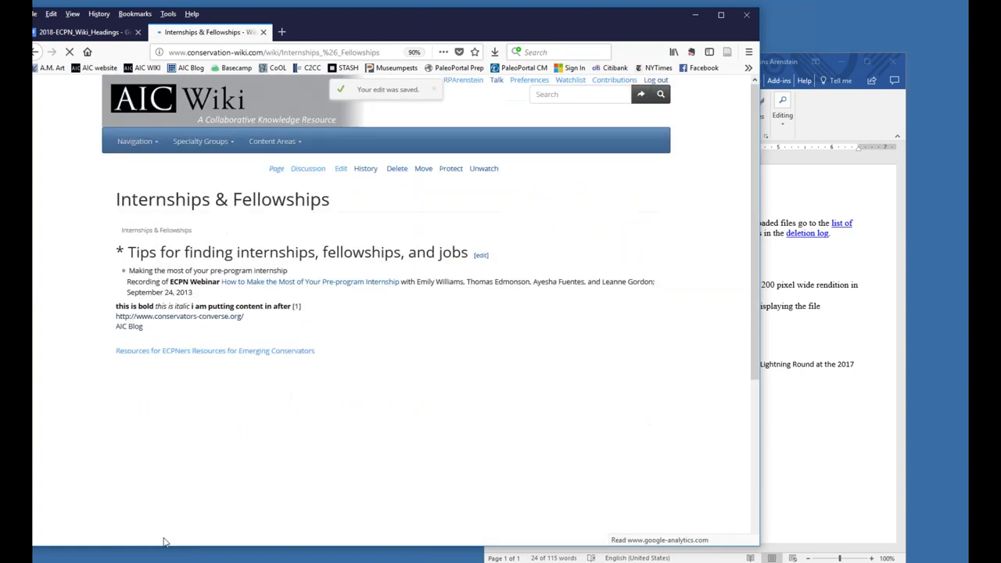
Step: Open the file page of the saved page's thumbnail, examine its file history, usage and metadata, and return to the article
scroll(577, 322, down, 5)
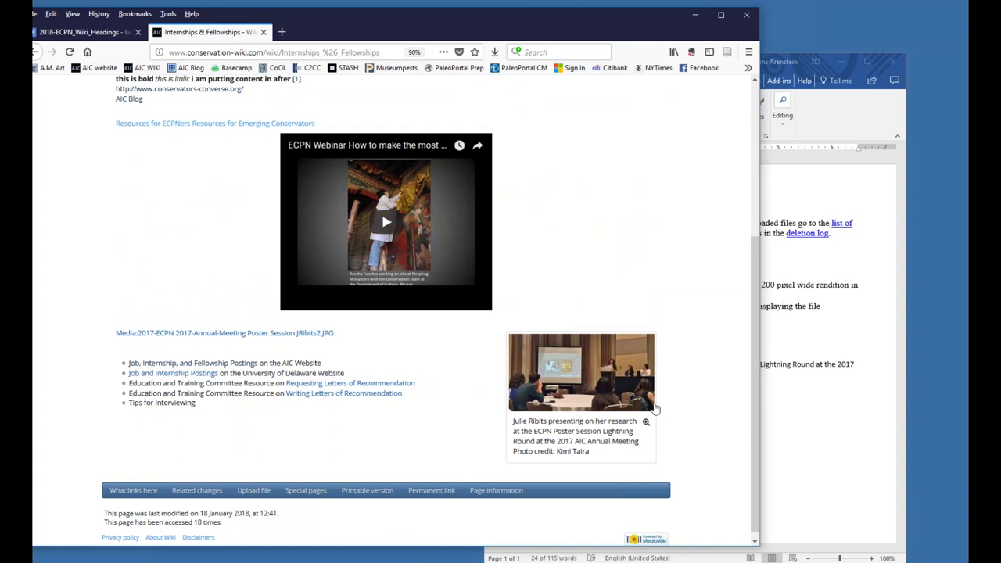
click(645, 424)
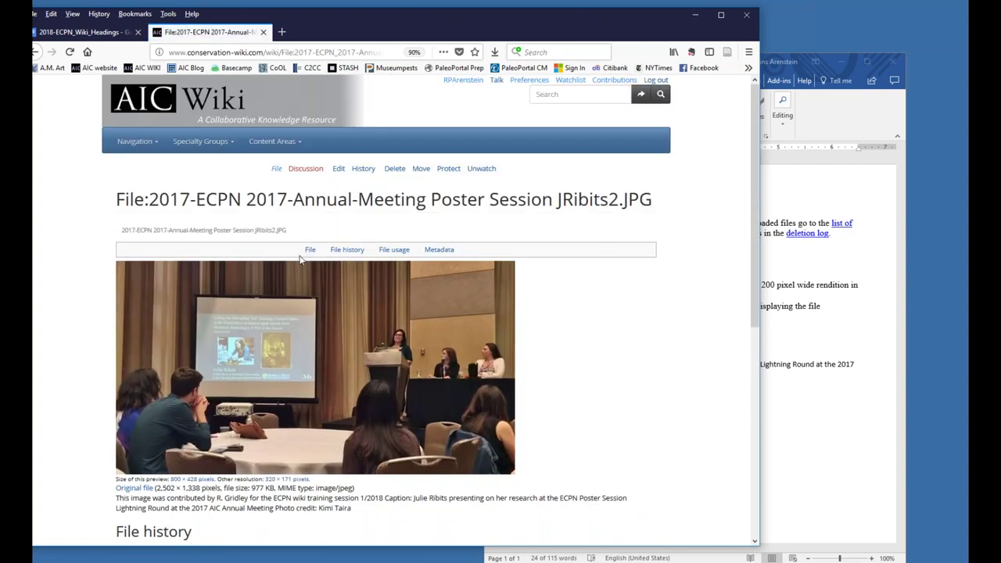
scroll(320, 387, down, 5)
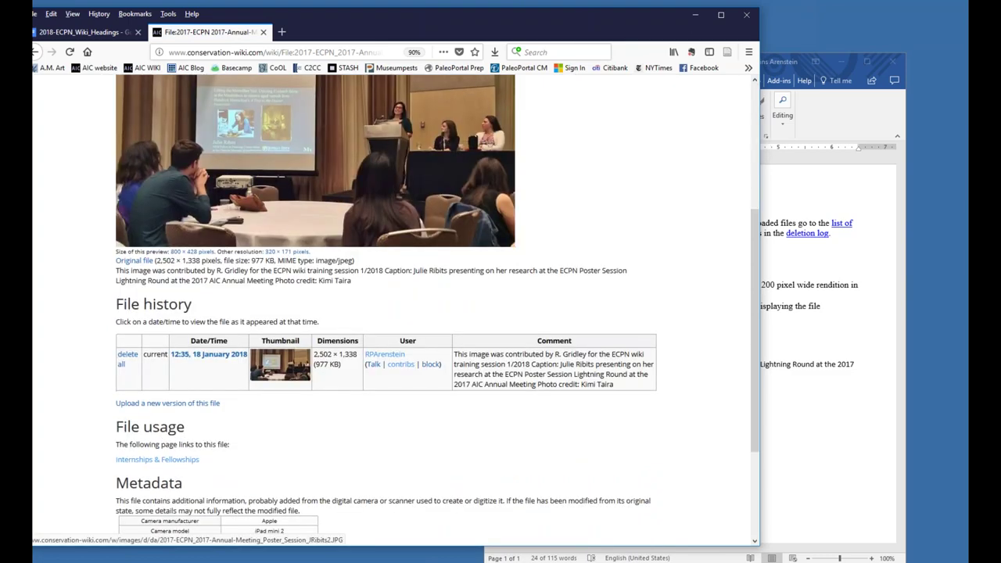
scroll(320, 393, down, 2)
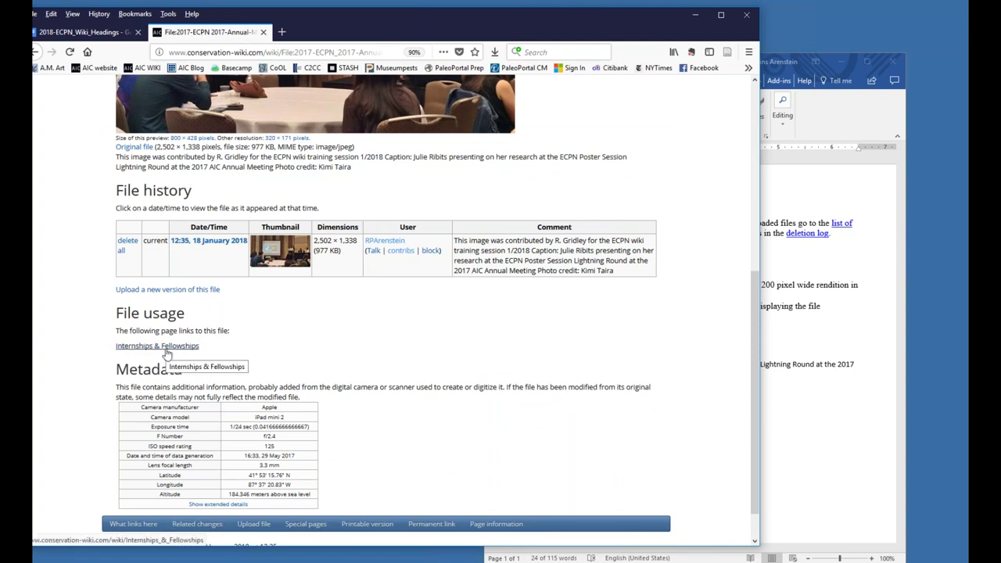
click(34, 55)
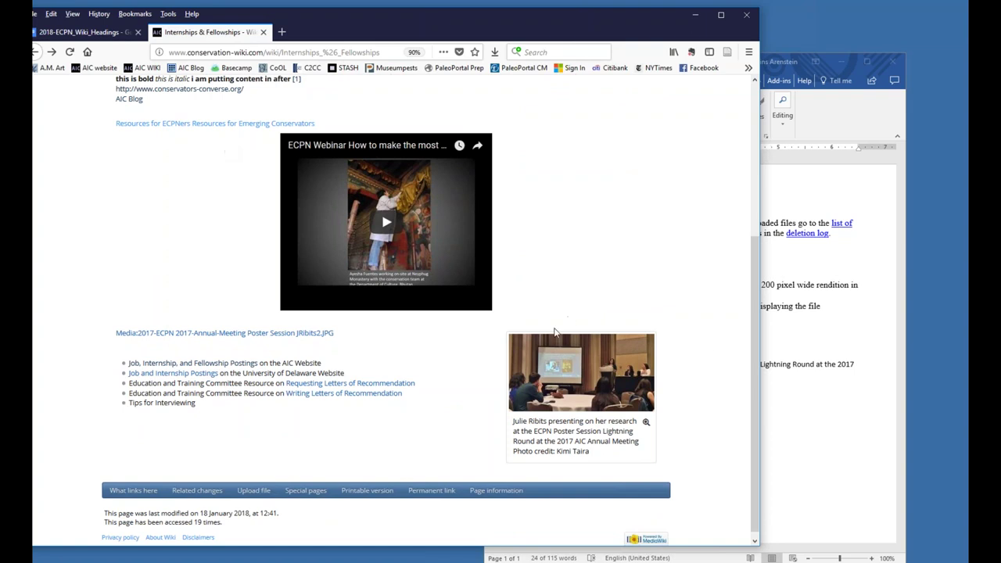
Step: Open the whole Internships & Fellowships page for editing again
scroll(547, 351, down, 1)
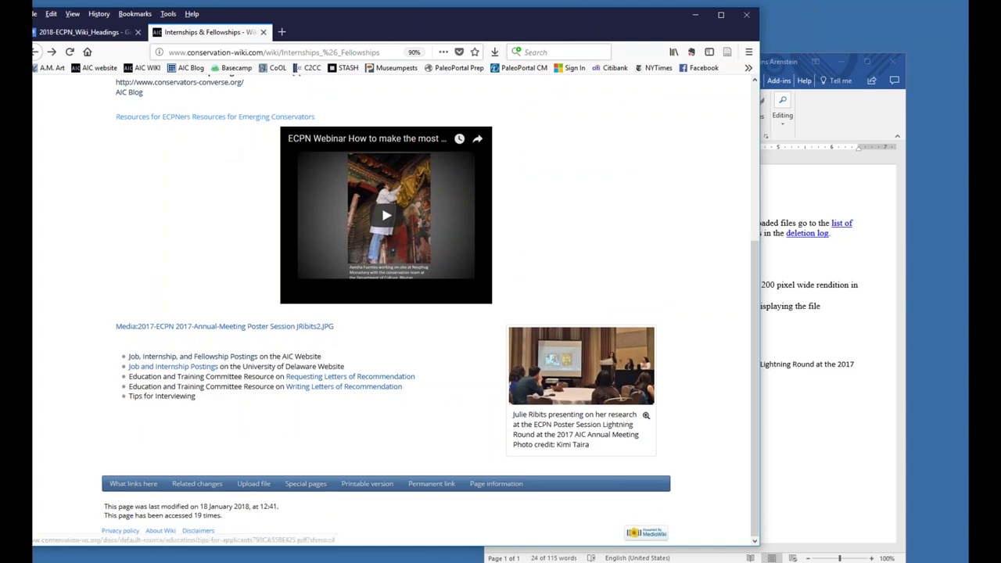
scroll(312, 117, up, 3)
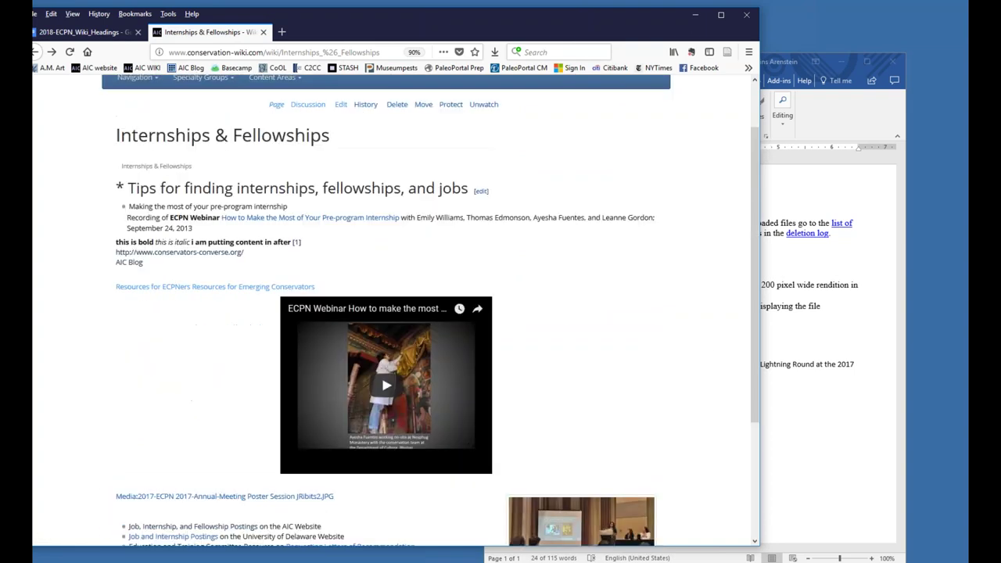
click(341, 105)
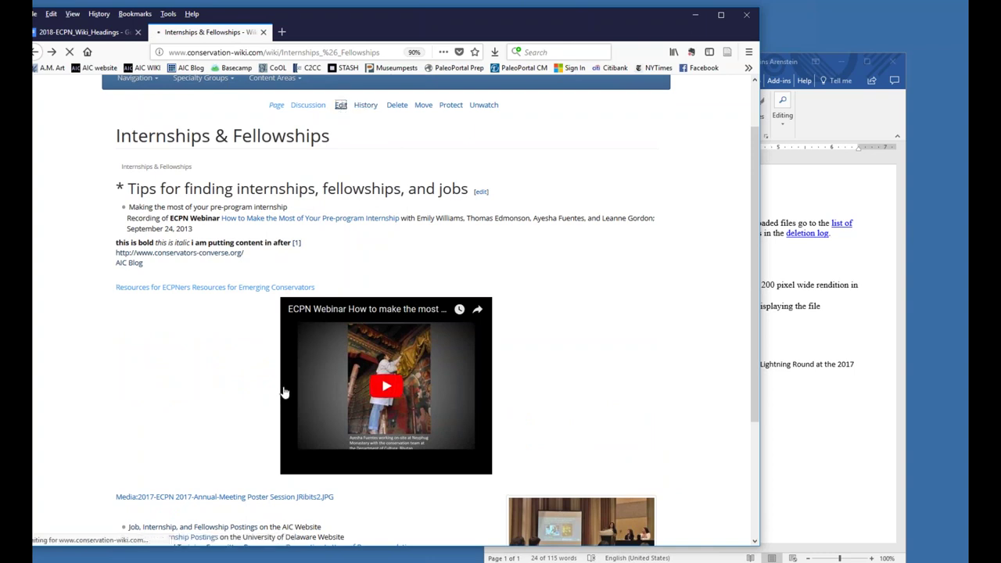
Step: Look through the page's wikitext and the options above and below the editing area
scroll(284, 382, down, 3)
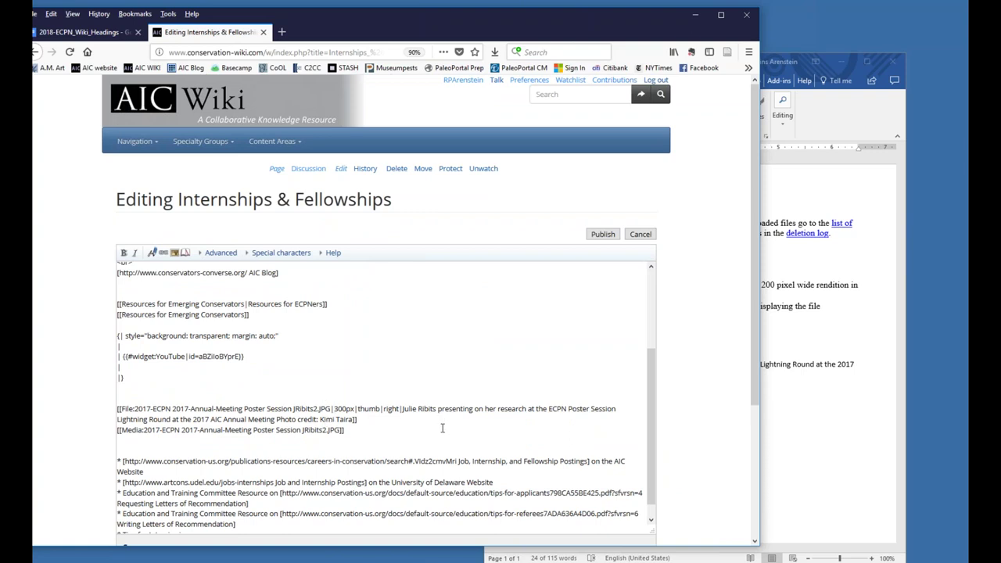
scroll(442, 425, up, 4)
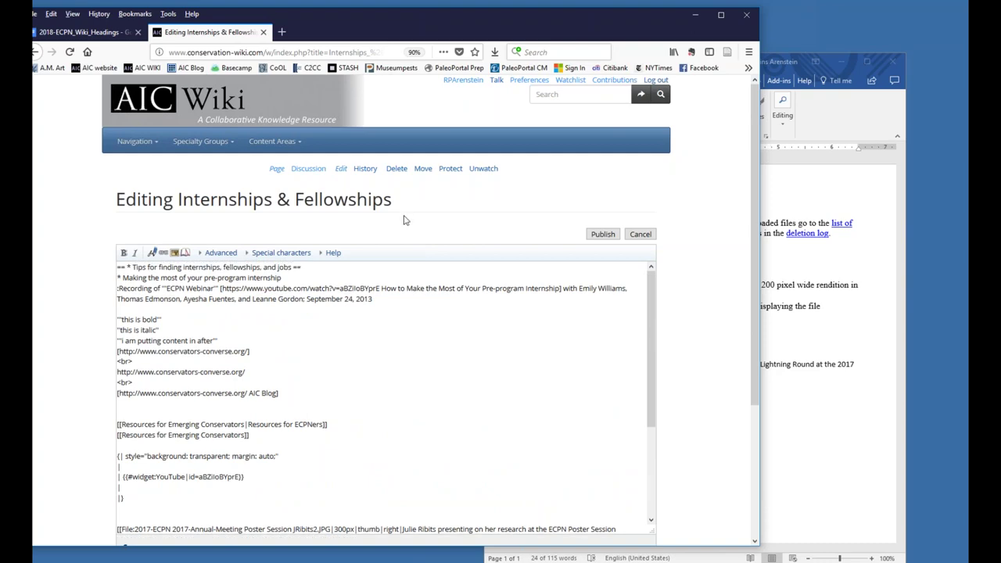
scroll(402, 219, down, 4)
scroll(452, 341, up, 3)
scroll(451, 341, down, 3)
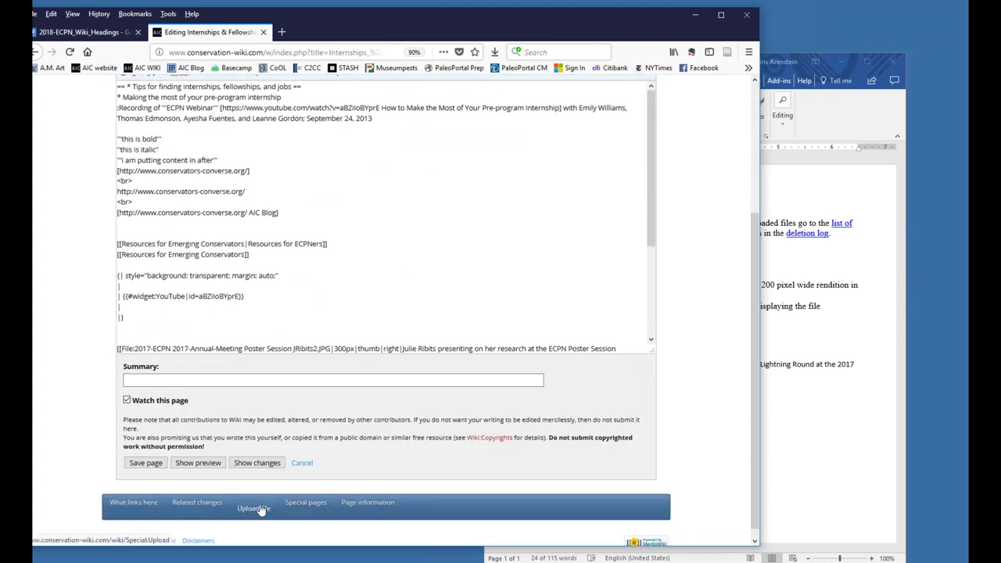
scroll(347, 261, up, 3)
scroll(246, 509, down, 3)
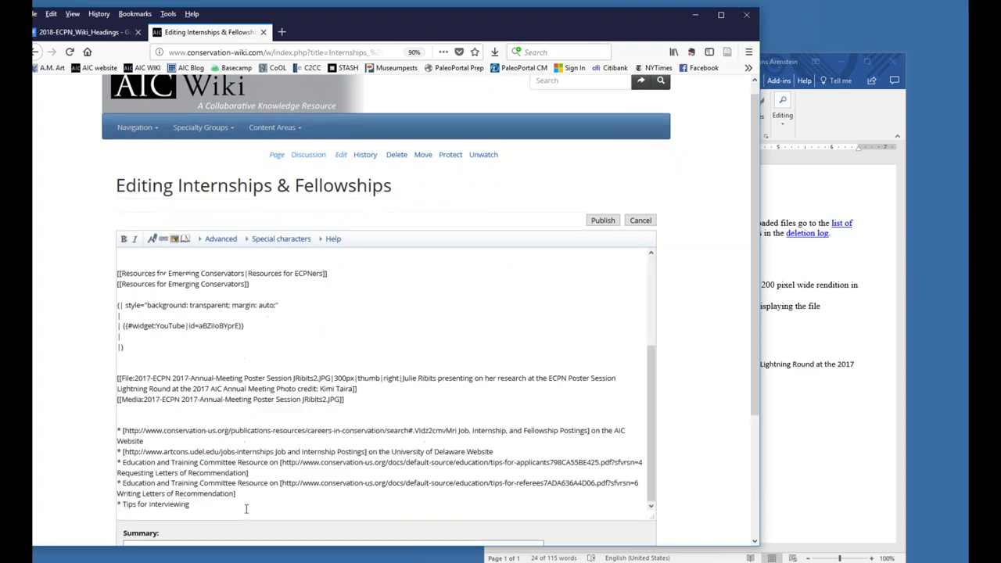
scroll(245, 509, down, 3)
scroll(267, 236, up, 1)
scroll(265, 232, up, 4)
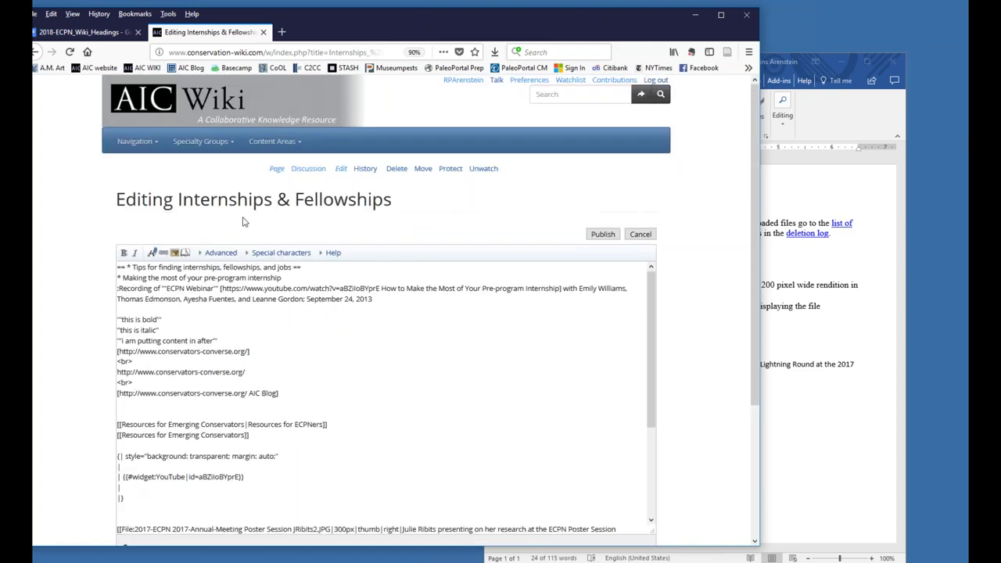
Step: Examine the size, alignment and format options for inserting an embedded file, and cancel without inserting anything
click(174, 253)
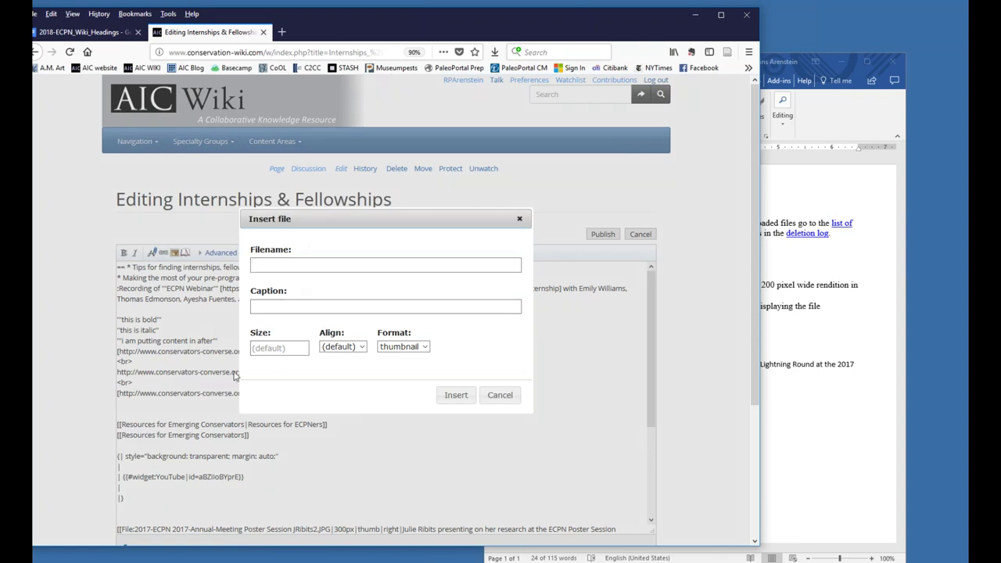
click(811, 414)
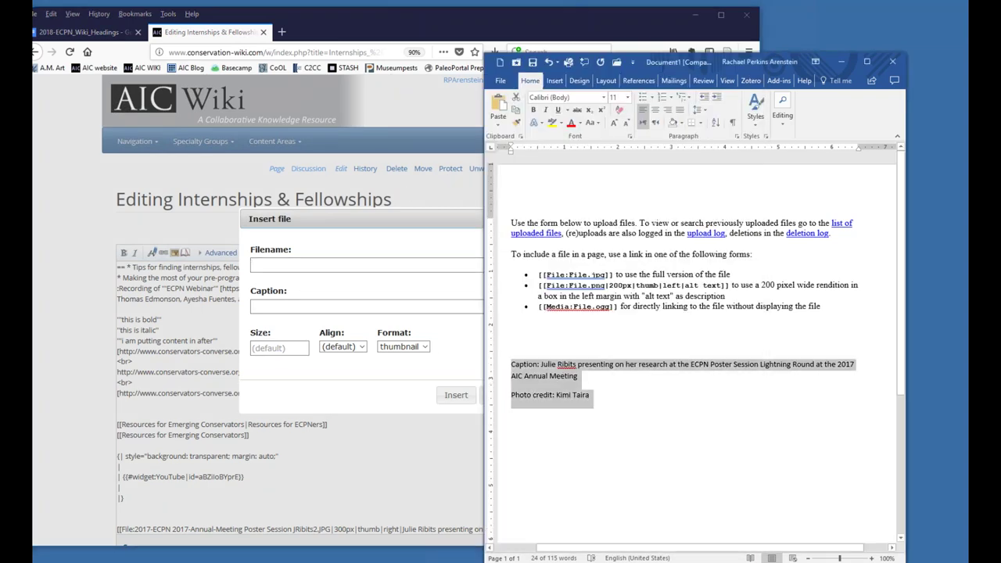
drag(524, 335, 685, 346)
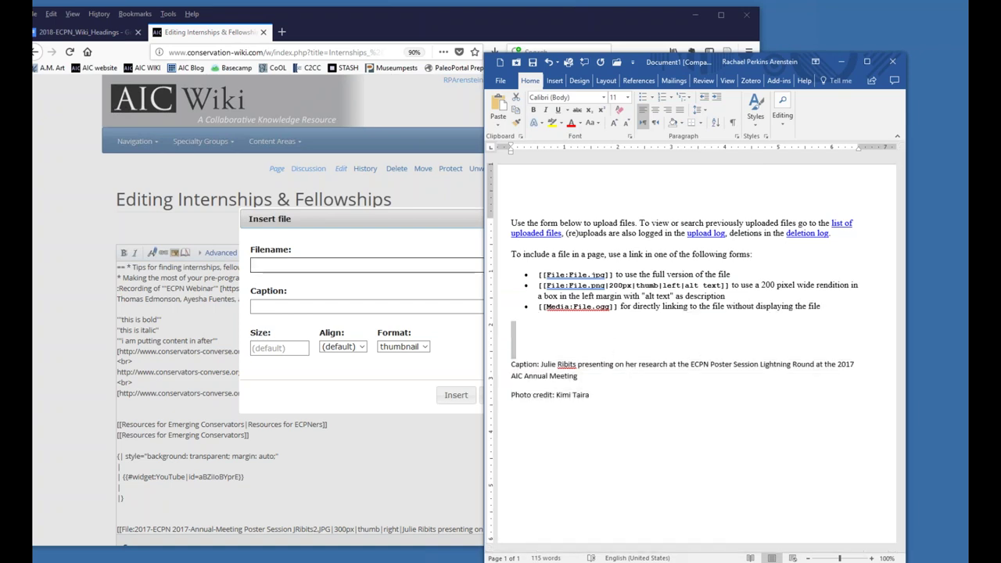
key(alt+Tab)
click(301, 266)
key(Tab)
click(297, 369)
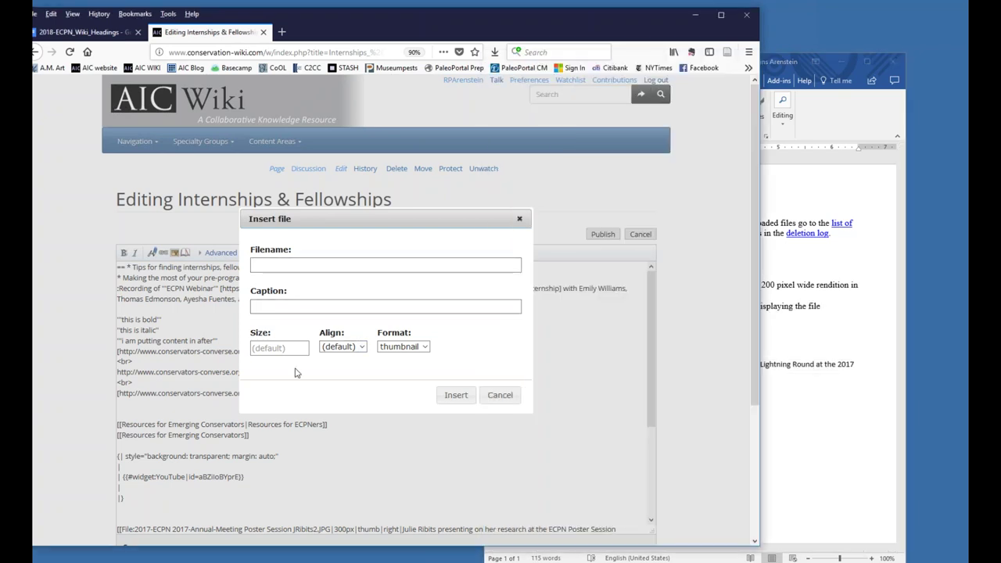
click(296, 348)
click(361, 350)
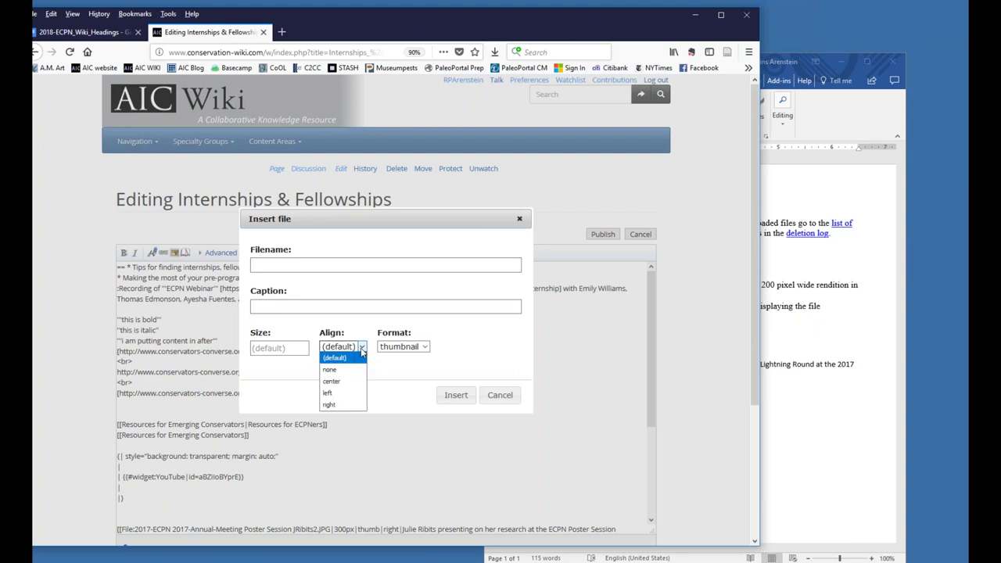
click(361, 349)
click(425, 347)
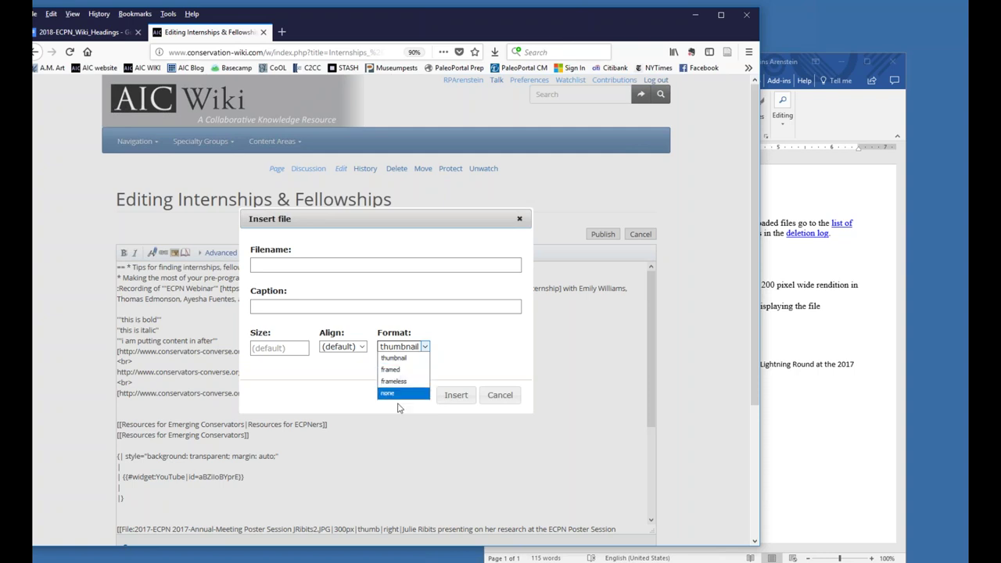
click(470, 346)
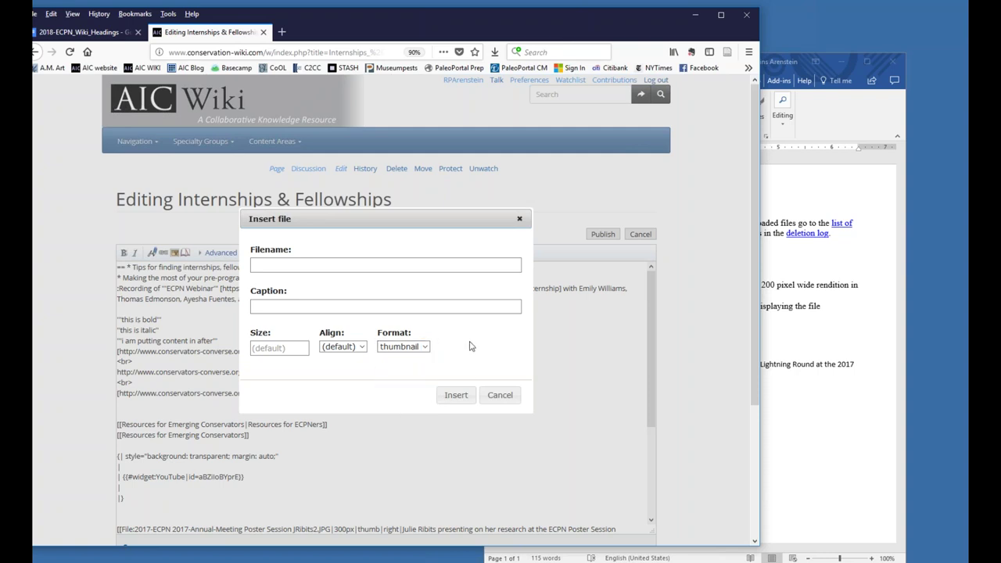
click(500, 395)
Step: Go to the wiki's file upload form and choose aic-news-vol-41-no-6-(november-2016).pdf as the source file
scroll(427, 318, down, 4)
scroll(427, 319, down, 3)
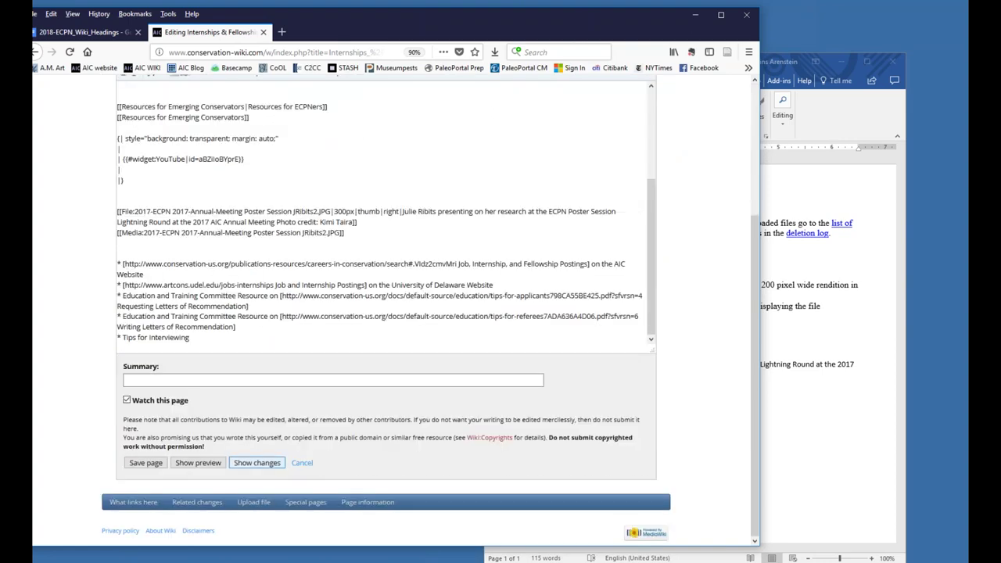
click(253, 502)
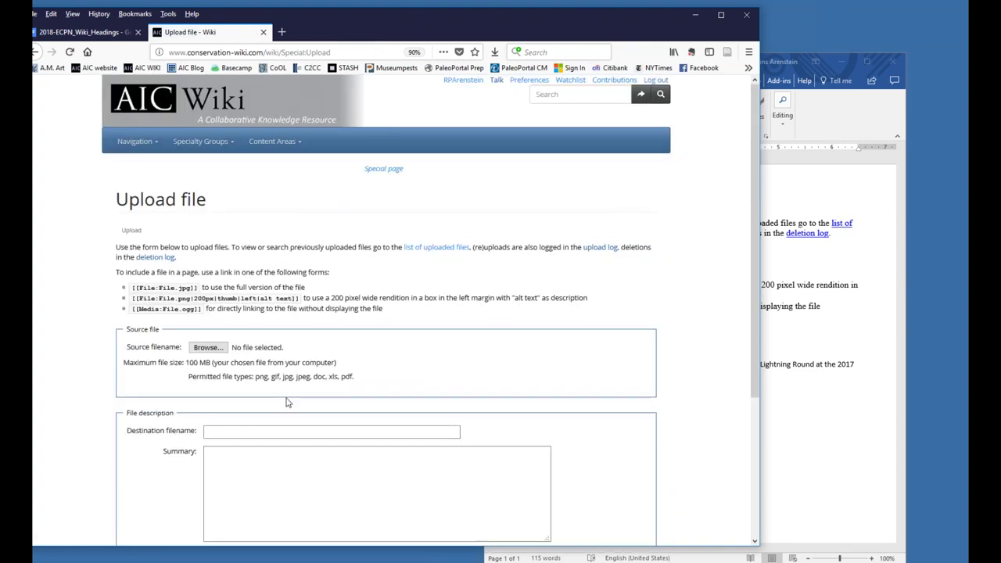
click(208, 348)
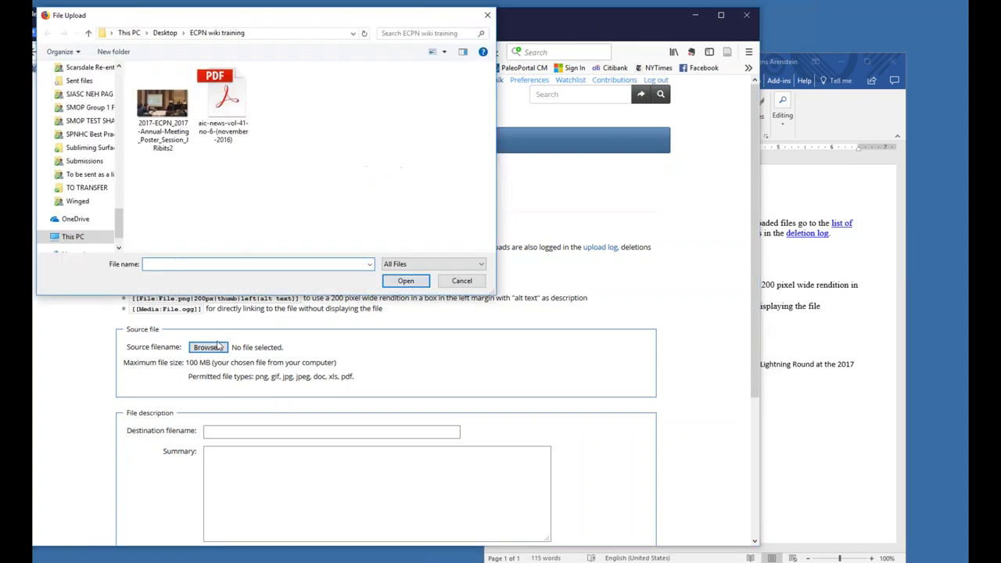
double_click(243, 105)
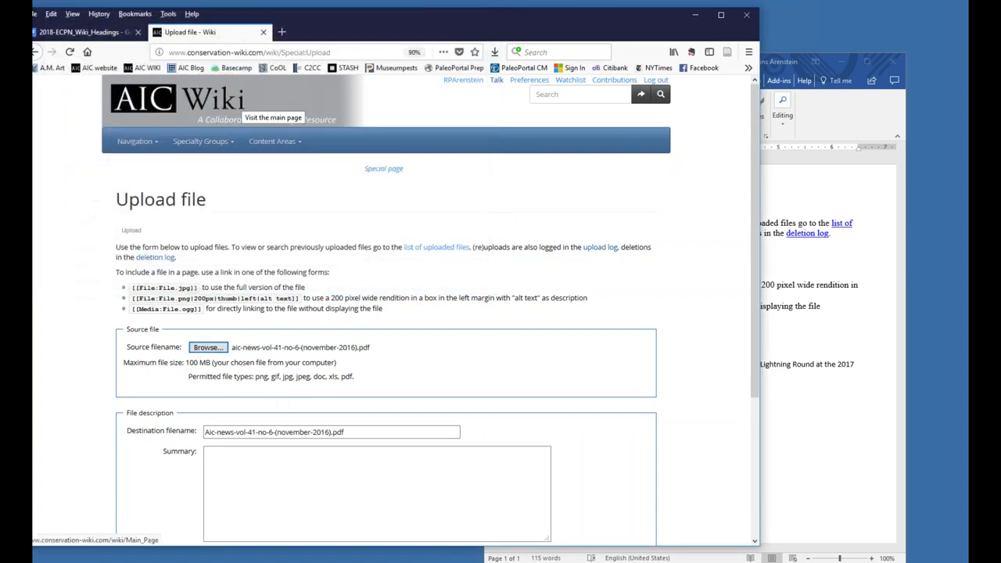
Step: Enter "AIC News 41:6 ECPN Lead Article" as the file summary and upload the PDF
click(311, 467)
text(AIC )
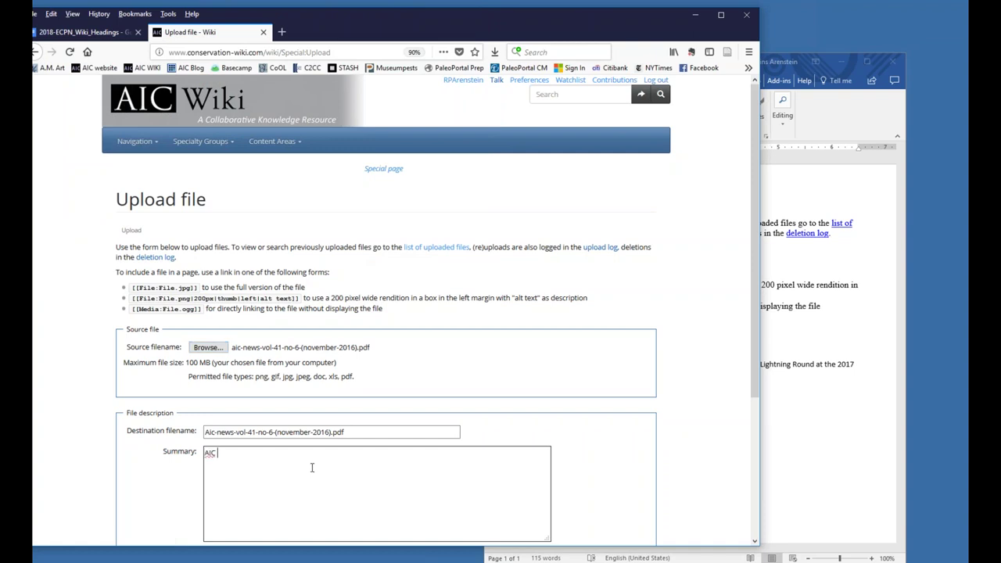
text(News Vo)
key(BackSpace)
key(BackSpace)
key(BackSpace)
text(41:6 ECPN Lead Article)
scroll(311, 467, down, 4)
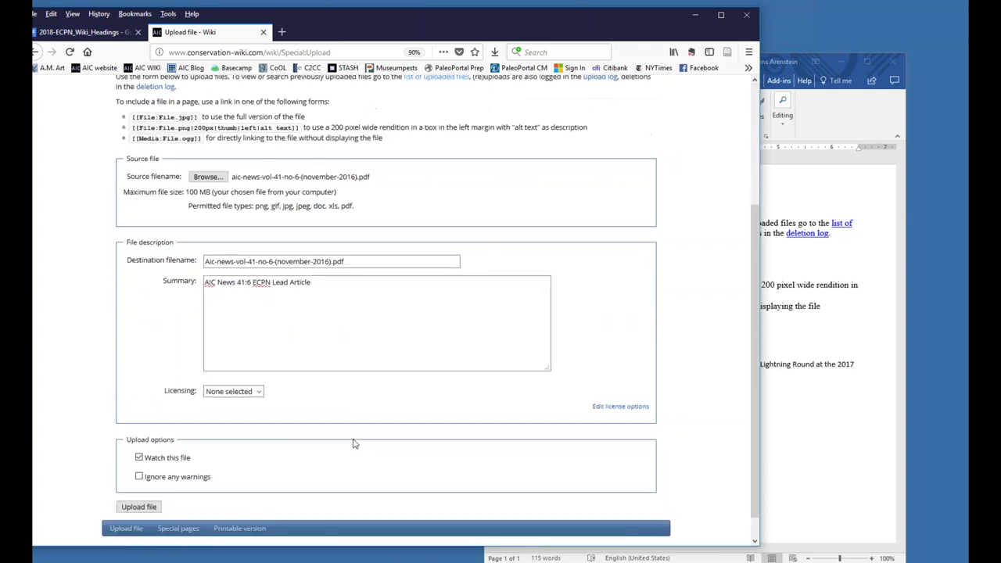
click(147, 481)
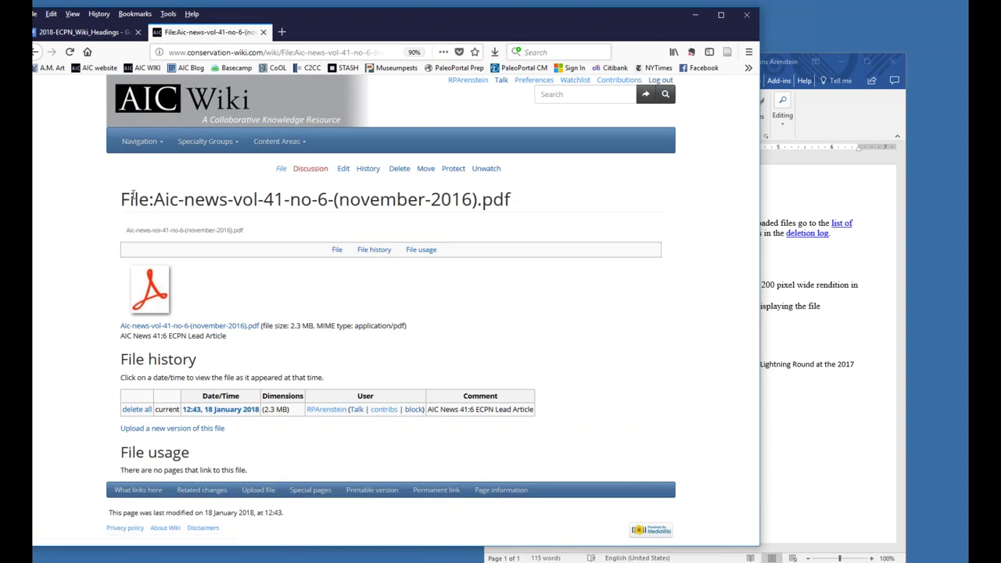
Step: Copy the uploaded PDF's full File: title and return to editing the Internships & Fellowships page
drag(514, 202, 104, 206)
key(ctrl+c)
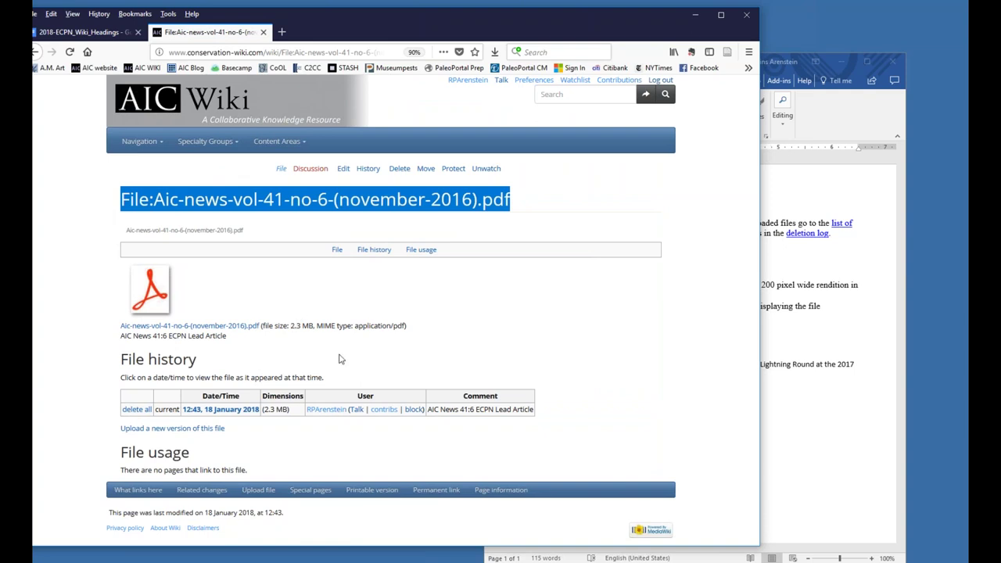
click(36, 52)
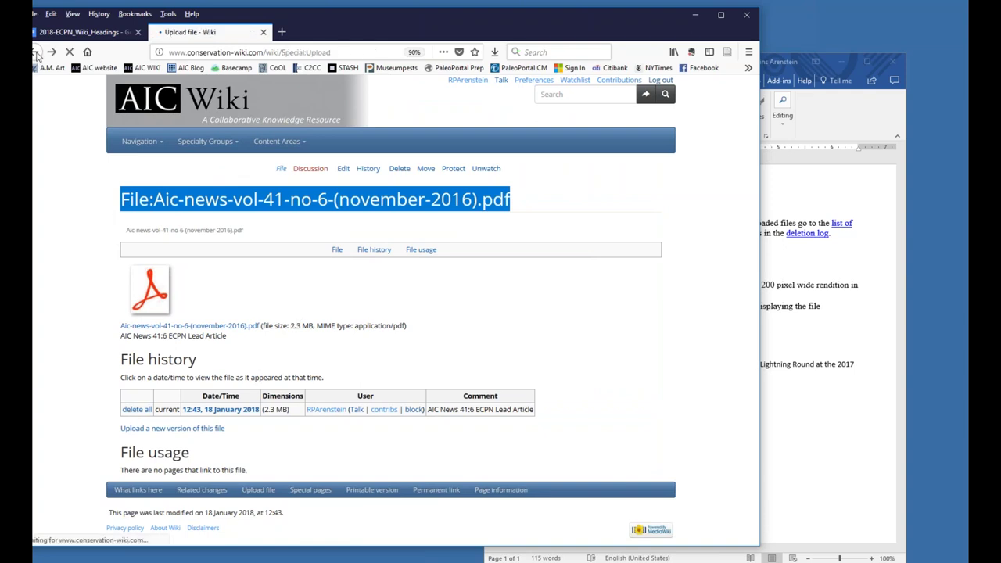
click(36, 52)
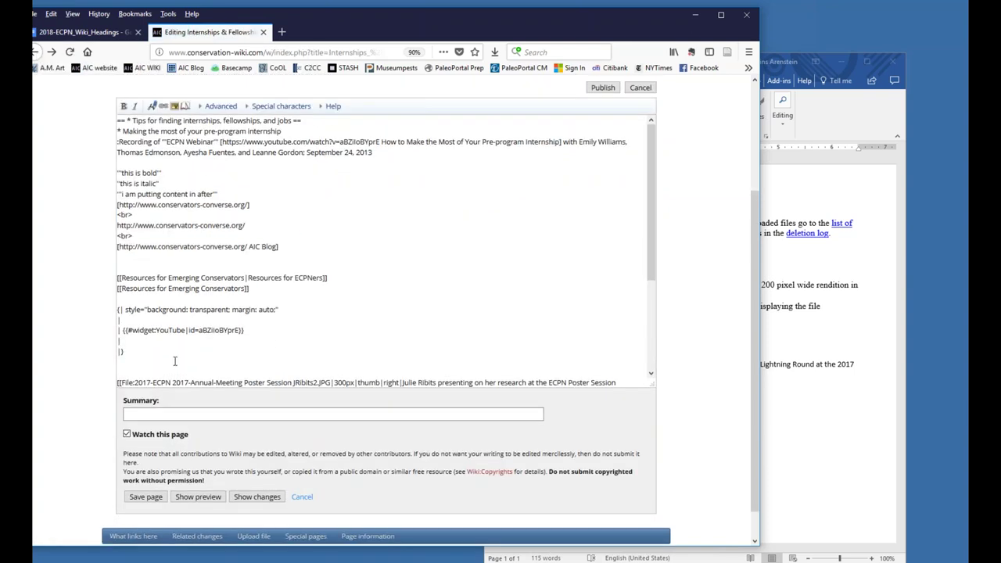
Step: Below the Media link, add [[File:Aic-news-vol-41-no-6-(november-2016).pdf|Read the ECPN Lead Article]] to the page source
scroll(180, 357, down, 4)
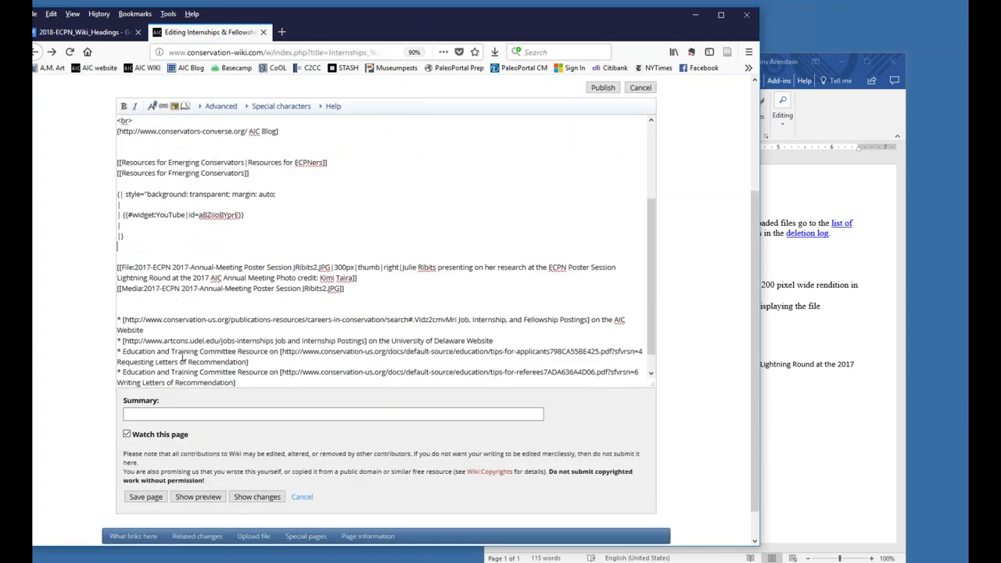
click(147, 297)
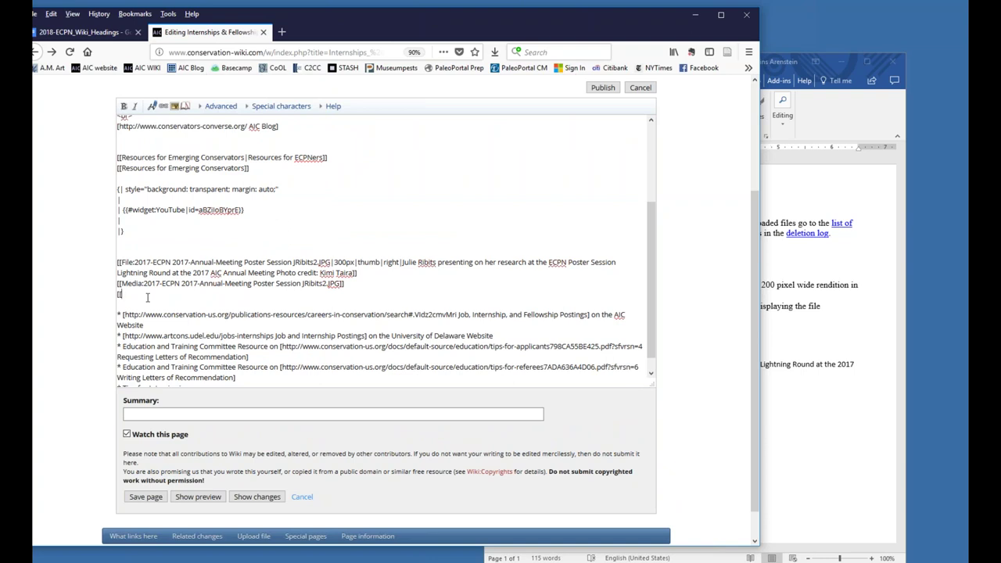
text([[)
key(ctrl+v)
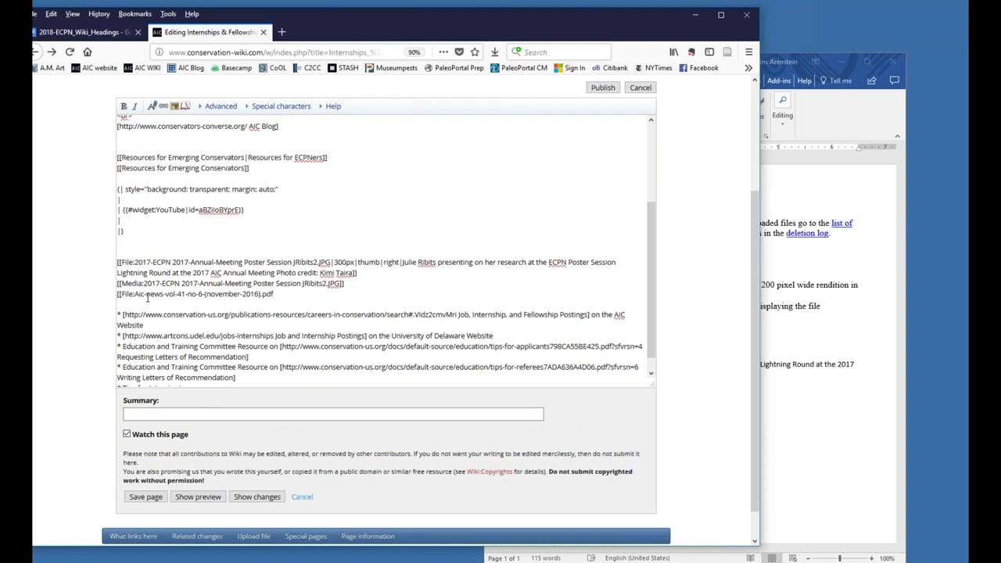
text(|rea)
key(BackSpace)
key(BackSpace)
key(BackSpace)
text(Read the ECPN Lead Article]])
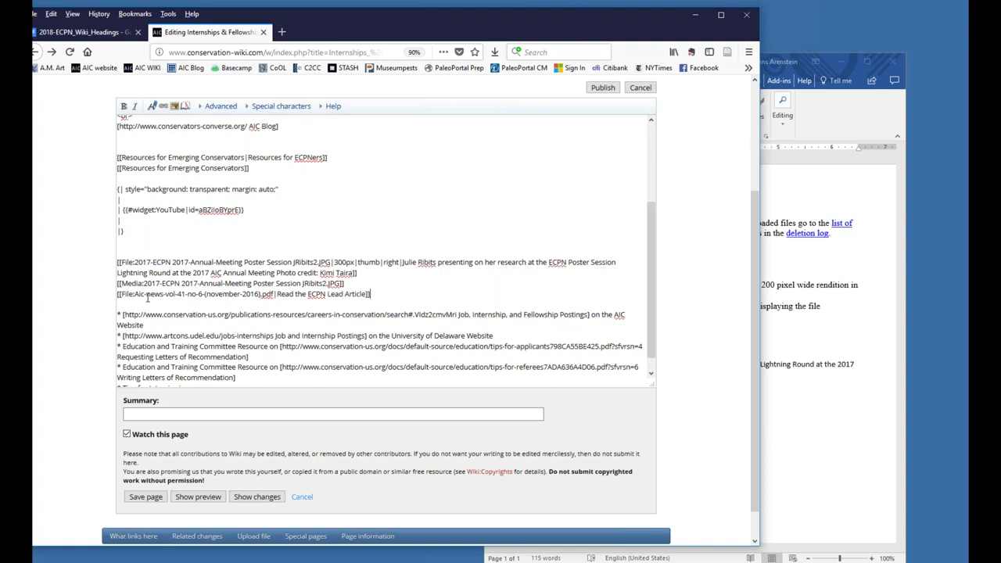
Step: Preview the page and check how the new PDF link is rendered beside the Media link
click(198, 497)
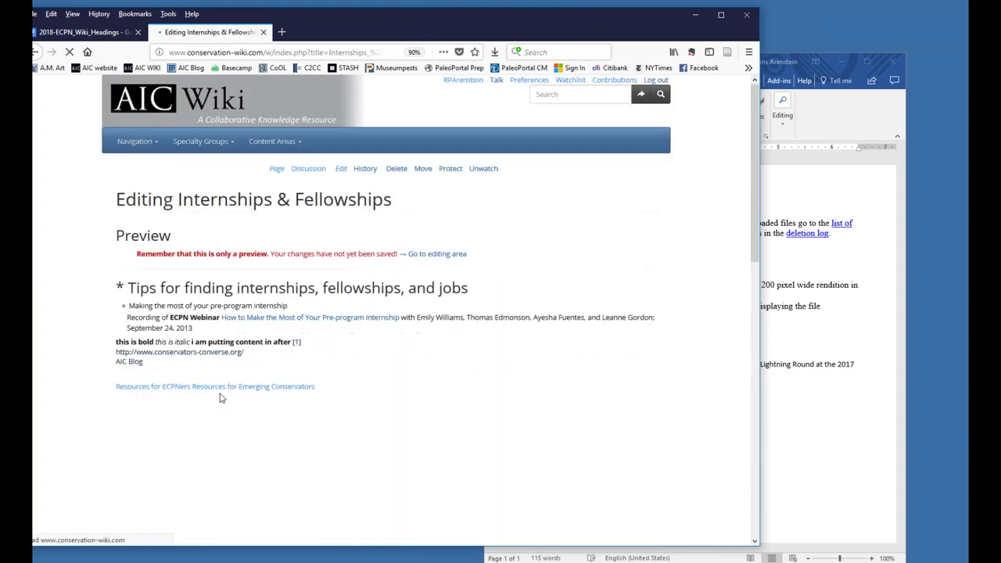
scroll(223, 391, down, 5)
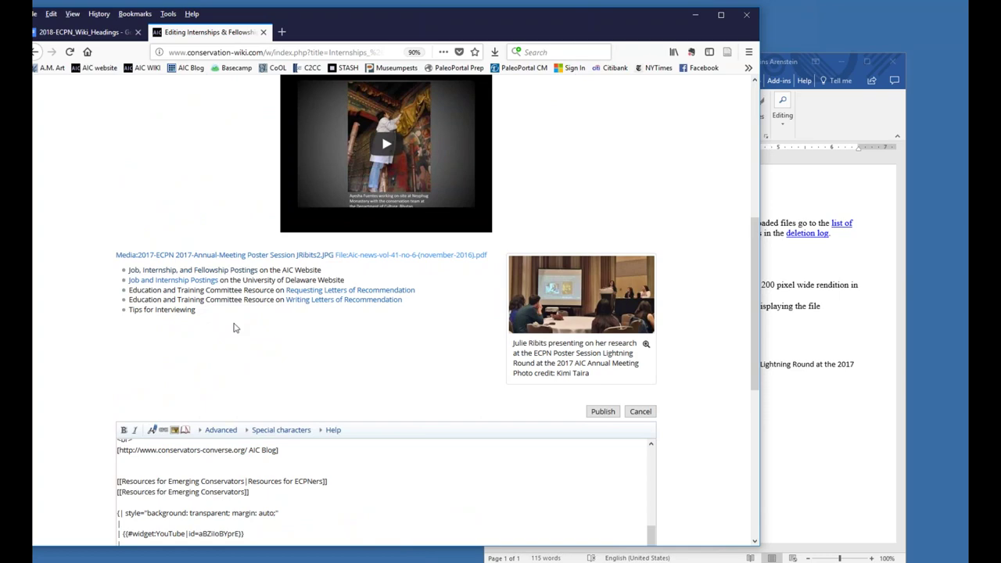
scroll(233, 328, down, 4)
scroll(233, 327, up, 1)
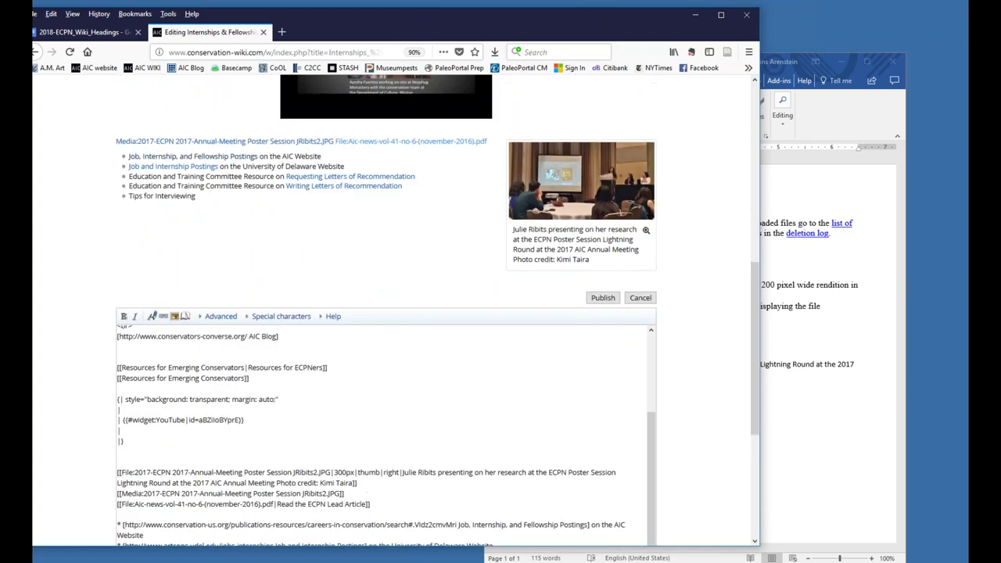
scroll(188, 240, up, 1)
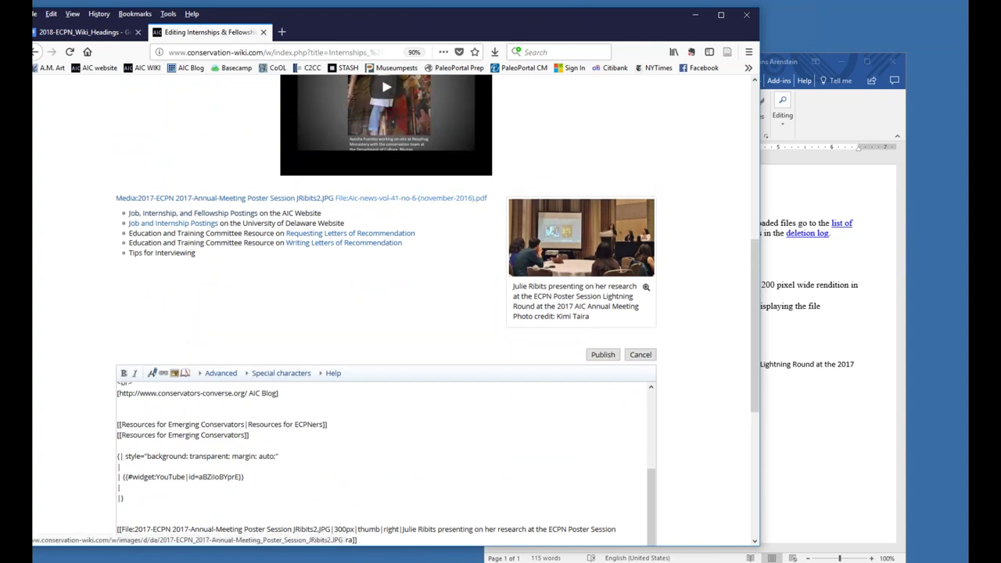
Step: Insert a <br> line between the Media link and the PDF link, and preview the page again
scroll(287, 357, down, 3)
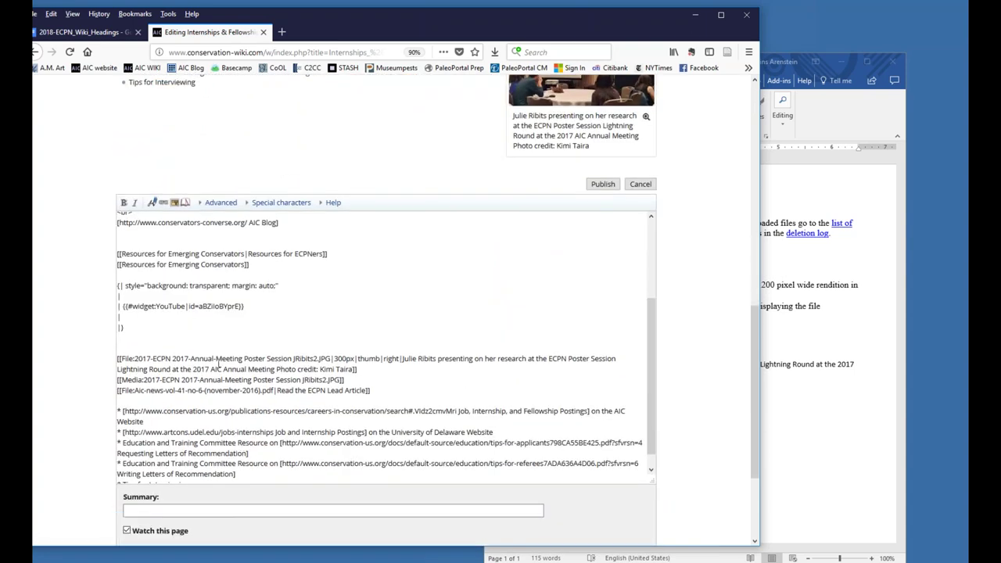
scroll(218, 314, down, 1)
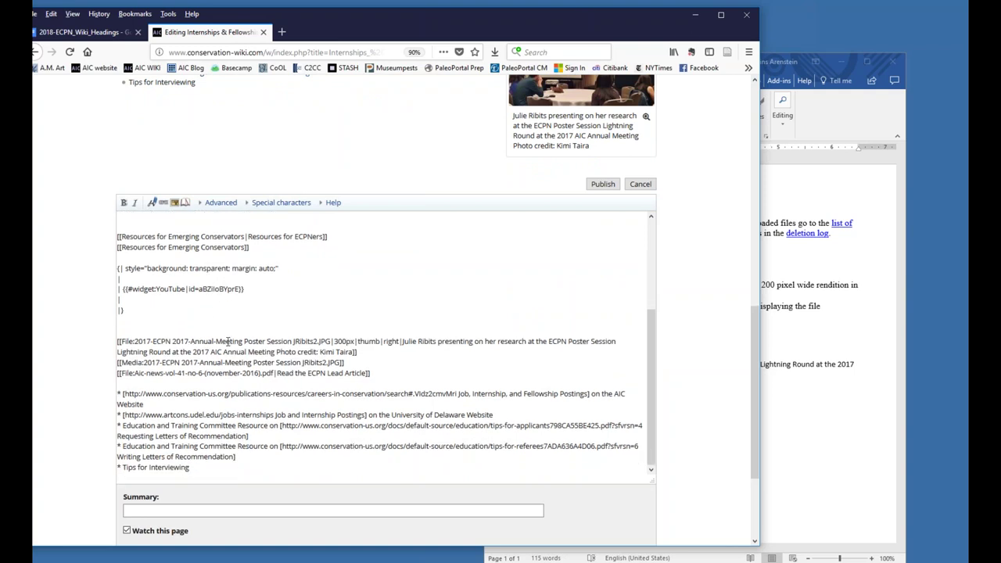
click(366, 364)
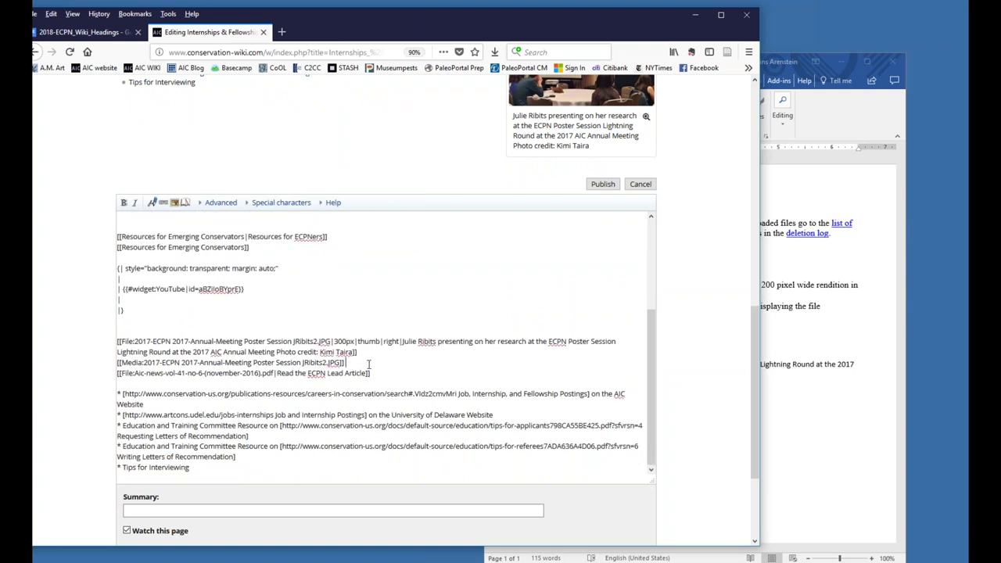
key(Return)
text(<br>)
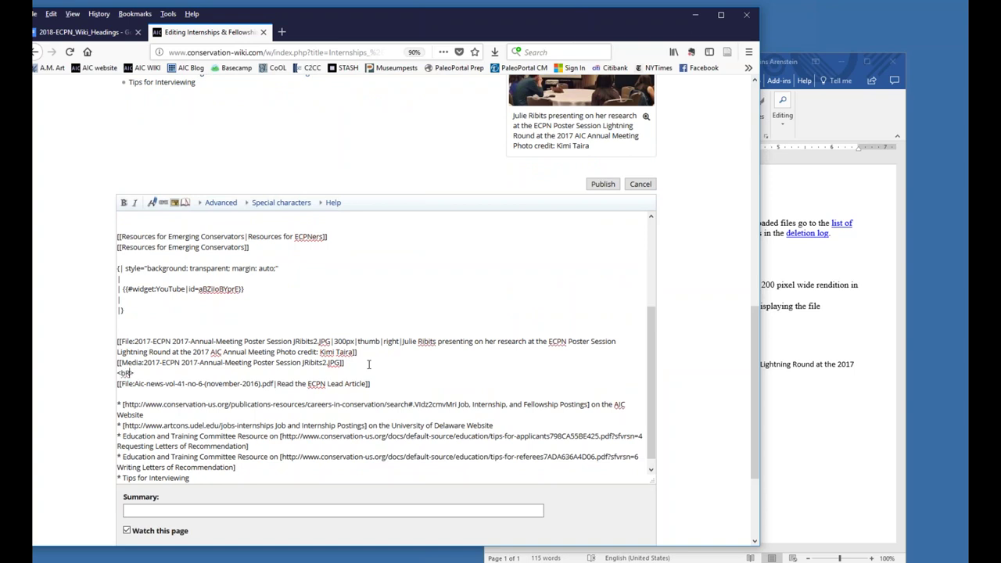
key(BackSpace)
scroll(301, 454, down, 5)
click(198, 446)
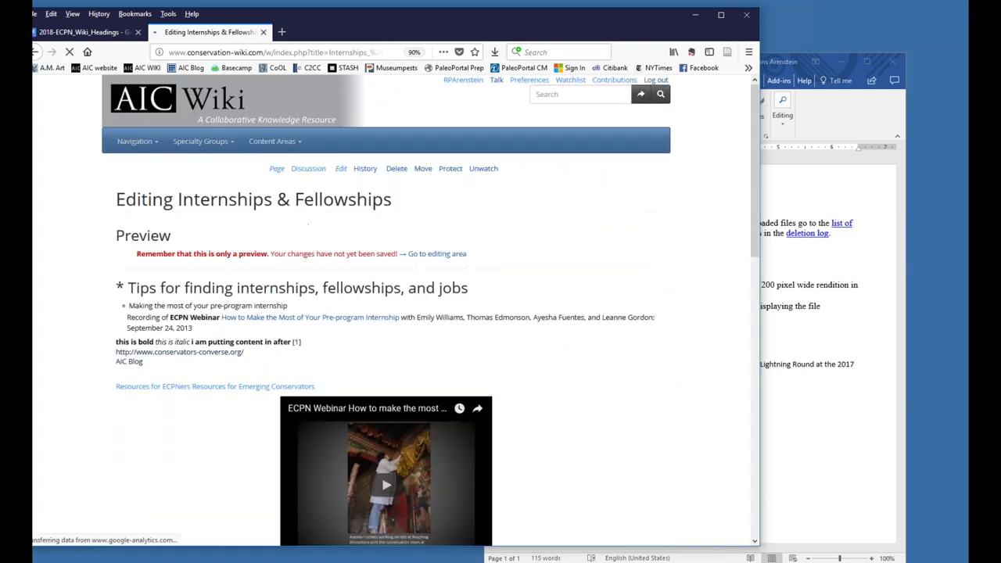
scroll(304, 283, down, 5)
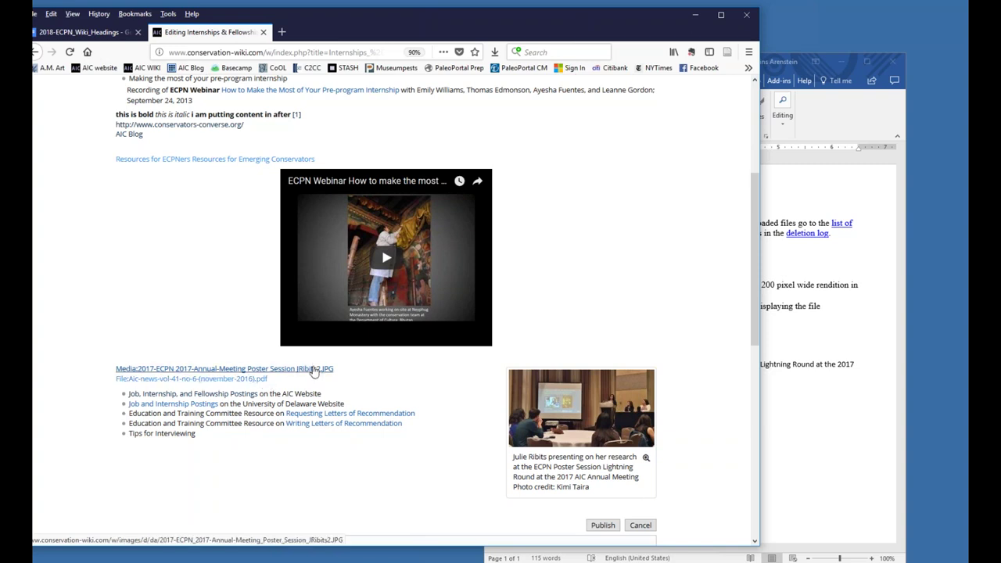
Step: Delete the pipe before "Read the ECPN Lead Article" in the PDF link
scroll(312, 374, down, 3)
scroll(312, 374, down, 6)
click(278, 376)
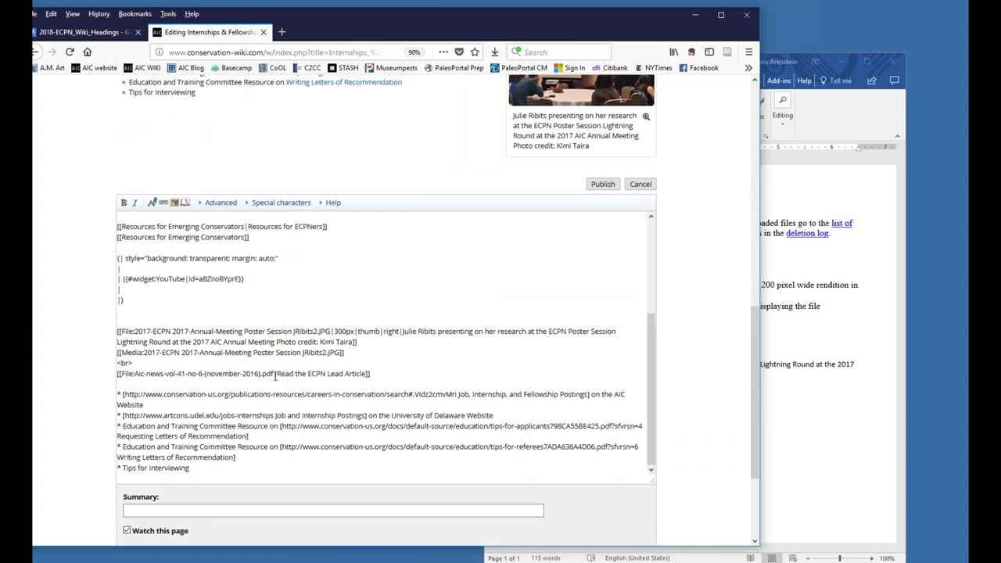
key(Delete)
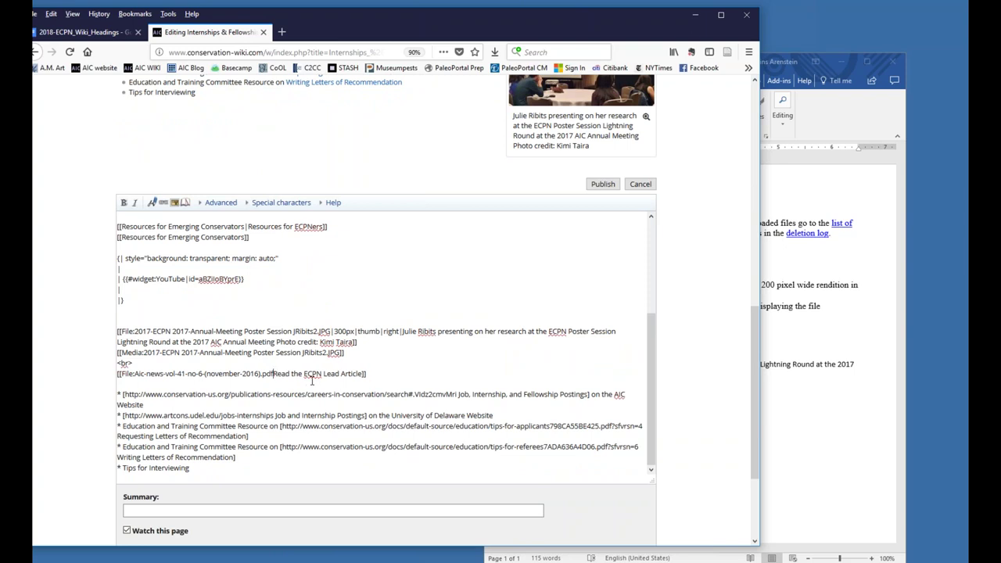
key(ctrl+shift+Right)
key(ctrl+shift+Right)
key(ctrl+shift+Right)
key(ctrl+shift+Right)
key(ctrl+shift+Right)
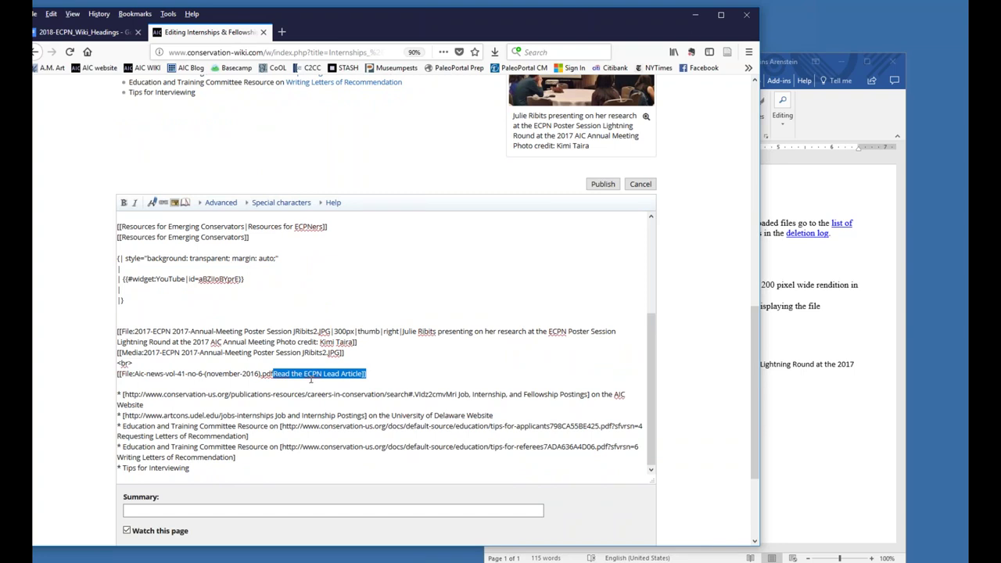
click(366, 374)
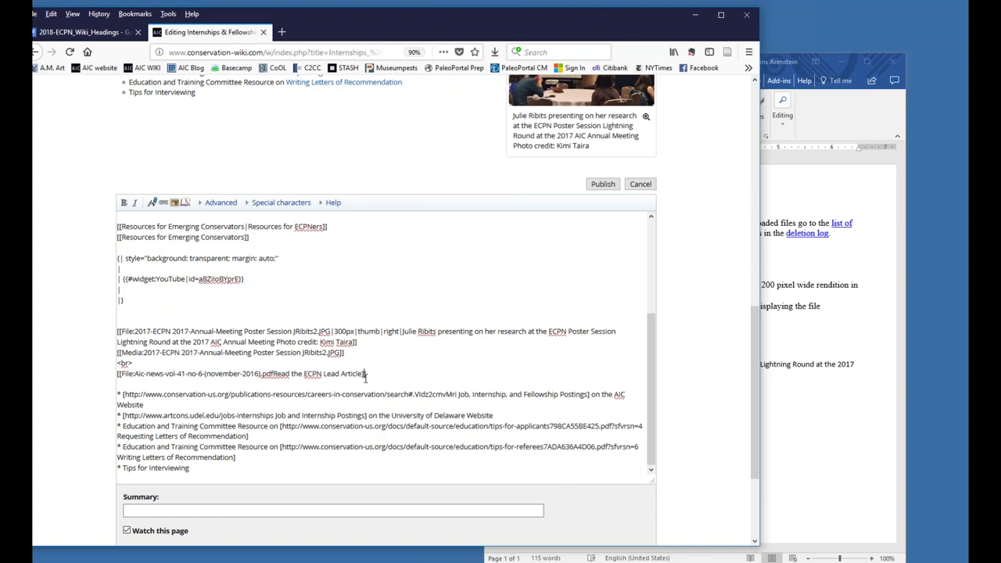
Step: Switch to the Chrome window and go from the wiki's Main Page to the Resources for Emerging Conservators page
key(alt+Tab)
scroll(436, 274, up, 15)
scroll(436, 275, up, 2)
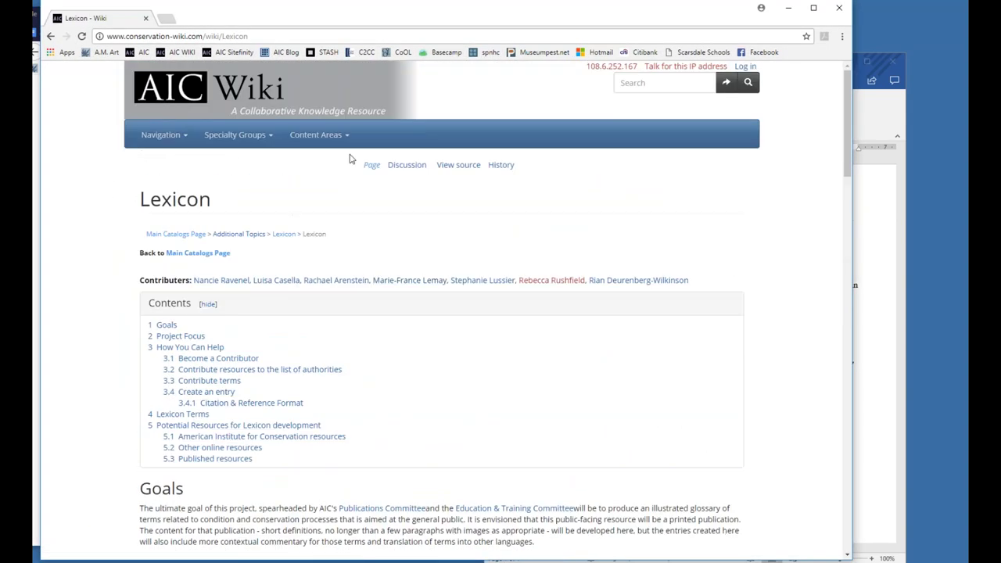
click(170, 137)
click(173, 158)
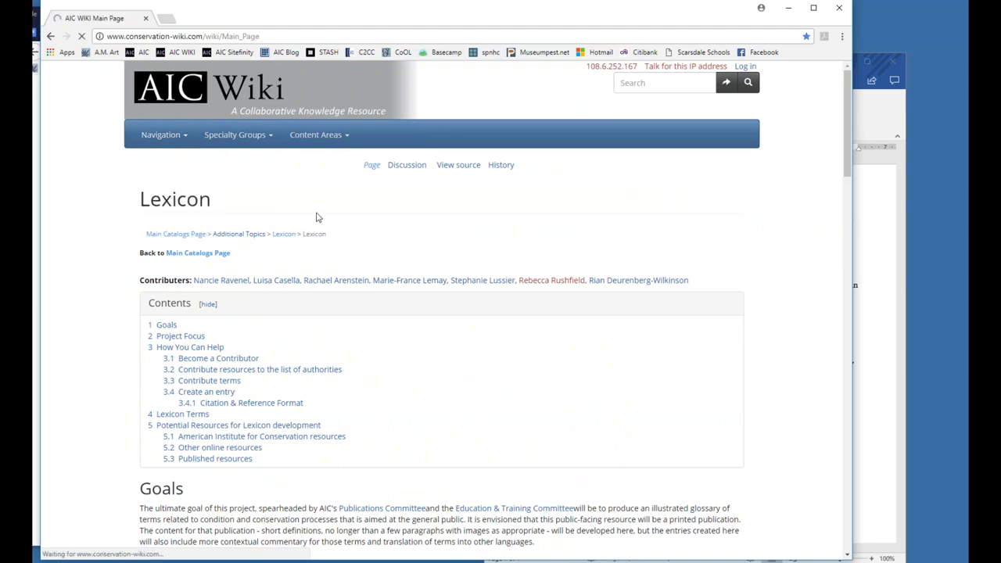
scroll(316, 215, down, 1)
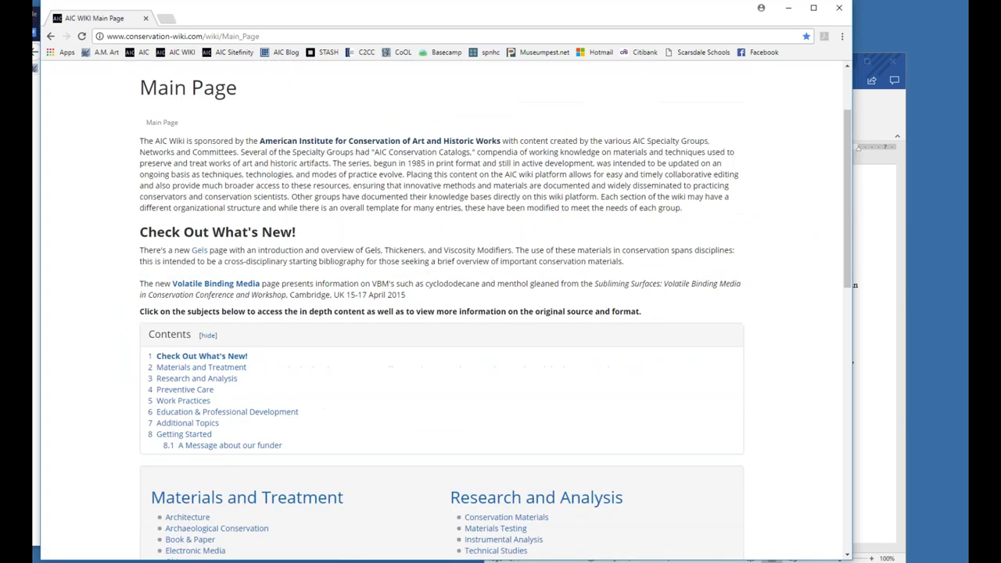
scroll(346, 305, down, 5)
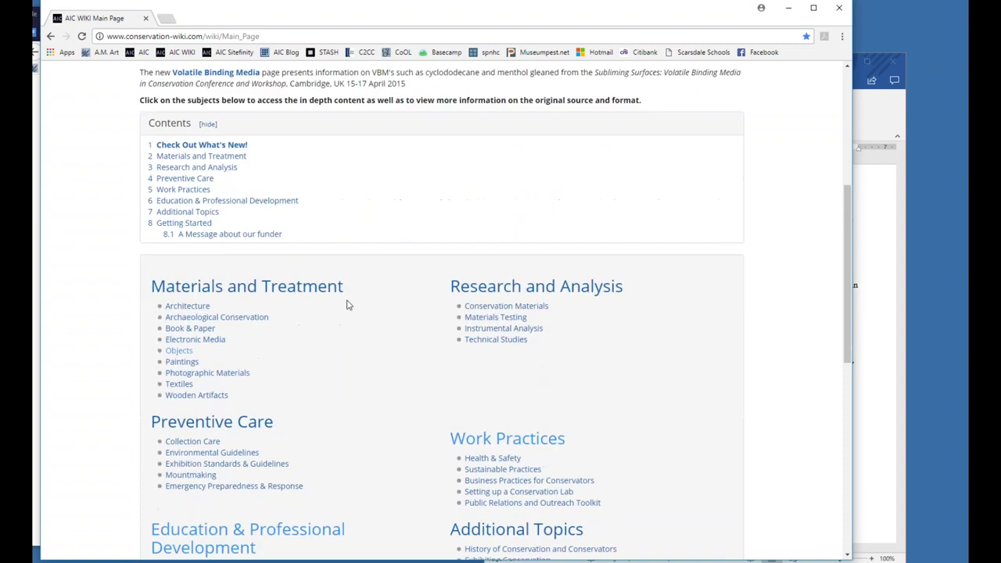
click(215, 456)
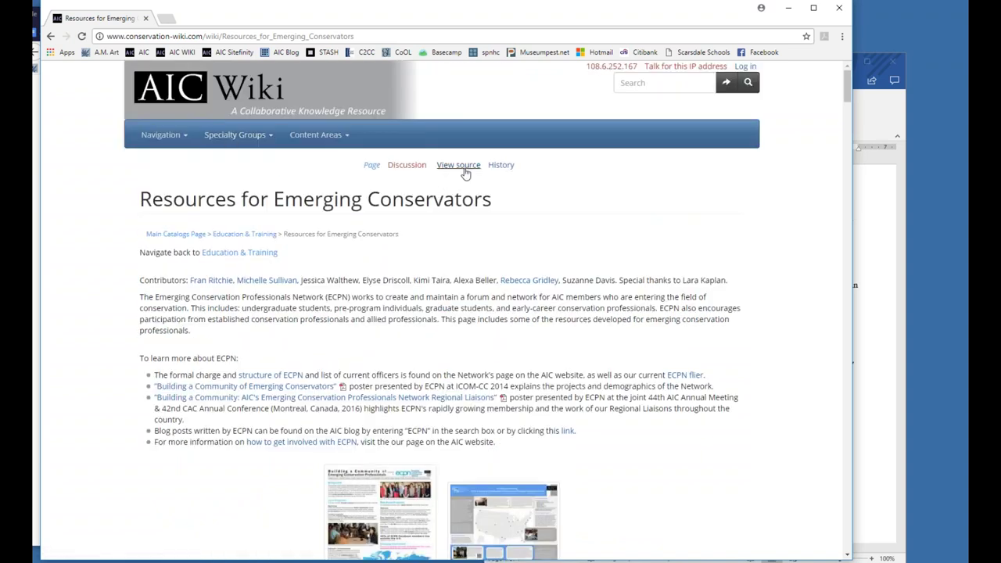
Step: View the page's source and copy the ICOM_Building_a_Community_Poster.pdf media link together with its PDF logo code
click(461, 165)
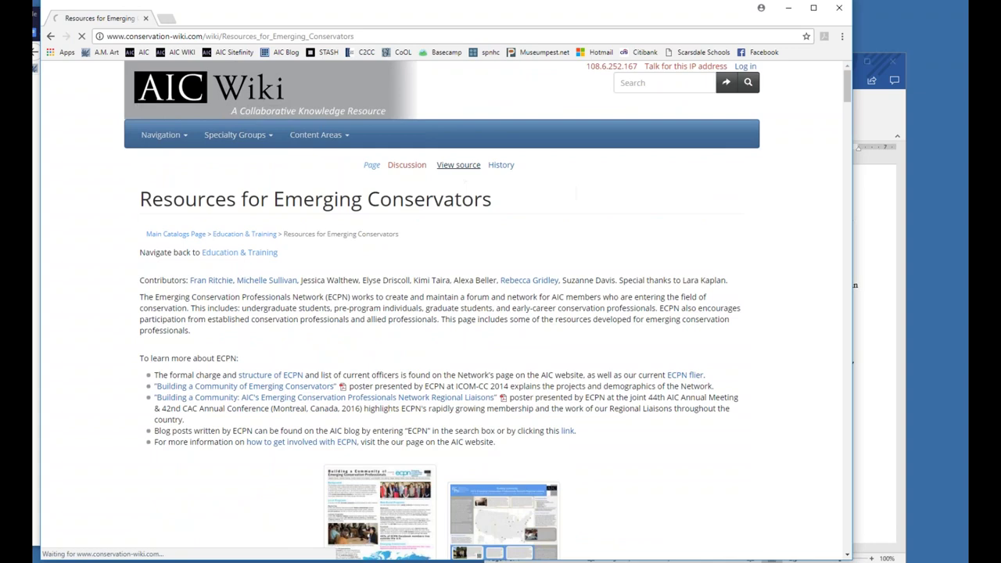
scroll(485, 313, down, 3)
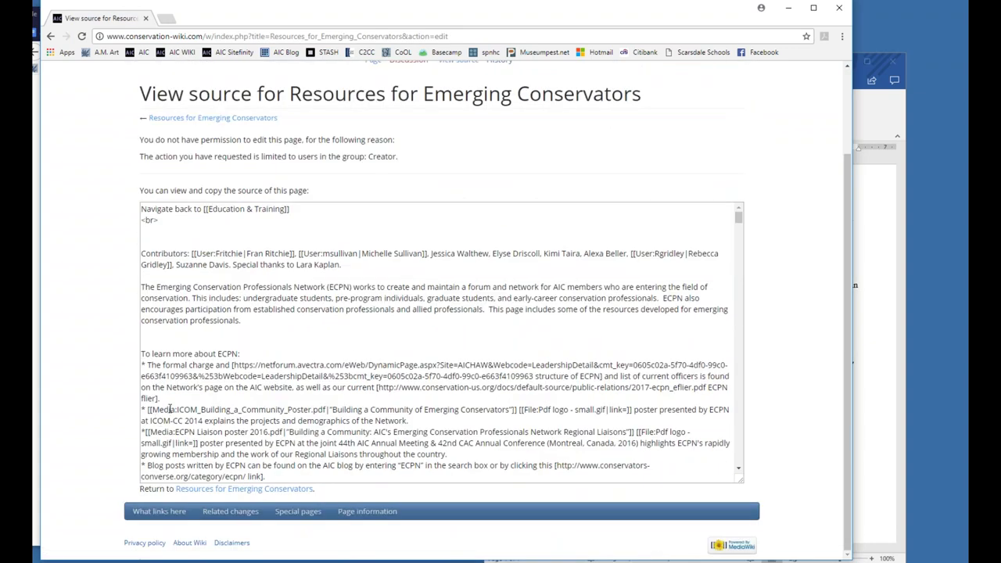
click(328, 409)
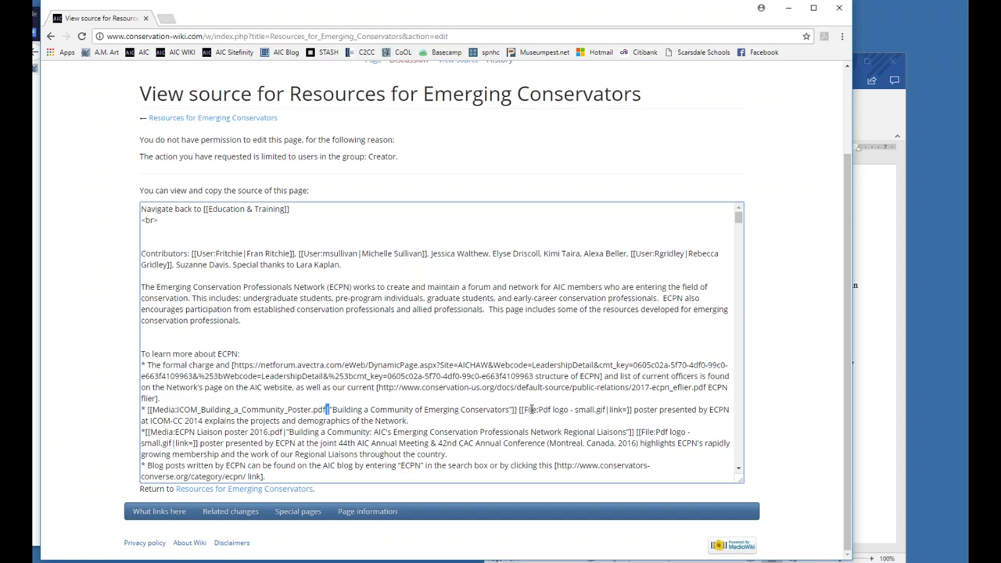
scroll(536, 404, down, 2)
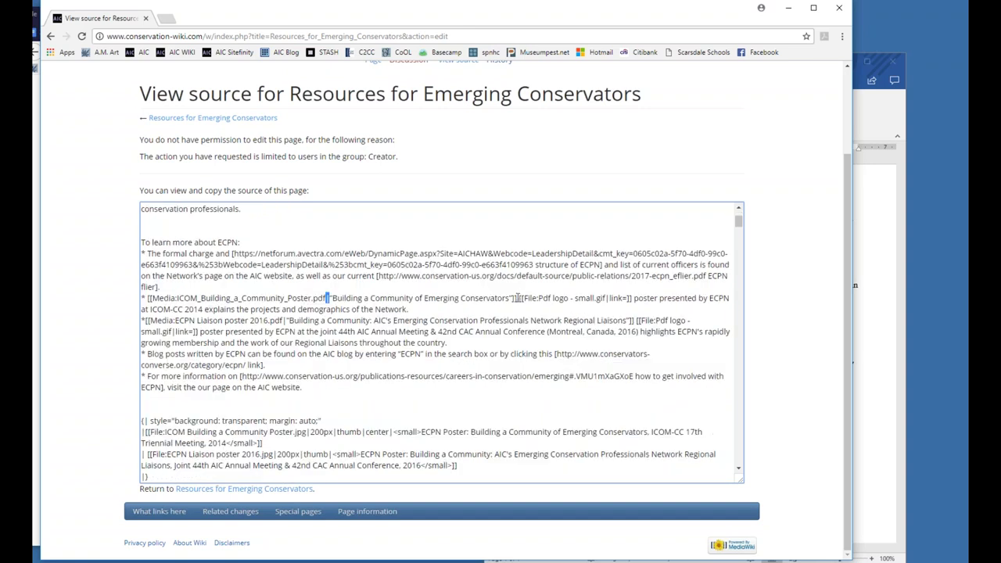
drag(519, 298, 633, 298)
click(633, 298)
drag(632, 298, 147, 299)
key(ctrl+c)
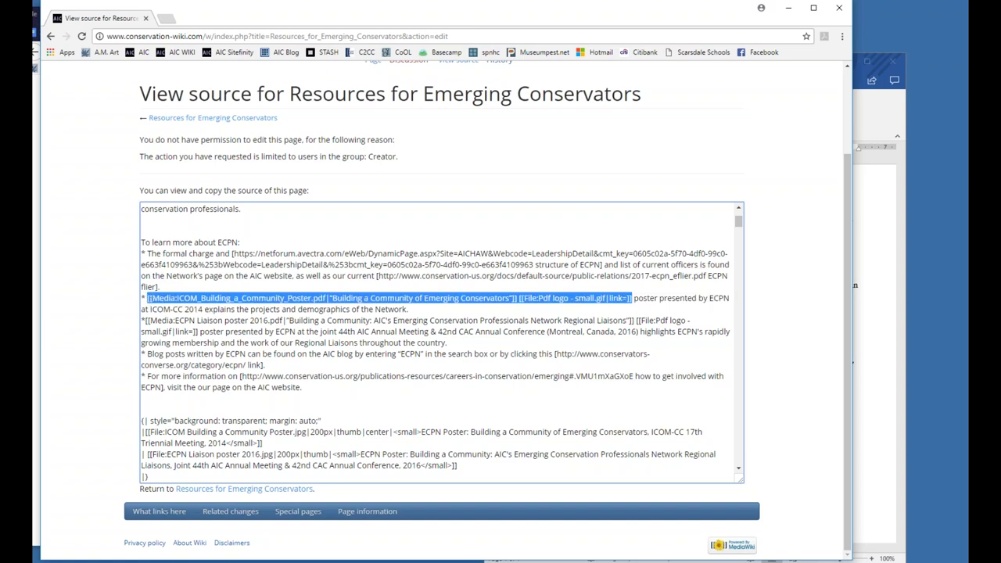
Step: Return to the Internships & Fellowships editor and paste the copied media link code on a new line below the PDF link
click(788, 8)
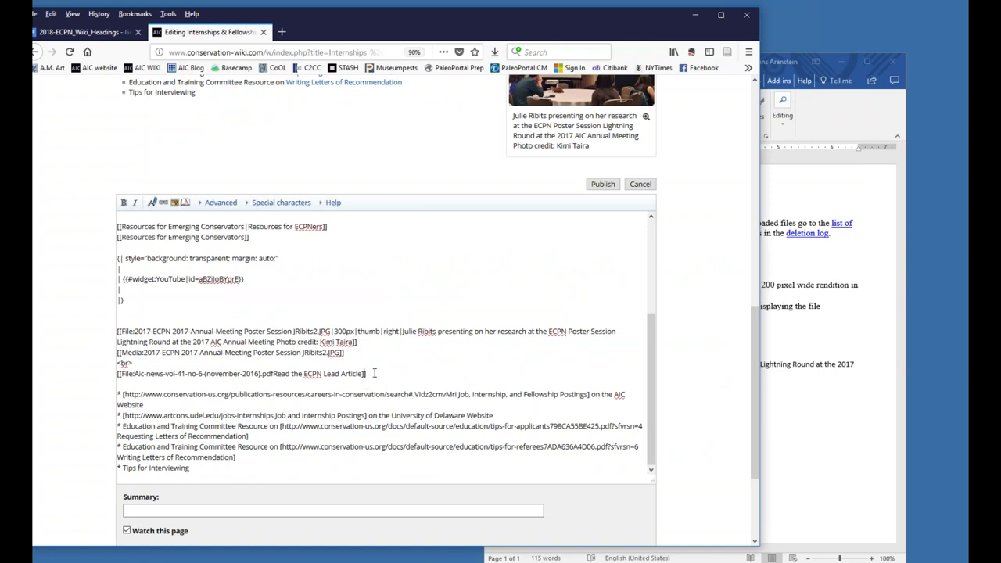
key(Return)
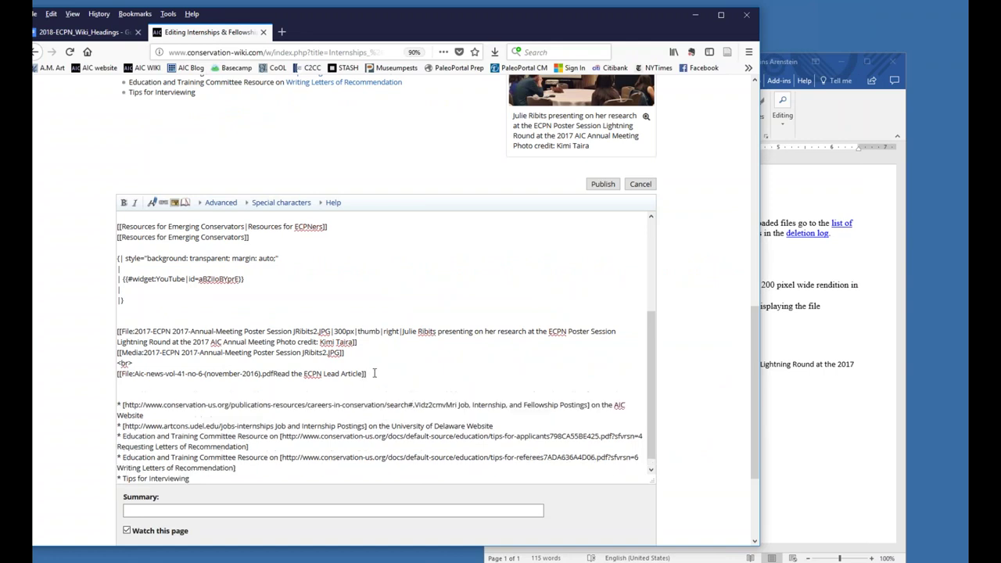
key(ctrl+v)
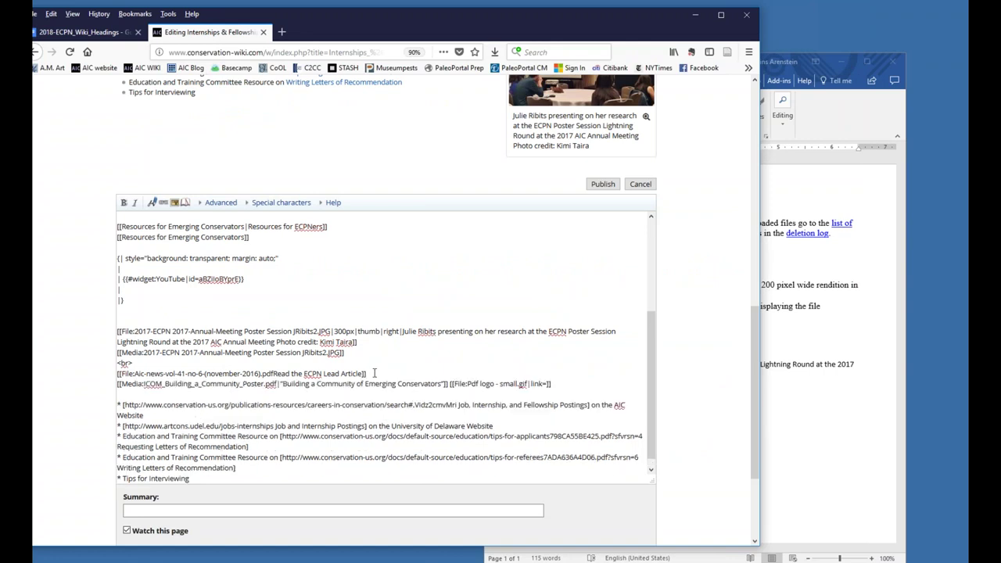
Step: Replace ICOM_Building_a_Community_Poster.pdf in the pasted link with the File: name and "Read the ECPN Lead Article" text copied from the line above
key(ctrl+shift+Left)
key(ctrl+shift+Left)
key(ctrl+shift+Left)
key(ctrl+shift+Left)
key(ctrl+shift+Left)
key(ctrl+shift+Left)
key(ctrl+shift+Left)
key(ctrl+shift+Left)
key(ctrl+shift+Left)
key(ctrl+shift+Left)
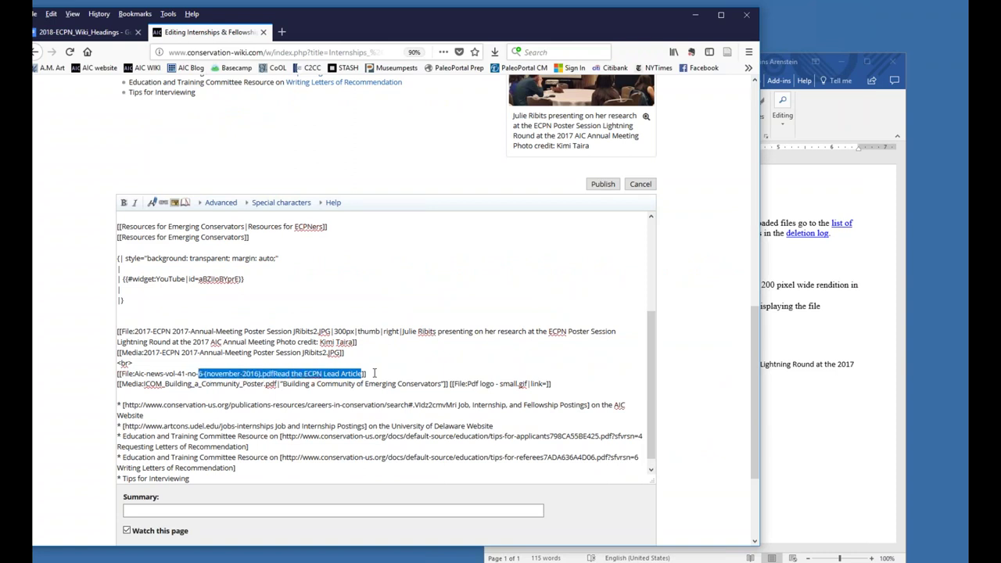
key(shift+Left)
key(shift+Left)
key(shift+Left)
key(shift+Left)
key(shift+Left)
key(shift+Left)
key(shift+Left)
key(shift+Left)
key(shift+Left)
key(shift+Left)
key(shift+Left)
key(shift+Left)
key(shift+Left)
key(shift+Left)
key(shift+Left)
key(shift+Left)
key(shift+Left)
key(ctrl+c)
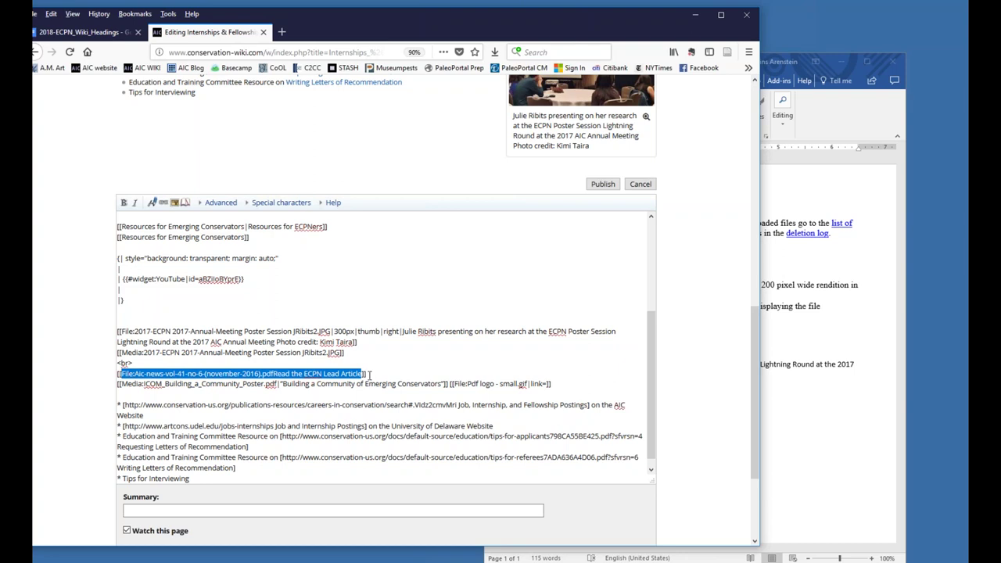
drag(278, 383, 147, 384)
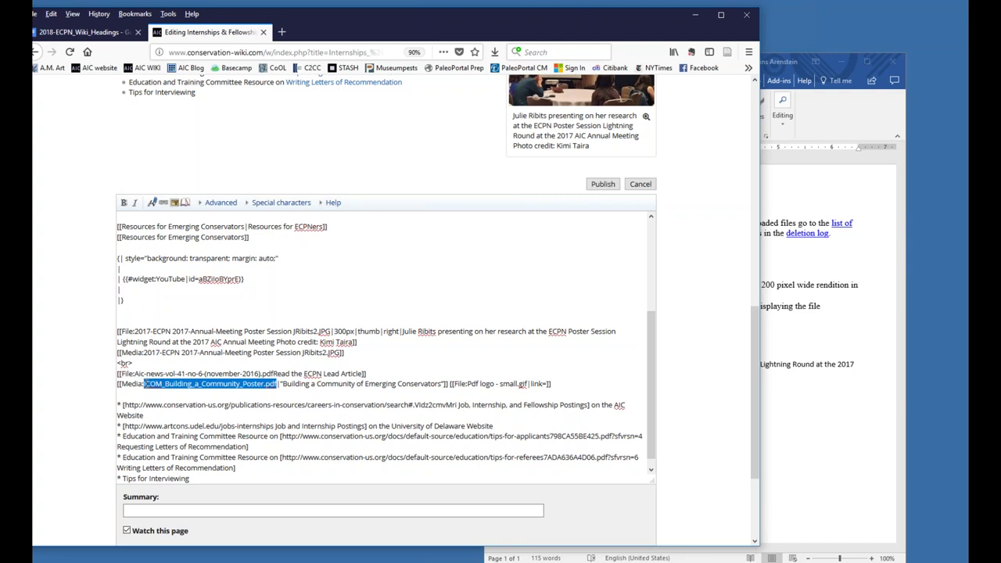
key(ctrl+v)
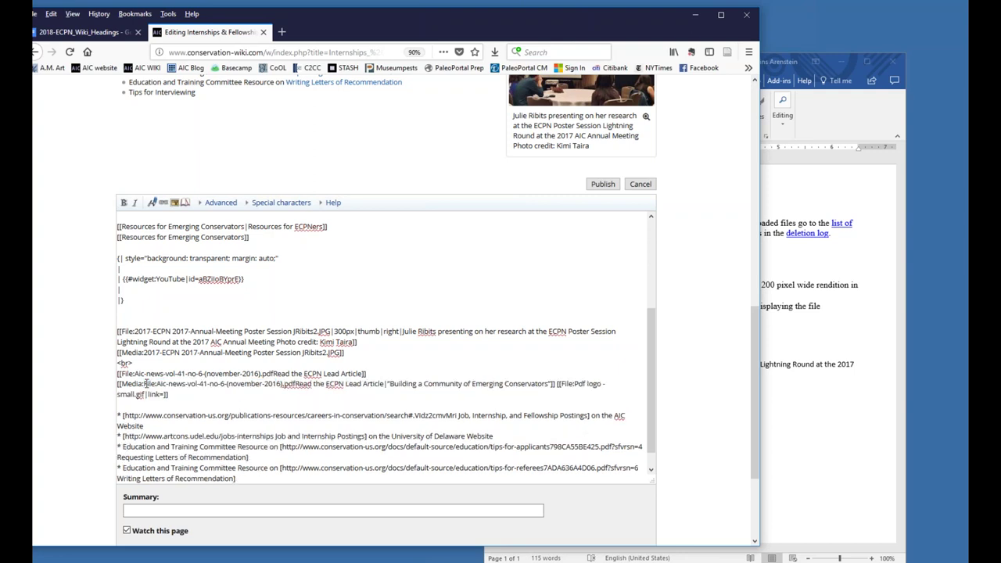
Step: Remove the extra "File:" prefix from the Media link to the ECPN lead article PDF and preview the page
key(Delete)
key(Delete)
key(Delete)
key(Delete)
key(Delete)
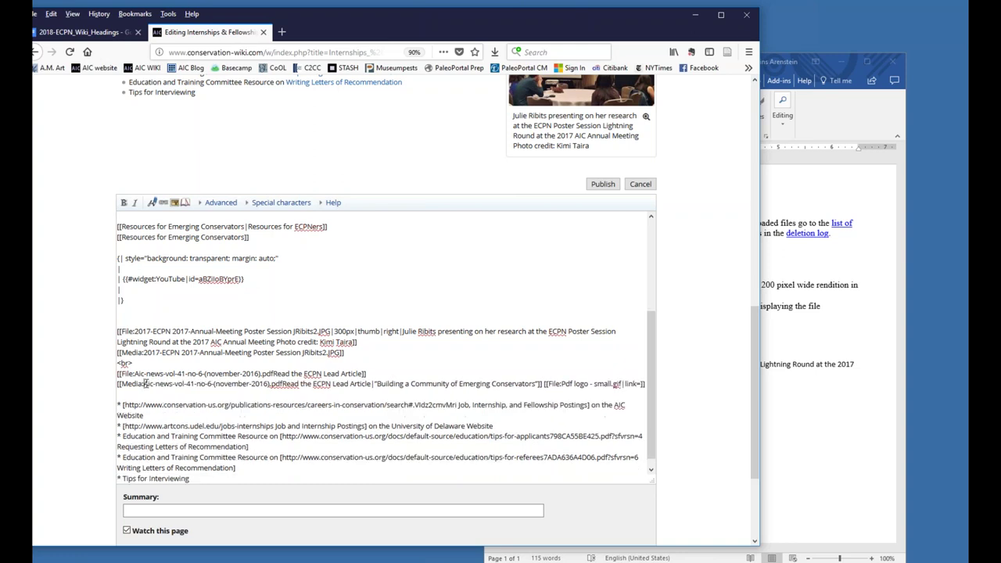
scroll(225, 405, down, 4)
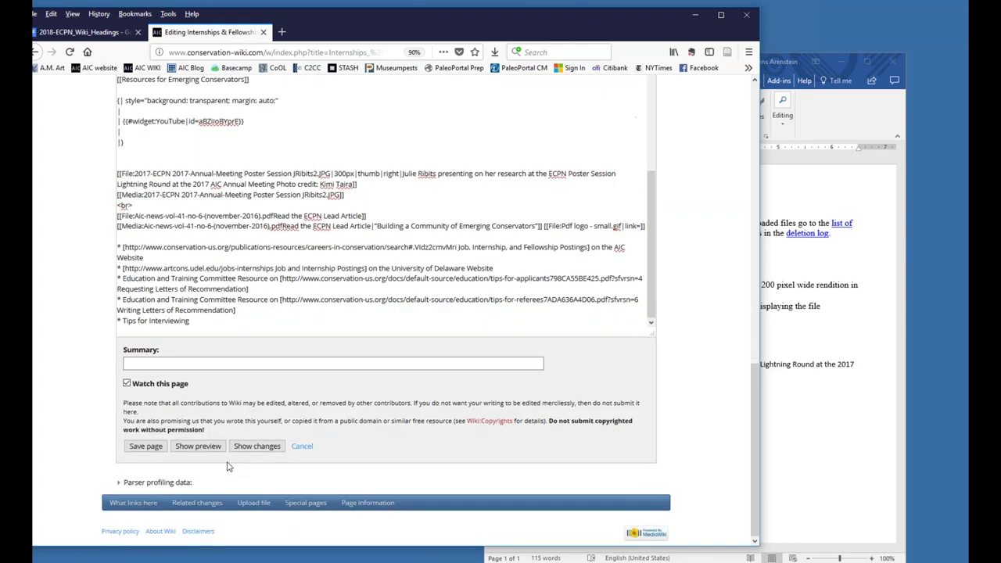
click(205, 447)
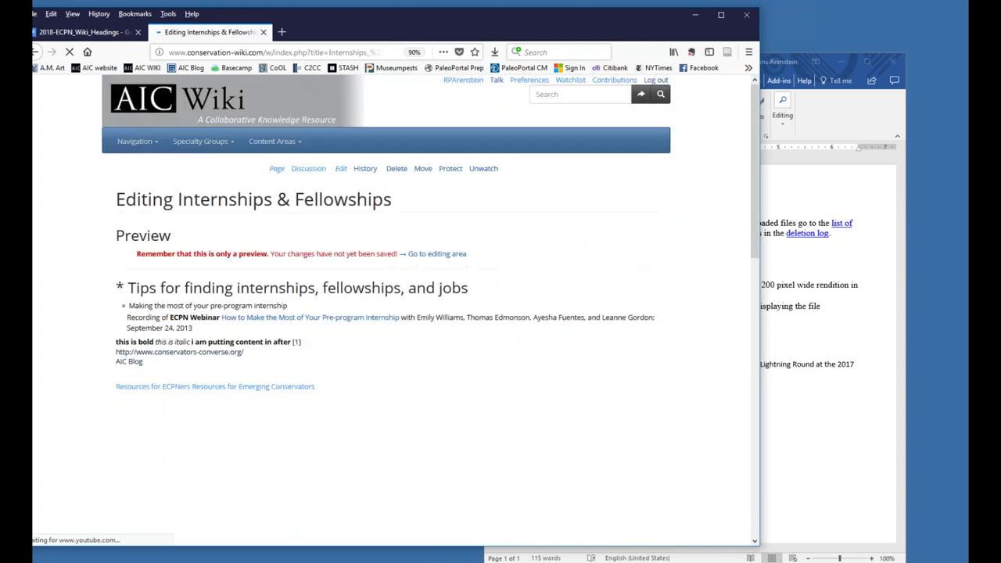
scroll(391, 313, down, 4)
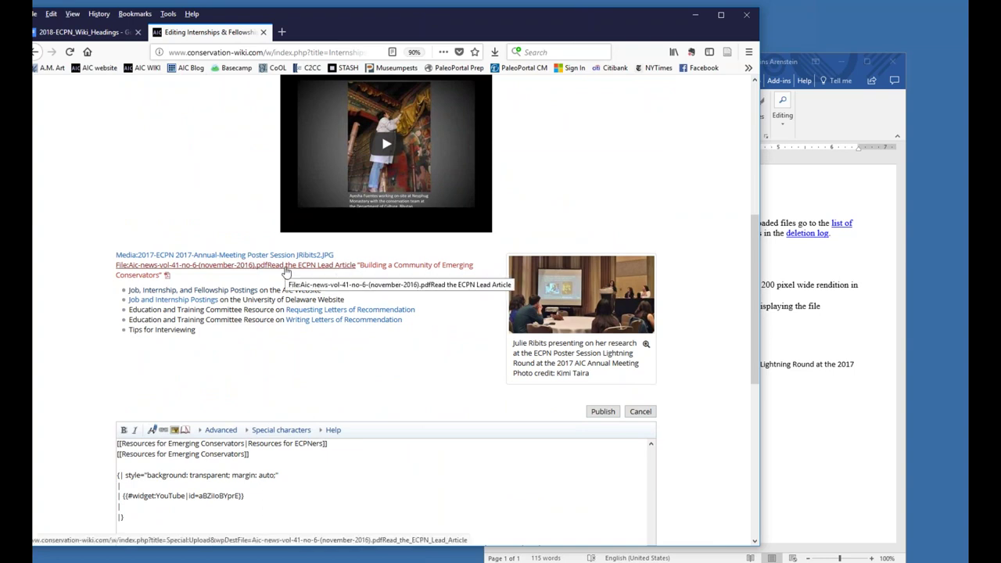
Step: Insert a <br> and an extra line break after the File link to the ECPN Lead Article, and preview the page
scroll(257, 279, down, 2)
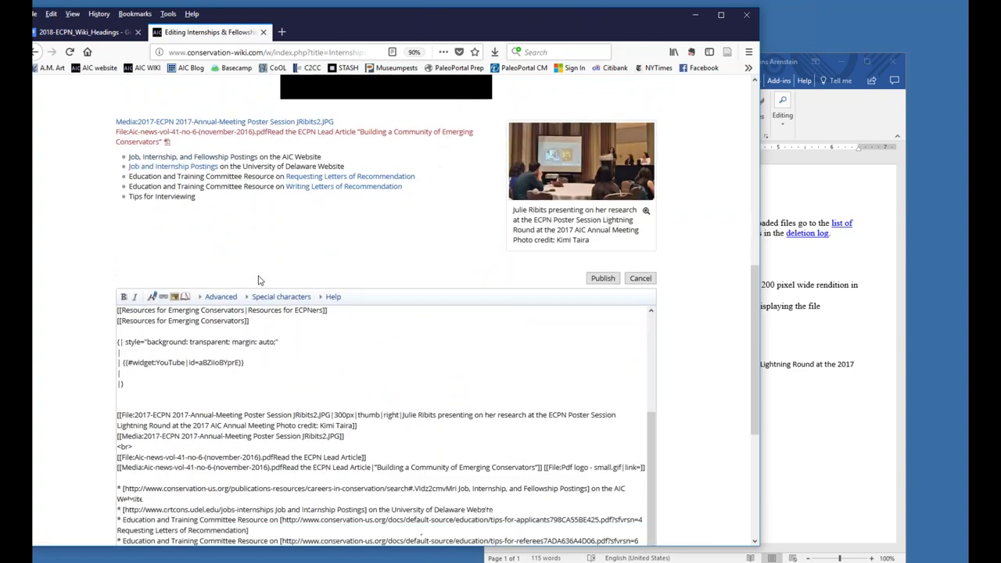
scroll(259, 279, down, 1)
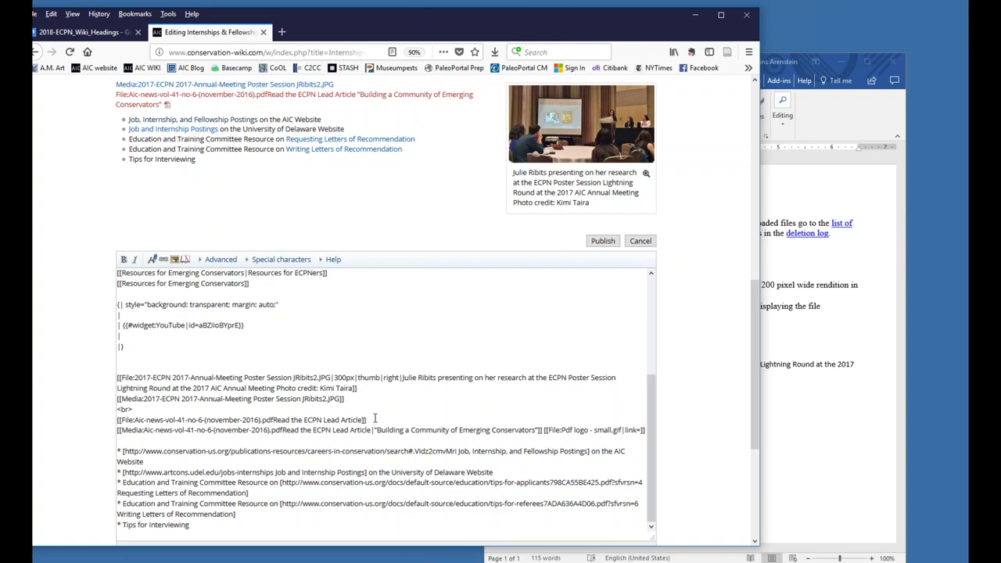
text(r>)
key(Return)
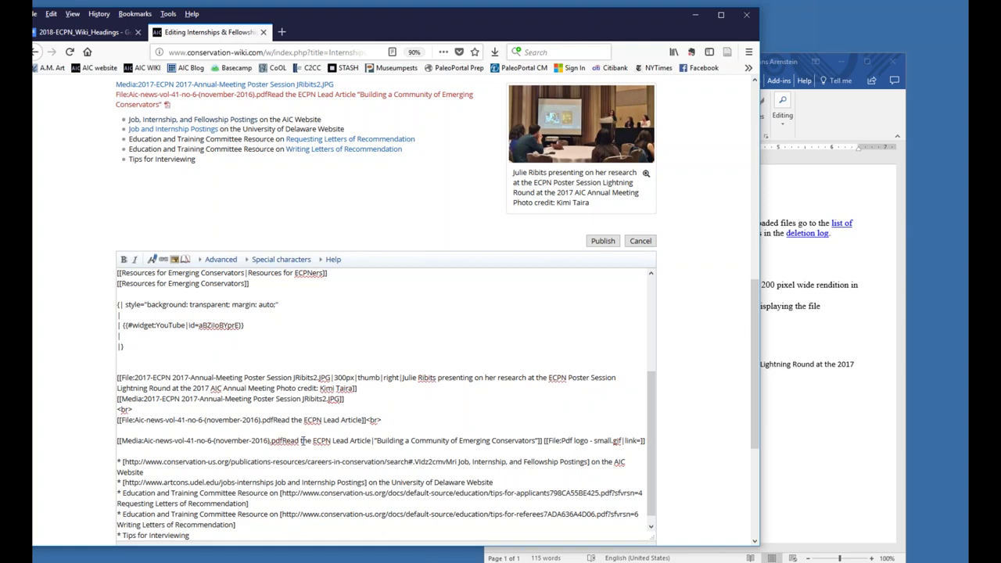
scroll(301, 440, down, 5)
click(200, 422)
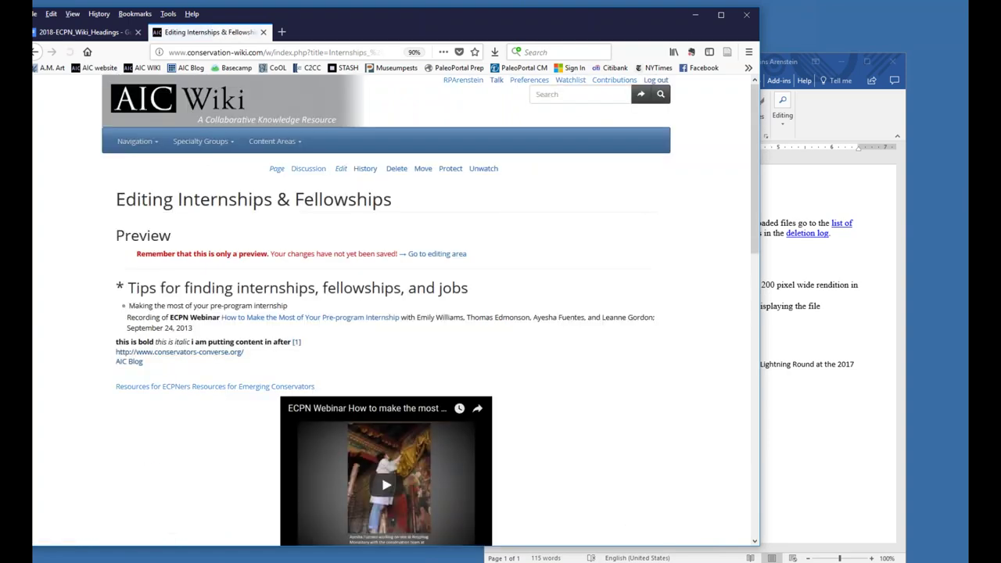
scroll(259, 402, down, 4)
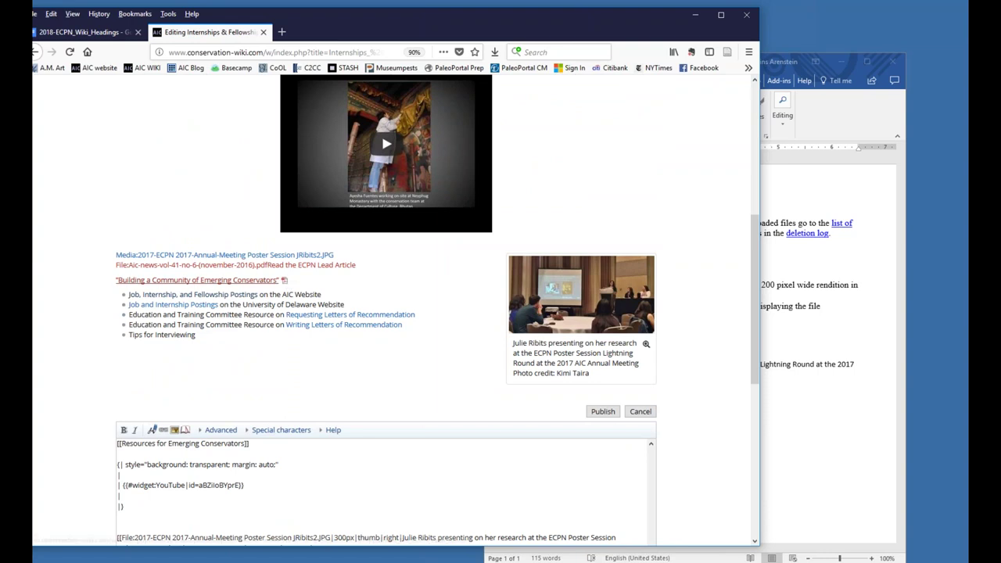
Step: Examine the "link=" parameter in the PDF logo code at the end of the Media link
scroll(286, 283, down, 1)
scroll(547, 422, down, 2)
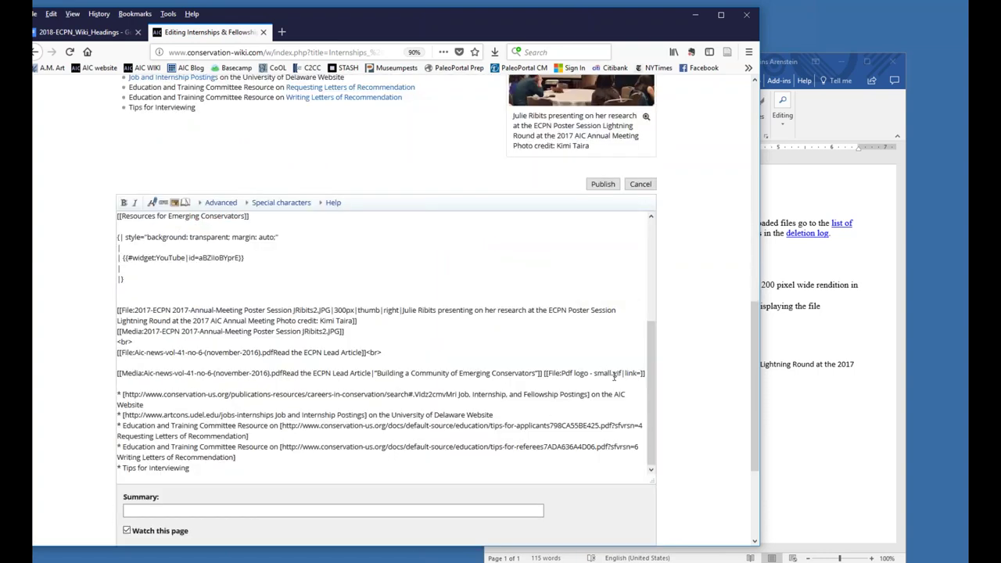
drag(624, 373, 641, 375)
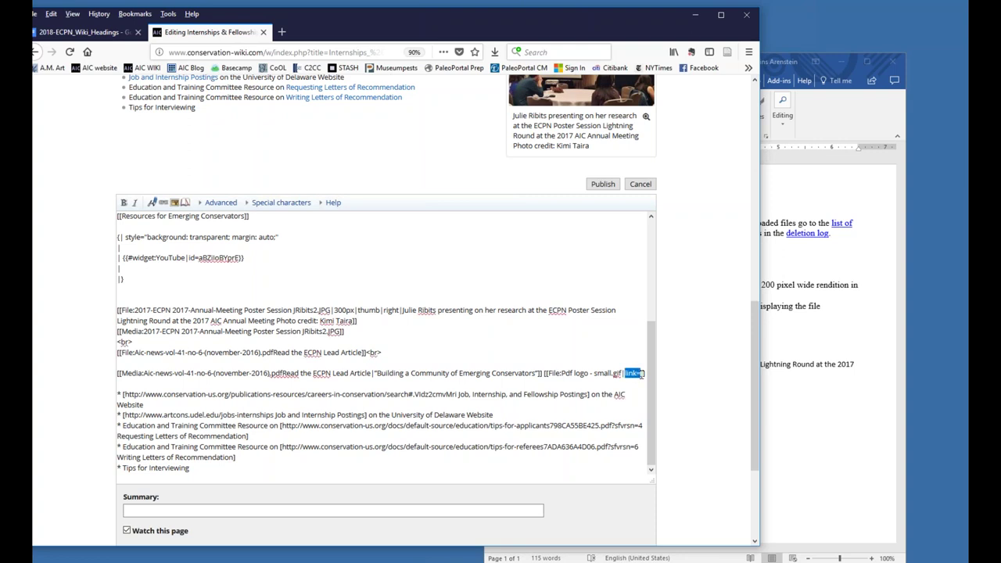
click(503, 366)
scroll(328, 318, up, 5)
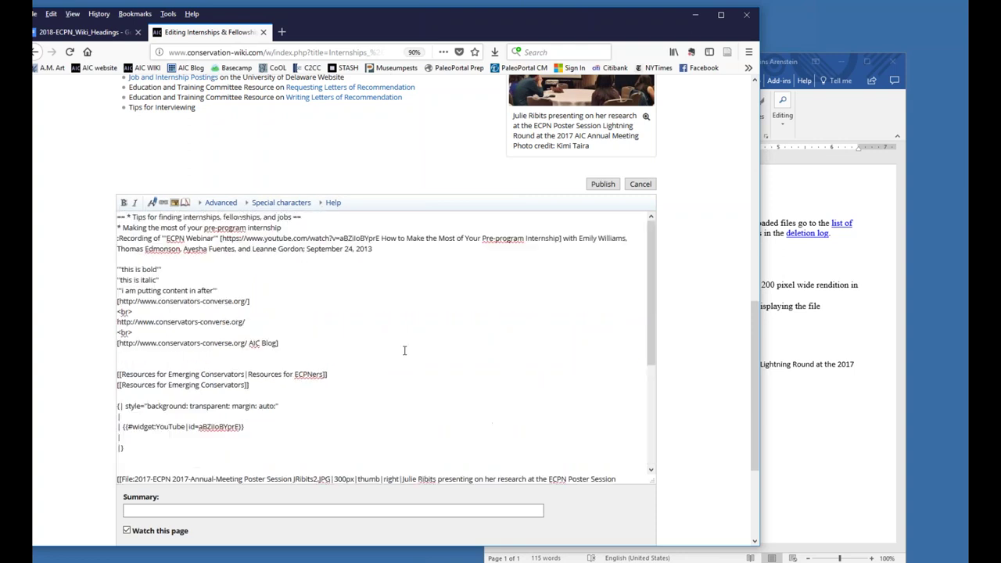
scroll(301, 129, up, 5)
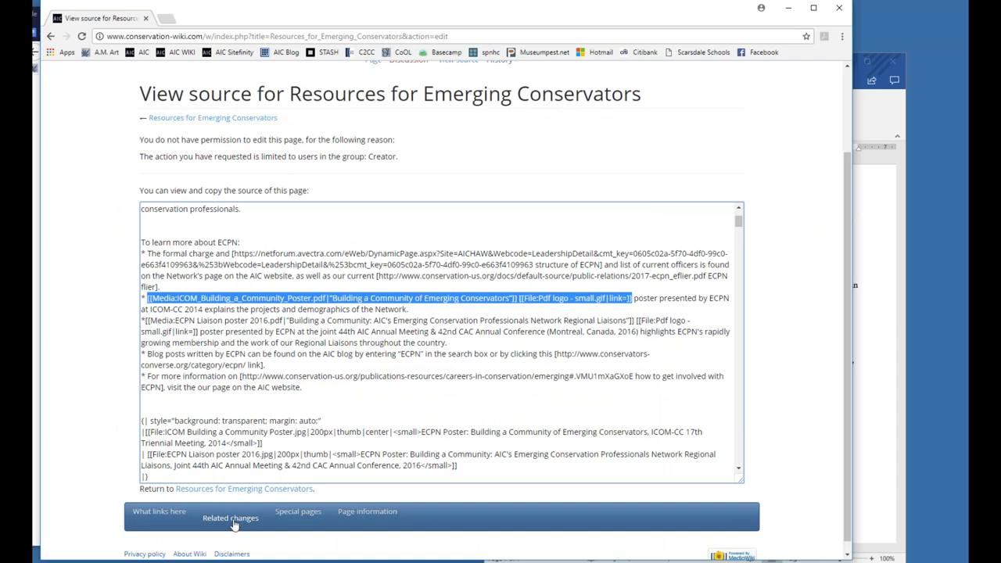
Step: Switch to the Chrome window, open the wiki's Special pages and look through its report and list categories
click(301, 517)
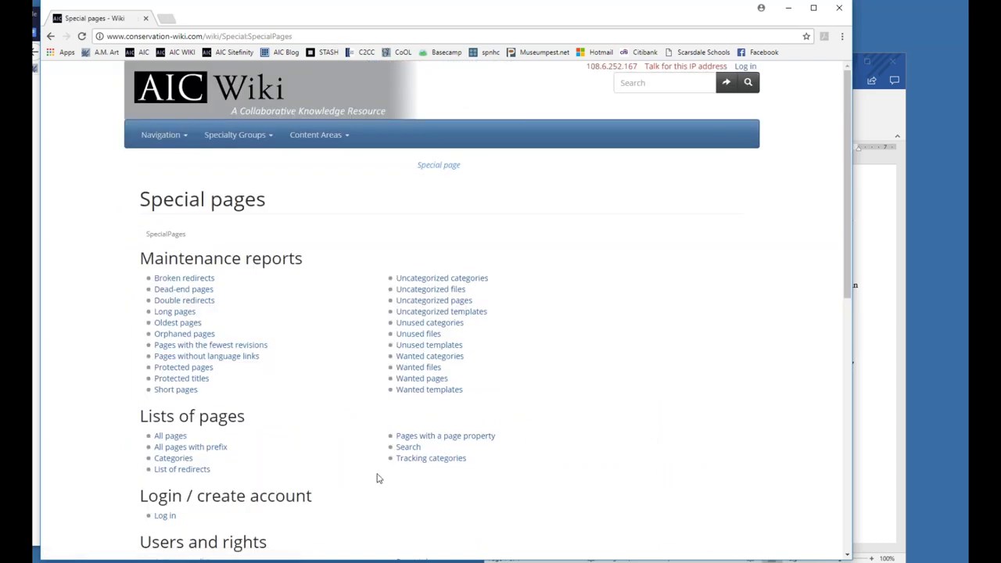
scroll(336, 375, down, 7)
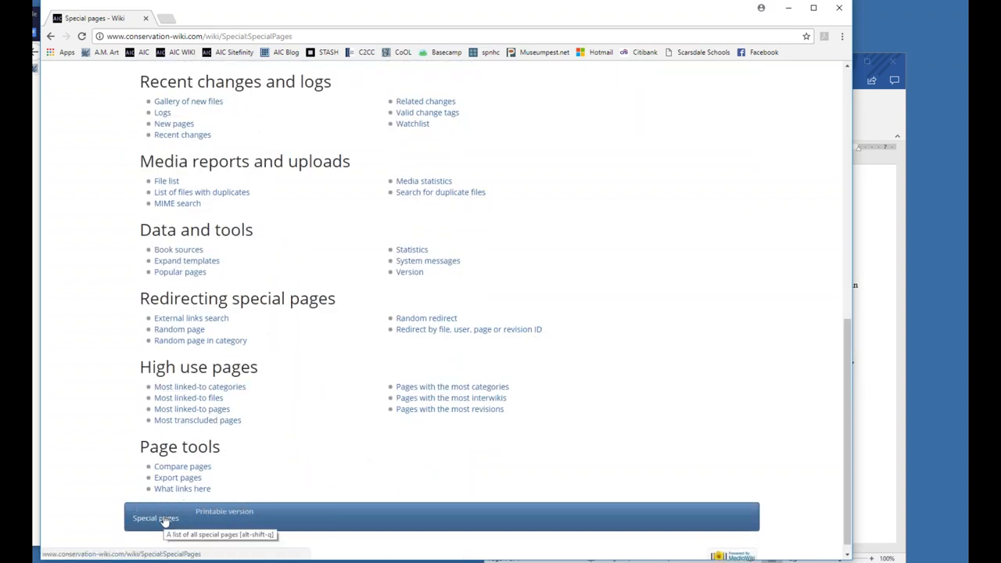
scroll(304, 451, up, 3)
scroll(303, 451, up, 3)
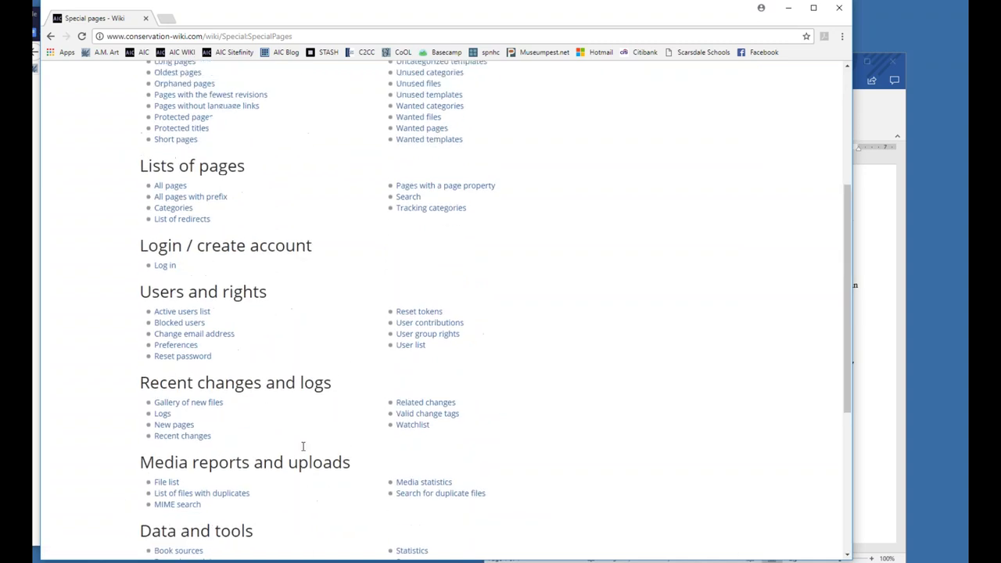
scroll(305, 448, down, 1)
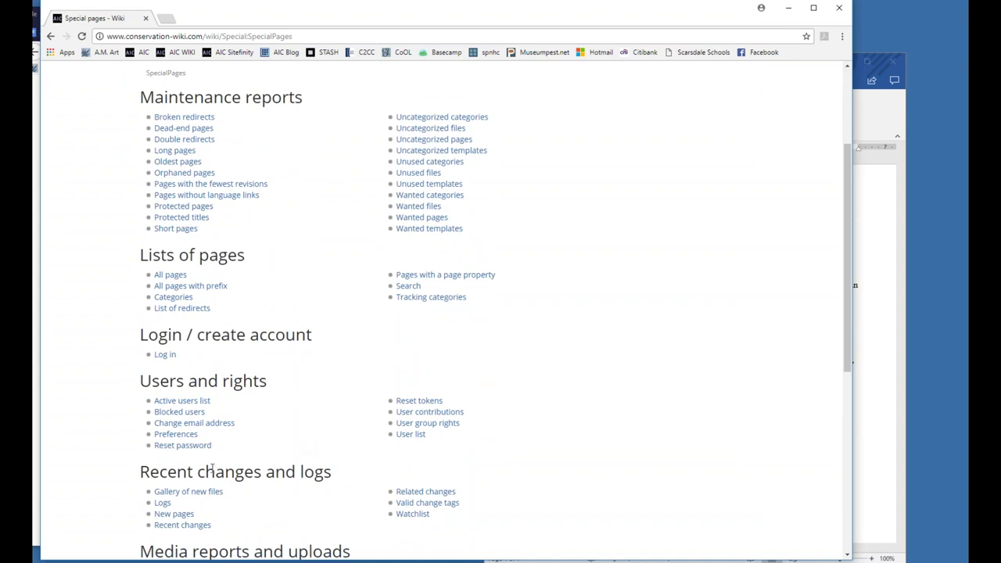
scroll(201, 352, down, 2)
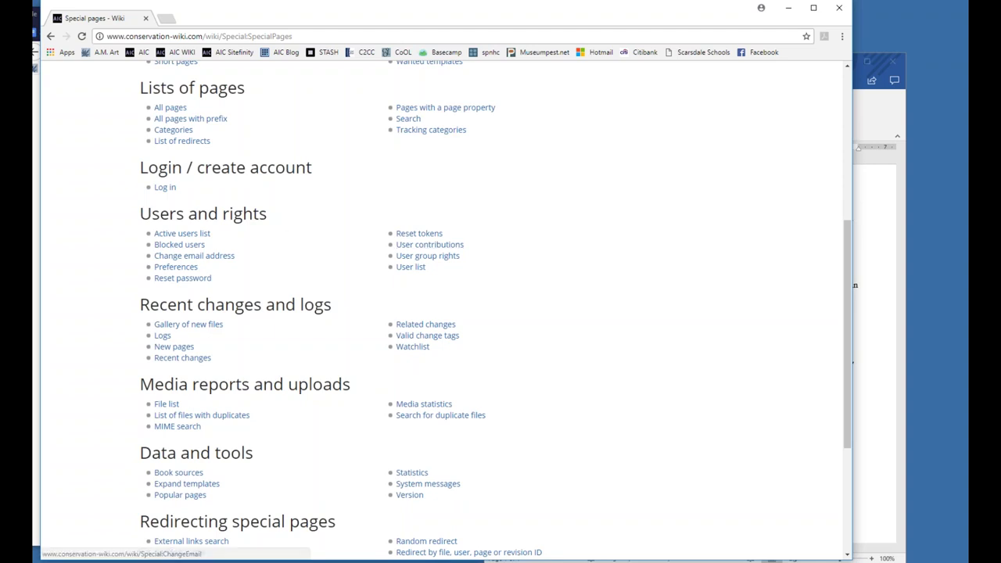
scroll(228, 418, up, 2)
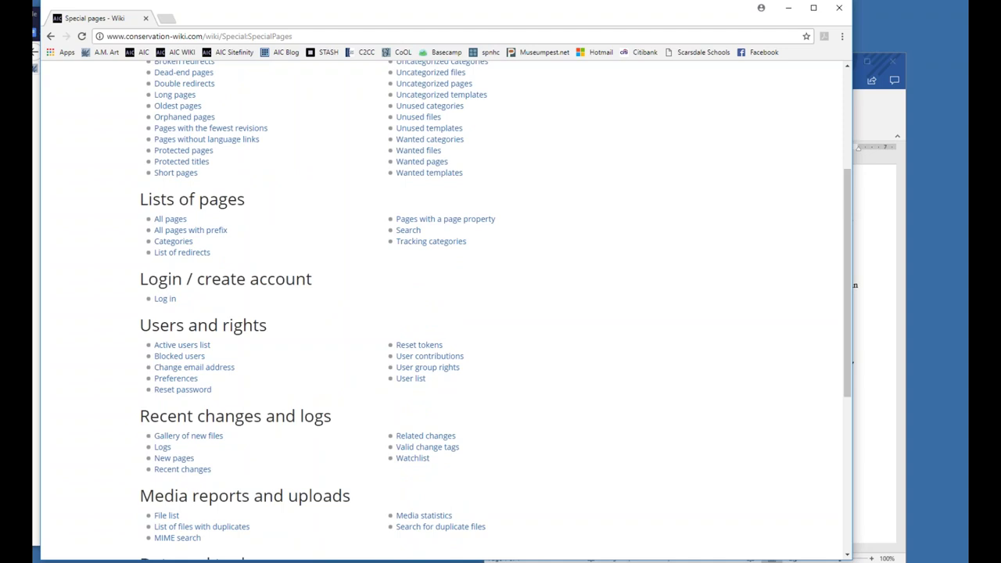
scroll(227, 440, down, 2)
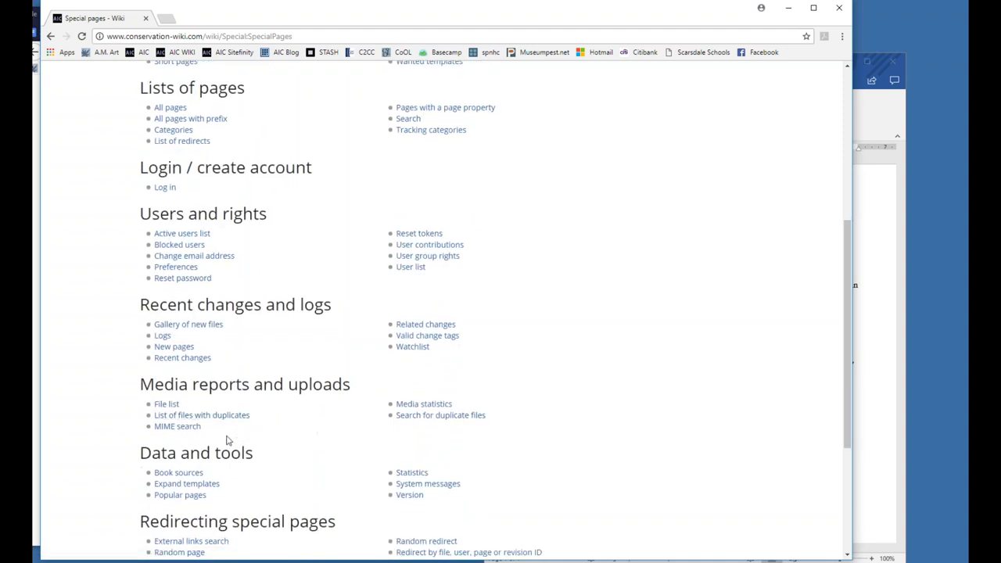
scroll(227, 440, up, 2)
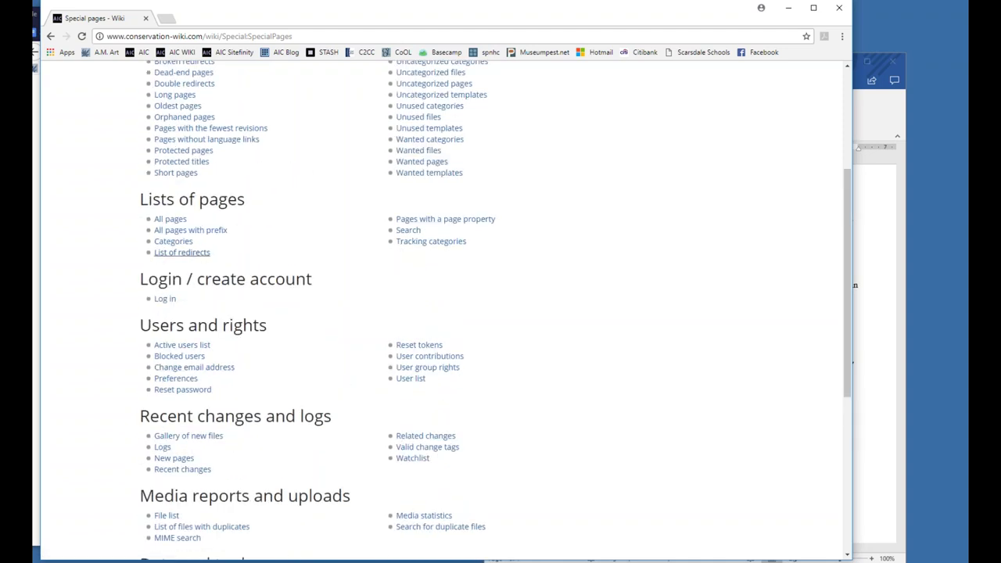
scroll(192, 252, up, 3)
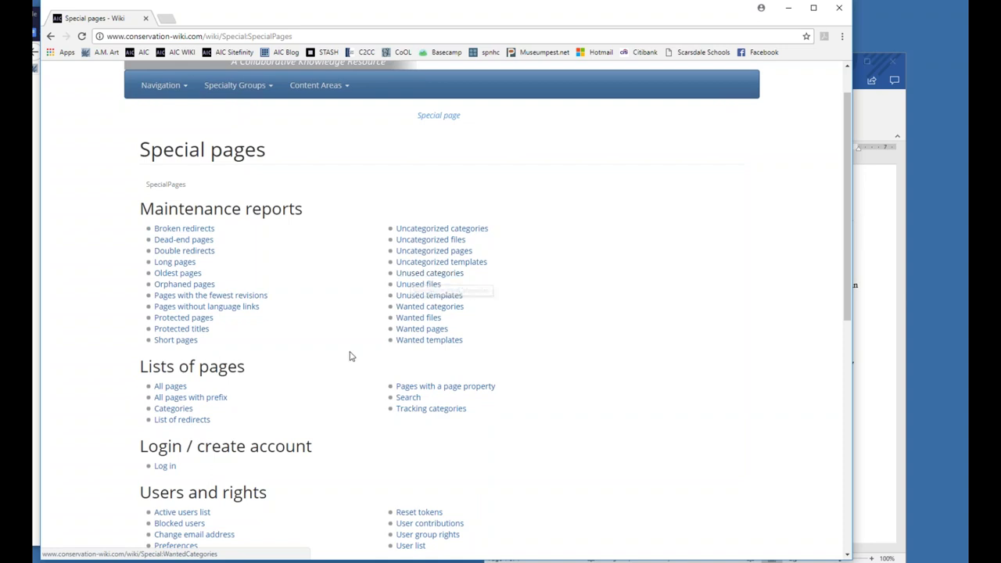
scroll(350, 356, down, 3)
scroll(349, 357, down, 1)
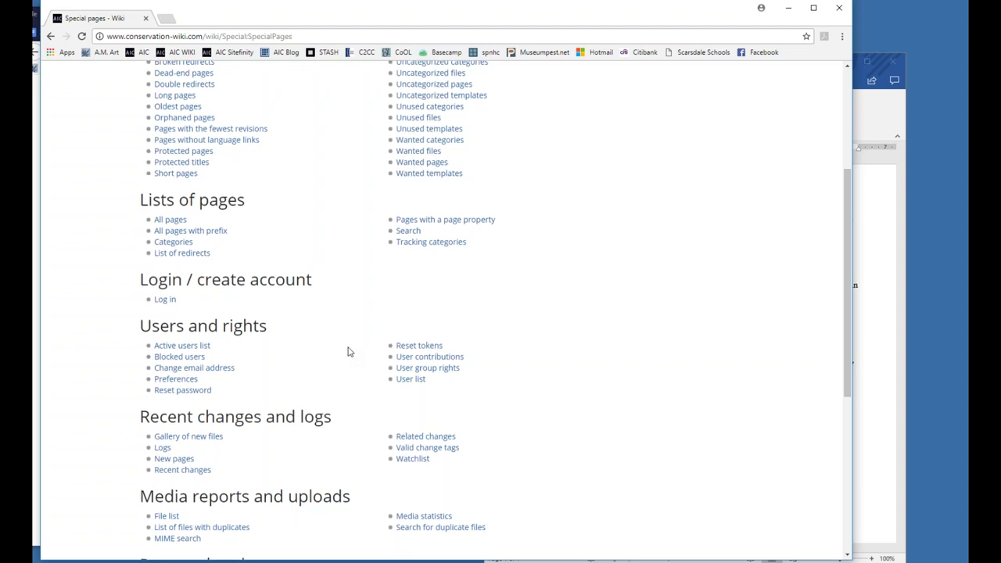
scroll(348, 352, up, 3)
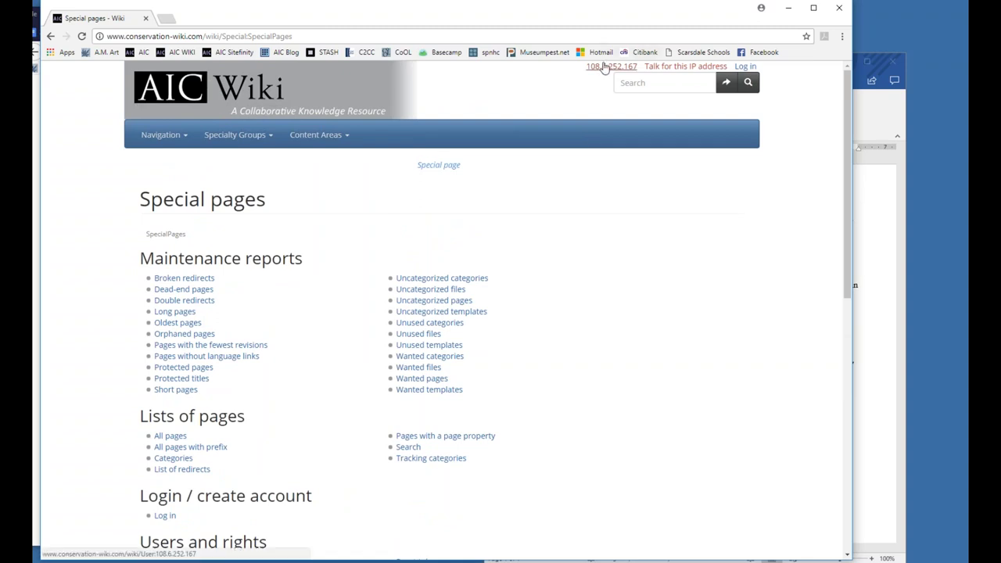
Step: Open the wiki's File list of uploaded files and look over the most recent uploads
scroll(250, 324, down, 2)
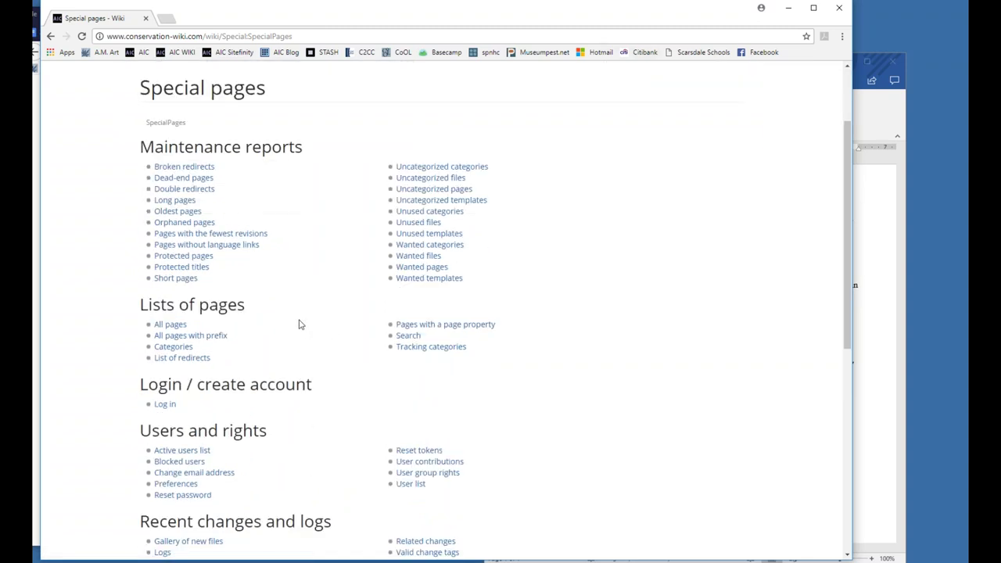
scroll(299, 329, down, 2)
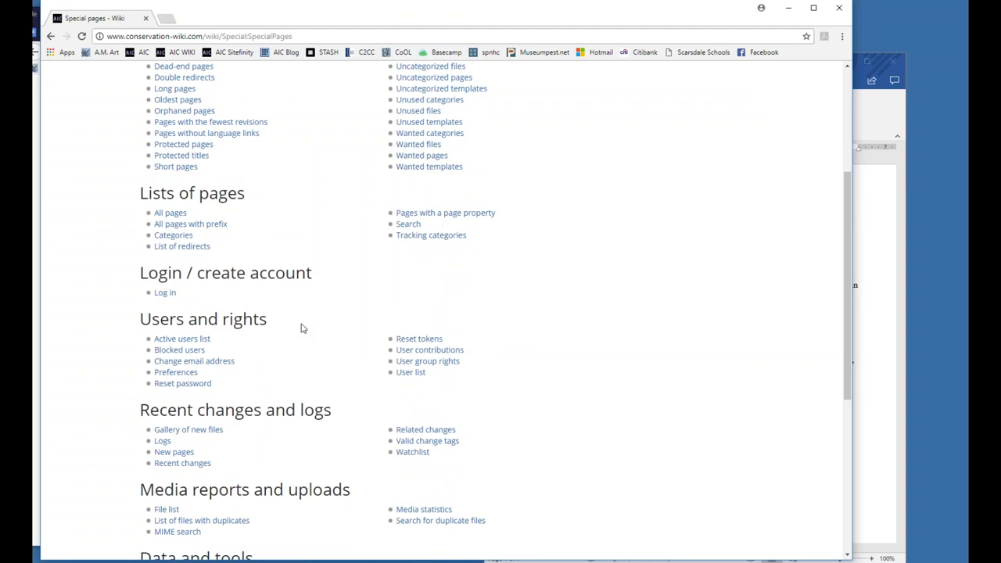
scroll(305, 330, down, 3)
click(167, 343)
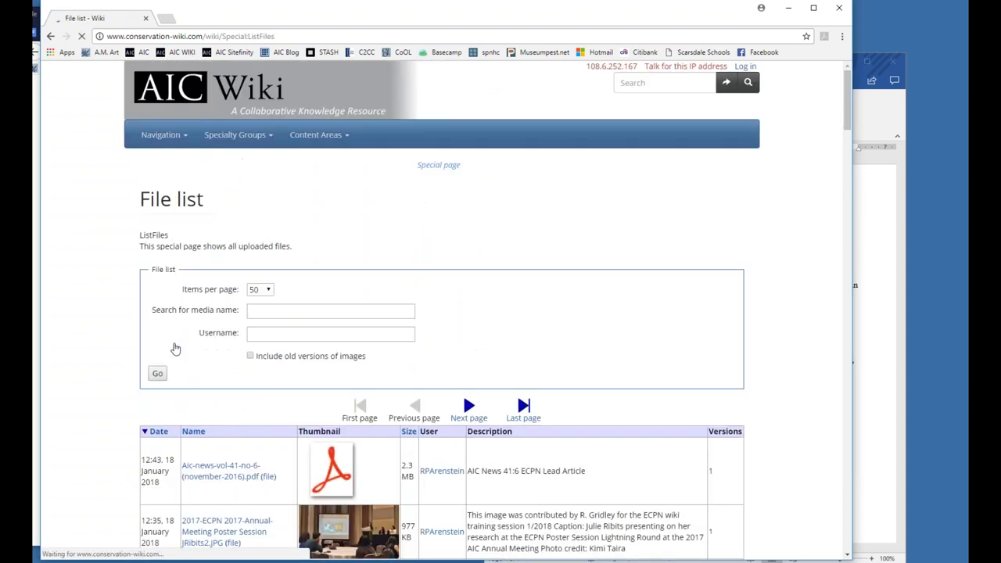
click(289, 317)
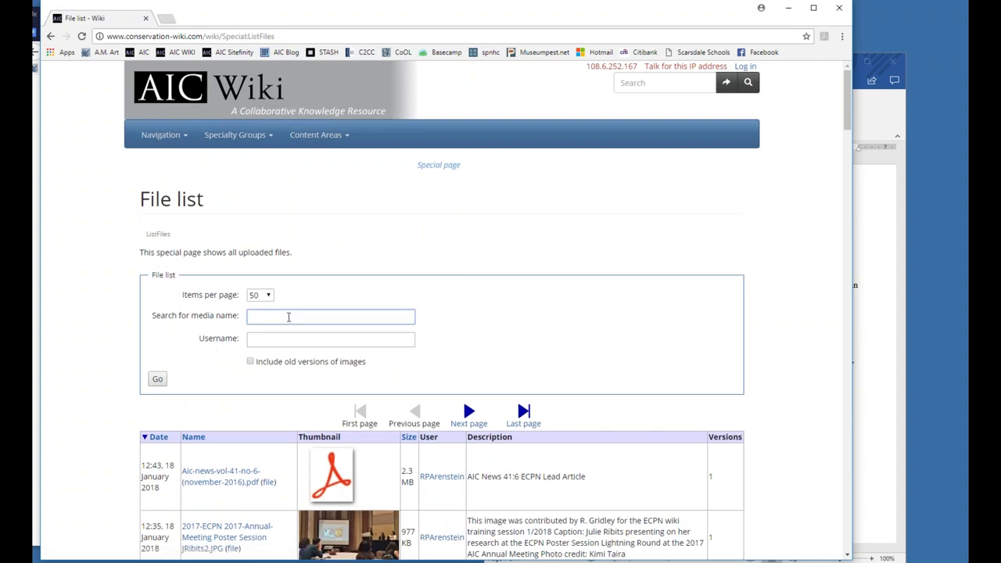
scroll(350, 401, down, 3)
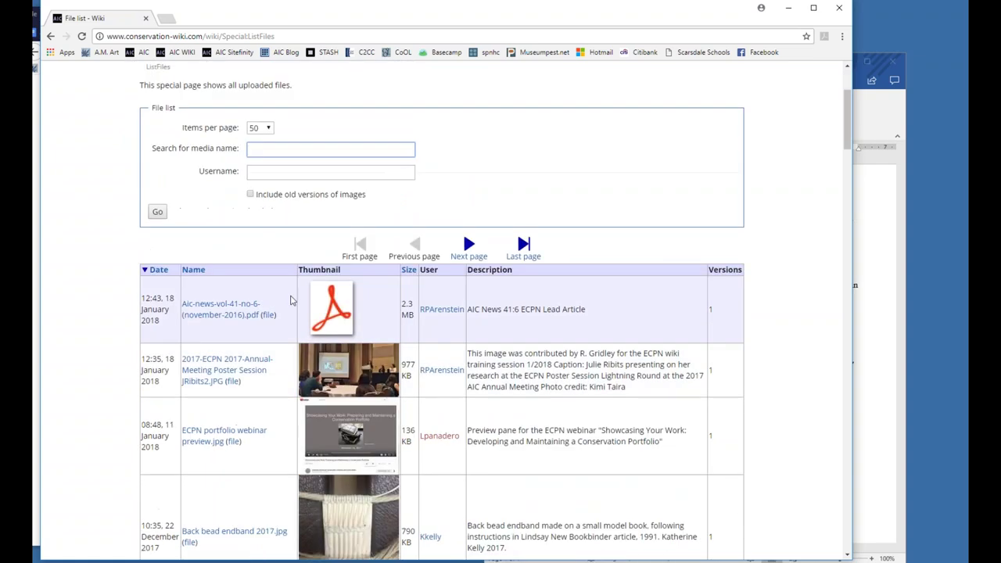
scroll(364, 381, down, 3)
scroll(365, 381, up, 3)
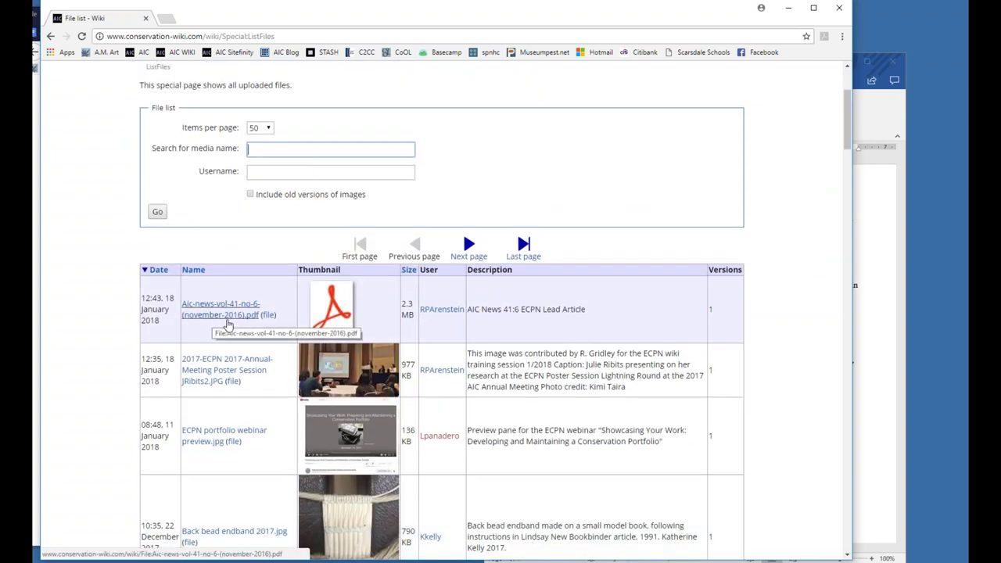
Step: Open the file page of the uploaded Aic-news-vol-41-no-6-(november-2016).pdf and copy the file name from its title, without "File:"
click(278, 322)
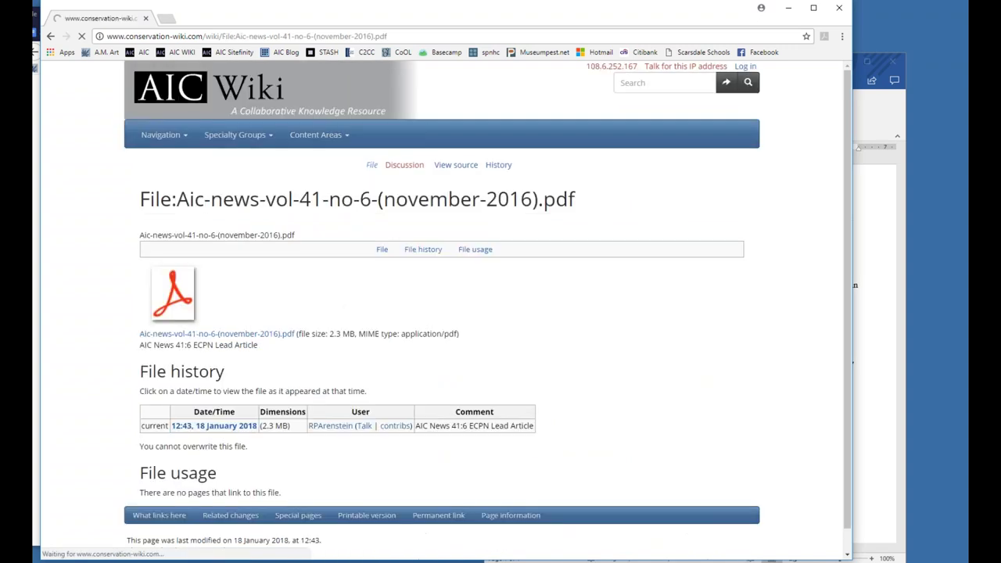
drag(576, 201, 177, 198)
key(ctrl+c)
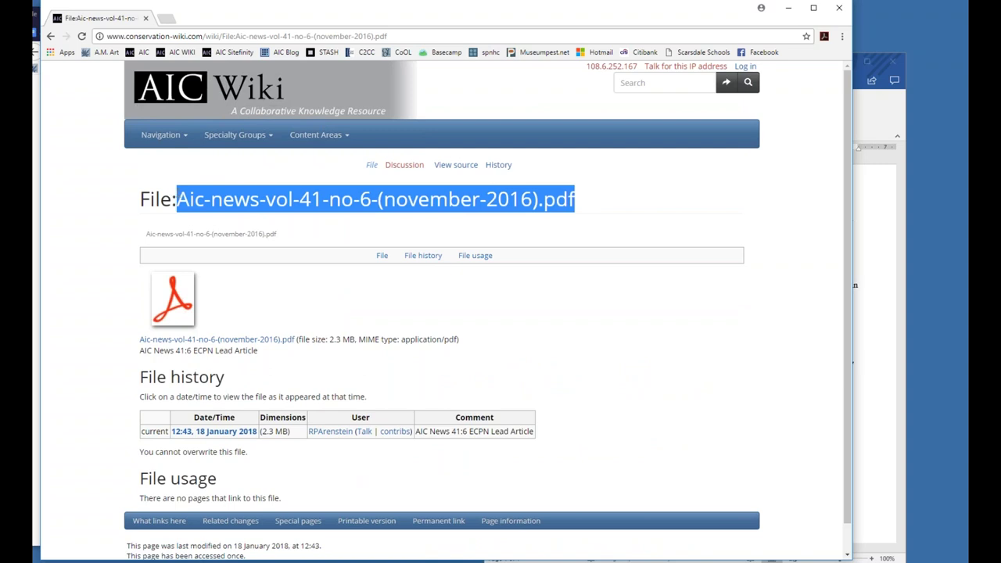
Step: Switch back to the wiki edit window and replace the Media link's file name with the copied Aic-news-vol-41-no-6-(november-2016).pdf
click(788, 7)
scroll(193, 422, down, 1)
scroll(193, 422, down, 3)
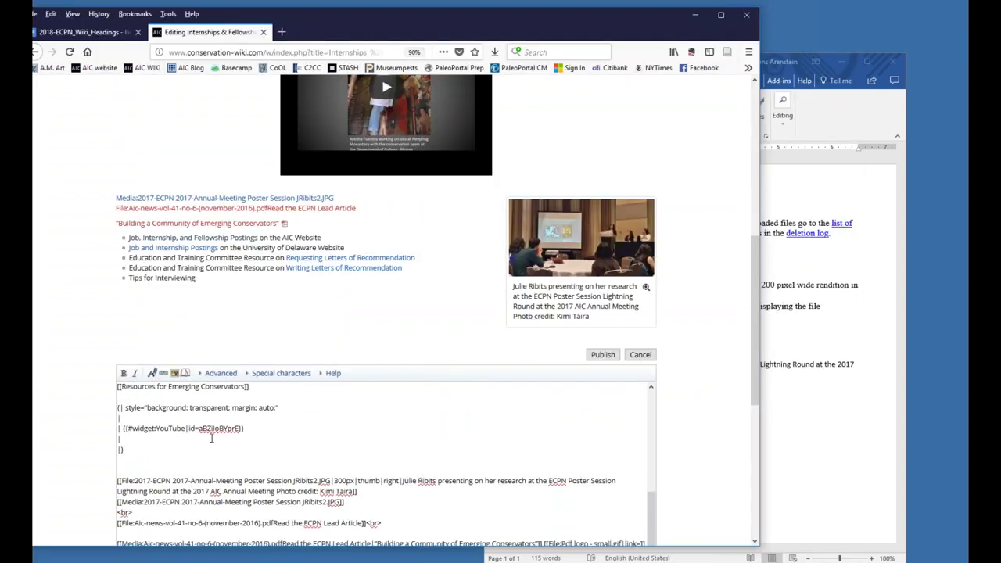
scroll(243, 435, down, 3)
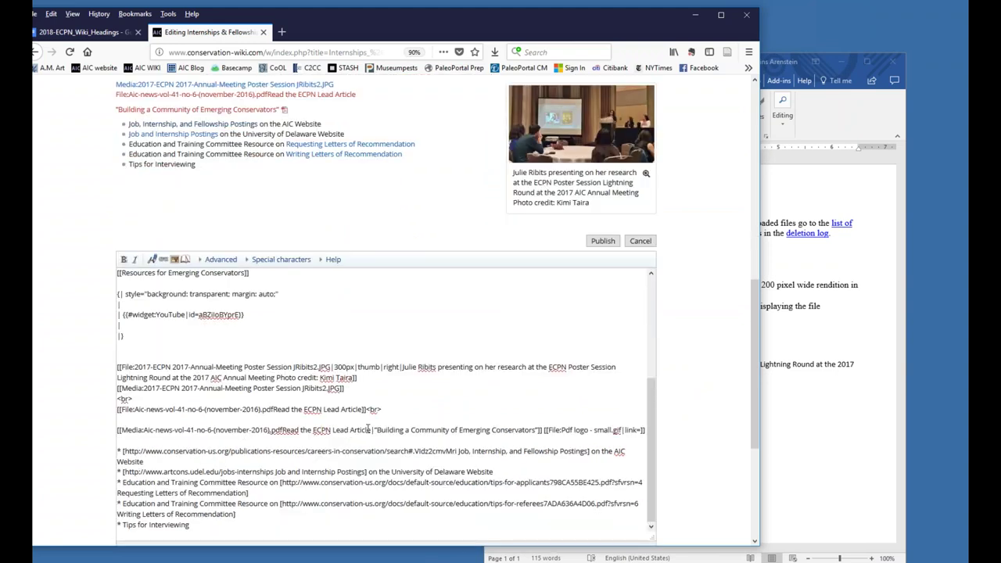
drag(370, 429, 144, 432)
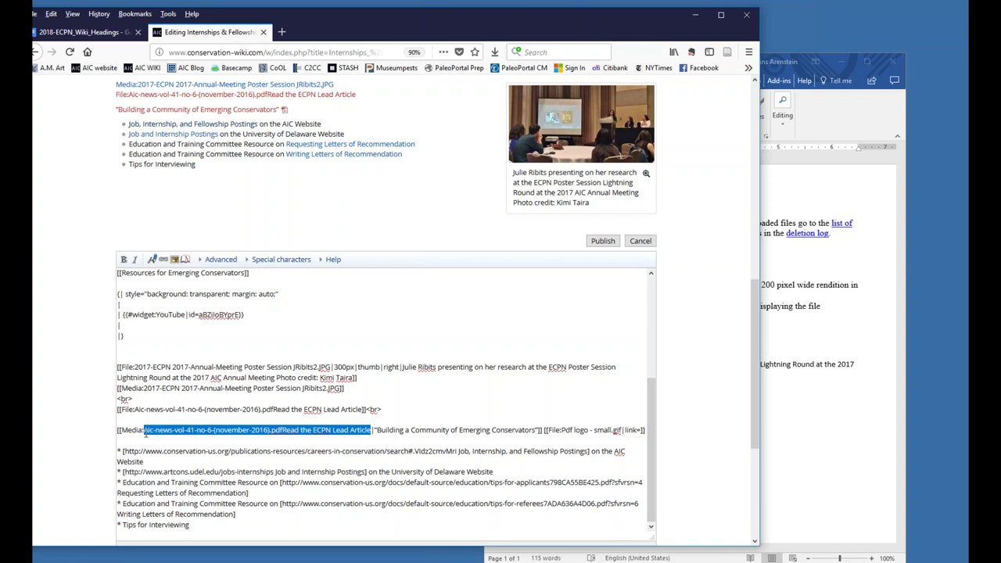
key(ctrl+v)
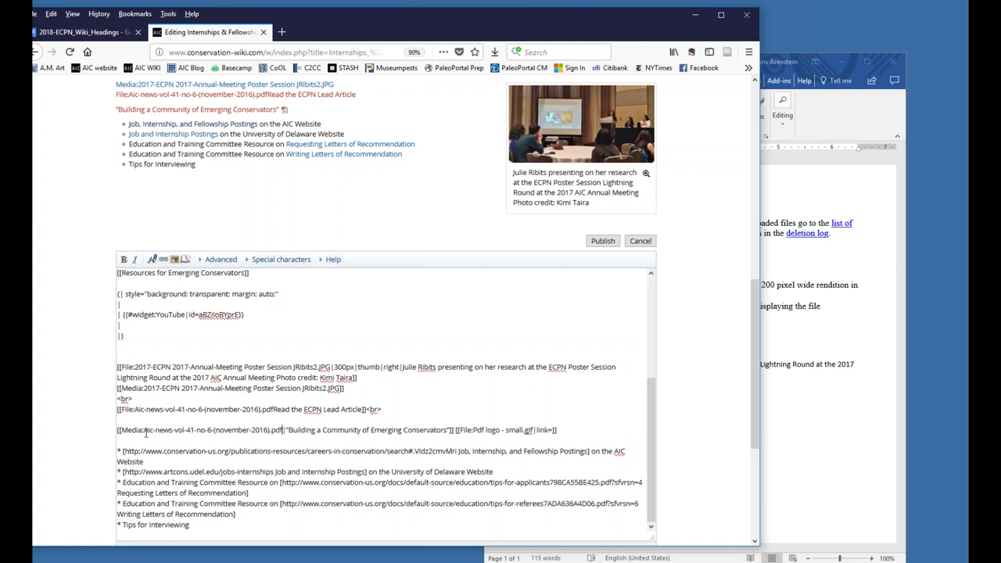
Step: Preview the edited page and check the target of the "Building a Community of Emerging Conservators" link
scroll(224, 412, down, 3)
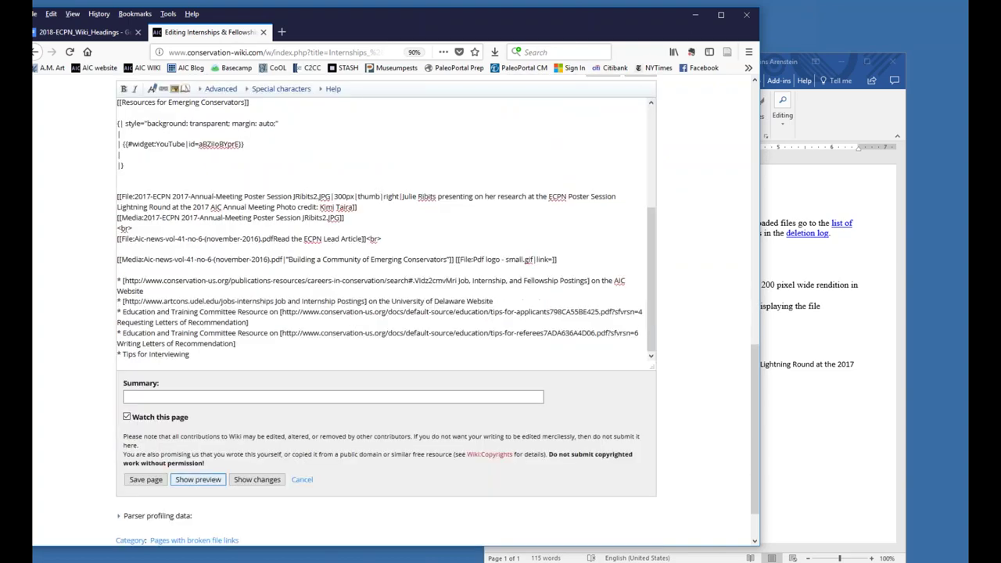
click(198, 480)
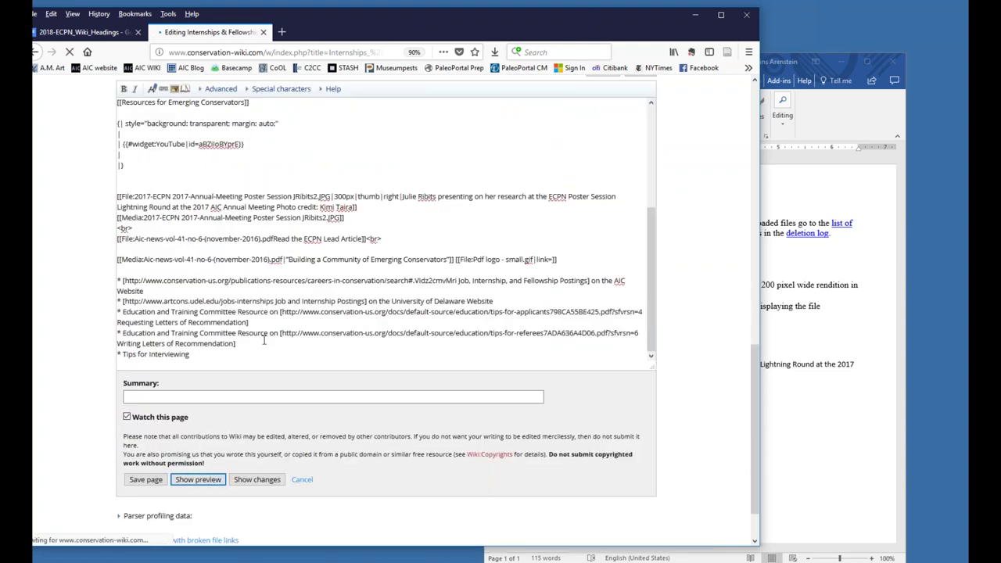
scroll(264, 340, down, 4)
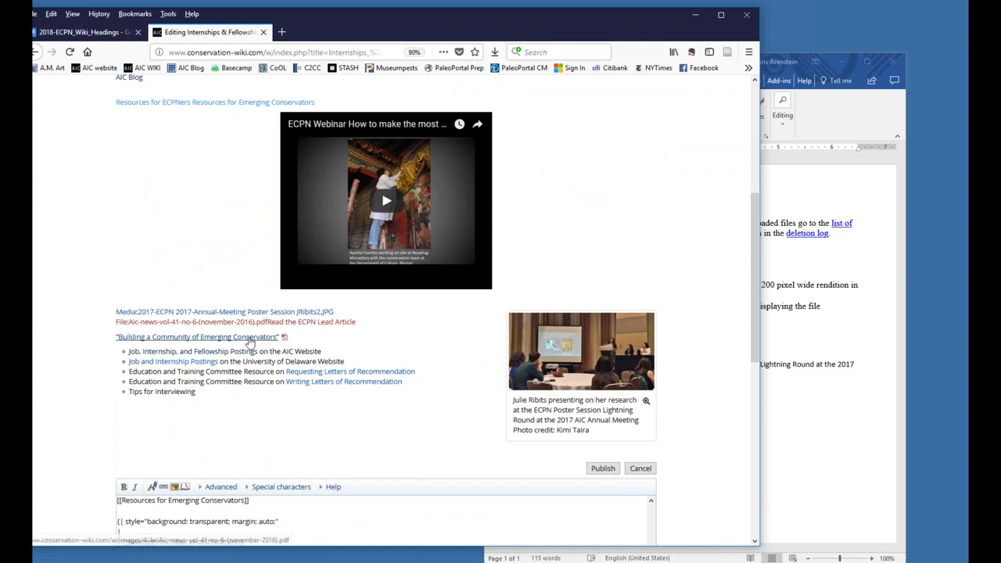
Step: Change the Media link's display text to "Read the lead article" and preview the page
scroll(235, 312, down, 3)
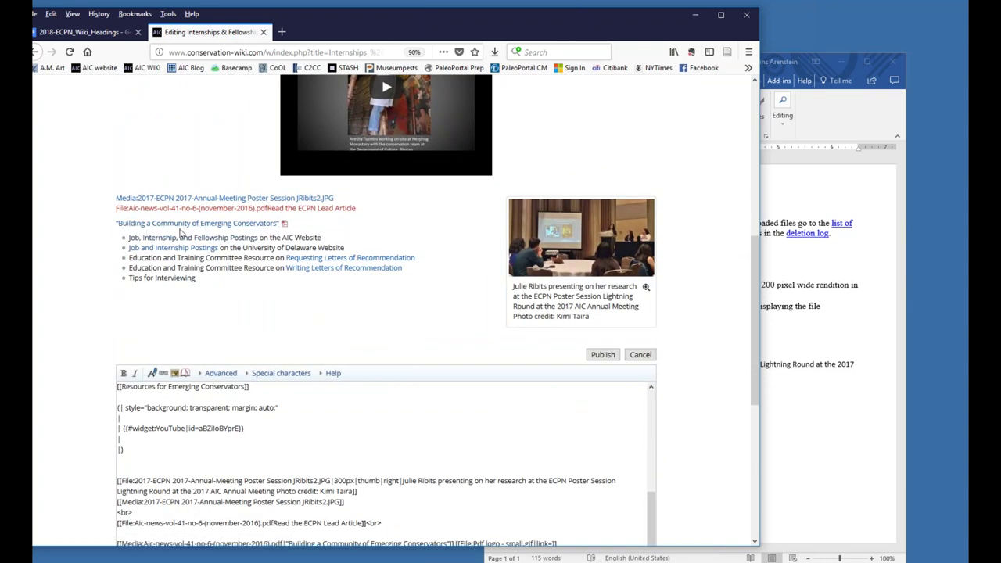
scroll(289, 377, down, 5)
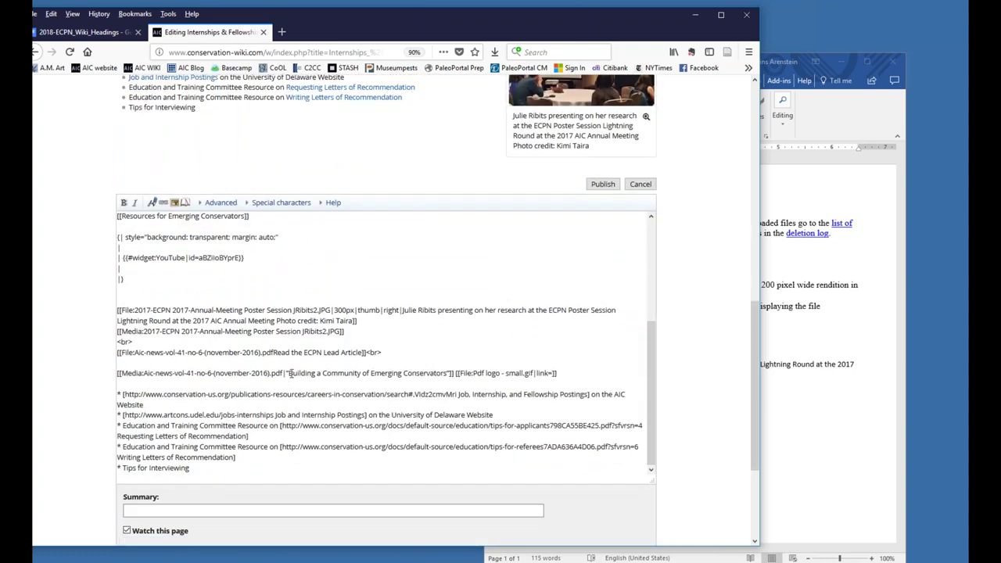
drag(288, 373, 447, 373)
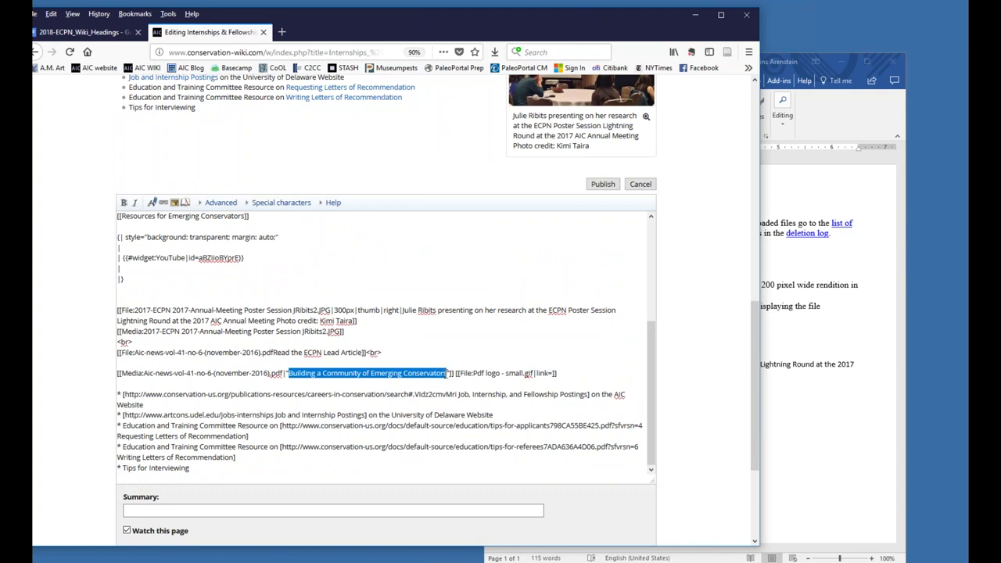
text(Read the lead article")
key(alt+shift+p)
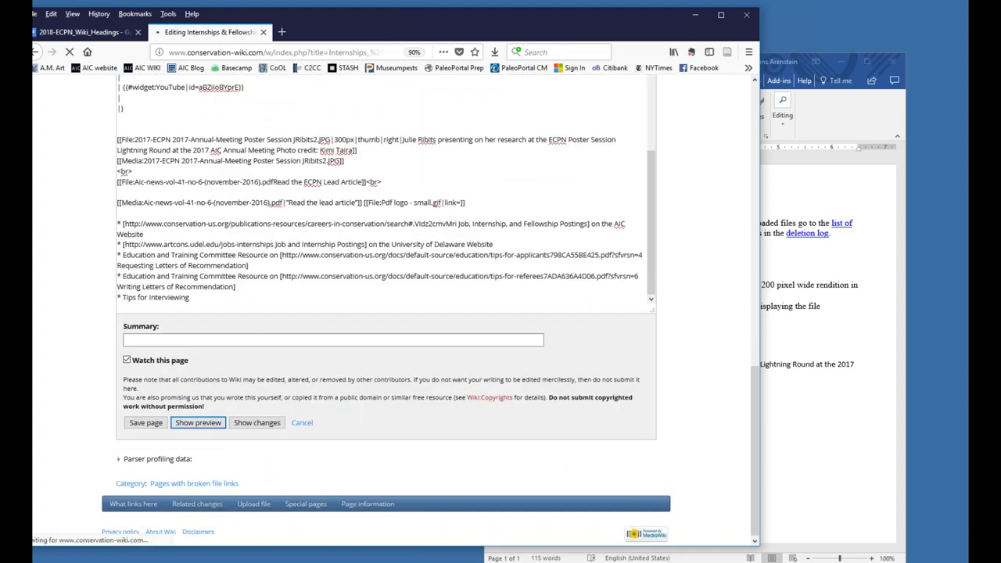
scroll(215, 159, down, 3)
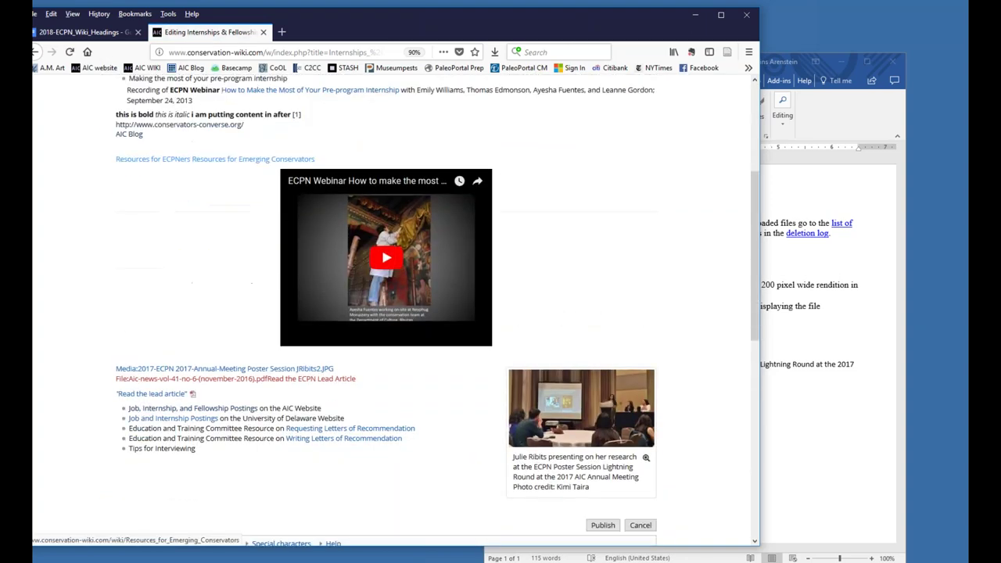
scroll(215, 234, down, 2)
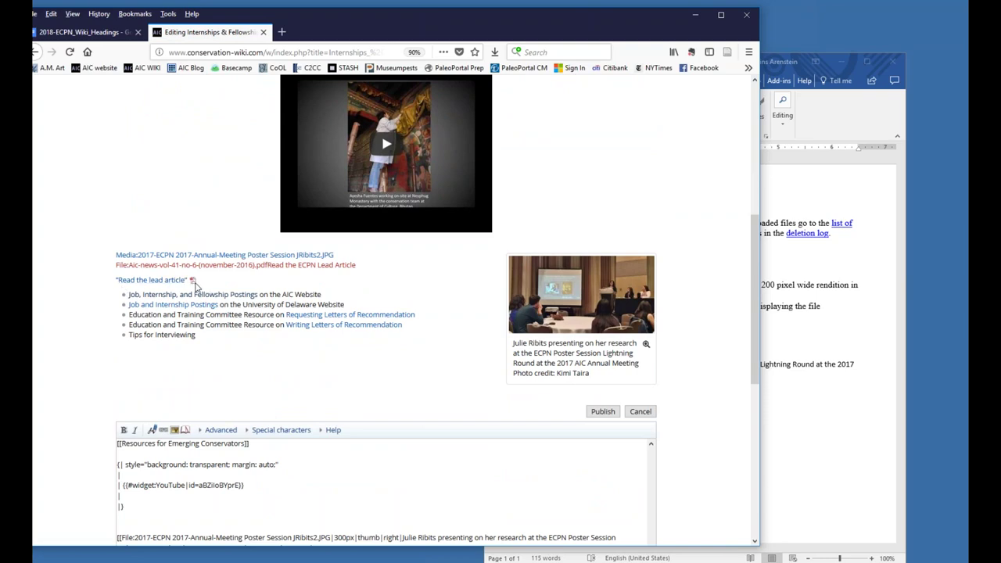
Step: Save the page, test its "Read the lead article" link by opening the PDF, and return to the page
scroll(195, 287, down, 5)
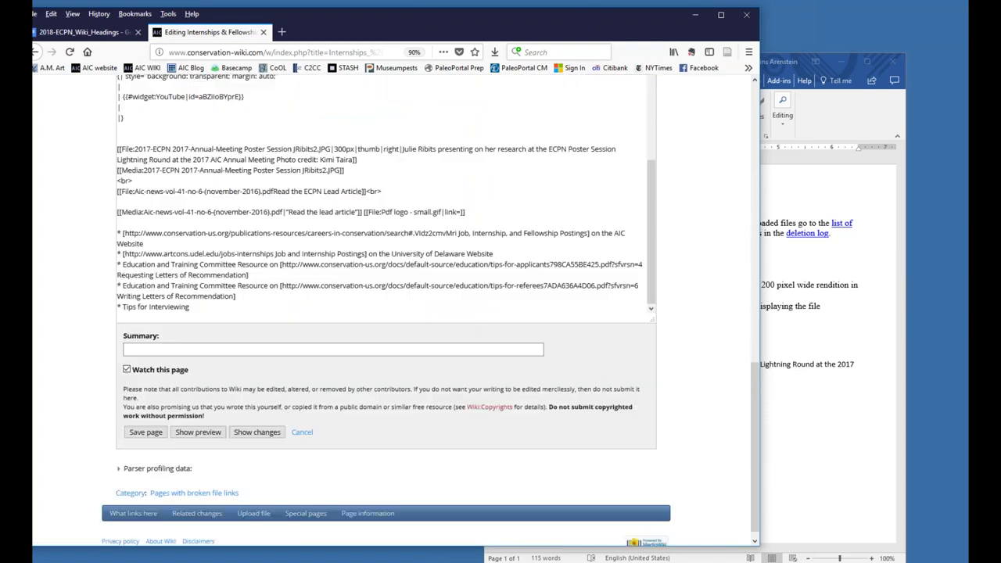
click(145, 422)
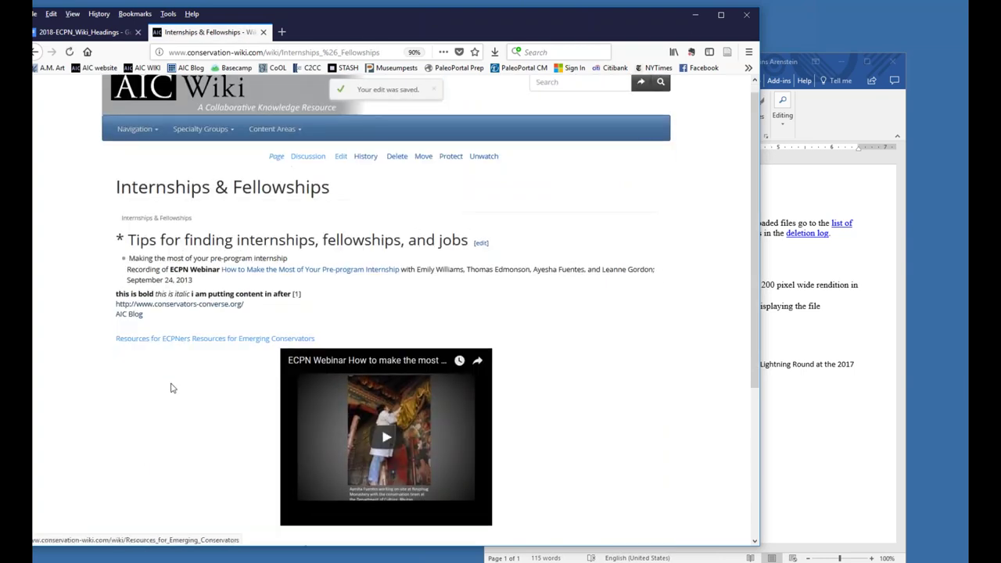
scroll(172, 387, down, 3)
click(156, 353)
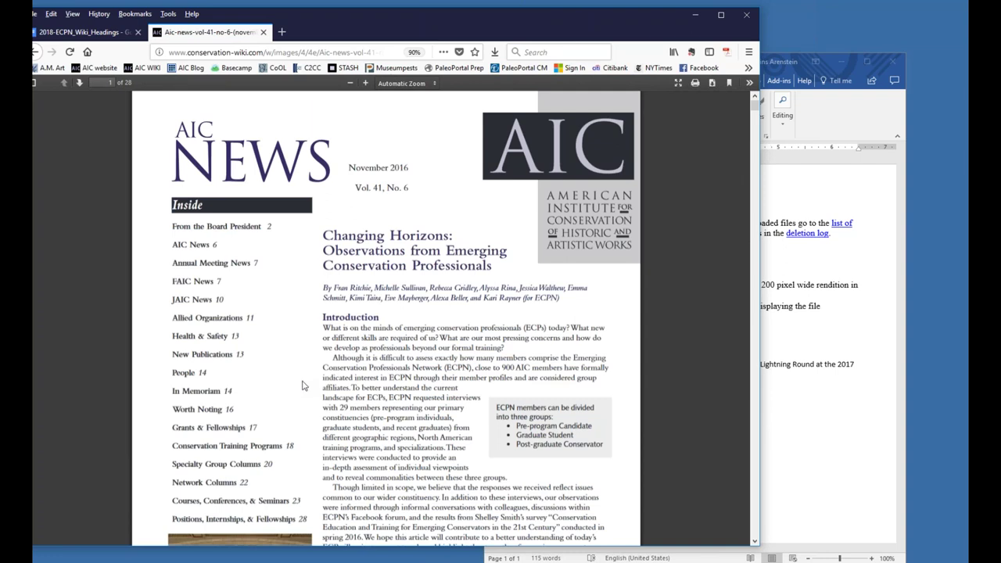
drag(323, 19, 359, 18)
click(70, 51)
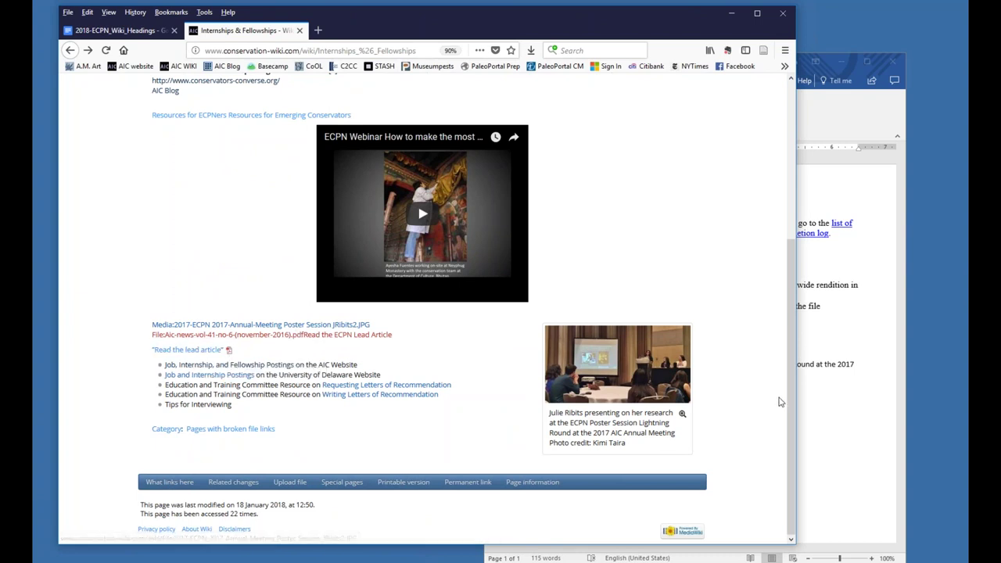
click(814, 341)
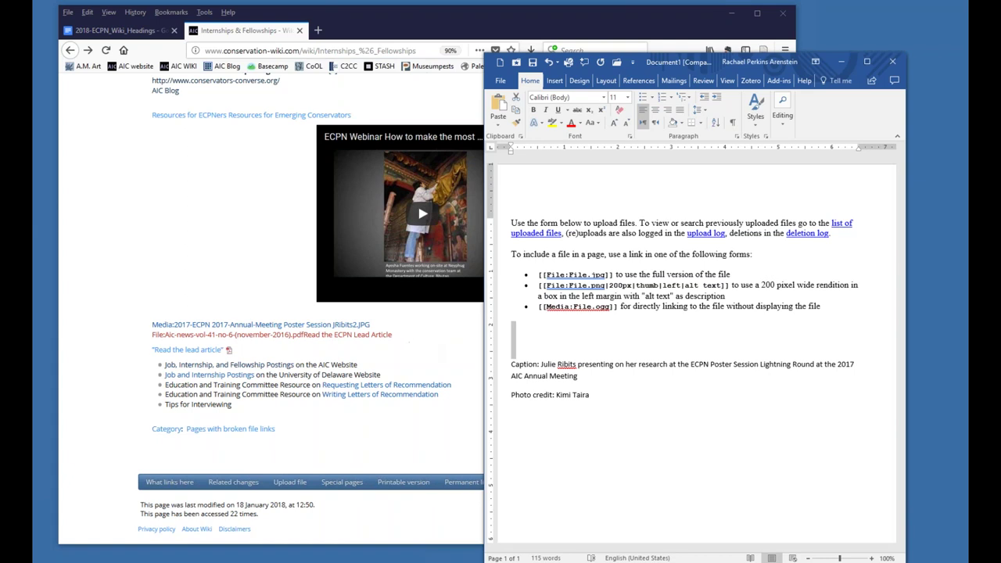
click(239, 257)
key(F5)
scroll(239, 258, up, 5)
scroll(657, 348, up, 1)
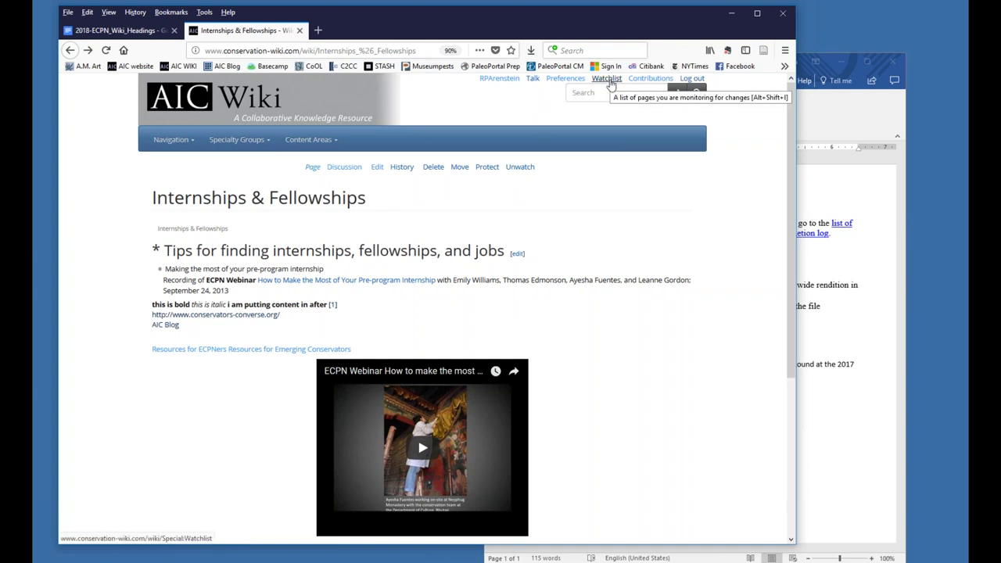
scroll(492, 197, down, 3)
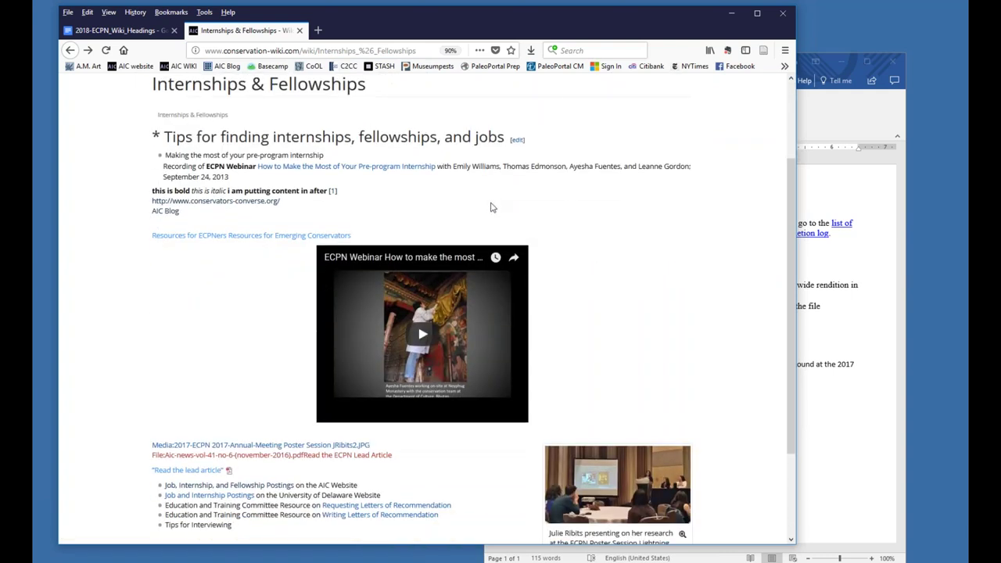
scroll(492, 207, up, 3)
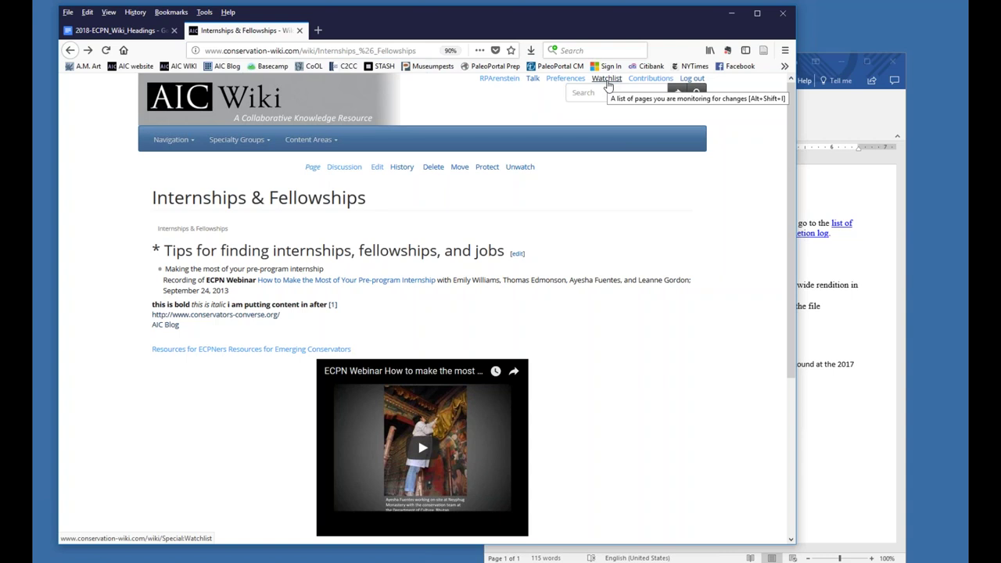
Step: Open the revision history of Internships & Fellowships and the account's Watchlist, and look over the recent changes listed
click(406, 171)
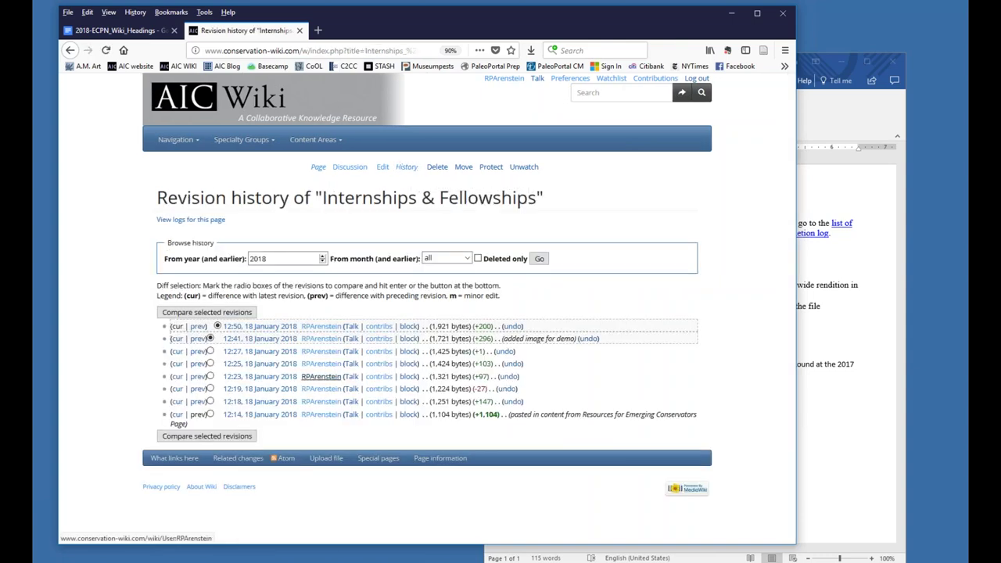
click(611, 79)
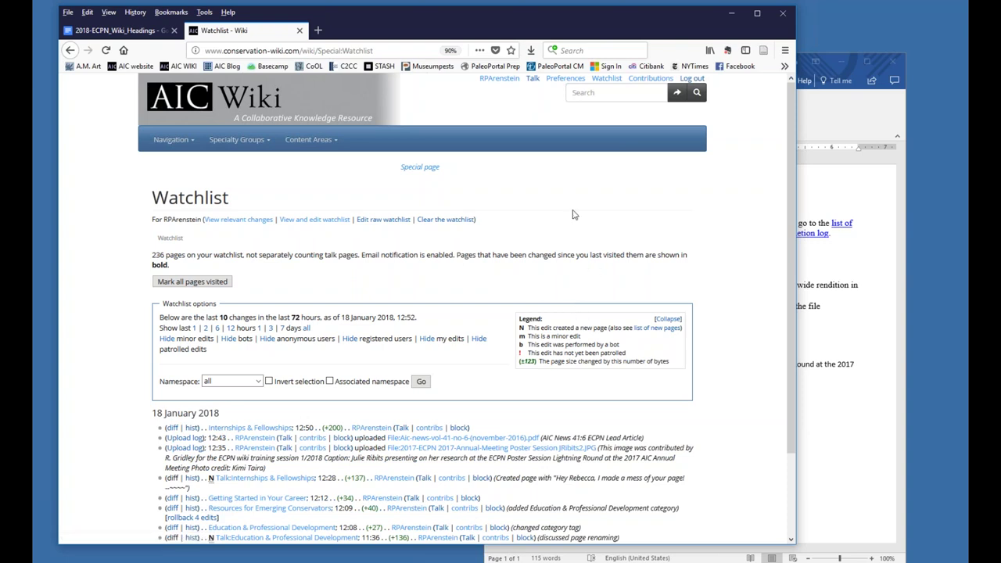
scroll(541, 208, down, 1)
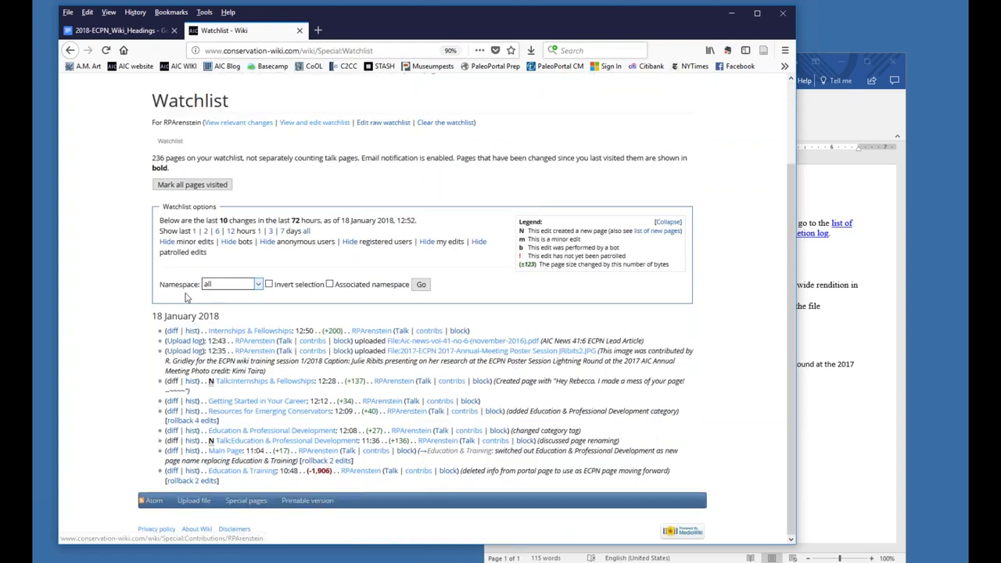
drag(195, 224, 418, 224)
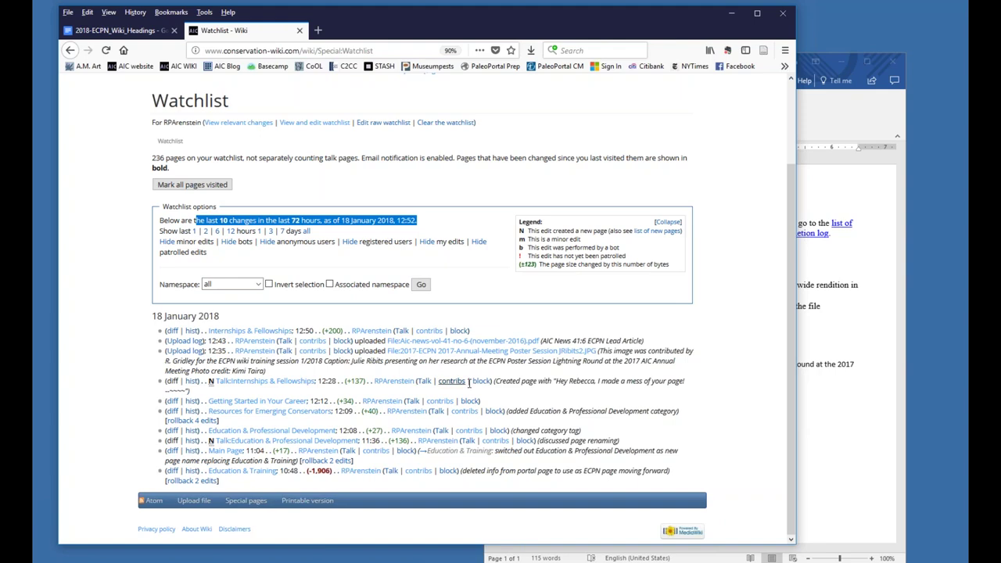
scroll(471, 382, up, 3)
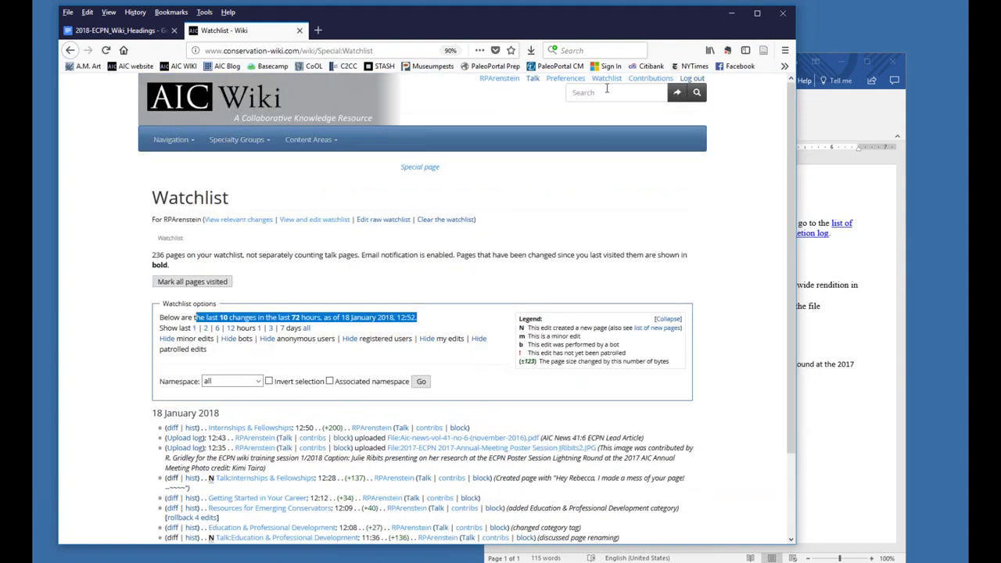
Step: Return to the Internships & Fellowships page, open the account Preferences and review the user profile and email notification options
click(70, 51)
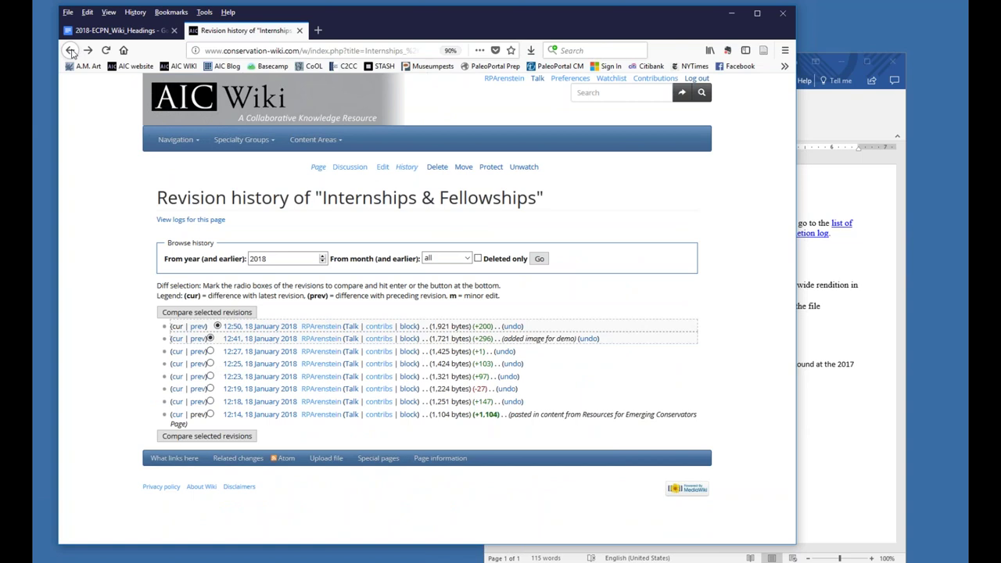
click(71, 51)
click(70, 50)
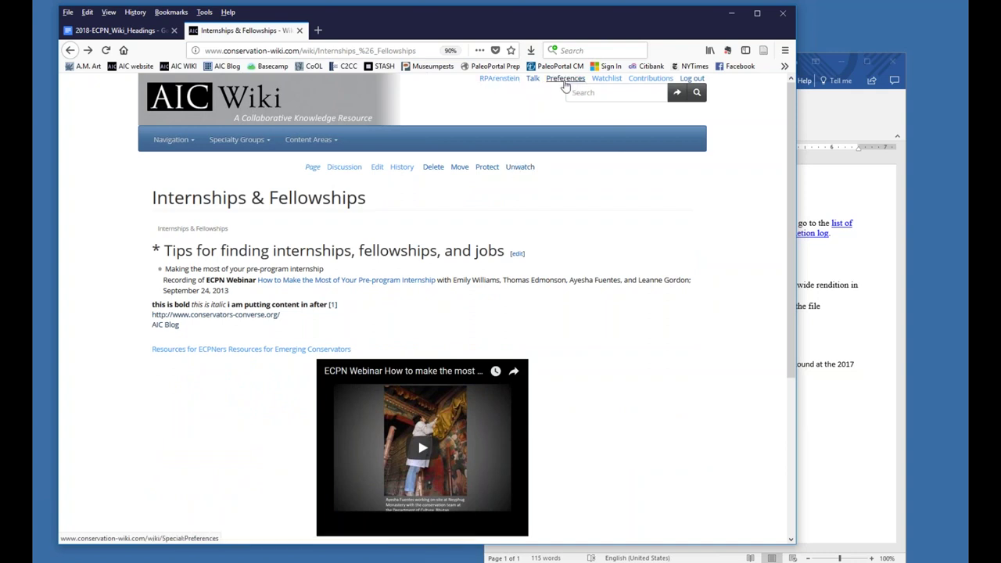
click(566, 82)
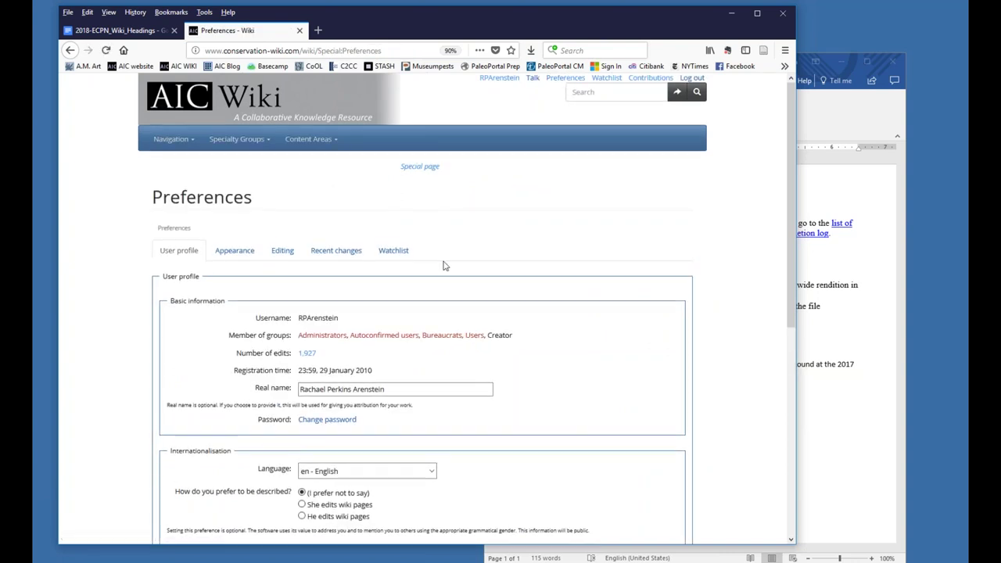
scroll(443, 263, down, 4)
scroll(355, 220, down, 3)
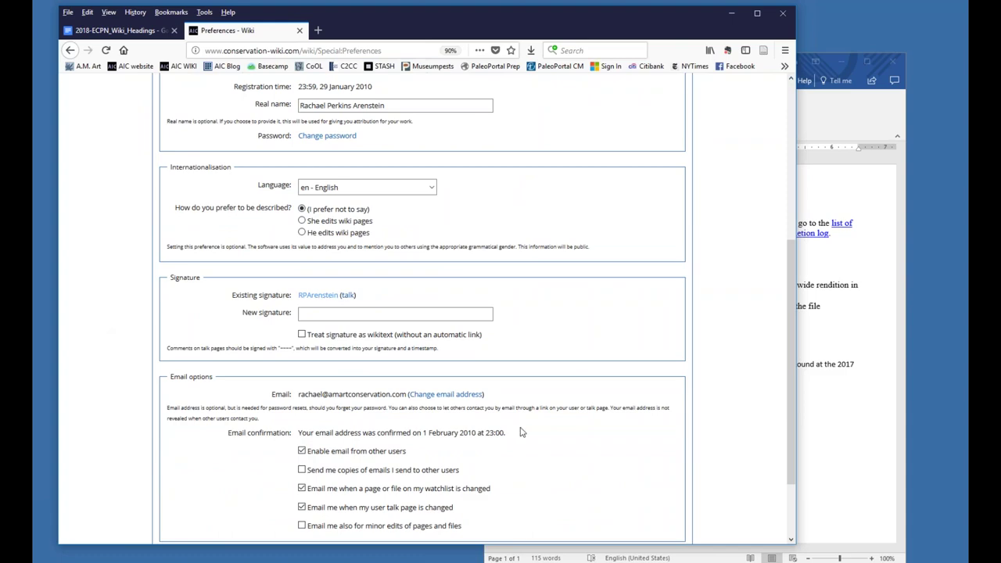
scroll(522, 433, down, 2)
scroll(520, 434, up, 10)
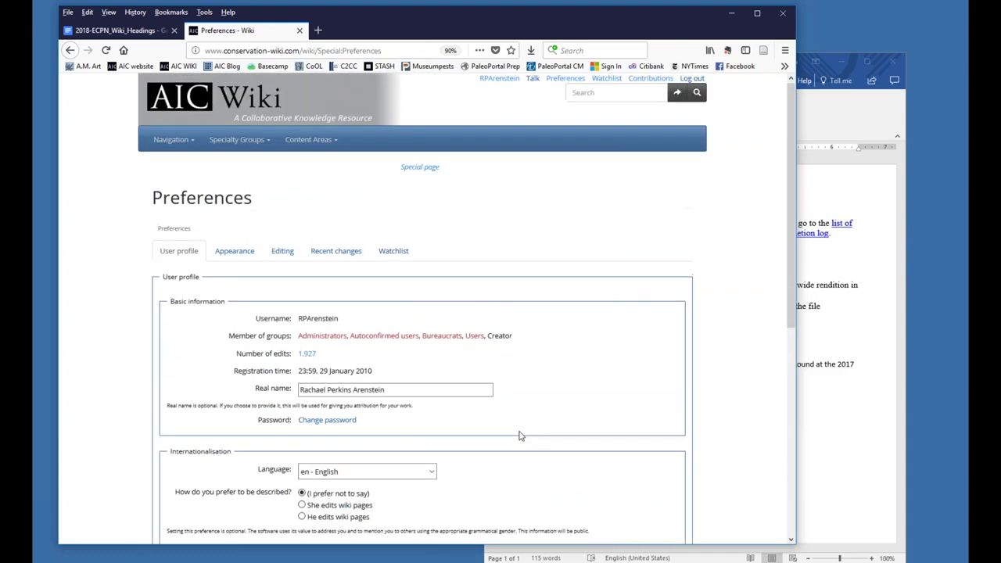
scroll(511, 449, down, 8)
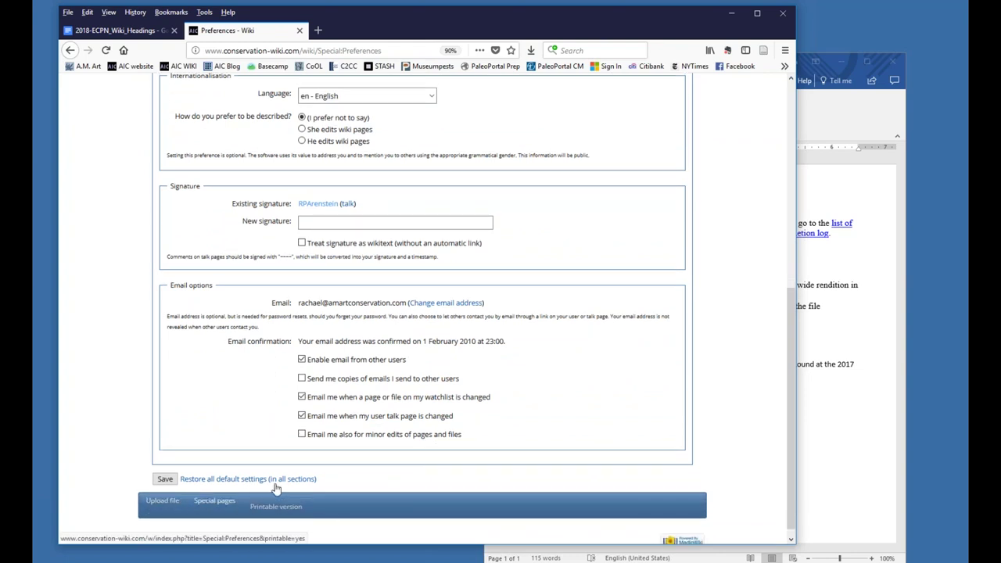
scroll(274, 336, up, 8)
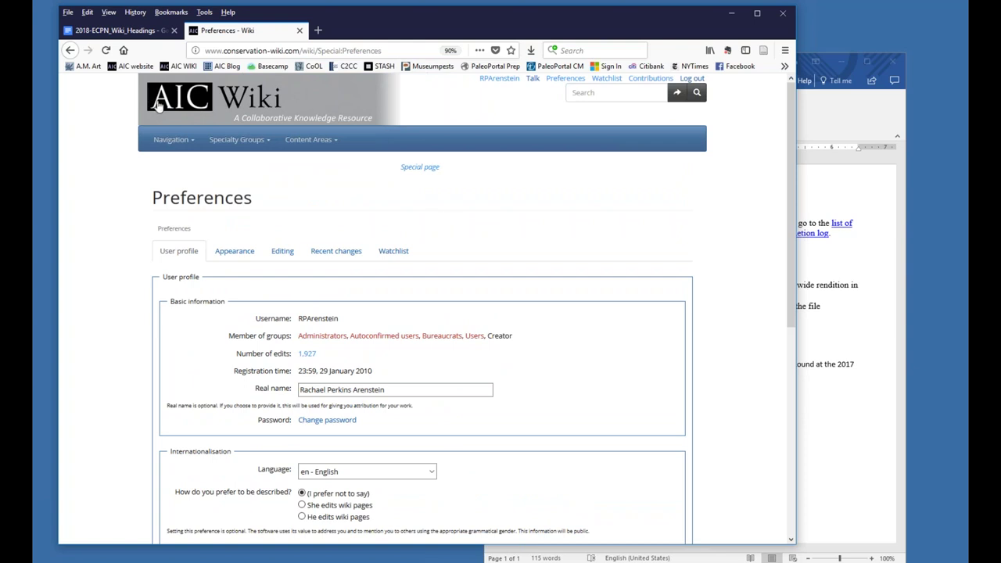
Step: Look through the wiki's navigation options and open the Education & Training content area
click(189, 141)
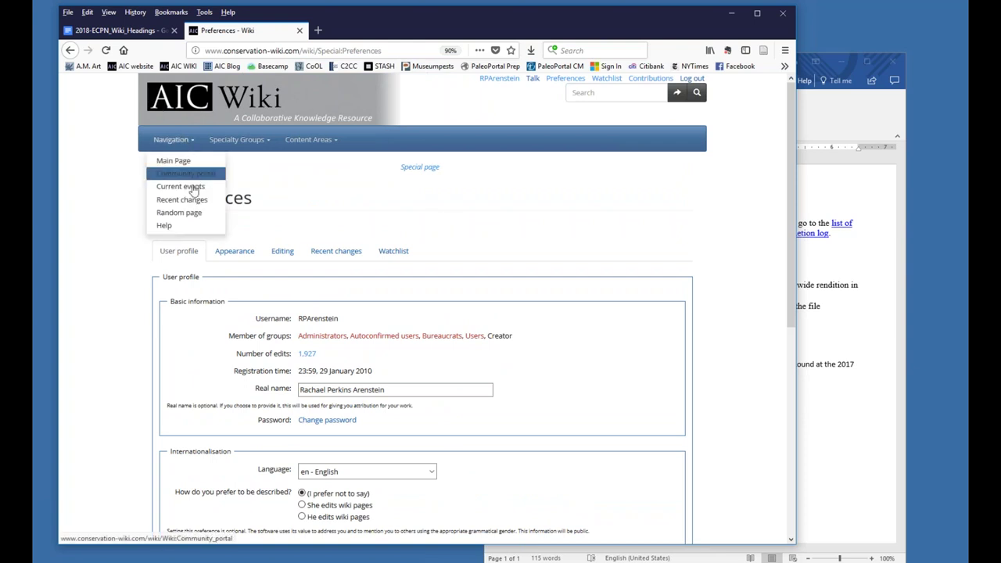
click(301, 141)
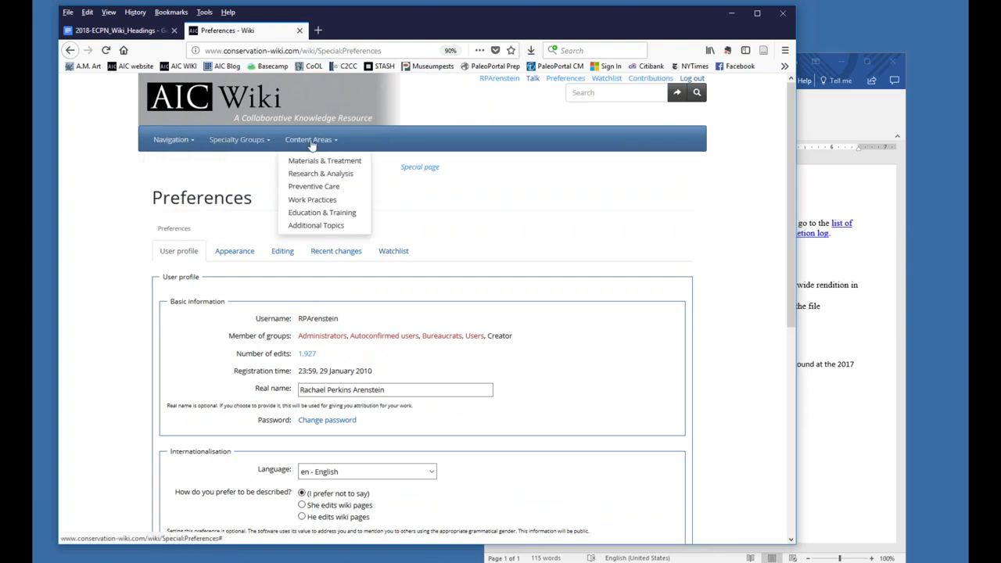
click(315, 219)
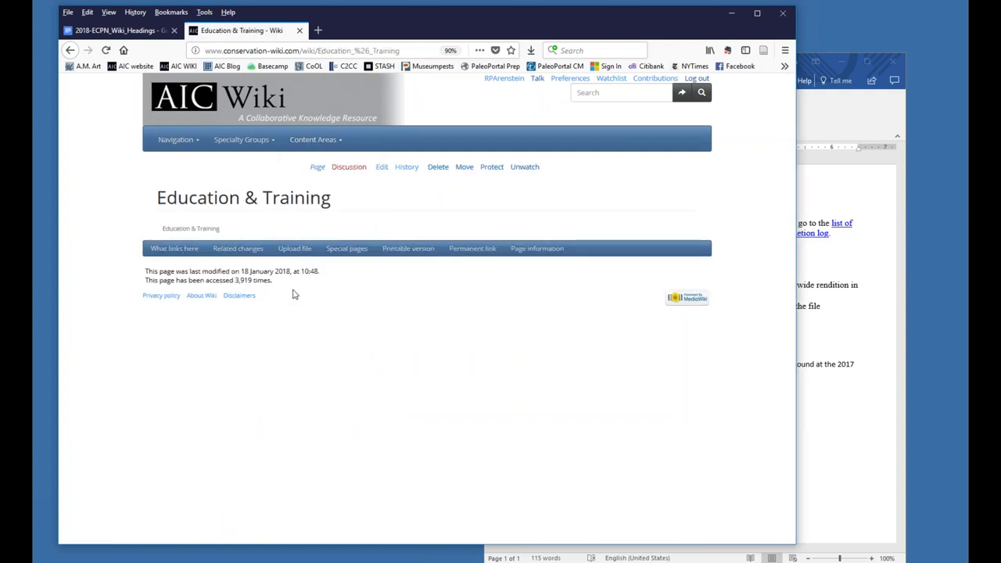
Step: Go to the wiki's Main Page and open the Education & Professional Development page from it
click(329, 141)
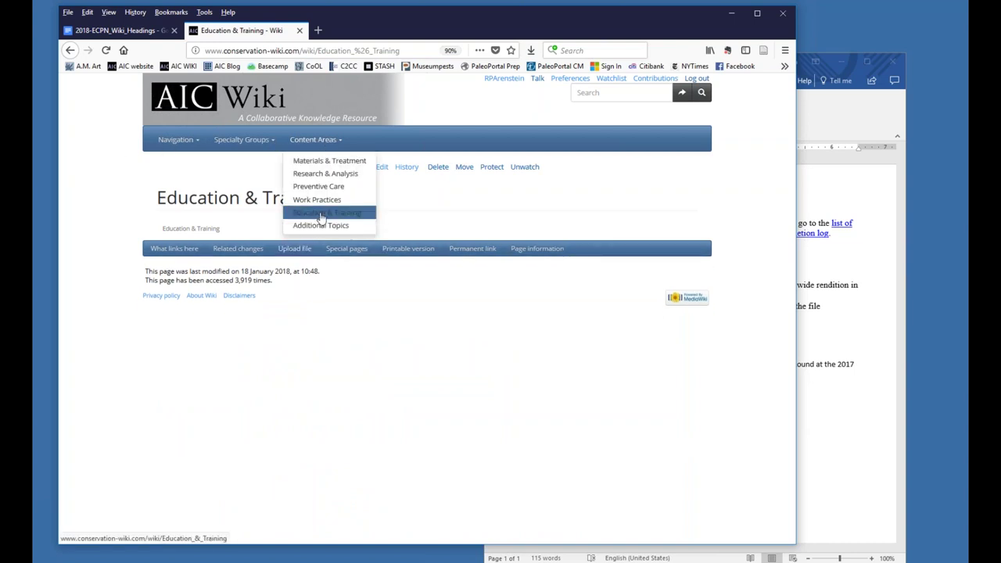
click(178, 142)
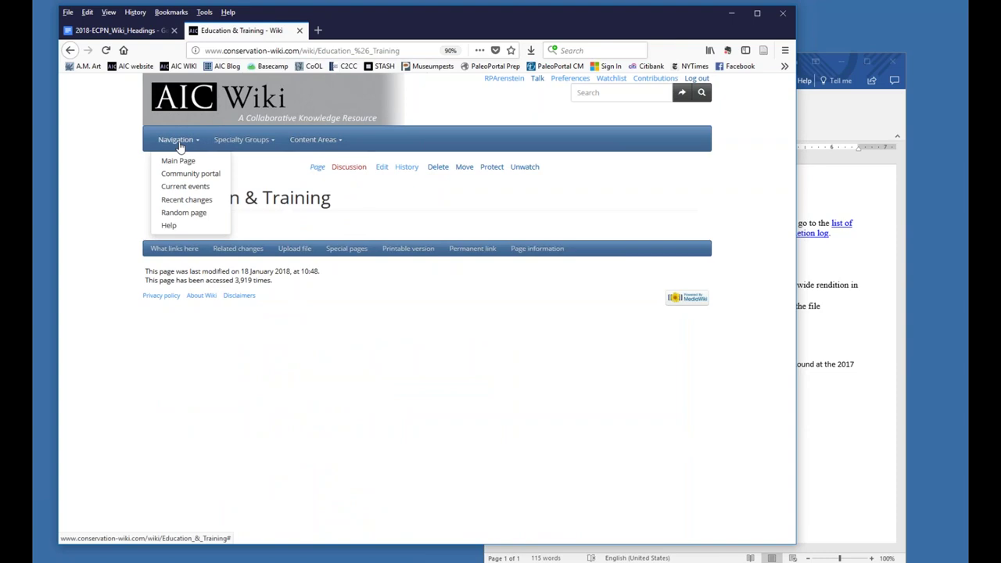
click(179, 160)
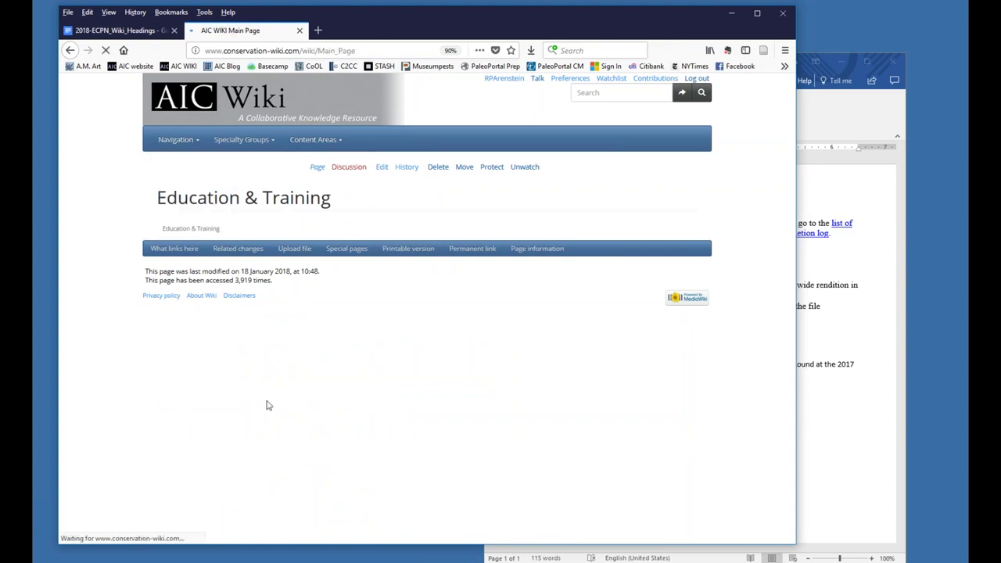
scroll(268, 406, down, 5)
click(209, 460)
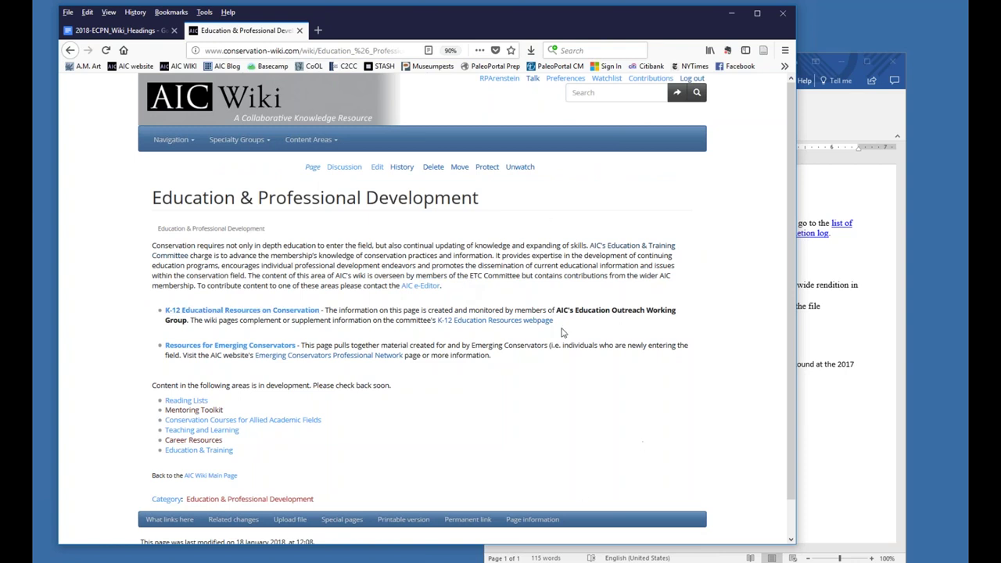
Step: Open the Resources for Emerging Conservators page and look over its introduction, contents list and Getting Started in Your Career section
scroll(535, 331, down, 1)
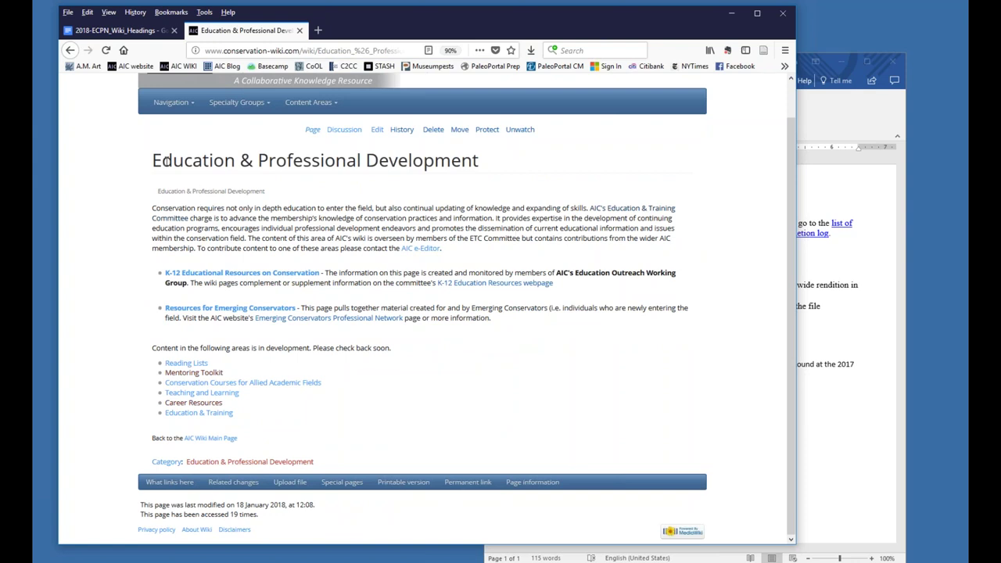
click(235, 308)
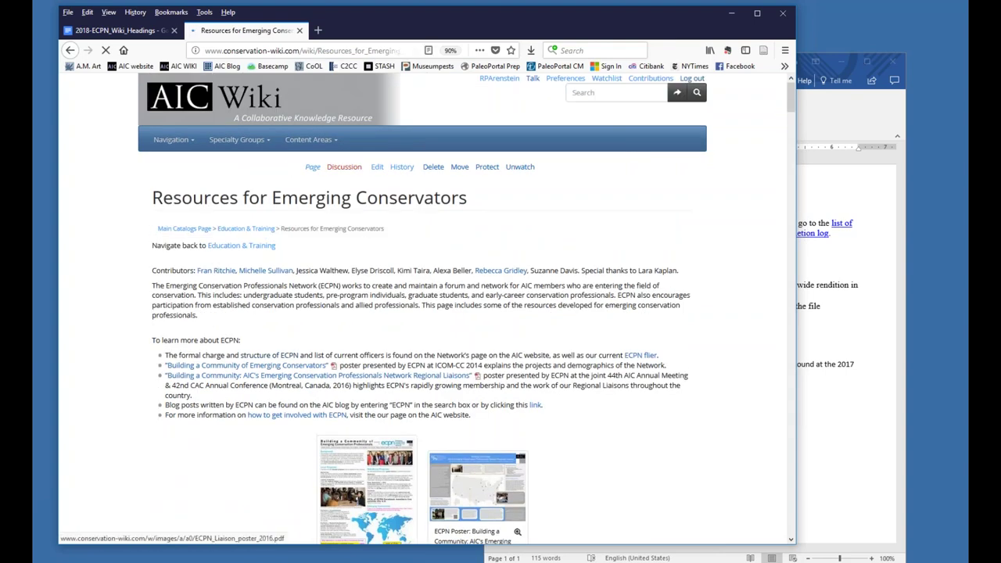
scroll(383, 308, down, 5)
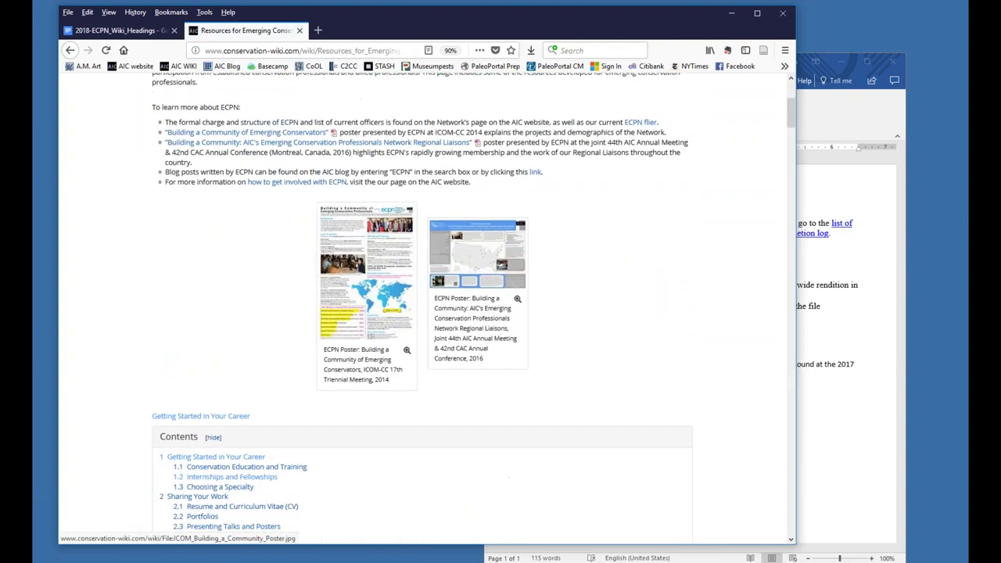
scroll(383, 308, down, 5)
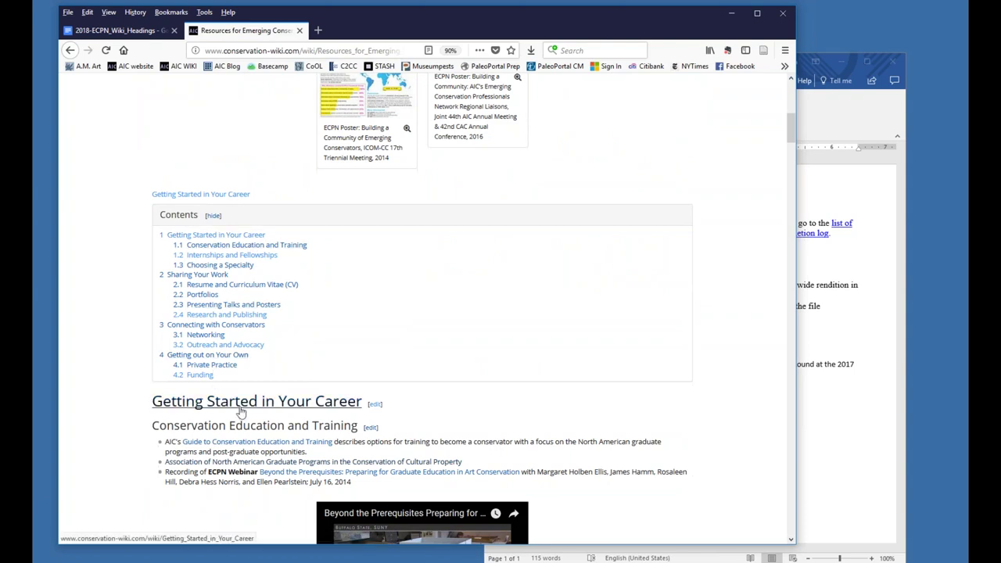
scroll(282, 226, up, 6)
scroll(282, 226, up, 4)
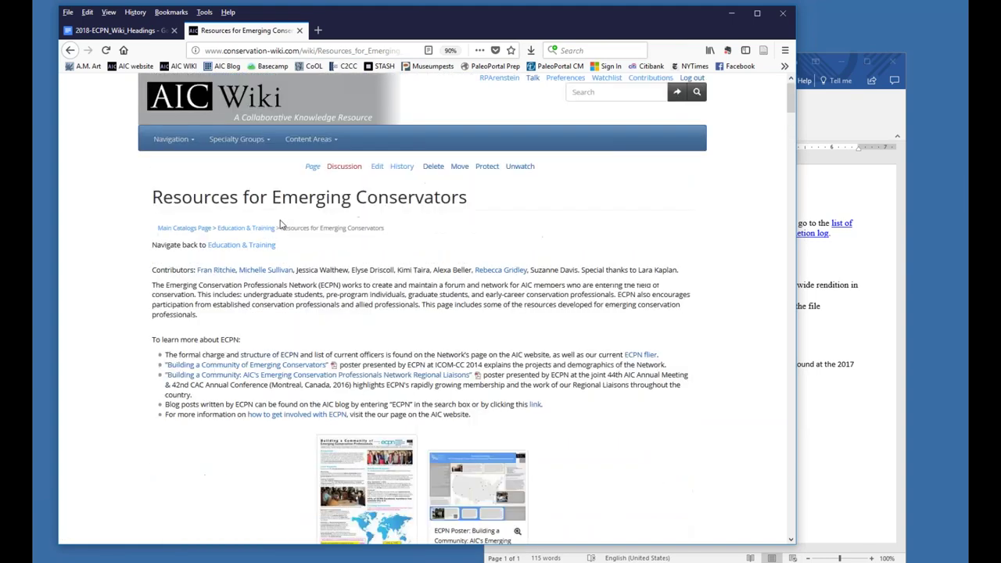
Step: Edit Resources for Emerging Conservators and delete the standalone [[Getting Started in Your Career]] link line above the heading of the same name
click(377, 167)
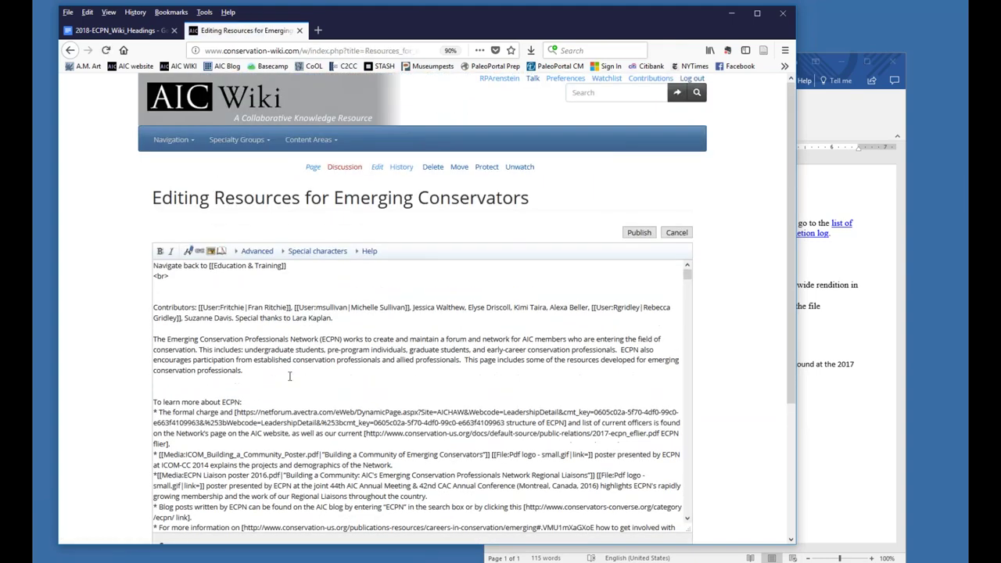
scroll(271, 382, down, 4)
scroll(271, 383, down, 4)
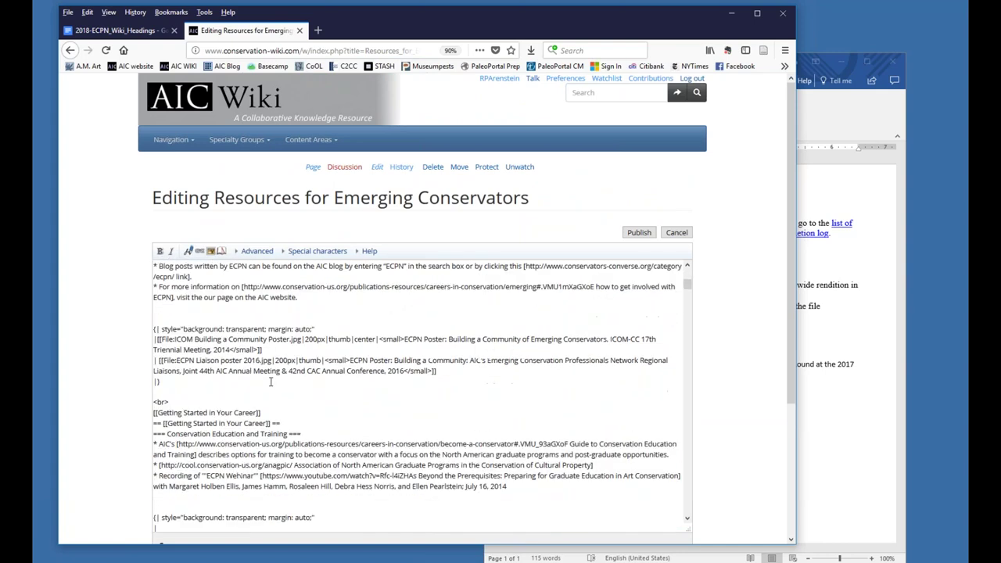
drag(272, 415, 154, 416)
key(Delete)
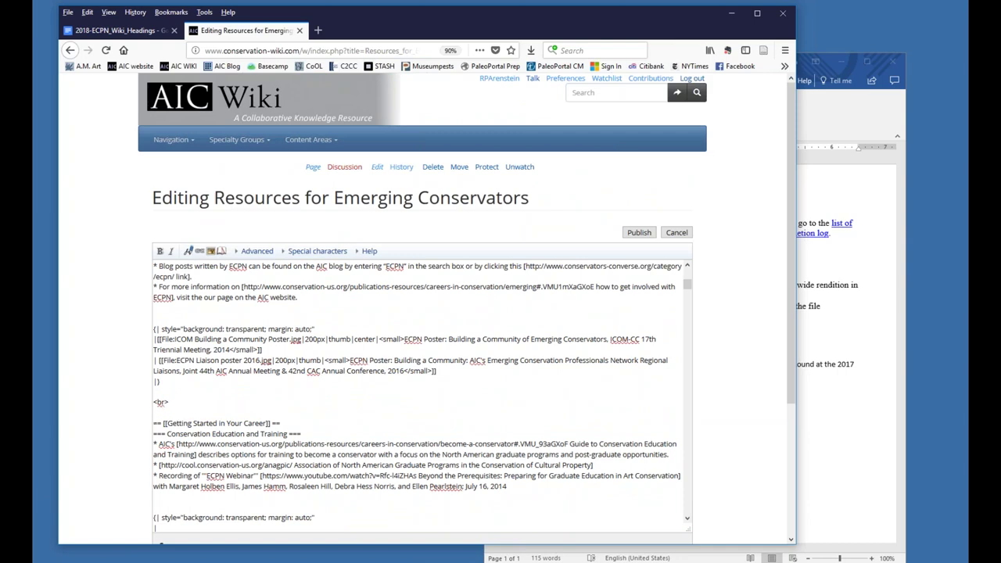
Step: Check the rest of the page's wikitext and publish the edit with the summary left blank
scroll(233, 441, down, 12)
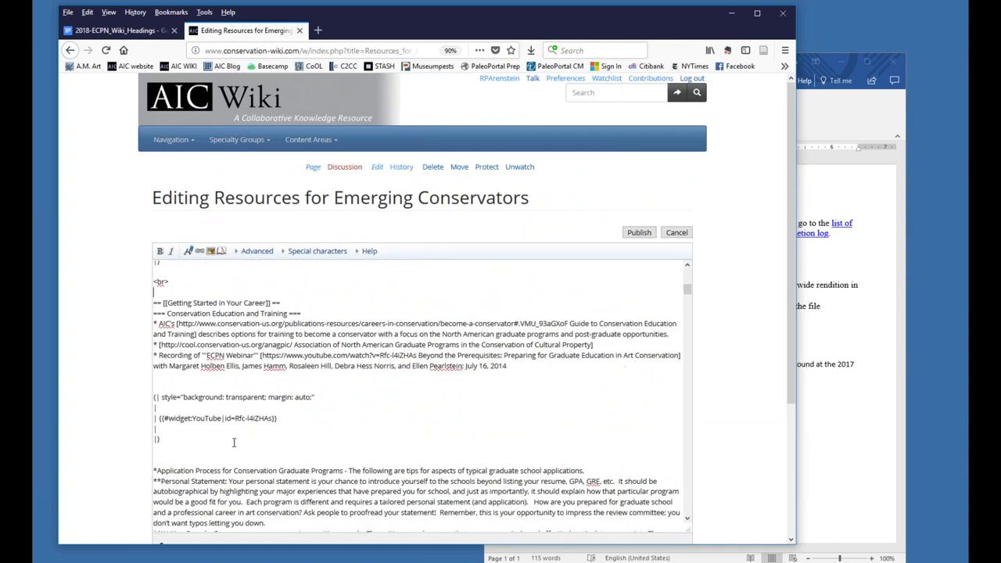
scroll(233, 442, down, 8)
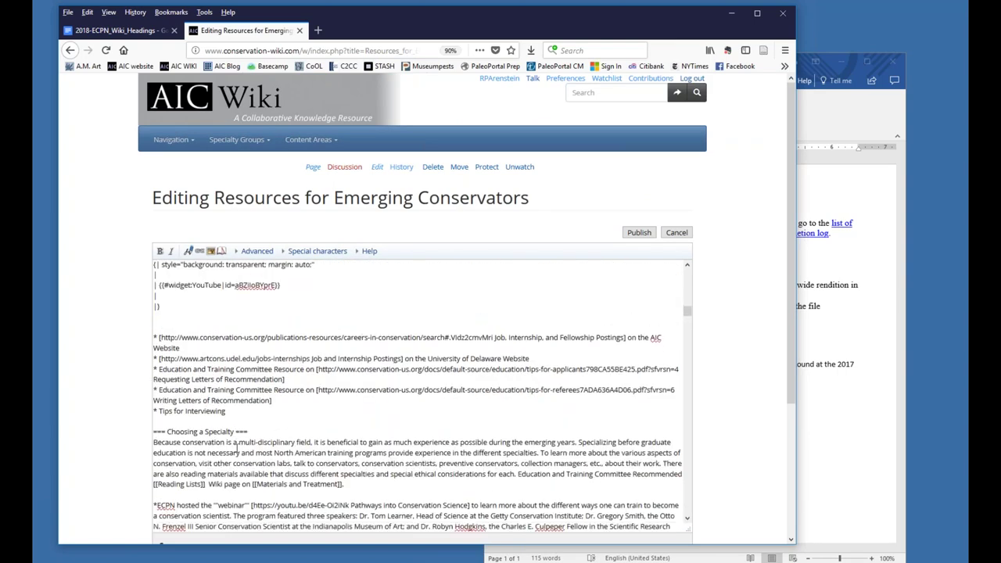
scroll(286, 440, up, 5)
click(639, 233)
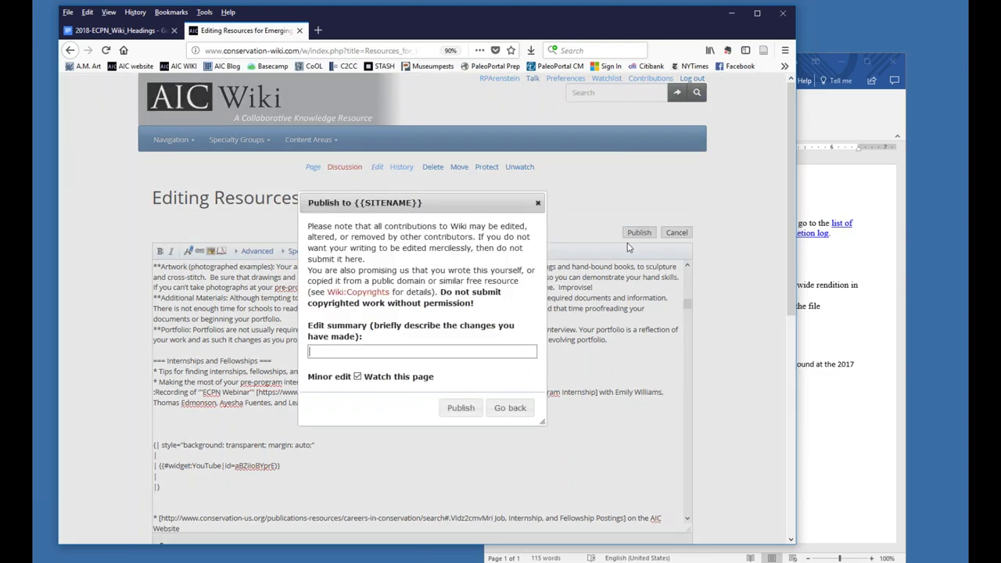
click(461, 407)
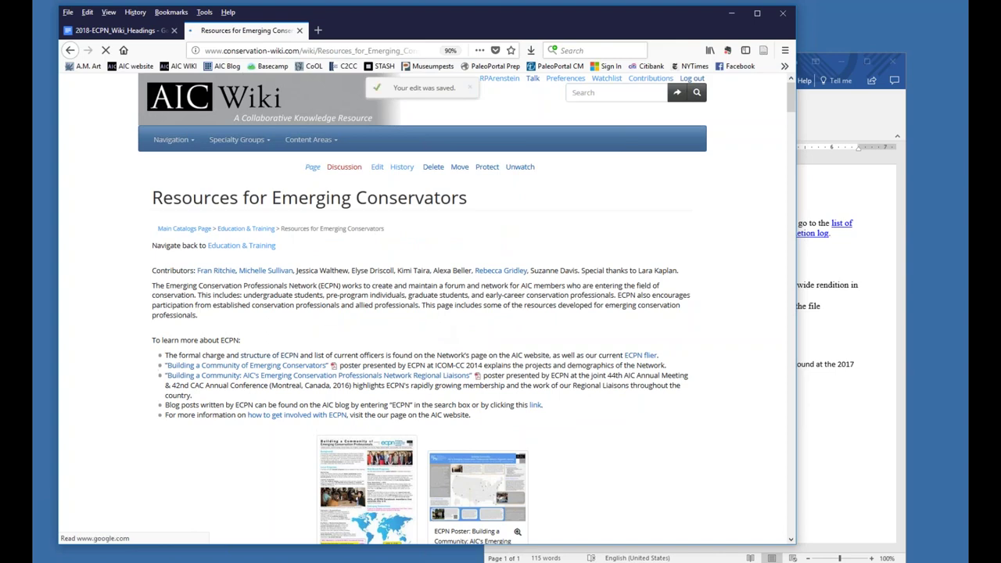
Step: Open the Getting Started in Your Career page through its linked section heading and look over its contents and headings
scroll(242, 280, down, 7)
scroll(367, 234, down, 2)
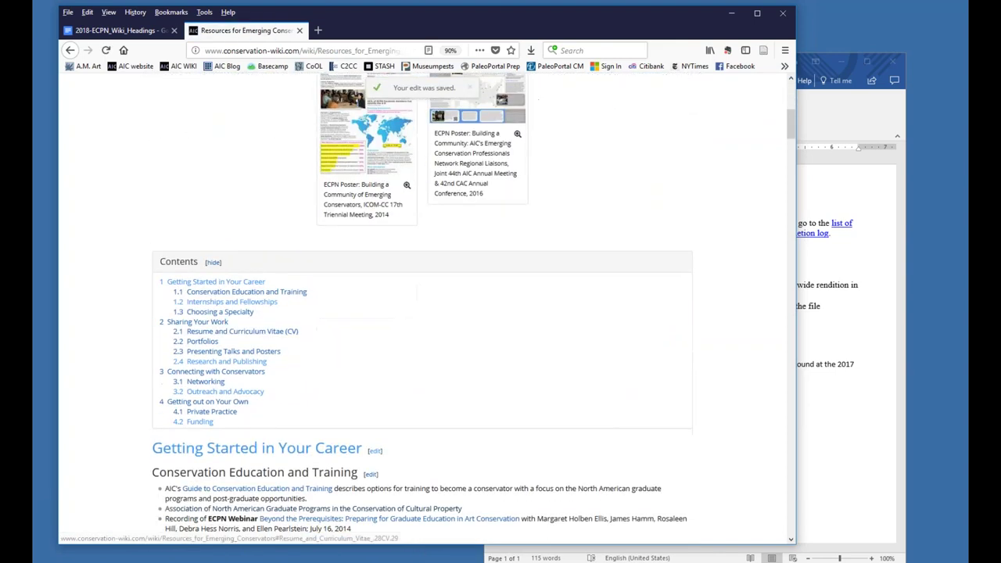
click(239, 450)
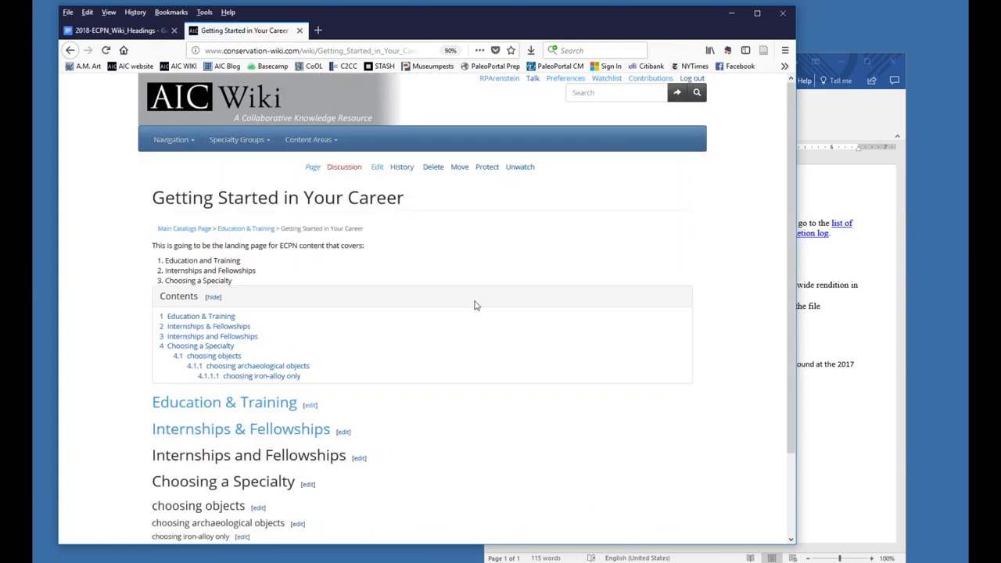
scroll(348, 300, down, 1)
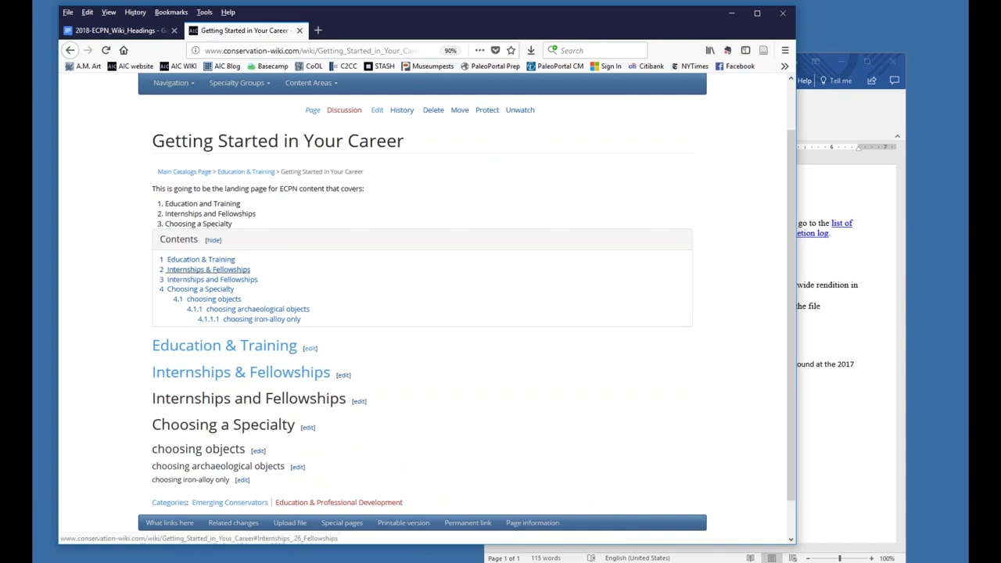
Step: Open the wikitext of Getting Started in Your Career, highlight its two category tags, and return to the page without saving
click(376, 111)
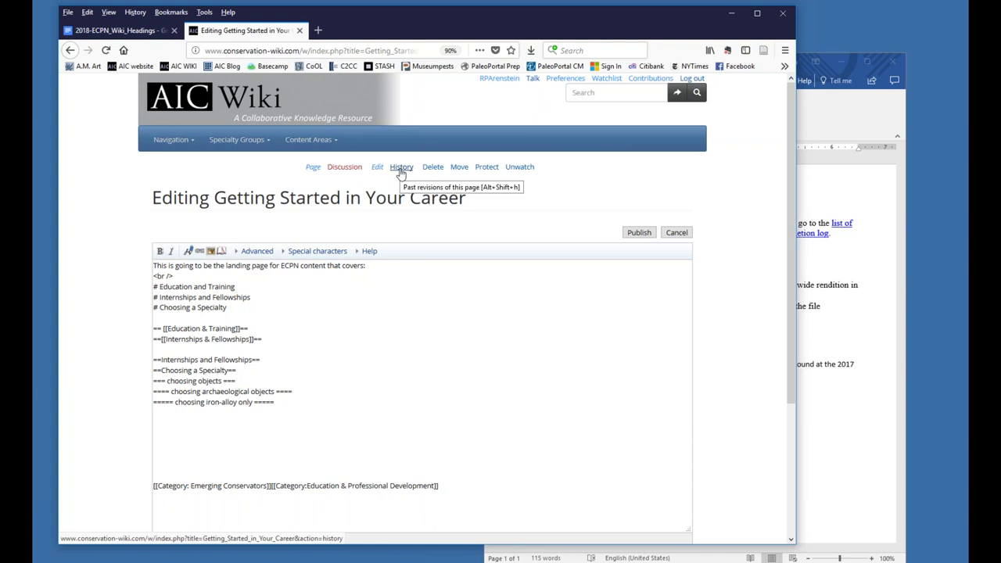
scroll(368, 333, down, 3)
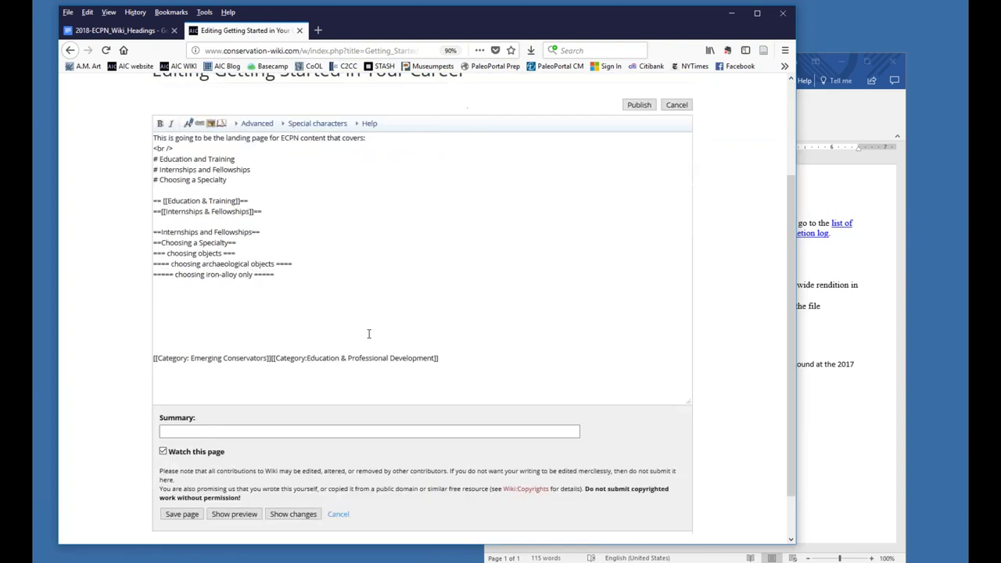
scroll(368, 332, down, 1)
drag(451, 318, 153, 315)
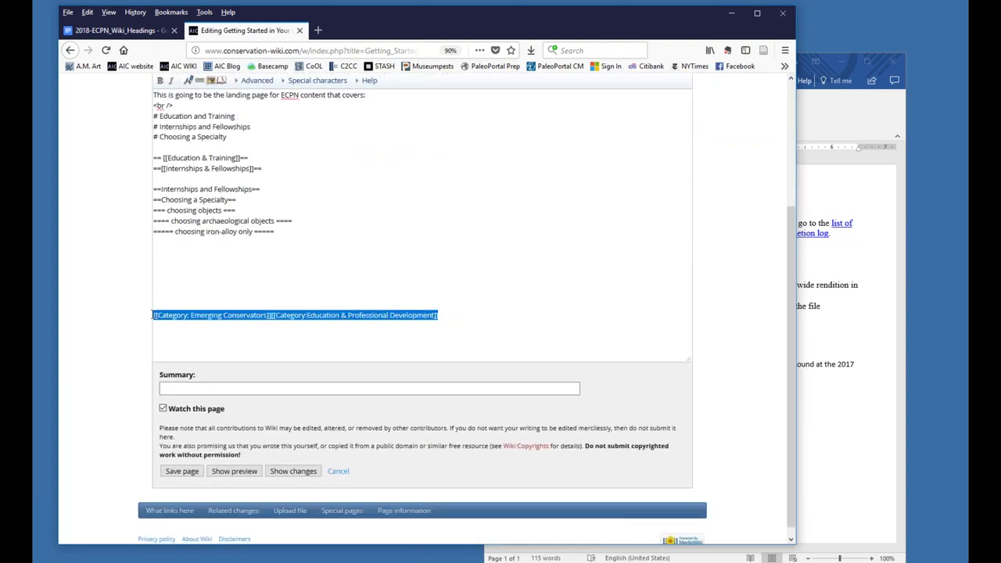
click(253, 275)
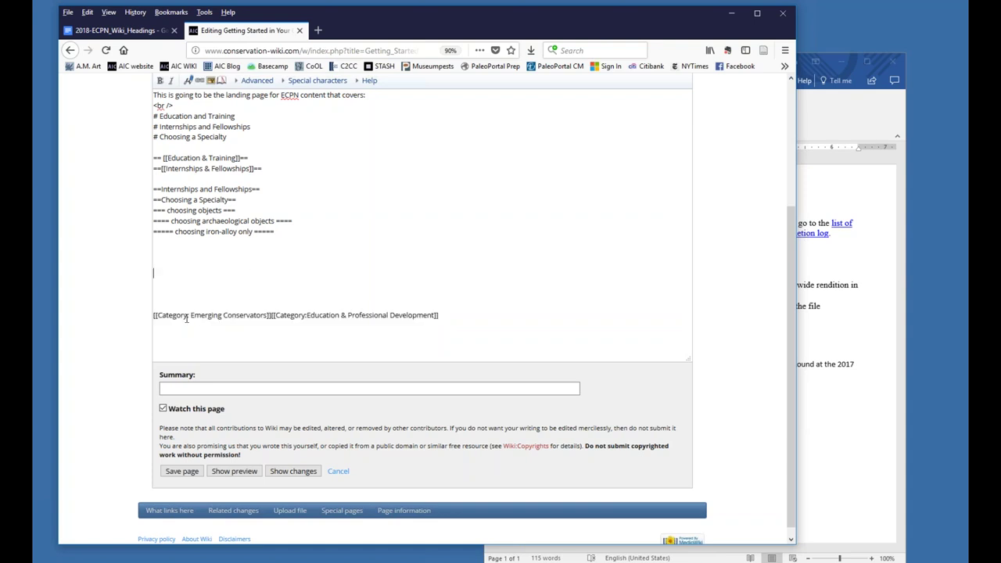
drag(194, 313, 440, 315)
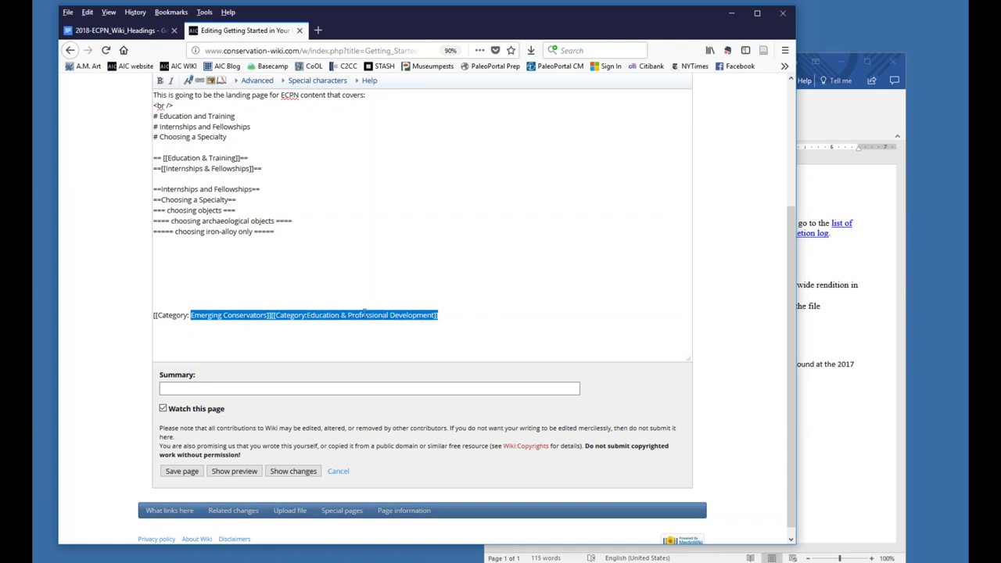
scroll(361, 320, up, 3)
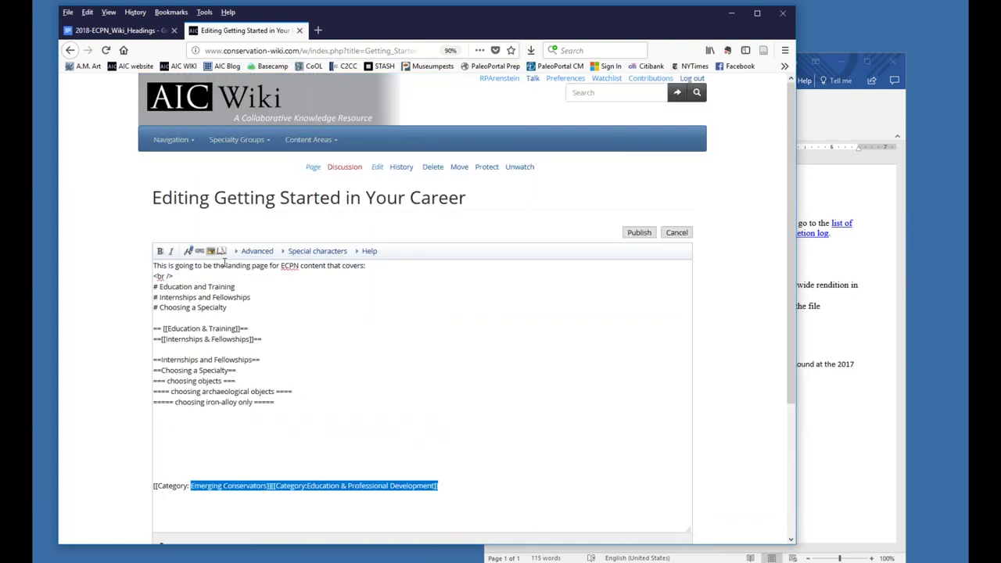
click(312, 168)
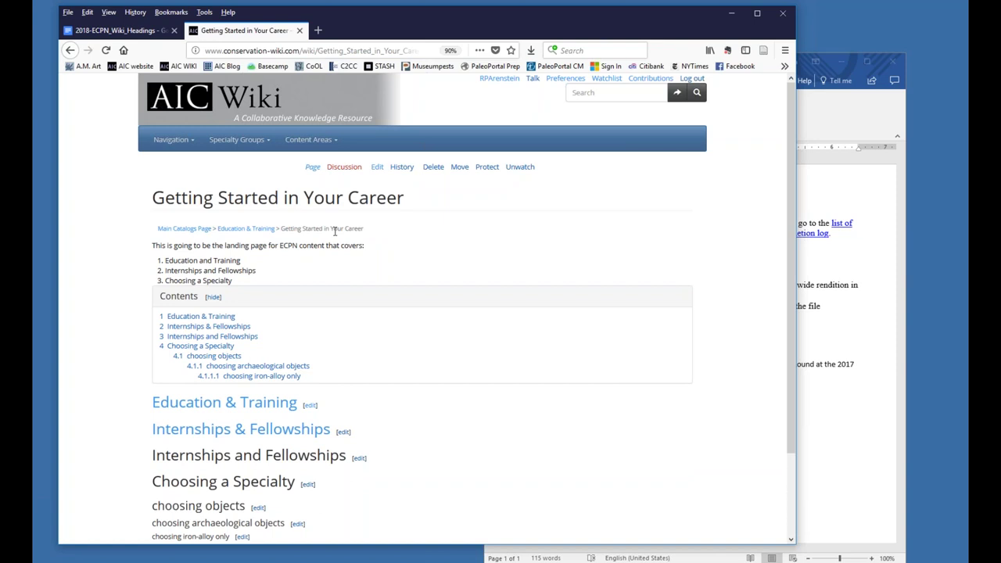
Step: Look over the Getting Started in Your Career page, open the wiki's Special pages list and review its sections
scroll(335, 231, down, 3)
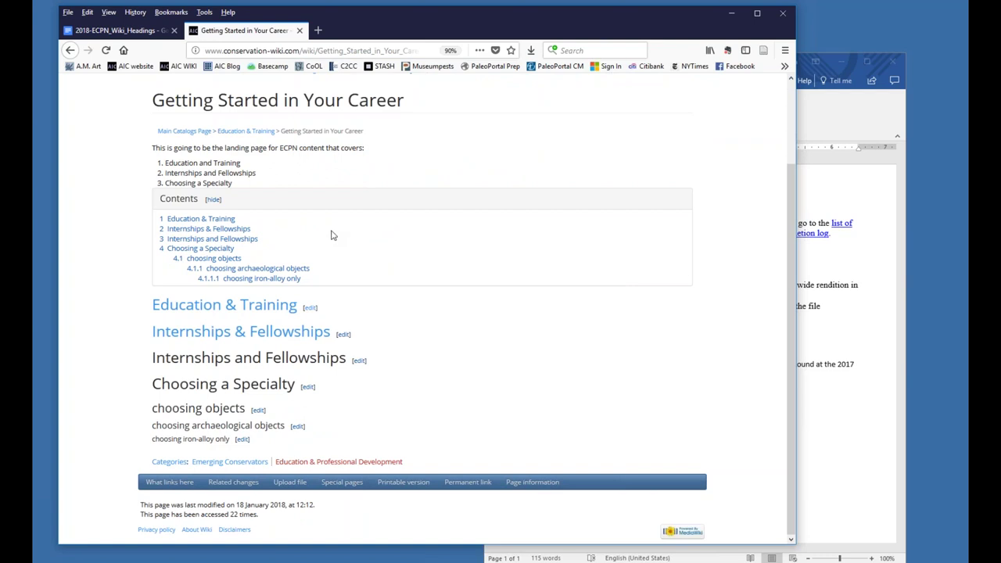
scroll(708, 284, up, 3)
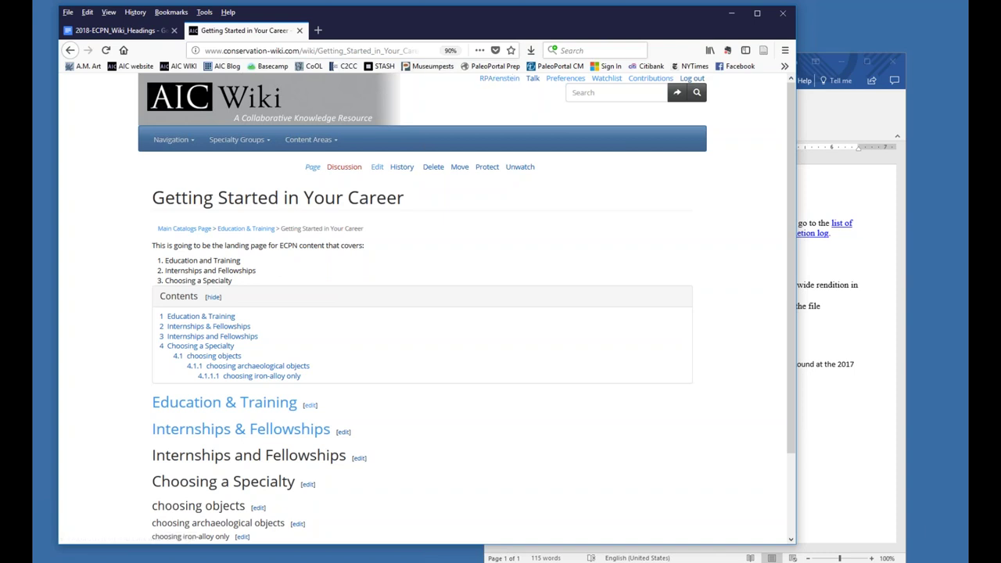
scroll(477, 249, down, 3)
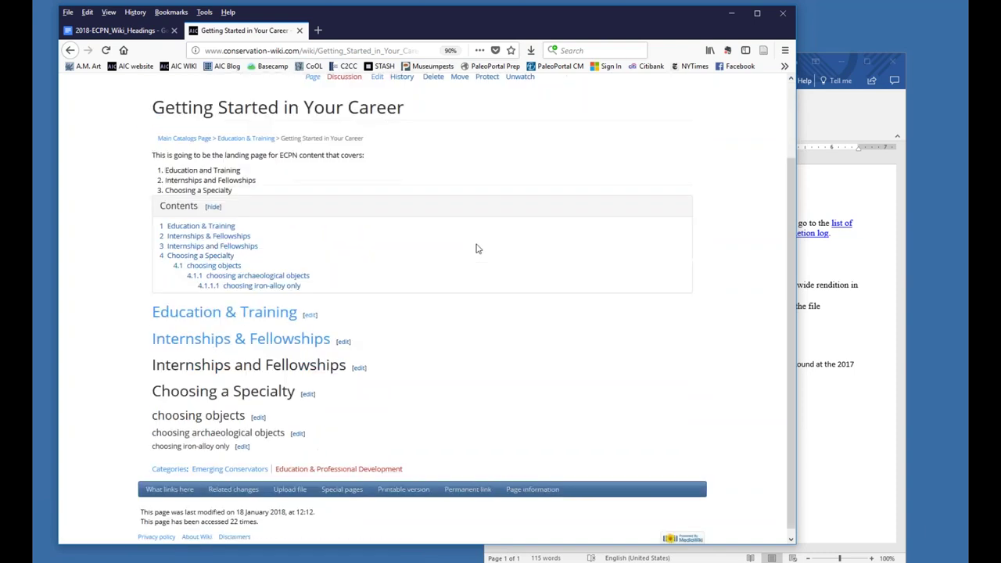
click(349, 488)
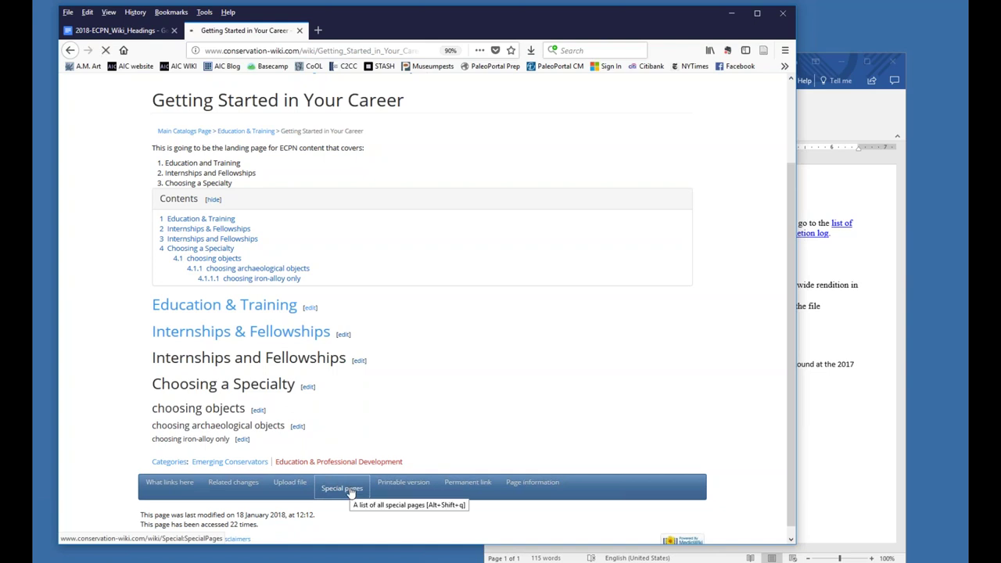
scroll(329, 454, down, 3)
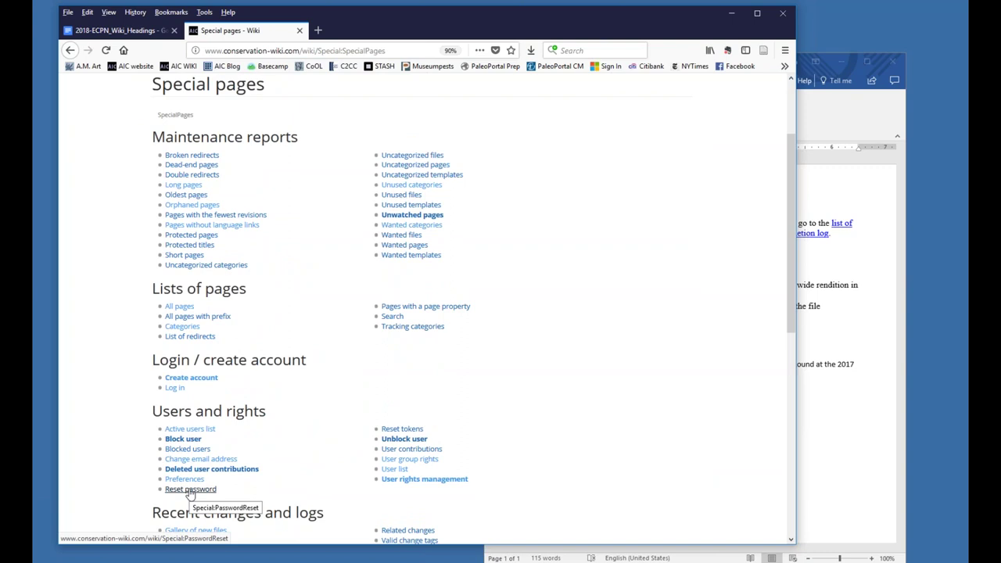
scroll(500, 380, up, 3)
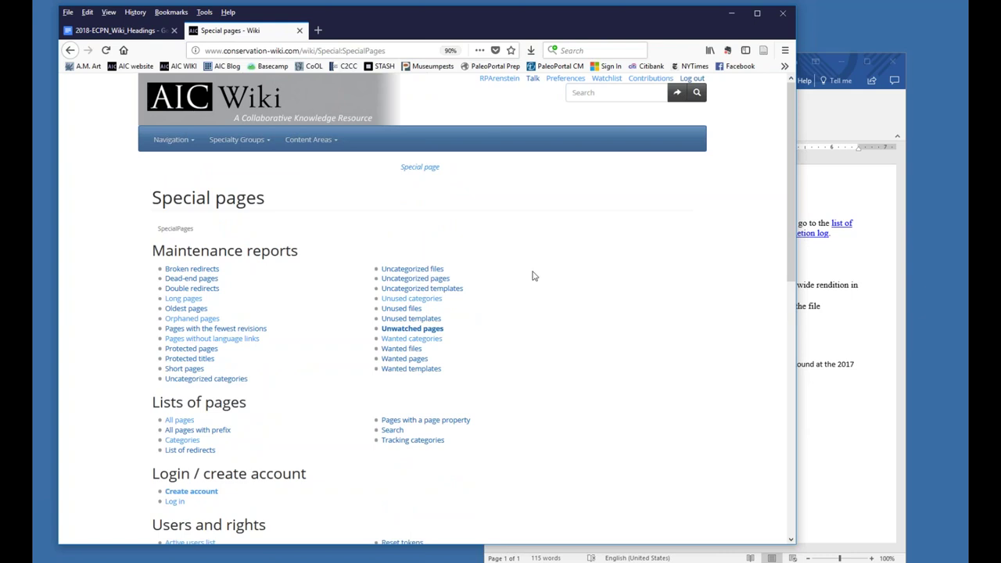
Step: Open the wiki's search page, search for "Education" and look through the page title and page text matches
click(677, 94)
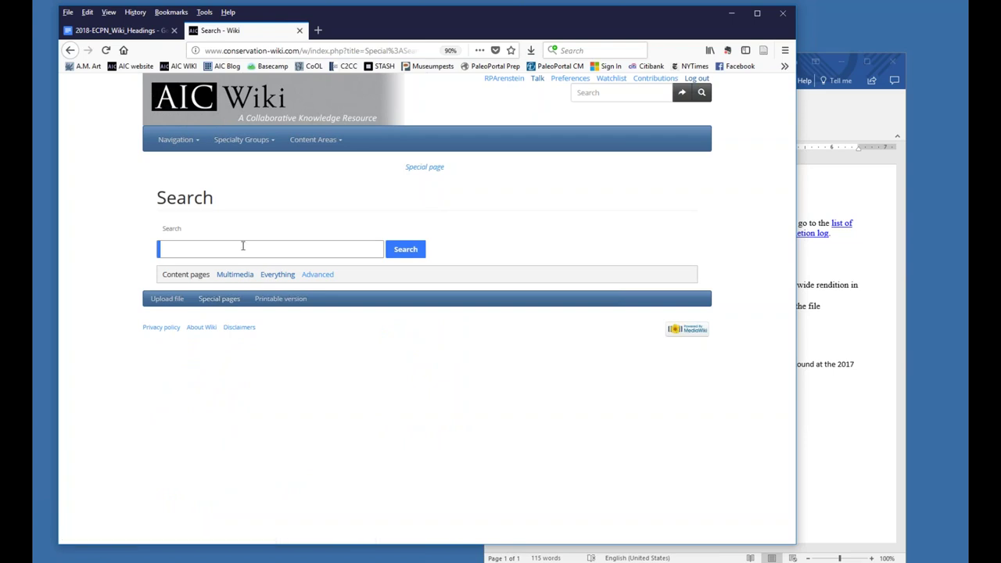
text(Education)
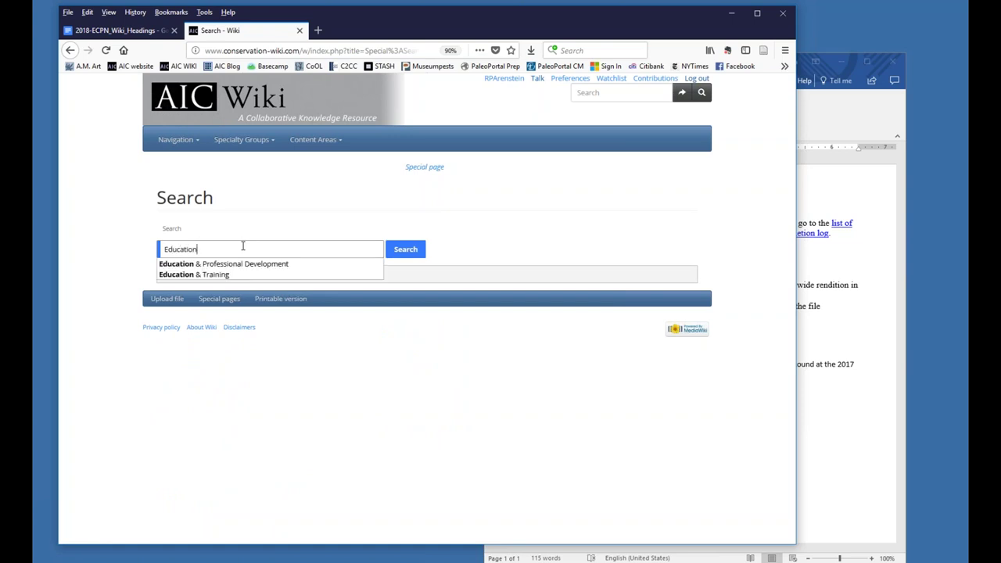
key(Return)
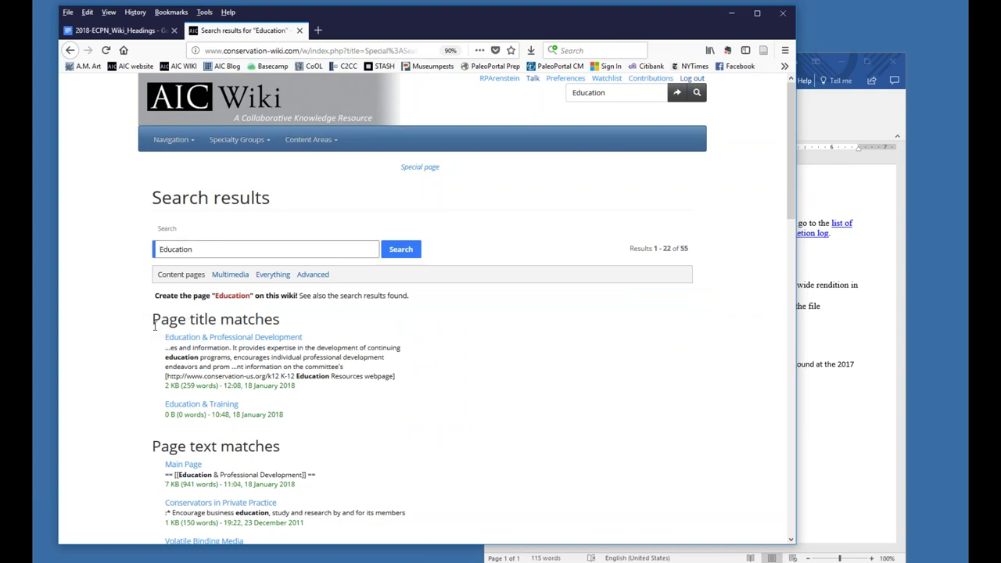
scroll(265, 324, down, 5)
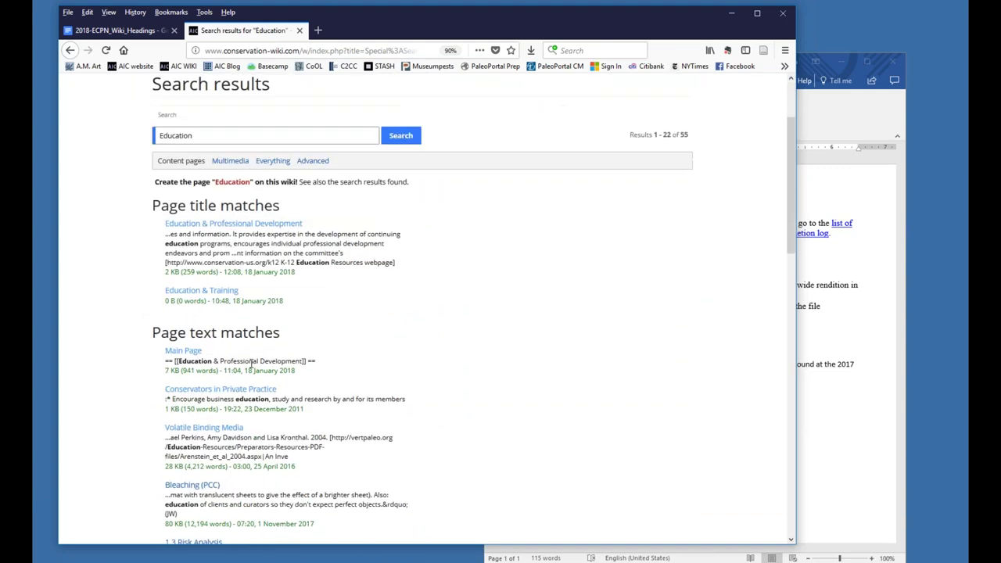
scroll(474, 310, down, 5)
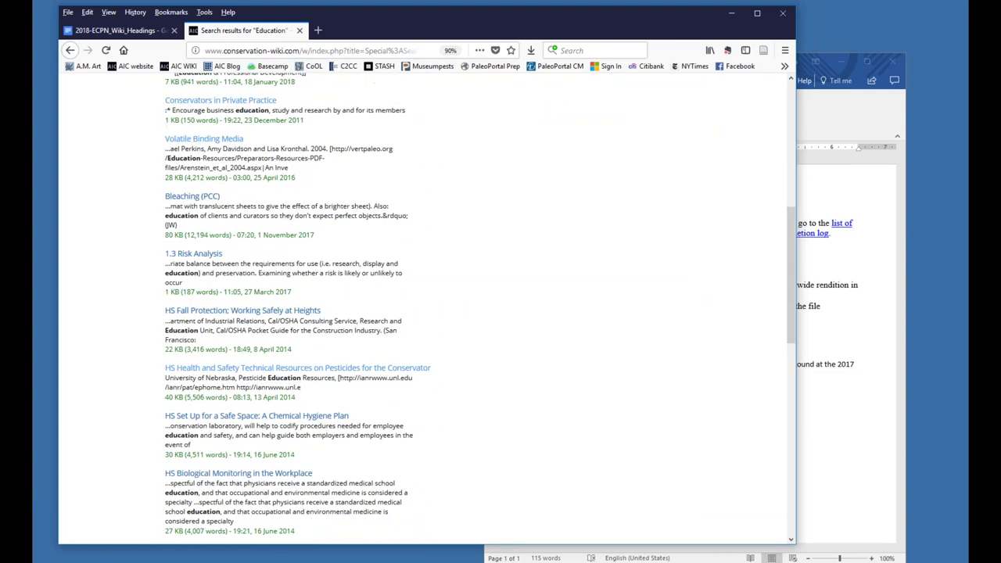
scroll(226, 365, up, 10)
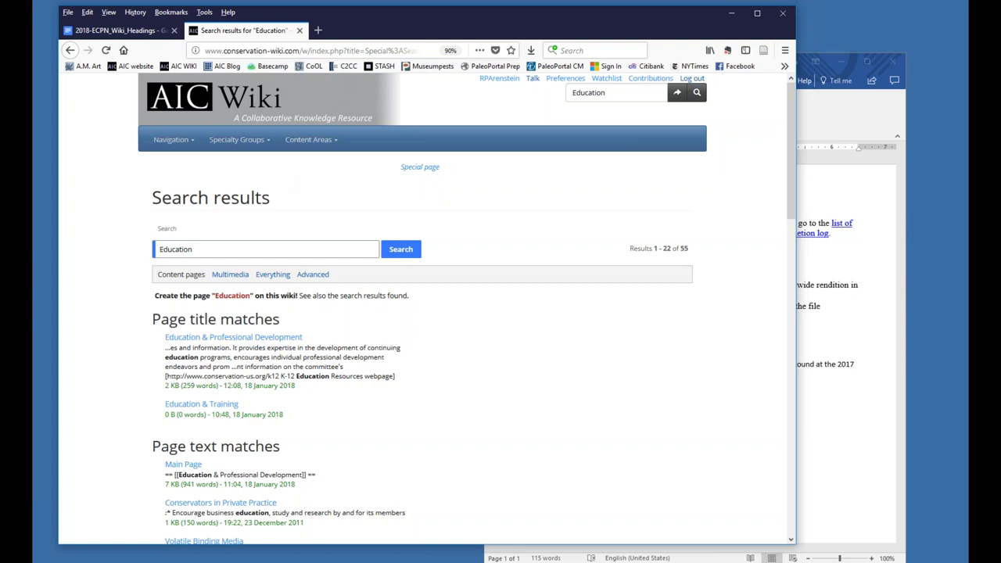
Step: Run an advanced search for "ECPN" limited to the File namespace instead of (Main), and look through the matching files
click(313, 275)
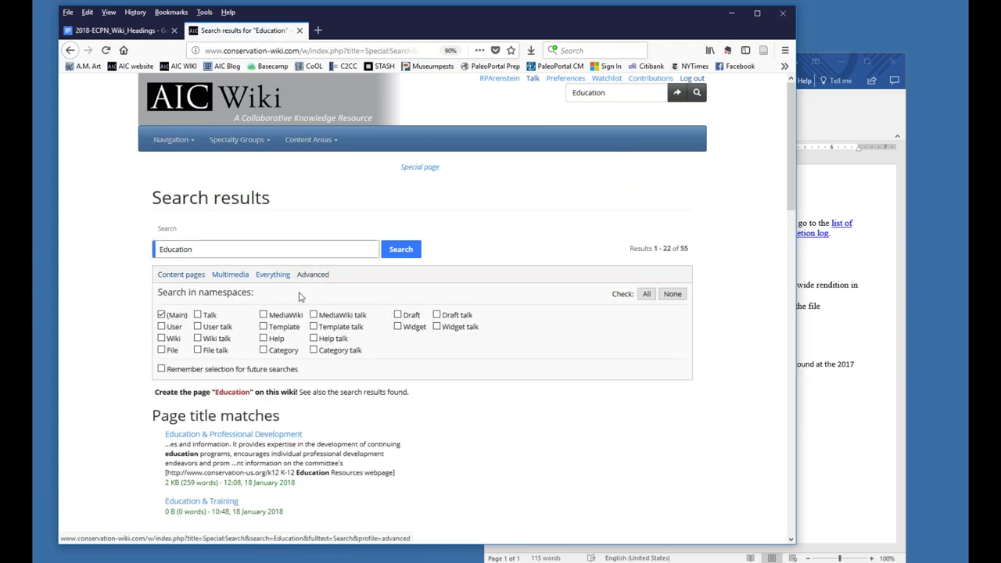
double_click(203, 248)
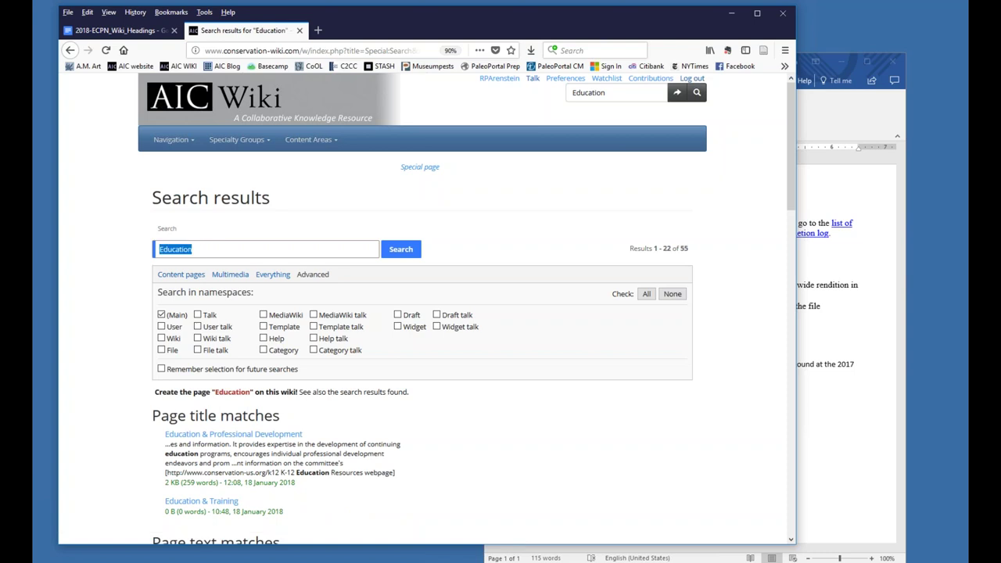
text(ECPN)
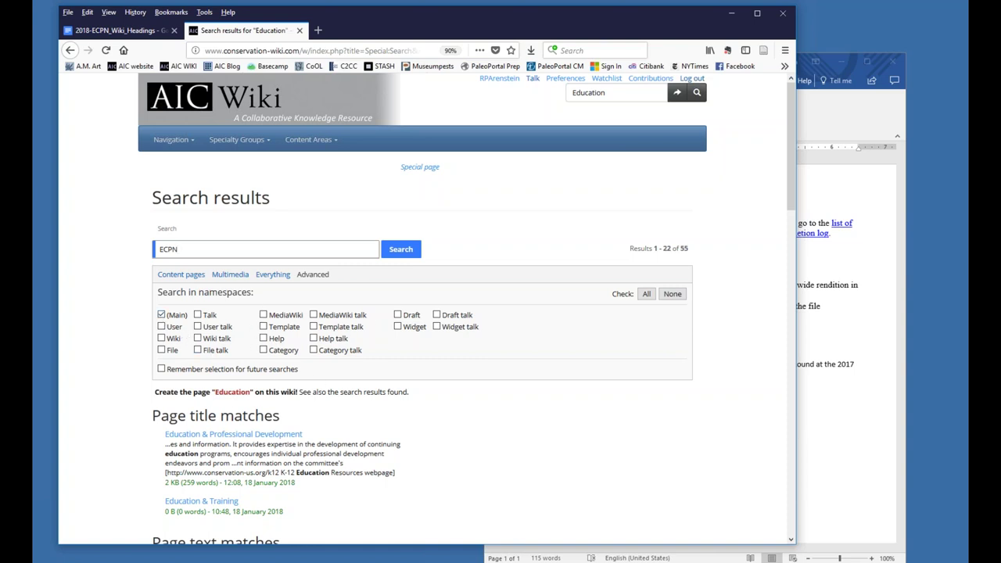
click(161, 314)
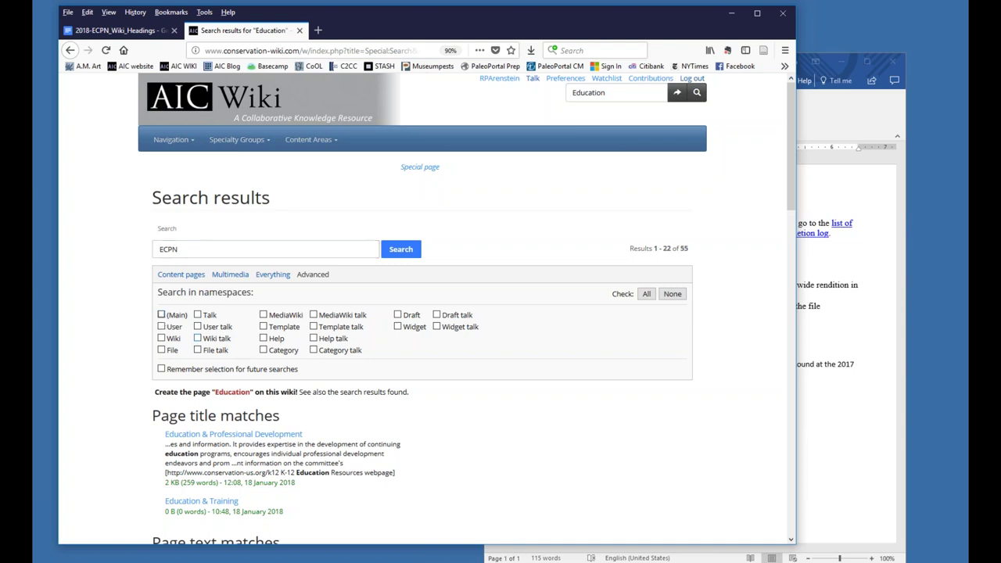
click(161, 350)
click(402, 255)
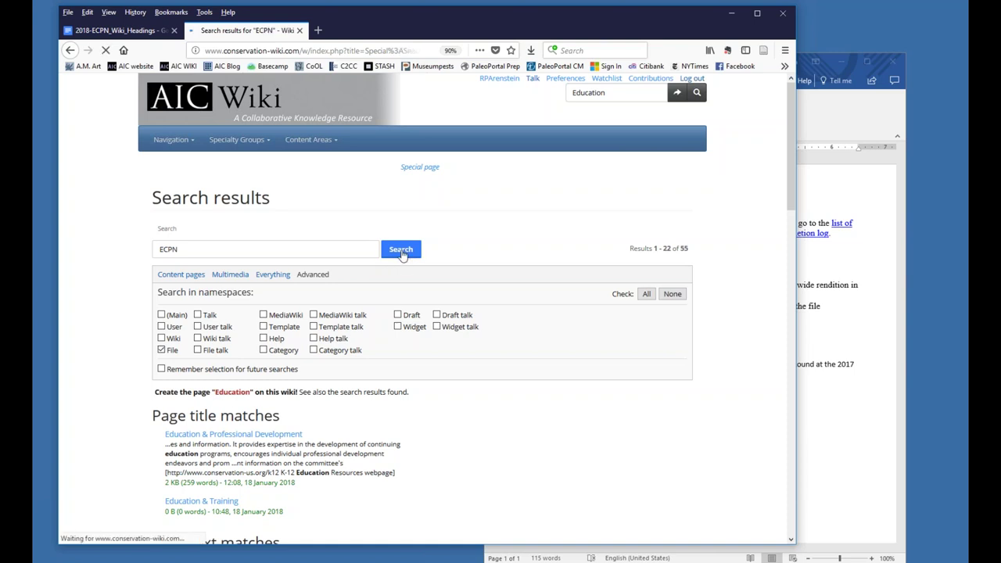
scroll(402, 255, down, 3)
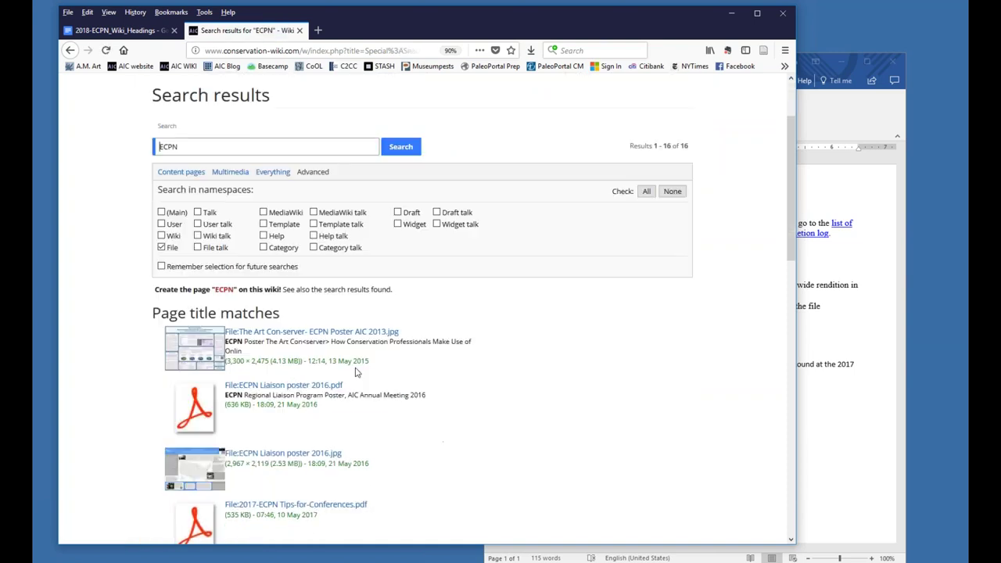
scroll(258, 322, down, 4)
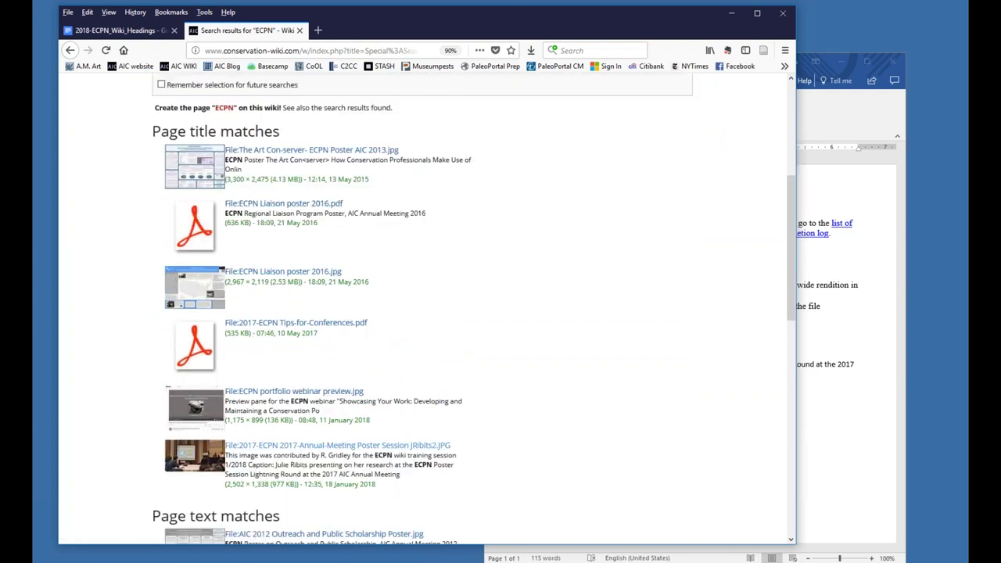
scroll(246, 414, up, 3)
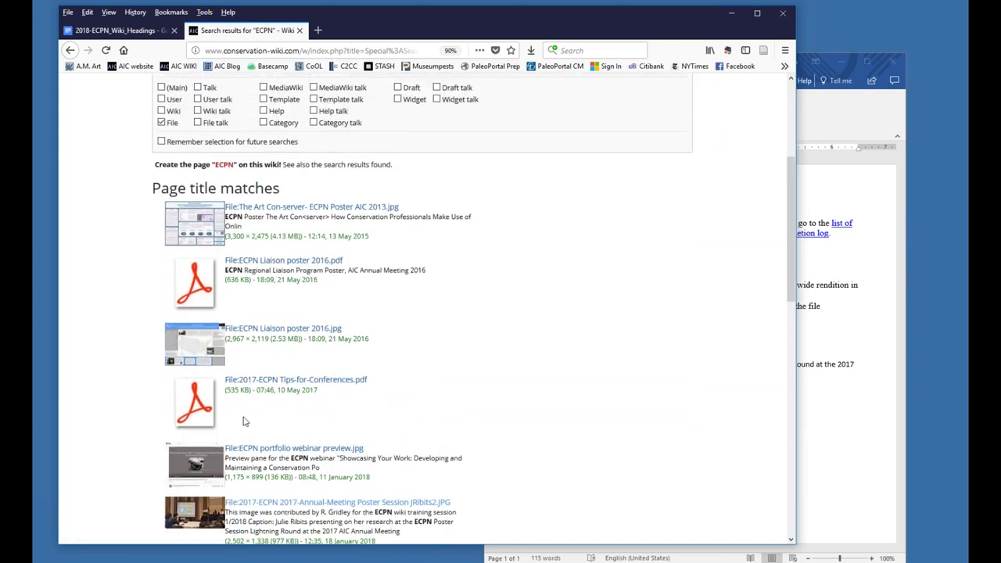
scroll(344, 473, up, 3)
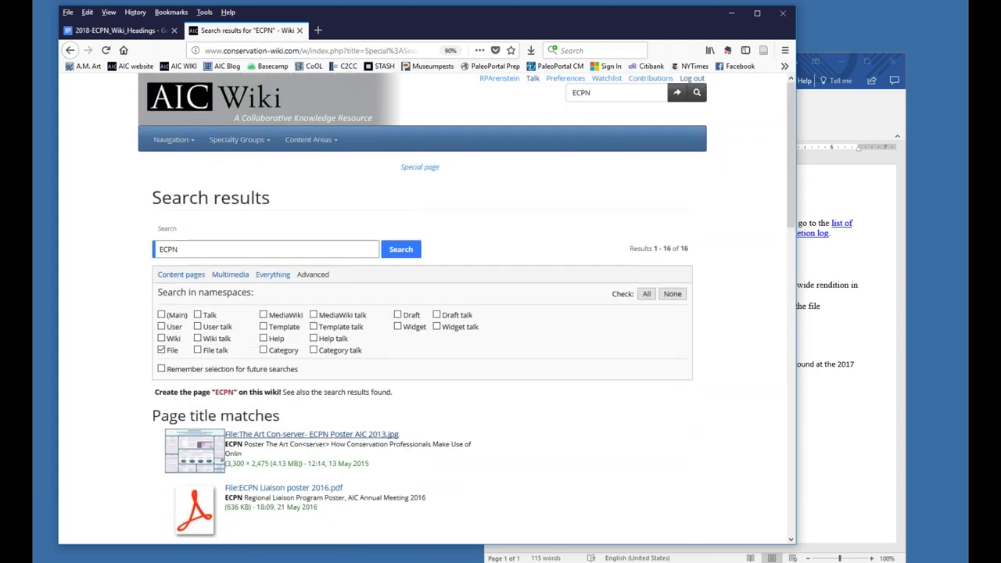